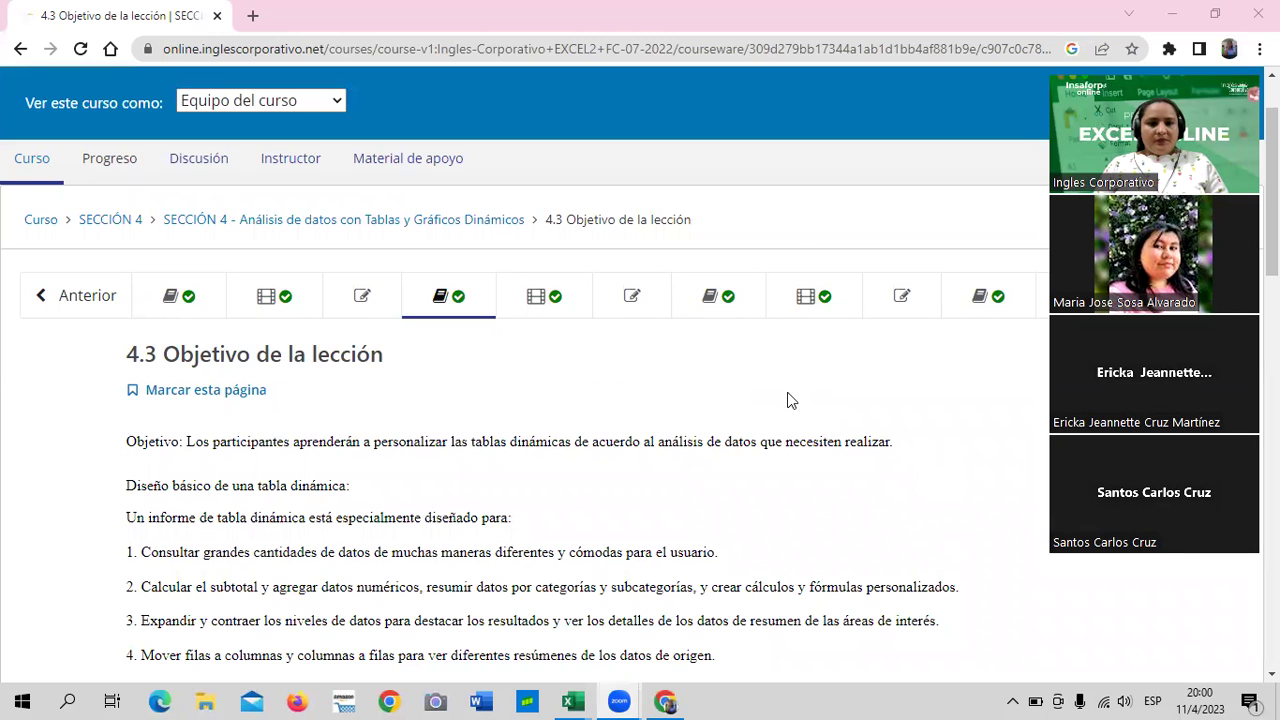
# Scroll through the lesson 4.3 objectives page, then bring up previews of the open Excel workbooks.
pyautogui.scroll(-3, 669, 371)
pyautogui.scroll(3, 604, 422)
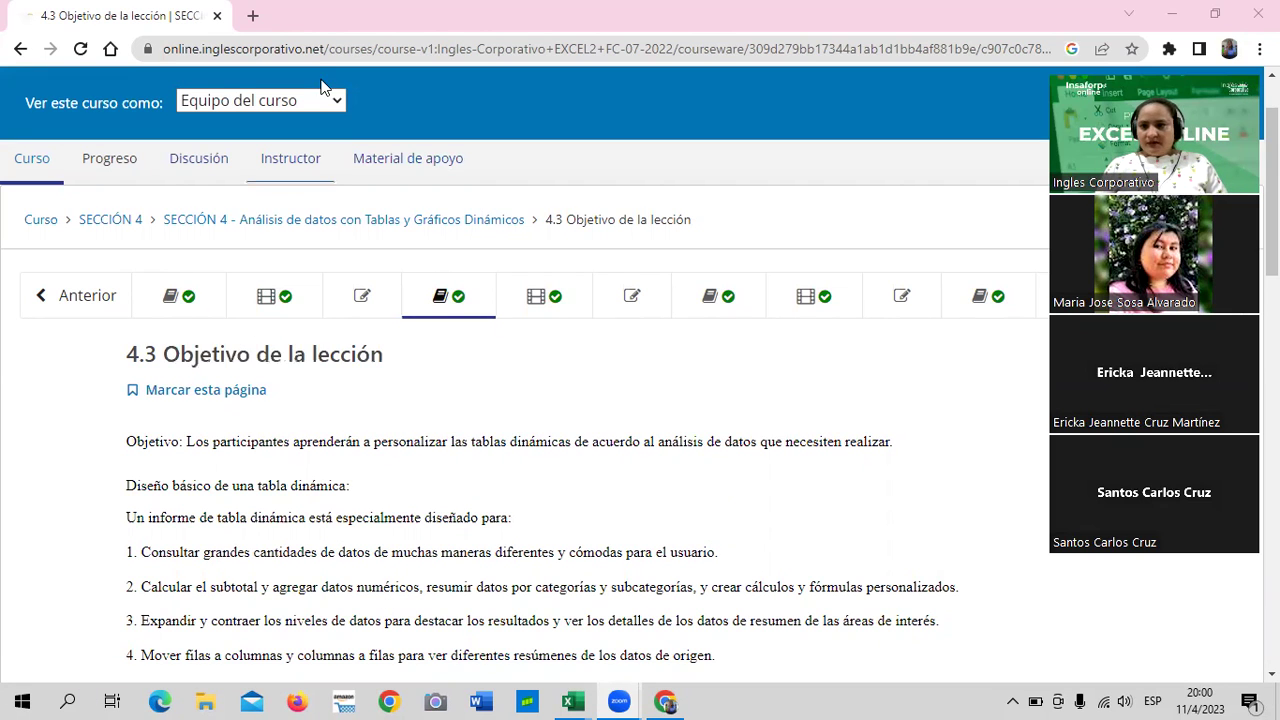
pyautogui.scroll(1, 635, 180)
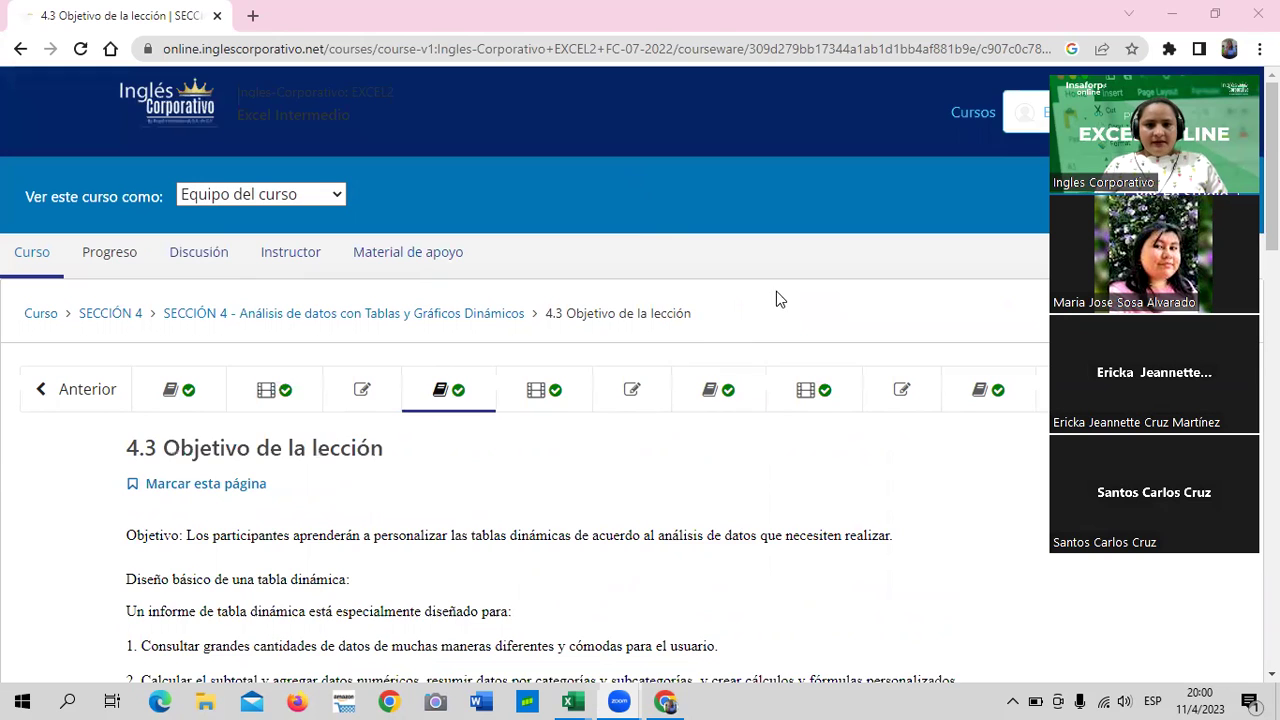
pyautogui.scroll(-2, 774, 360)
pyautogui.click(590, 697)
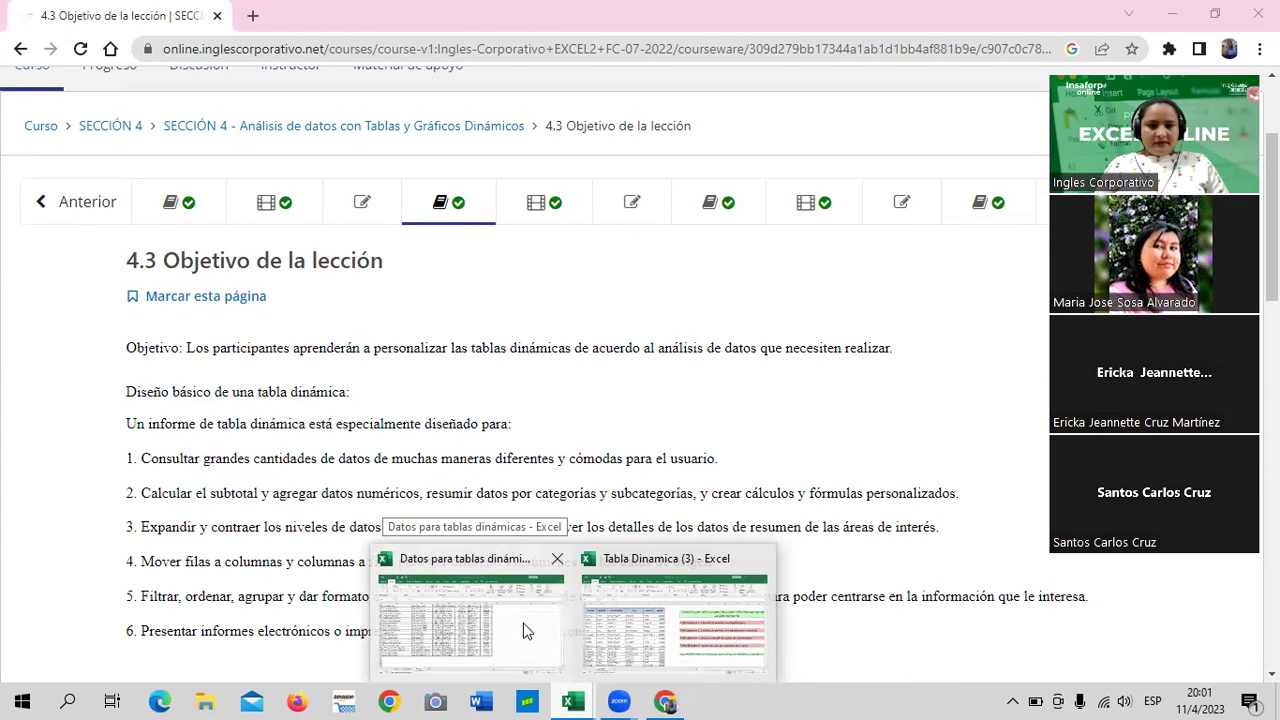
# Switch to the Datos para tablas dinámicas workbook and scroll its current sheet.
pyautogui.click(515, 630)
pyautogui.scroll(1, 530, 652)
pyautogui.scroll(2, 518, 635)
pyautogui.scroll(2, 517, 603)
pyautogui.scroll(-2, 535, 572)
pyautogui.scroll(-2, 535, 567)
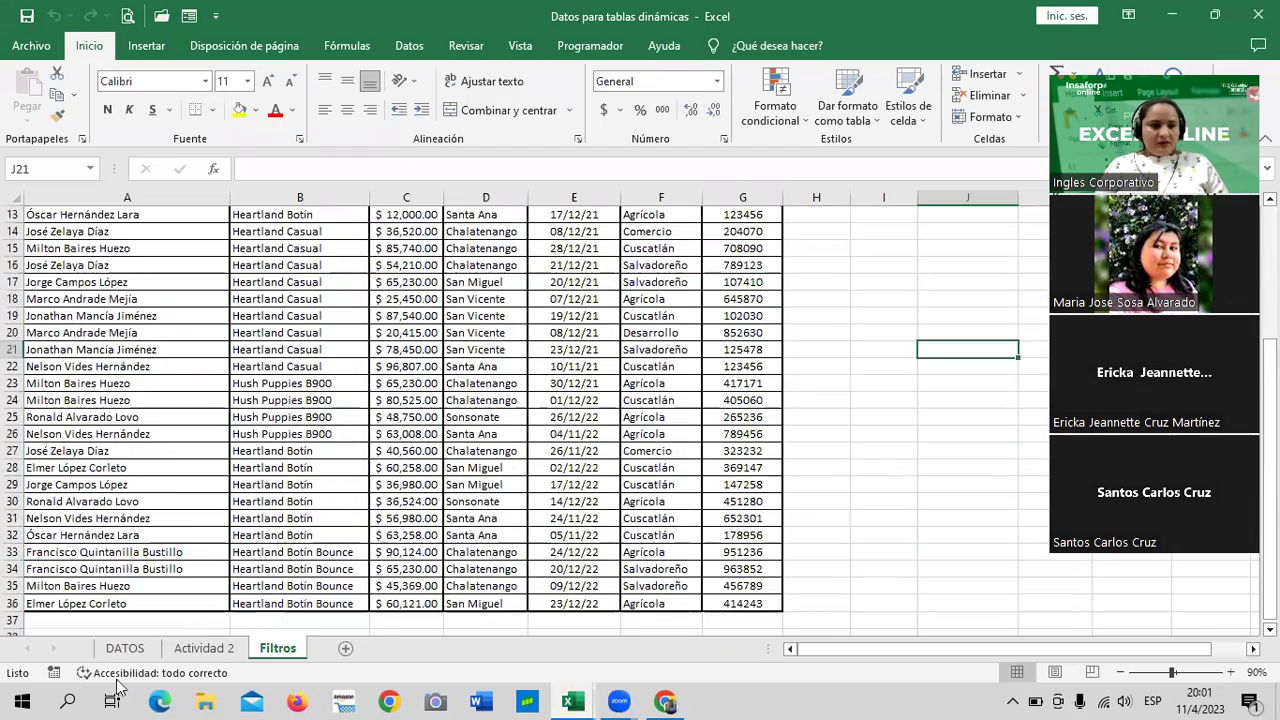
# On the DATOS sheet, scroll down to find the sales data ending at row 1198.
pyautogui.click(125, 648)
pyautogui.scroll(-7, 431, 391)
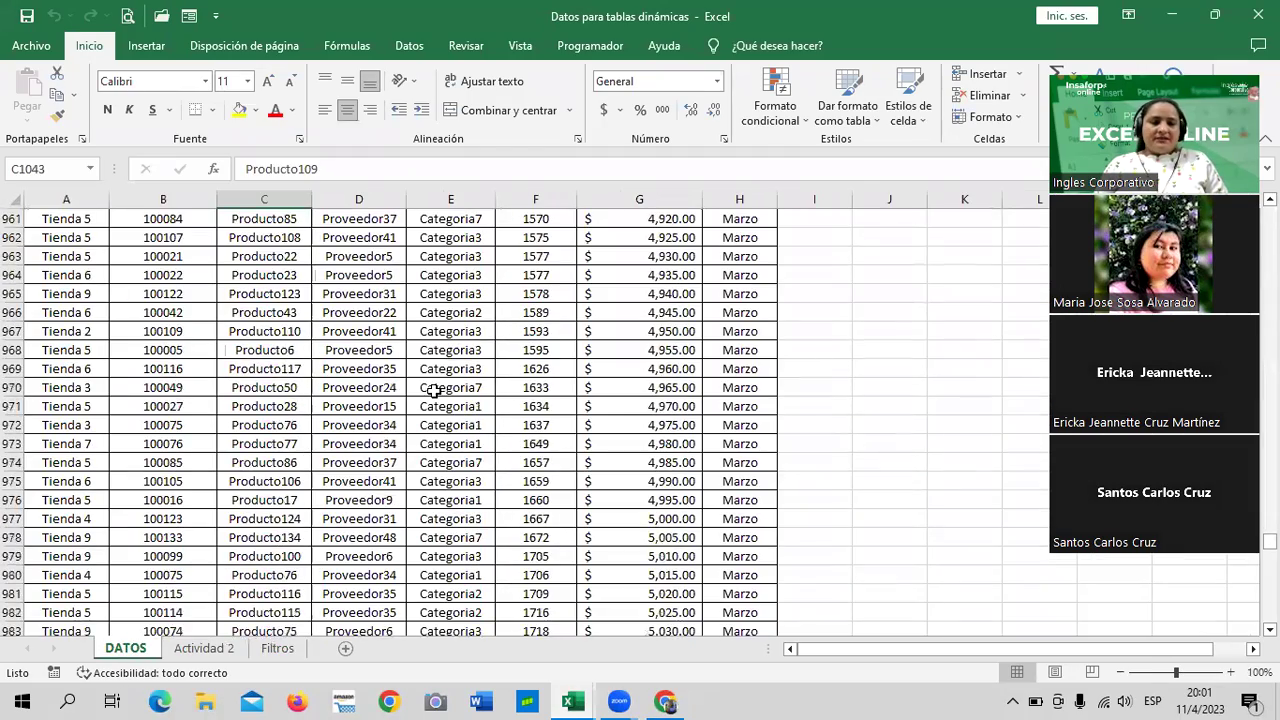
pyautogui.scroll(-10, 431, 391)
pyautogui.scroll(-5, 431, 391)
pyautogui.scroll(-6, 431, 391)
pyautogui.click(325, 389)
pyautogui.scroll(-6, 324, 398)
pyautogui.scroll(-12, 324, 400)
pyautogui.scroll(-10, 325, 400)
pyautogui.scroll(-10, 325, 400)
pyautogui.scroll(-10, 325, 400)
pyautogui.scroll(-11, 325, 400)
pyautogui.scroll(5, 325, 400)
pyautogui.scroll(4, 325, 400)
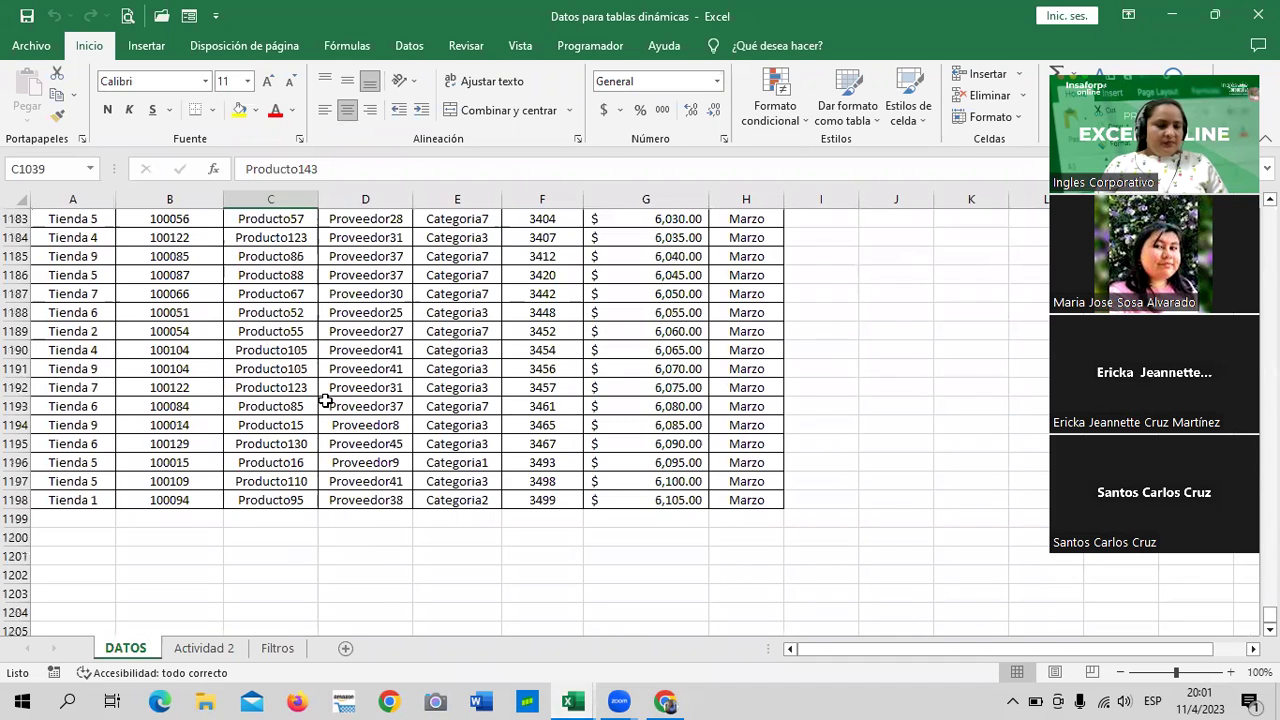
pyautogui.scroll(5, 325, 400)
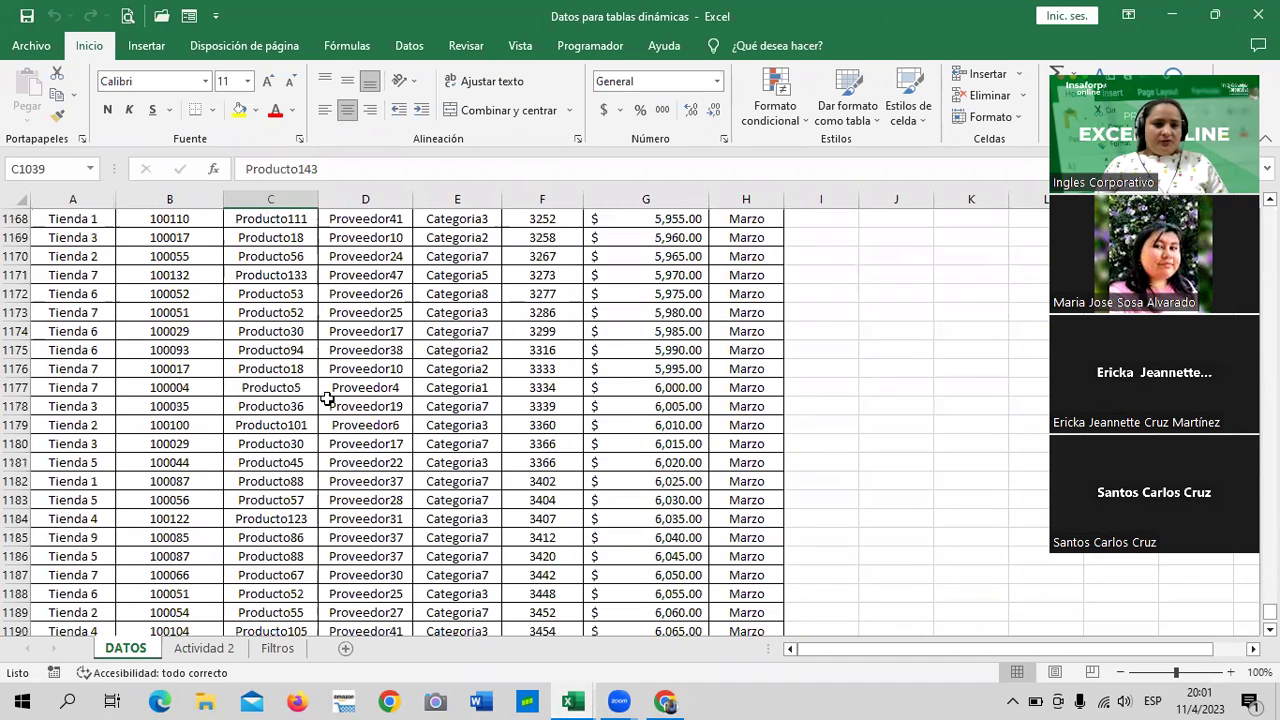
# Jump to cell A1 through the Name Box and clear the stray character typed there.
pyautogui.click(60, 167)
pyautogui.write('A1')
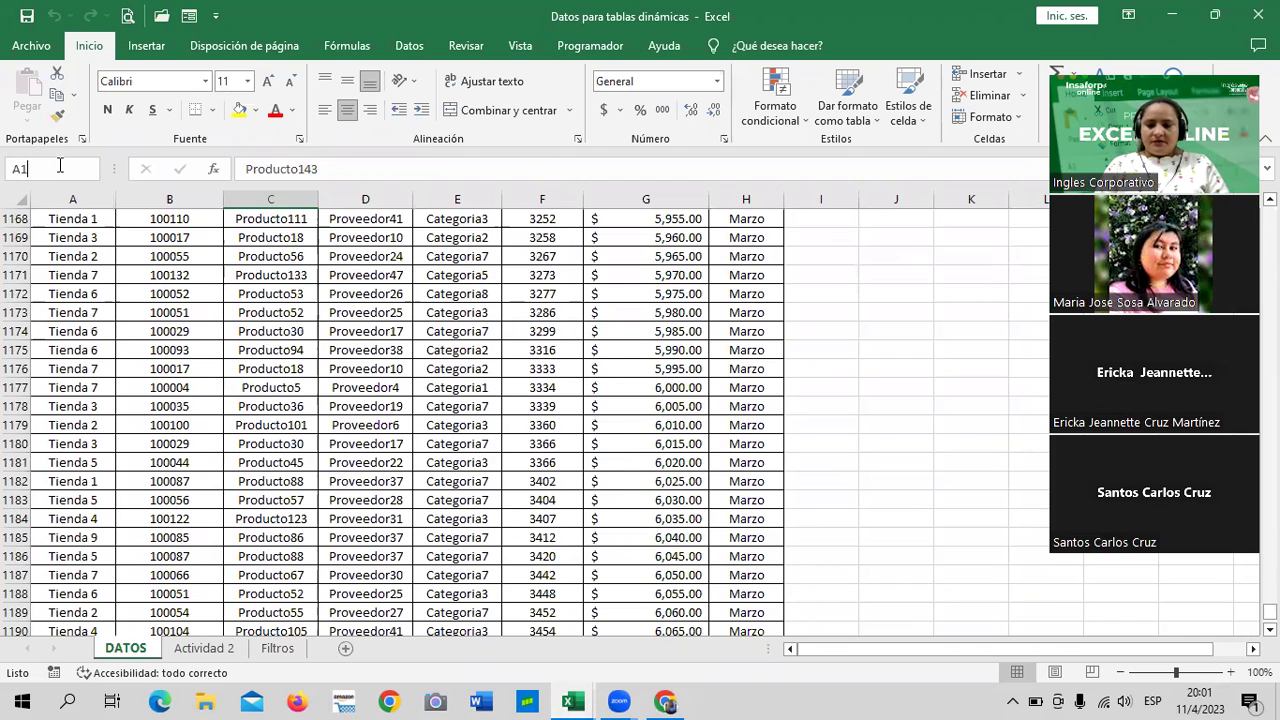
pyautogui.press('Return')
pyautogui.write('}')
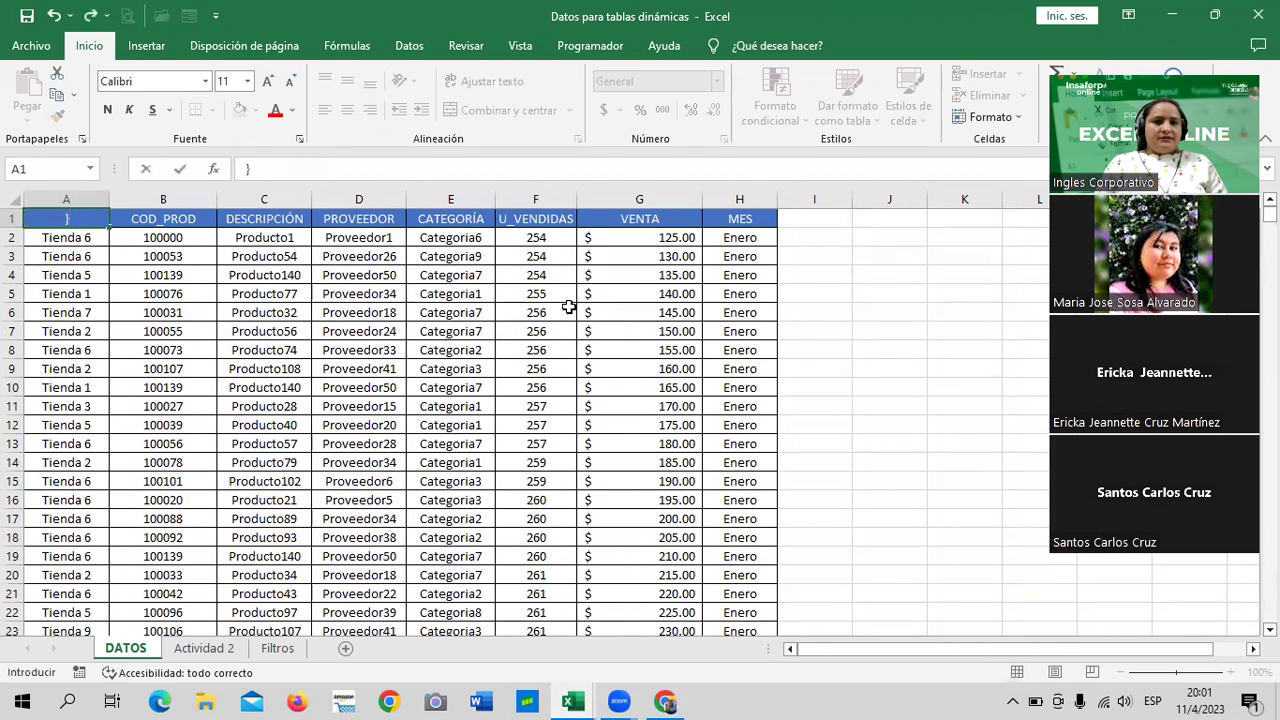
pyautogui.press('BackSpace')
pyautogui.press('Escape')
pyautogui.press('Return')
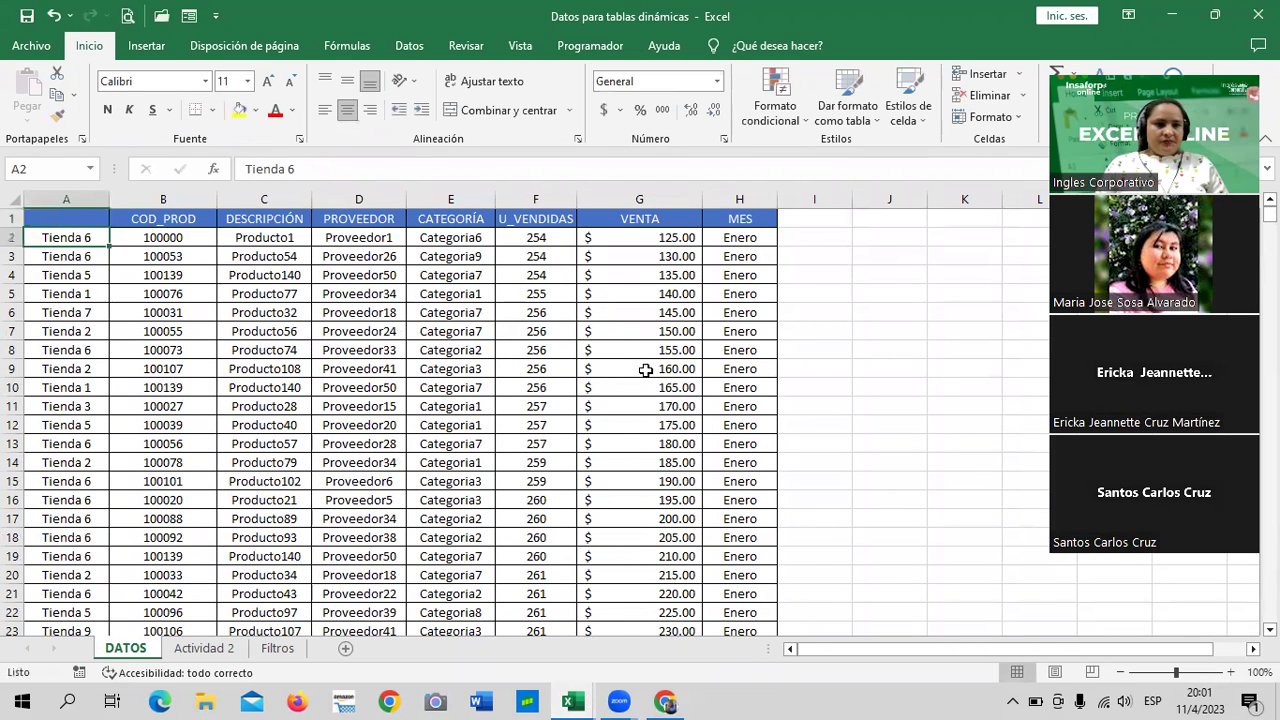
# Undo the accidental edit to restore the TIENDA header in A1, then scroll the table.
pyautogui.click(855, 294)
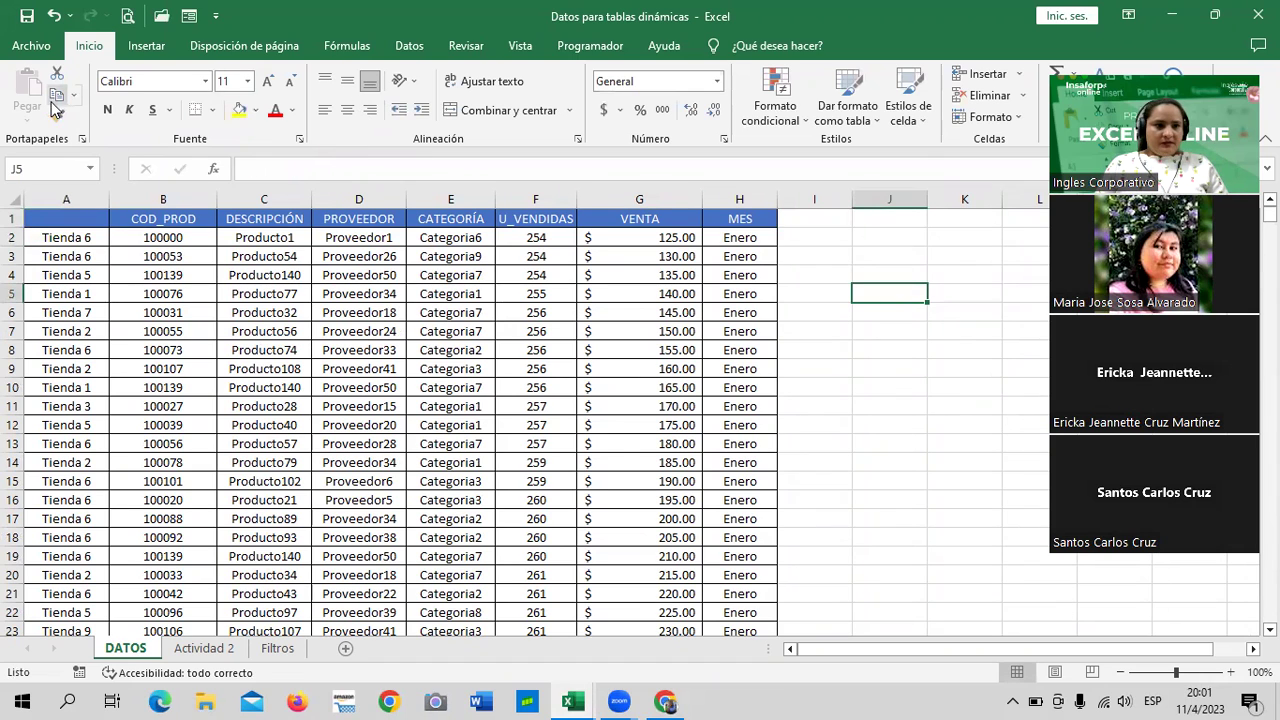
pyautogui.hotkey('ctrl', 'z')
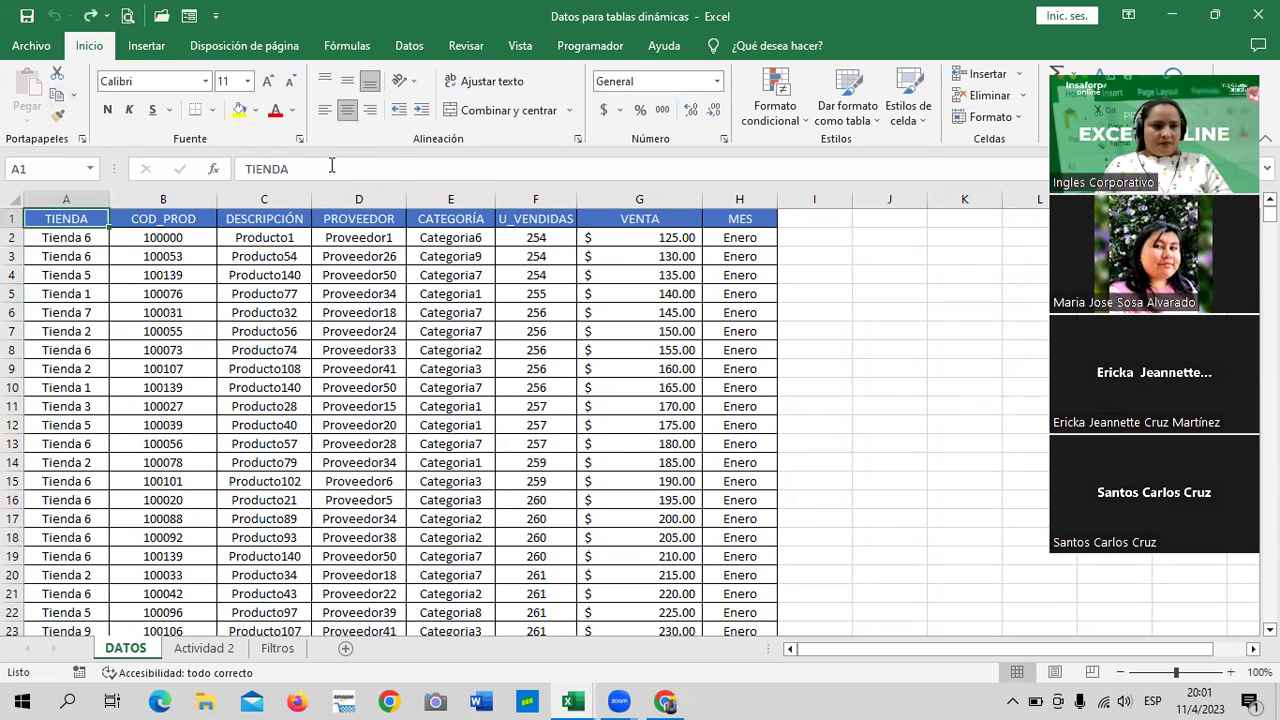
pyautogui.click(837, 316)
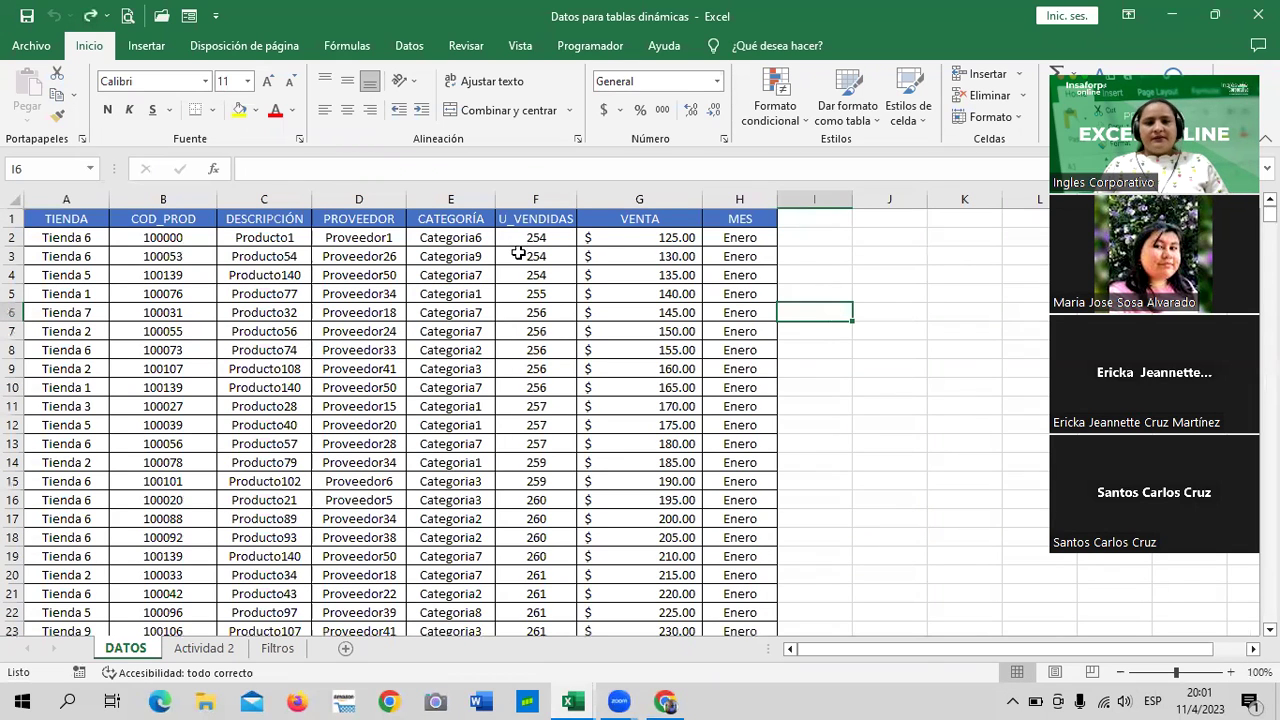
pyautogui.scroll(-5, 352, 370)
pyautogui.scroll(-1, 370, 383)
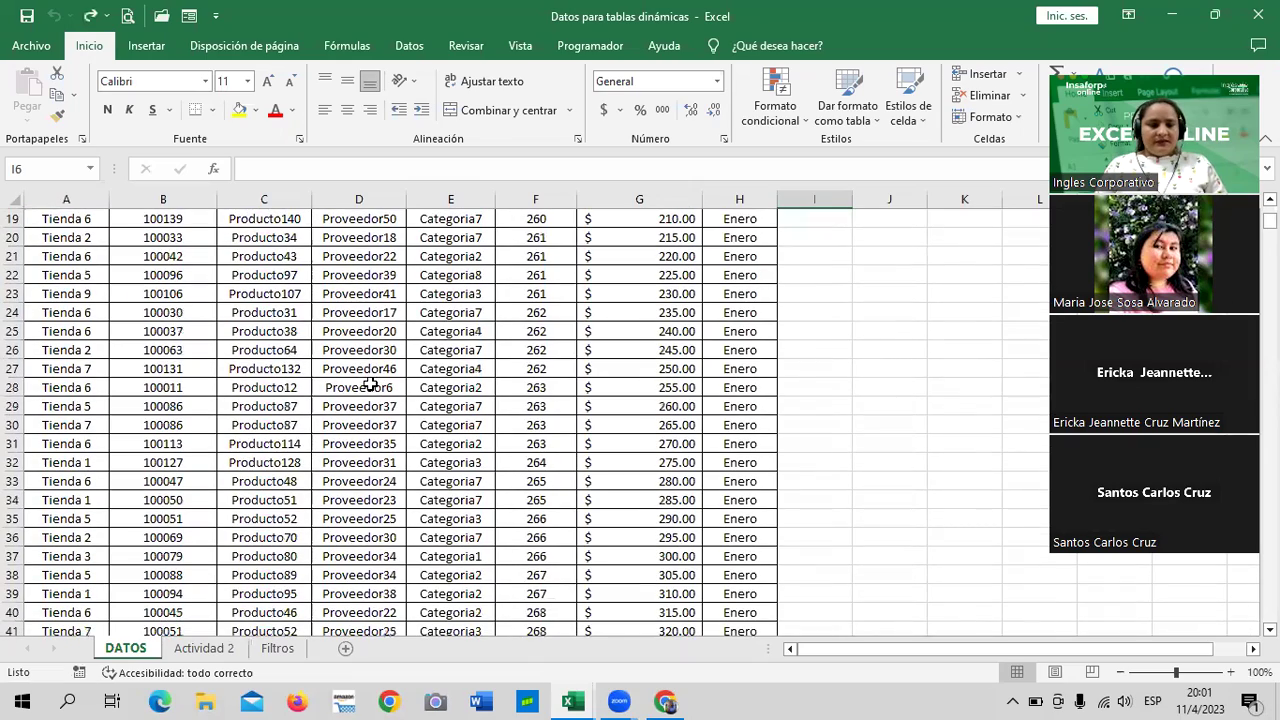
pyautogui.scroll(6, 370, 385)
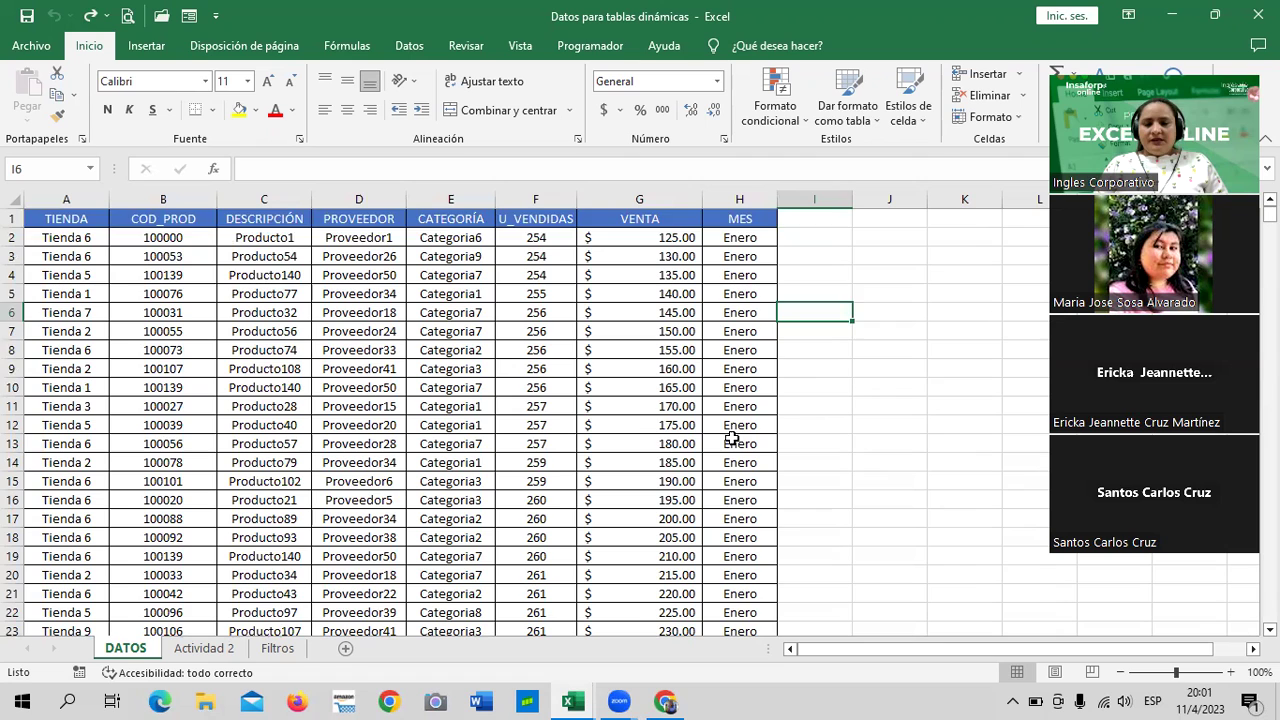
pyautogui.scroll(-2, 732, 438)
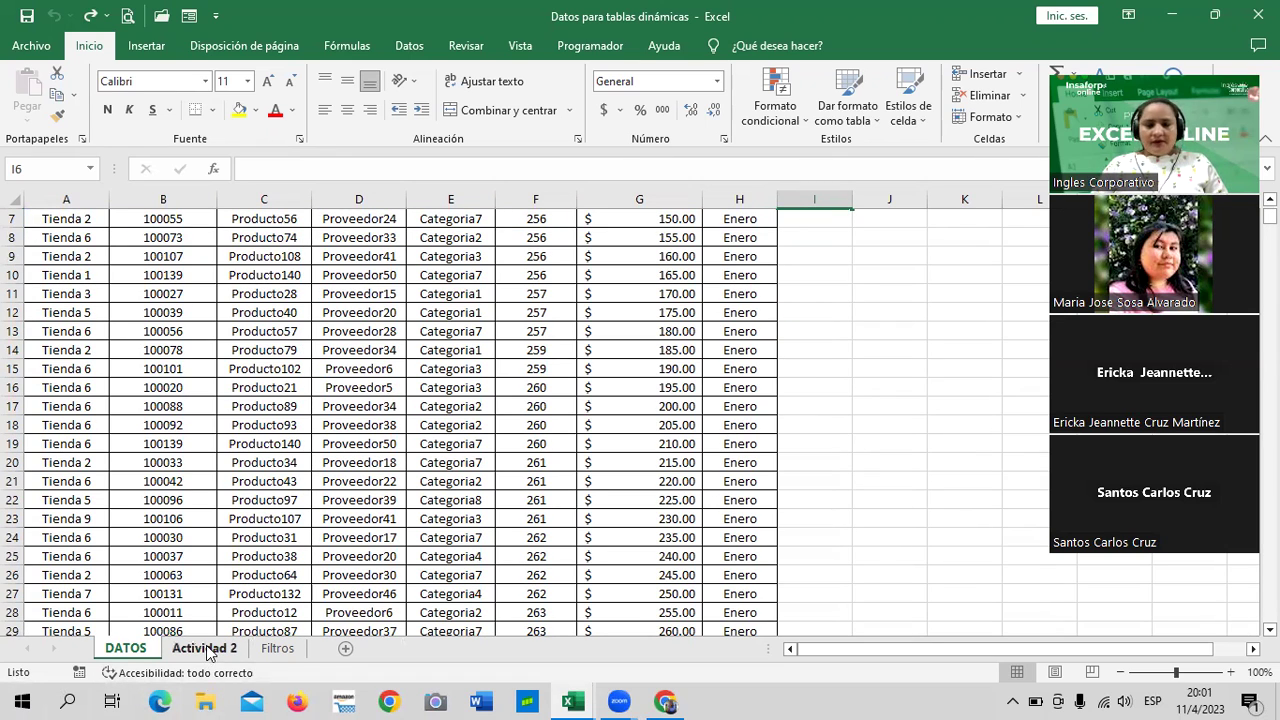
# Open the Actividad 2 sheet and go through the four pivot-table task cells G3:G6.
pyautogui.click(201, 652)
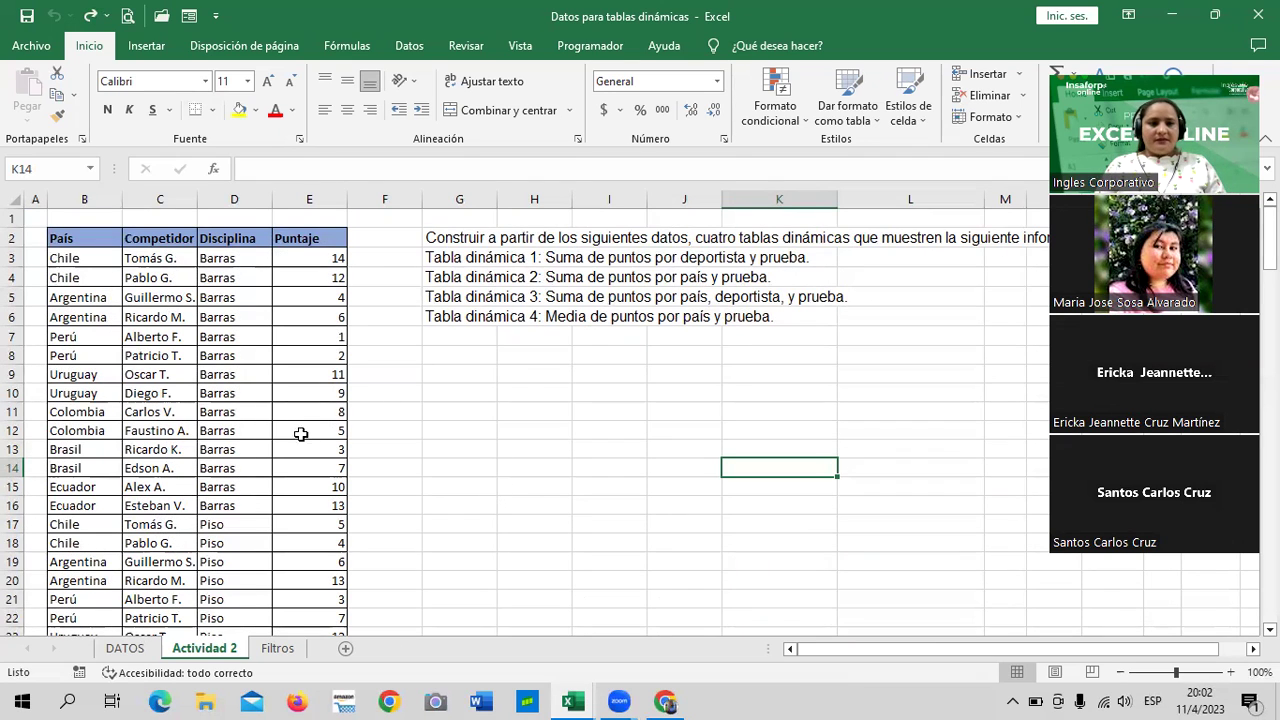
pyautogui.click(592, 257)
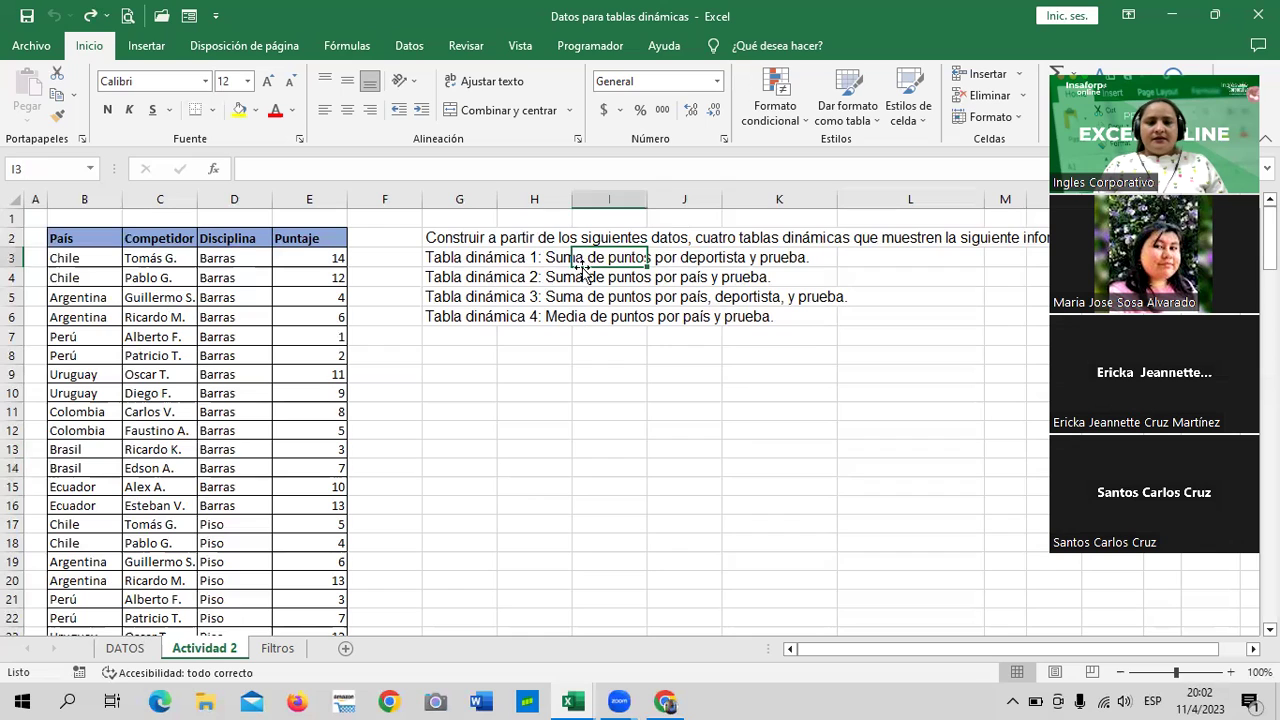
pyautogui.click(472, 259)
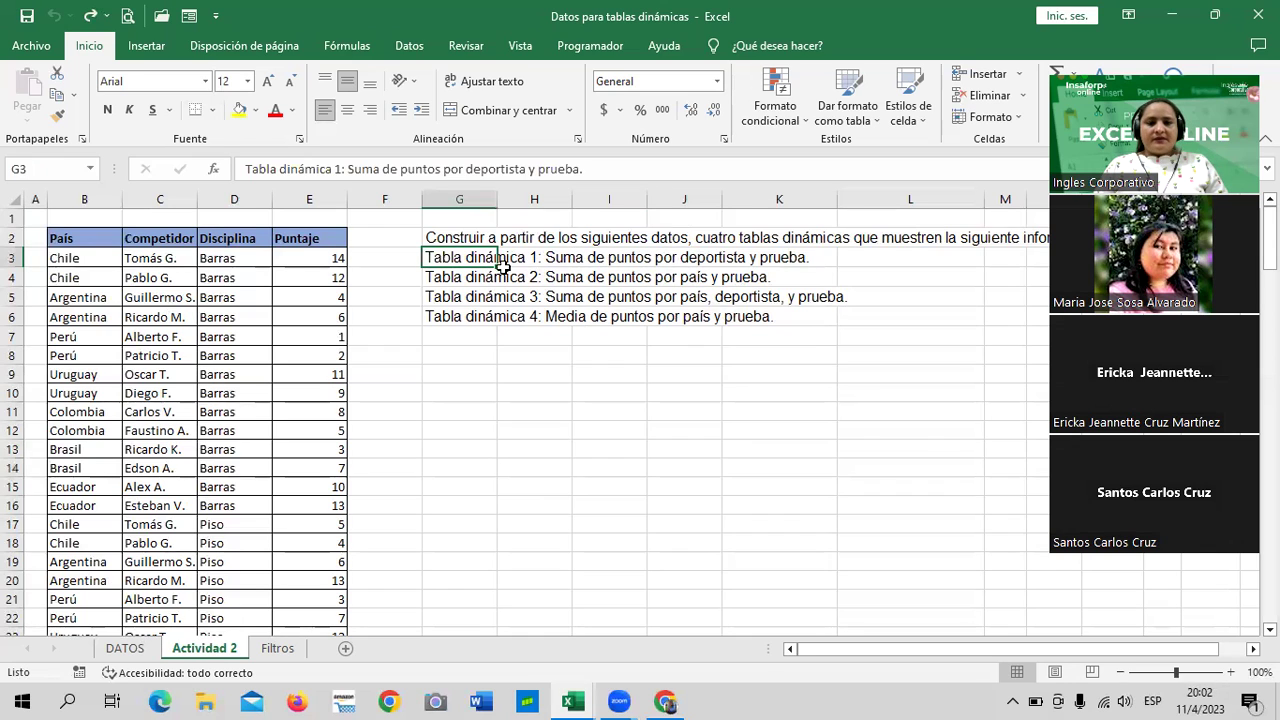
pyautogui.click(487, 278)
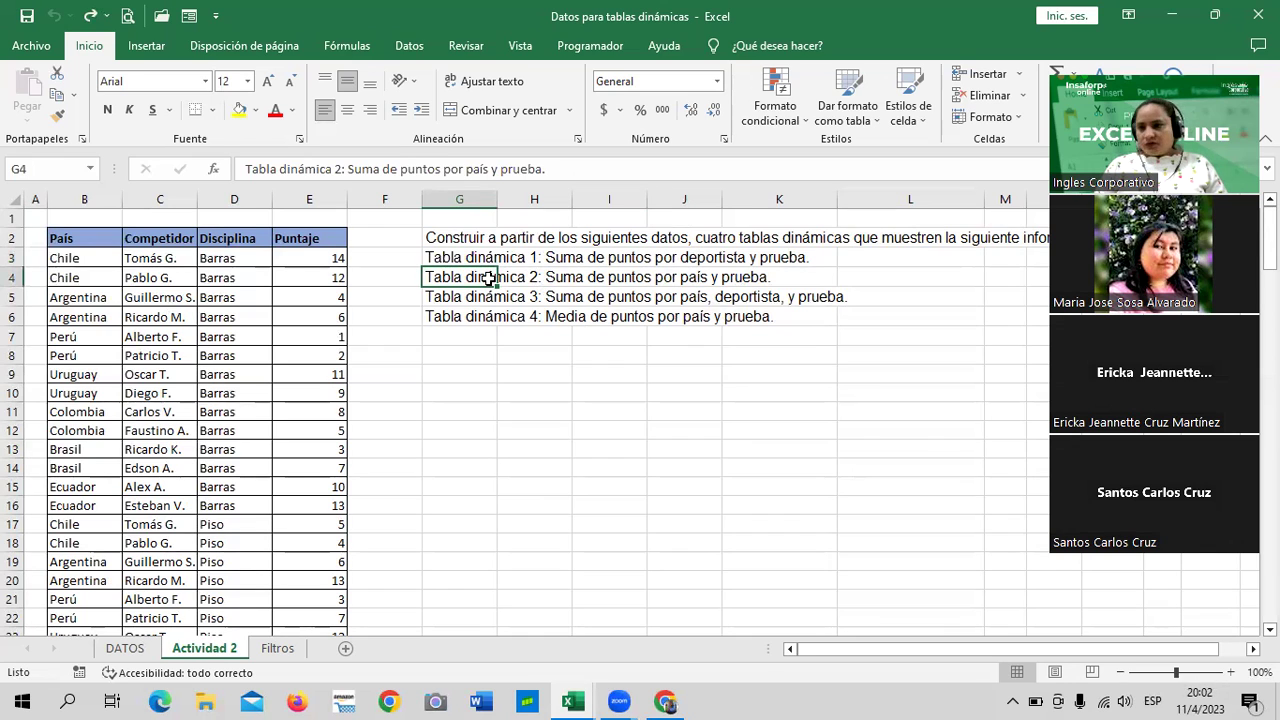
pyautogui.click(446, 303)
pyautogui.click(447, 318)
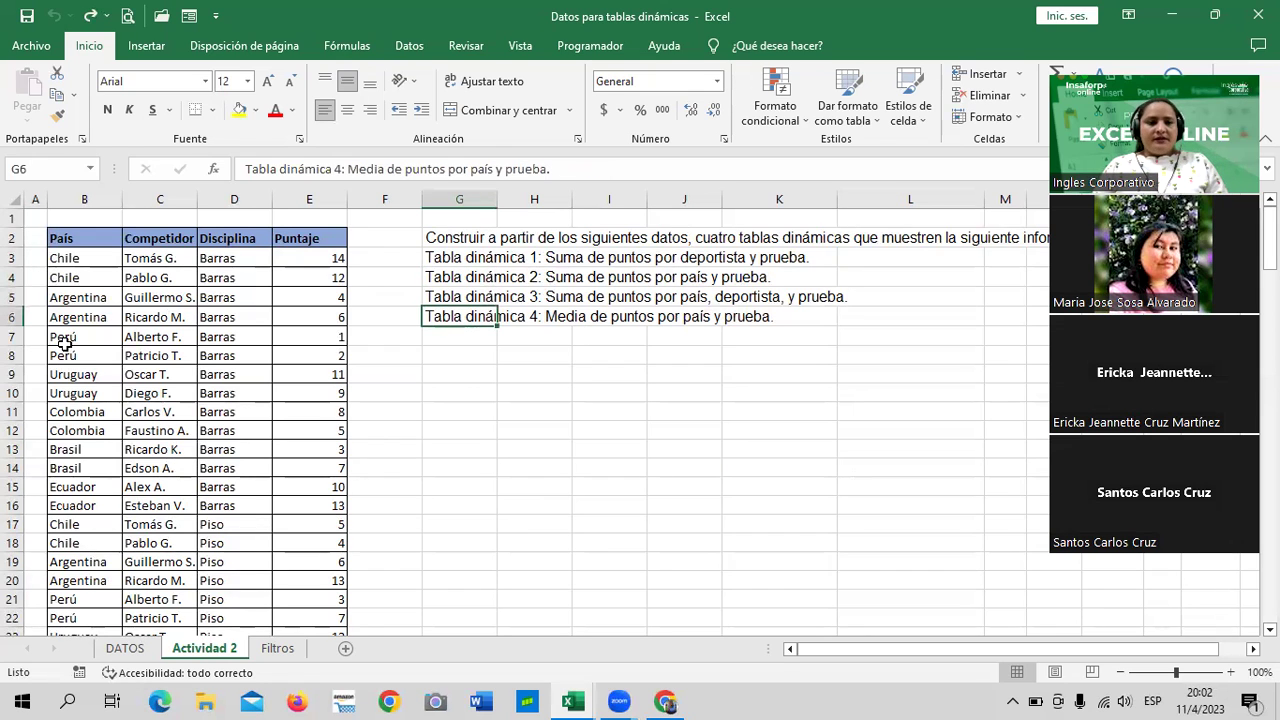
# Scroll the scores table and point out the País, Competidor, Disciplina and Puntaje headers.
pyautogui.scroll(-6, 195, 425)
pyautogui.scroll(-9, 186, 443)
pyautogui.scroll(-10, 177, 450)
pyautogui.scroll(-7, 177, 450)
pyautogui.scroll(-7, 176, 455)
pyautogui.scroll(-7, 176, 455)
pyautogui.scroll(2, 176, 456)
pyautogui.scroll(1, 175, 457)
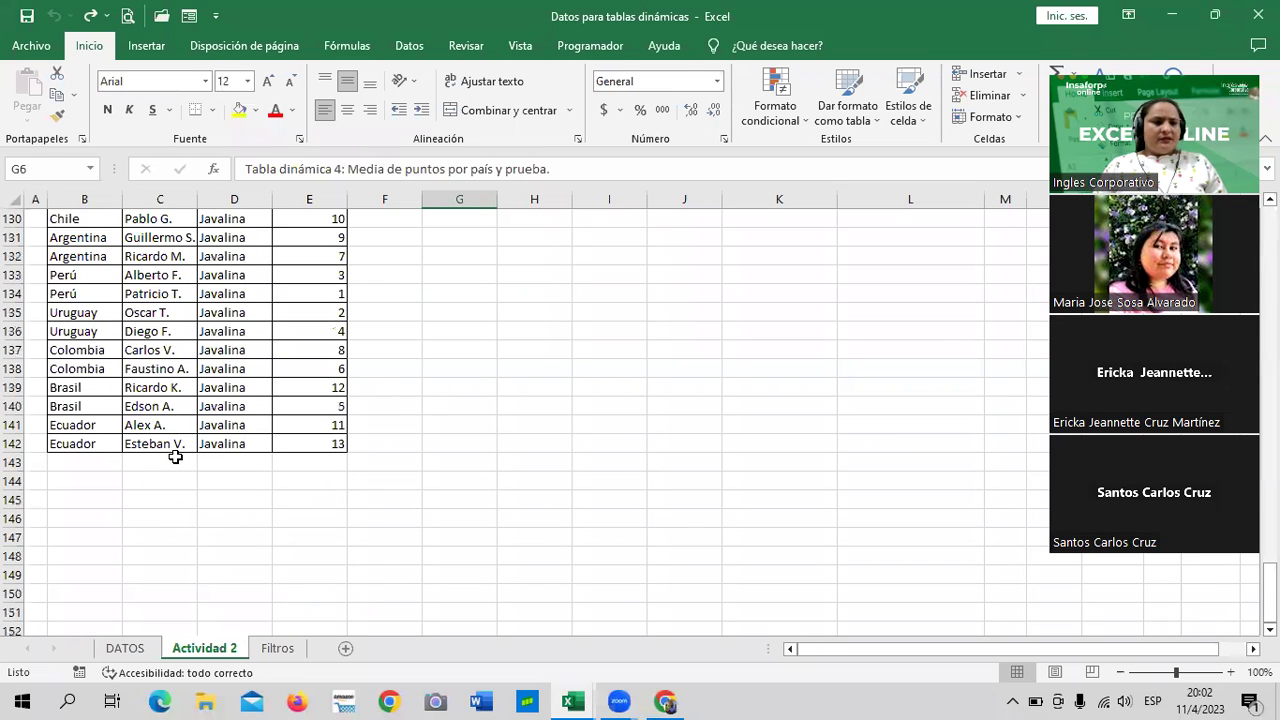
pyautogui.scroll(1, 175, 457)
pyautogui.scroll(15, 190, 462)
pyautogui.scroll(6, 175, 465)
pyautogui.scroll(15, 166, 469)
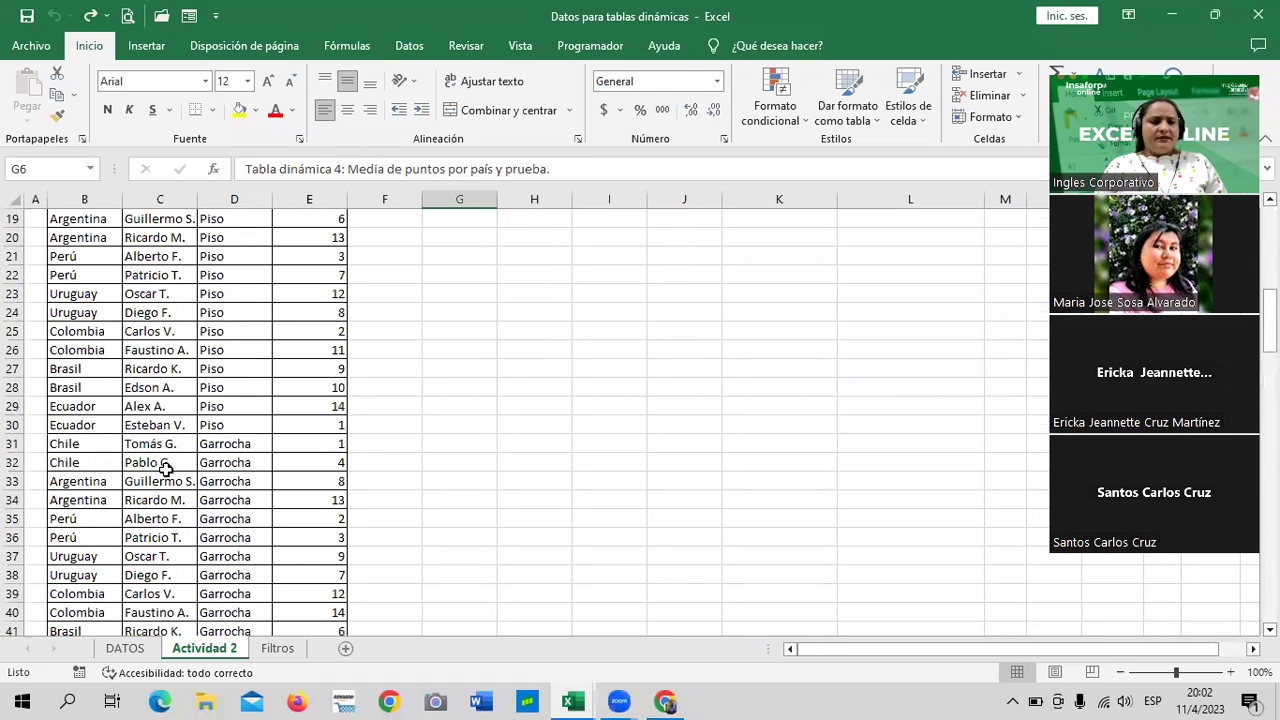
pyautogui.scroll(6, 166, 469)
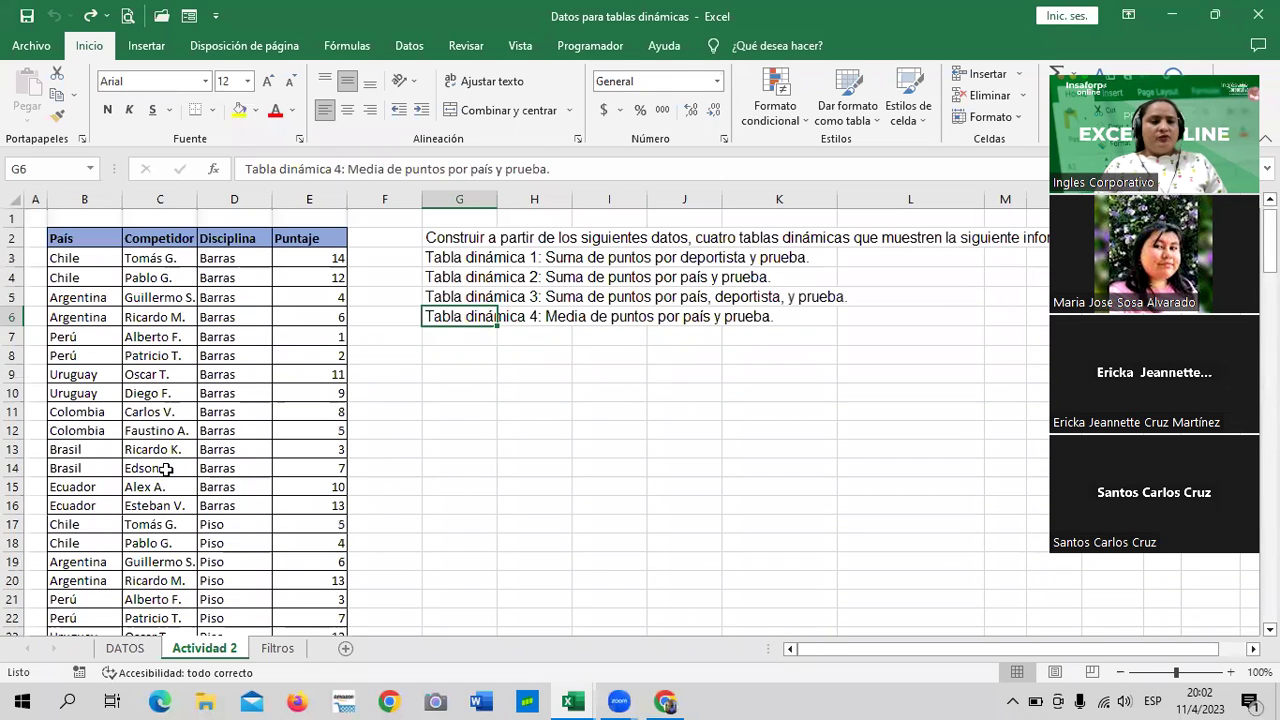
pyautogui.click(92, 238)
pyautogui.click(140, 240)
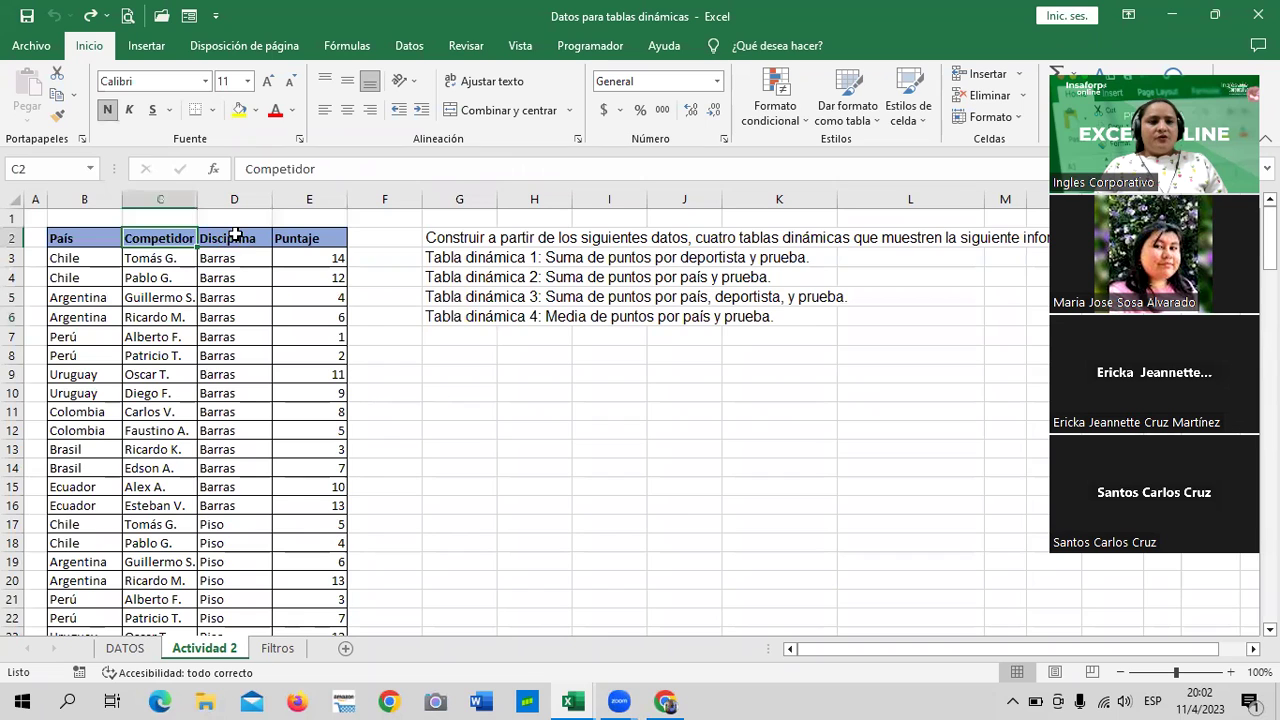
pyautogui.click(233, 239)
pyautogui.click(318, 235)
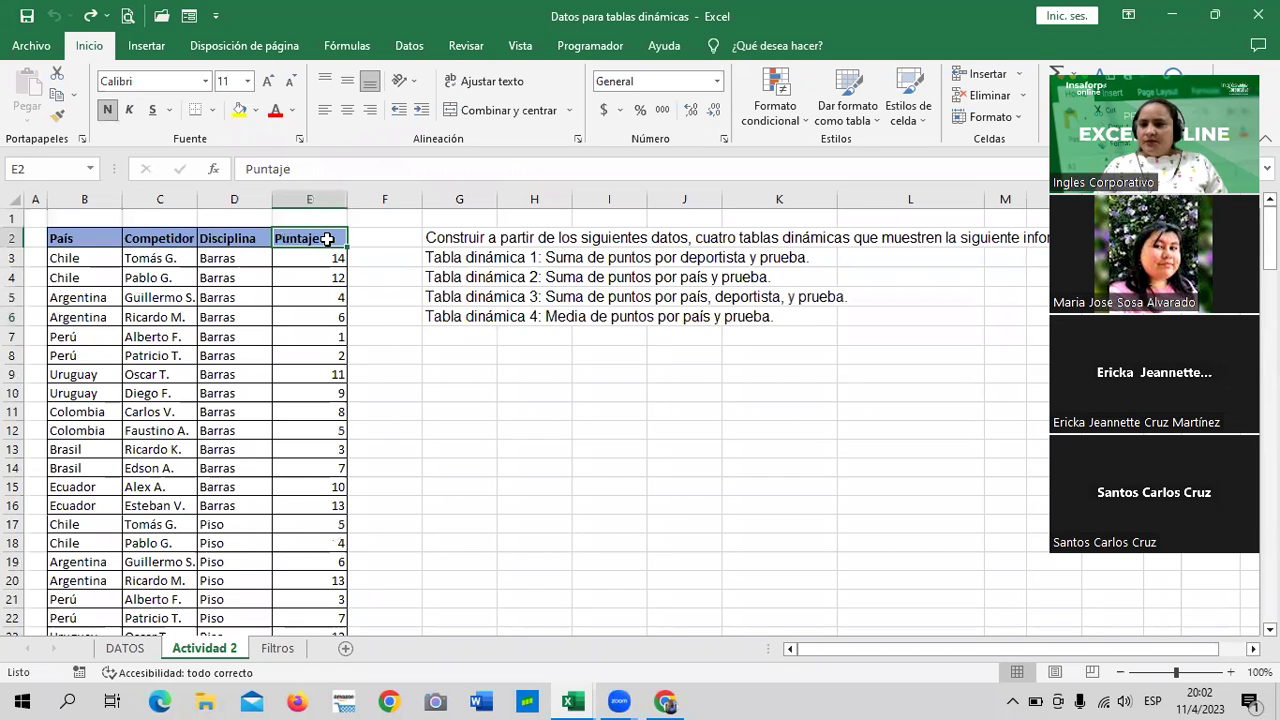
# Revisit the first and fourth pivot-table tasks.
pyautogui.click(592, 260)
pyautogui.click(590, 317)
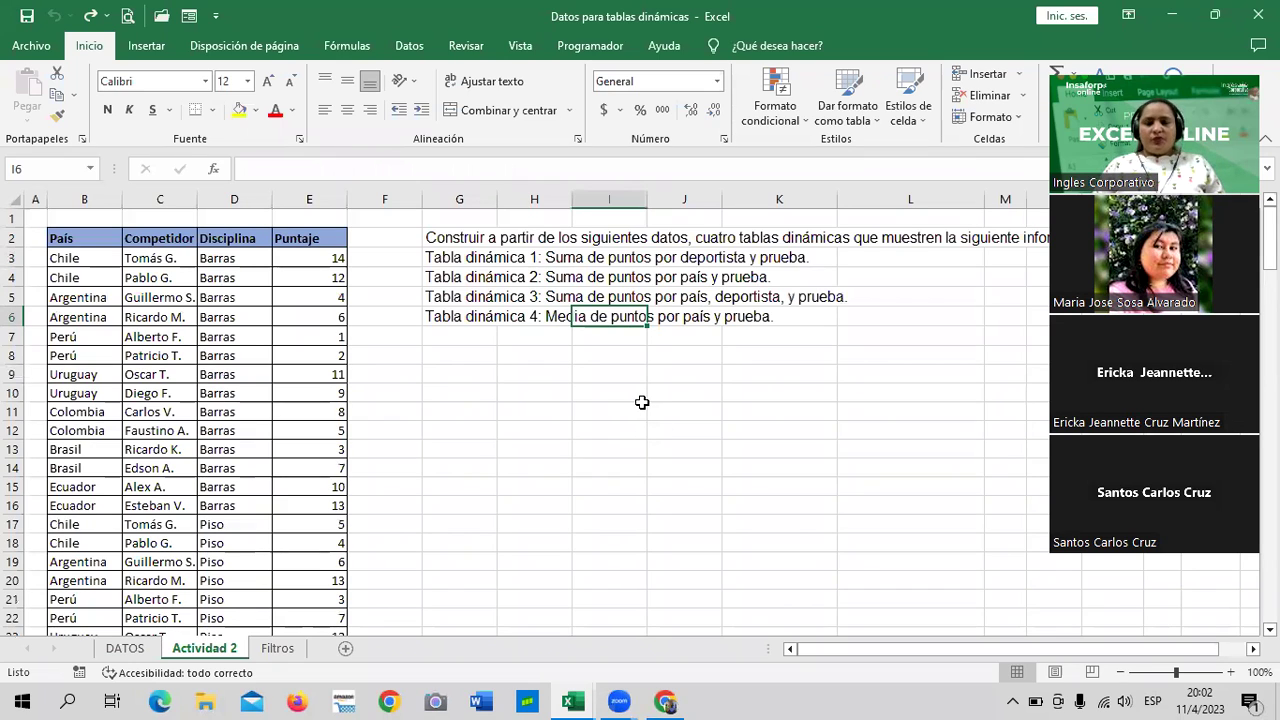
pyautogui.click(569, 318)
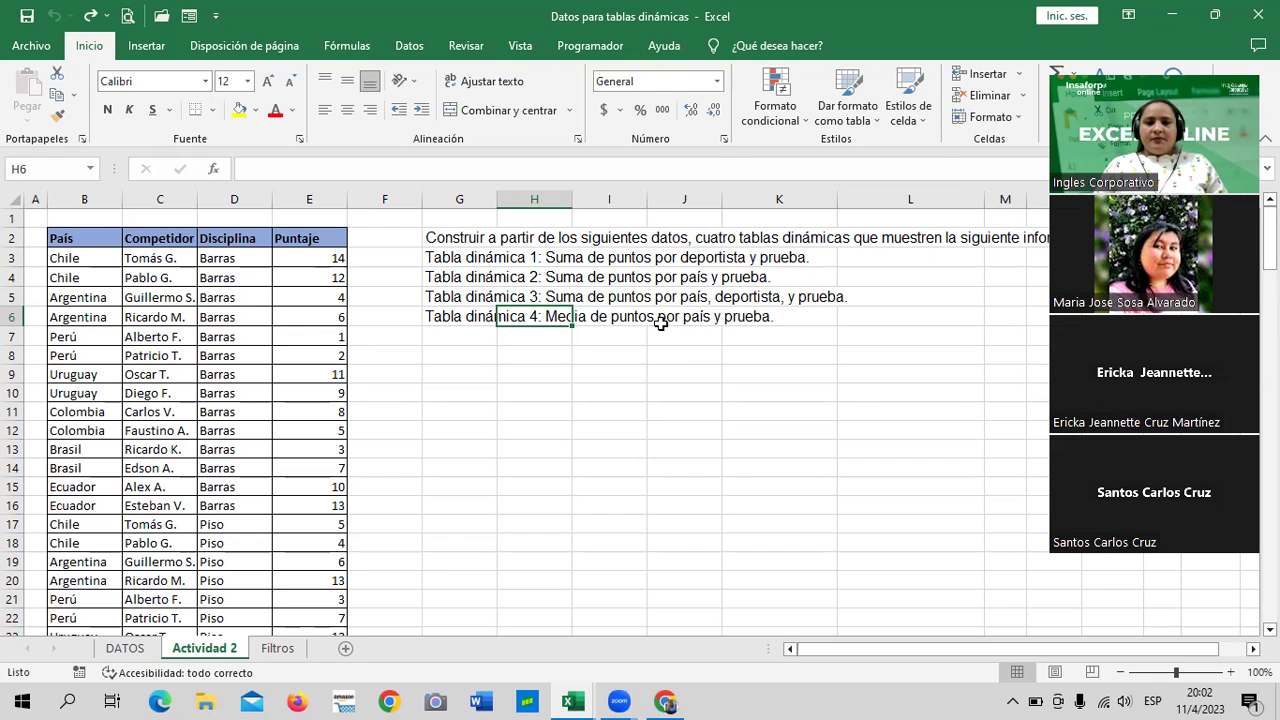
pyautogui.click(740, 311)
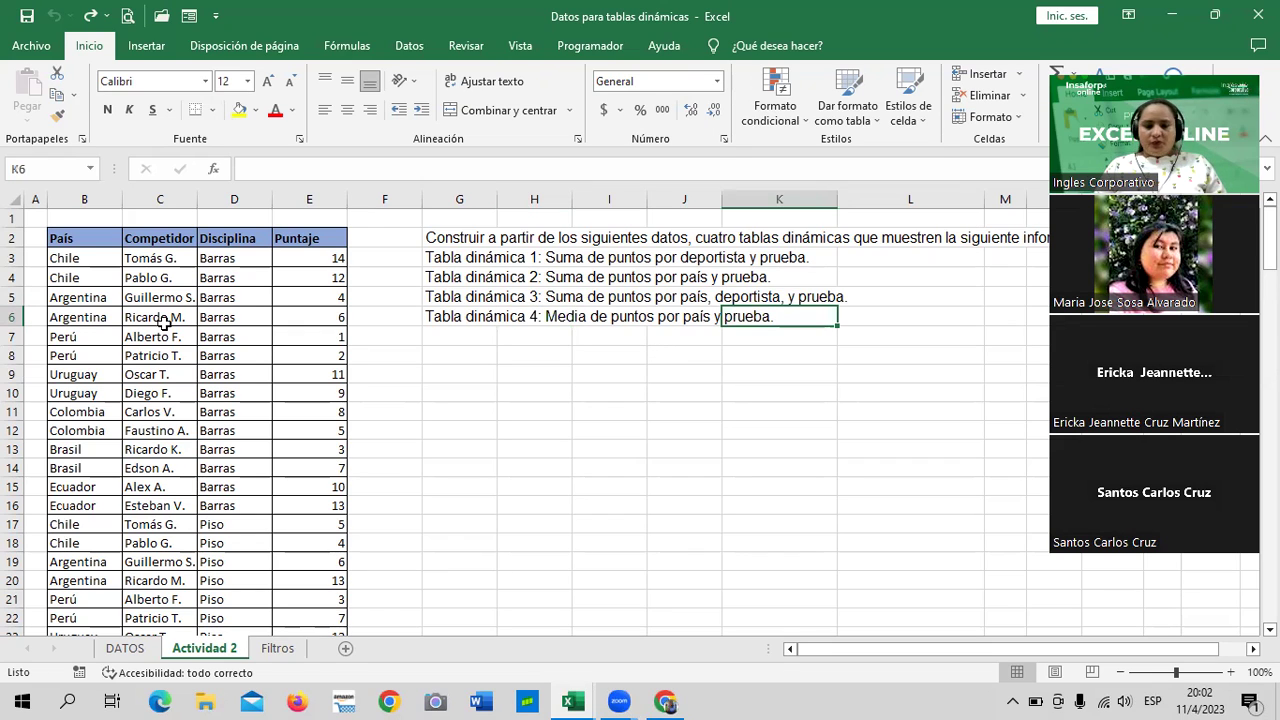
# Switch to the Filtros sheet and scroll over its seller payments table.
pyautogui.click(278, 648)
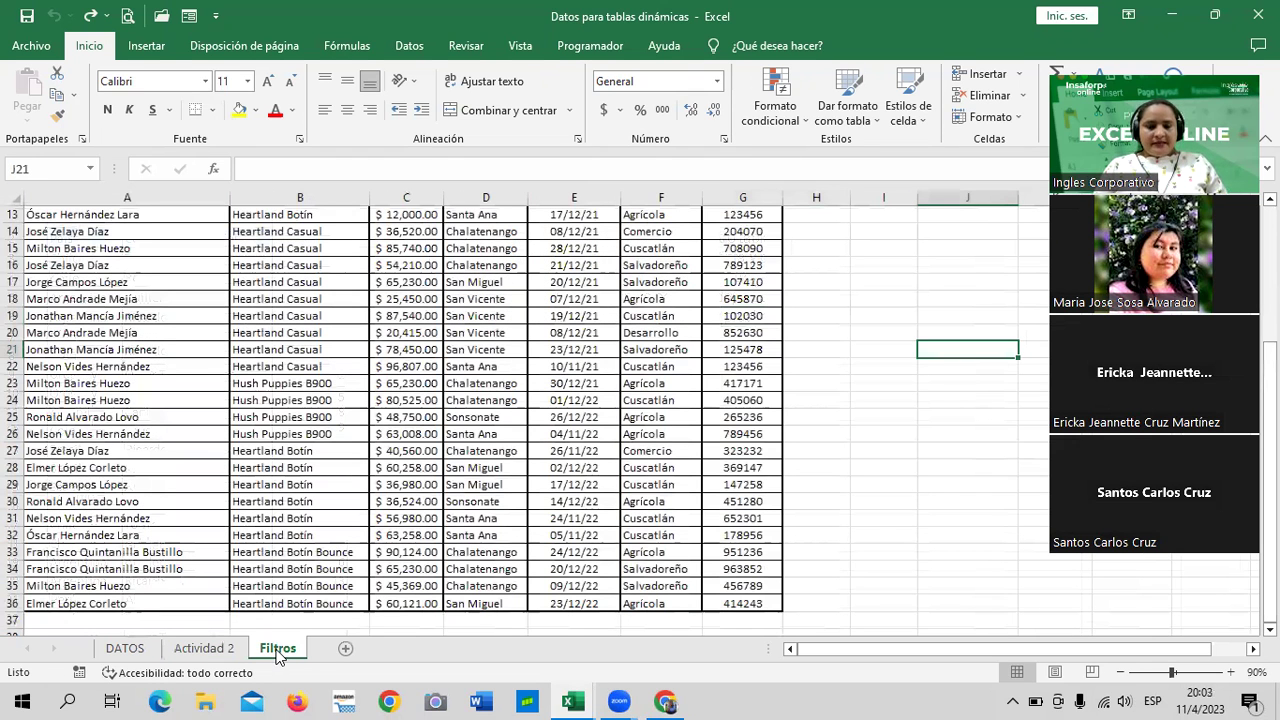
pyautogui.scroll(1, 563, 486)
pyautogui.scroll(3, 565, 485)
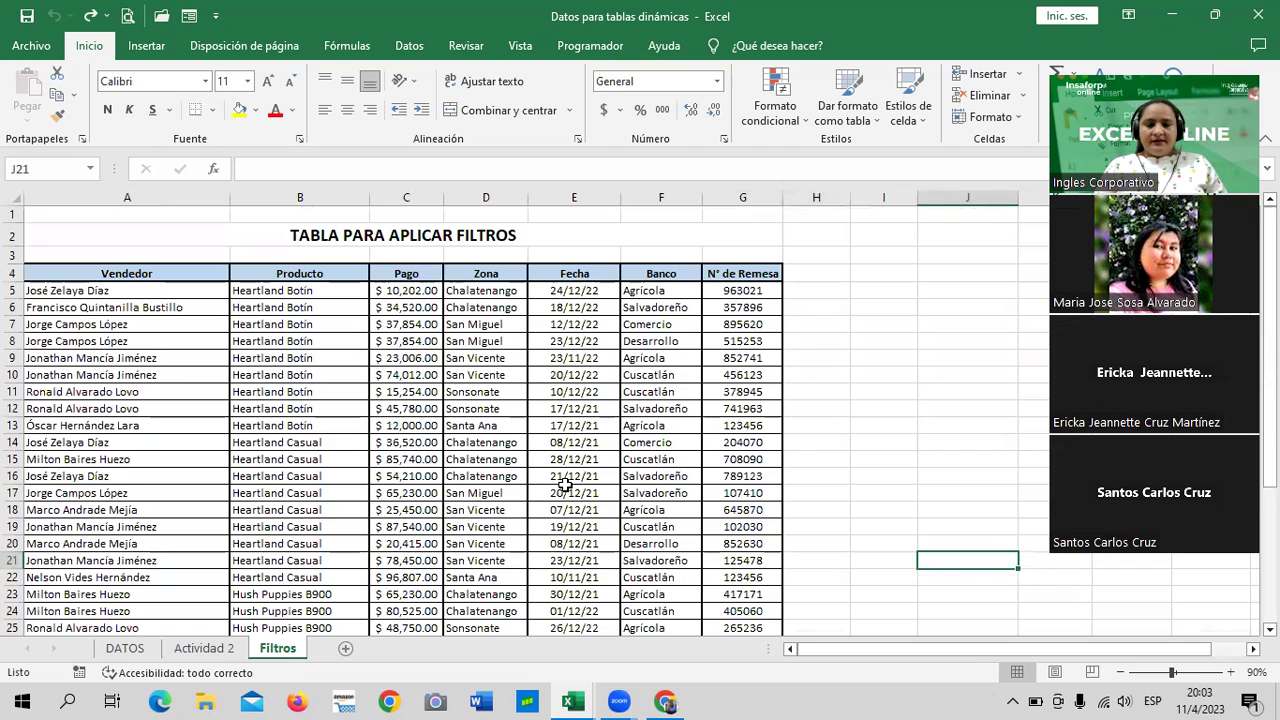
pyautogui.scroll(-1, 565, 485)
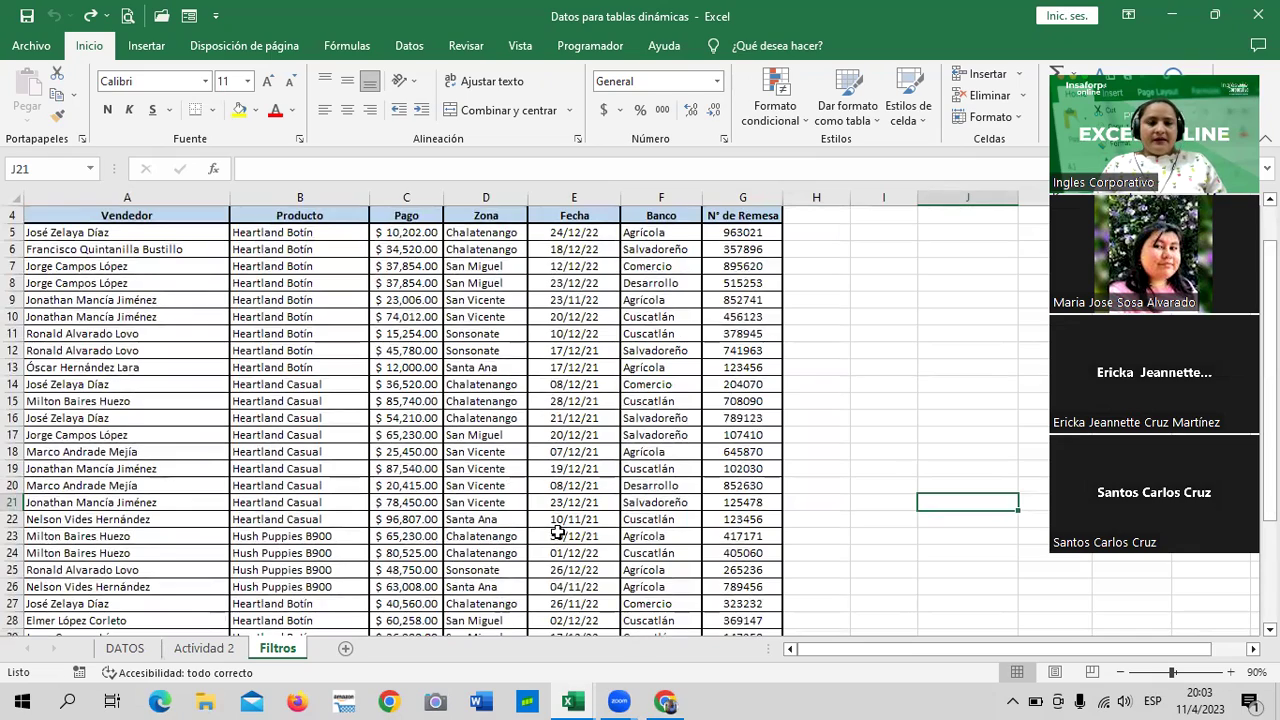
pyautogui.scroll(2, 529, 516)
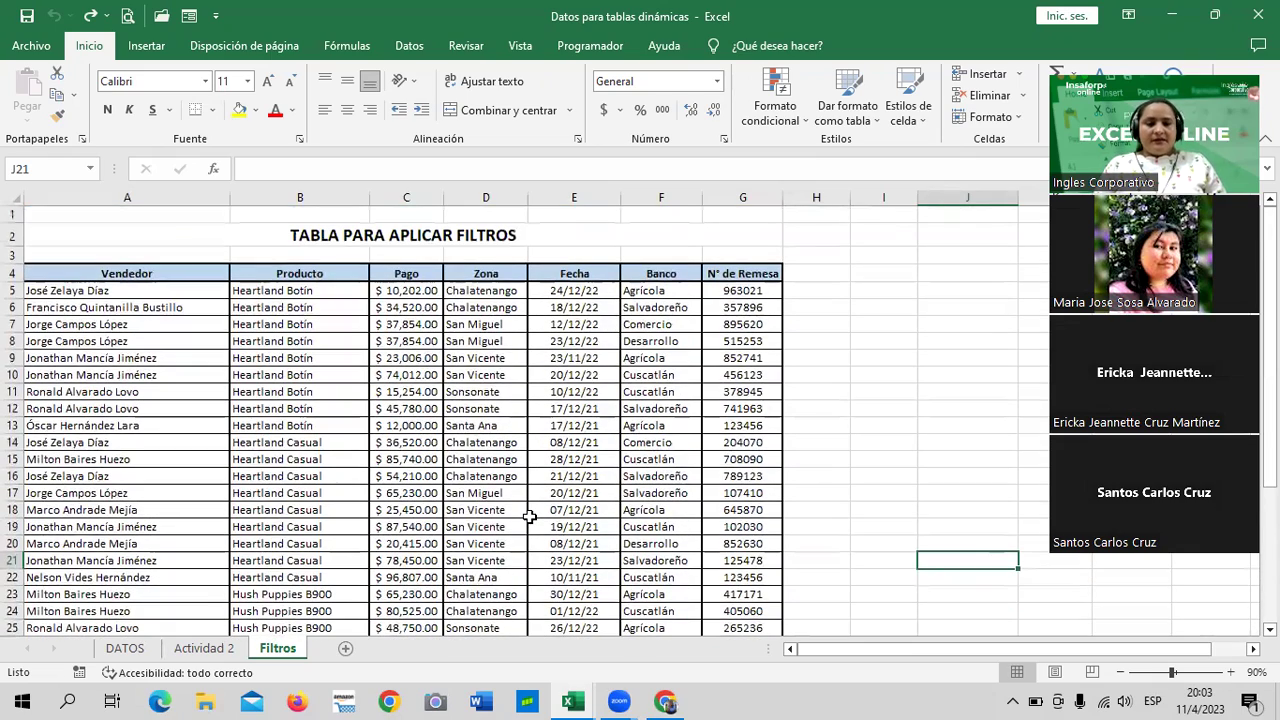
pyautogui.scroll(-8, 473, 515)
pyautogui.scroll(2, 473, 515)
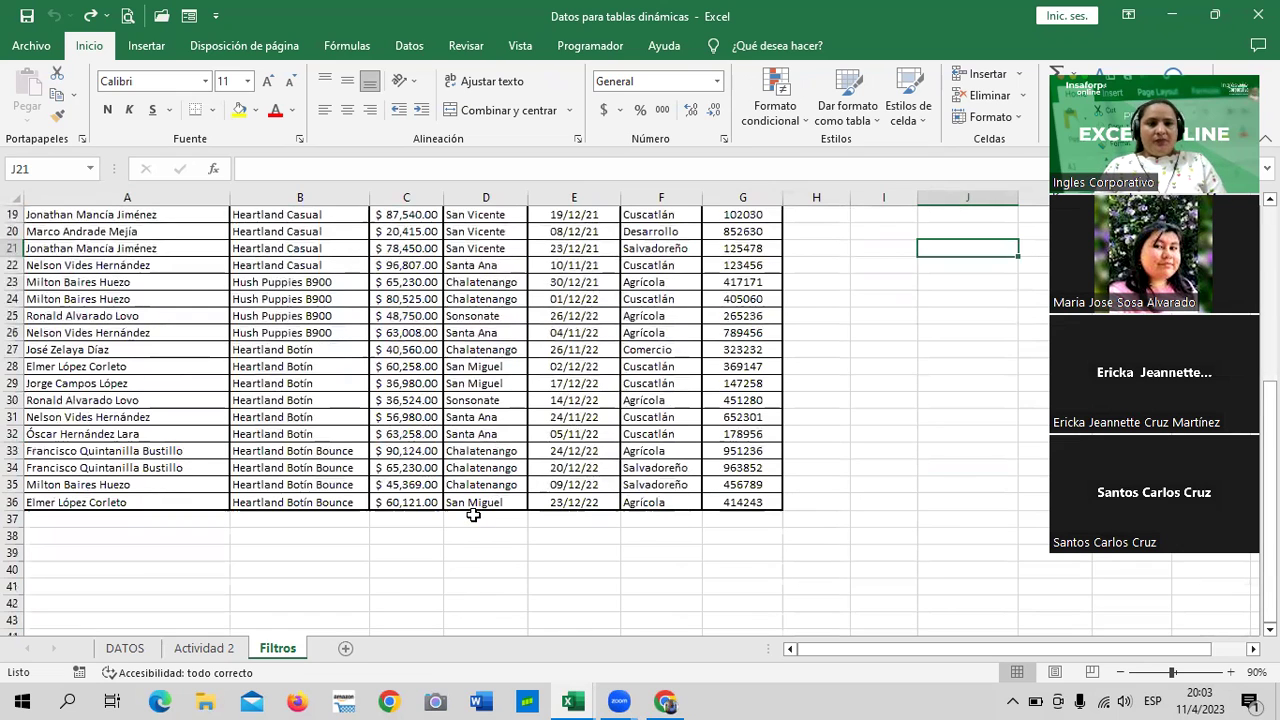
pyautogui.scroll(4, 473, 515)
pyautogui.scroll(2, 473, 515)
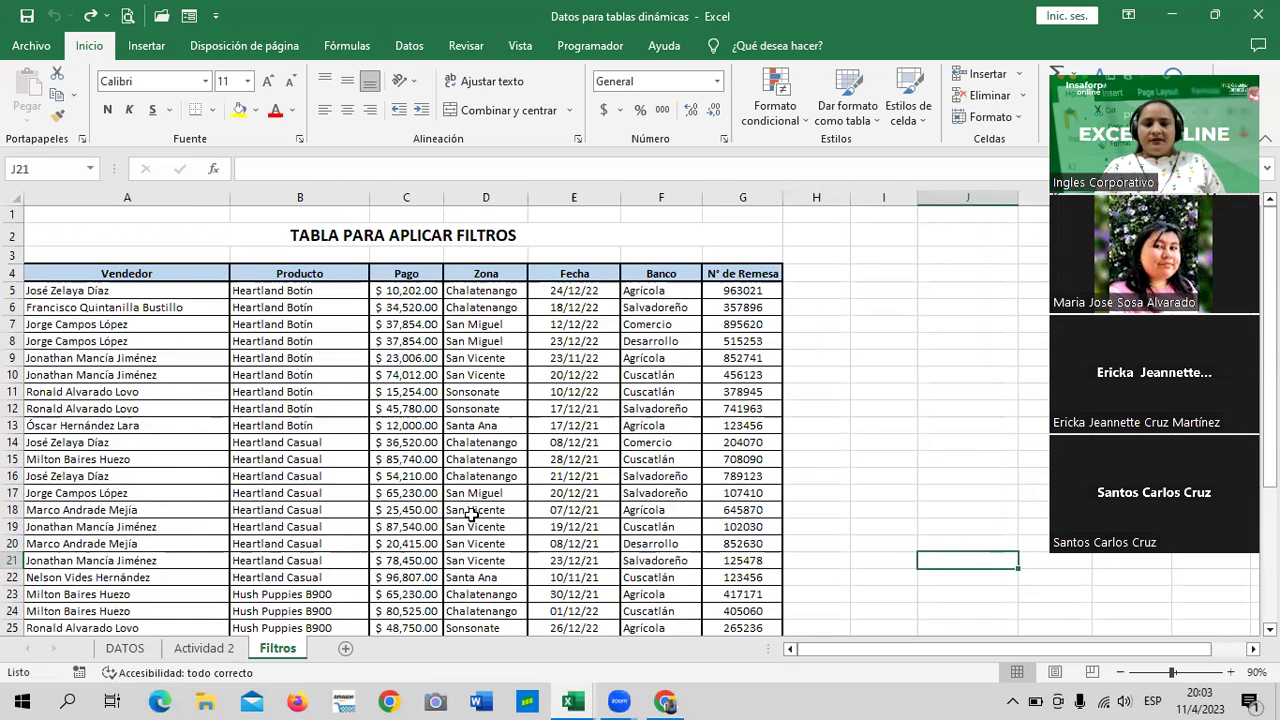
# Step through the Vendedor, Zona, Fecha, Banco and N° de Remesa headers, then return to DATOS.
pyautogui.click(140, 271)
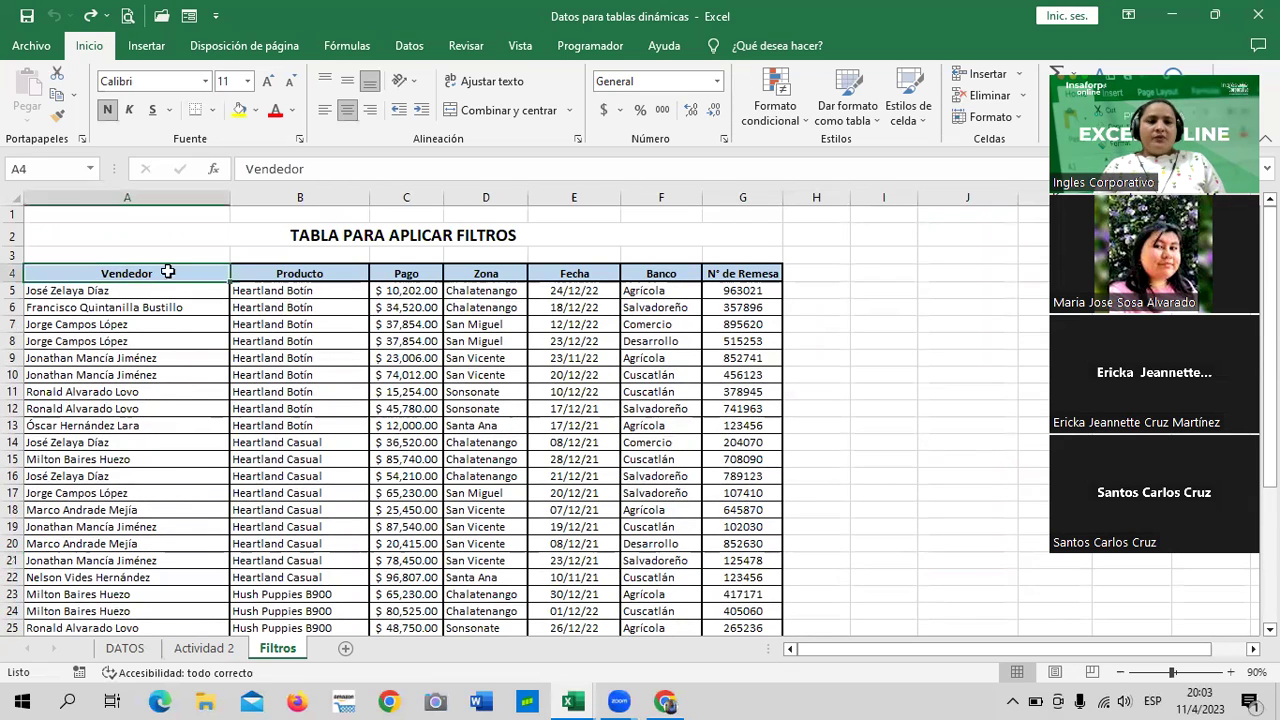
pyautogui.click(295, 274)
pyautogui.click(406, 272)
pyautogui.click(498, 271)
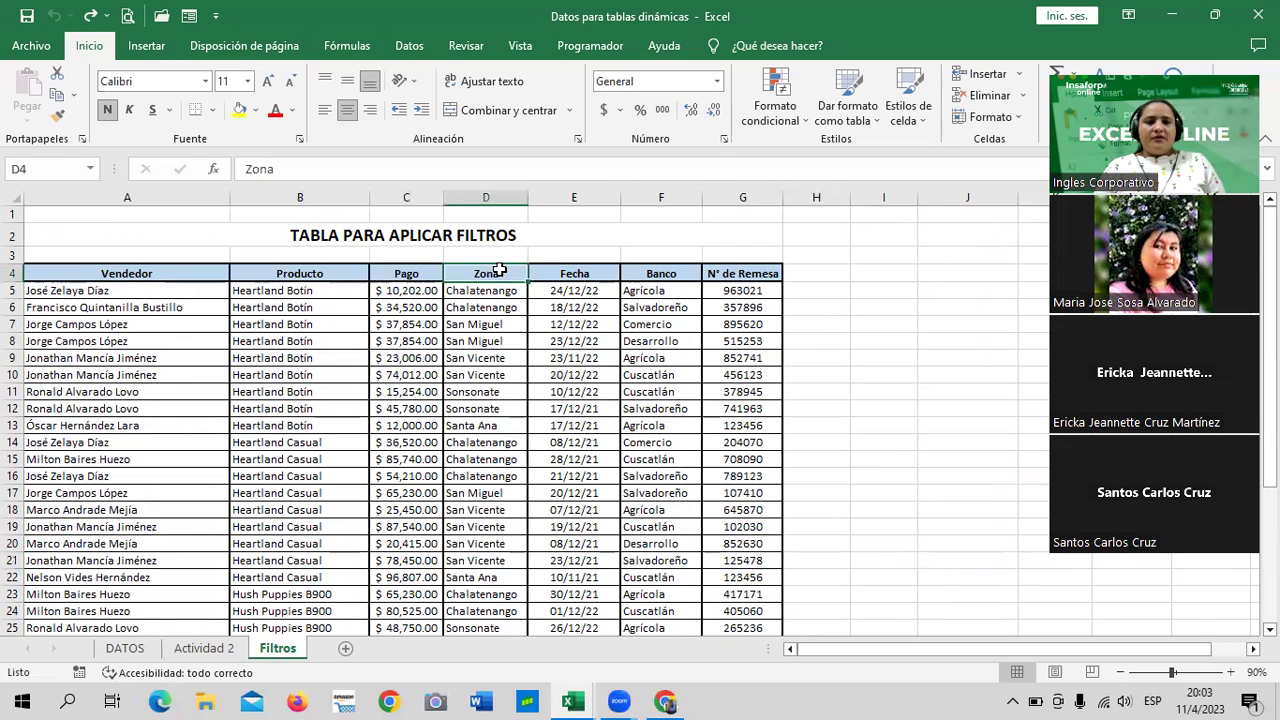
pyautogui.click(570, 273)
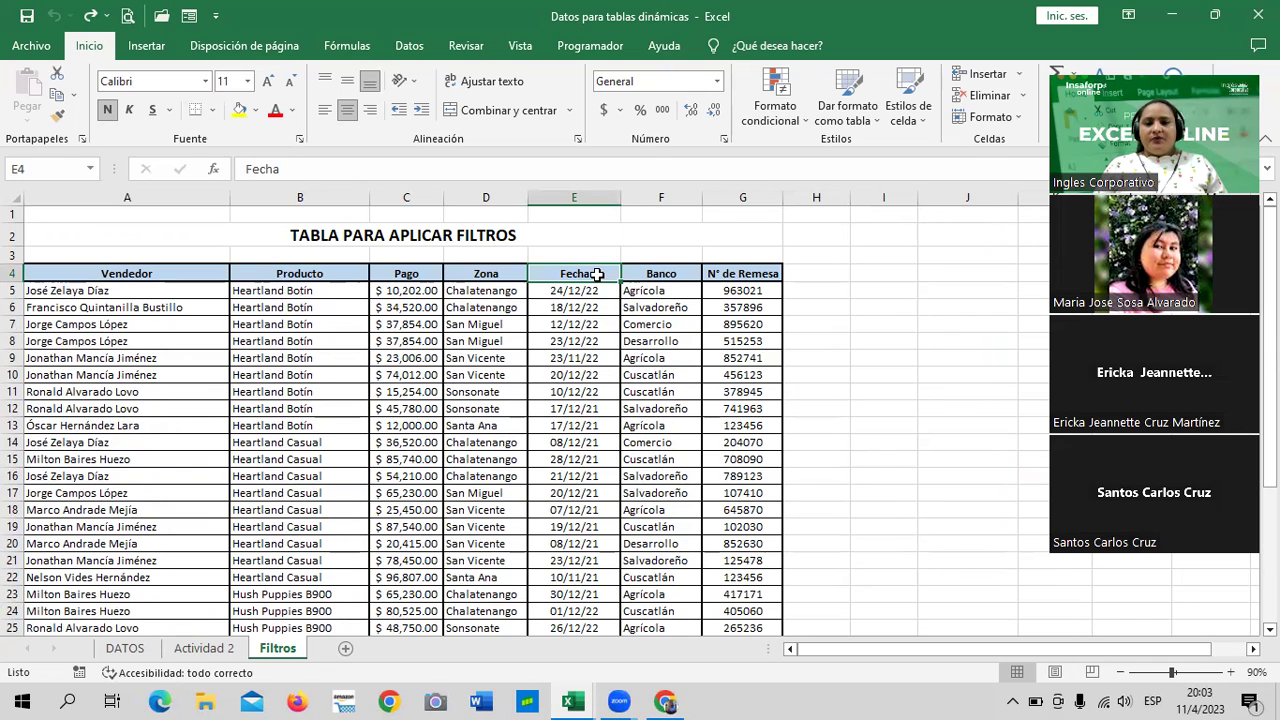
pyautogui.click(684, 276)
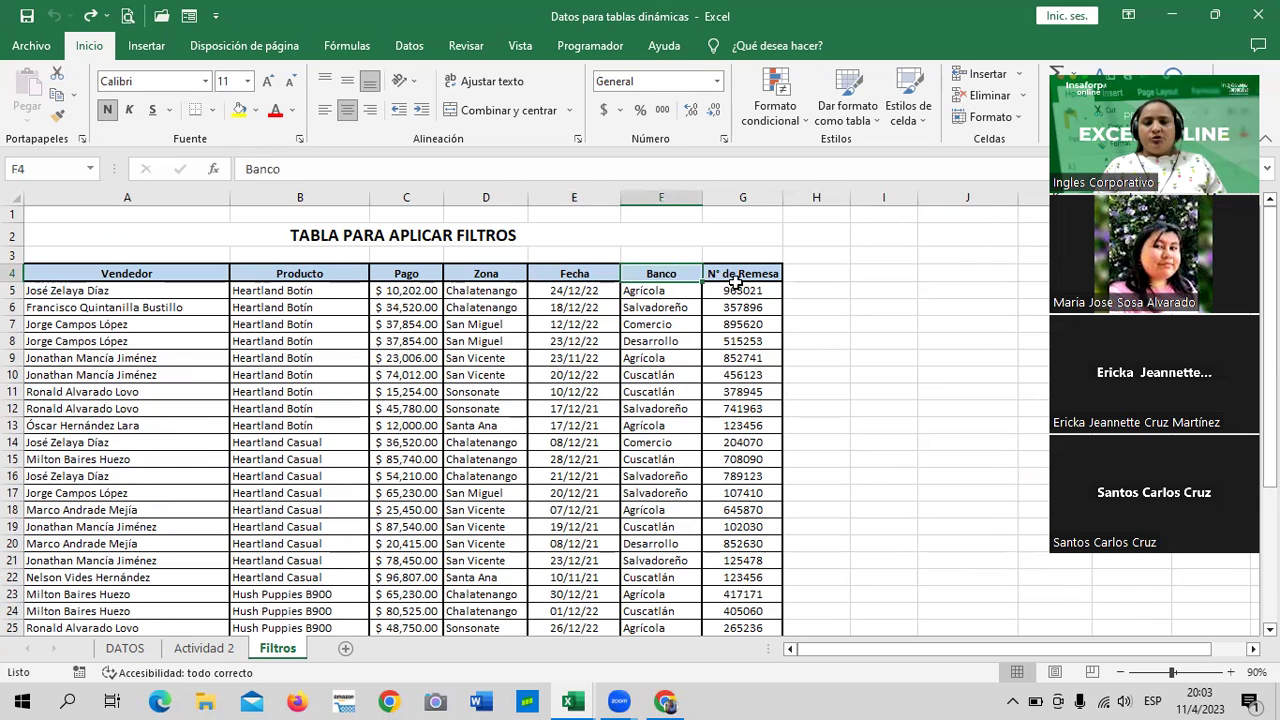
pyautogui.click(711, 273)
pyautogui.scroll(-3, 350, 400)
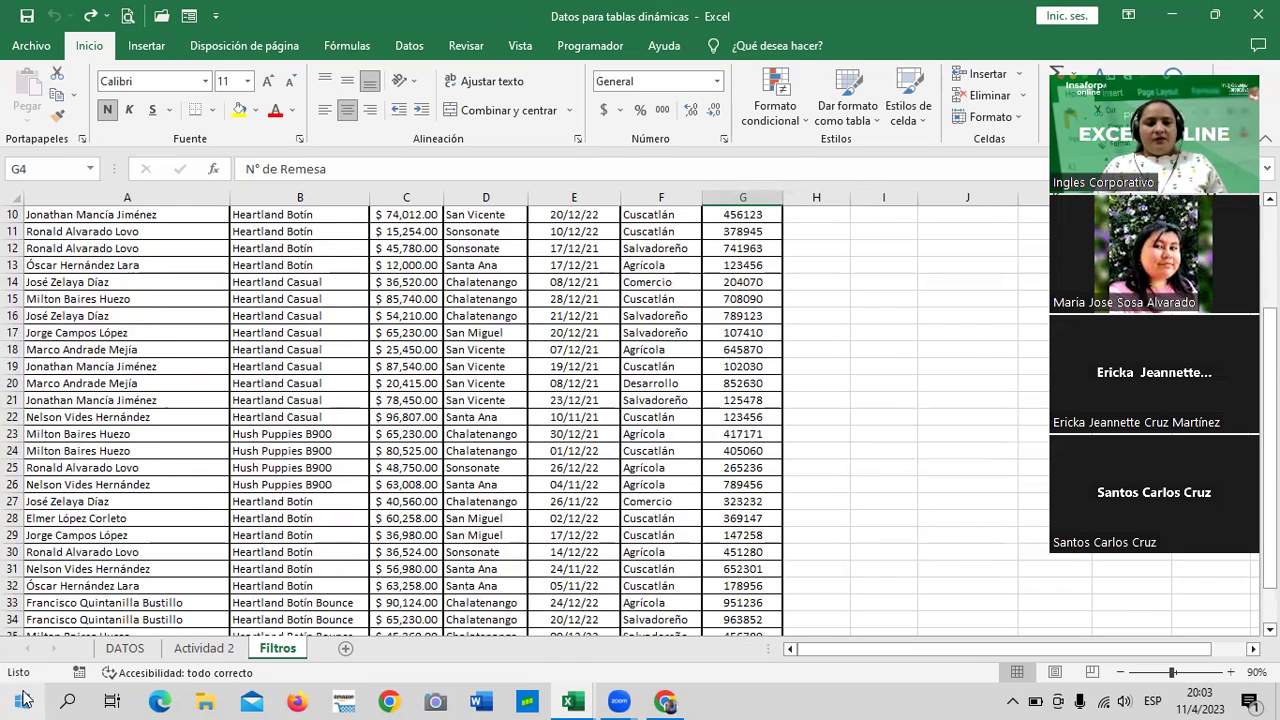
pyautogui.click(118, 652)
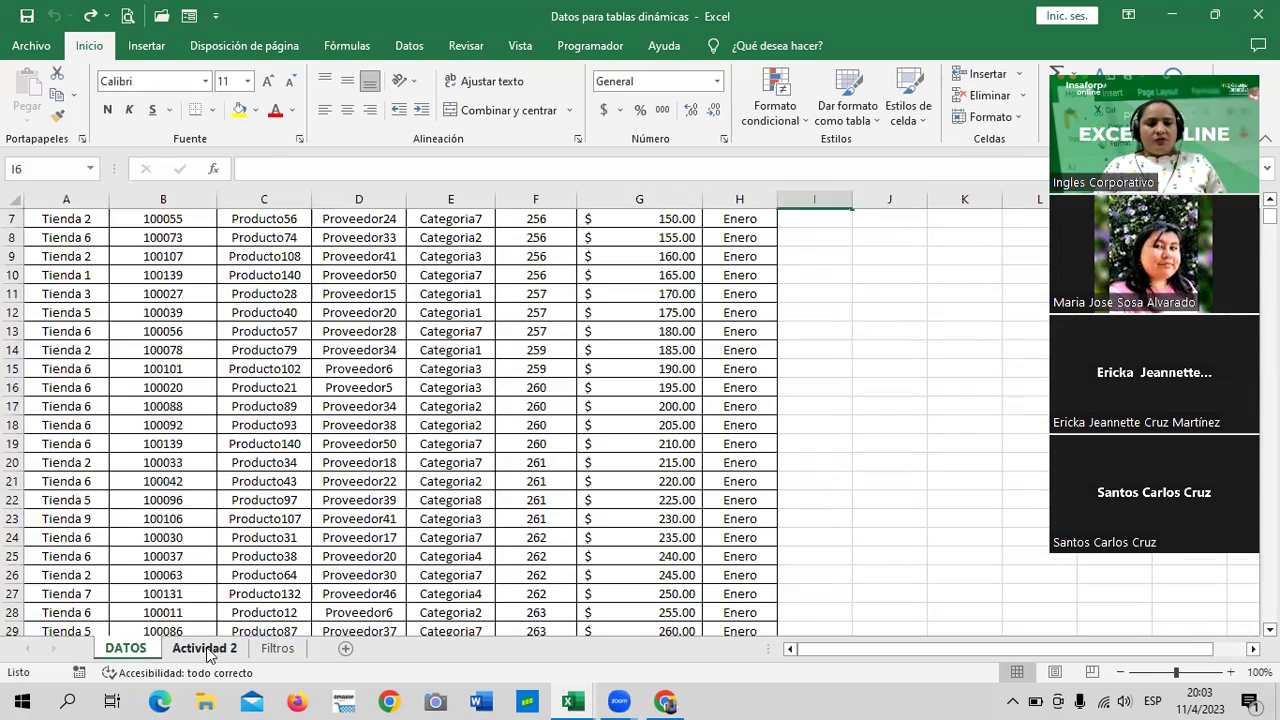
# Flip between the DATOS and Filtros sheets, ending on Actividad 2.
pyautogui.click(208, 652)
pyautogui.click(122, 650)
pyautogui.click(205, 650)
pyautogui.click(280, 650)
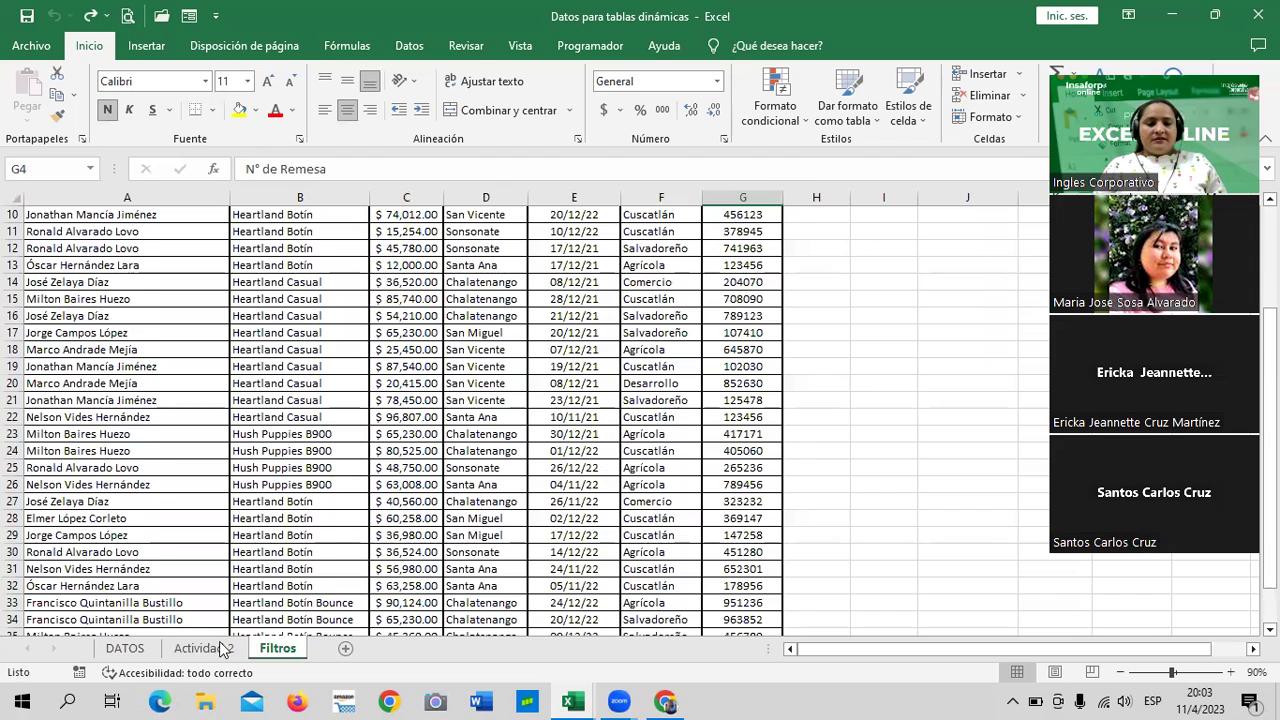
pyautogui.click(222, 648)
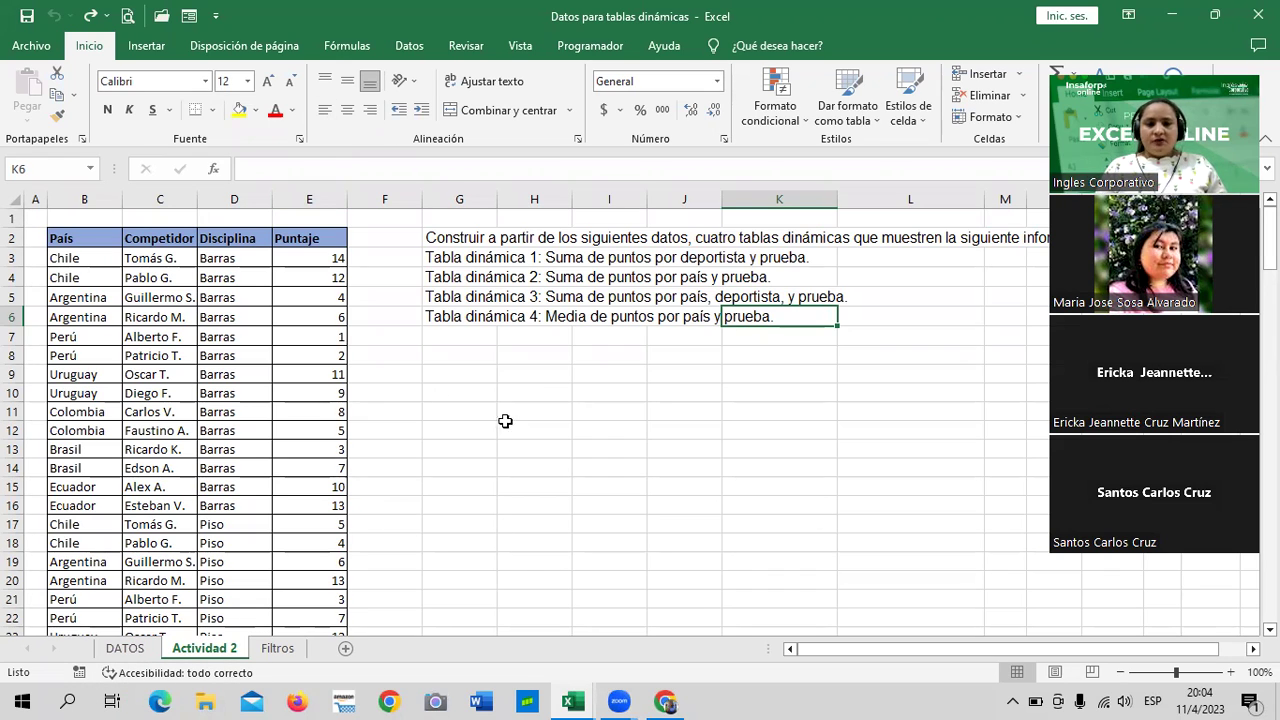
# Select cells H9 and G9 below the instructions, then bring the course page forward.
pyautogui.click(512, 371)
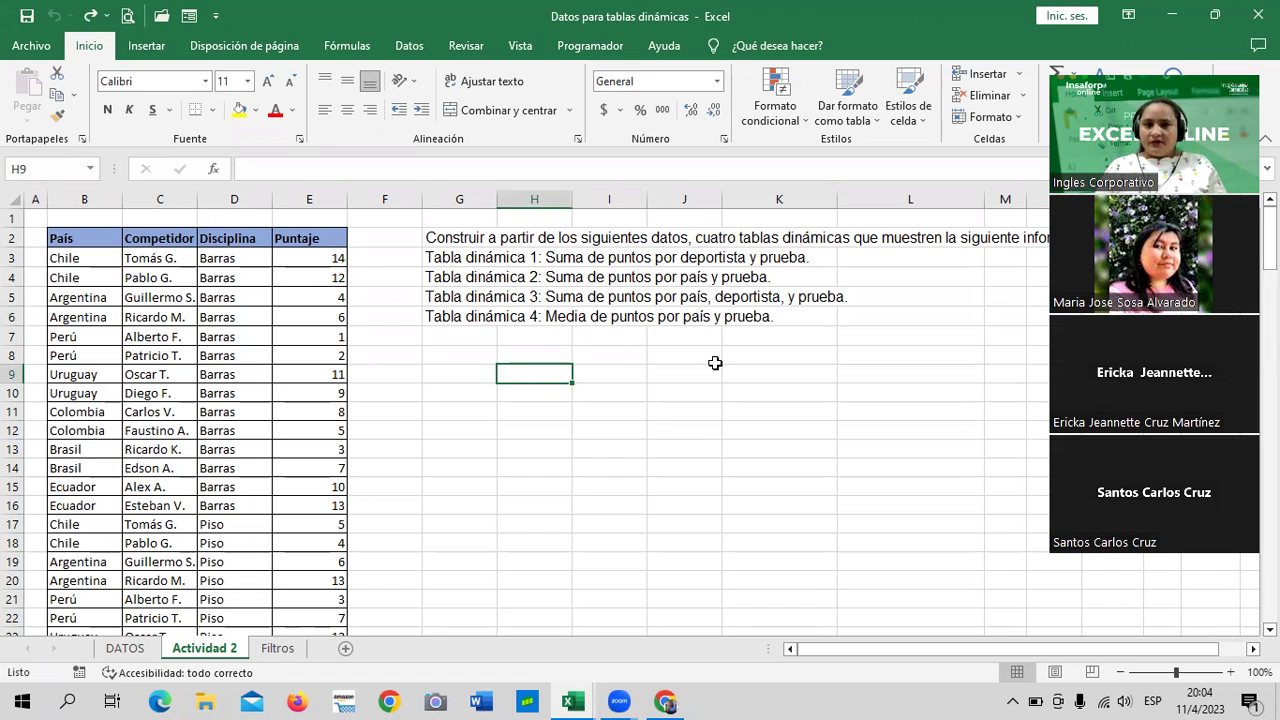
pyautogui.click(440, 380)
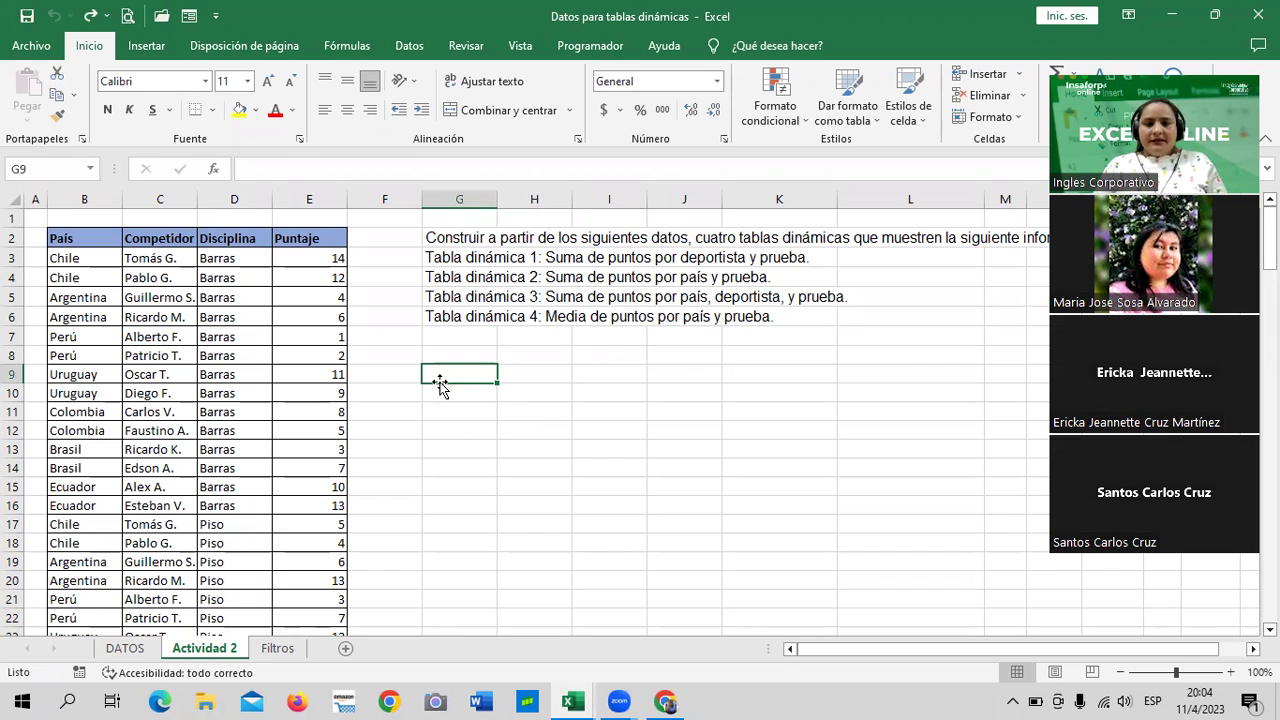
pyautogui.click(660, 700)
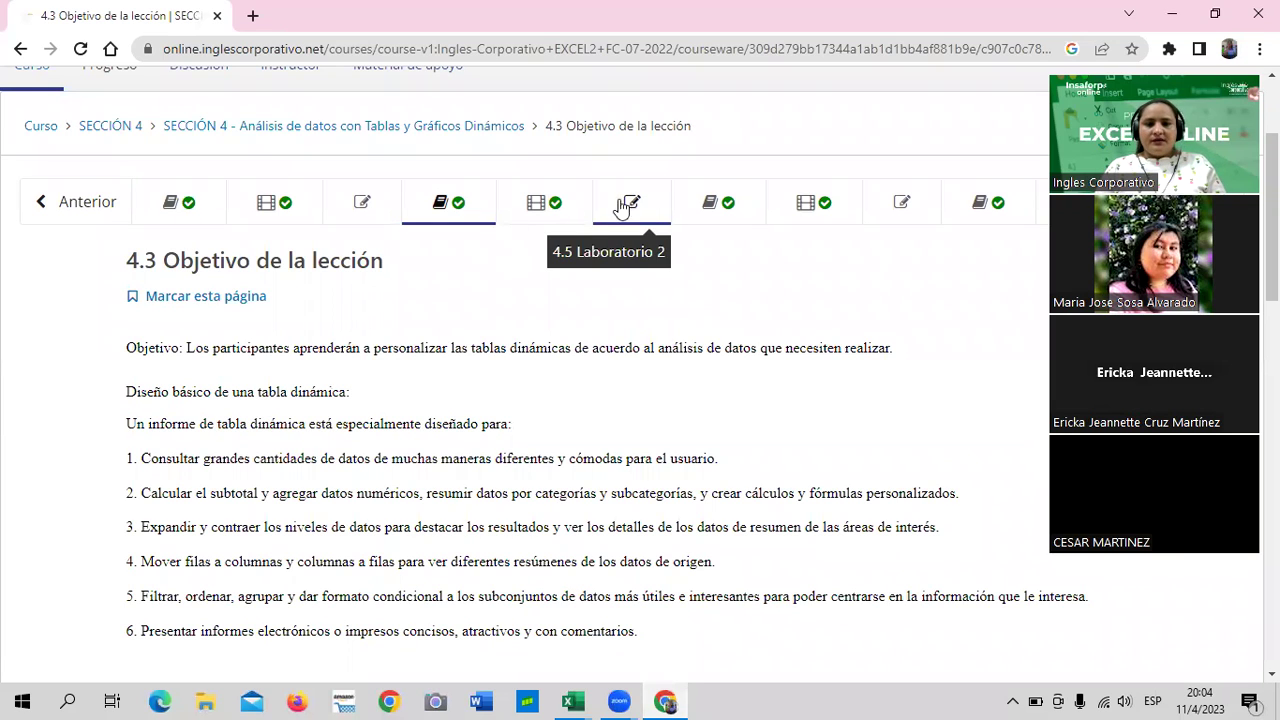
# Go to unit 4.5 Laboratorio 2, then lesson 4.7 Gráficos Dinámicos, and scroll through its video page.
pyautogui.click(647, 210)
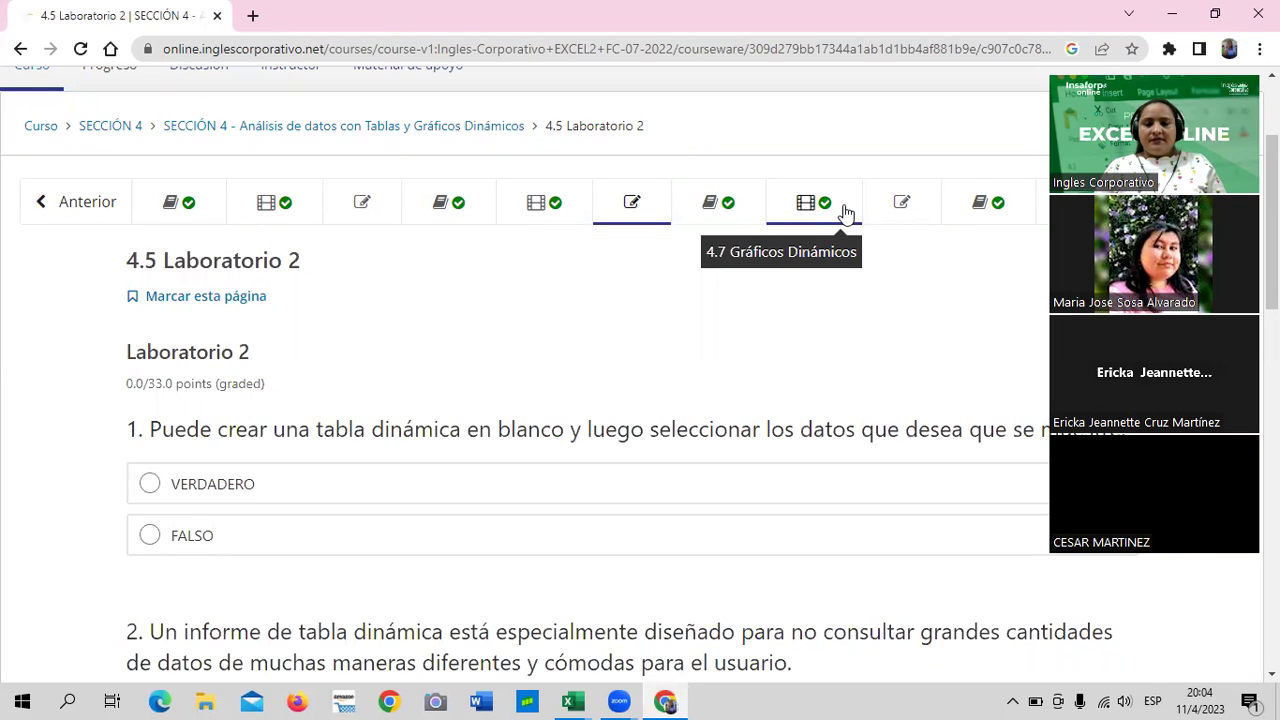
pyautogui.click(845, 210)
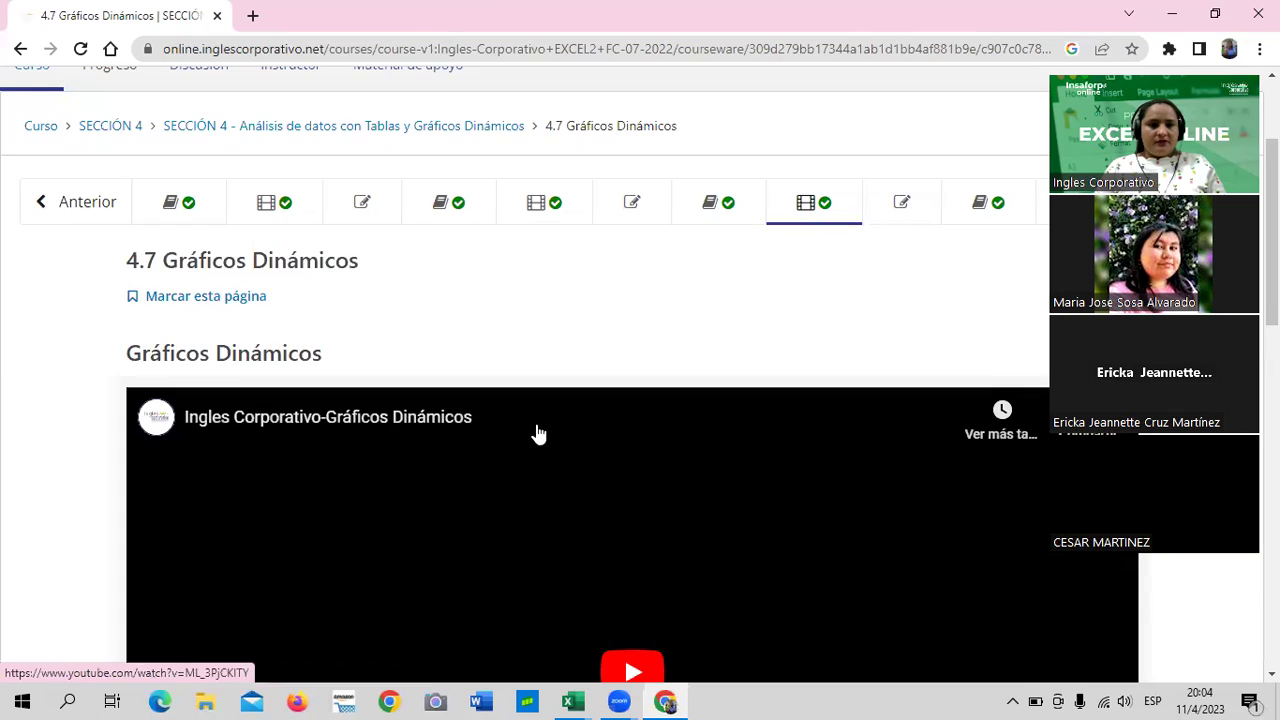
pyautogui.scroll(-1, 538, 433)
pyautogui.scroll(-4, 538, 433)
pyautogui.scroll(-2, 538, 433)
pyautogui.scroll(-2, 538, 433)
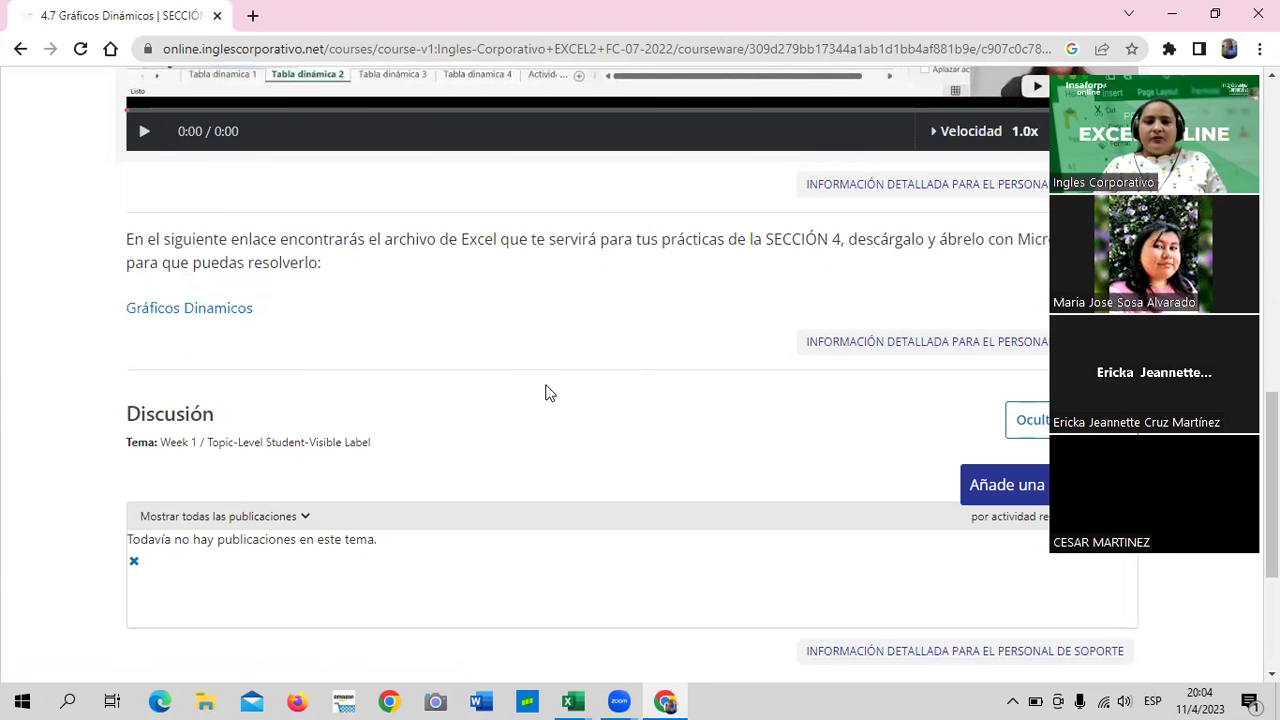
pyautogui.scroll(2, 546, 391)
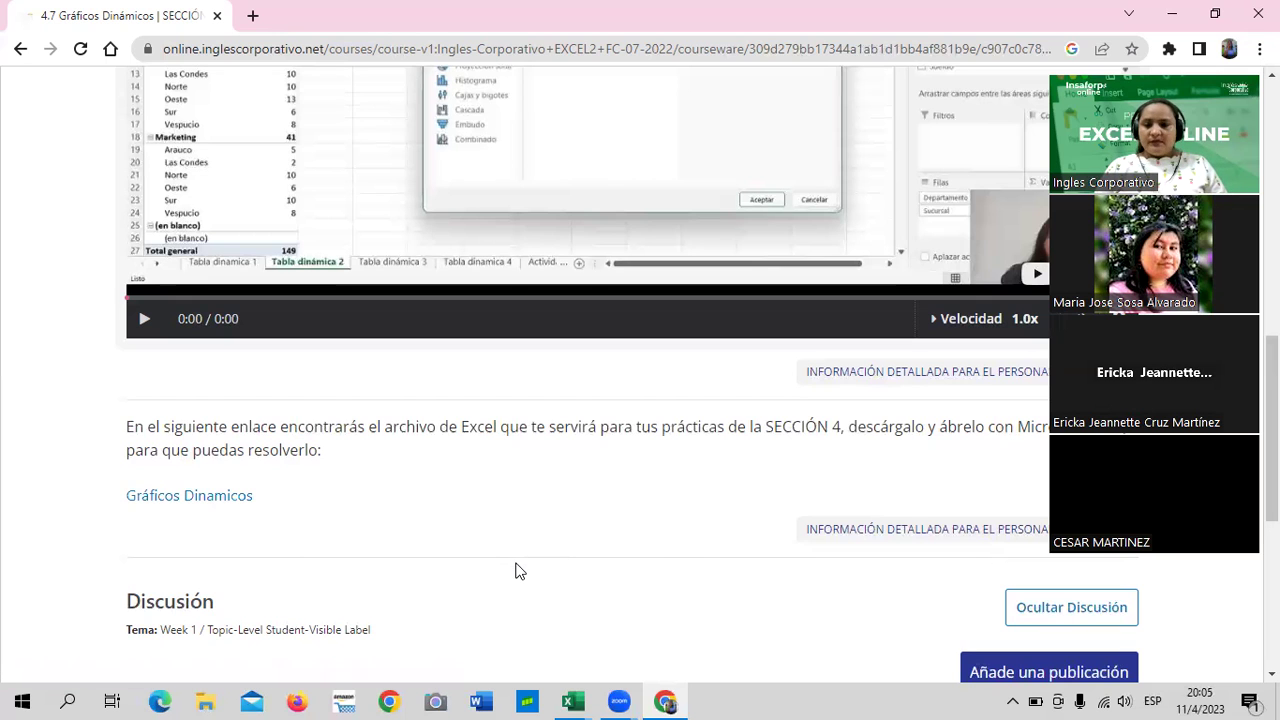
# Scroll through the Gráficos Dinámicos lesson, then return to unit 4.3 Objetivo de la lección.
pyautogui.scroll(1, 519, 570)
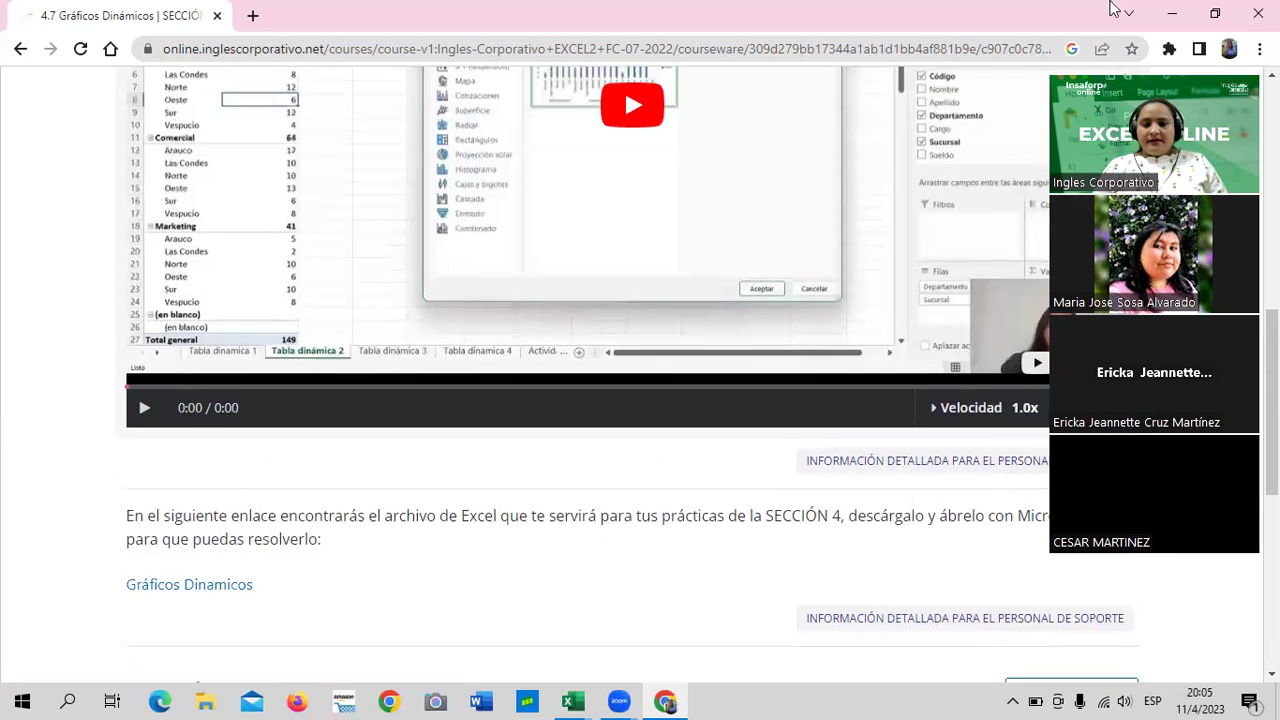
pyautogui.scroll(2, 772, 458)
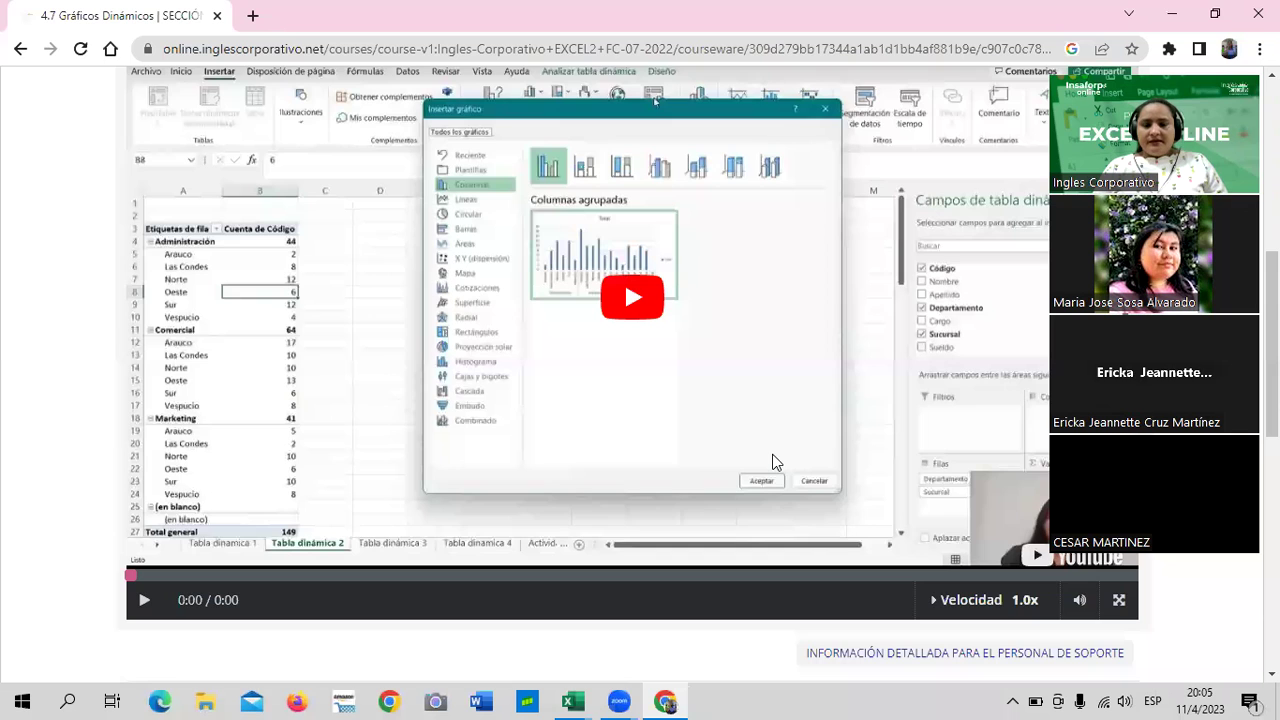
pyautogui.scroll(3, 806, 514)
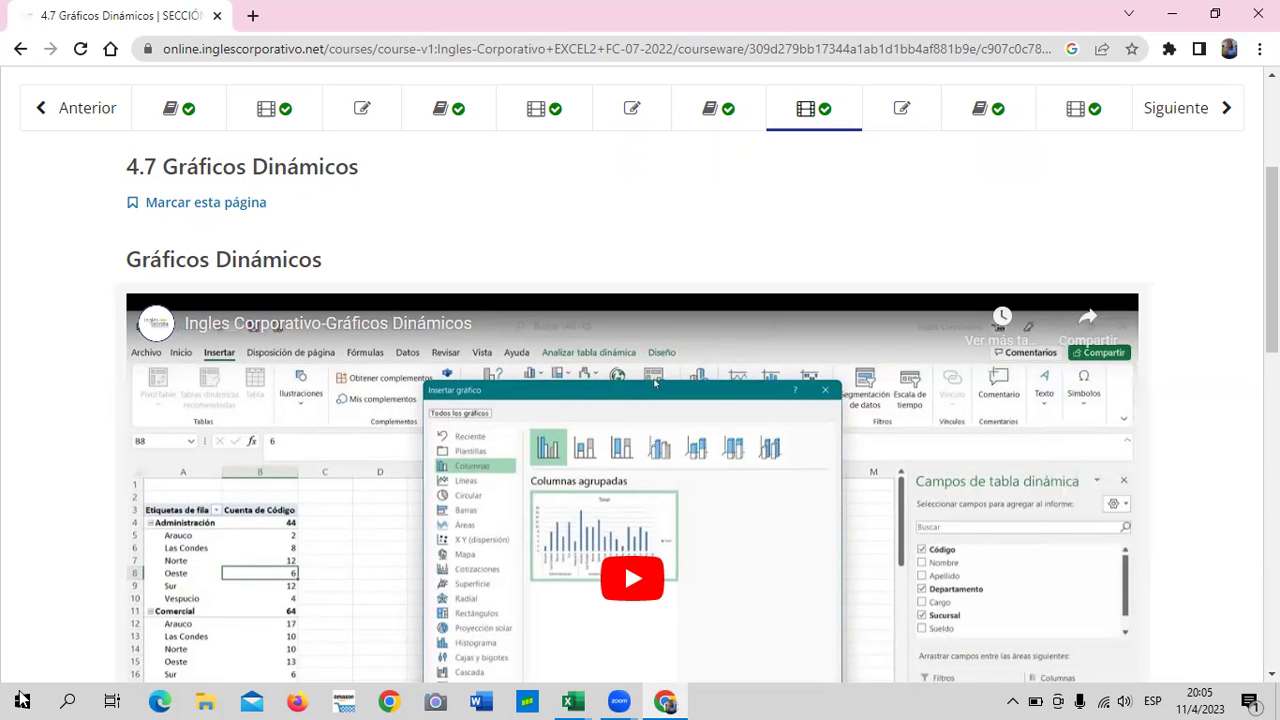
pyautogui.scroll(3, 706, 300)
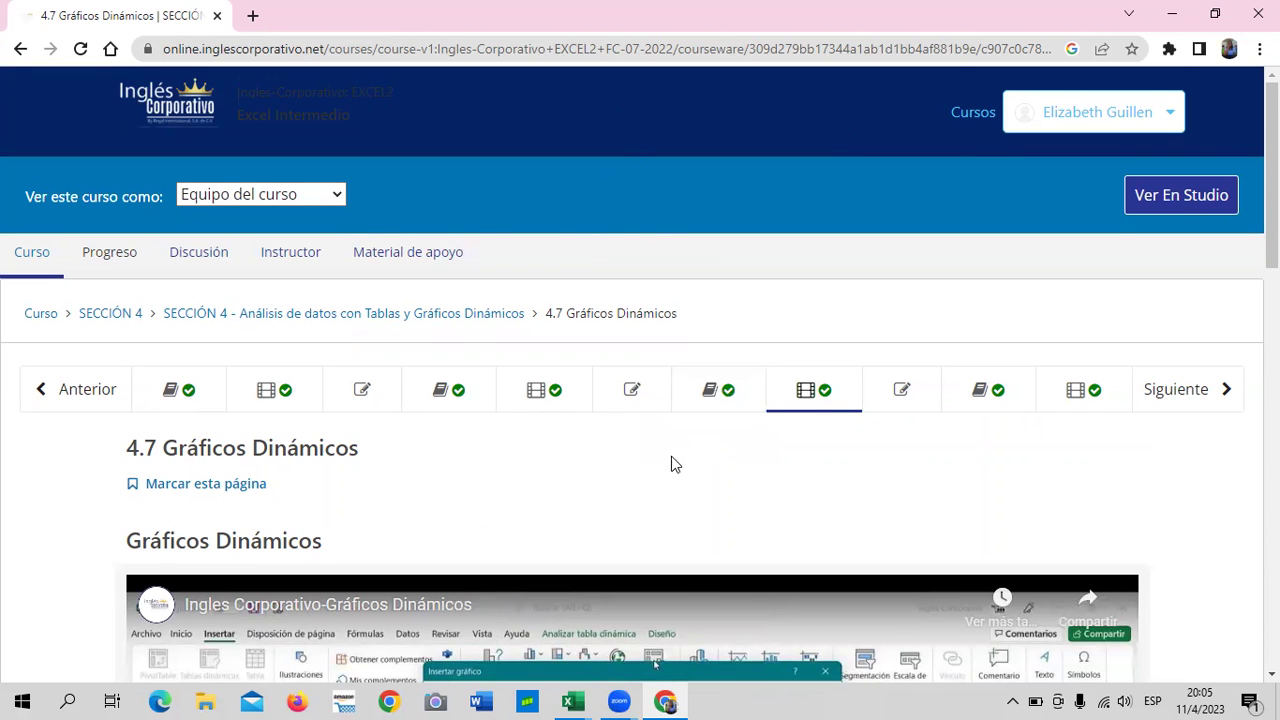
pyautogui.scroll(-2, 676, 464)
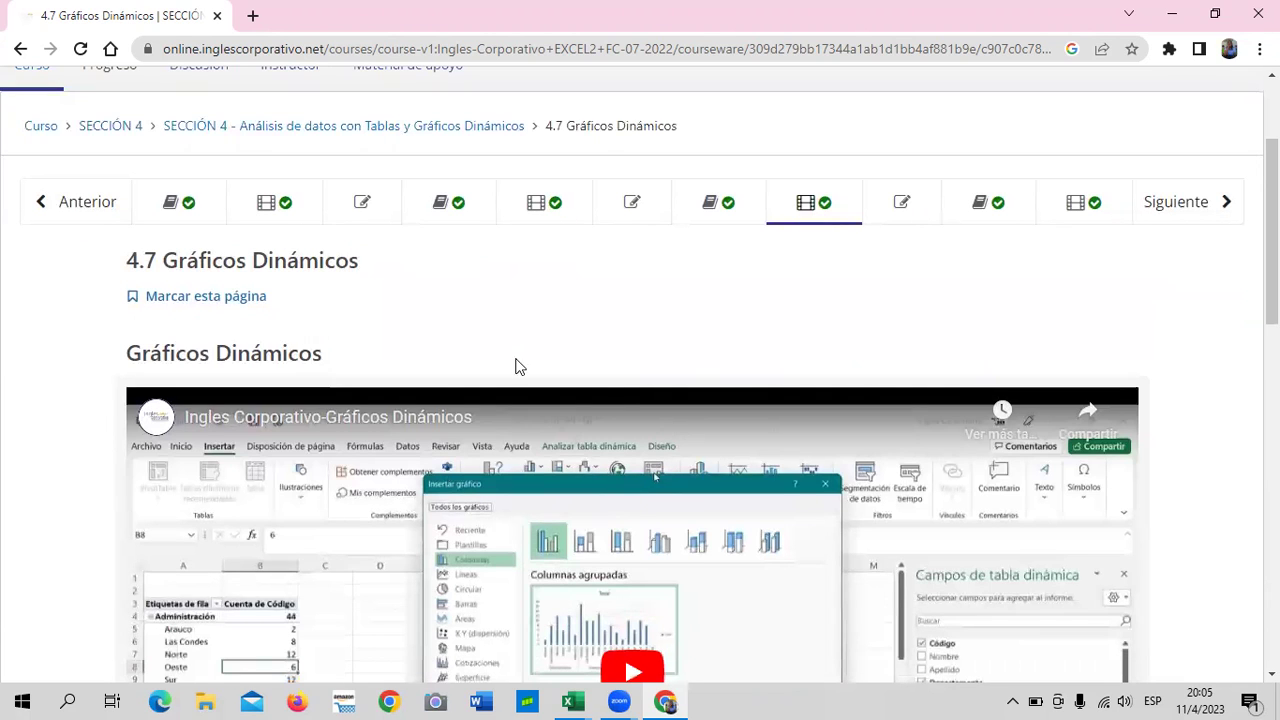
pyautogui.scroll(-2, 557, 346)
pyautogui.scroll(-3, 558, 345)
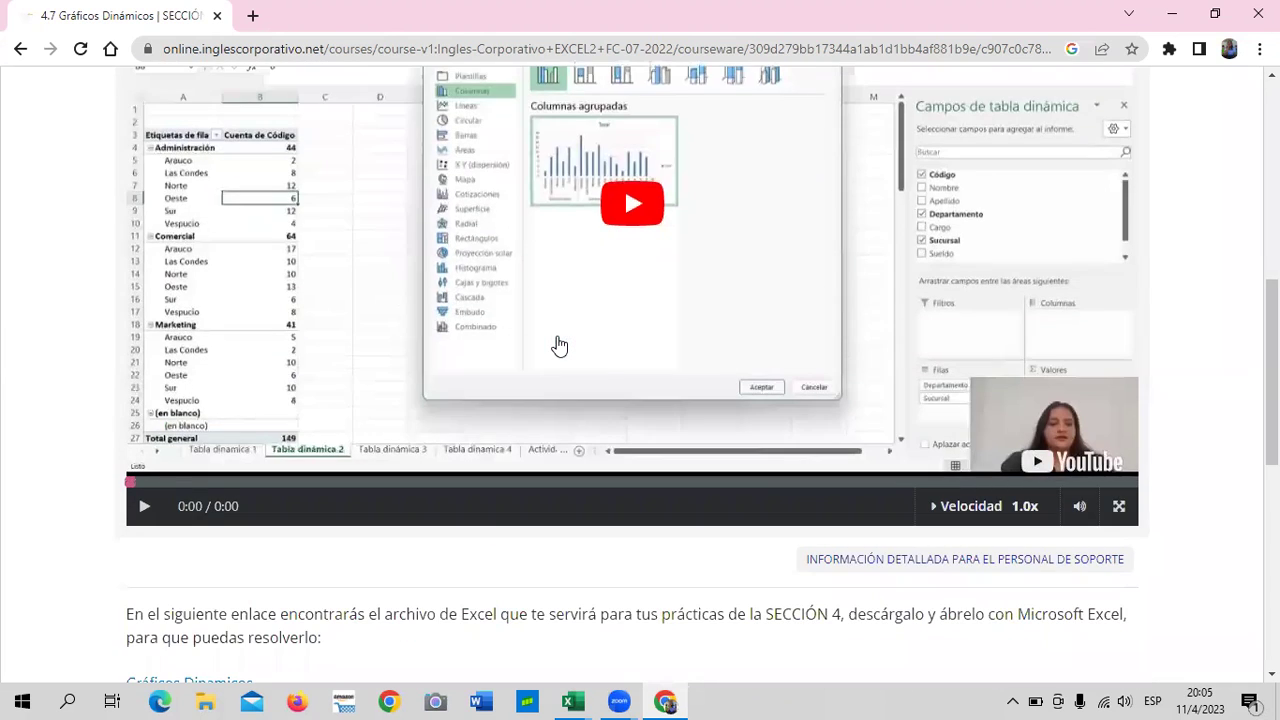
pyautogui.scroll(-4, 558, 345)
pyautogui.scroll(-3, 558, 345)
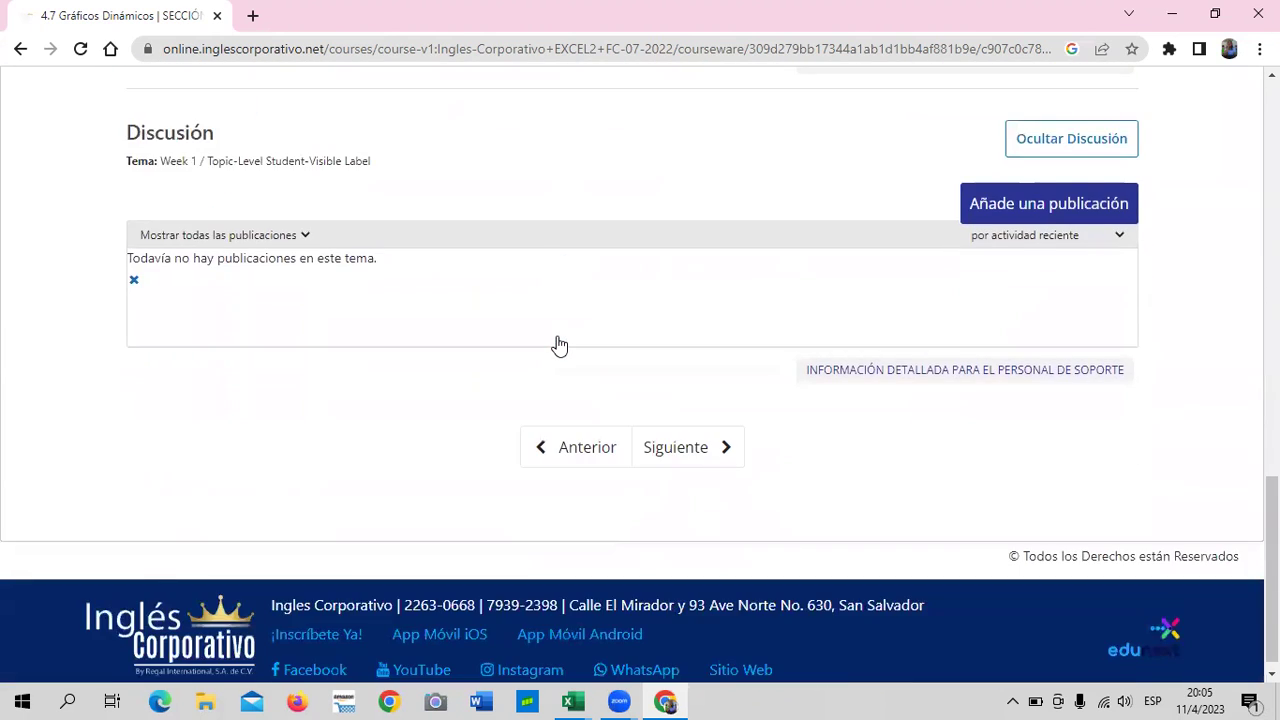
pyautogui.scroll(2, 559, 345)
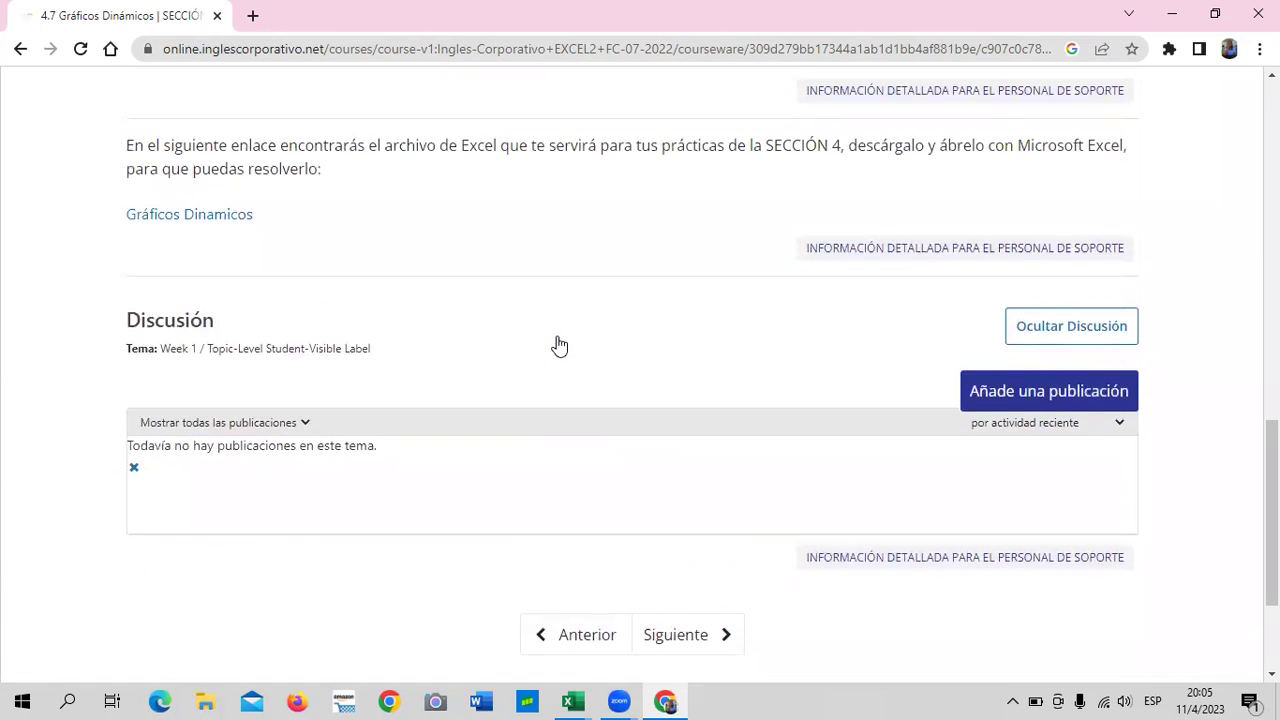
pyautogui.scroll(1, 559, 345)
pyautogui.scroll(3, 559, 345)
pyautogui.scroll(3, 559, 345)
pyautogui.scroll(1, 558, 345)
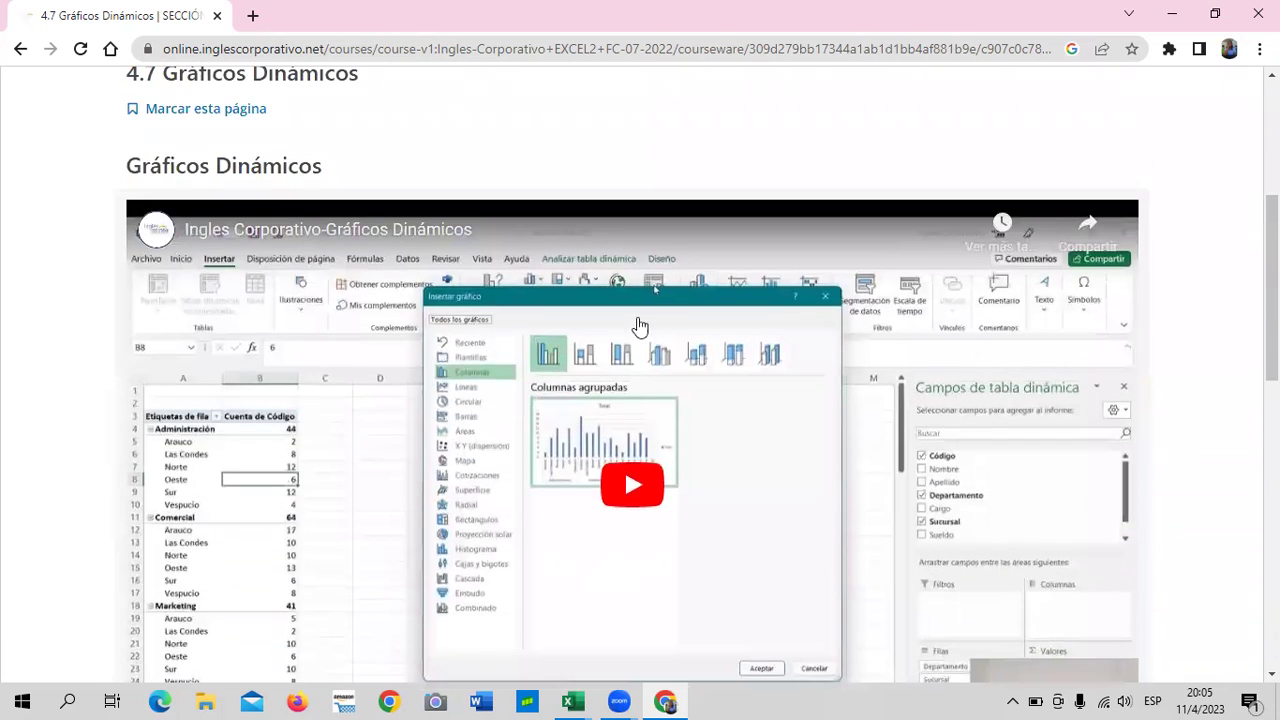
pyautogui.scroll(2, 591, 346)
pyautogui.scroll(2, 611, 451)
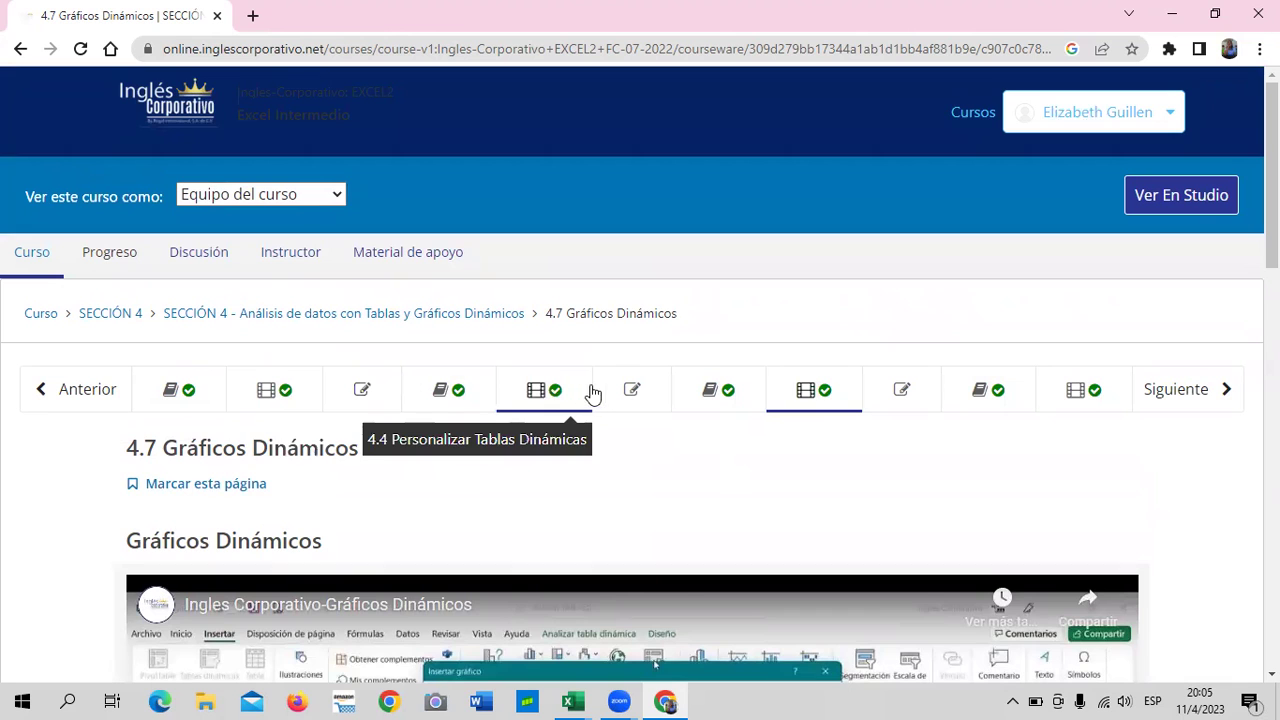
pyautogui.click(472, 391)
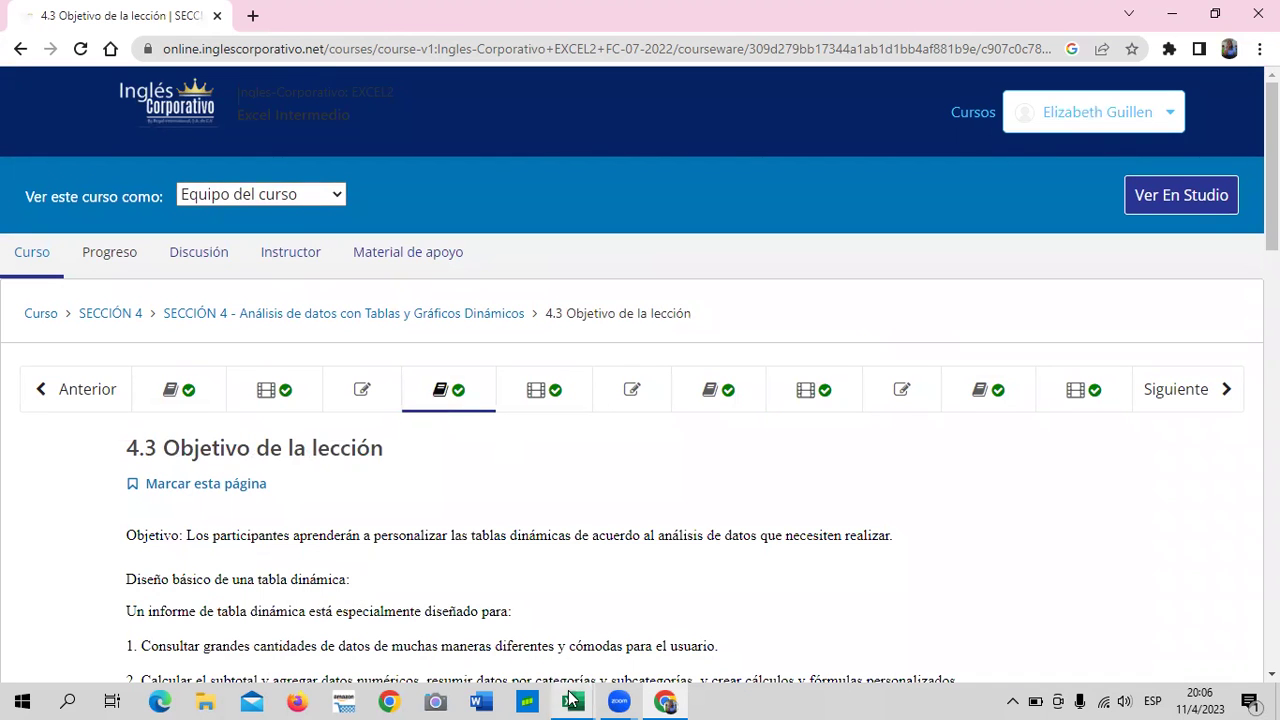
pyautogui.moveTo(571, 701)
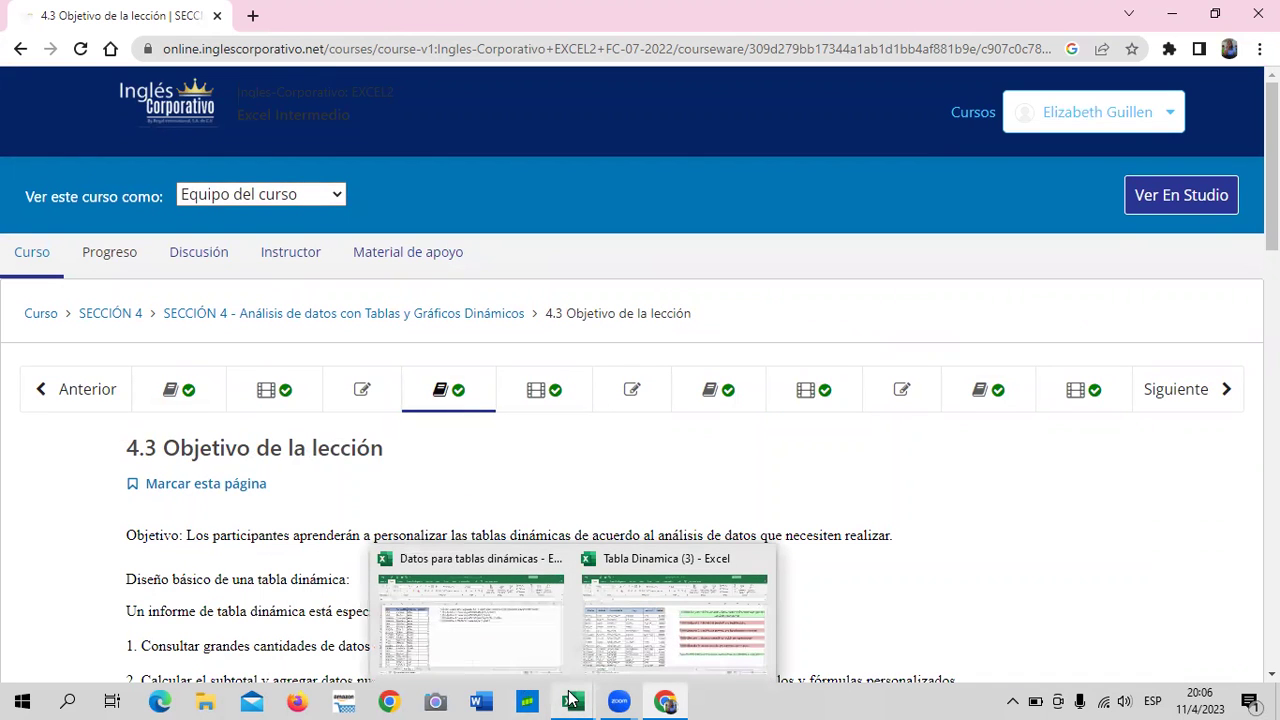
# Bring up the Tabla Dinamica (3) workbook and add a new empty sheet, Hoja3.
pyautogui.click(673, 611)
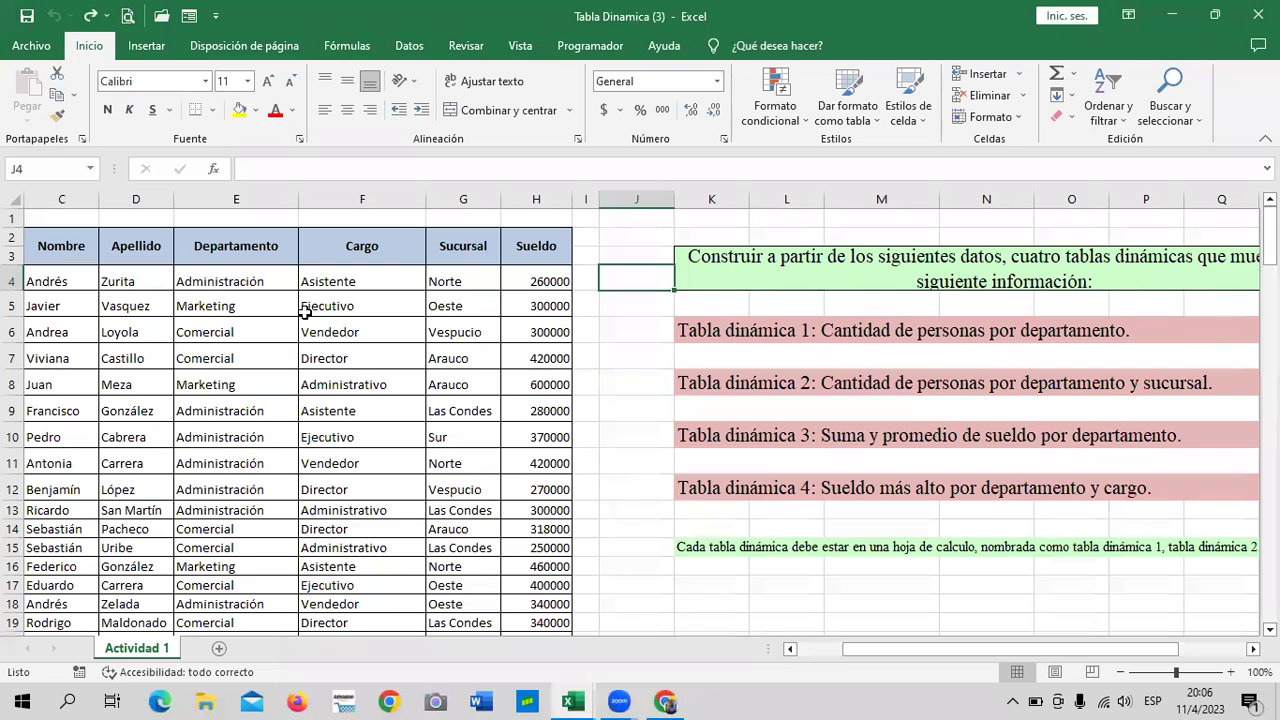
pyautogui.scroll(-3, 477, 488)
pyautogui.scroll(-2, 477, 488)
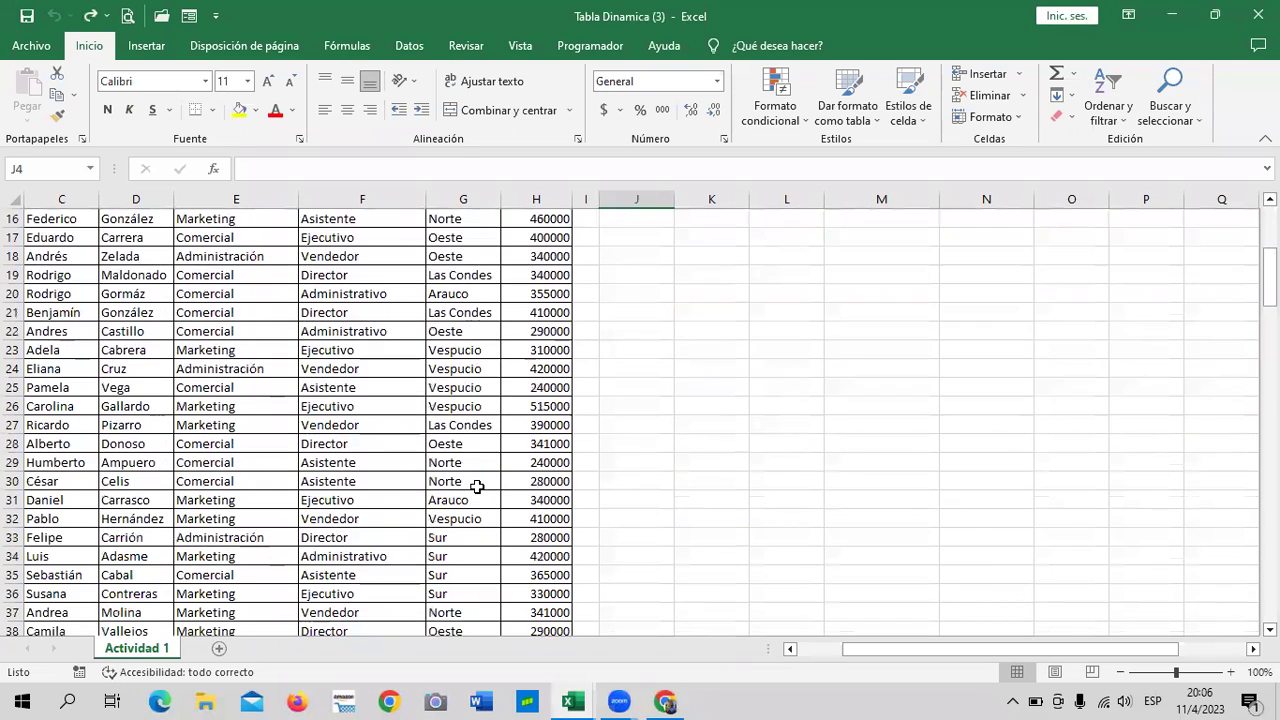
pyautogui.scroll(4, 477, 488)
pyautogui.click(219, 648)
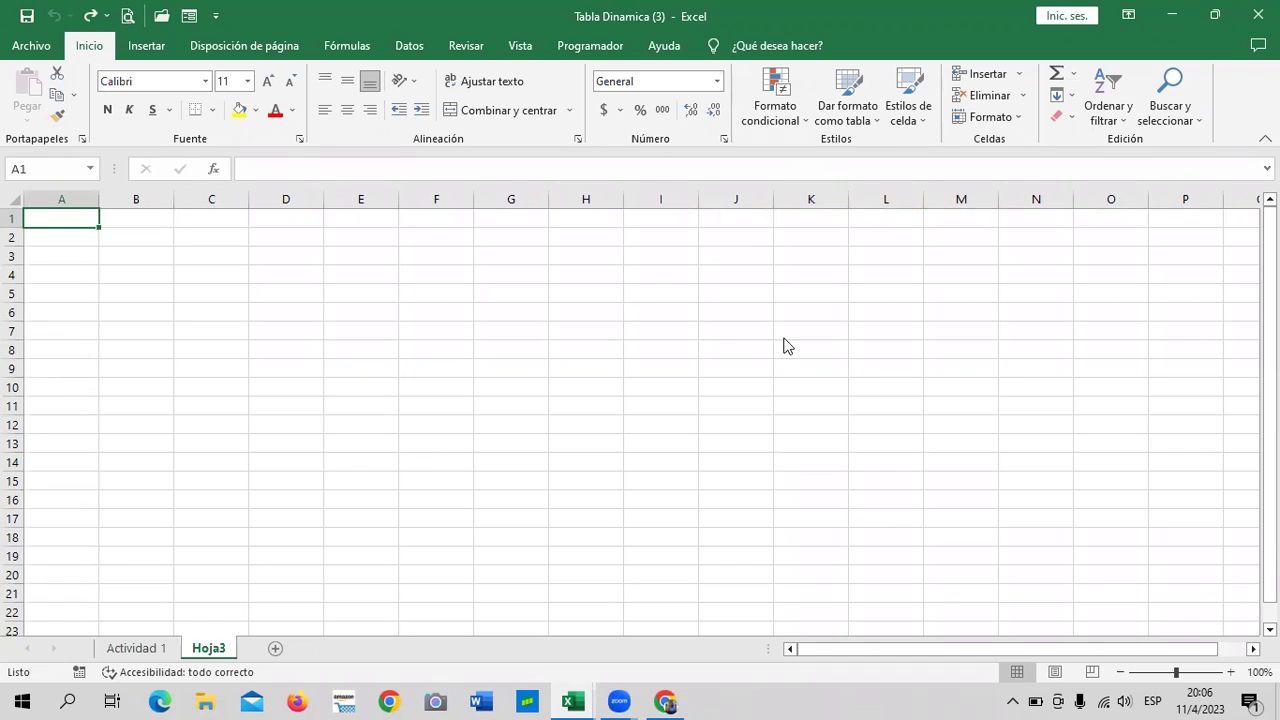
# Select cells C3, D4 and B4 on Hoja3, then return to the course lesson page.
pyautogui.click(228, 262)
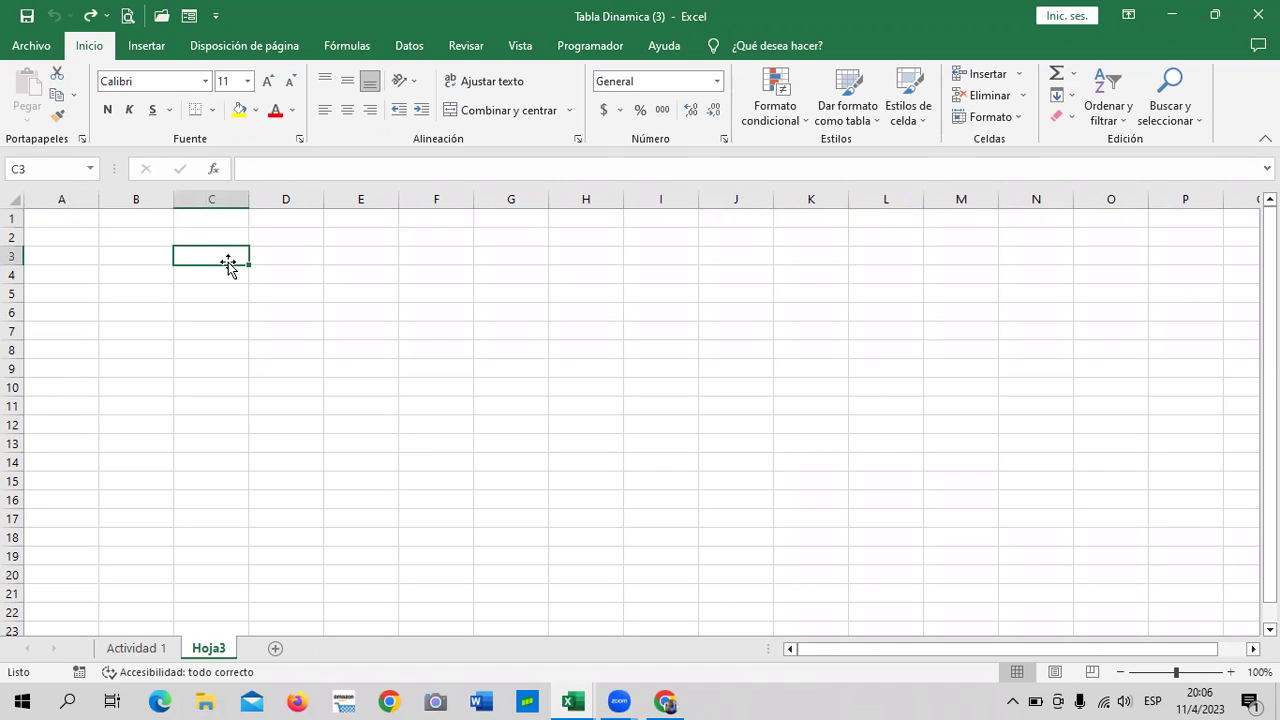
pyautogui.click(291, 276)
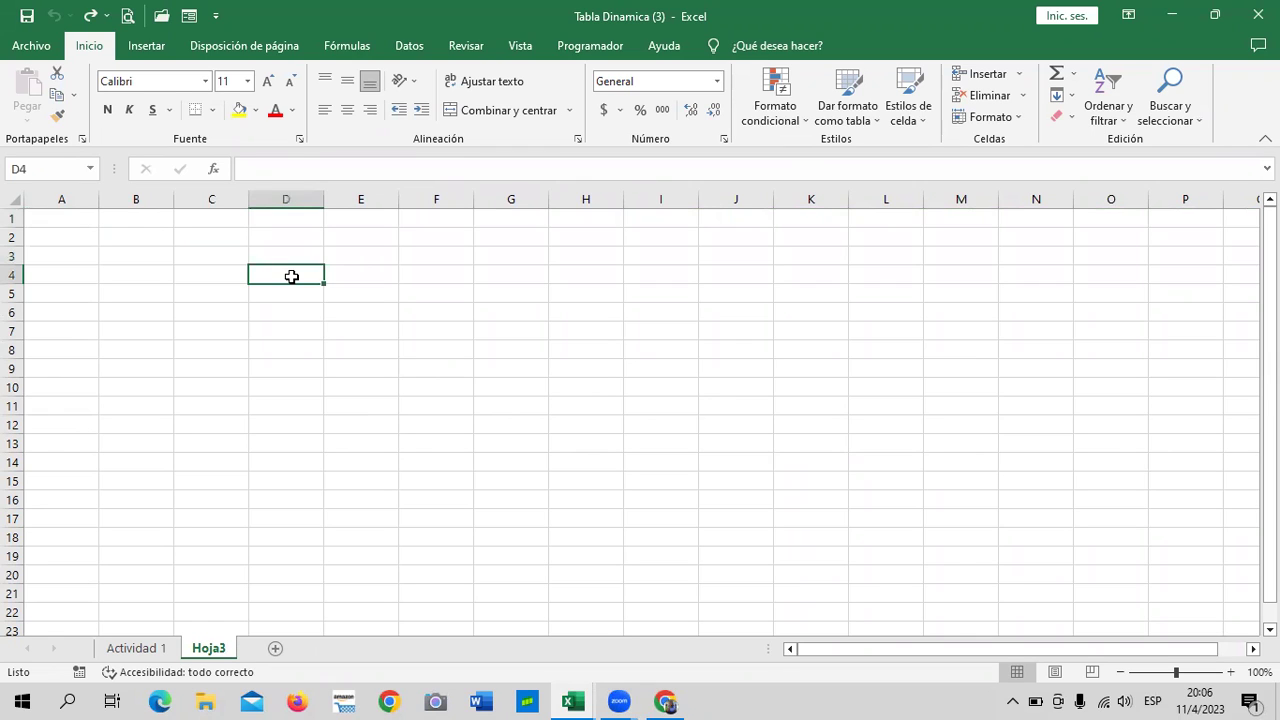
pyautogui.click(151, 270)
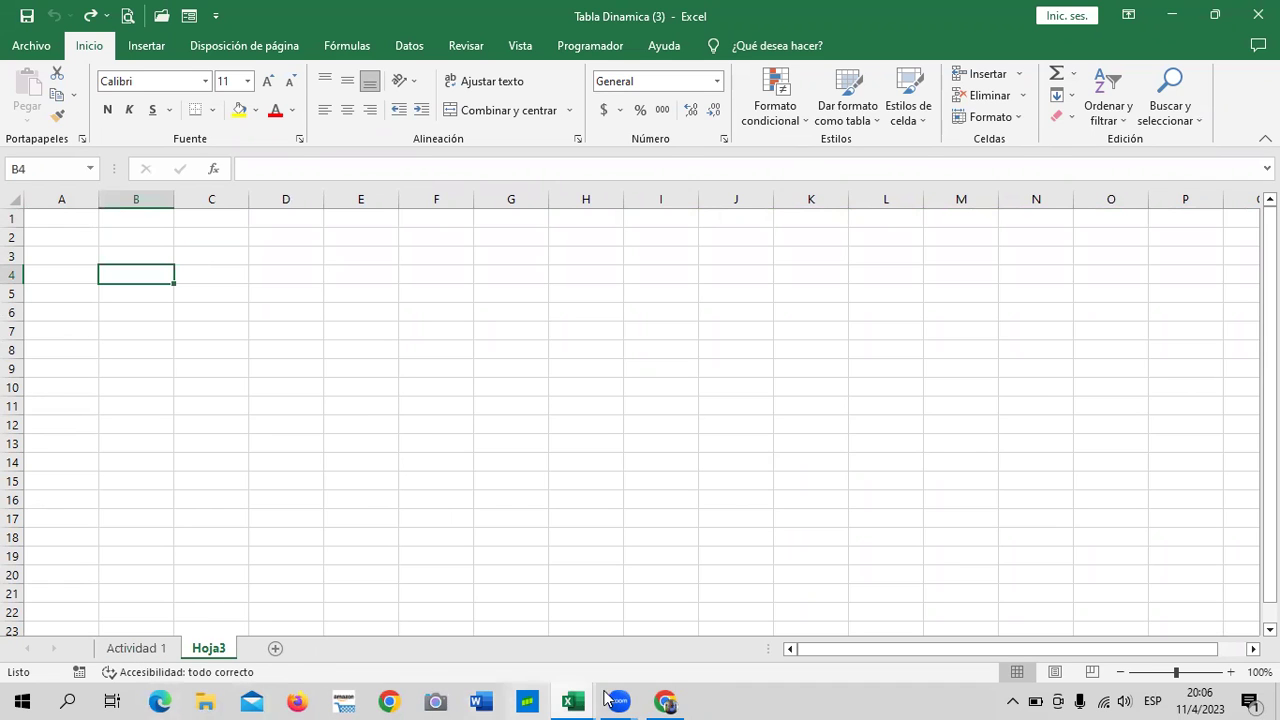
pyautogui.click(665, 701)
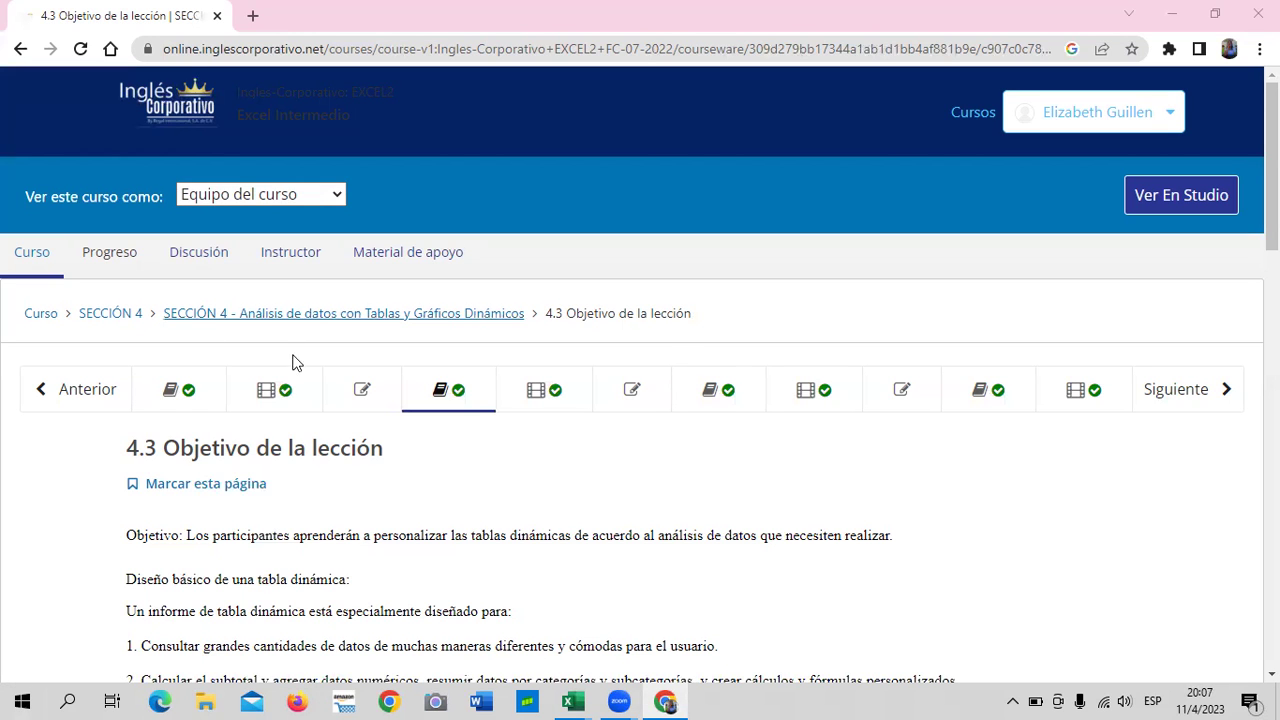
pyautogui.scroll(-2, 557, 401)
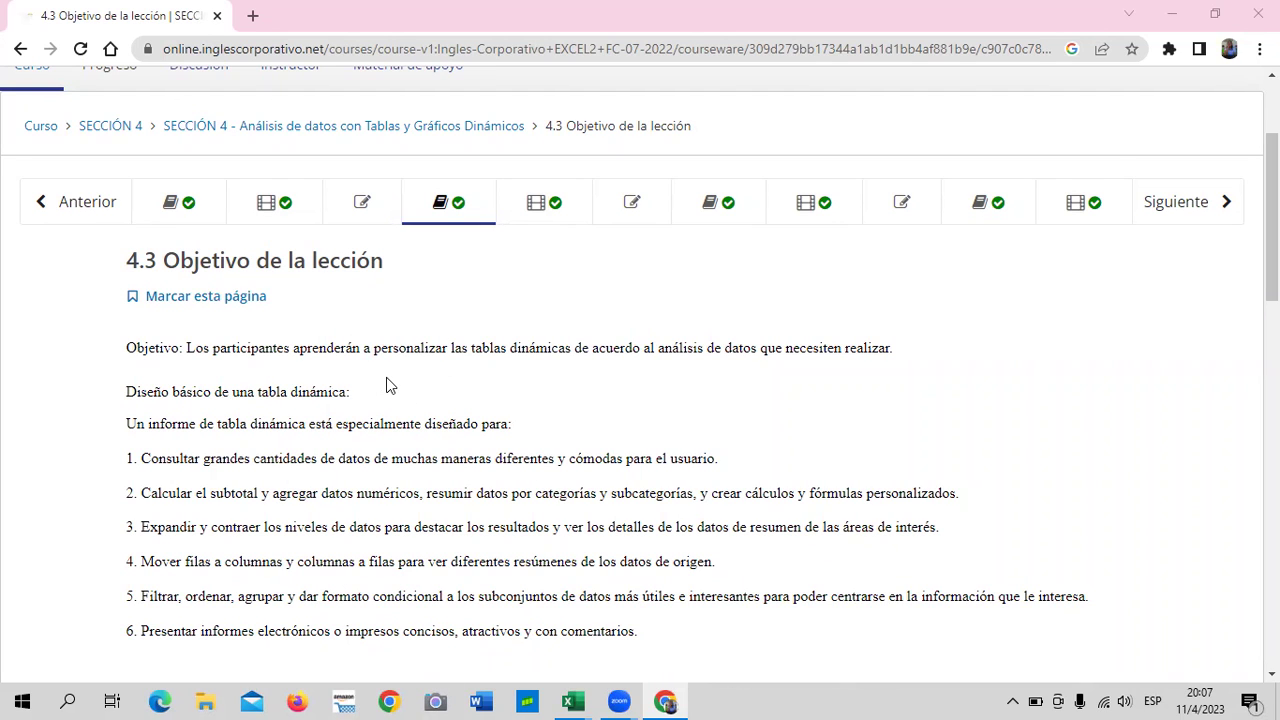
pyautogui.scroll(-1, 398, 468)
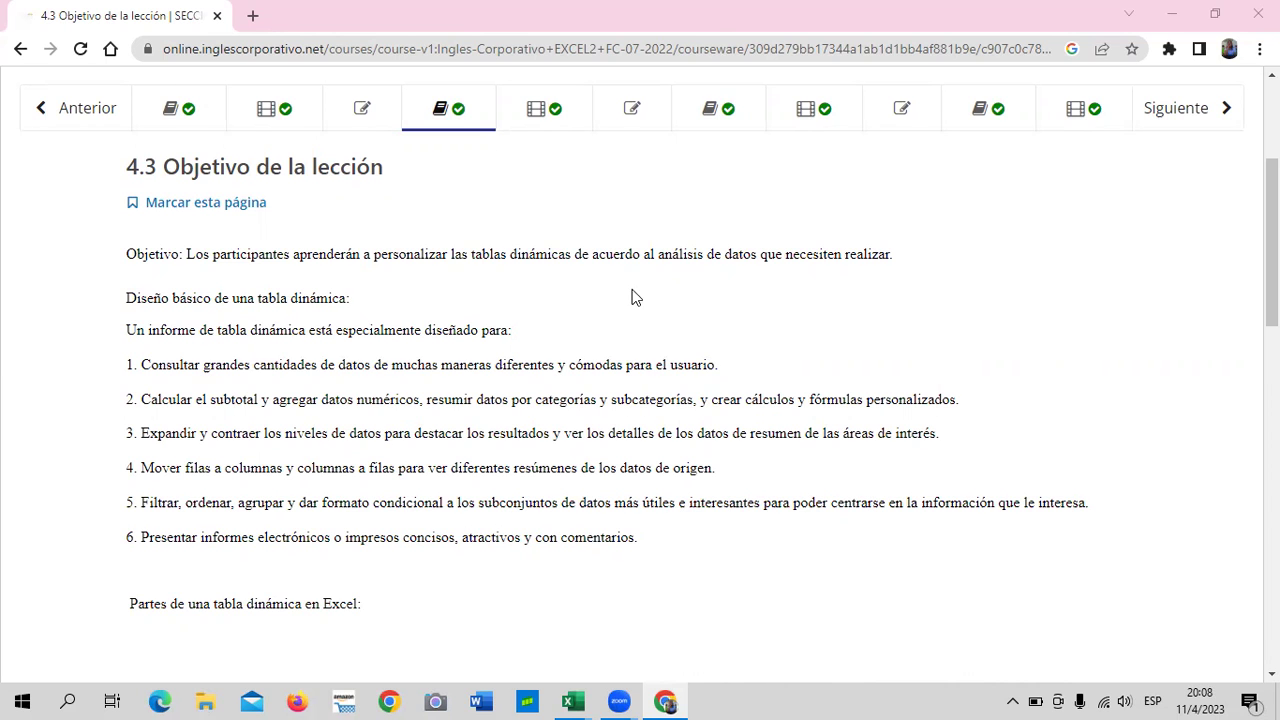
pyautogui.scroll(-1, 632, 293)
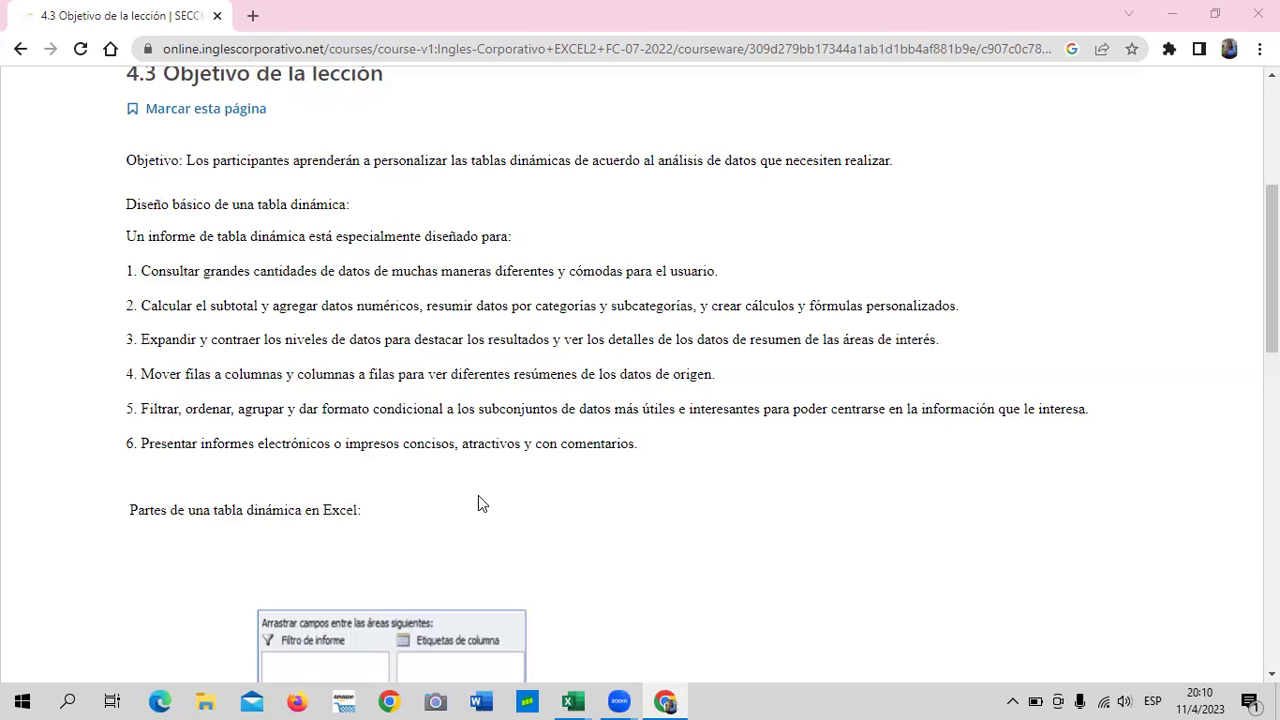
pyautogui.scroll(-3, 537, 466)
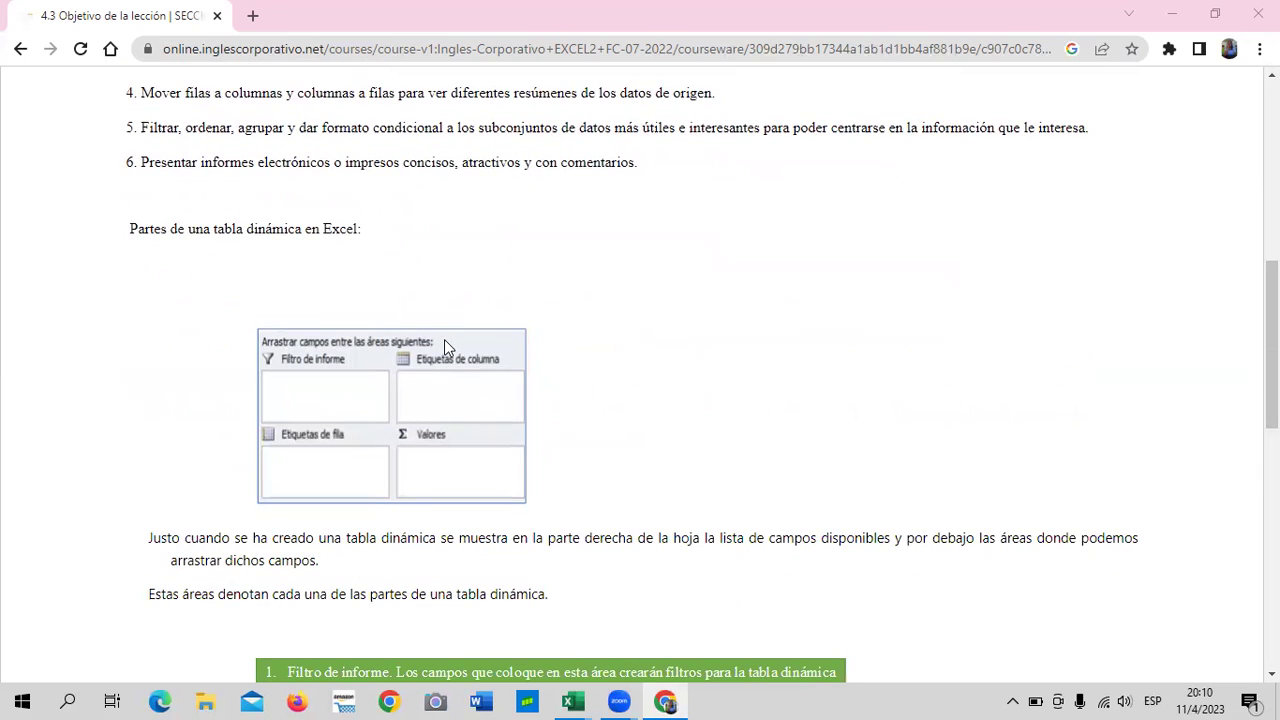
pyautogui.scroll(-1, 585, 345)
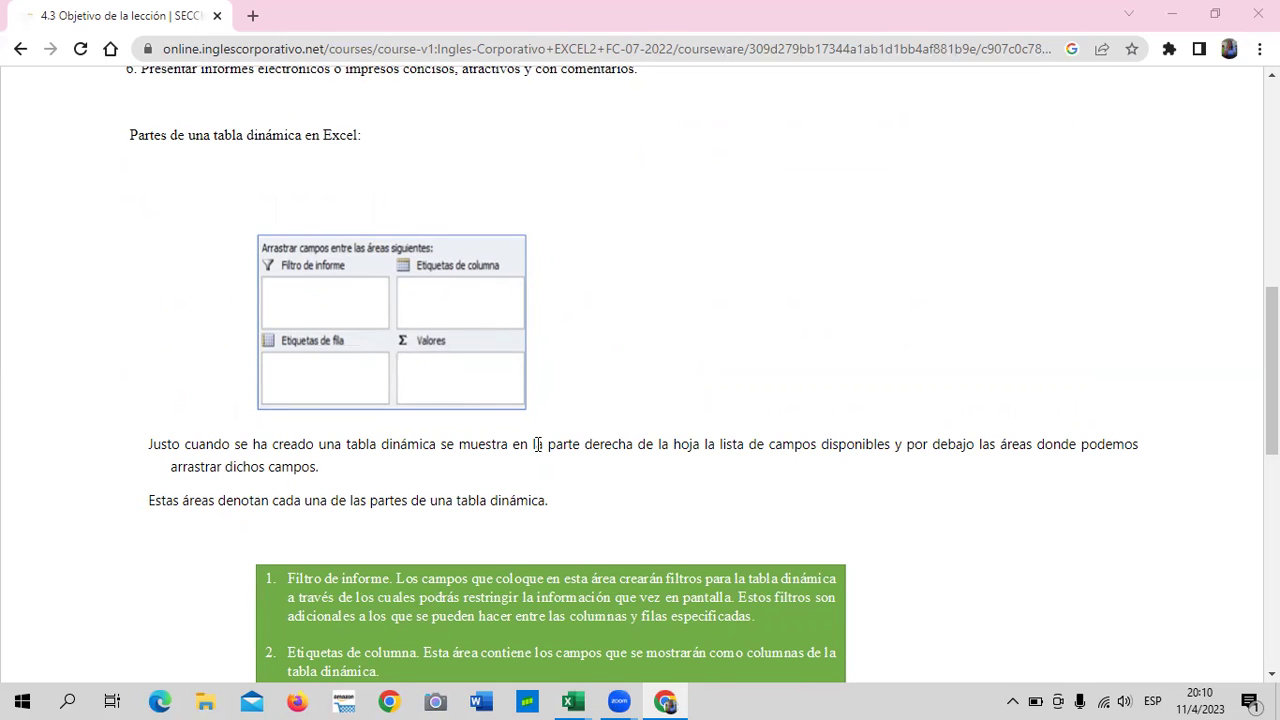
pyautogui.scroll(-1, 487, 461)
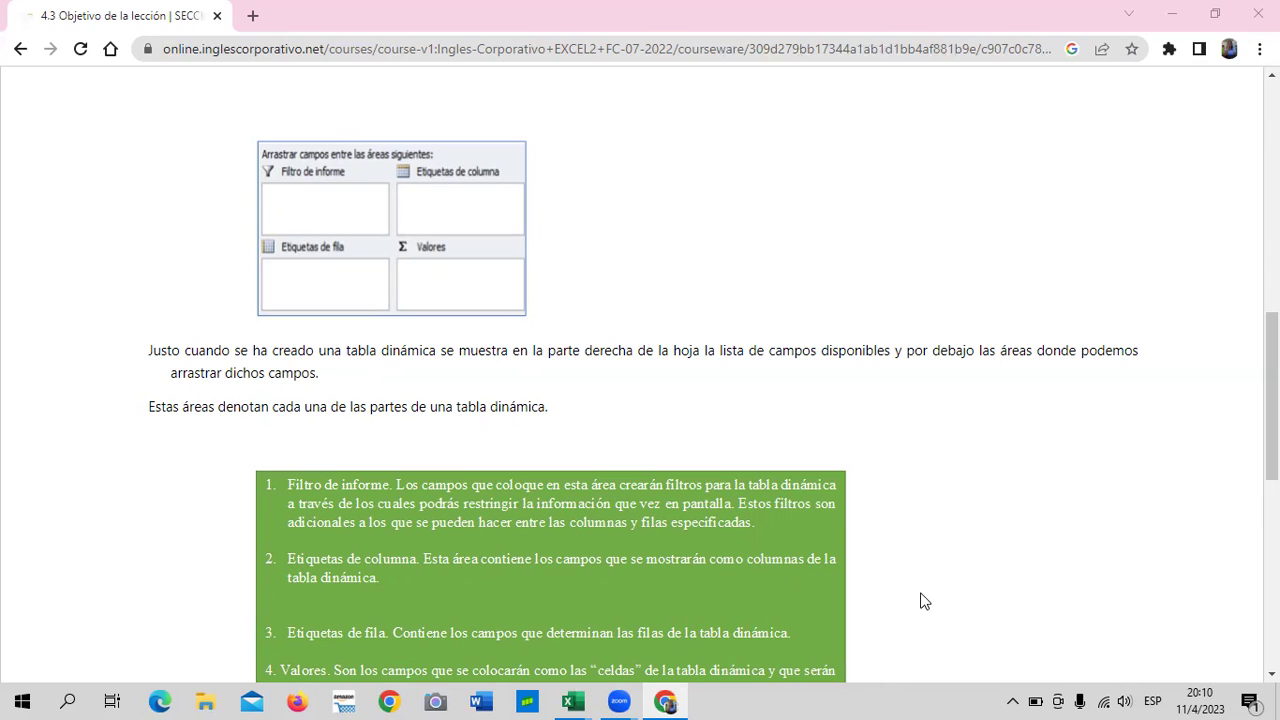
# Scroll lesson 4.3 down to the end of the pivot table areas list, ending with Valores.
pyautogui.scroll(-2, 685, 545)
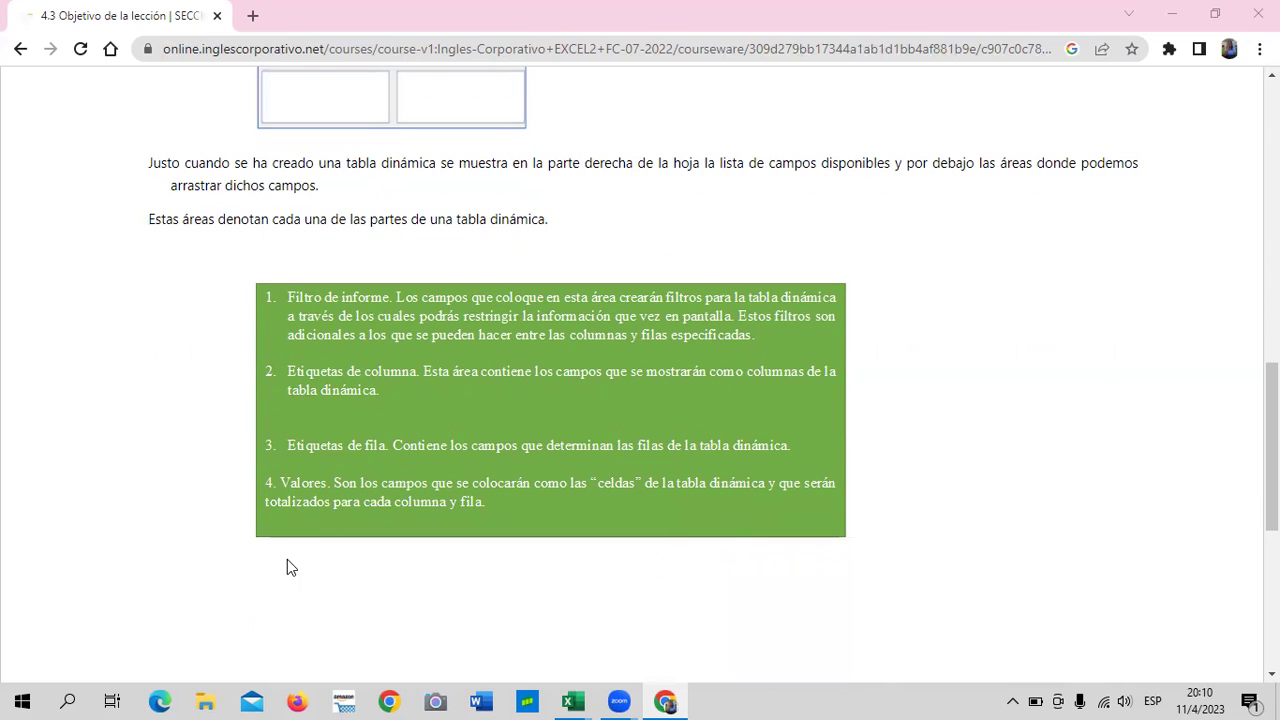
pyautogui.scroll(2, 399, 519)
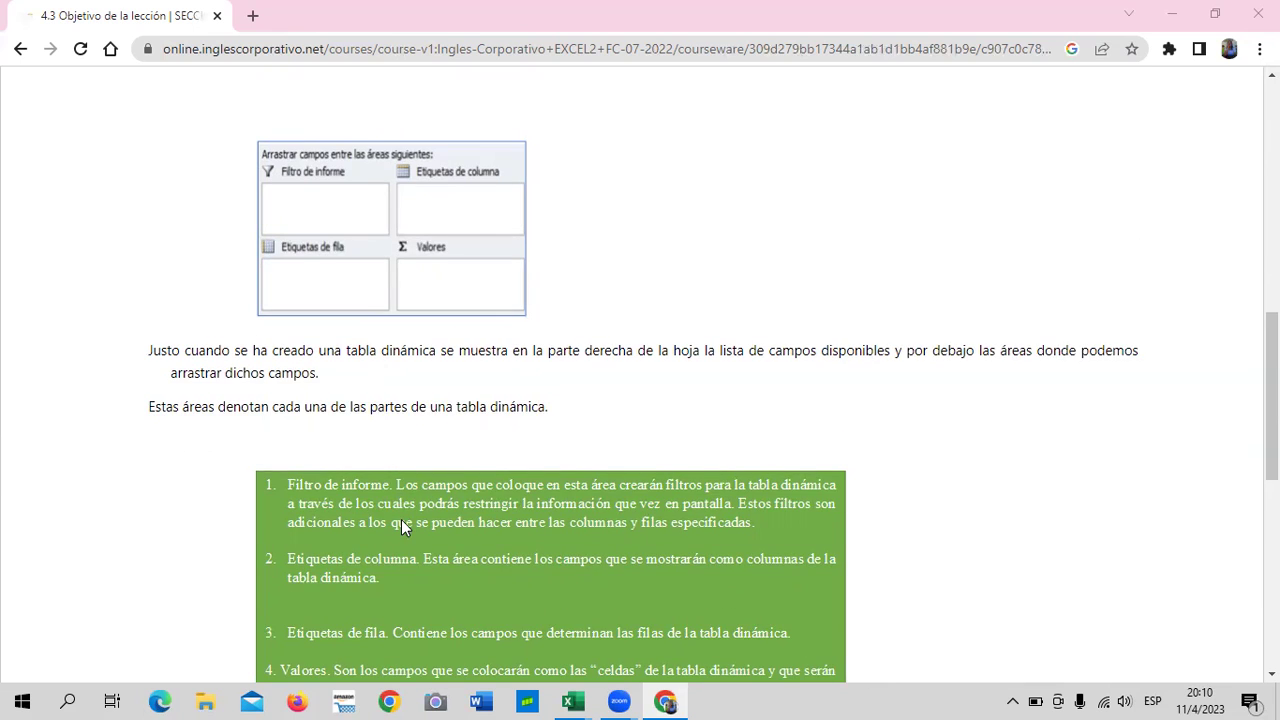
pyautogui.scroll(-1, 401, 519)
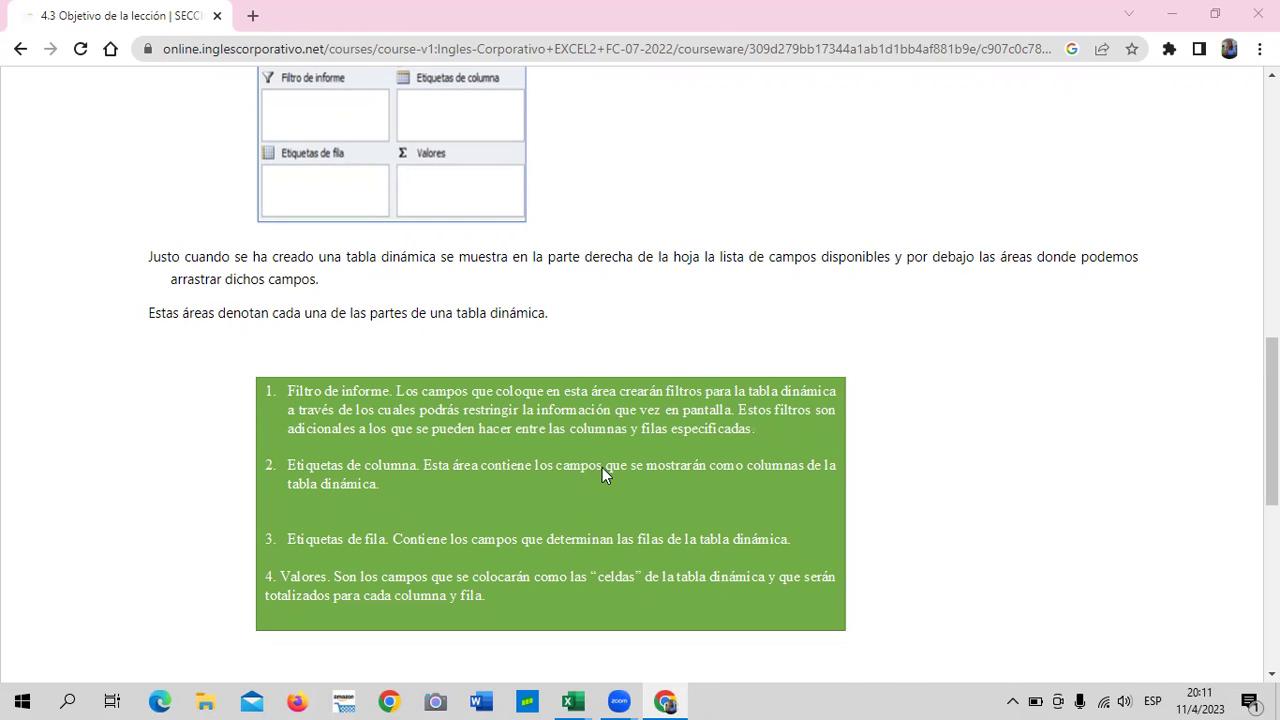
pyautogui.scroll(-1, 426, 485)
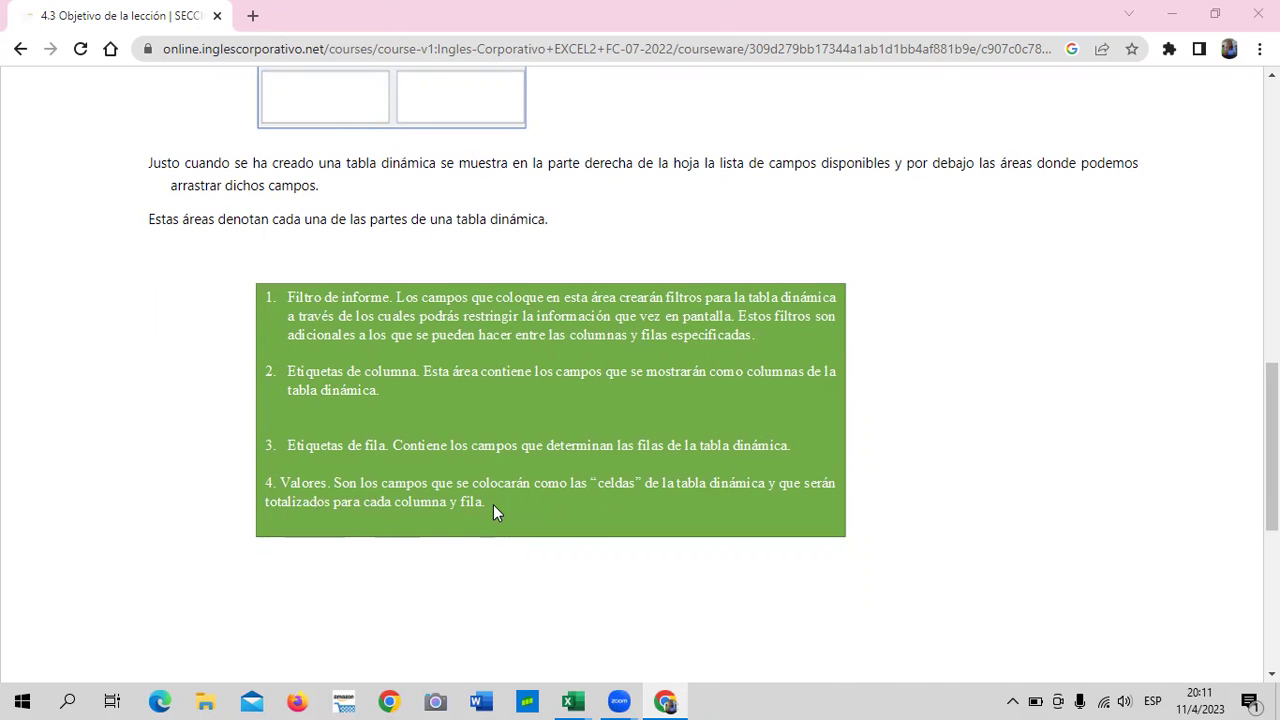
pyautogui.scroll(-3, 350, 560)
pyautogui.scroll(6, 517, 640)
pyautogui.scroll(2, 517, 635)
pyautogui.scroll(-4, 520, 645)
pyautogui.scroll(-1, 521, 648)
pyautogui.scroll(-3, 521, 645)
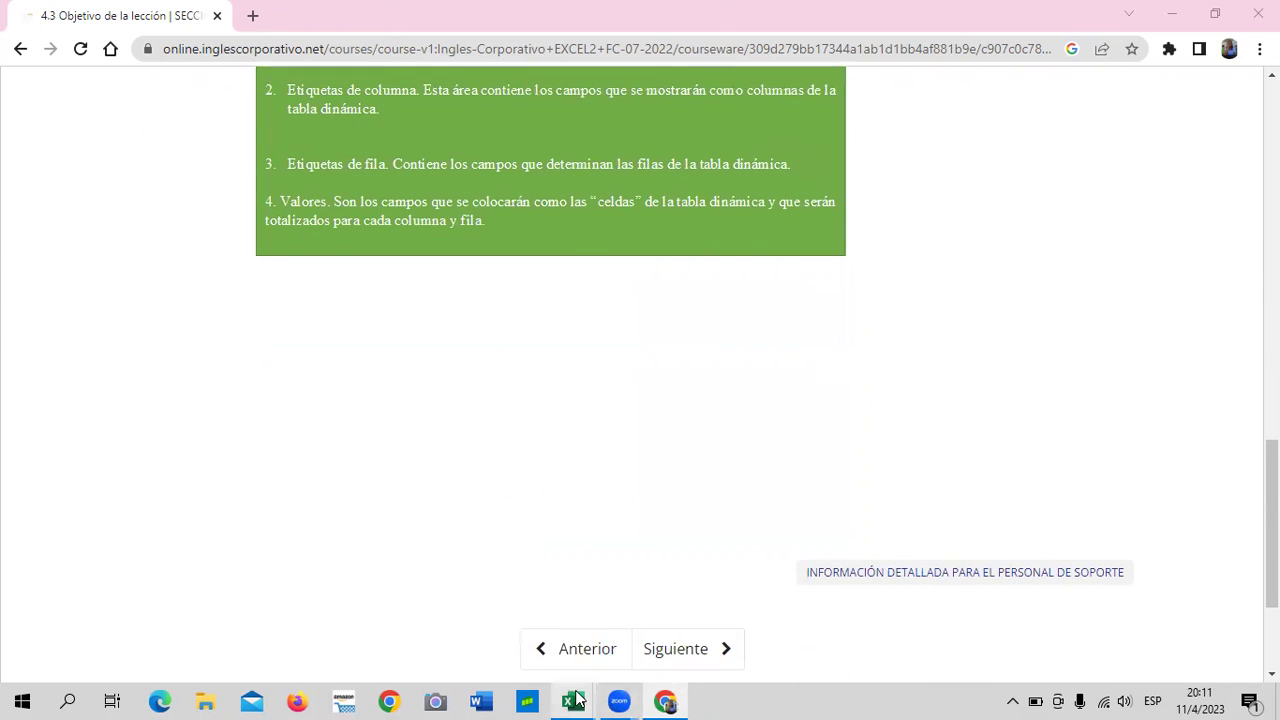
pyautogui.moveTo(572, 701)
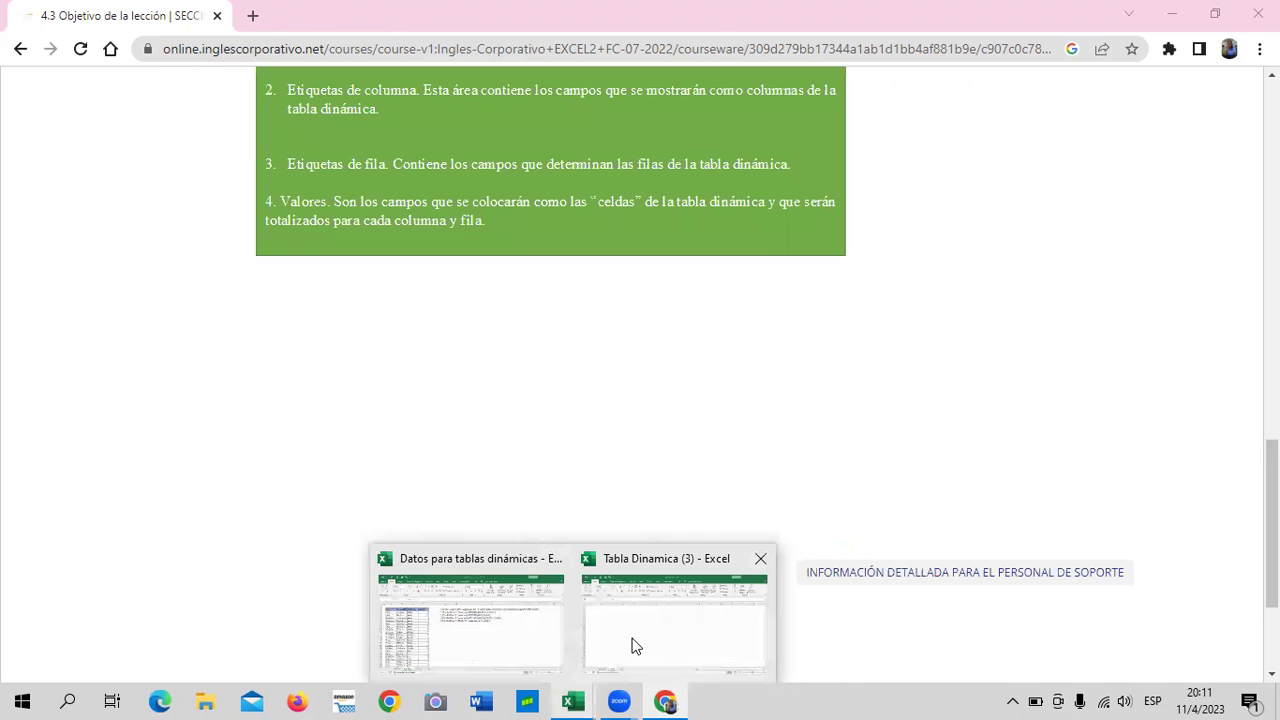
# Return to the empty Hoja3 of Tabla Dinamica (3), select K15, and show the Tabla dinámica source options.
pyautogui.click(636, 646)
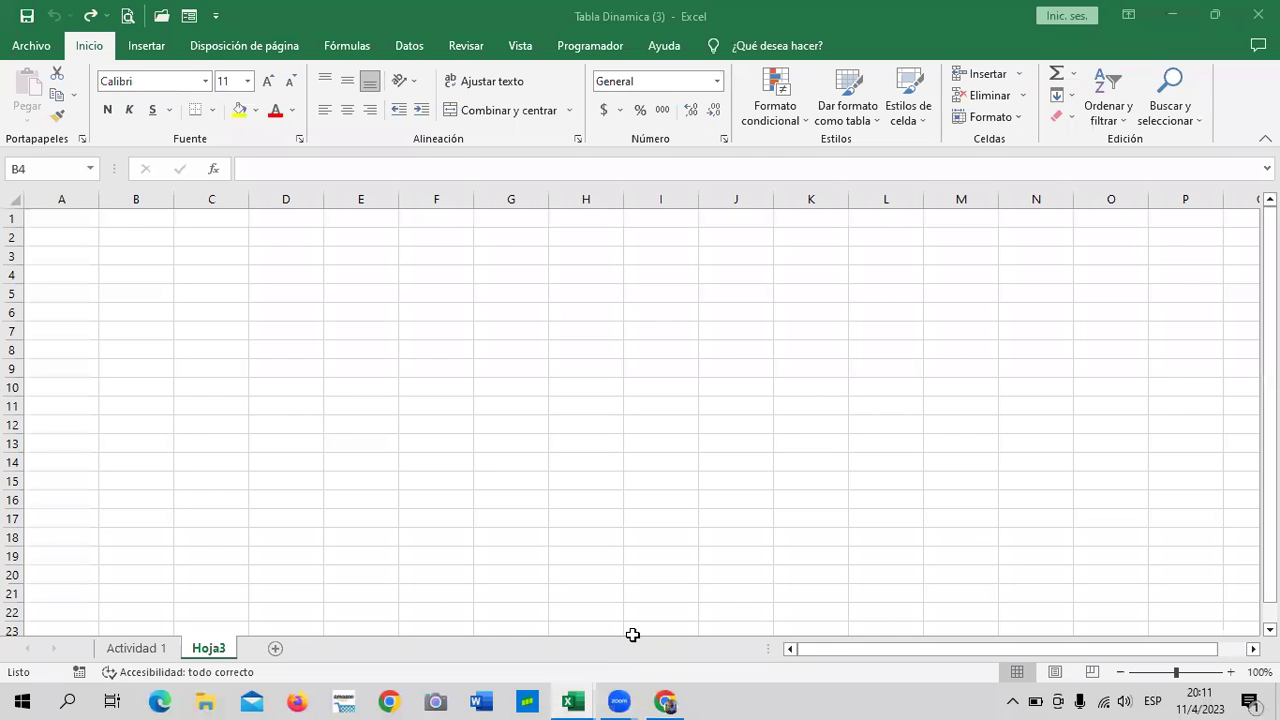
pyautogui.click(137, 648)
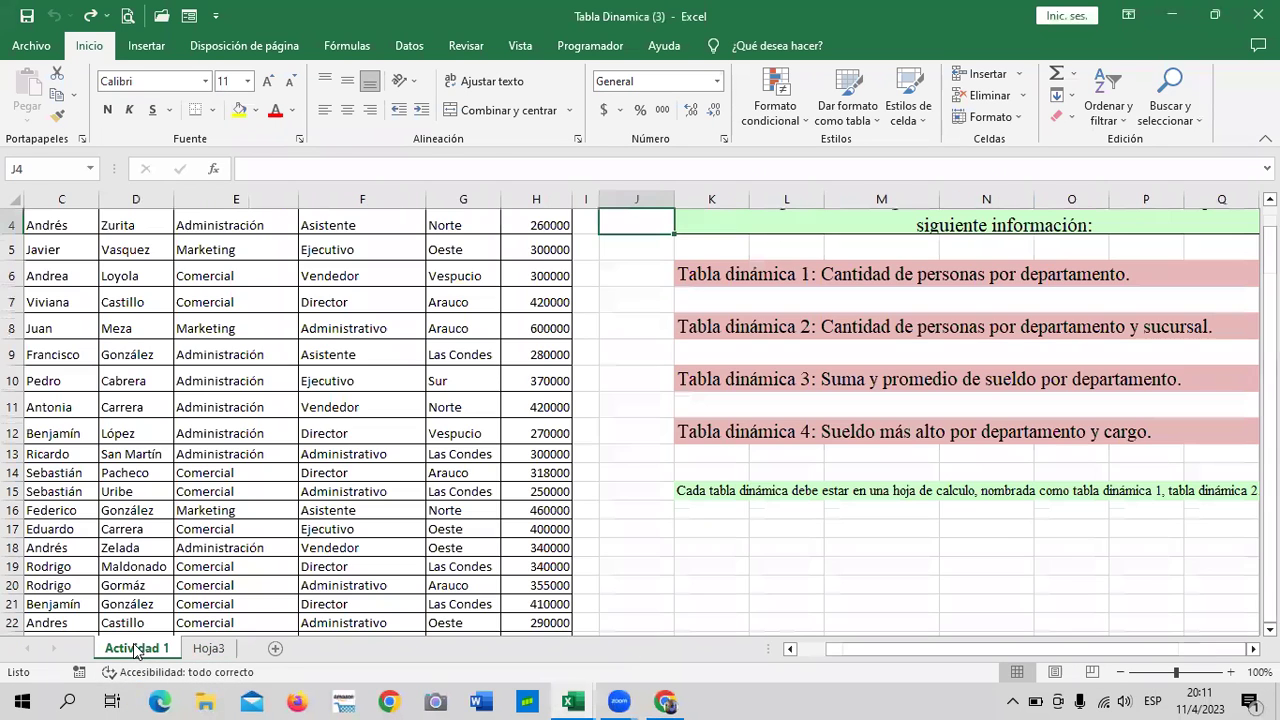
pyautogui.click(209, 649)
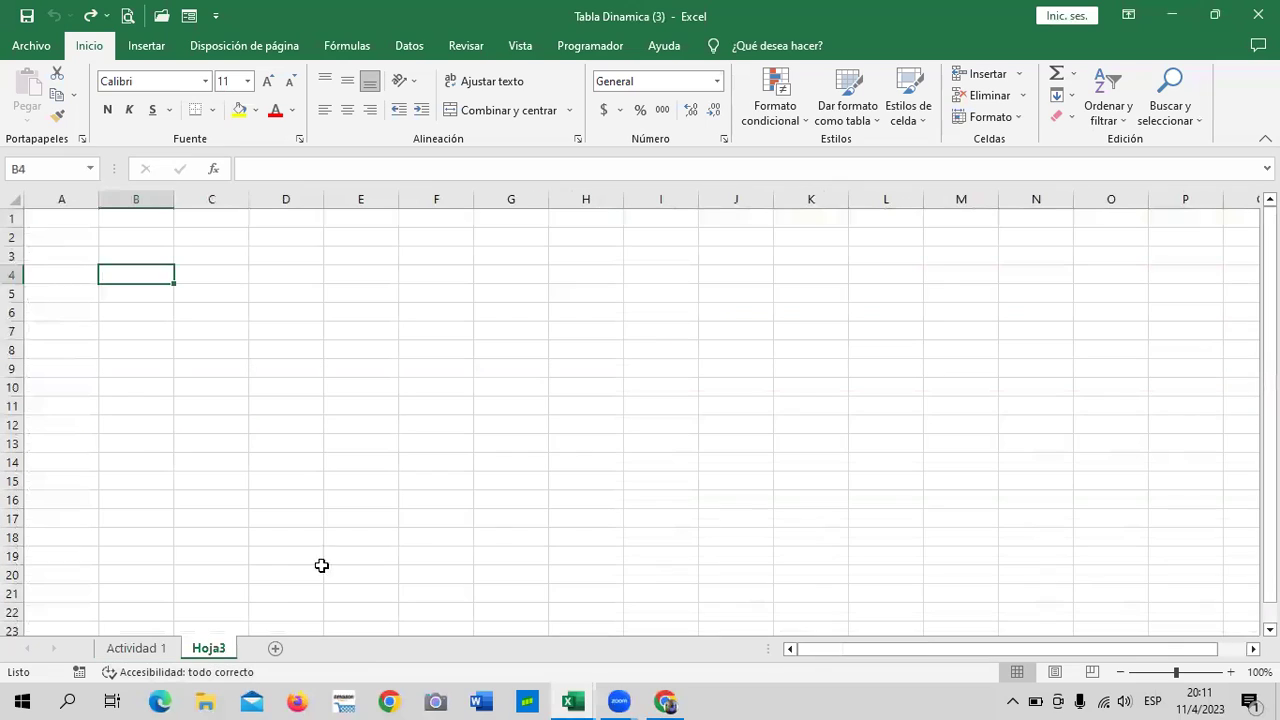
pyautogui.click(782, 477)
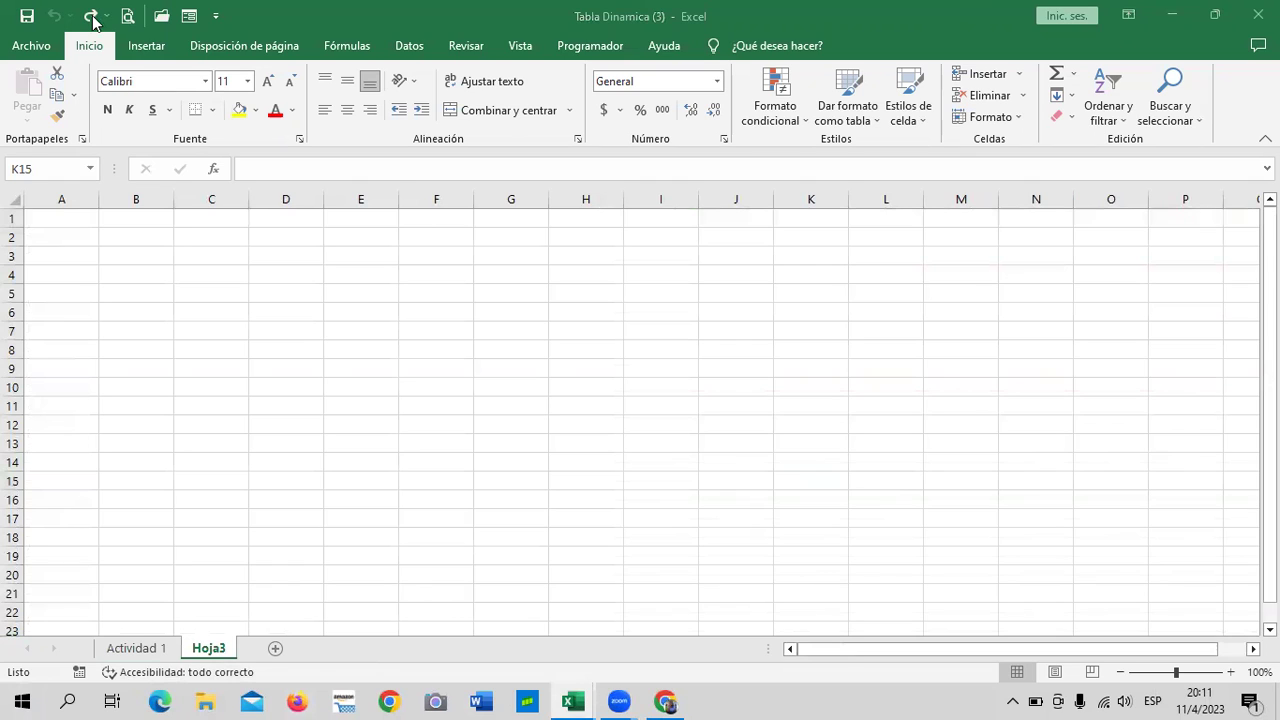
pyautogui.click(145, 50)
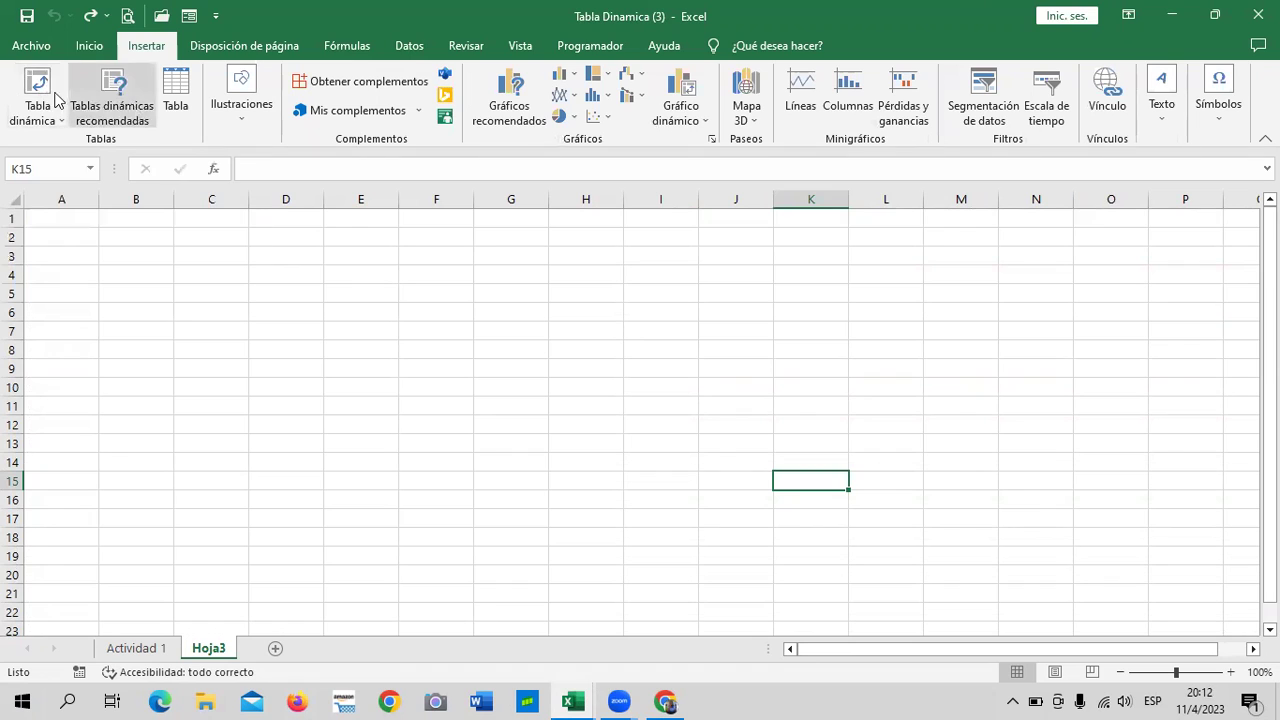
pyautogui.click(61, 122)
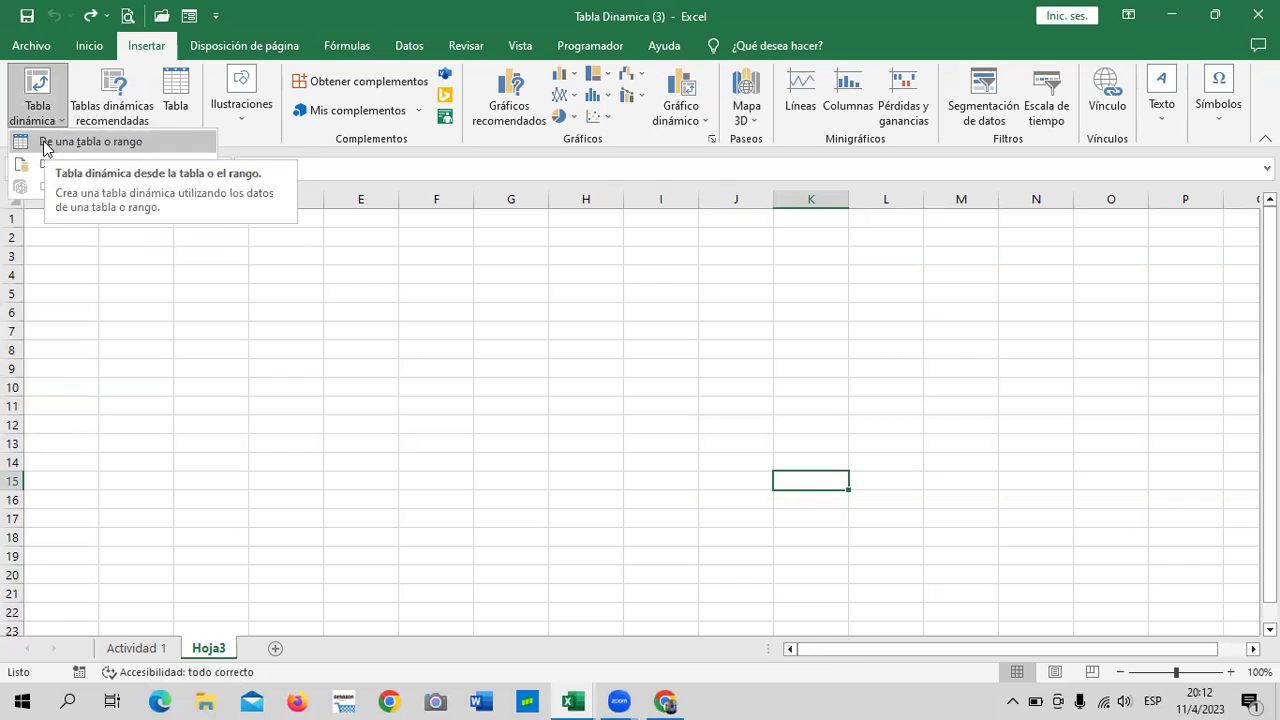
pyautogui.click(44, 145)
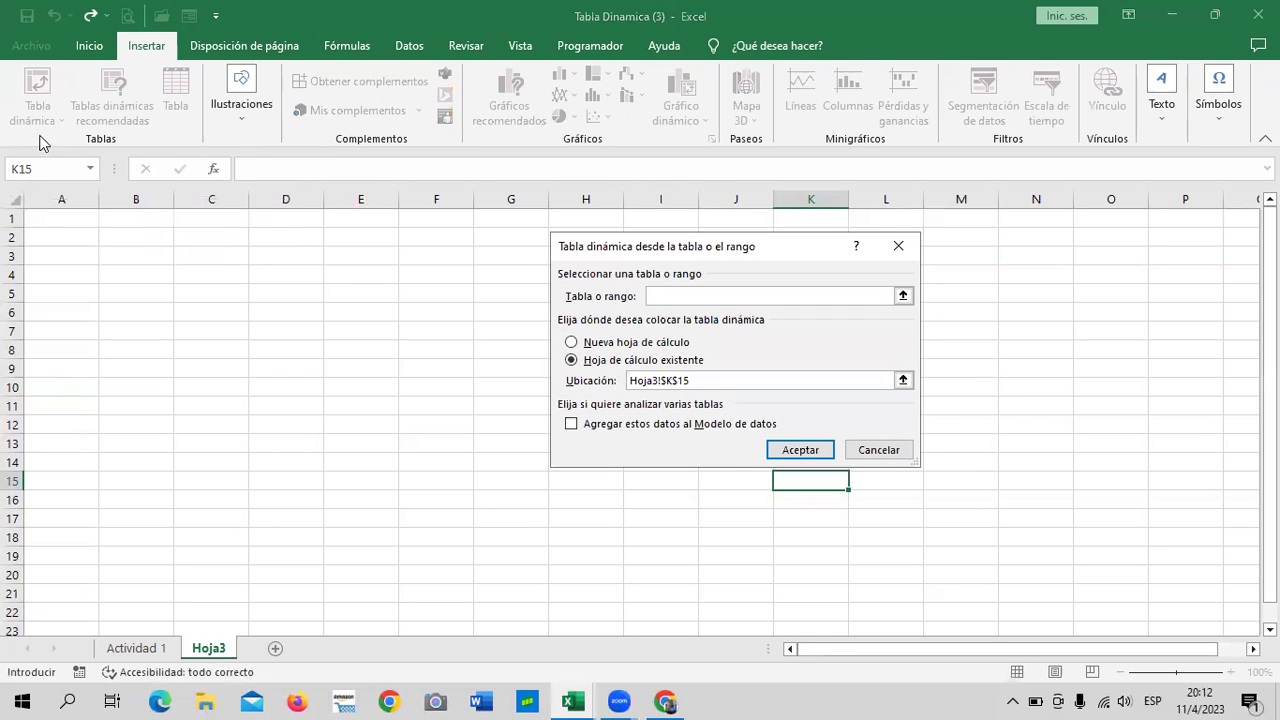
pyautogui.moveTo(780, 249); pyautogui.dragTo(776, 232)
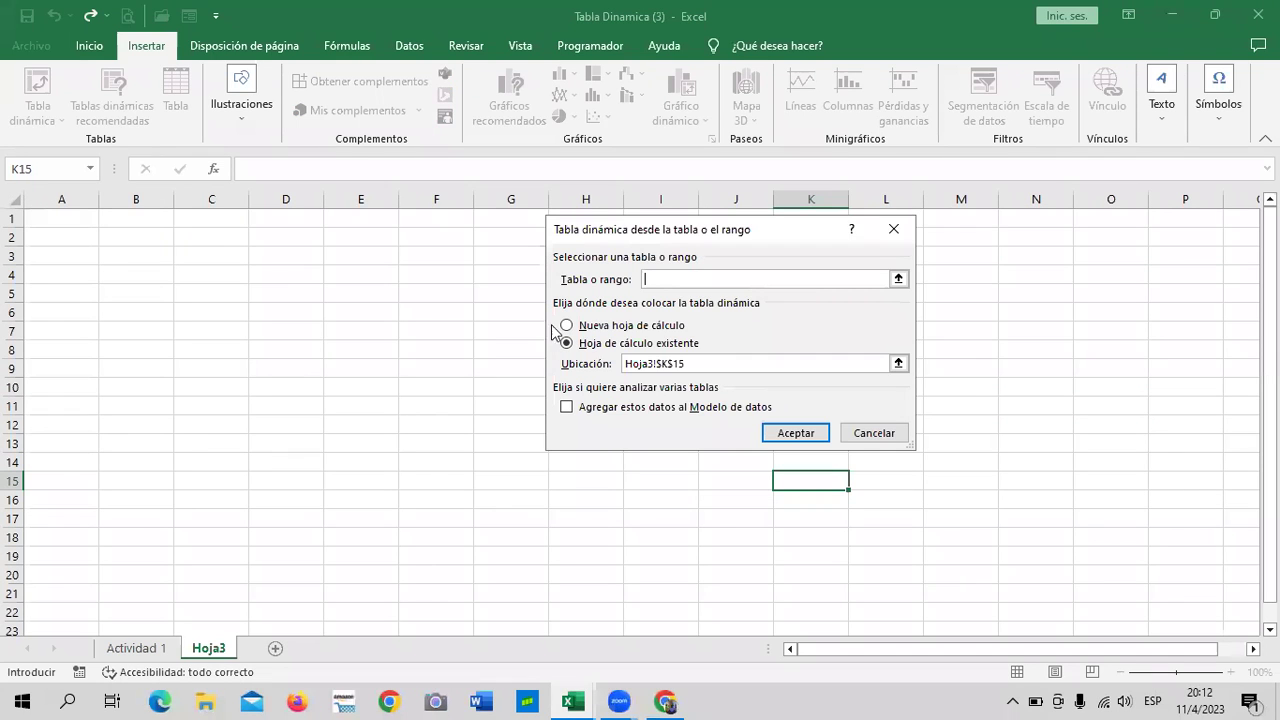
pyautogui.click(893, 229)
pyautogui.click(52, 120)
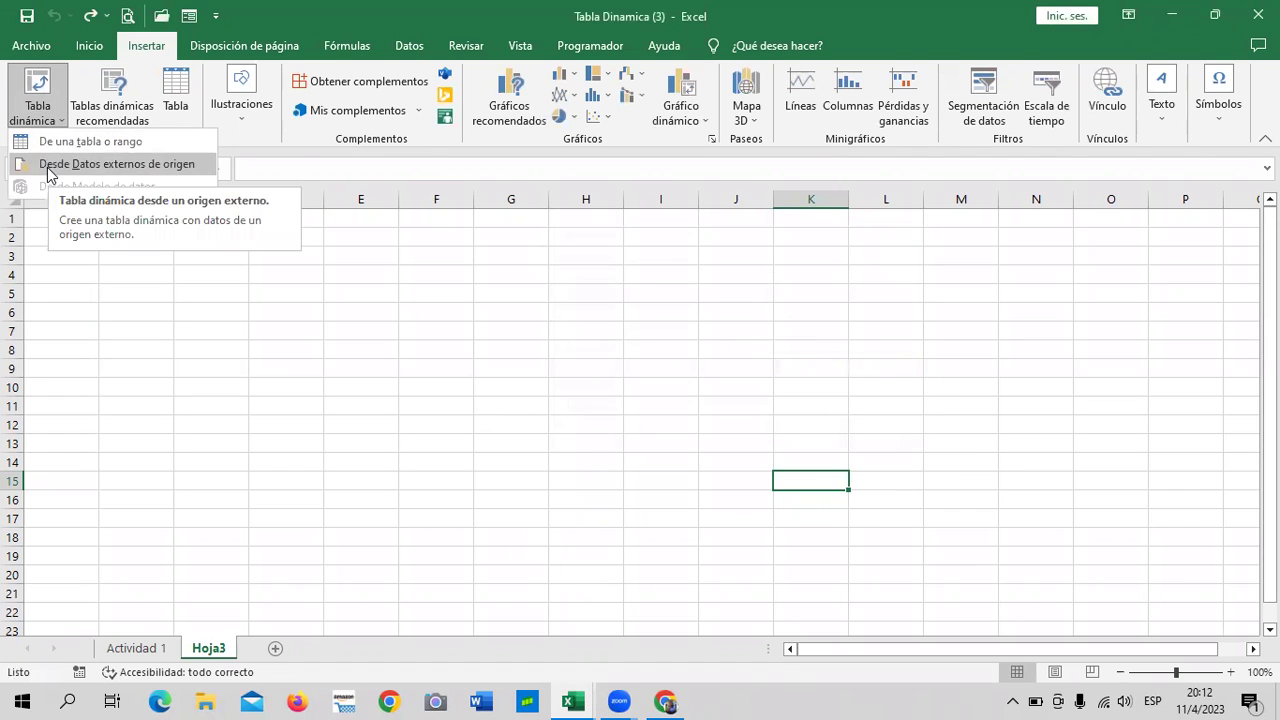
pyautogui.click(45, 166)
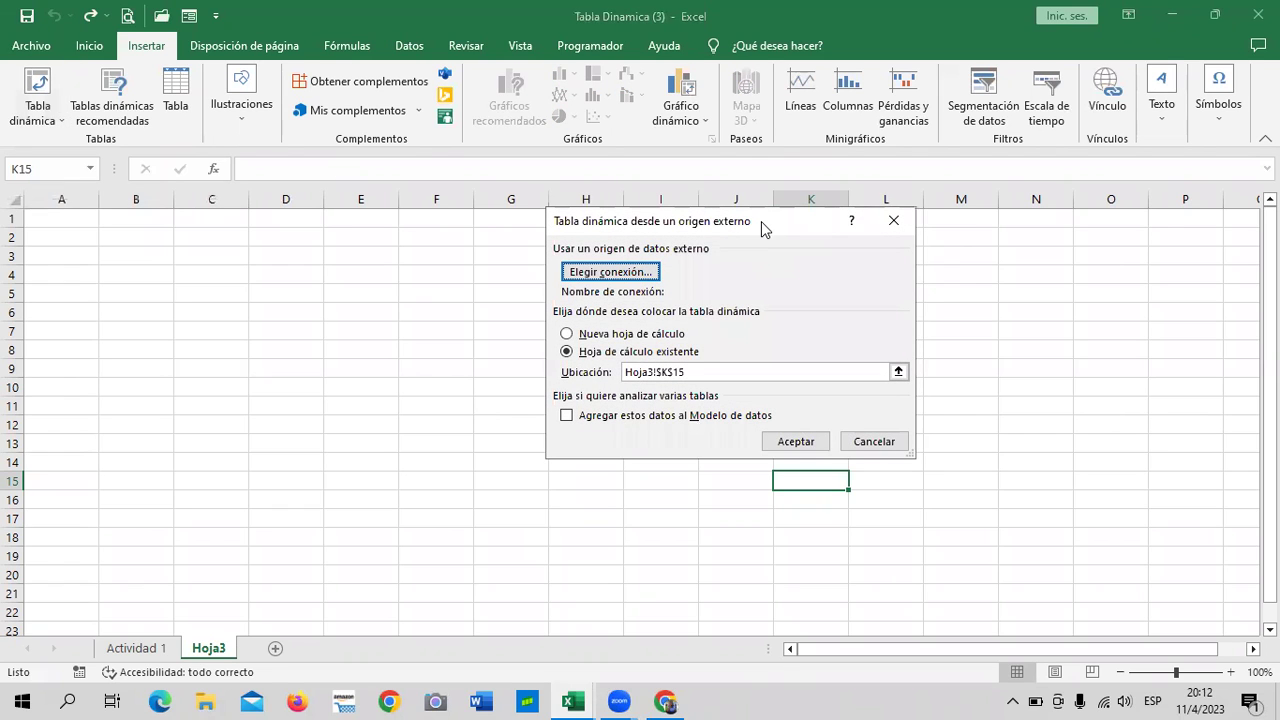
pyautogui.moveTo(761, 222); pyautogui.dragTo(761, 230)
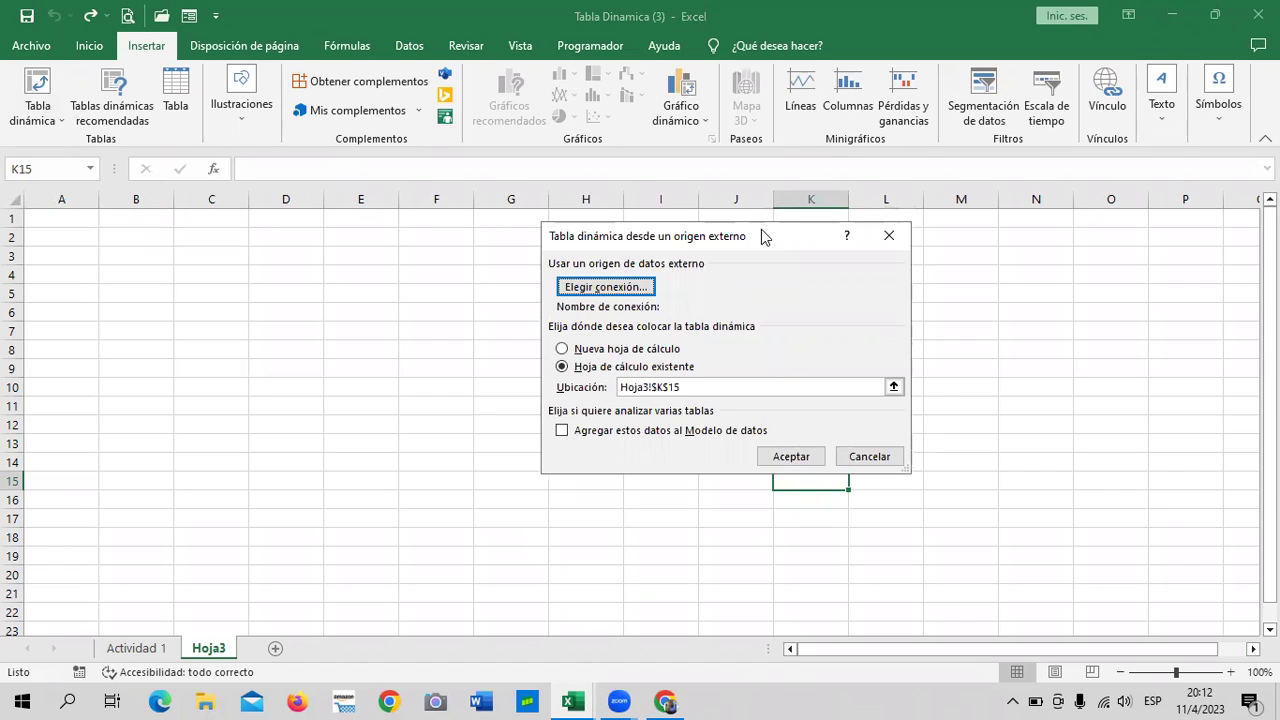
pyautogui.click(572, 292)
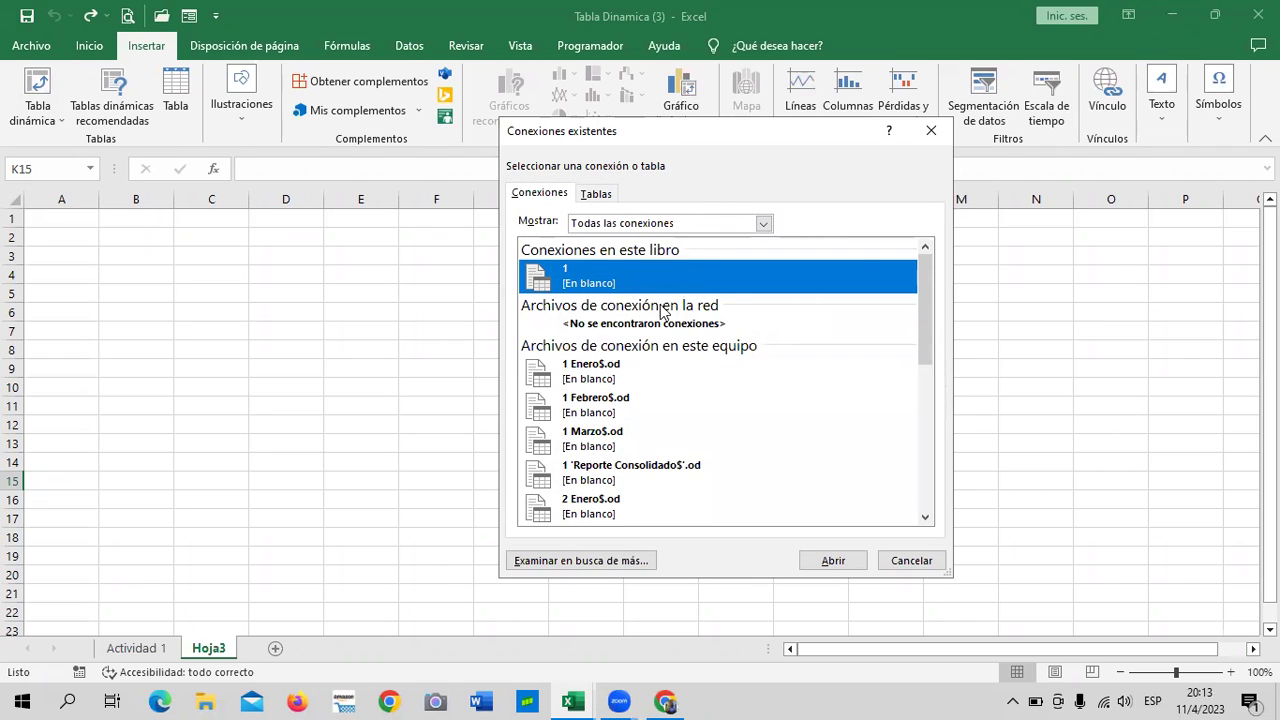
pyautogui.moveTo(922, 317); pyautogui.dragTo(915, 463)
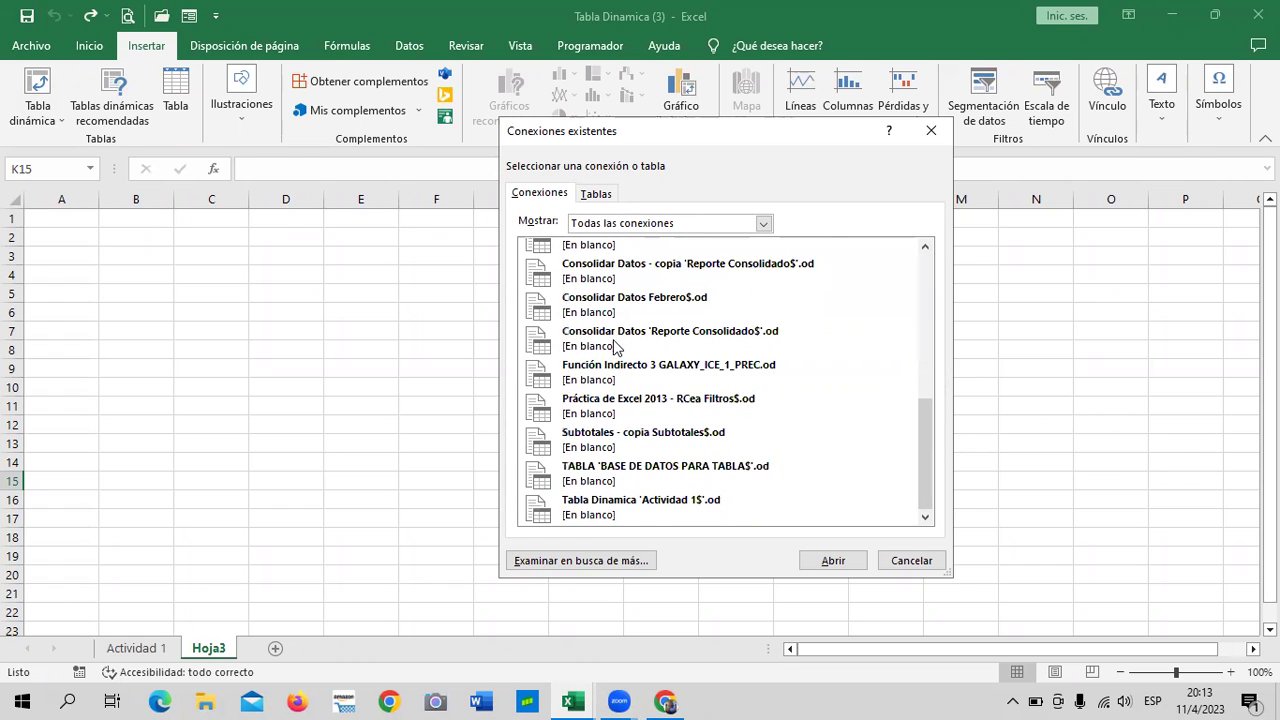
pyautogui.scroll(3, 586, 380)
pyautogui.scroll(2, 586, 415)
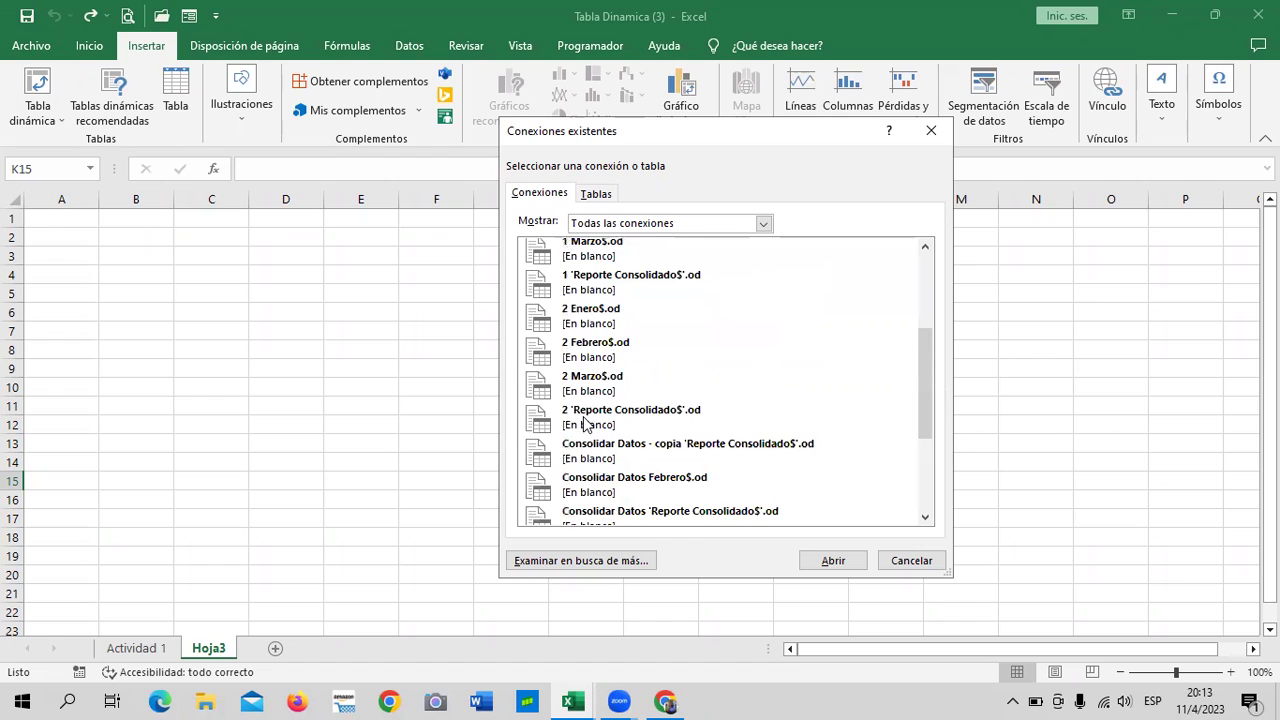
pyautogui.scroll(2, 586, 423)
pyautogui.scroll(2, 586, 422)
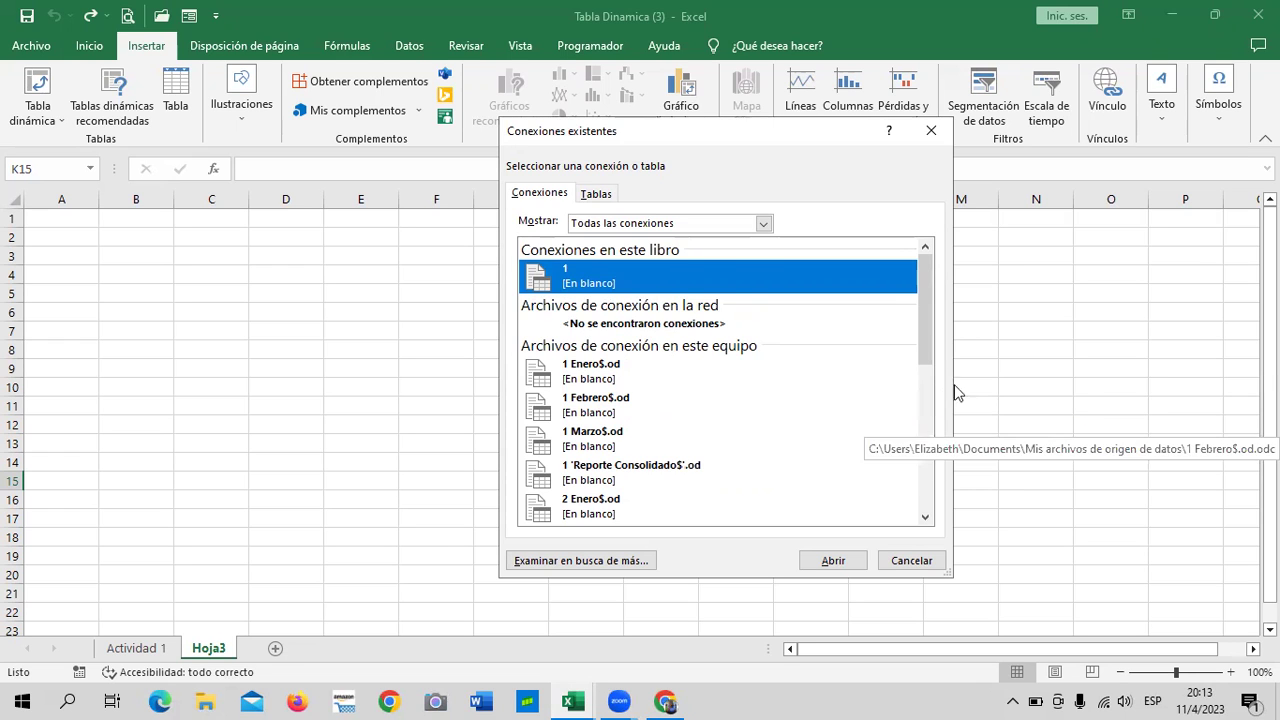
pyautogui.moveTo(922, 326); pyautogui.dragTo(920, 491)
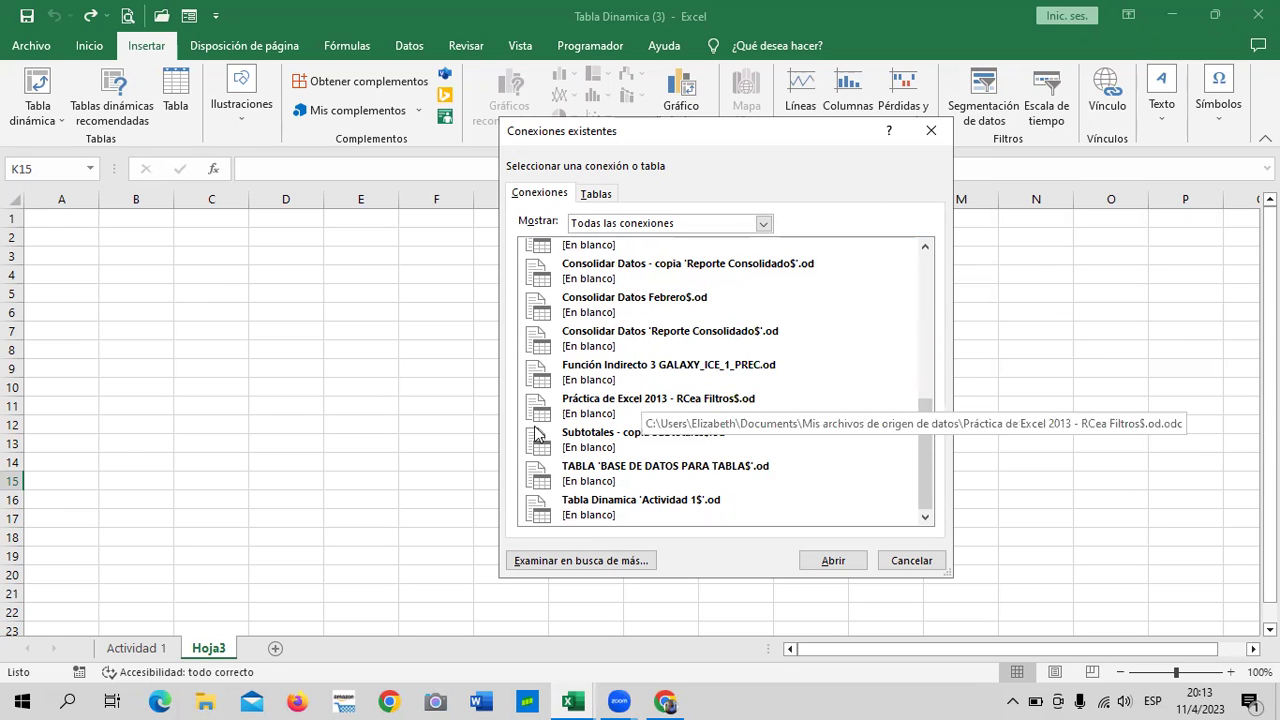
# Browse to the Escritorio and open workbook 1 as the external data source.
pyautogui.click(533, 563)
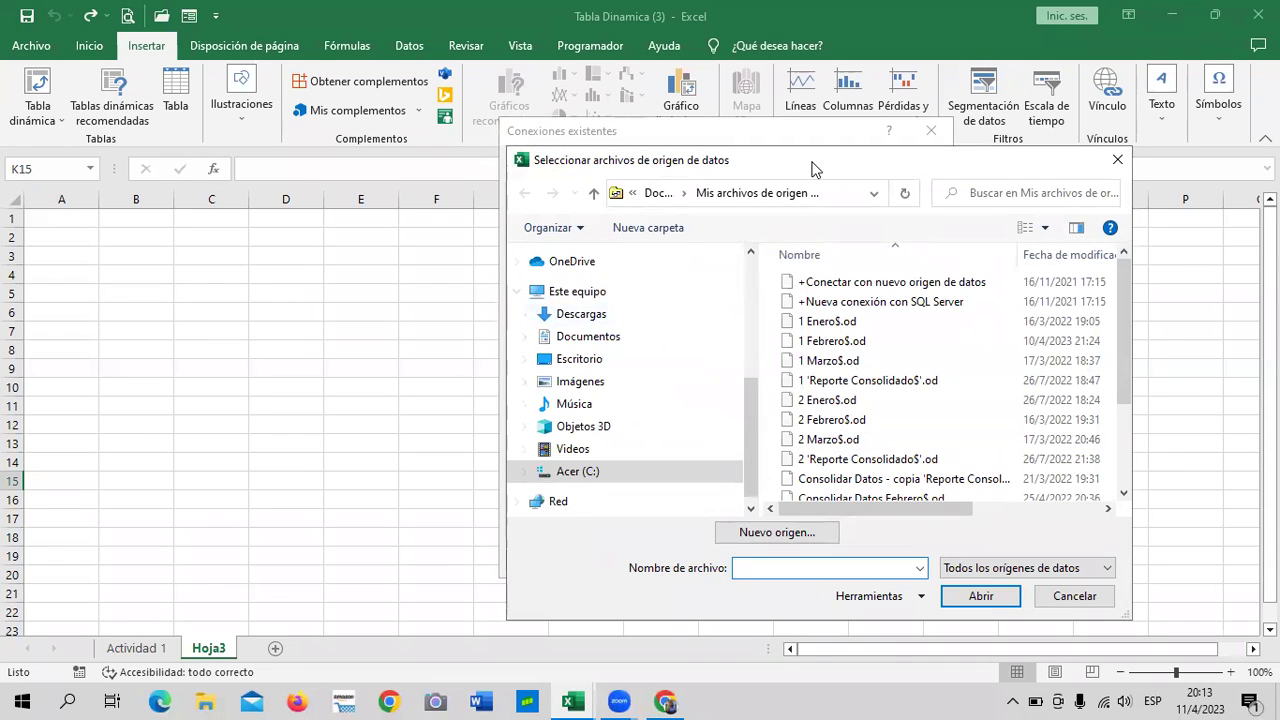
pyautogui.moveTo(813, 166); pyautogui.dragTo(764, 138)
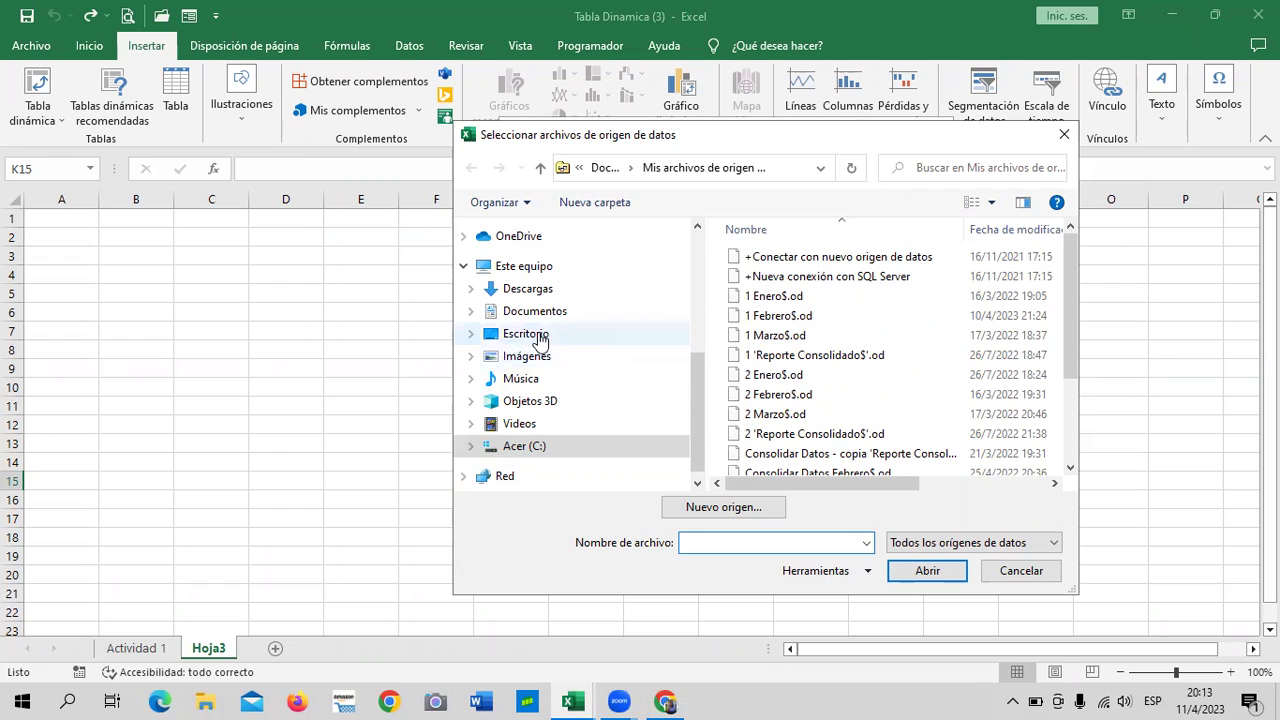
pyautogui.click(537, 338)
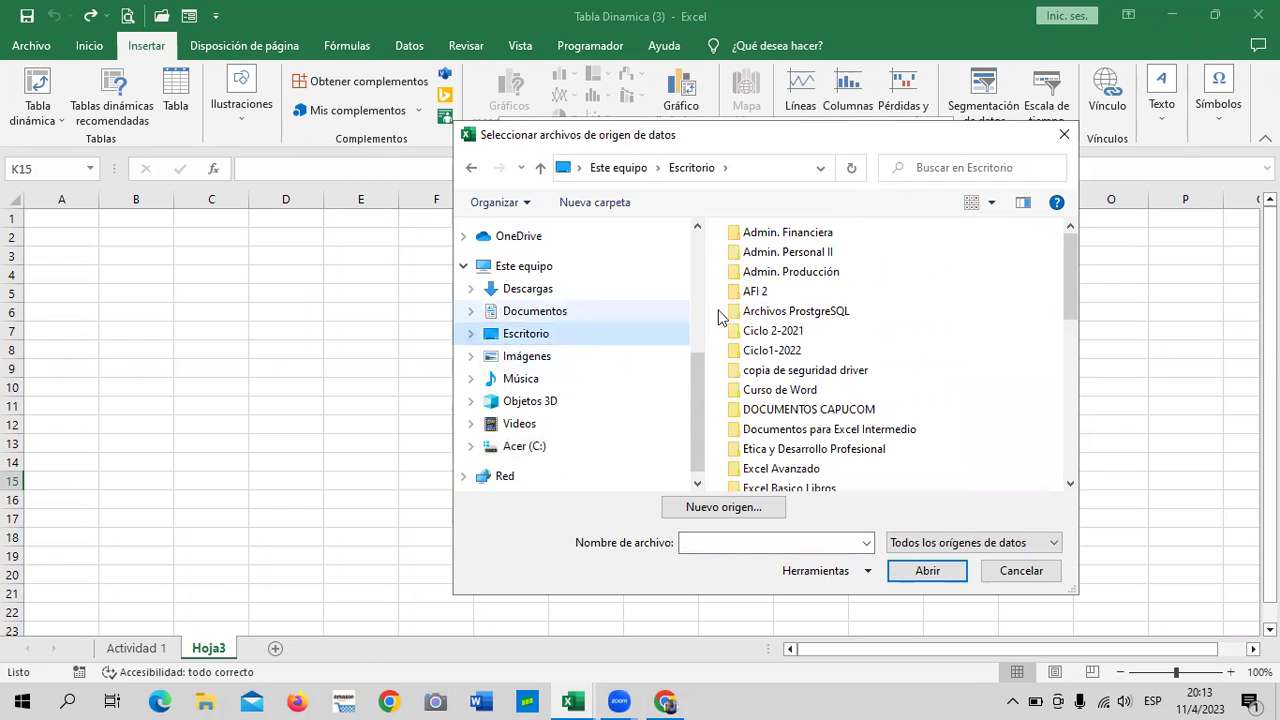
pyautogui.moveTo(1068, 262)
pyautogui.mouseDown()
pyautogui.moveTo(1061, 401)
pyautogui.moveTo(1061, 377)
pyautogui.mouseUp()
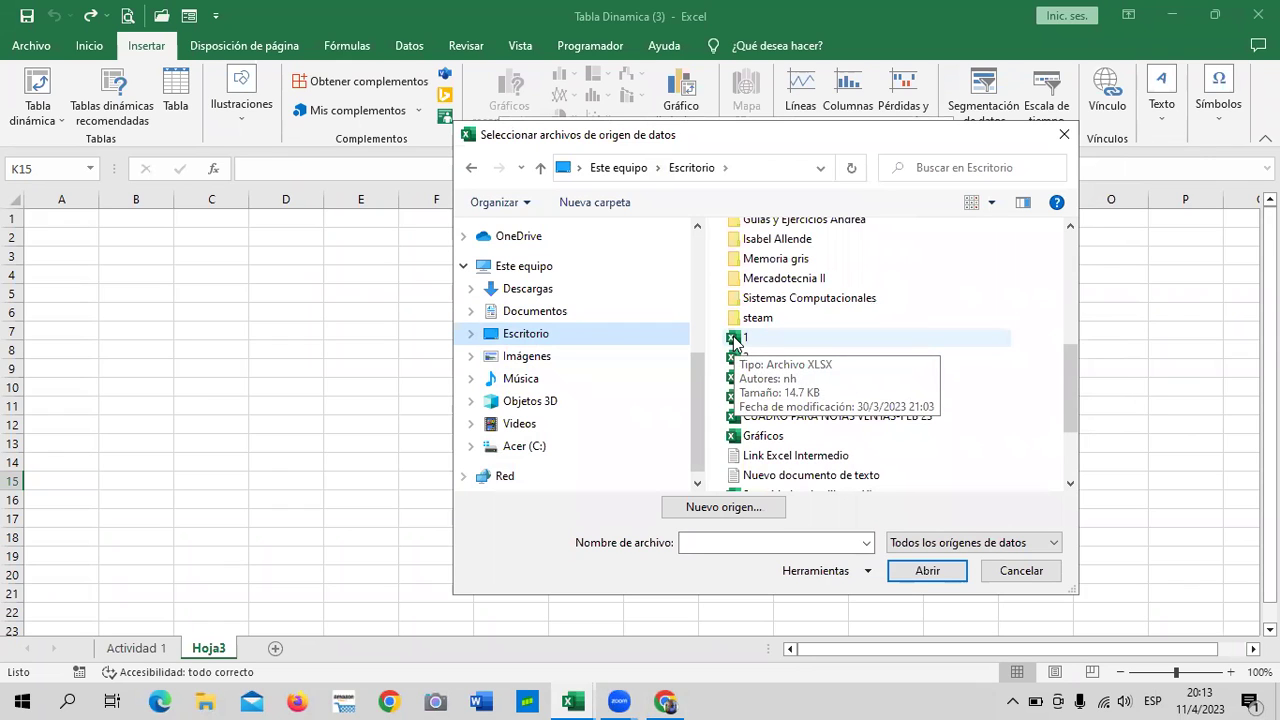
pyautogui.moveTo(746, 357)
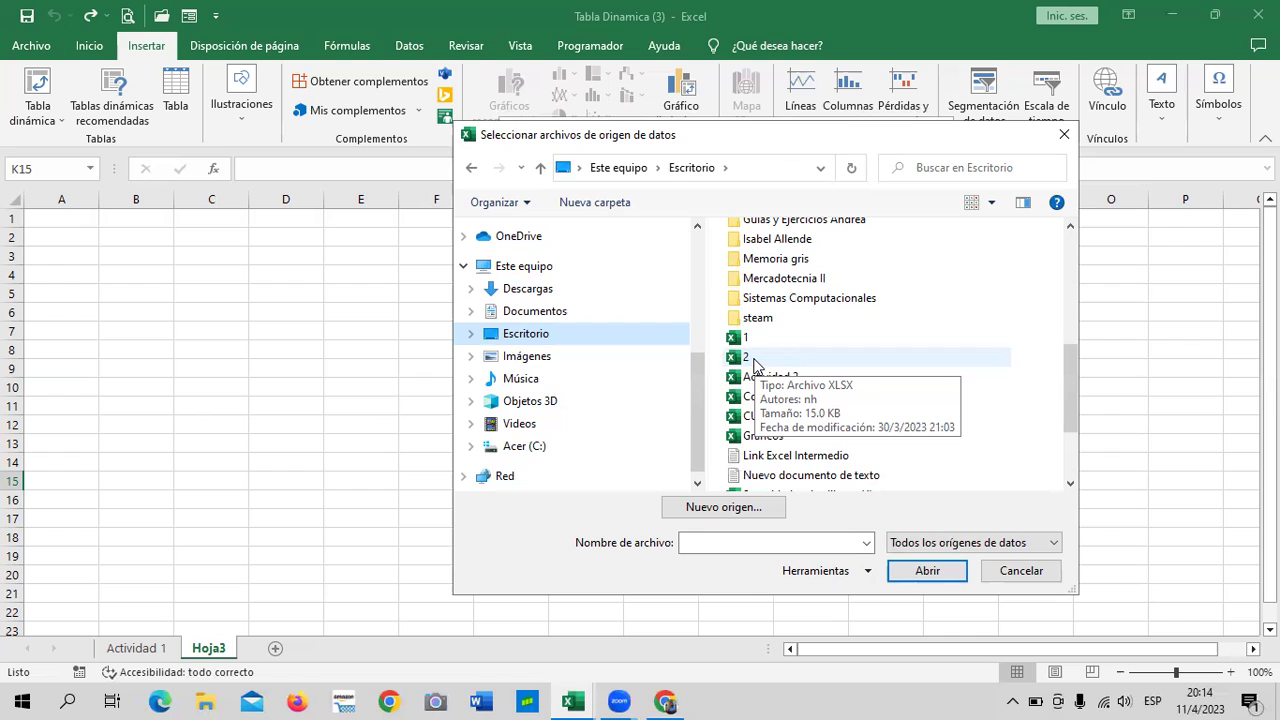
pyautogui.click(755, 340)
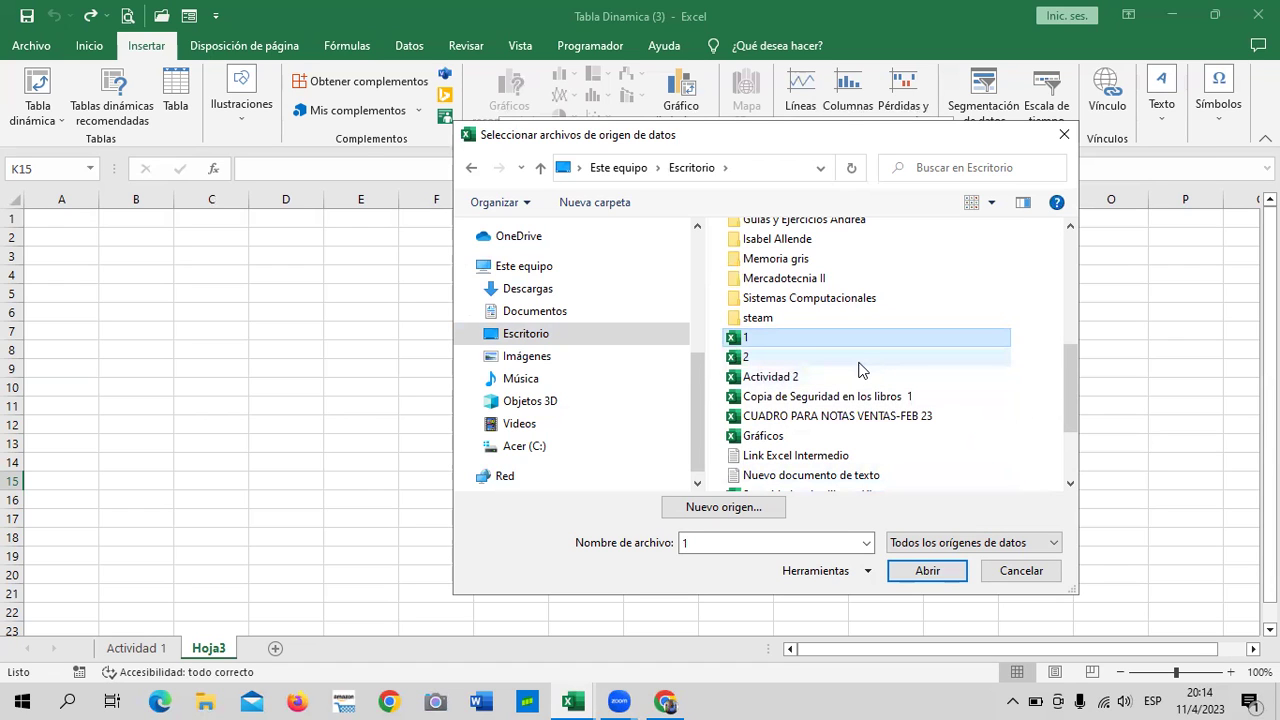
pyautogui.click(926, 571)
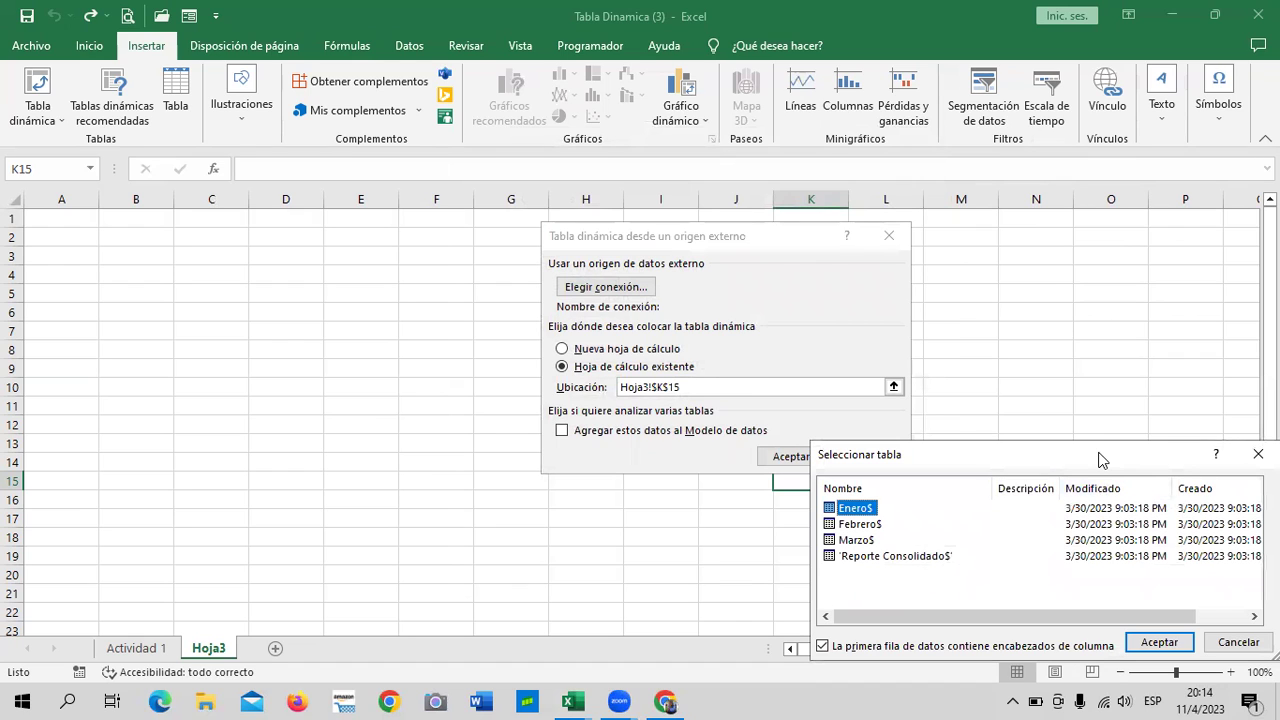
# Choose the Marzo$ table from workbook 1, keeping the location at Hoja3!$K$15.
pyautogui.moveTo(1098, 459); pyautogui.dragTo(771, 273)
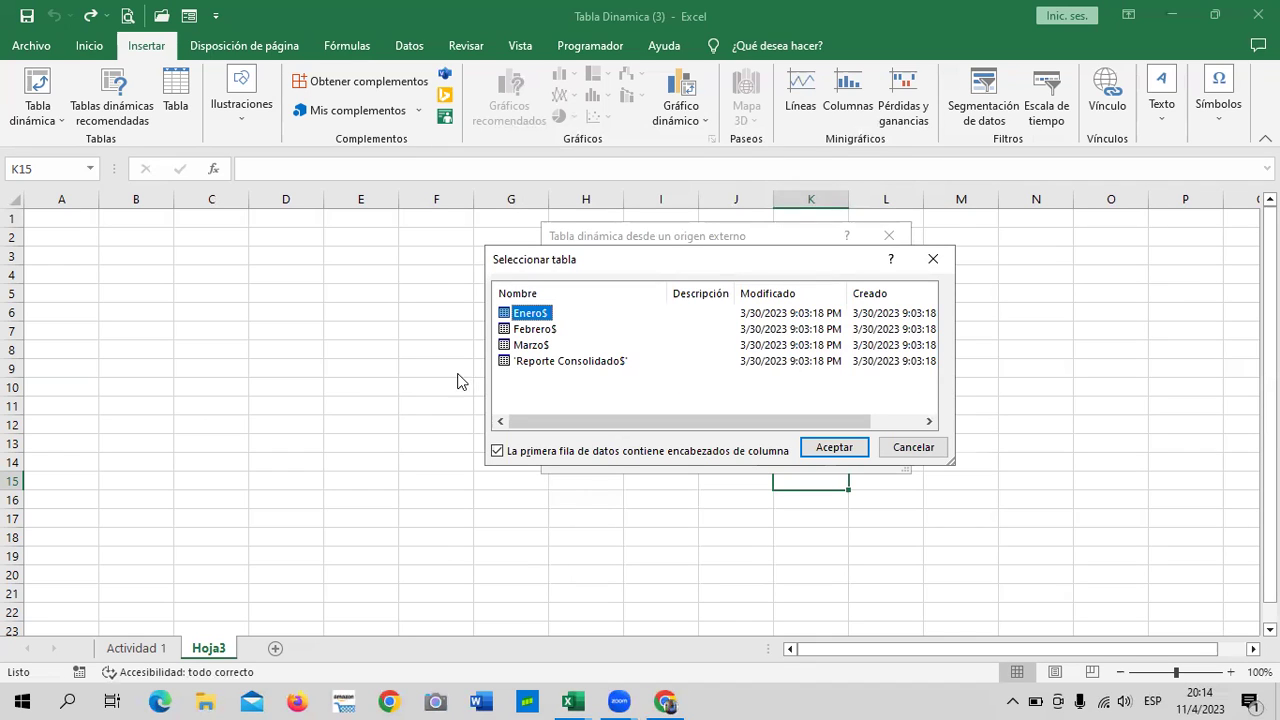
pyautogui.moveTo(571, 701)
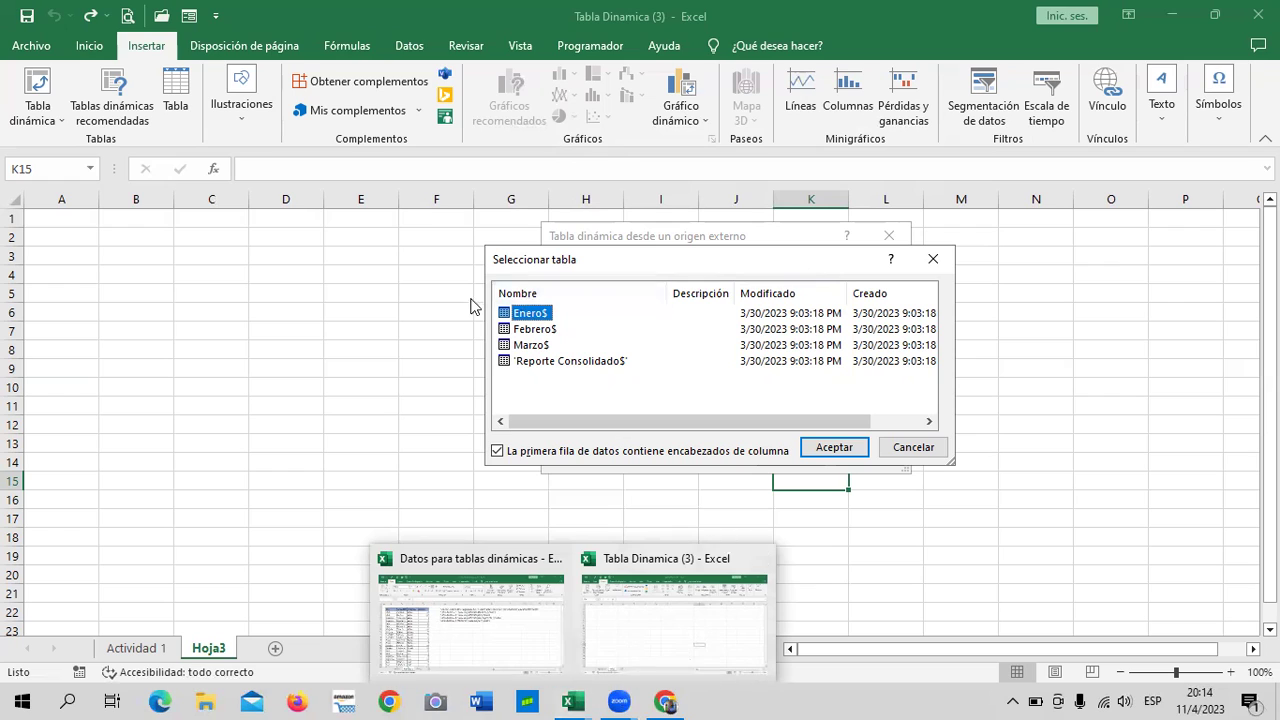
pyautogui.click(547, 365)
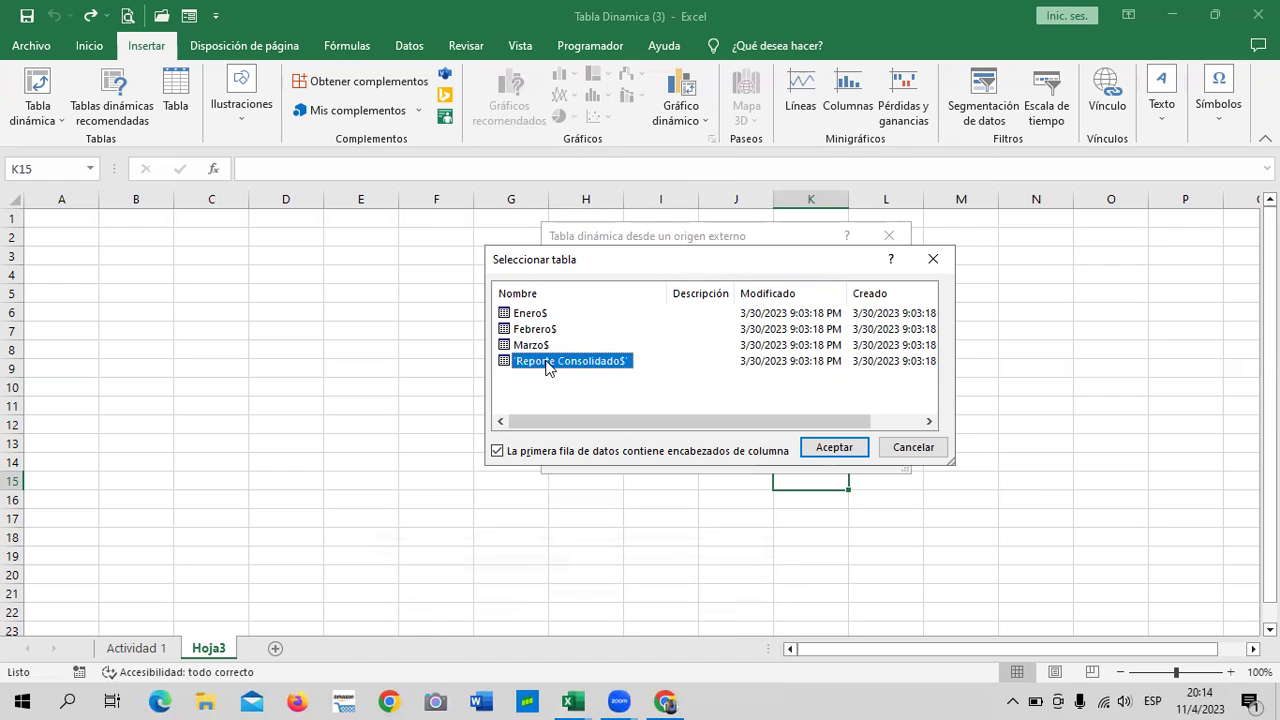
pyautogui.click(527, 344)
pyautogui.click(530, 313)
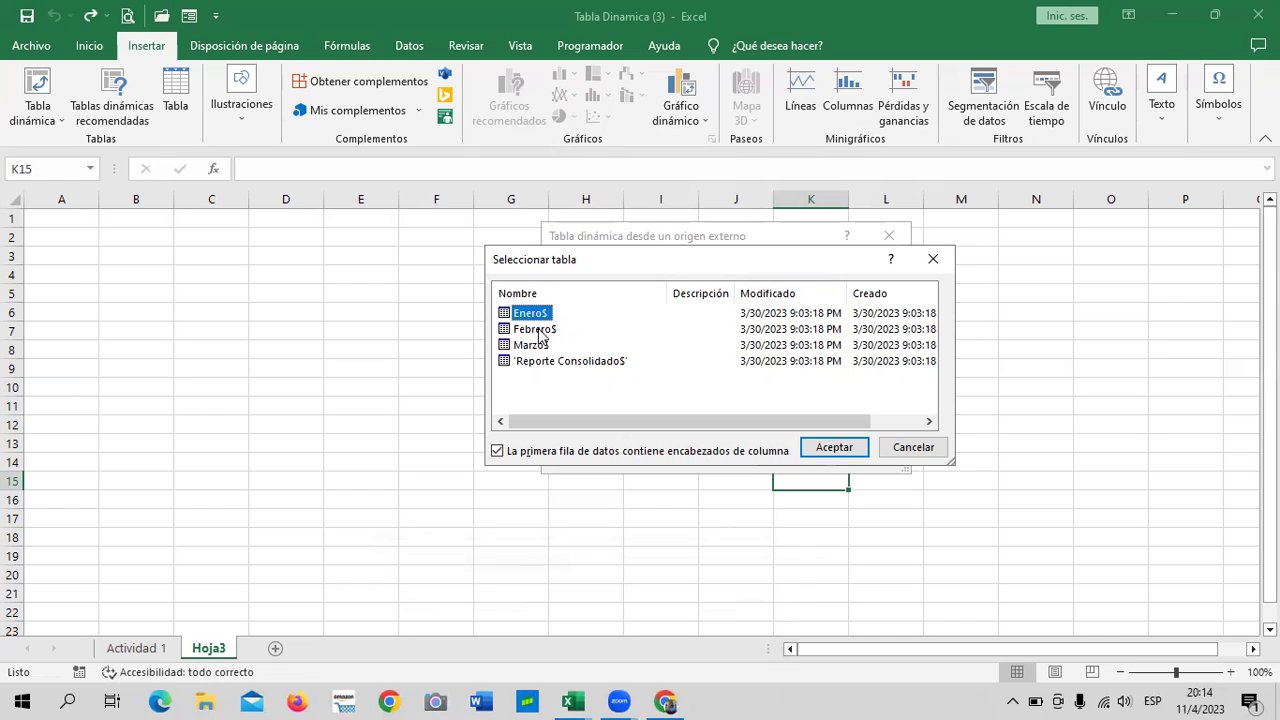
pyautogui.click(540, 330)
pyautogui.click(532, 346)
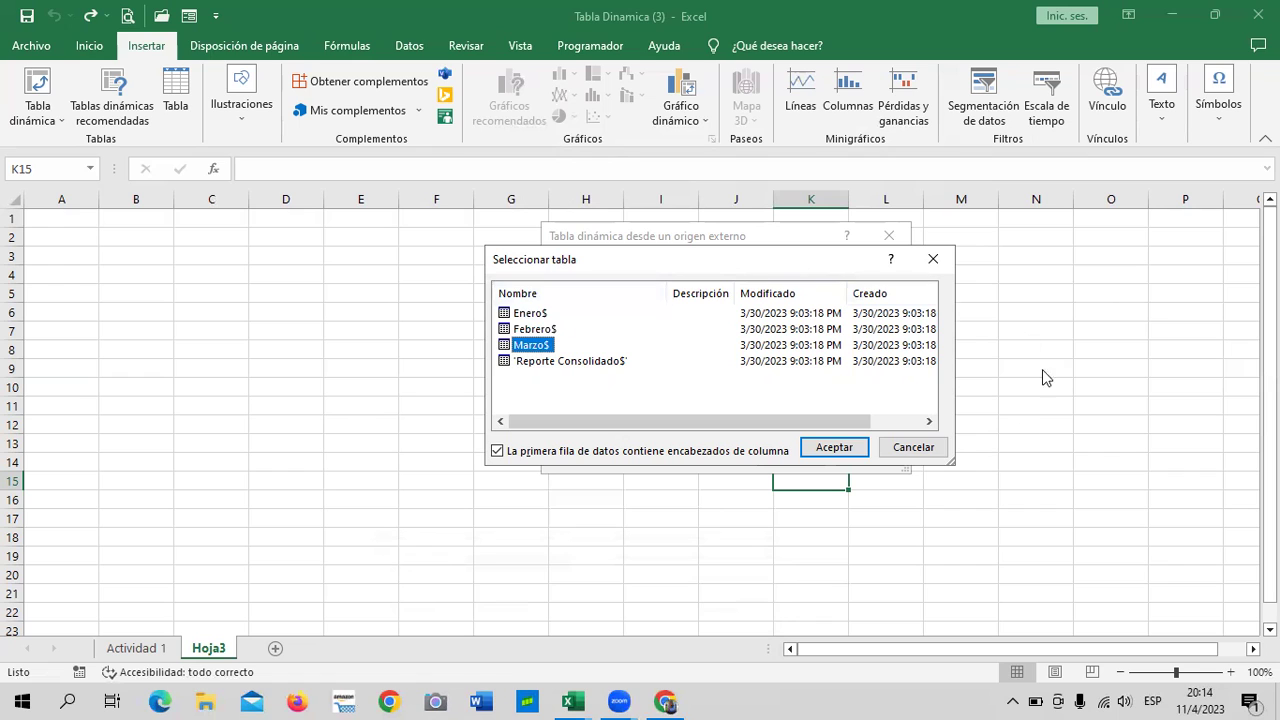
pyautogui.click(835, 447)
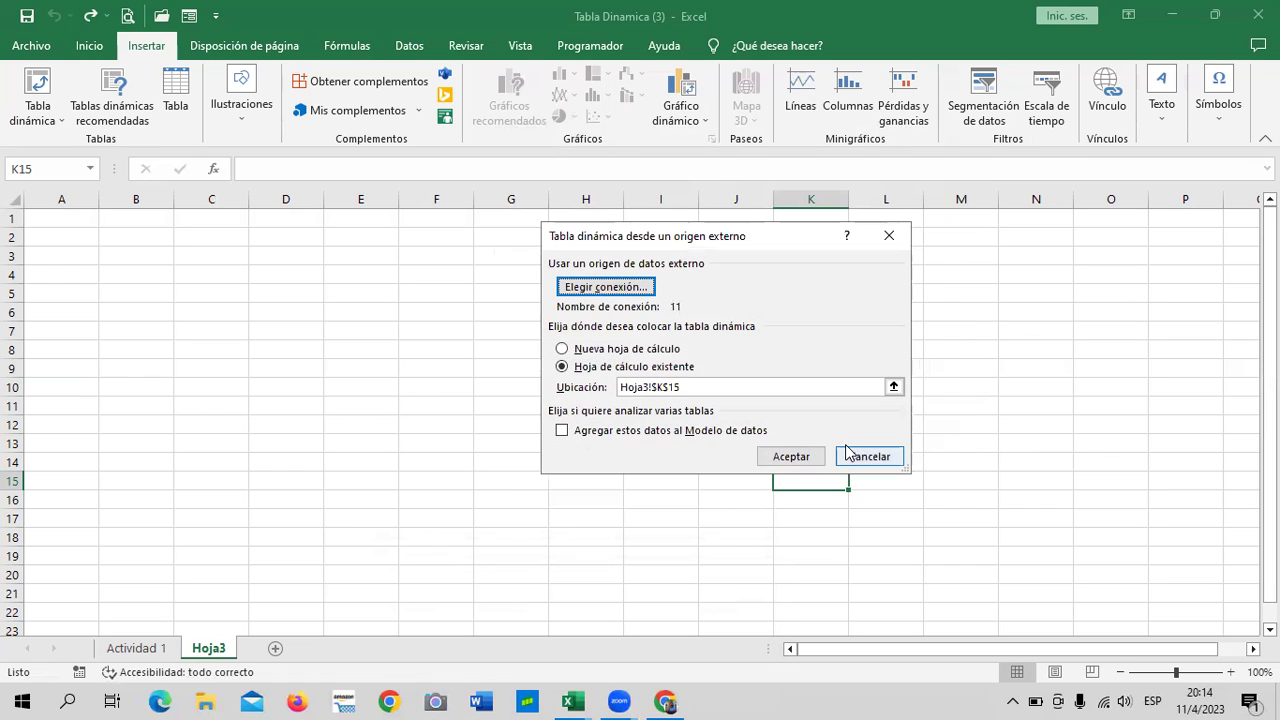
# Create the empty TablaDinámica2 at K15 and select it to show its field list.
pyautogui.click(790, 456)
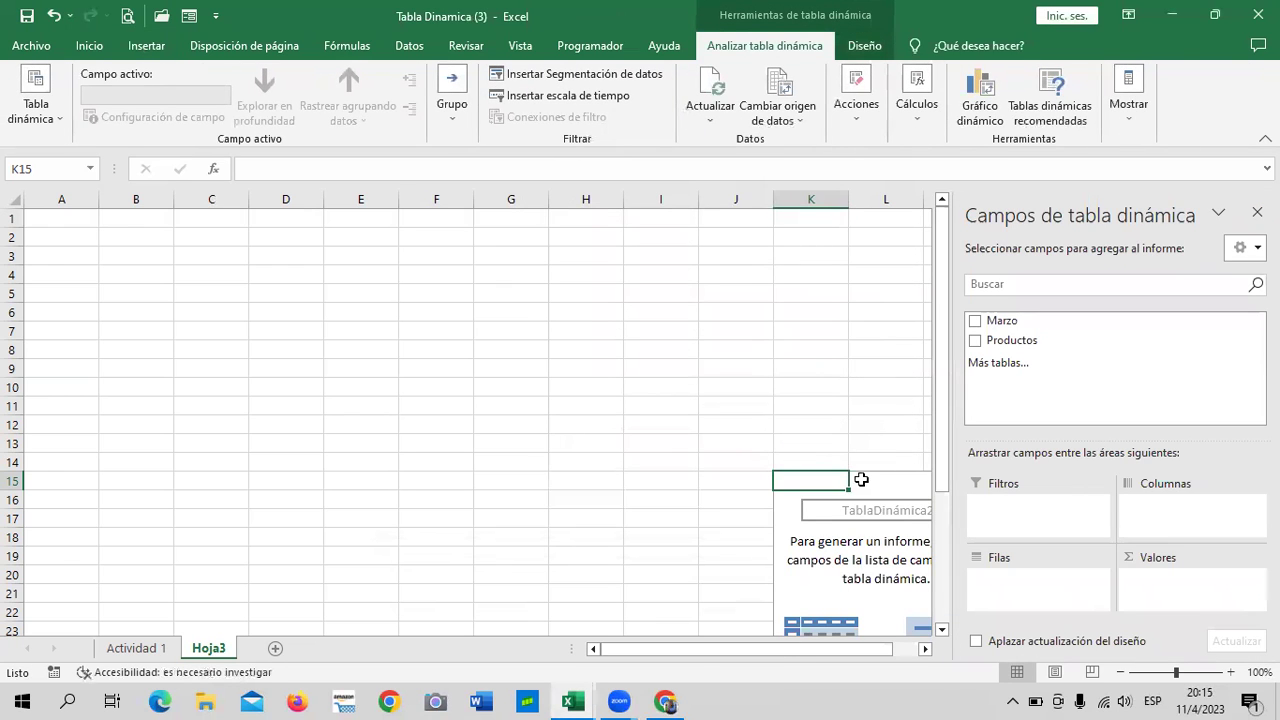
pyautogui.moveTo(791, 657); pyautogui.dragTo(838, 657)
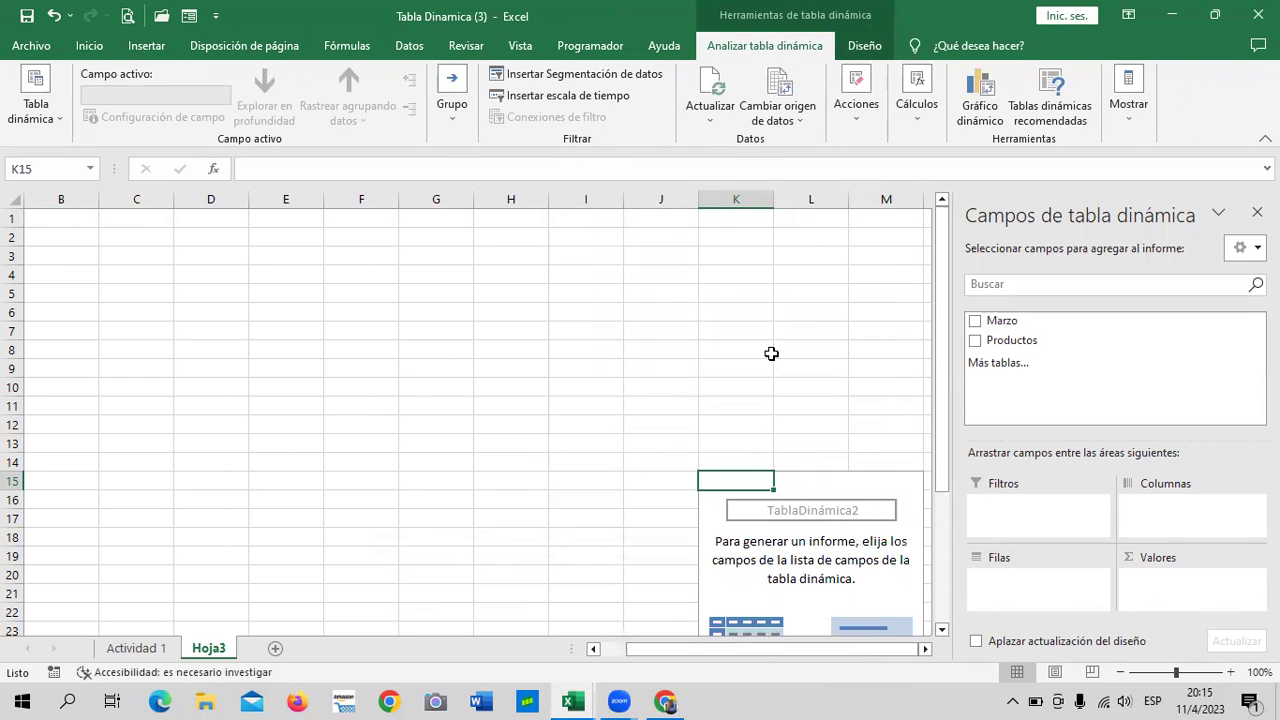
pyautogui.click(758, 325)
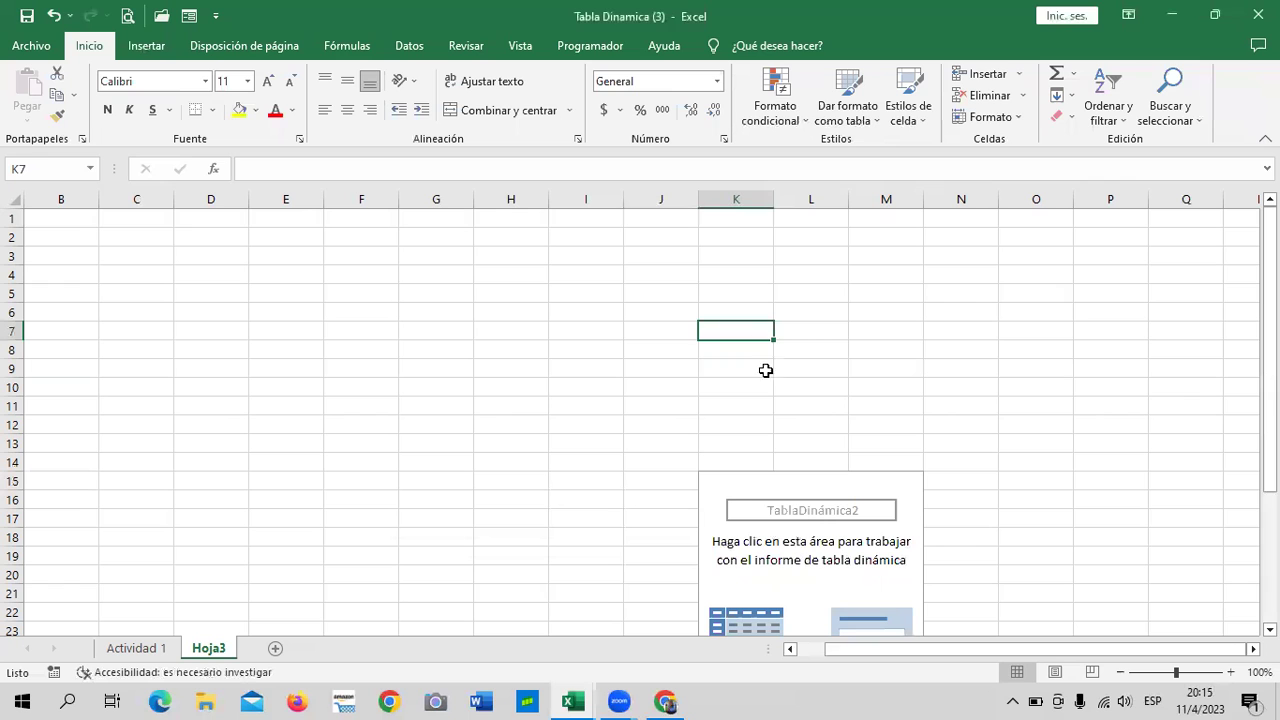
pyautogui.click(820, 489)
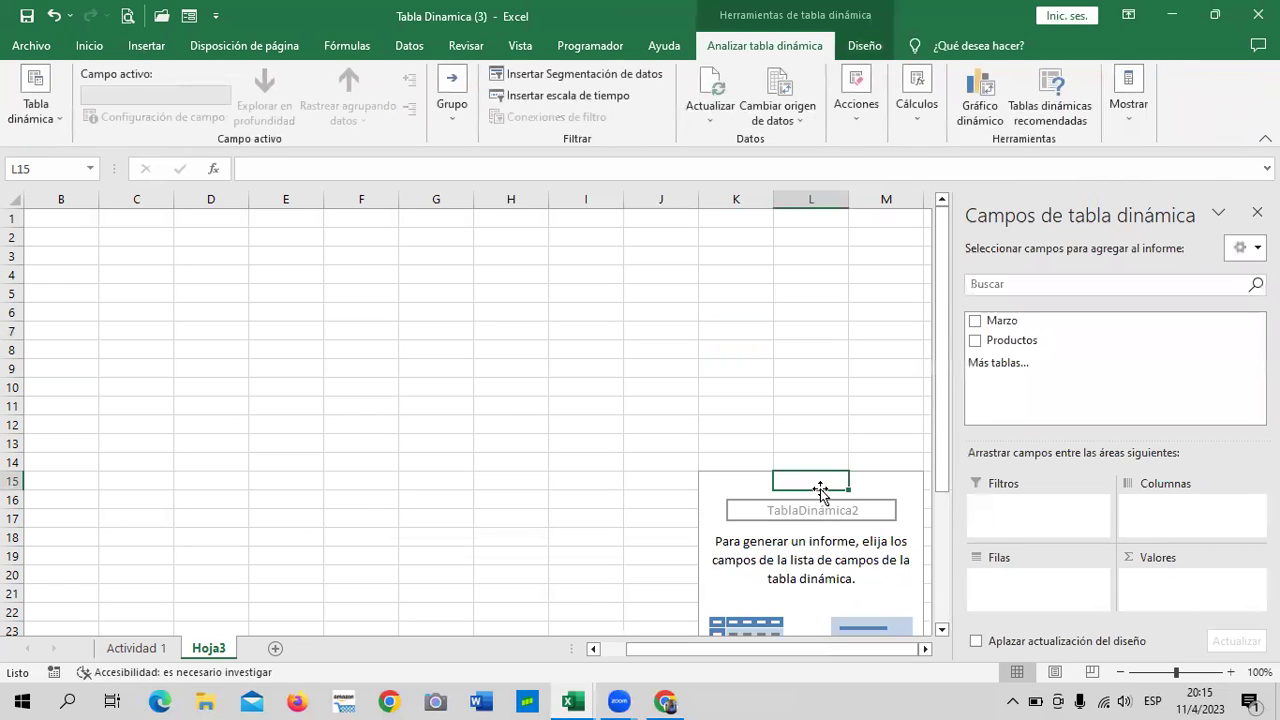
# Select various cells inside and outside the empty pivot table, such as J13:L15 and K15:L16.
pyautogui.click(510, 368)
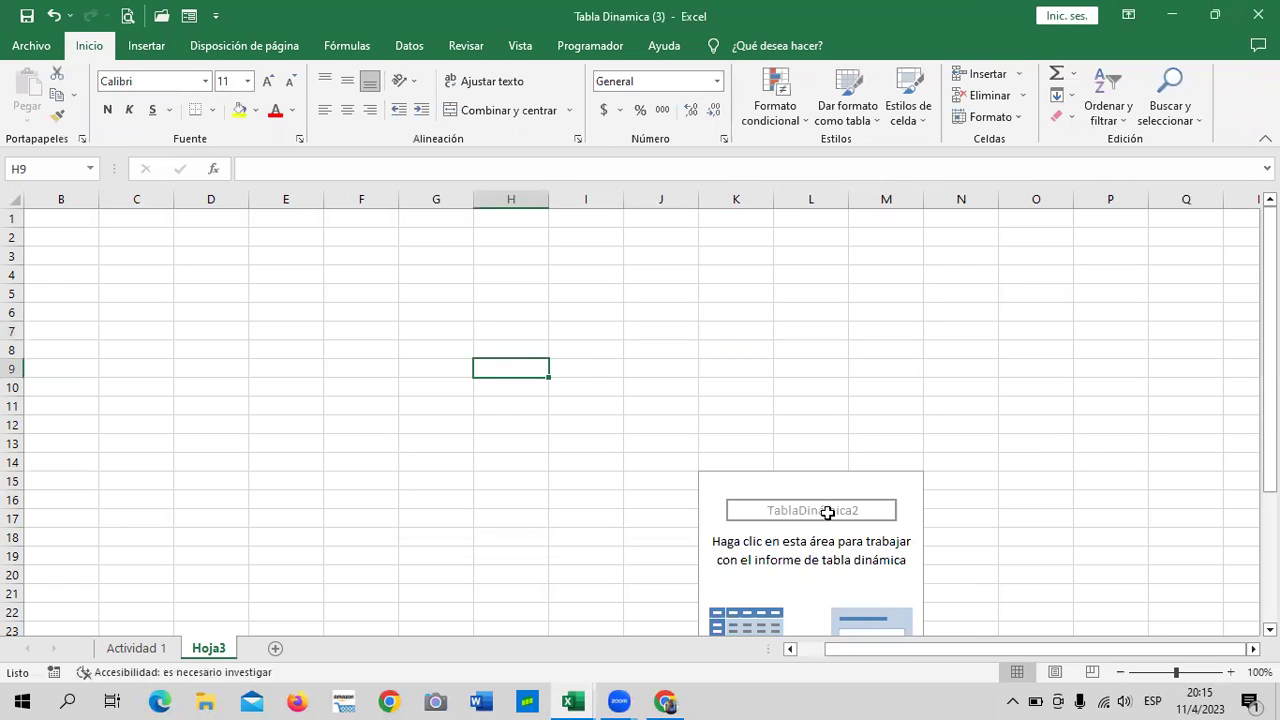
pyautogui.moveTo(817, 483); pyautogui.dragTo(692, 440)
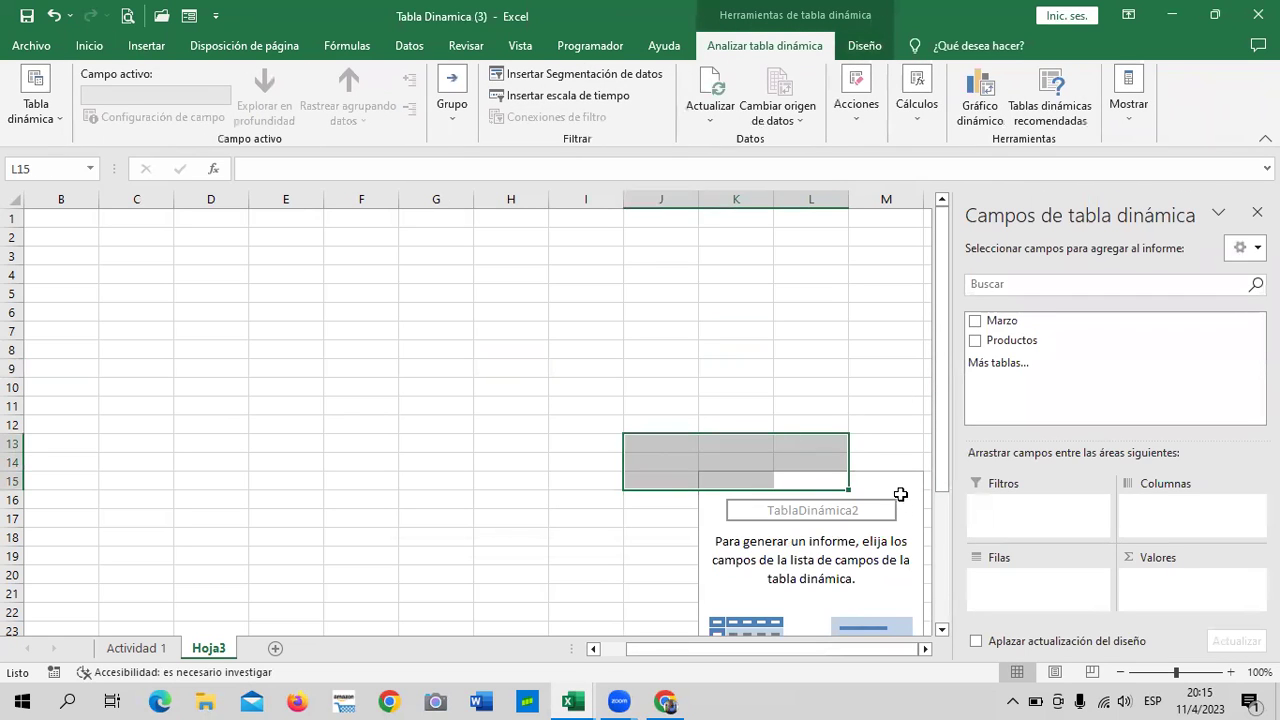
pyautogui.click(876, 412)
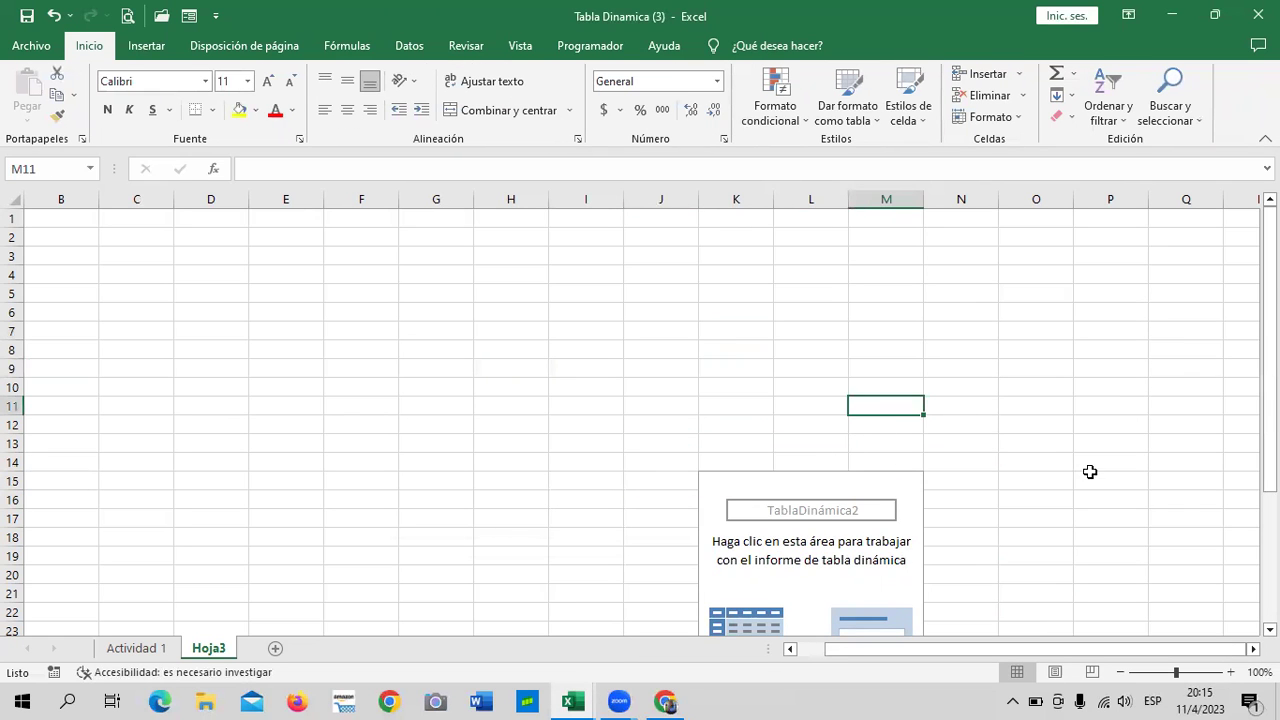
pyautogui.scroll(-3, 1071, 454)
pyautogui.scroll(-2, 1063, 454)
pyautogui.scroll(3, 983, 506)
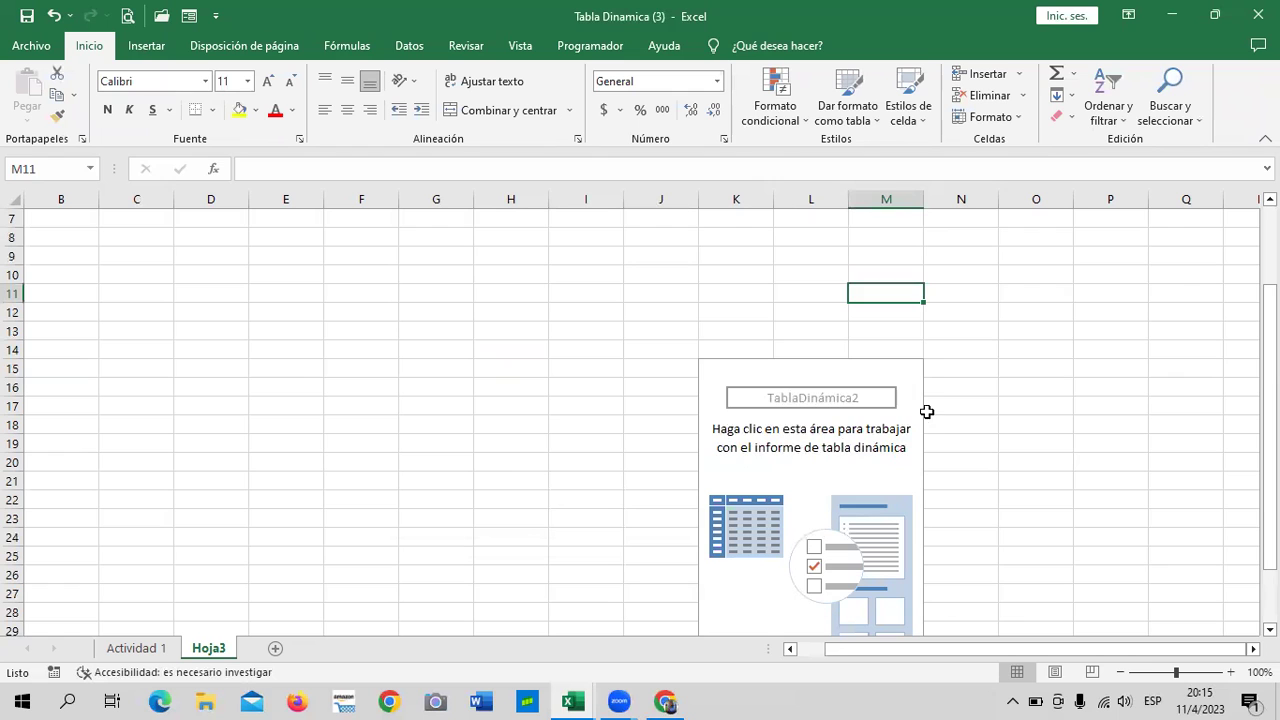
pyautogui.moveTo(900, 370); pyautogui.dragTo(689, 369)
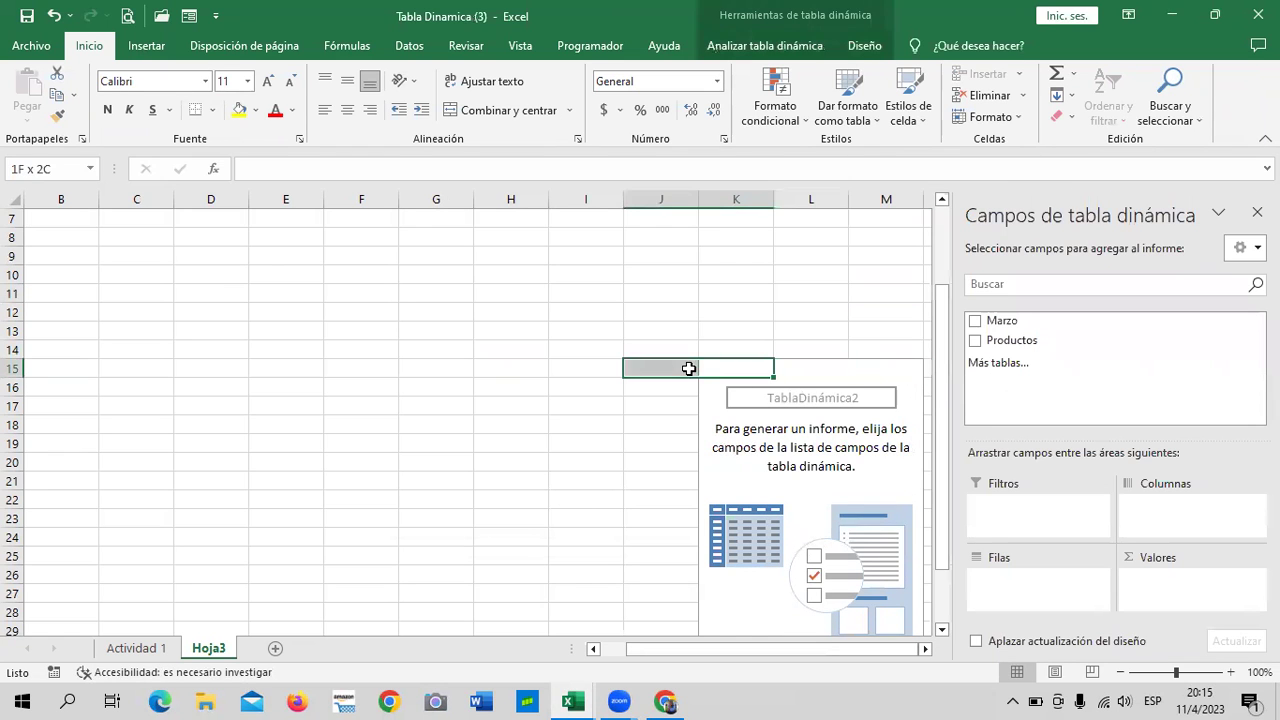
pyautogui.moveTo(814, 381); pyautogui.dragTo(754, 370)
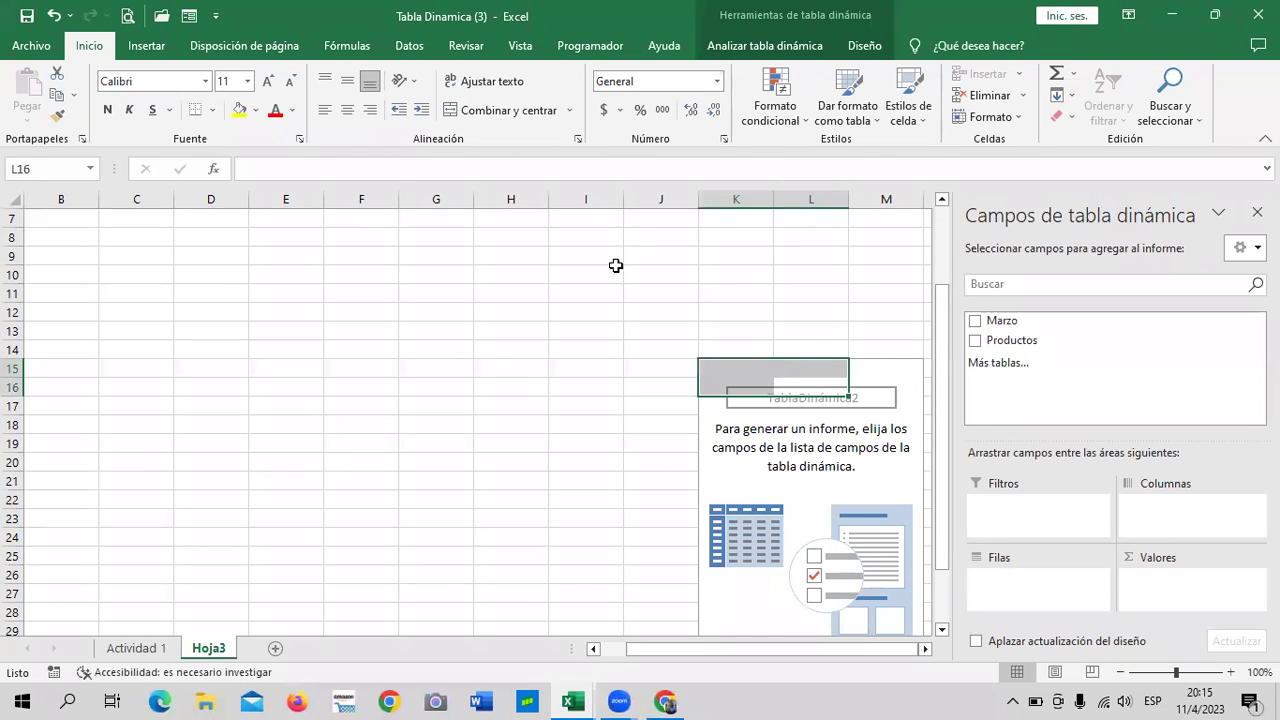
pyautogui.moveTo(616, 265); pyautogui.dragTo(511, 266)
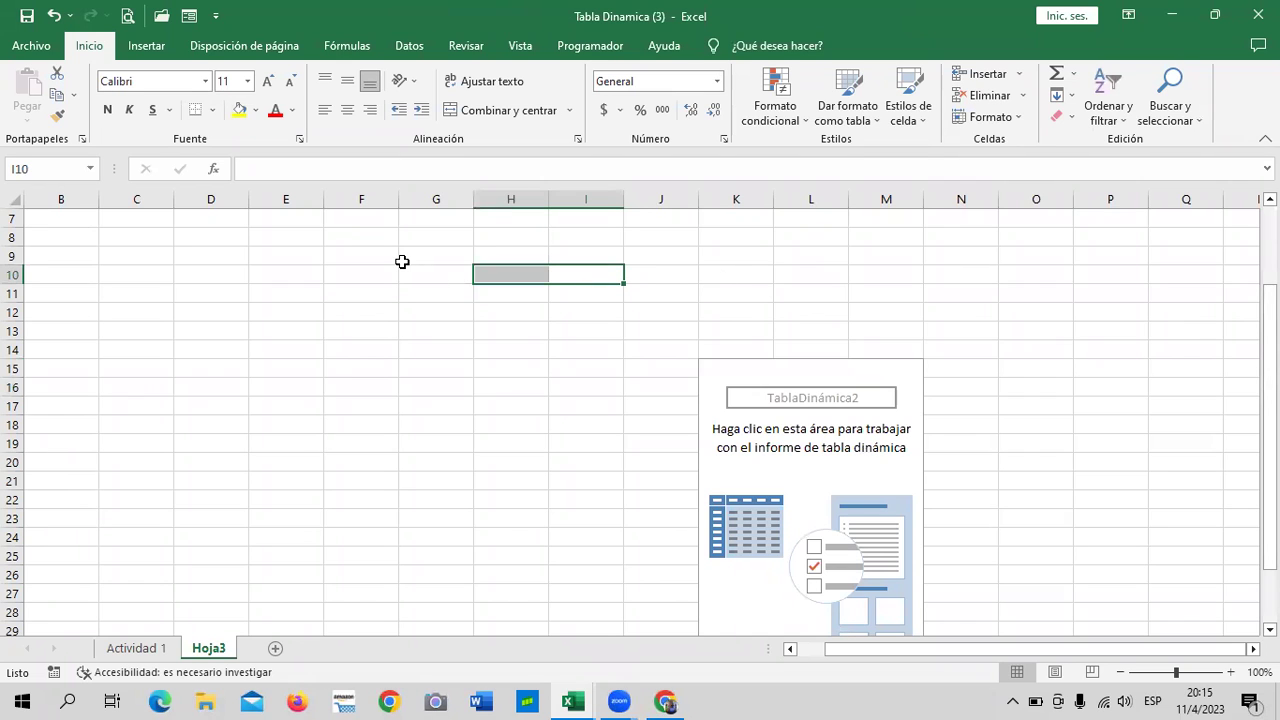
pyautogui.click(905, 368)
pyautogui.click(855, 275)
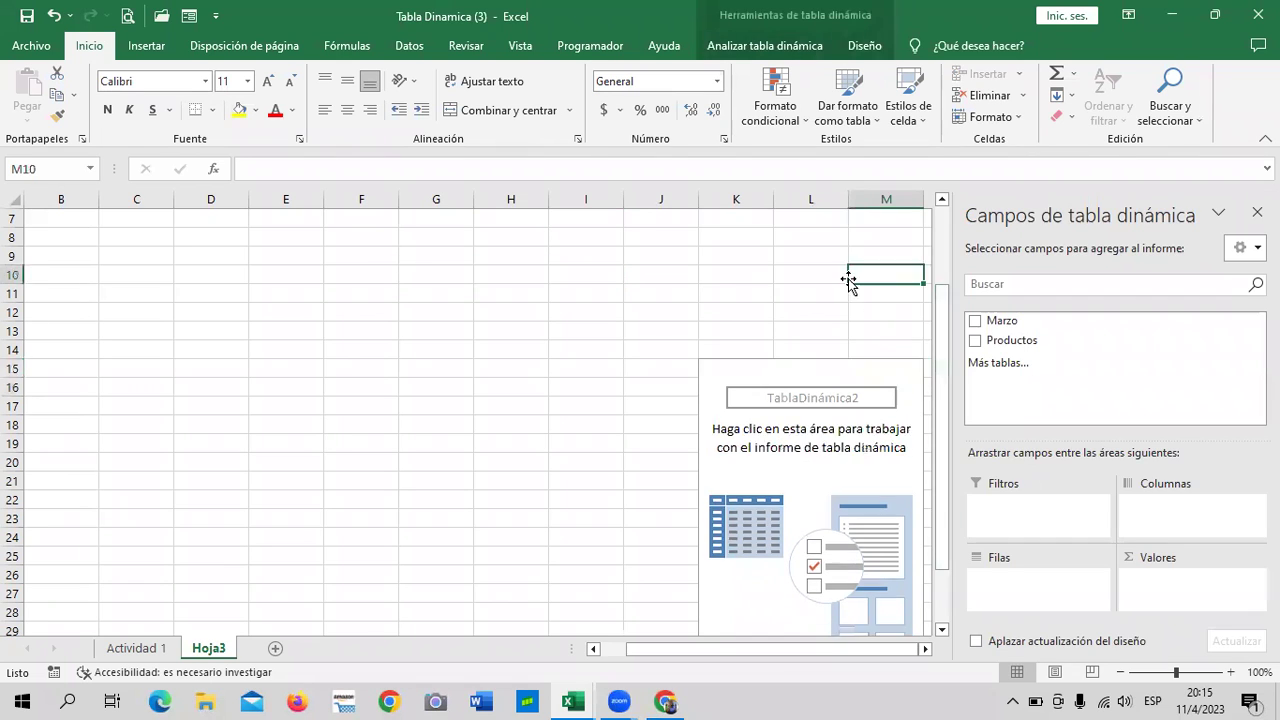
pyautogui.click(736, 369)
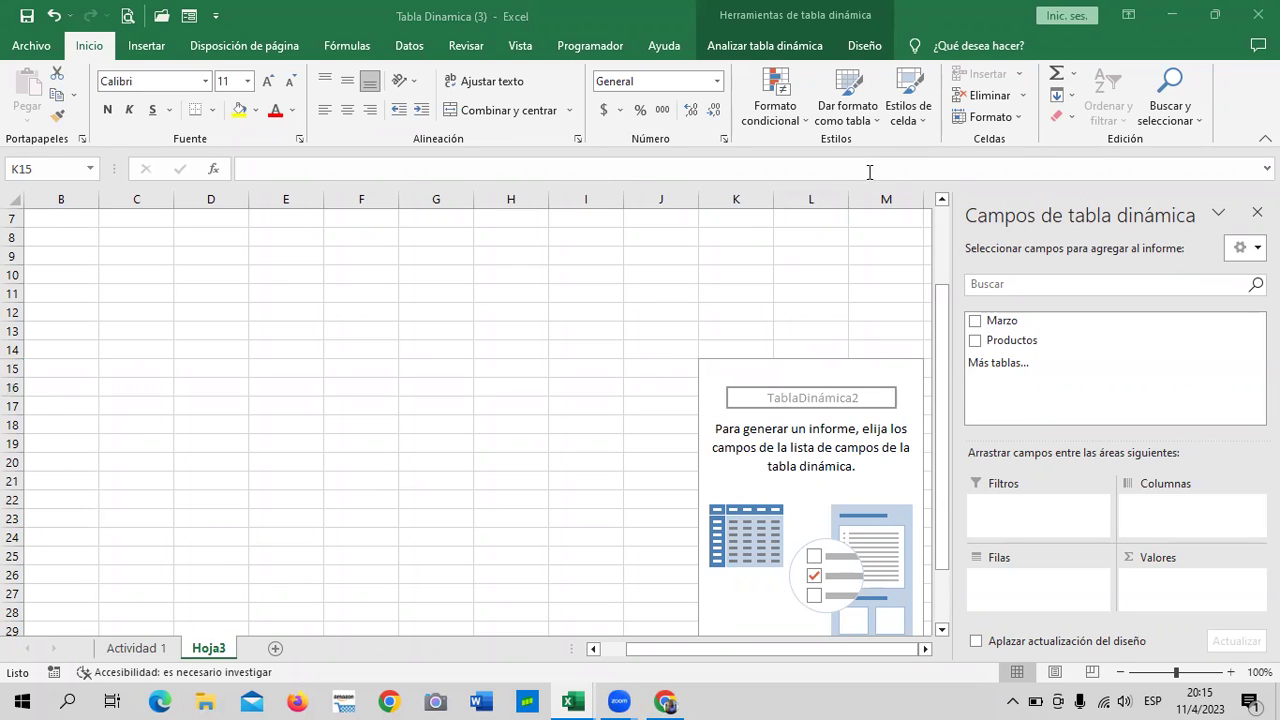
pyautogui.click(843, 384)
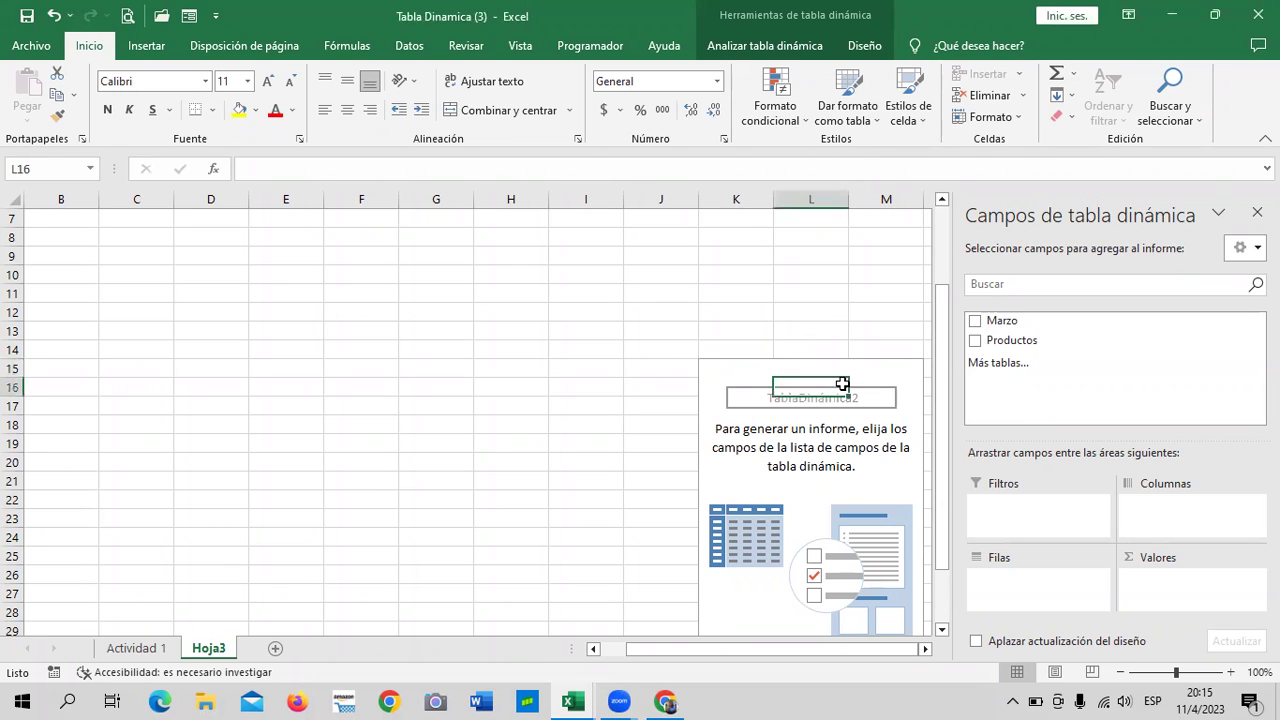
pyautogui.click(866, 370)
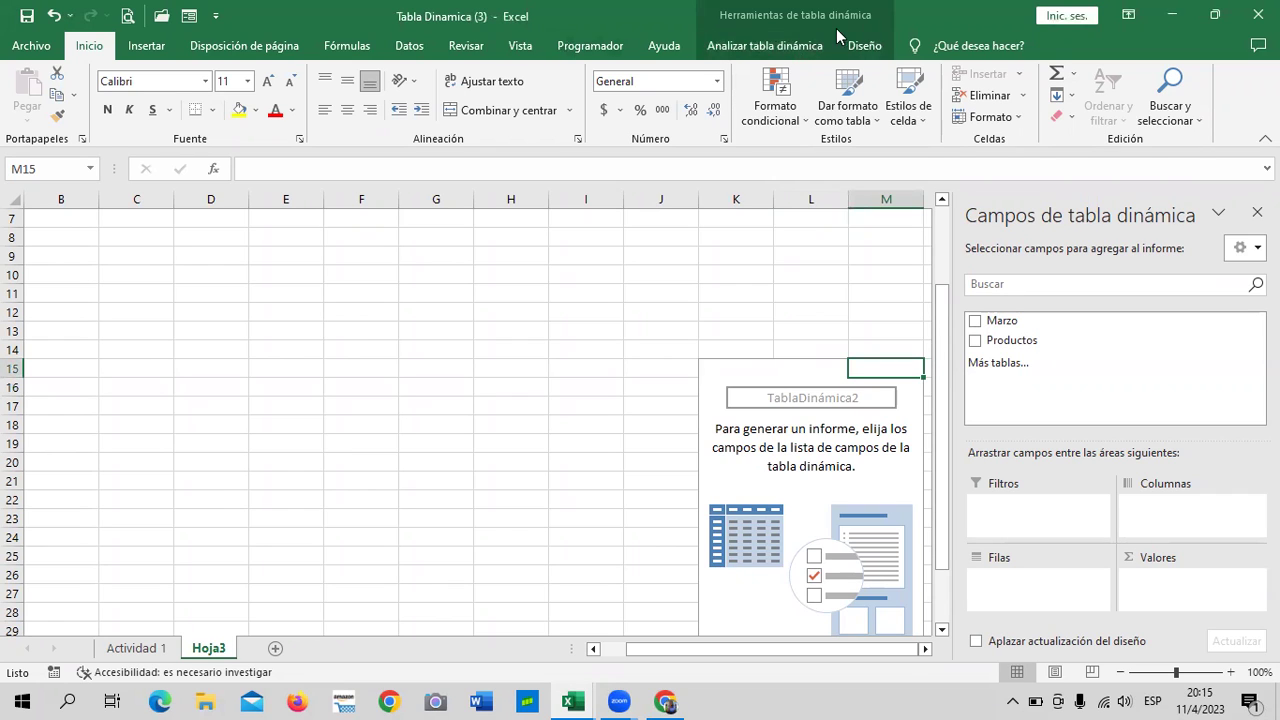
pyautogui.click(866, 46)
pyautogui.click(810, 47)
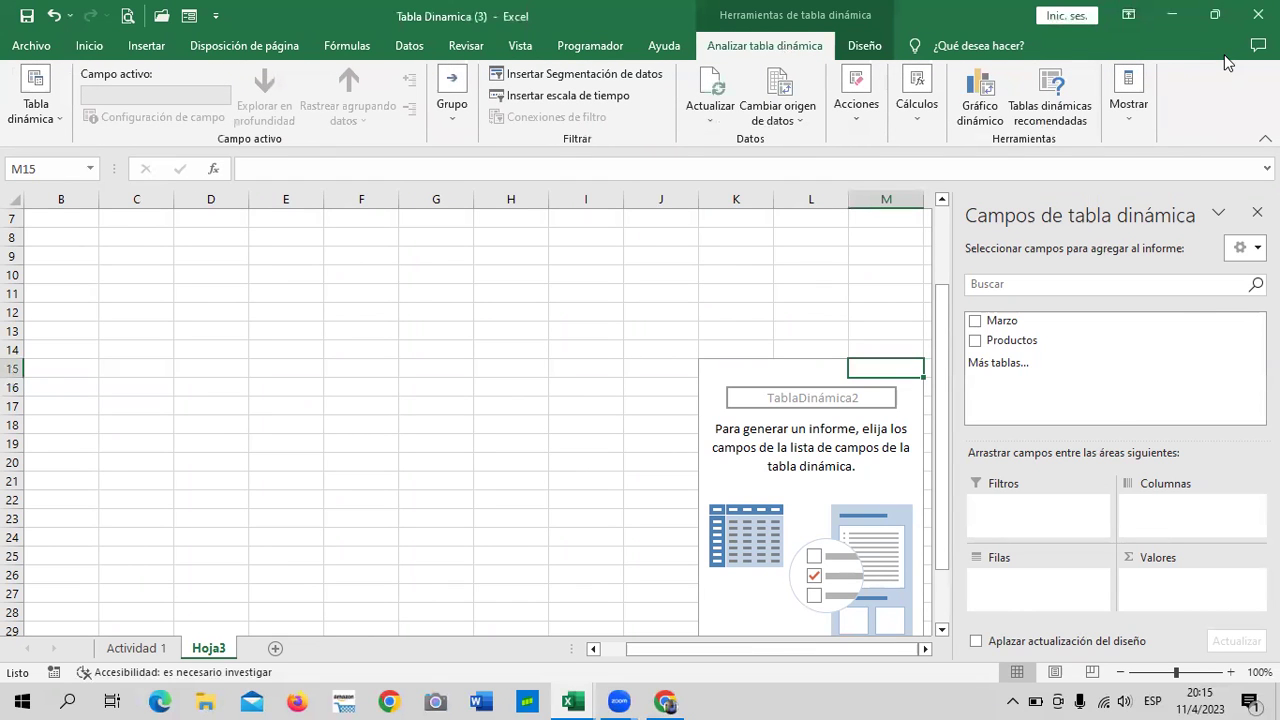
# Move TablaDinámica2 from K15 to Hoja3!$B$2, then reselect it to show its fields.
pyautogui.click(856, 122)
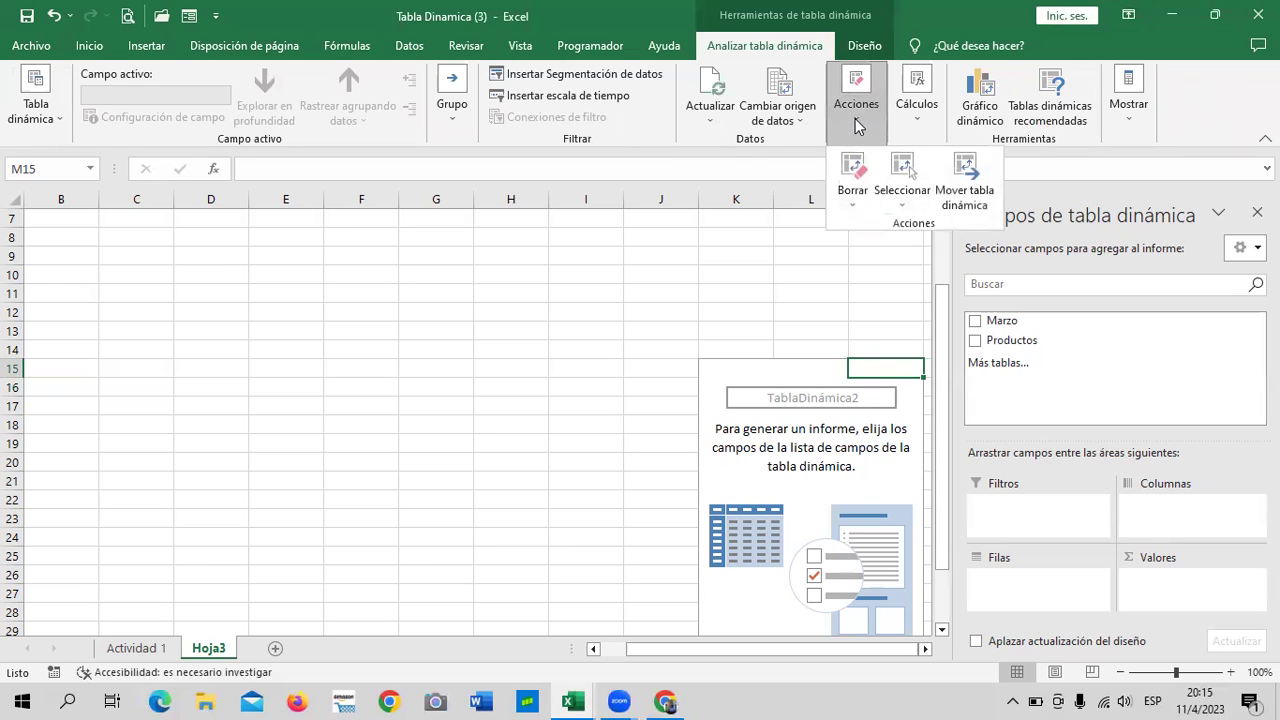
pyautogui.click(964, 180)
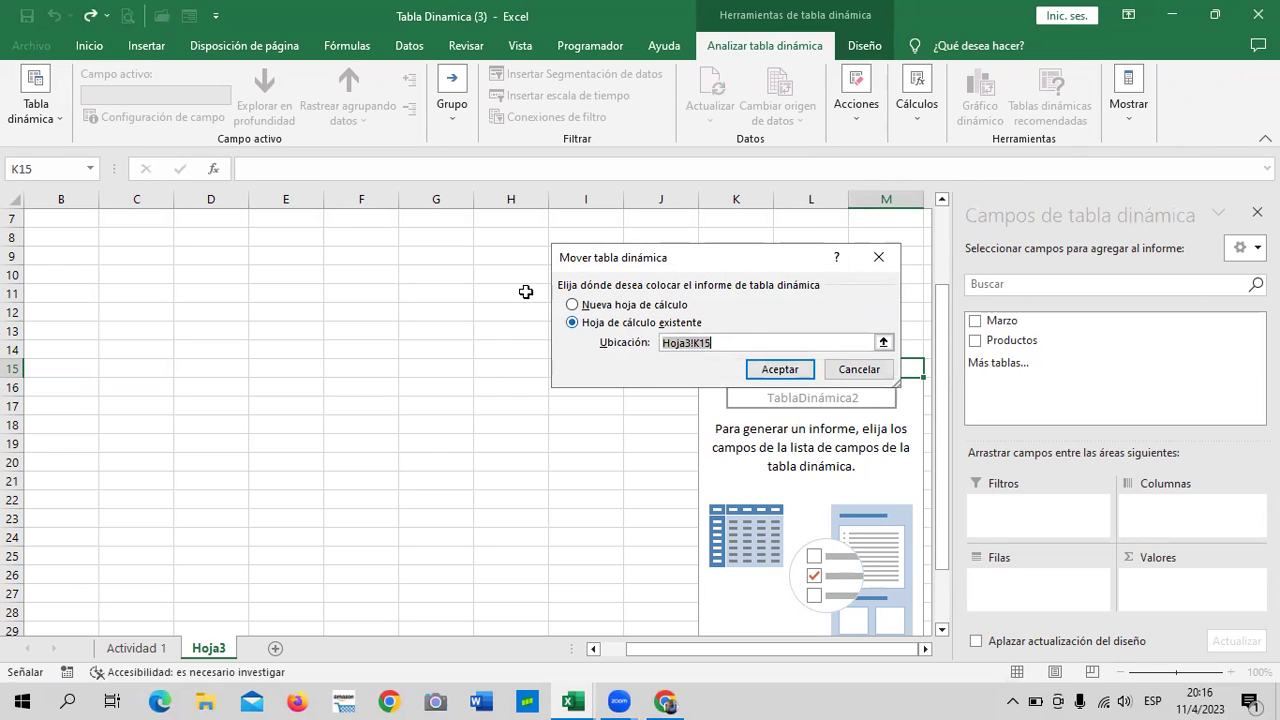
pyautogui.scroll(2, 90, 340)
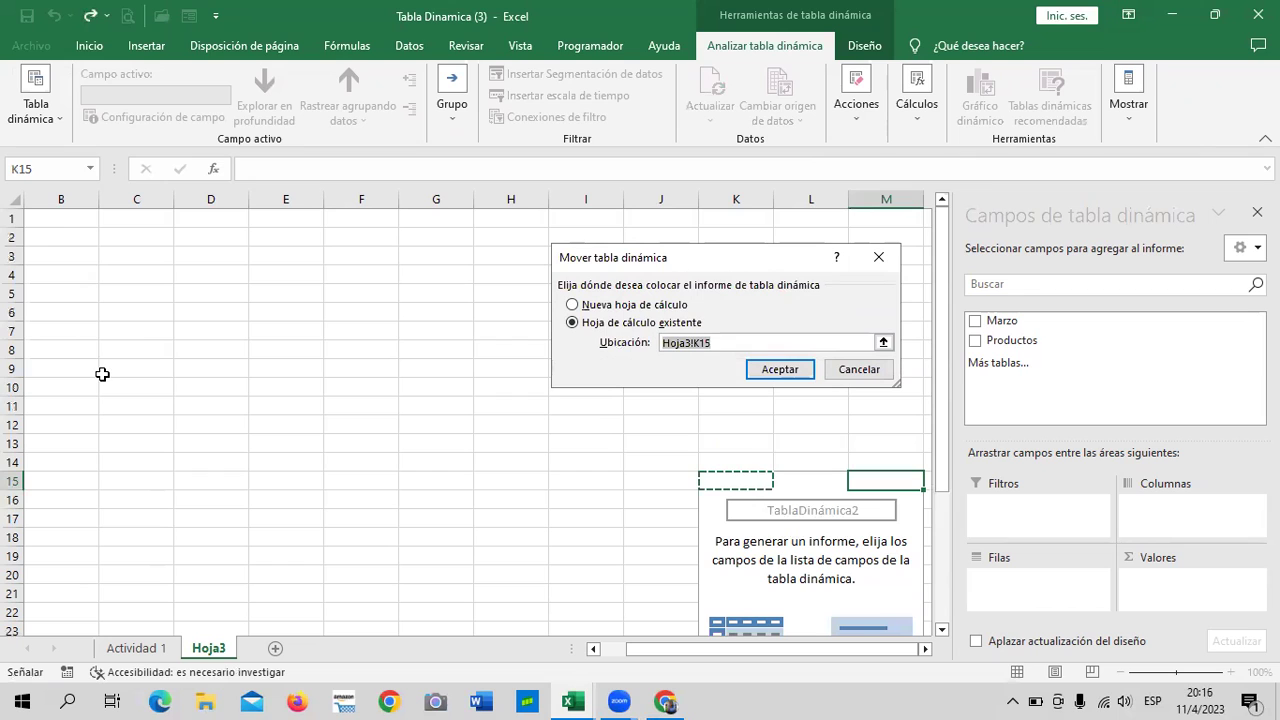
pyautogui.click(72, 235)
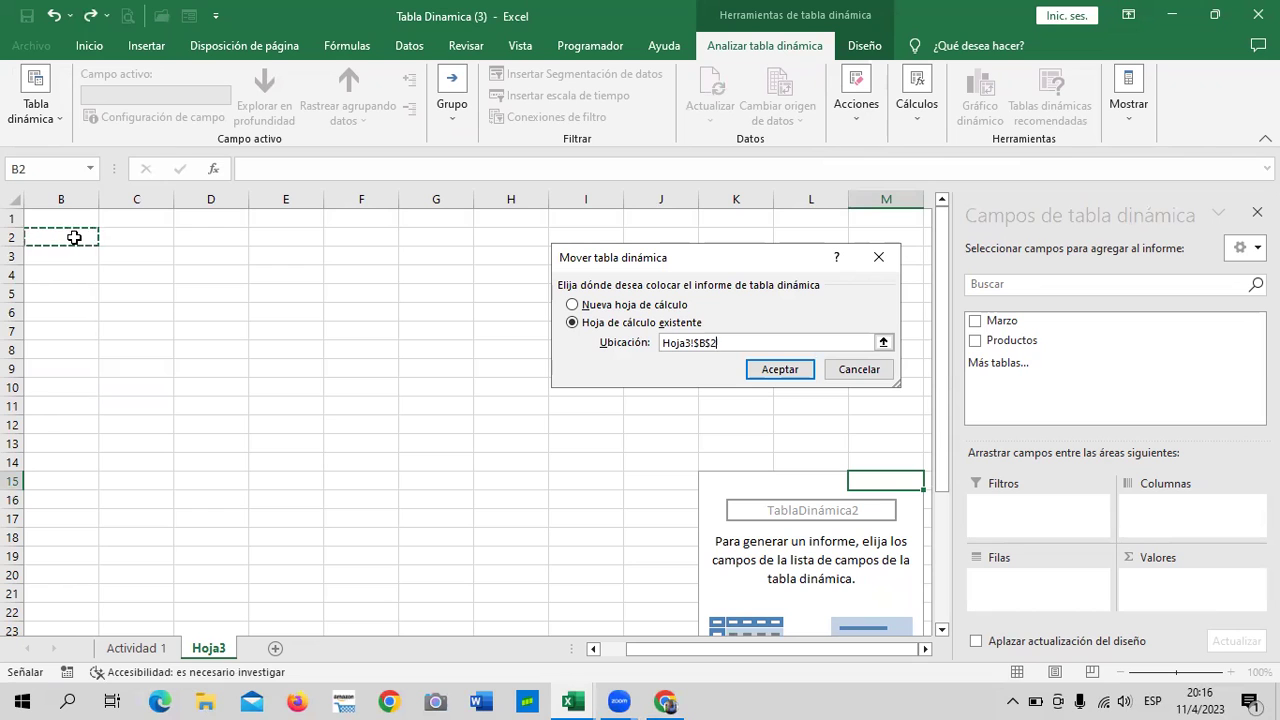
pyautogui.click(790, 368)
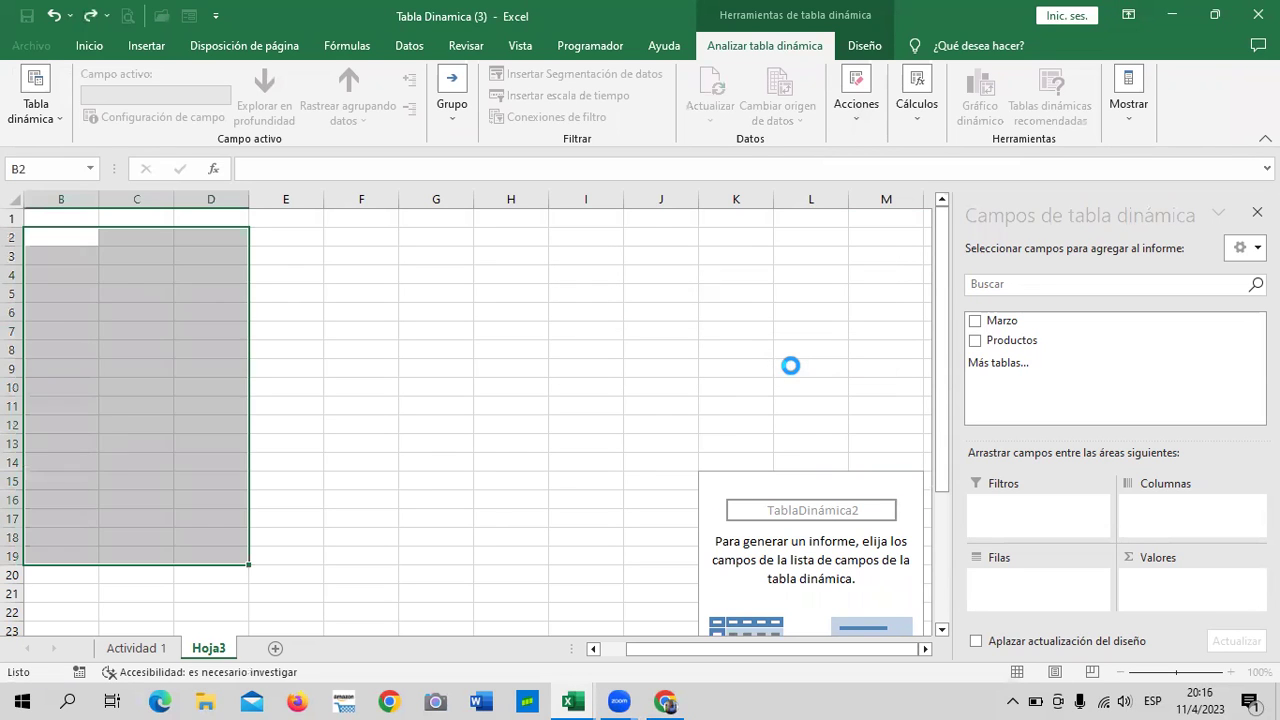
pyautogui.click(581, 346)
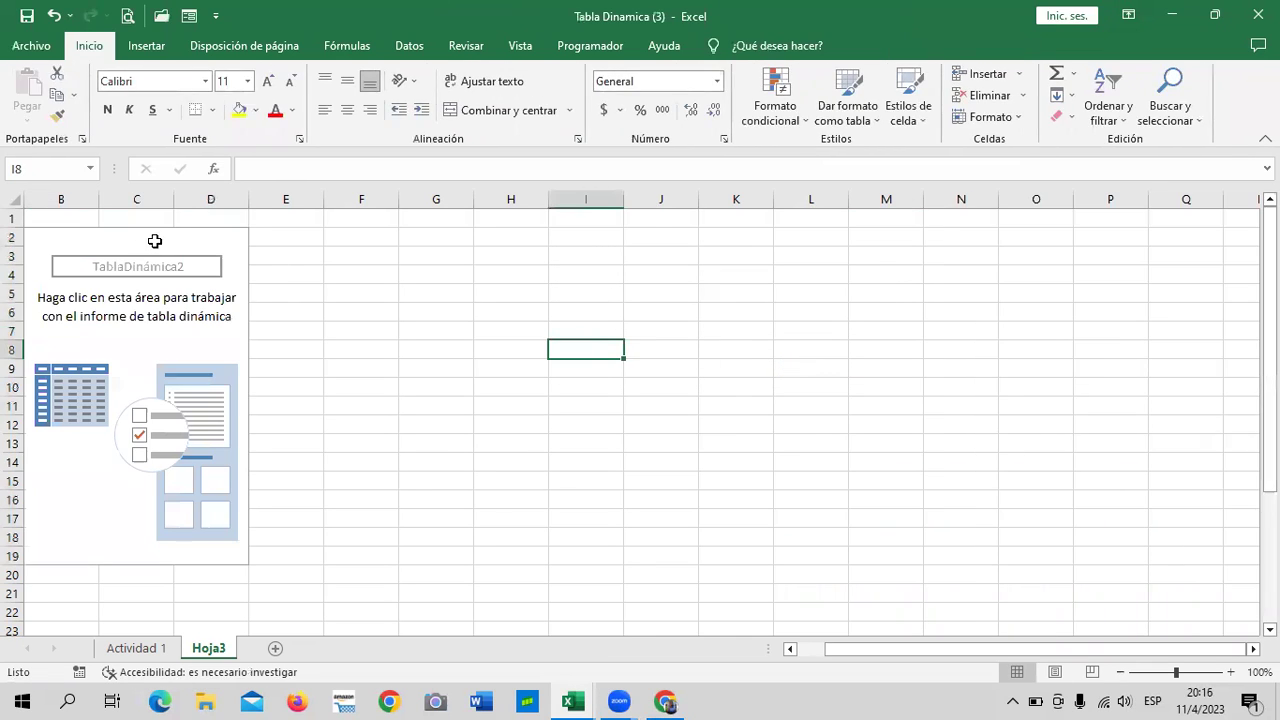
pyautogui.click(156, 240)
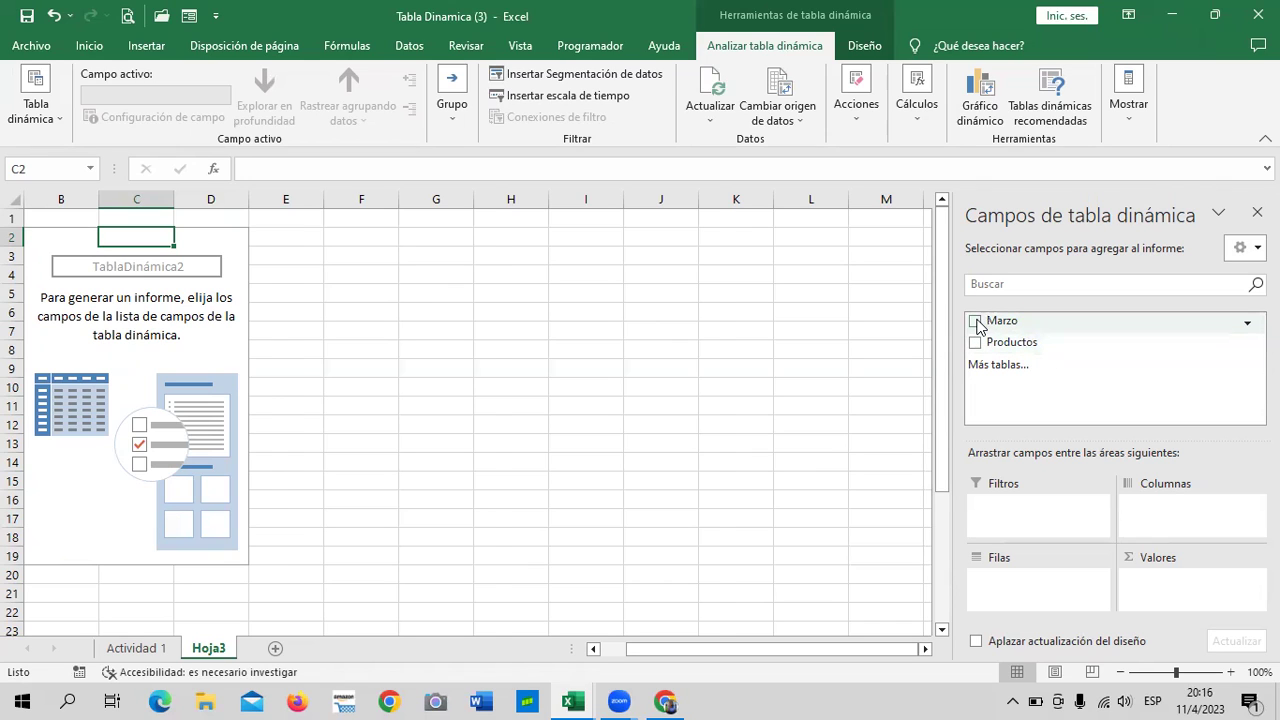
# Add Marzo as summed values and Productos as rows, then review sums like DvD 54 and Webcam 15.
pyautogui.click(975, 322)
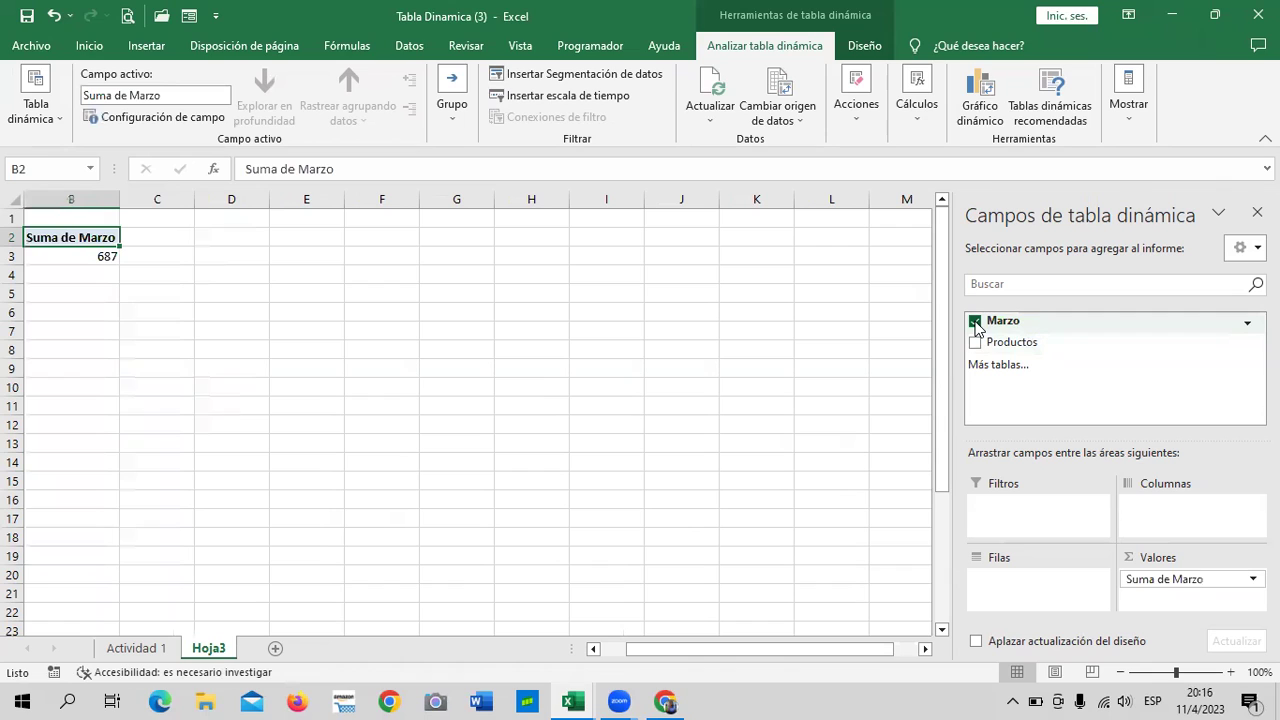
pyautogui.click(975, 342)
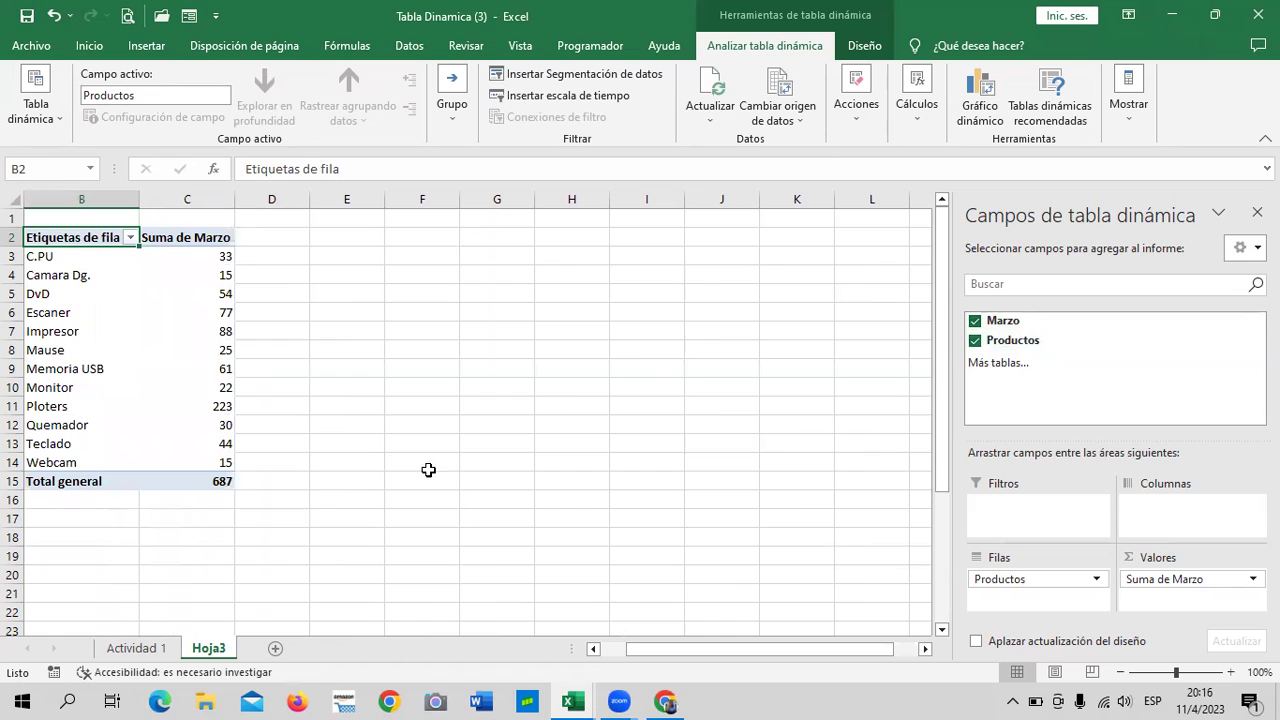
pyautogui.moveTo(155, 351)
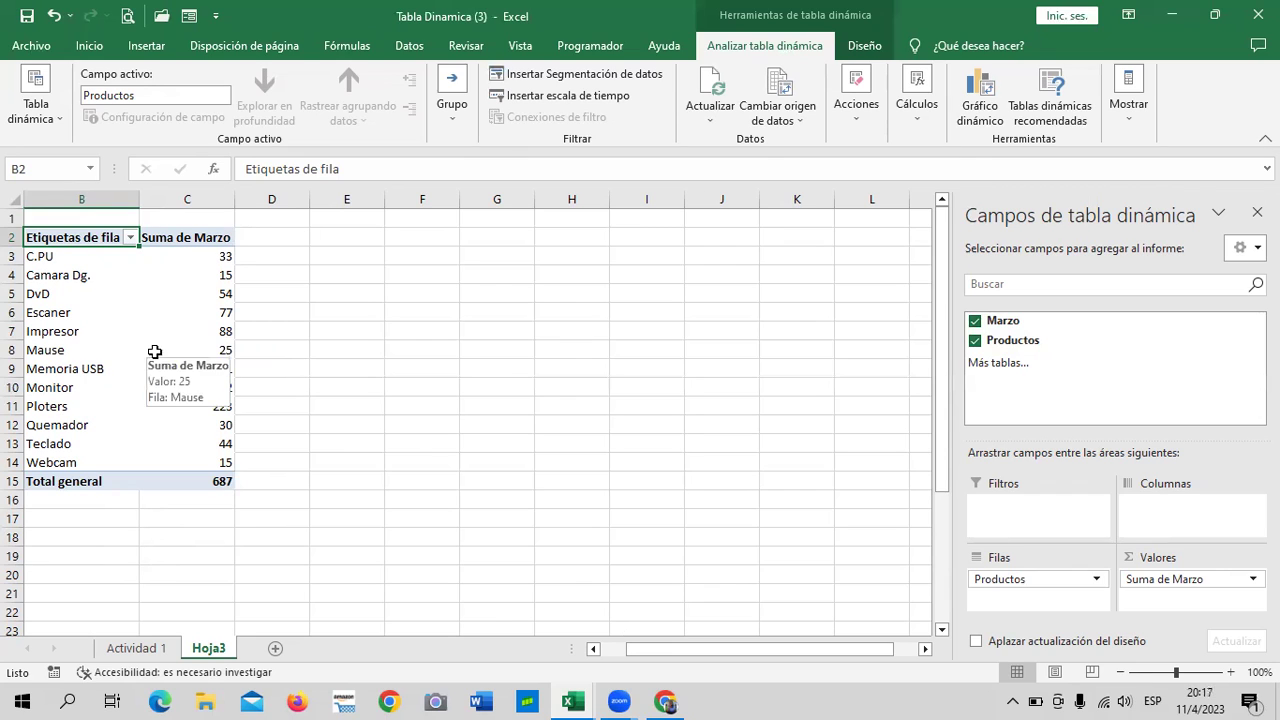
pyautogui.moveTo(45, 275); pyautogui.dragTo(190, 275)
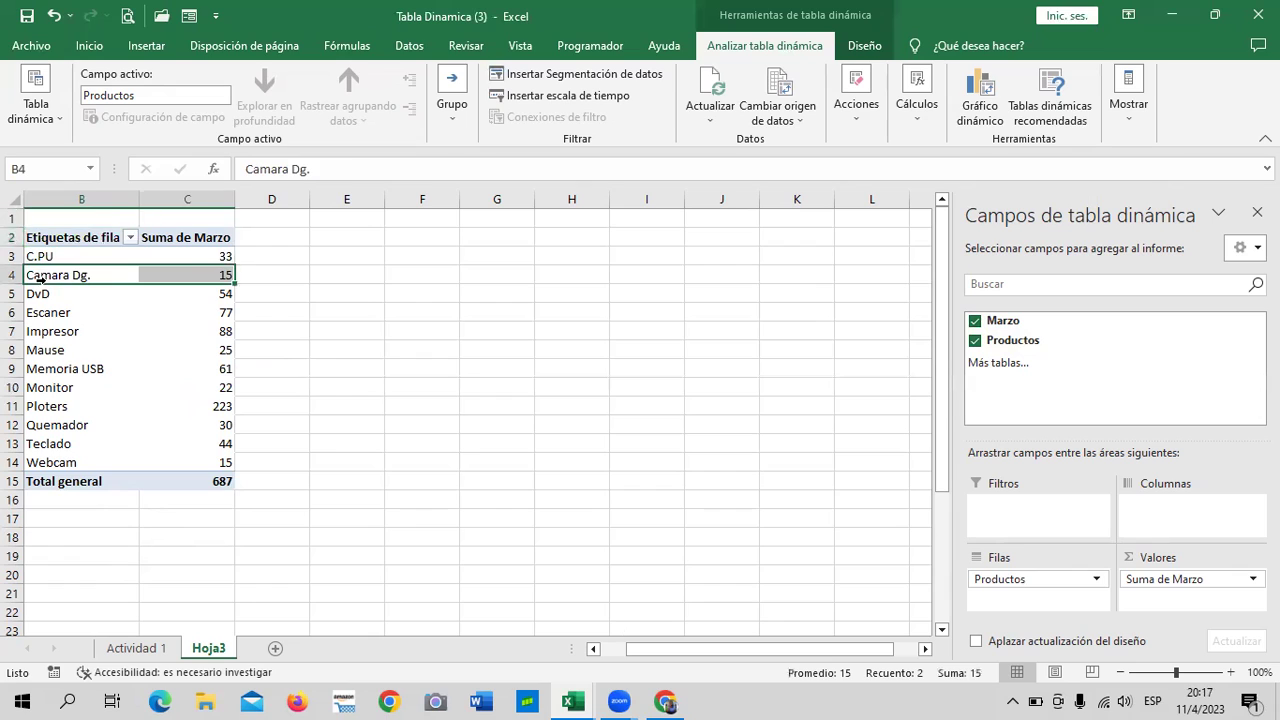
pyautogui.click(196, 243)
pyautogui.click(185, 290)
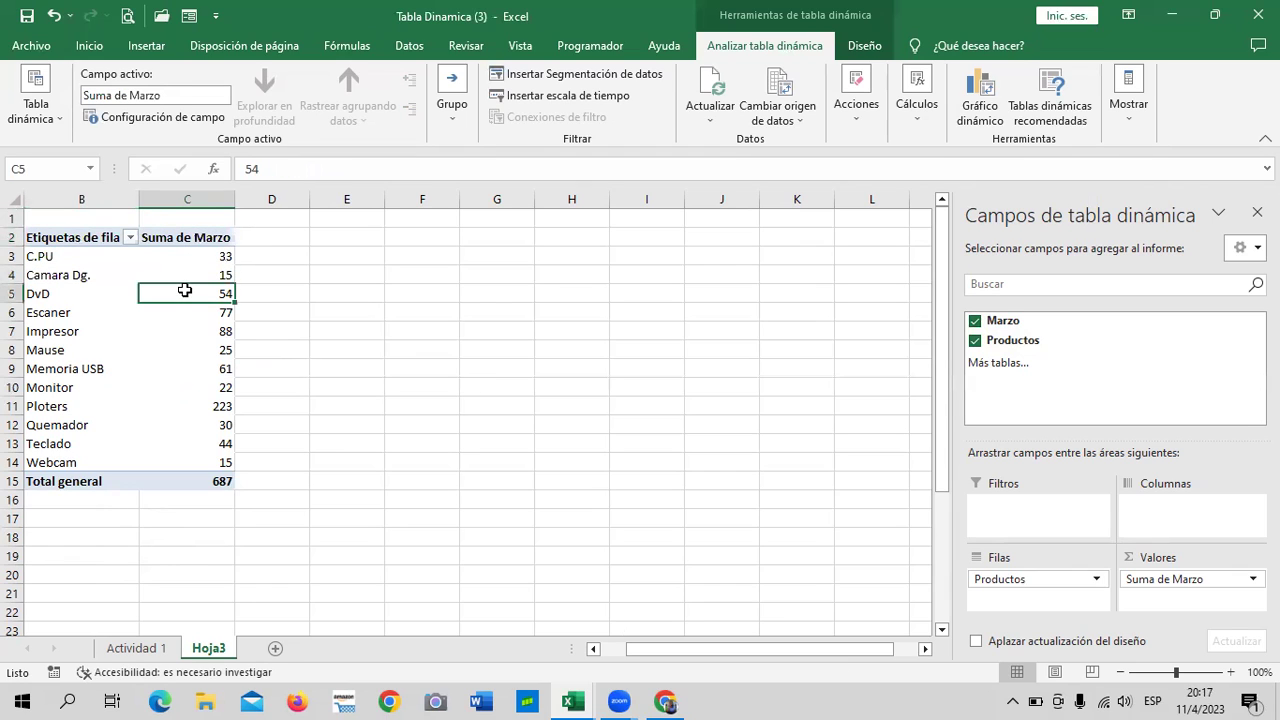
pyautogui.click(182, 462)
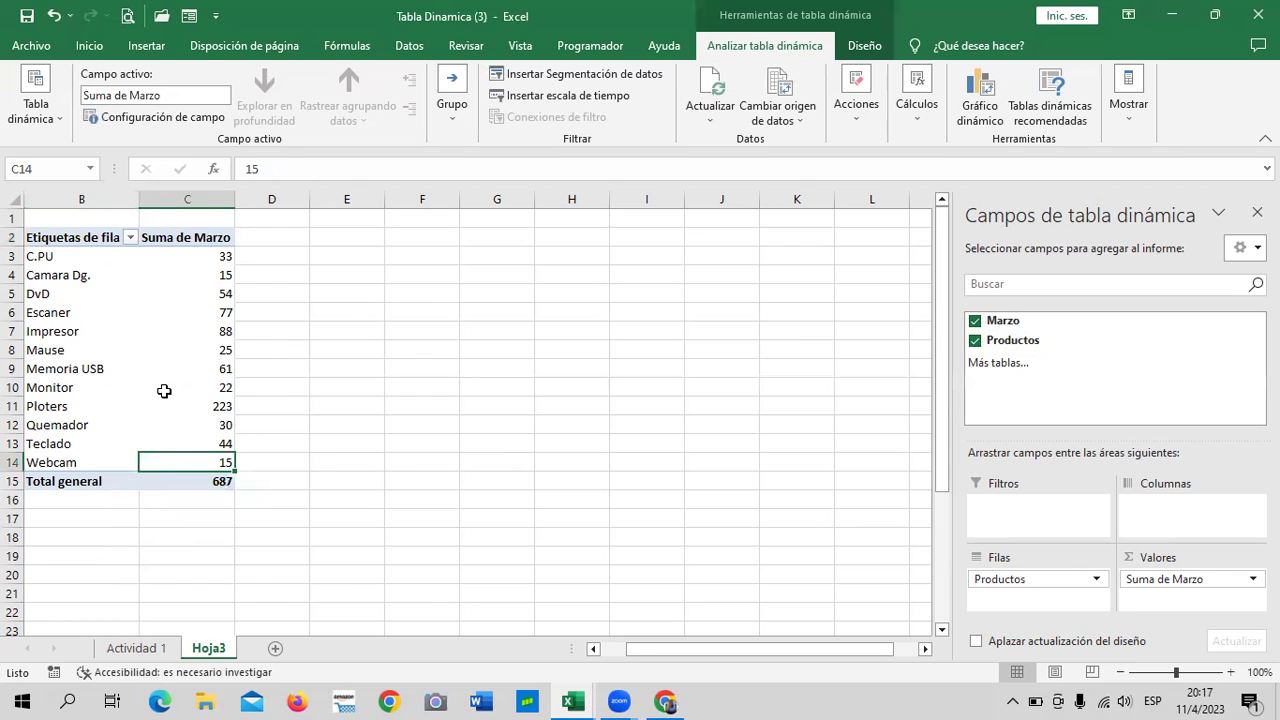
pyautogui.click(349, 384)
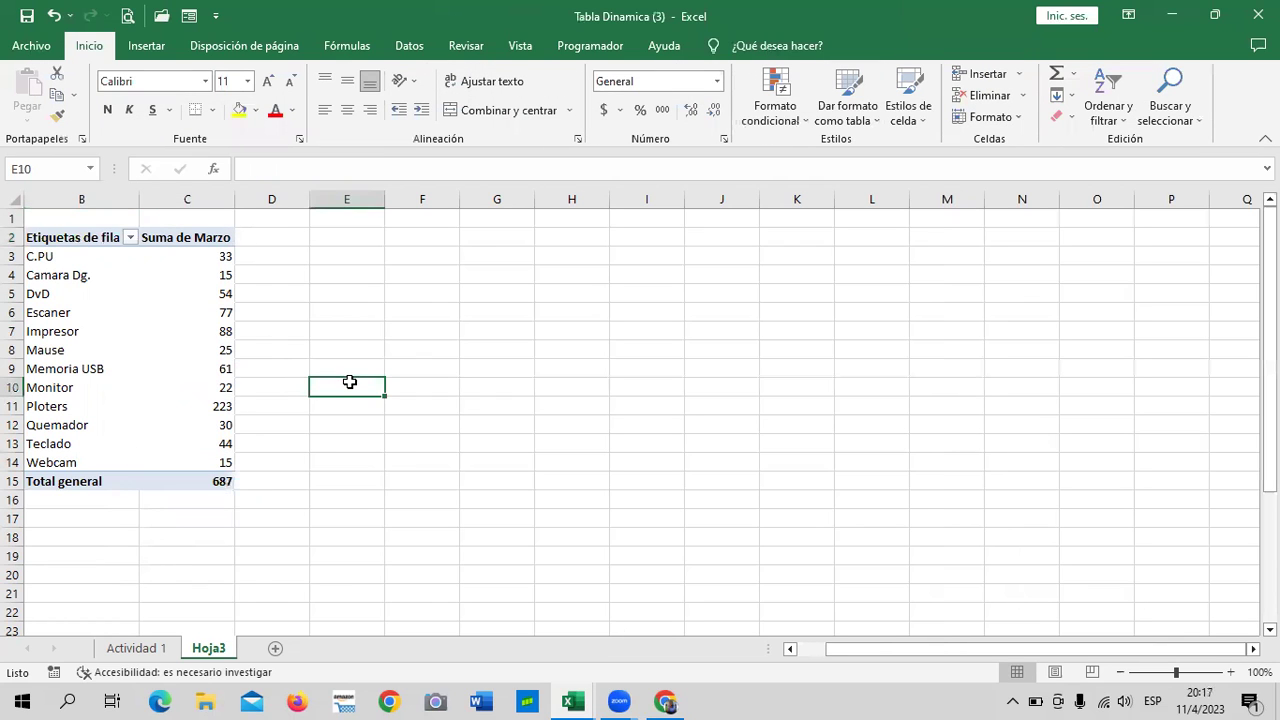
pyautogui.click(248, 558)
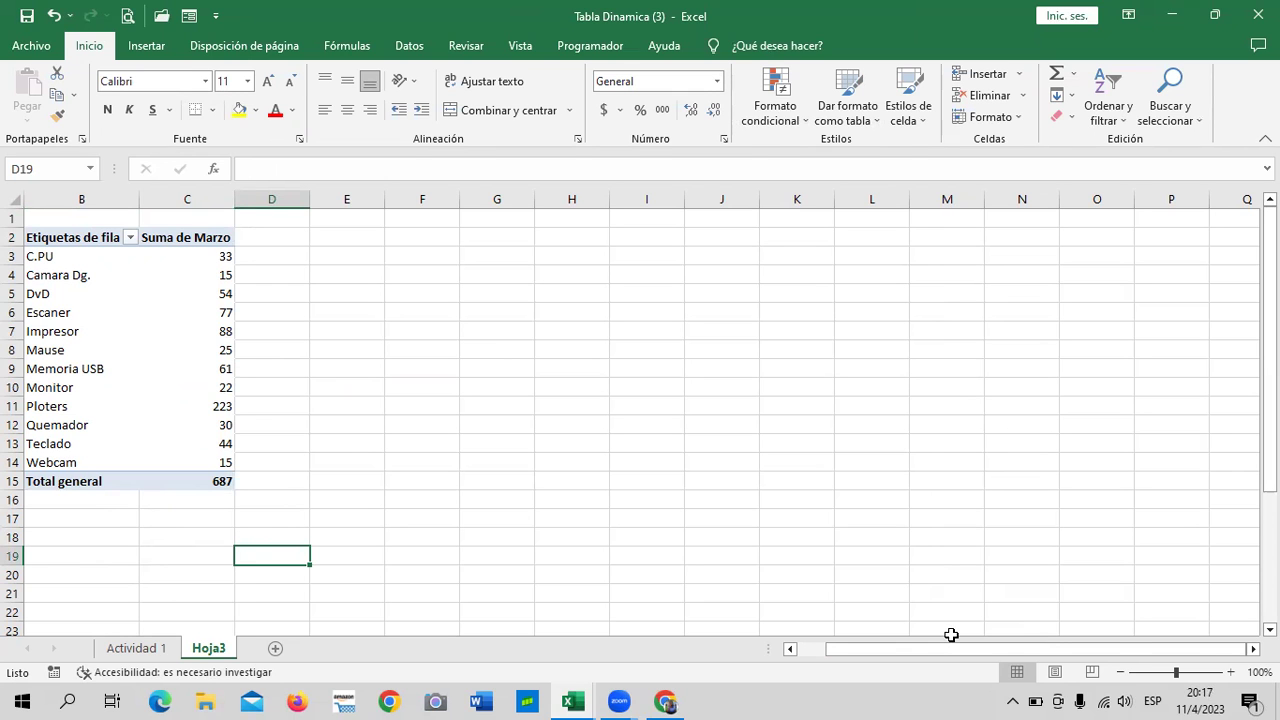
# Switch to Actividad 1 and back to Hoja3, then select the Camara Dg. and C.PU values.
pyautogui.click(146, 651)
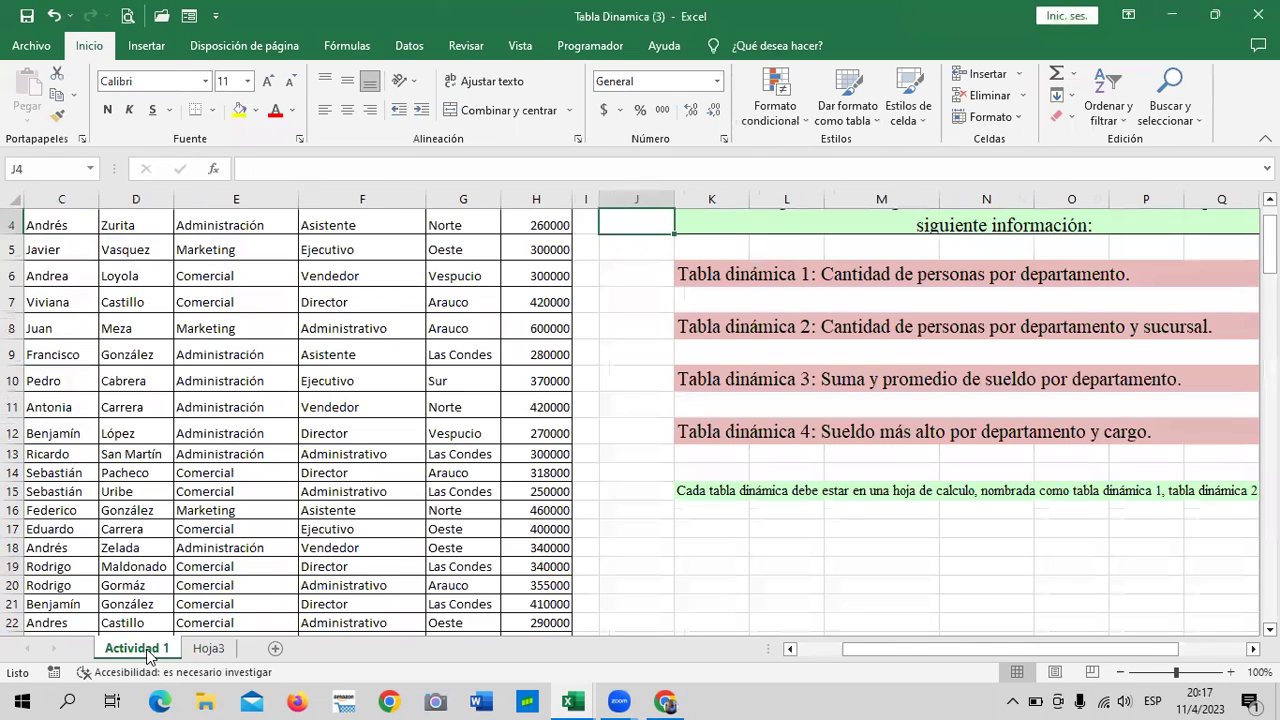
pyautogui.click(207, 650)
pyautogui.click(179, 270)
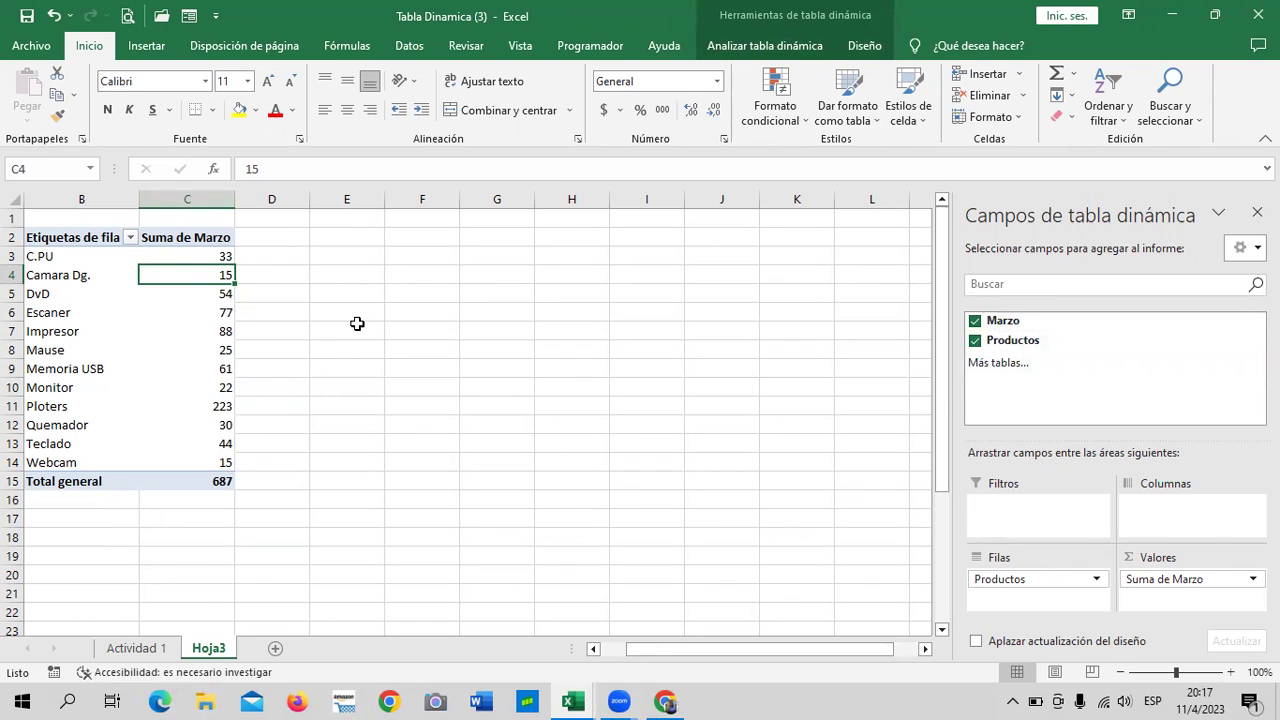
pyautogui.click(189, 254)
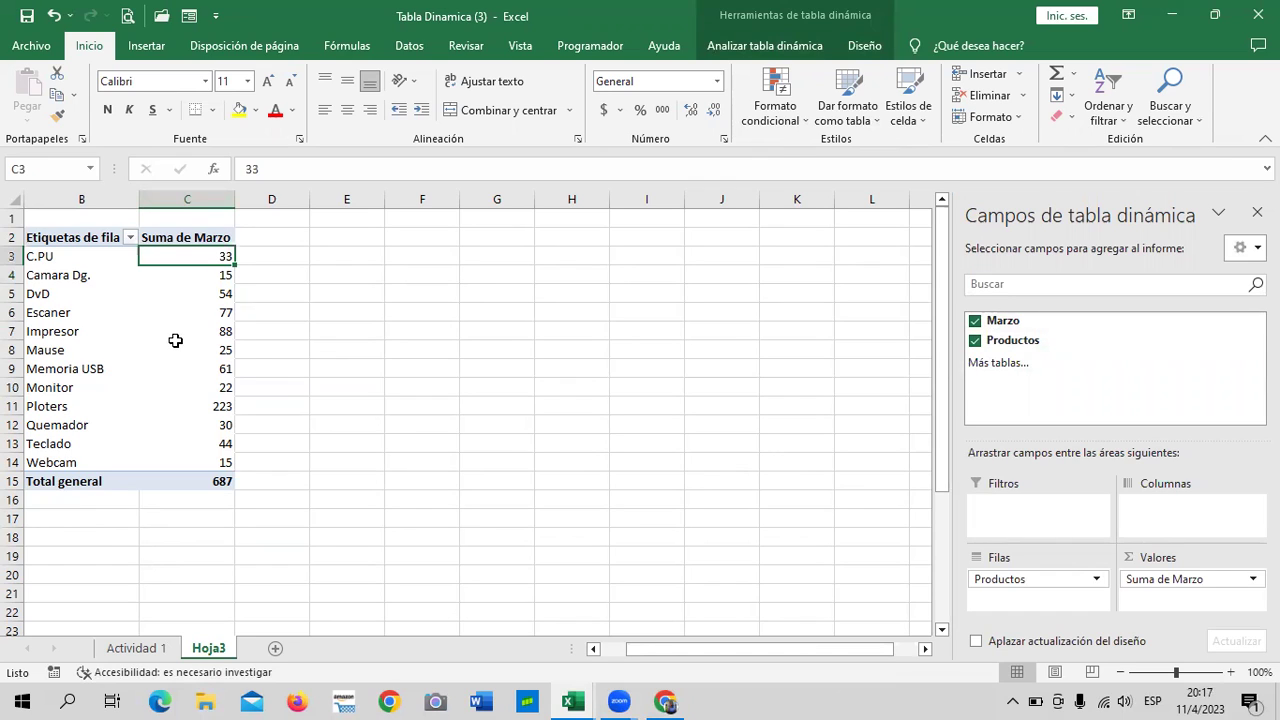
pyautogui.moveTo(1053, 321)
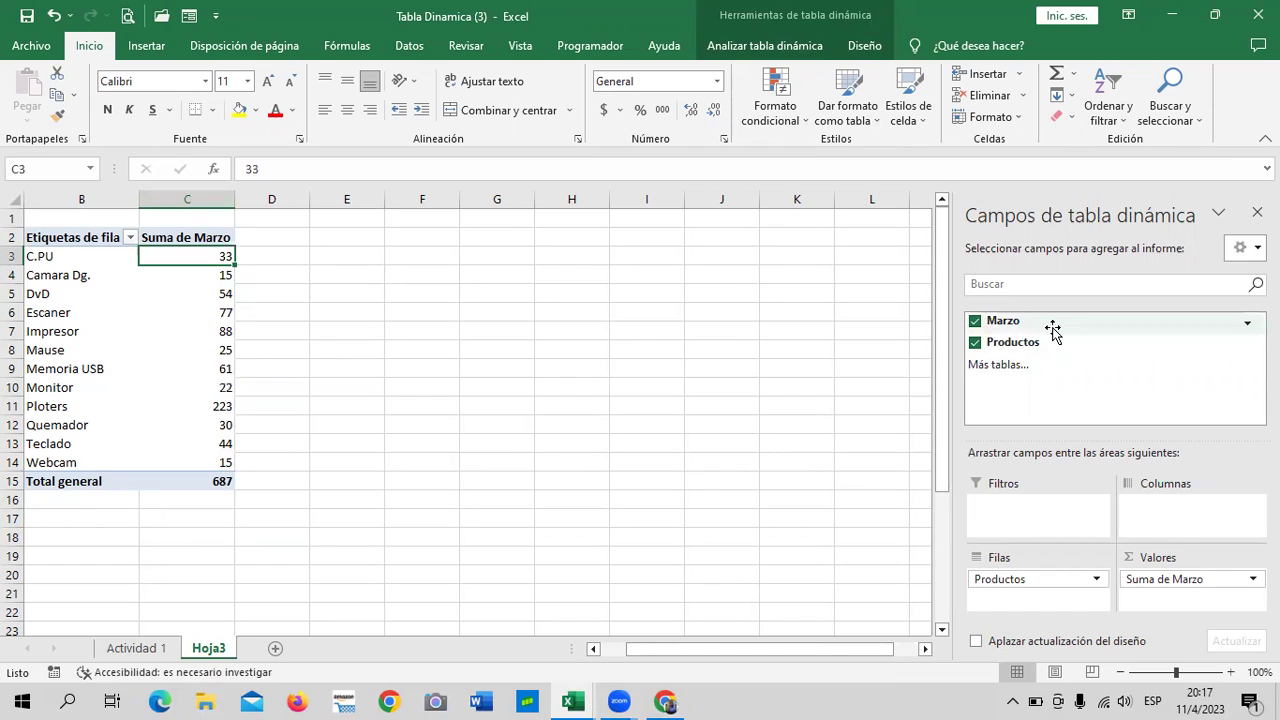
# Apply accounting dollar format to the product values from C.PU to Webcam.
pyautogui.keyDown('shift'); pyautogui.click(176, 288); pyautogui.keyUp('shift')
pyautogui.click(337, 281)
pyautogui.click(220, 258)
pyautogui.click(420, 312)
pyautogui.moveTo(200, 255); pyautogui.dragTo(211, 457)
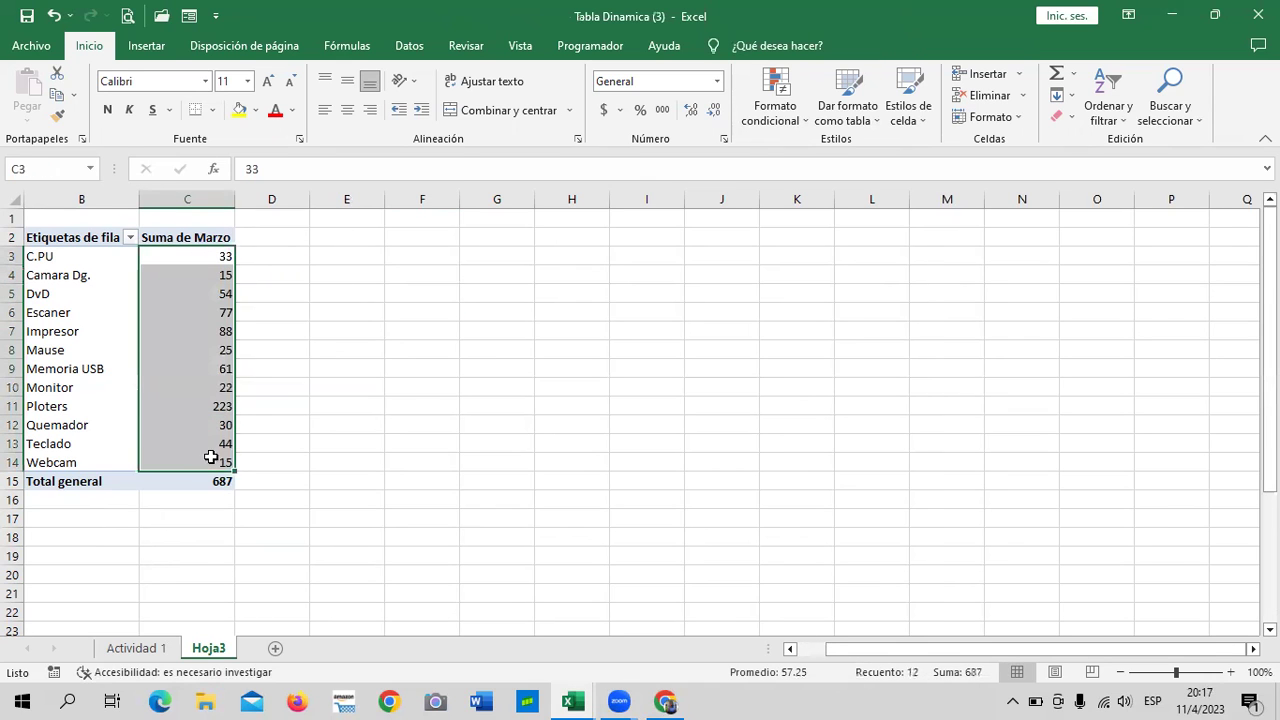
pyautogui.click(604, 112)
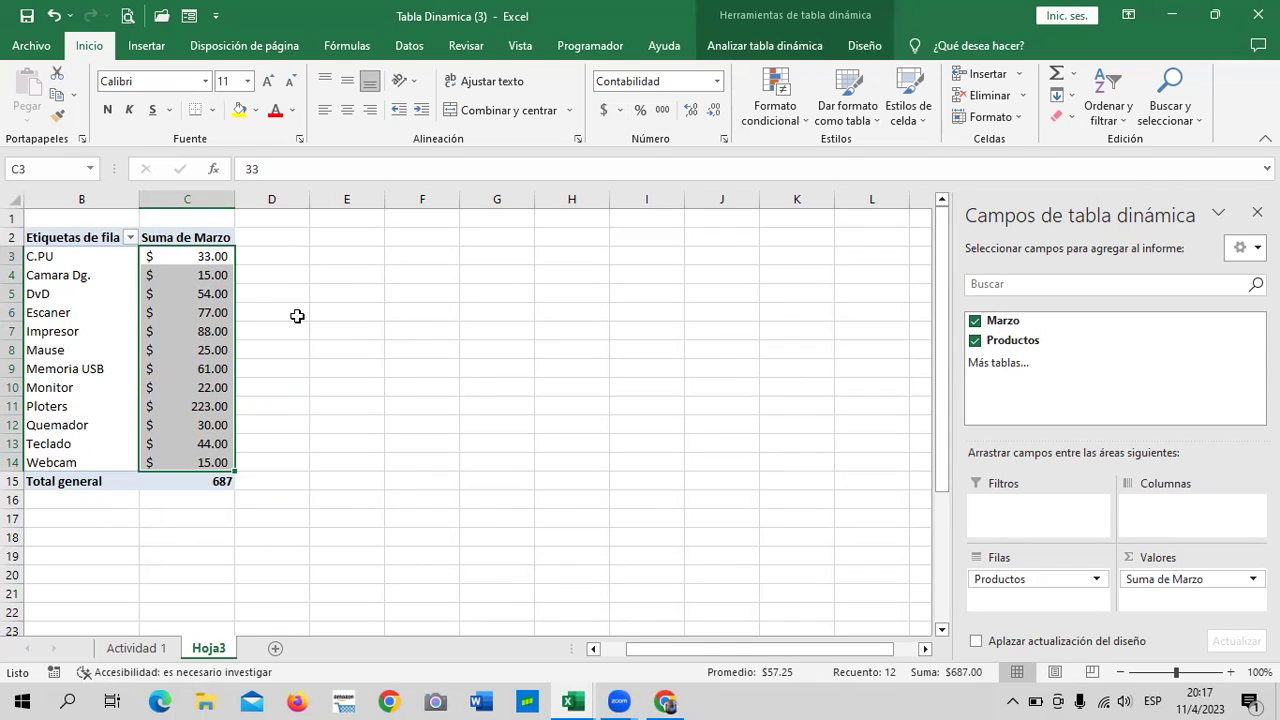
# Format the 687 grand total as accounting dollars and reselect the Suma de Marzo header.
pyautogui.click(301, 501)
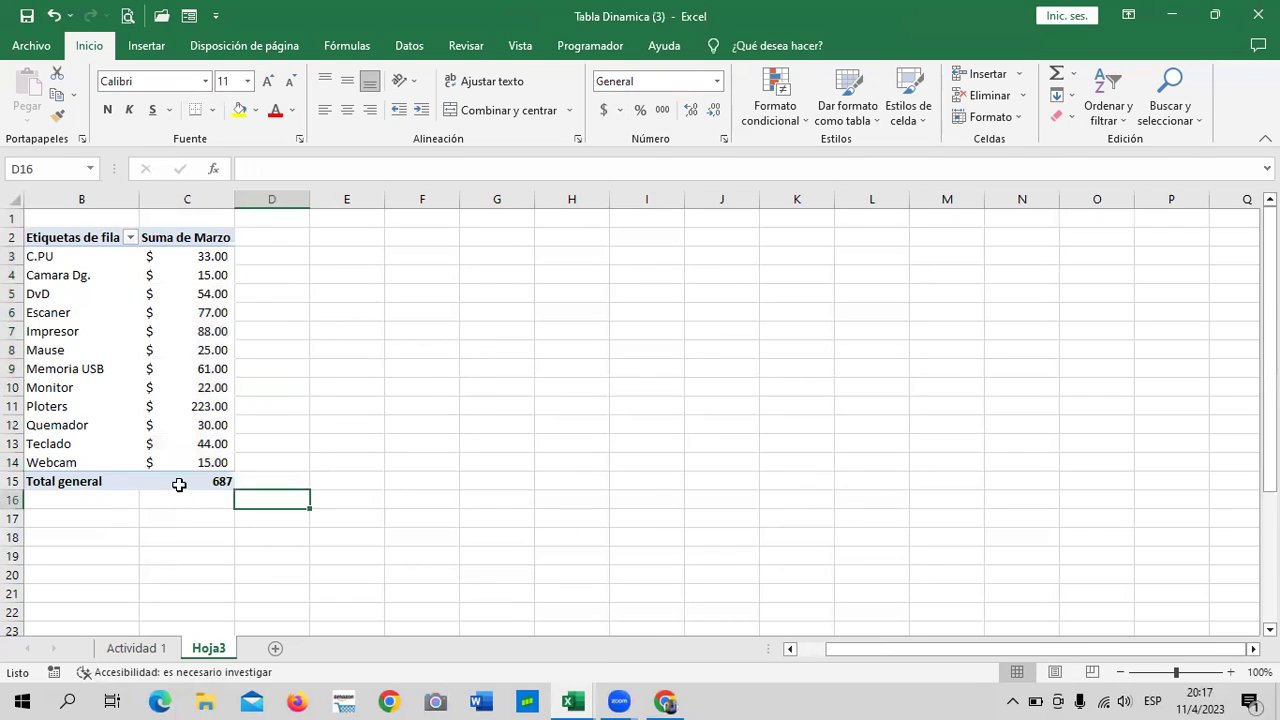
pyautogui.click(180, 482)
pyautogui.click(603, 112)
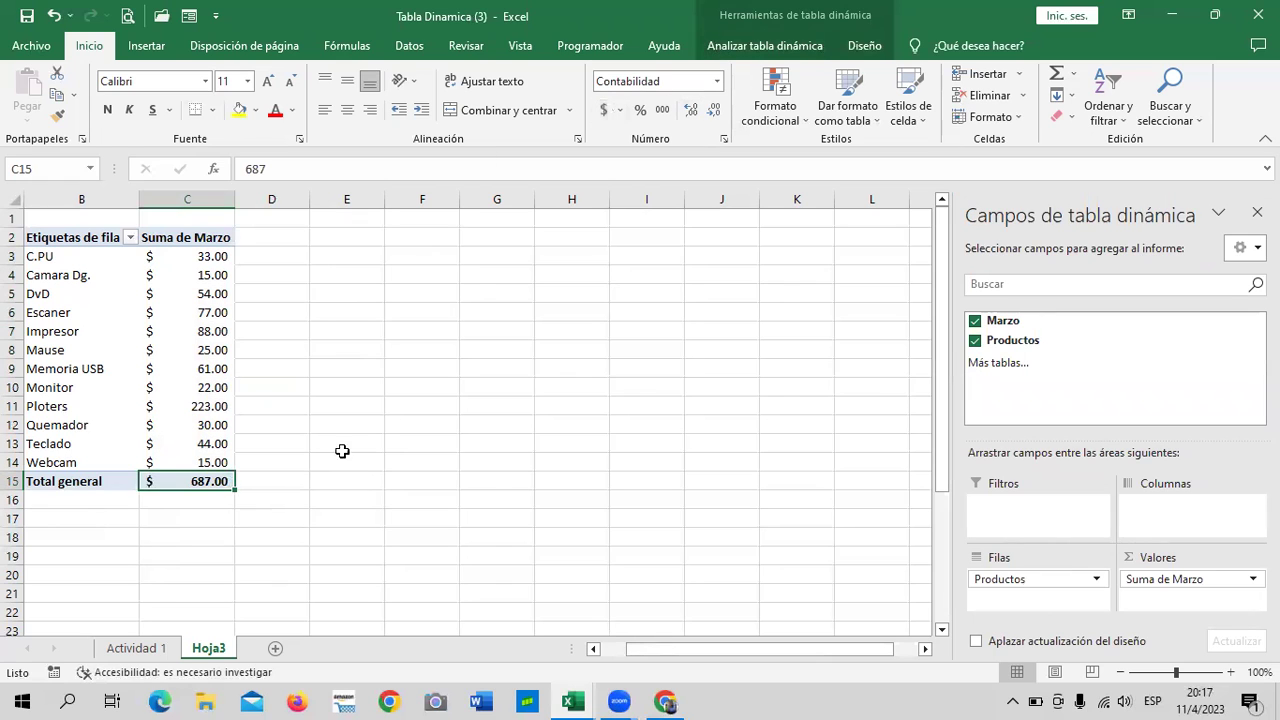
pyautogui.click(375, 424)
pyautogui.click(198, 241)
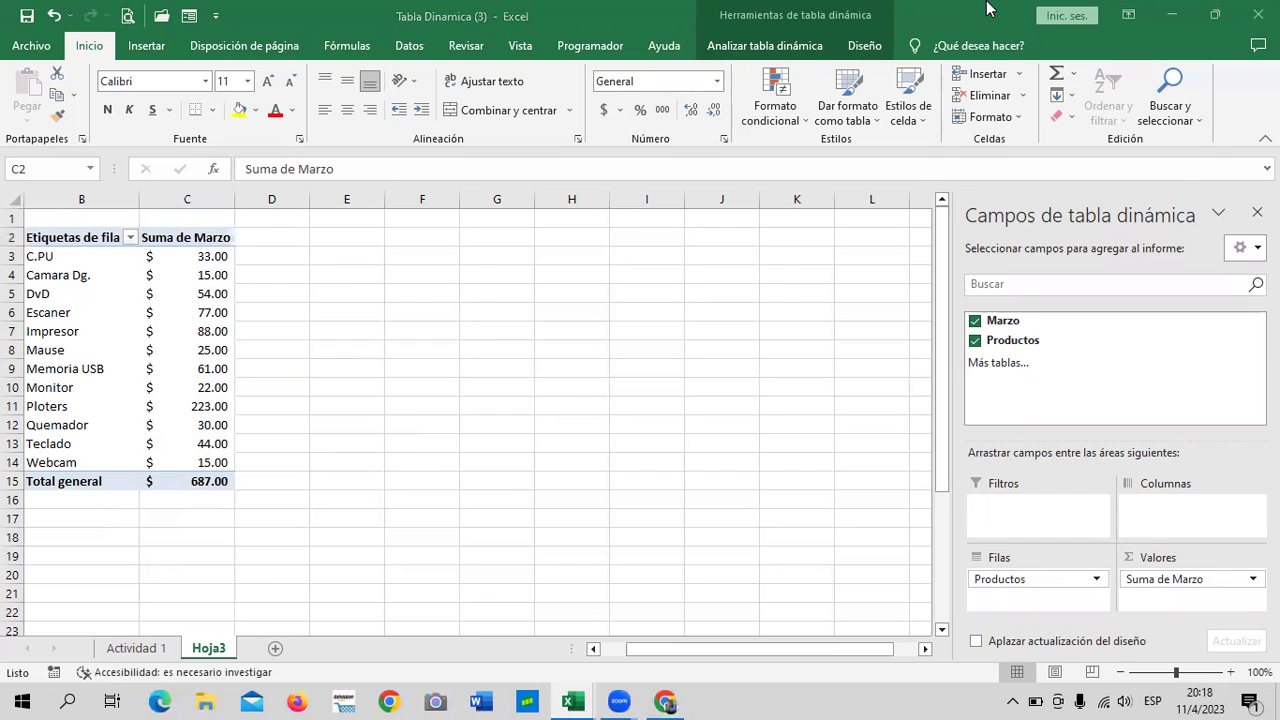
pyautogui.click(198, 238)
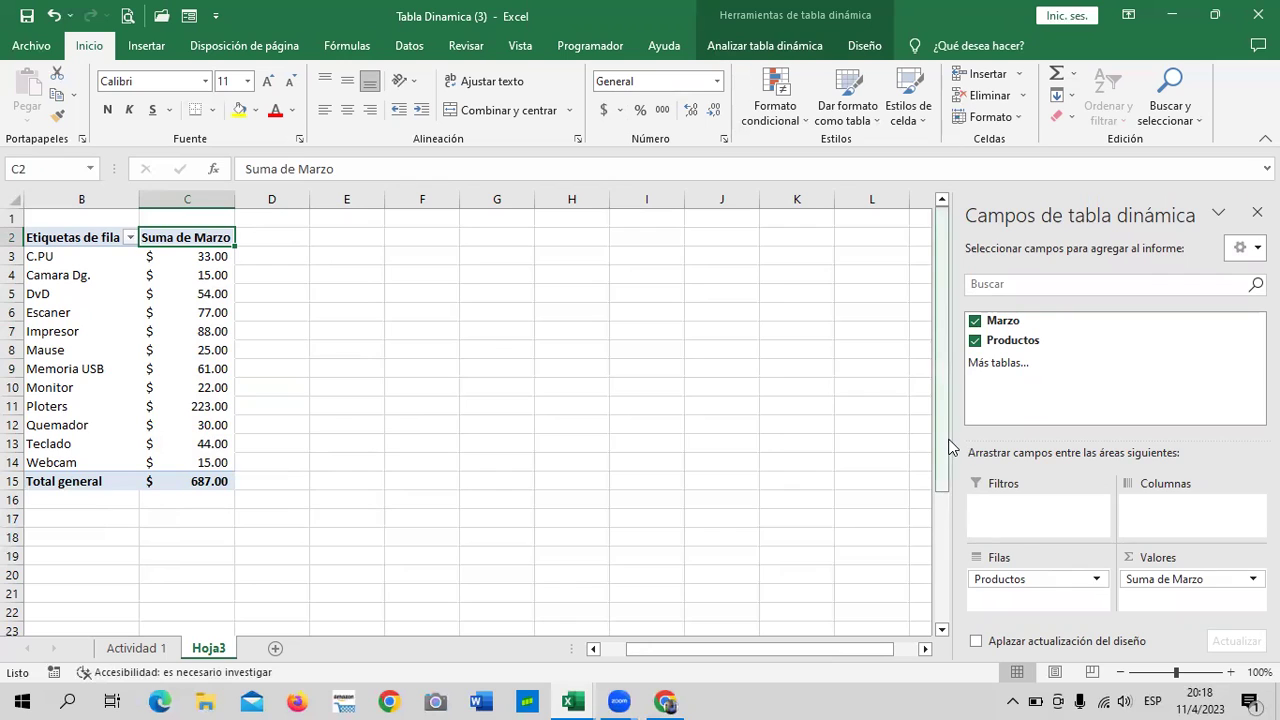
# Narrow the PivotTable Fields pane, reselect Suma de Marzo, and show the Analizar tabla dinámica tools.
pyautogui.moveTo(955, 440); pyautogui.dragTo(994, 437)
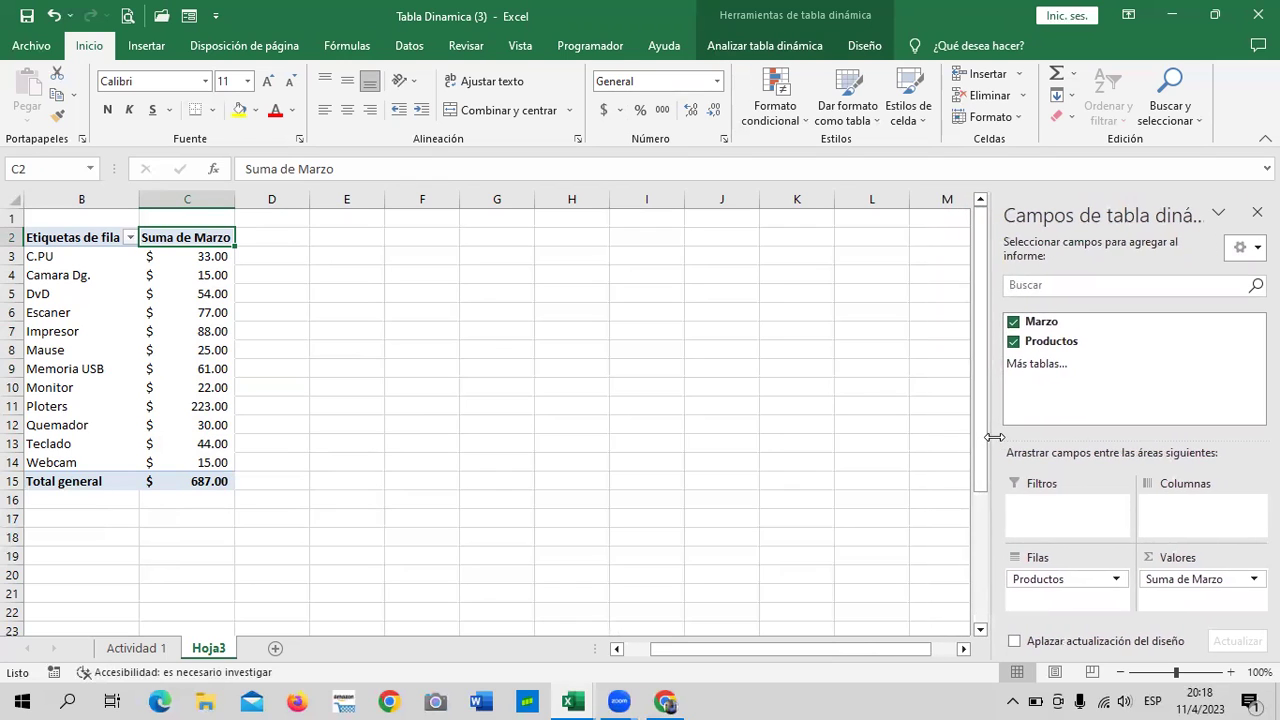
pyautogui.click(320, 295)
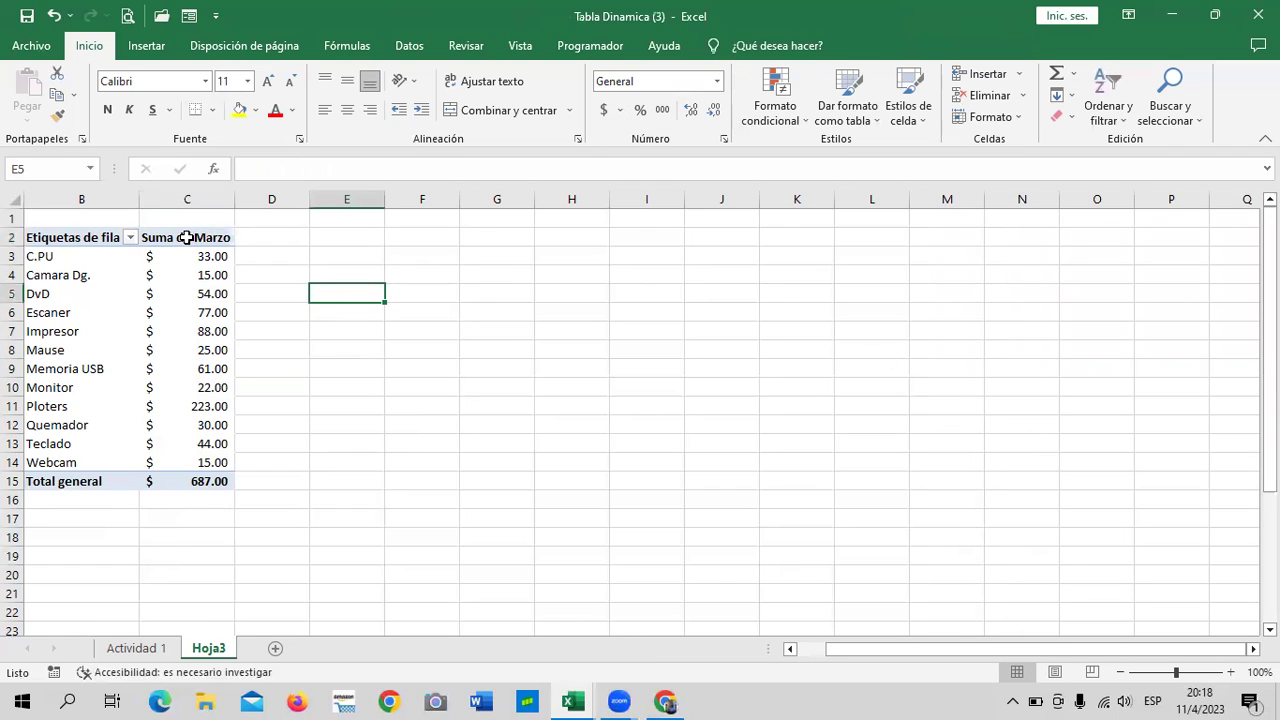
pyautogui.click(186, 237)
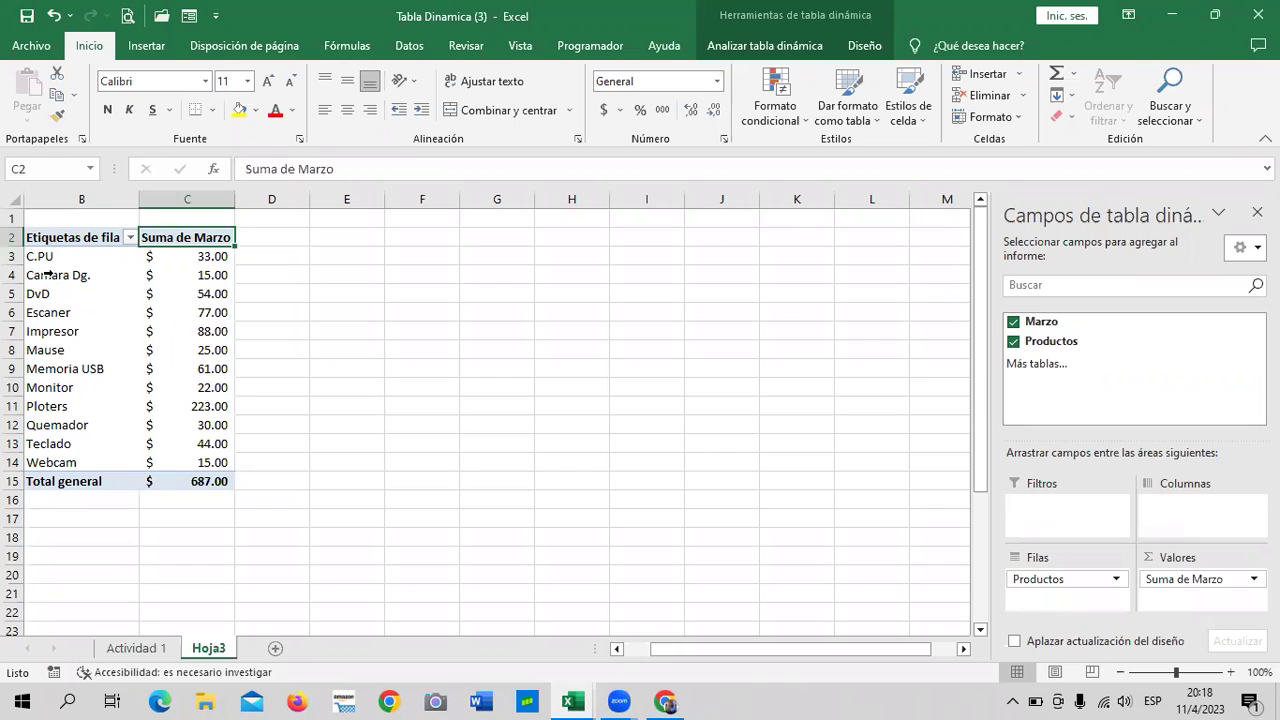
pyautogui.click(467, 695)
pyautogui.click(812, 45)
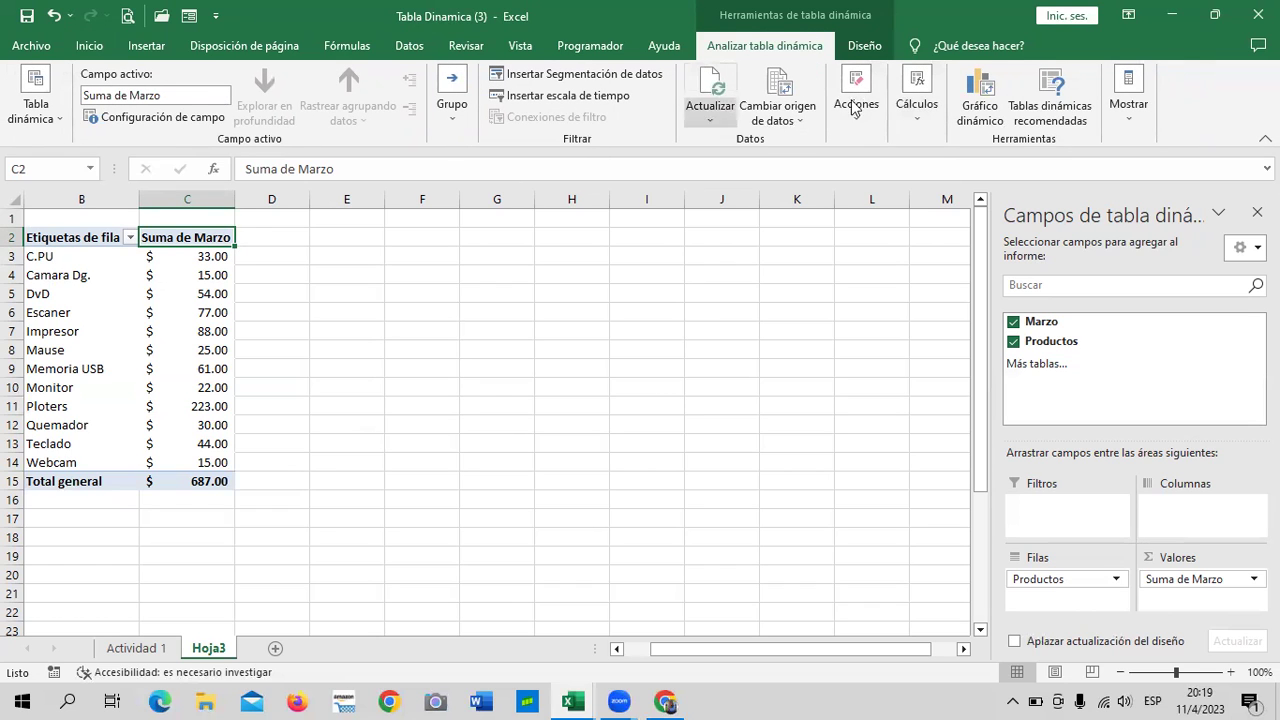
# Create a calculated field named IVA with the formula =Marzo*13%.
pyautogui.click(913, 118)
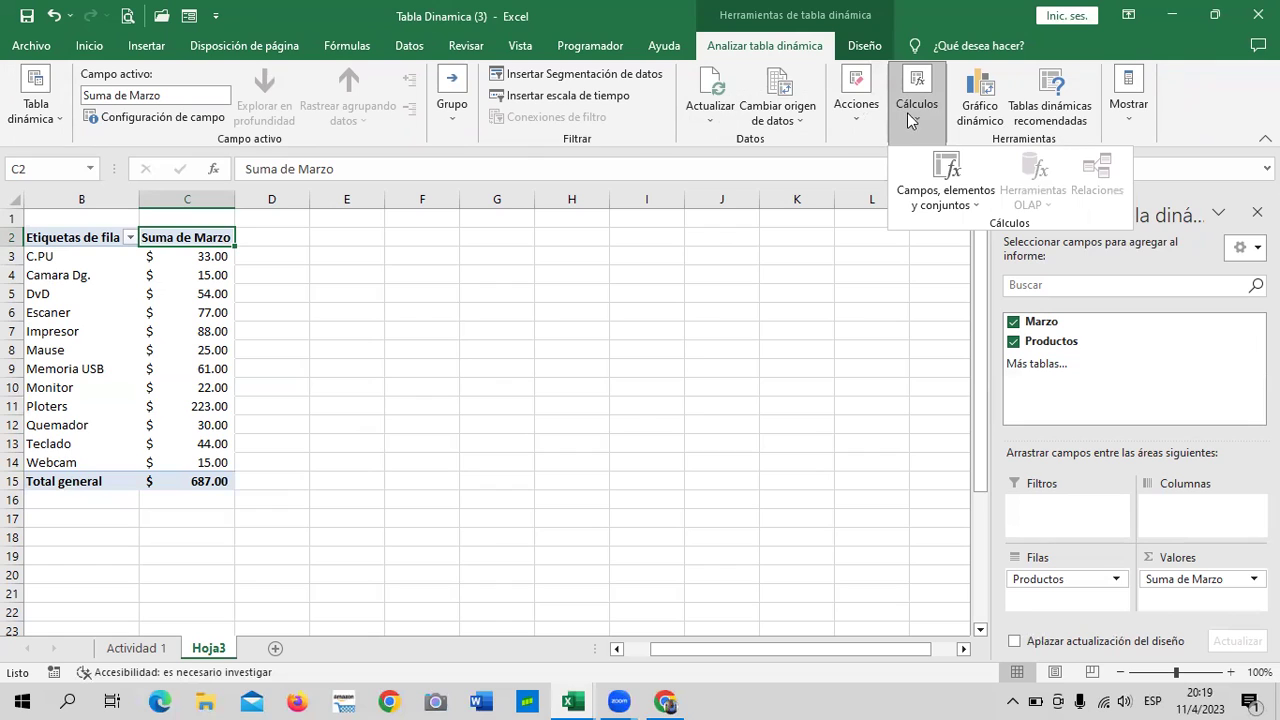
pyautogui.click(972, 208)
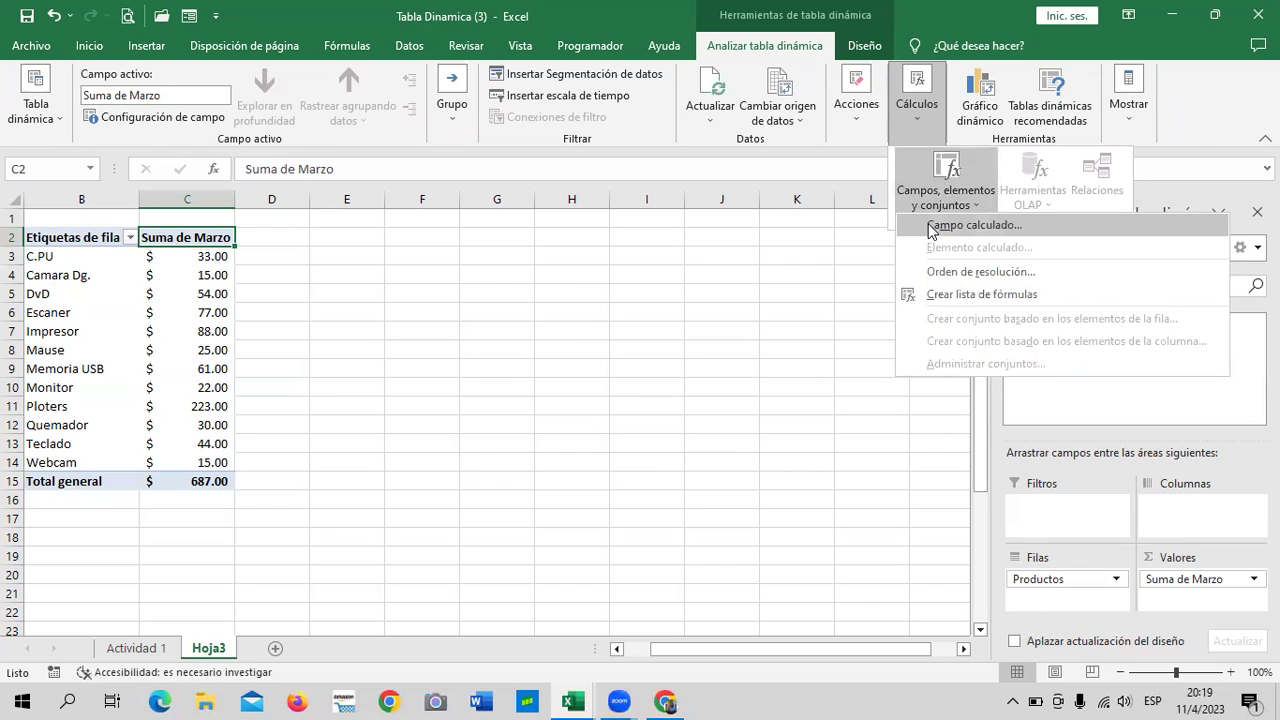
pyautogui.click(930, 226)
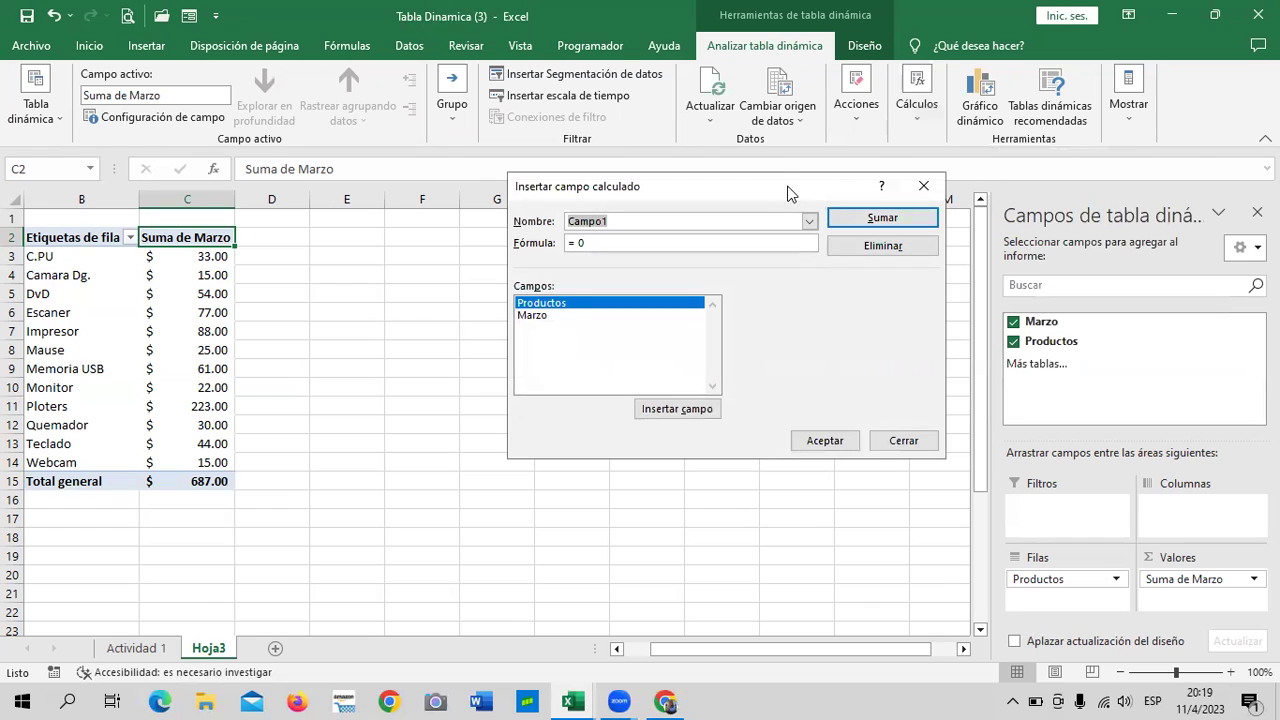
pyautogui.moveTo(776, 191); pyautogui.dragTo(729, 190)
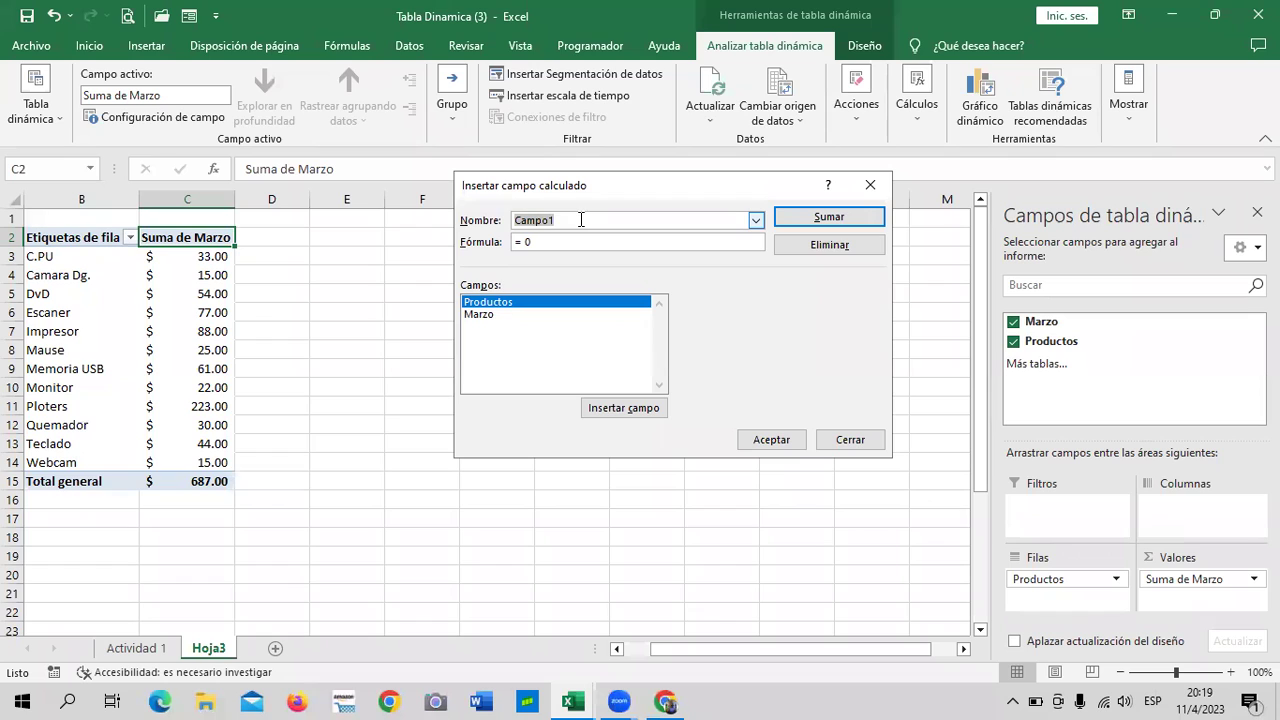
pyautogui.press('BackSpace')
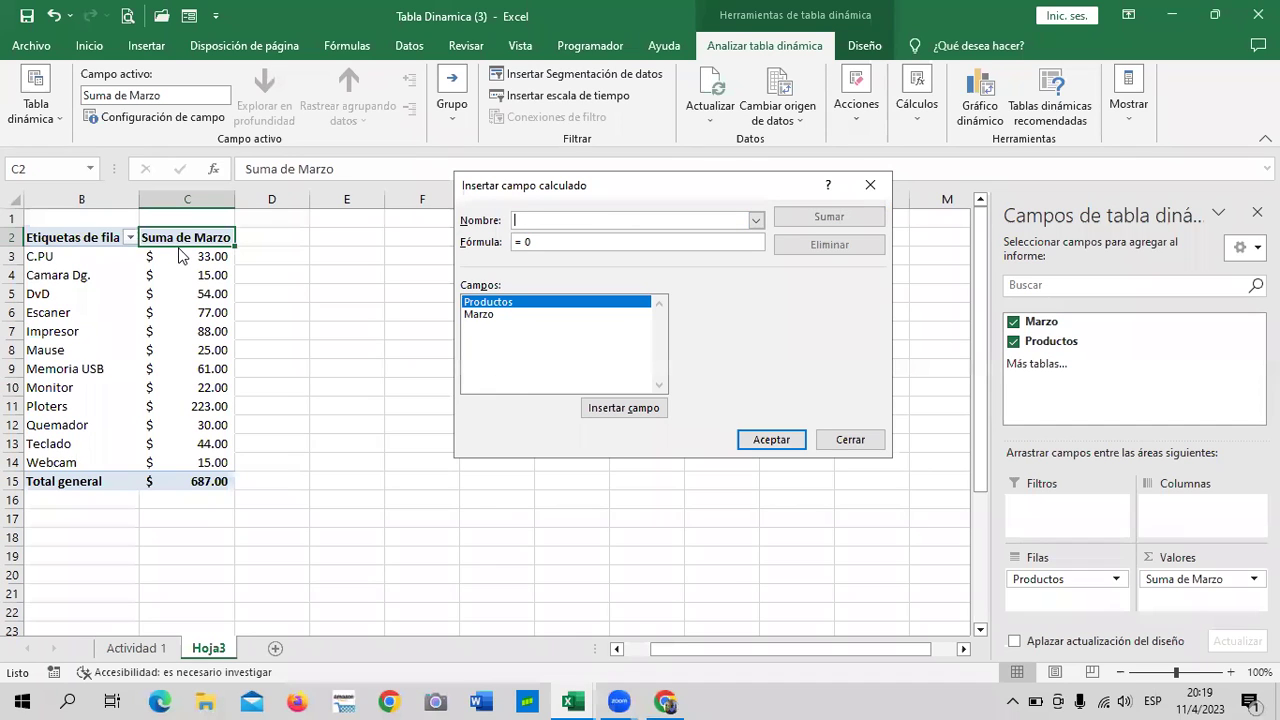
pyautogui.write('IVA')
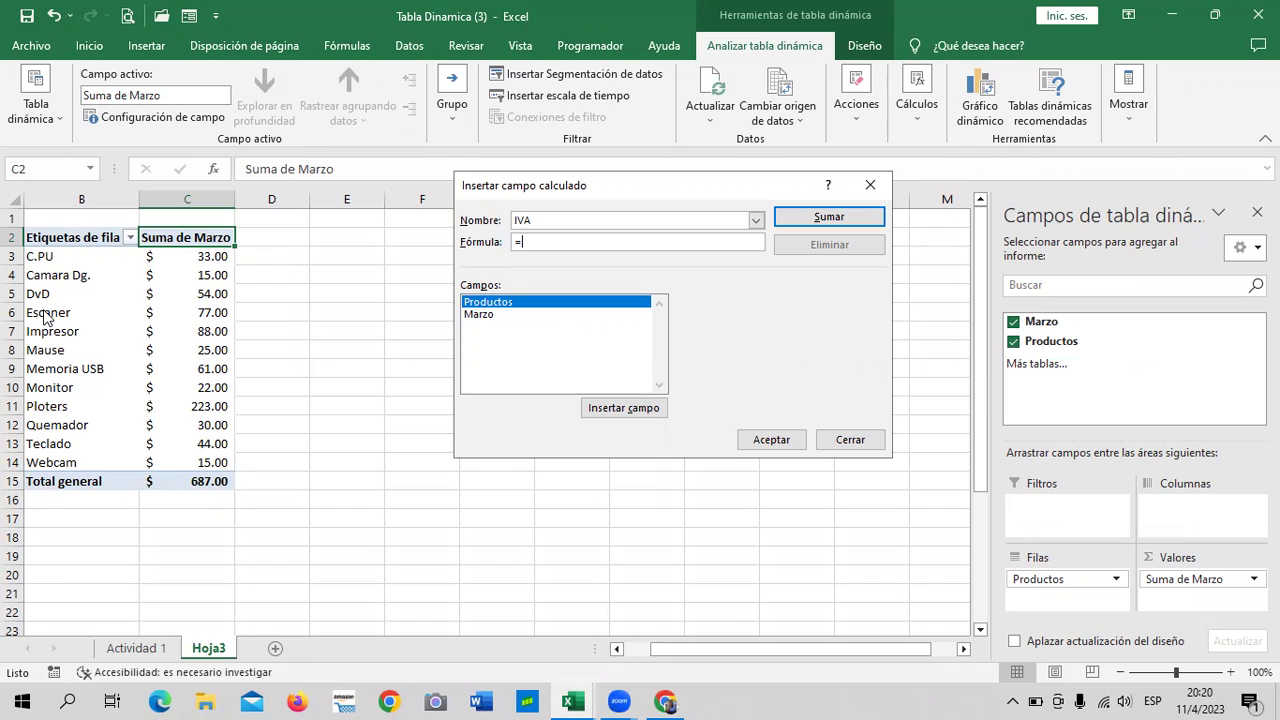
pyautogui.doubleClick(477, 314)
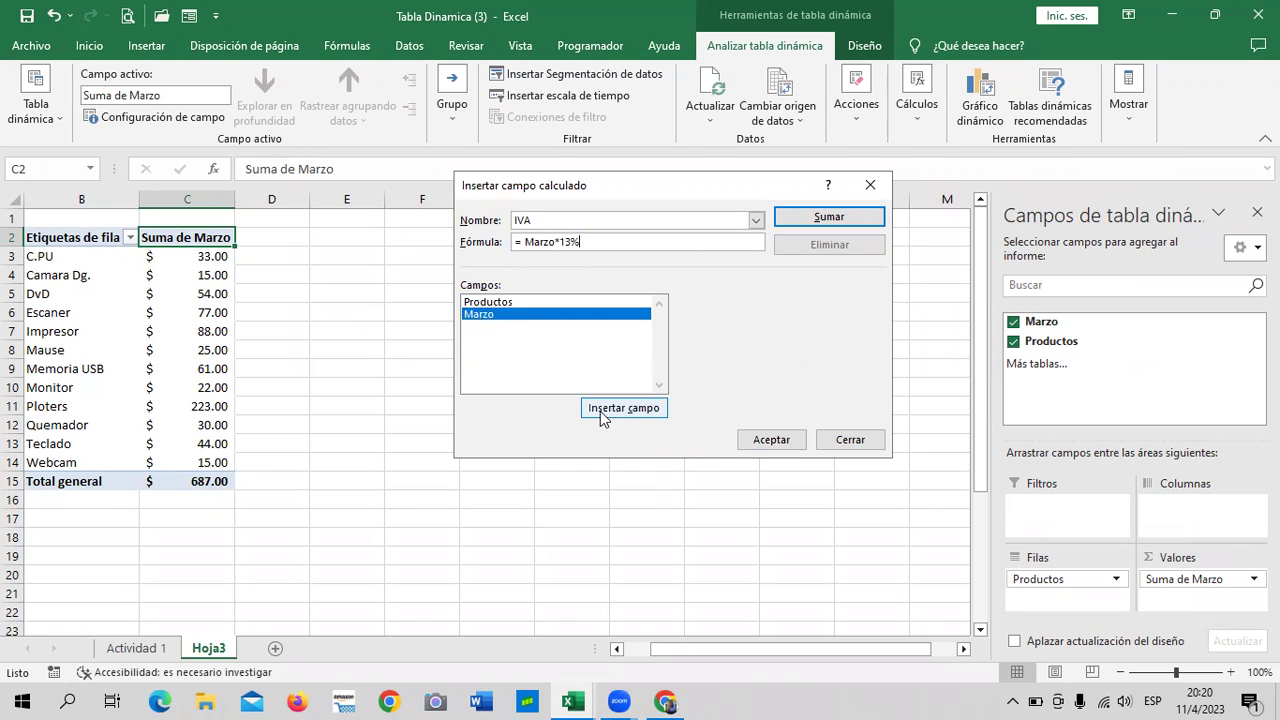
pyautogui.click(777, 440)
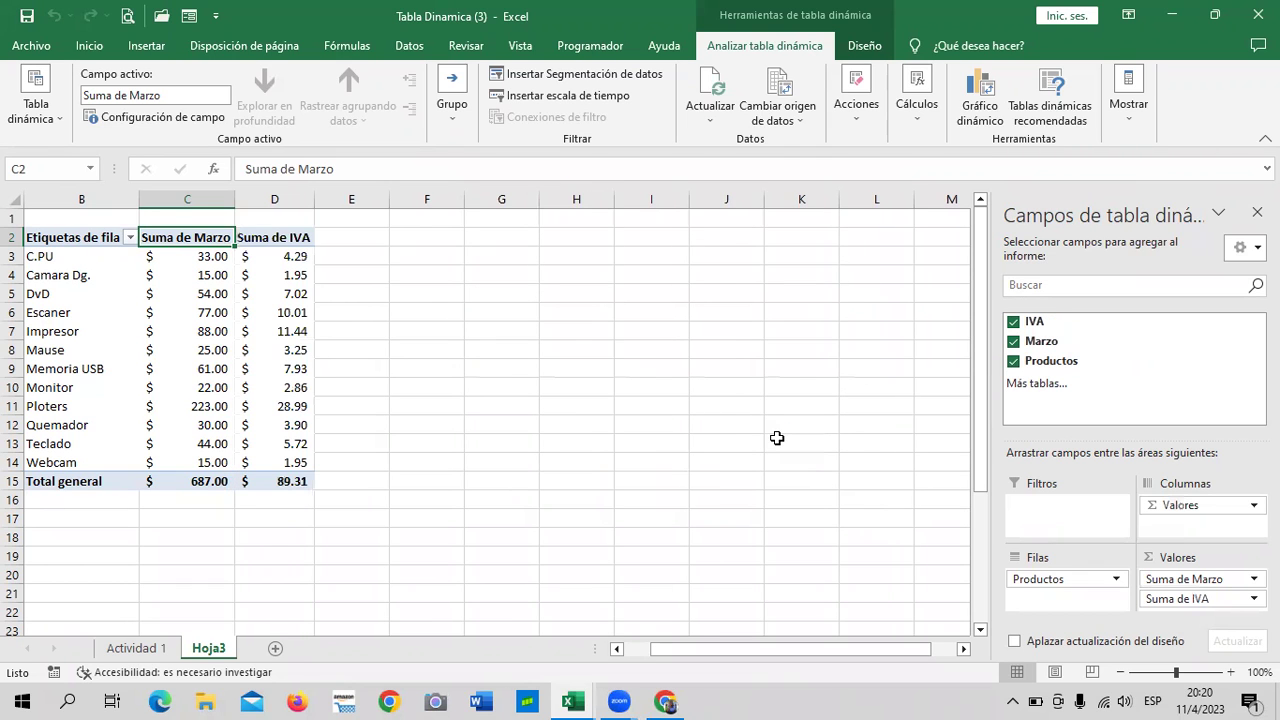
# Check the new Suma de IVA column, including the IVA value for C.PU.
pyautogui.click(752, 401)
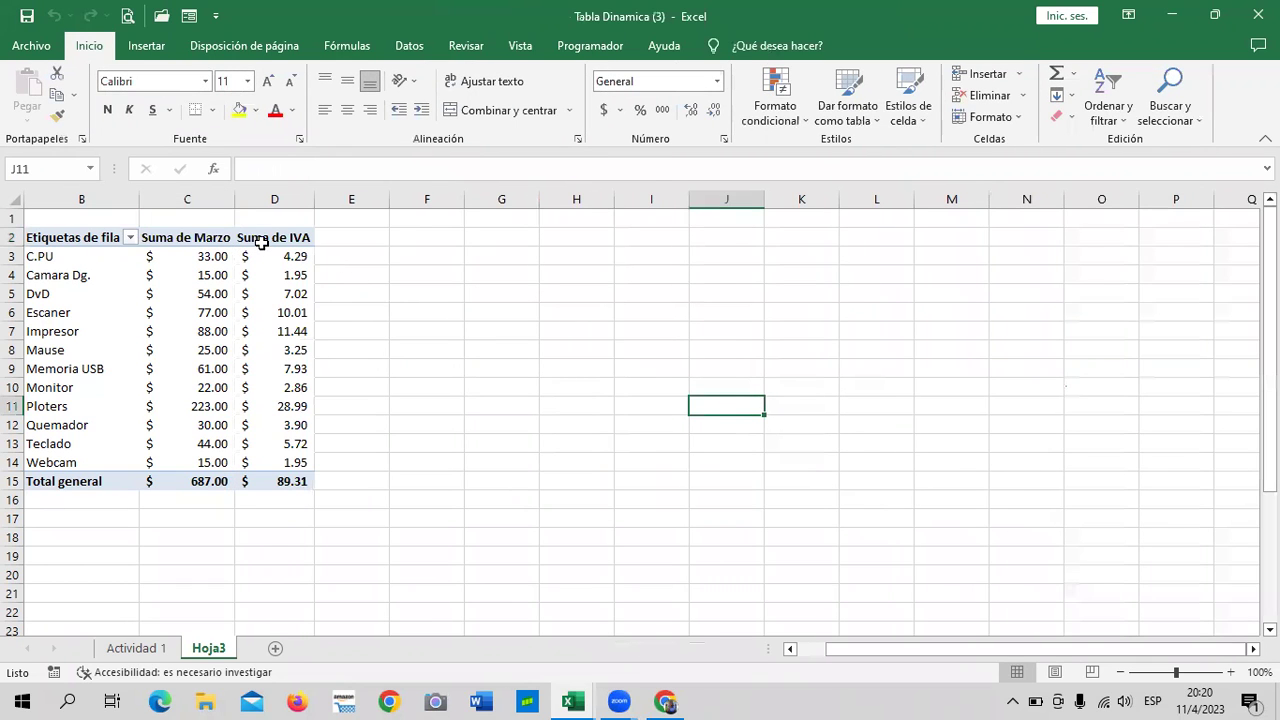
pyautogui.click(260, 240)
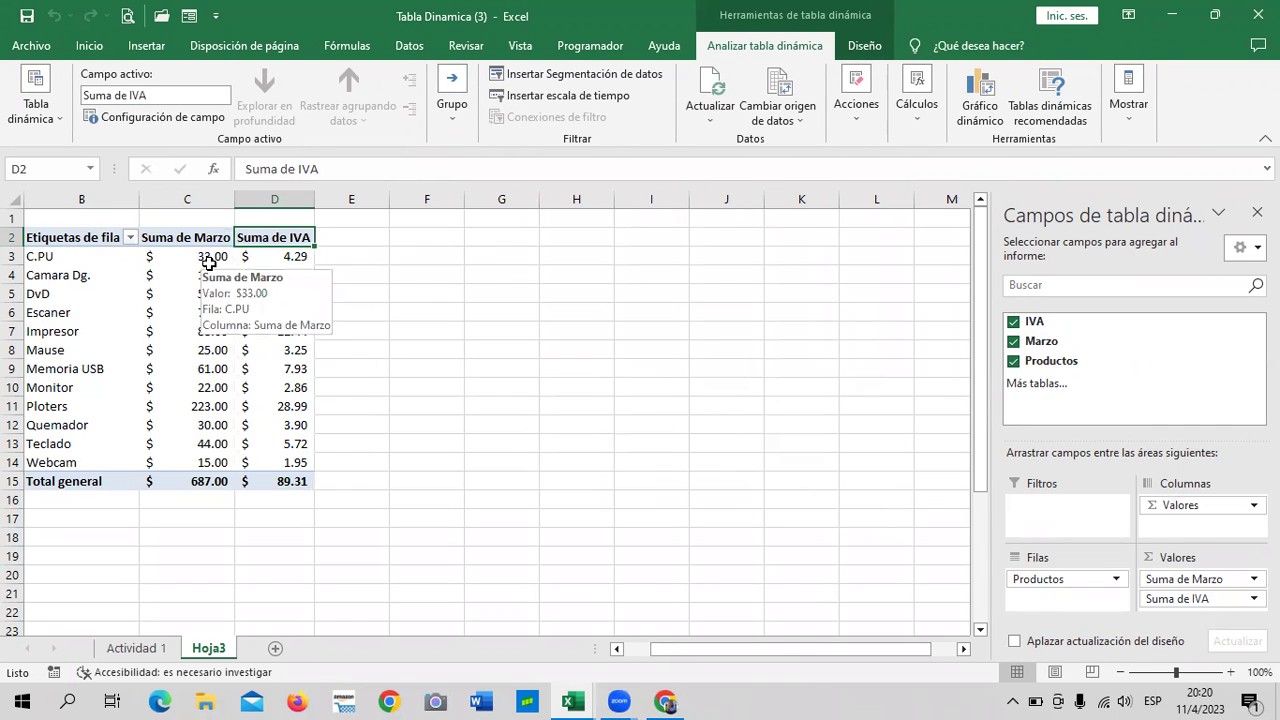
pyautogui.click(292, 258)
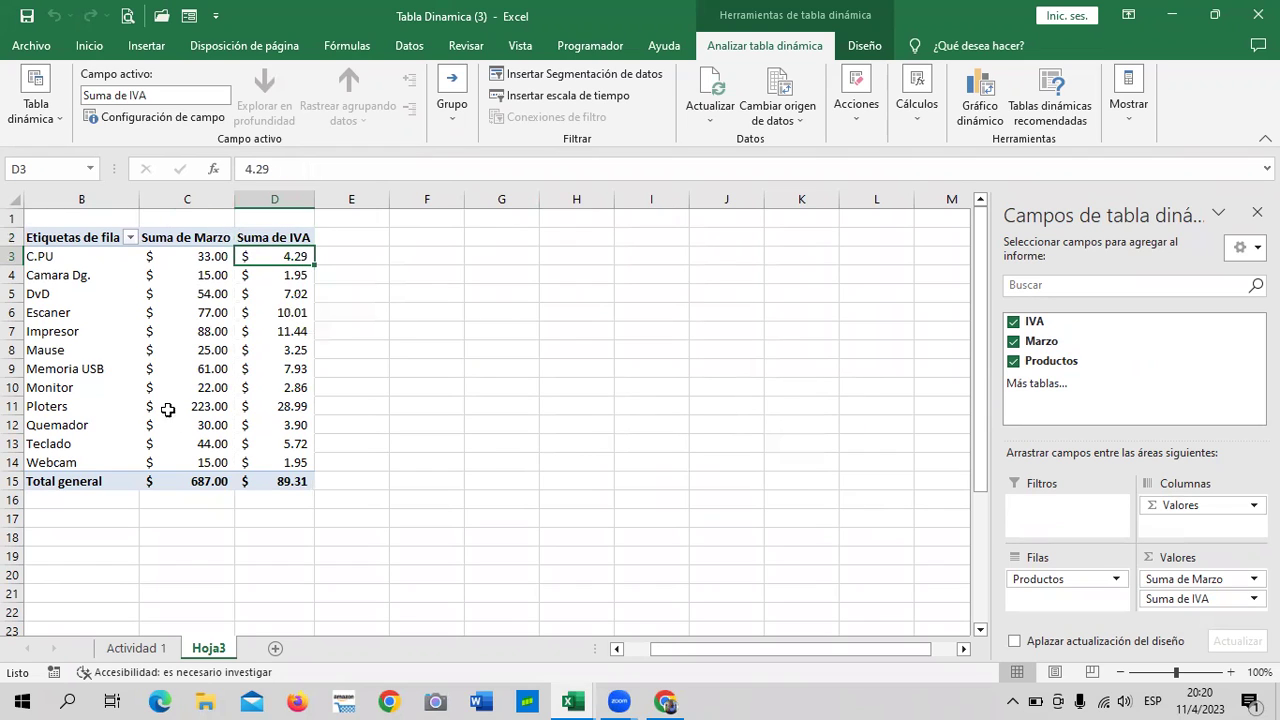
pyautogui.moveTo(147, 352)
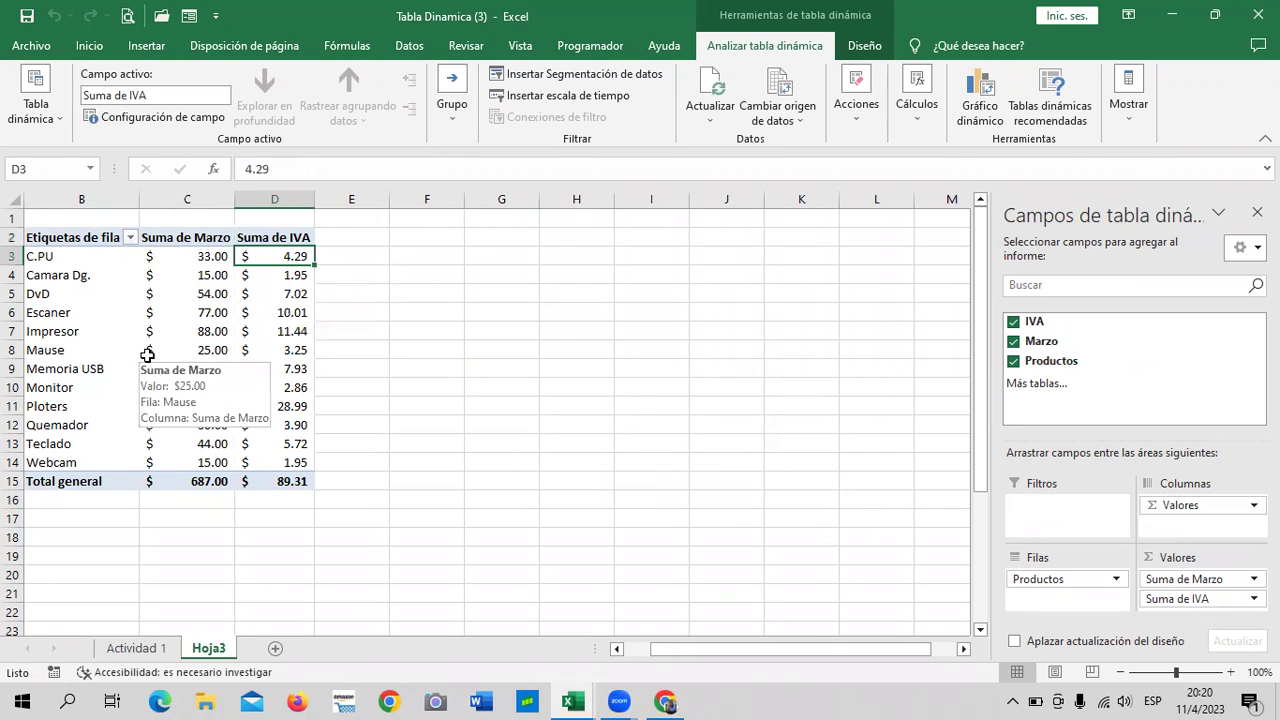
pyautogui.click(434, 355)
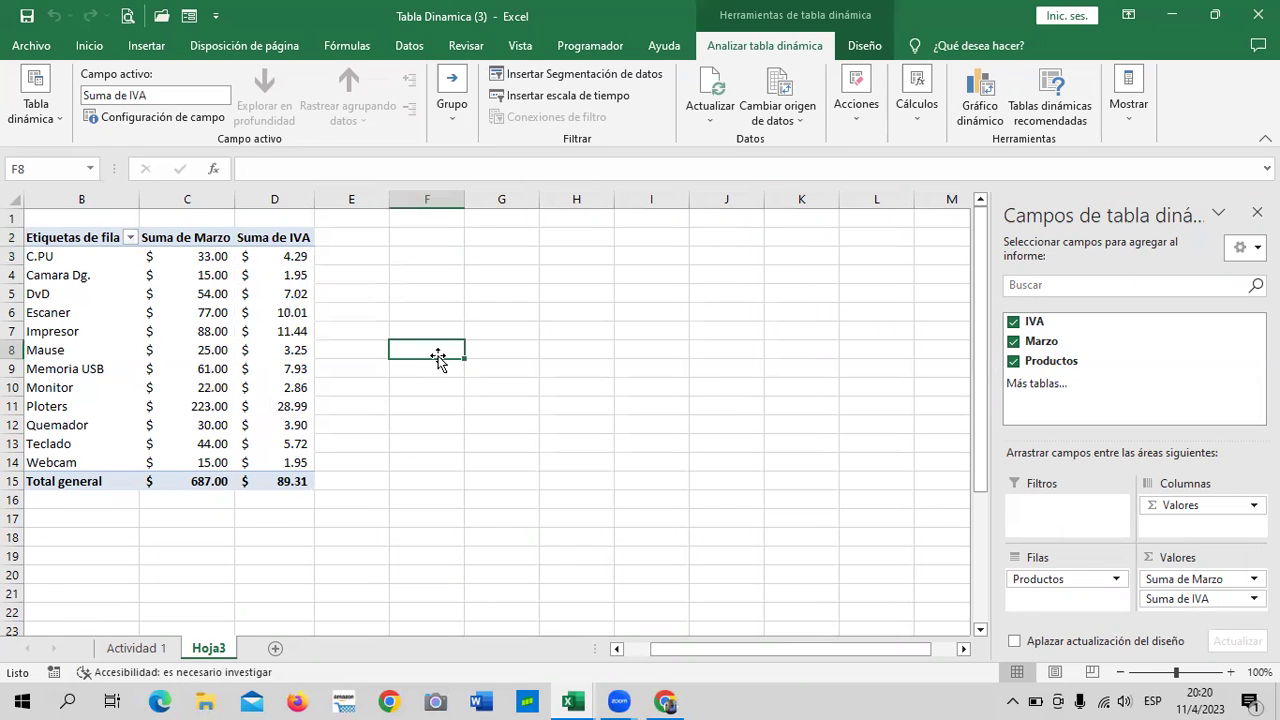
pyautogui.click(292, 237)
# Open Configuración de campo de valor for the Suma de Marzo field.
pyautogui.click(215, 240)
pyautogui.click(285, 242)
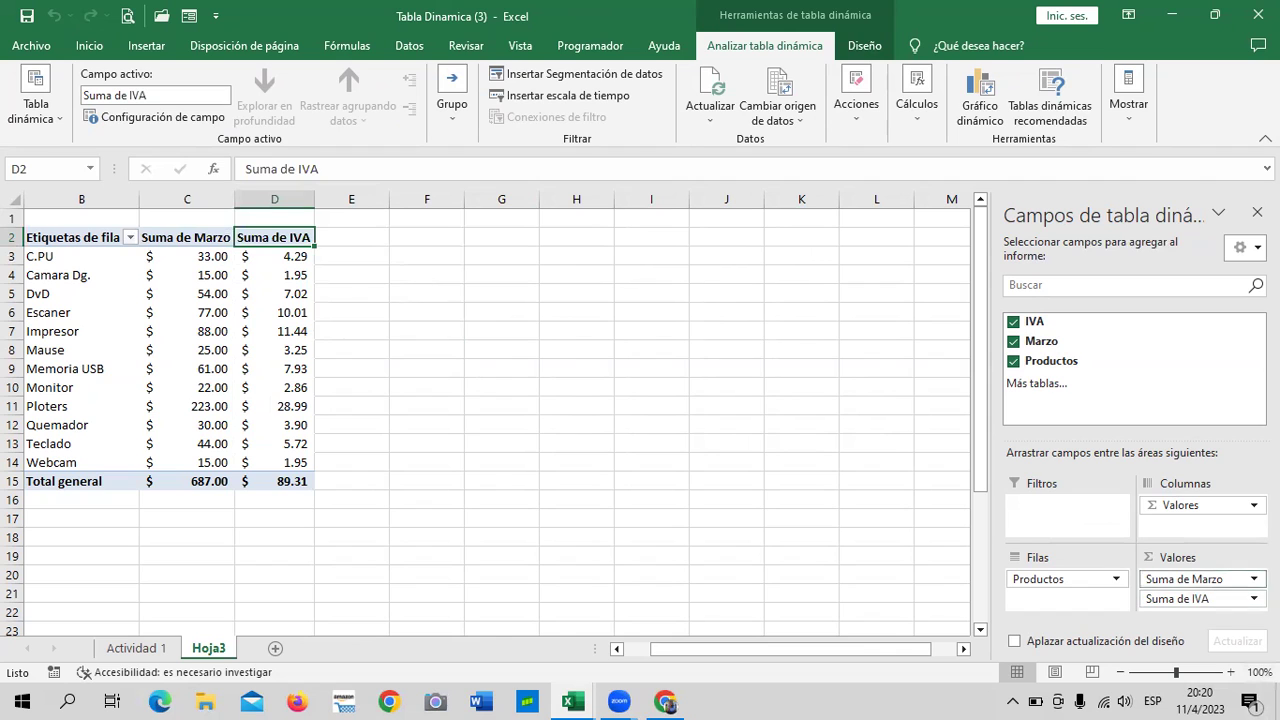
pyautogui.click(1252, 579)
pyautogui.click(1155, 557)
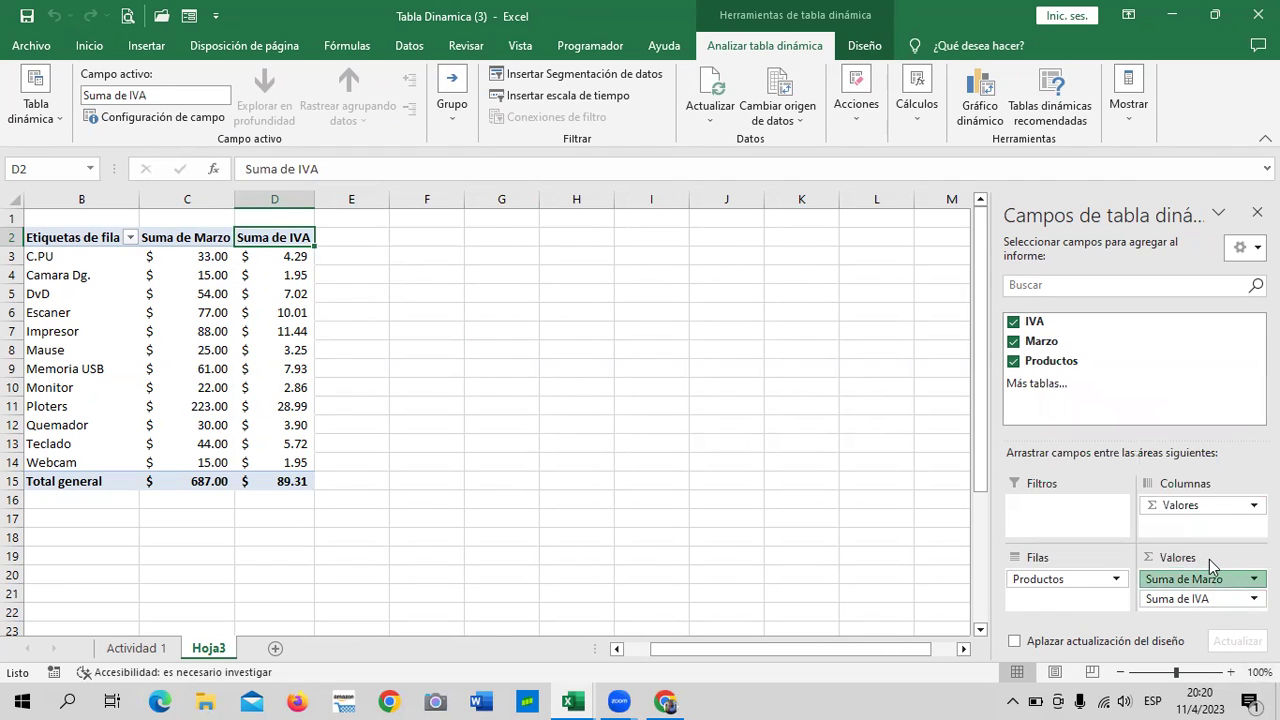
# Rename the Suma de Marzo value column to PRECIO.
pyautogui.click(722, 230)
pyautogui.press('BackSpace')
pyautogui.press('BackSpace')
pyautogui.press('BackSpace')
pyautogui.press('BackSpace')
pyautogui.press('BackSpace')
pyautogui.press('BackSpace')
pyautogui.press('BackSpace')
pyautogui.write('P')
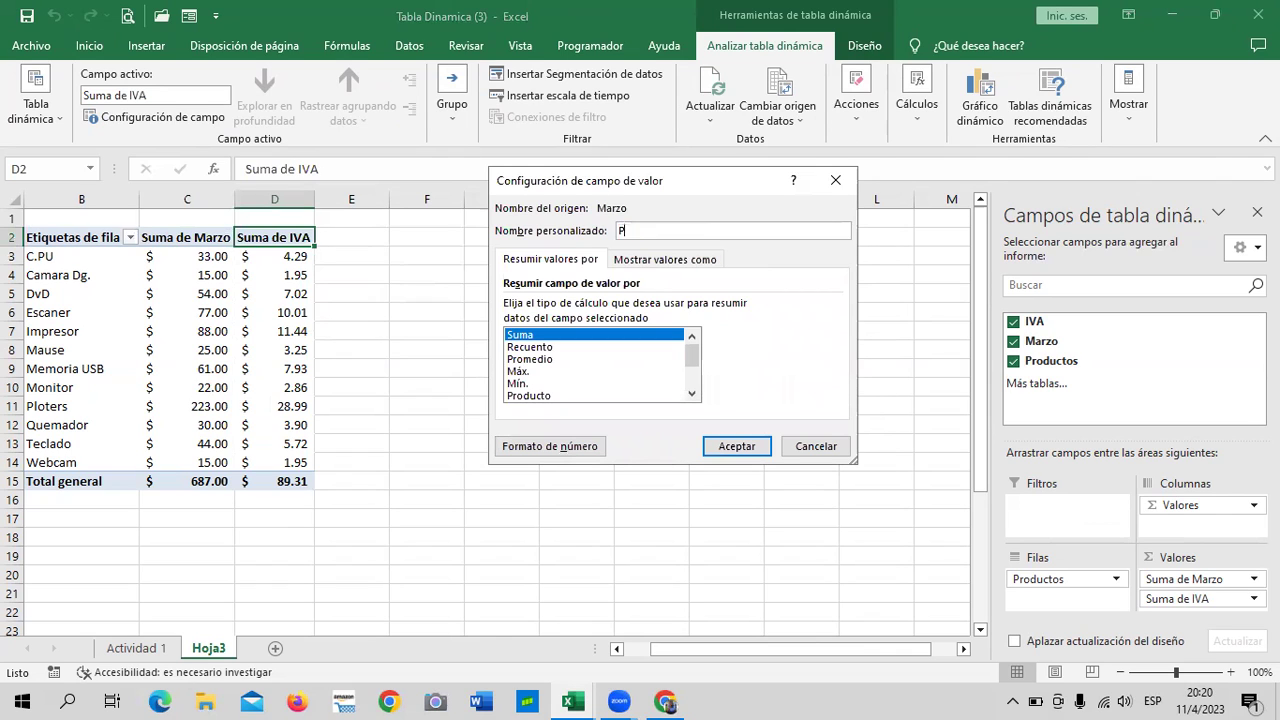
pyautogui.write('RECIO')
pyautogui.click(736, 447)
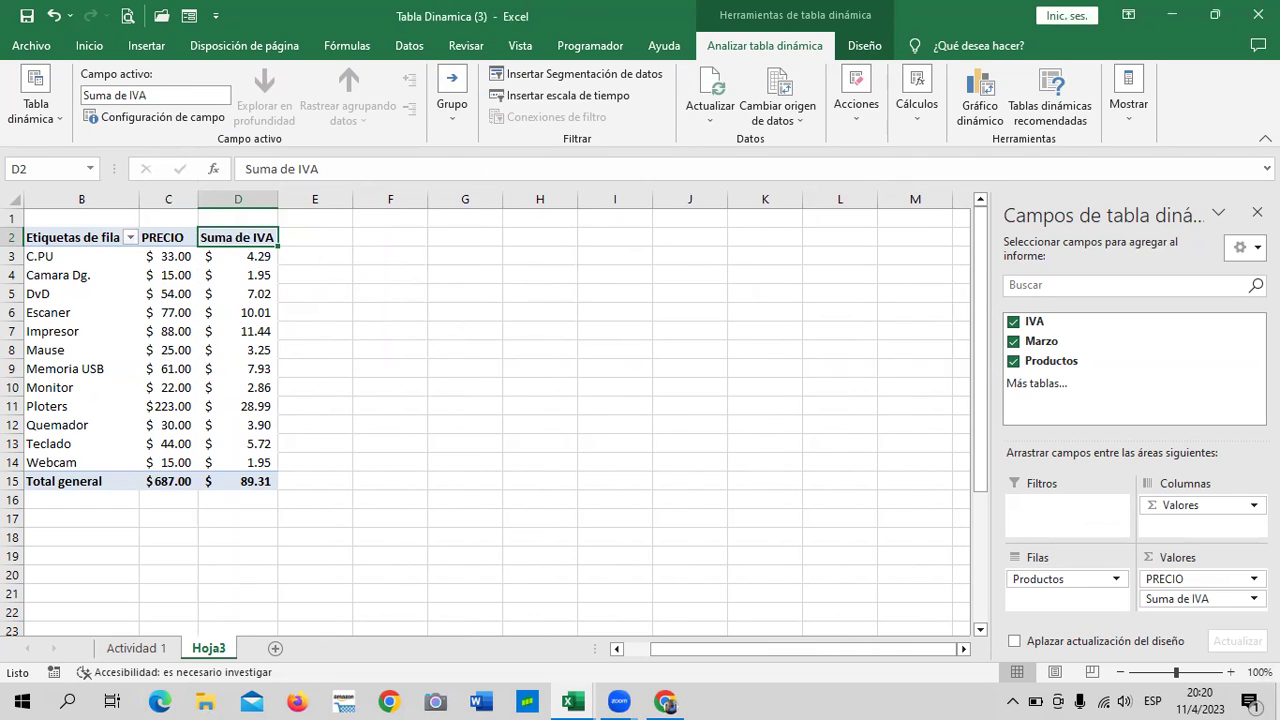
# Try renaming Suma de IVA to IVA, dismiss the duplicate-name warnings and cancel.
pyautogui.click(1224, 598)
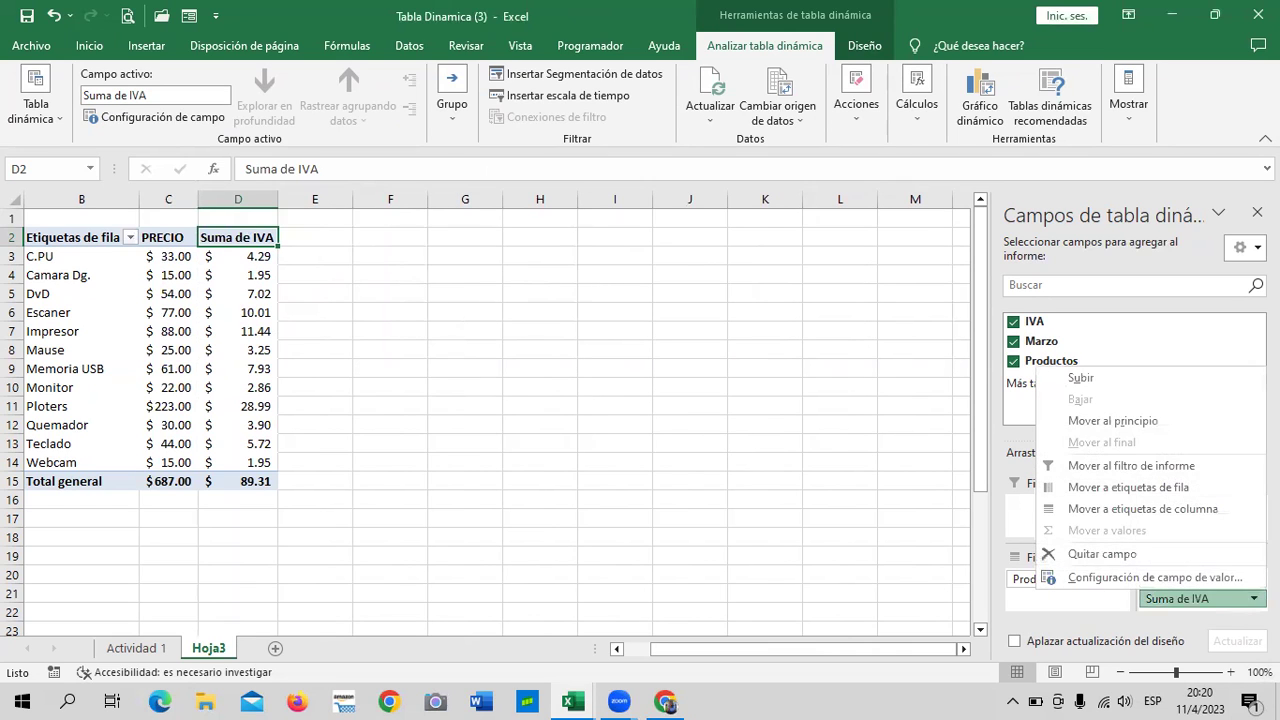
pyautogui.click(1213, 578)
pyautogui.click(657, 230)
pyautogui.press('BackSpace')
pyautogui.press('BackSpace')
pyautogui.press('BackSpace')
pyautogui.press('BackSpace')
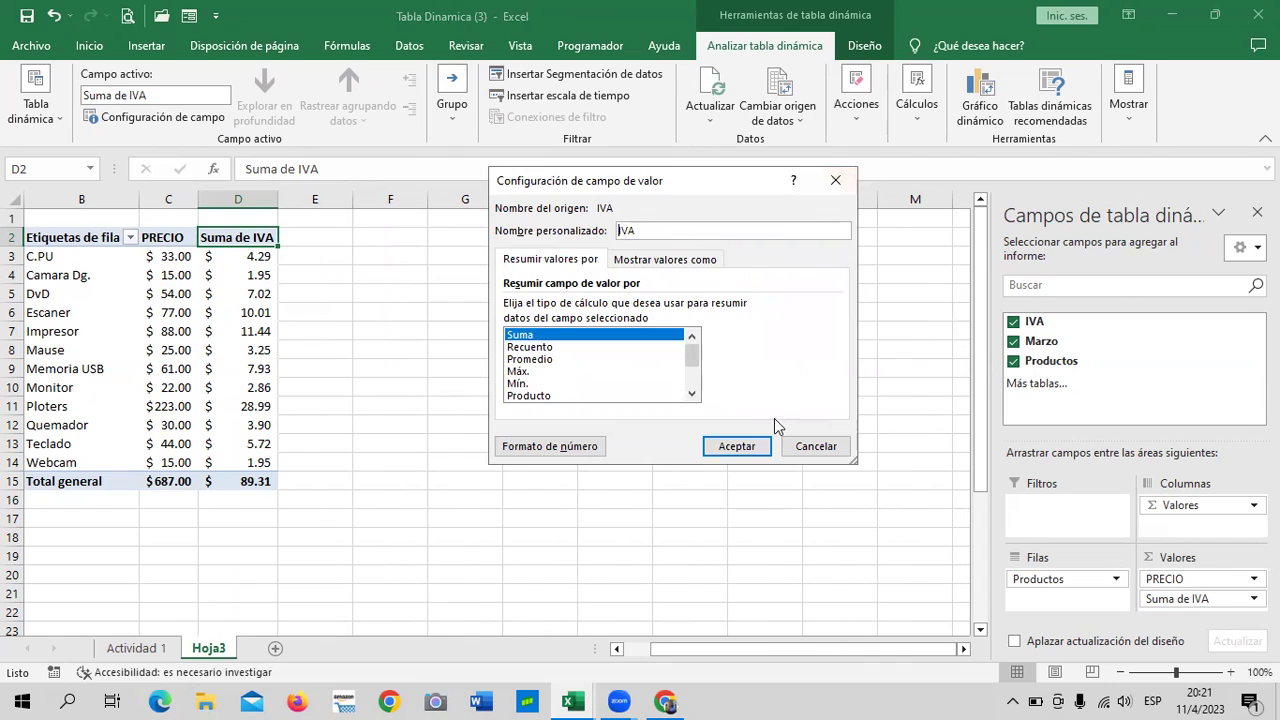
pyautogui.click(737, 447)
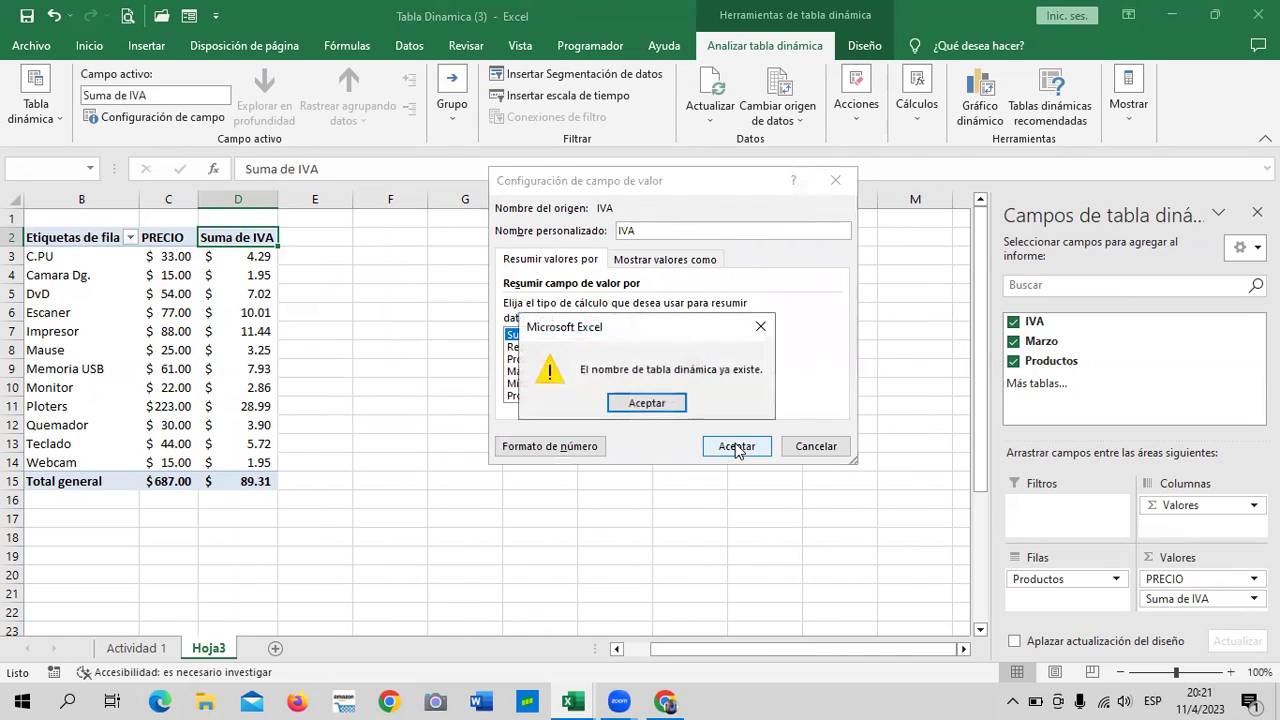
pyautogui.click(645, 402)
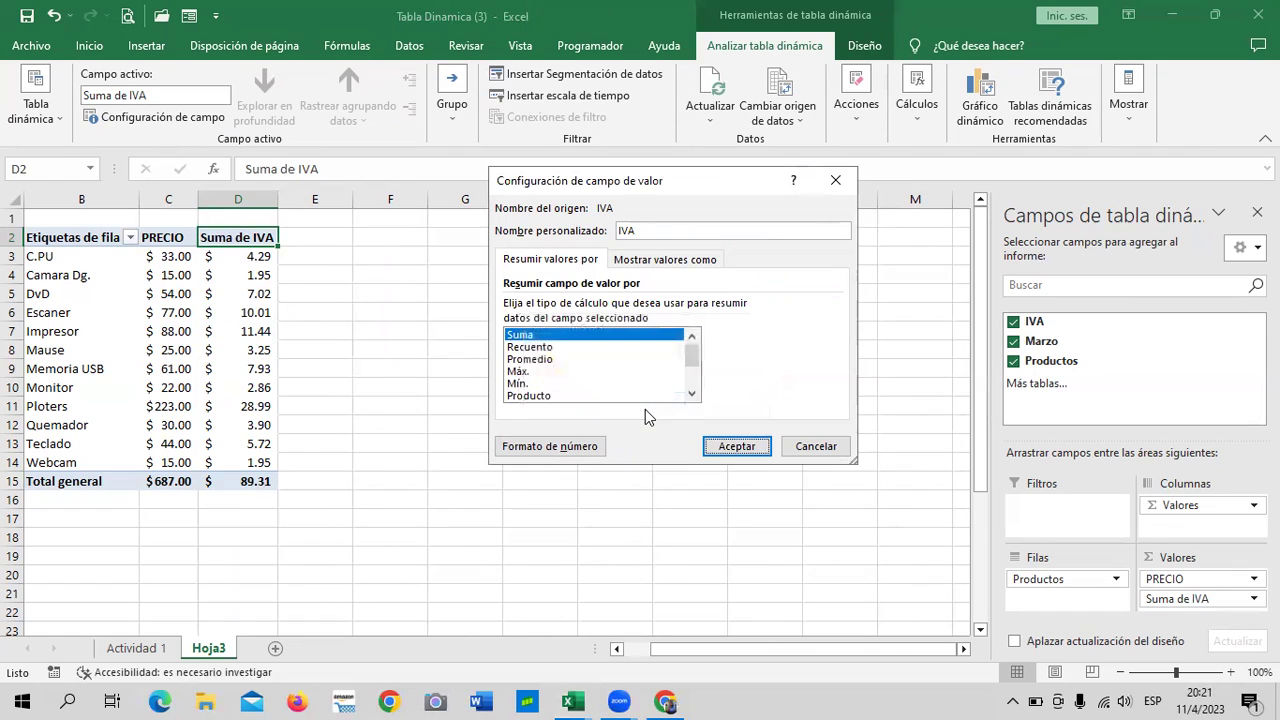
pyautogui.click(737, 447)
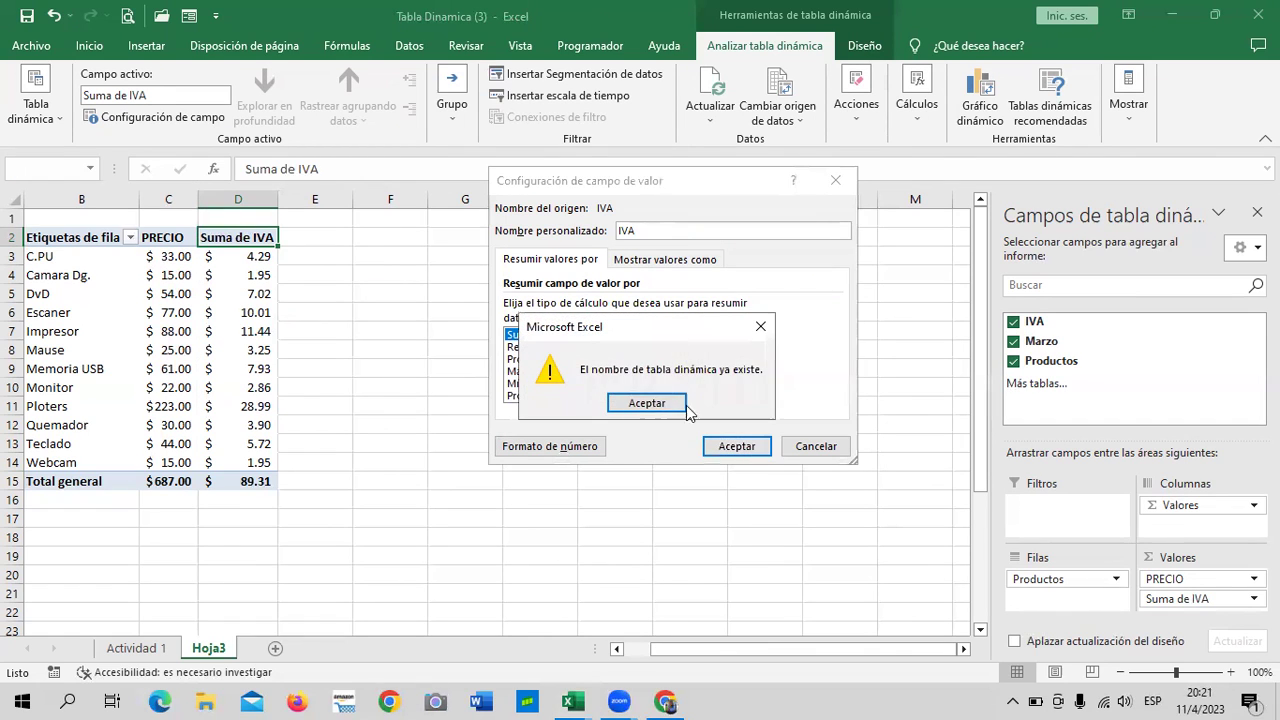
pyautogui.click(645, 402)
pyautogui.click(803, 443)
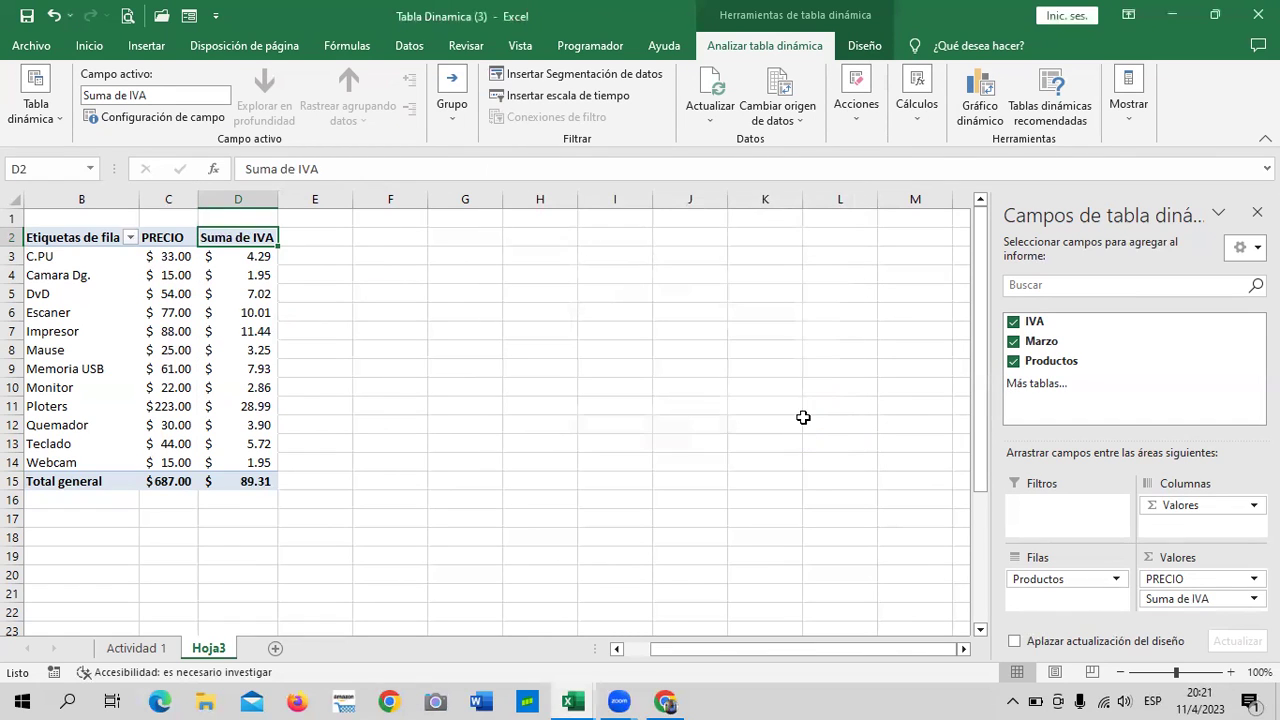
pyautogui.click(806, 424)
# Rename the Suma de IVA value column to IVA.
pyautogui.click(245, 237)
pyautogui.click(1236, 598)
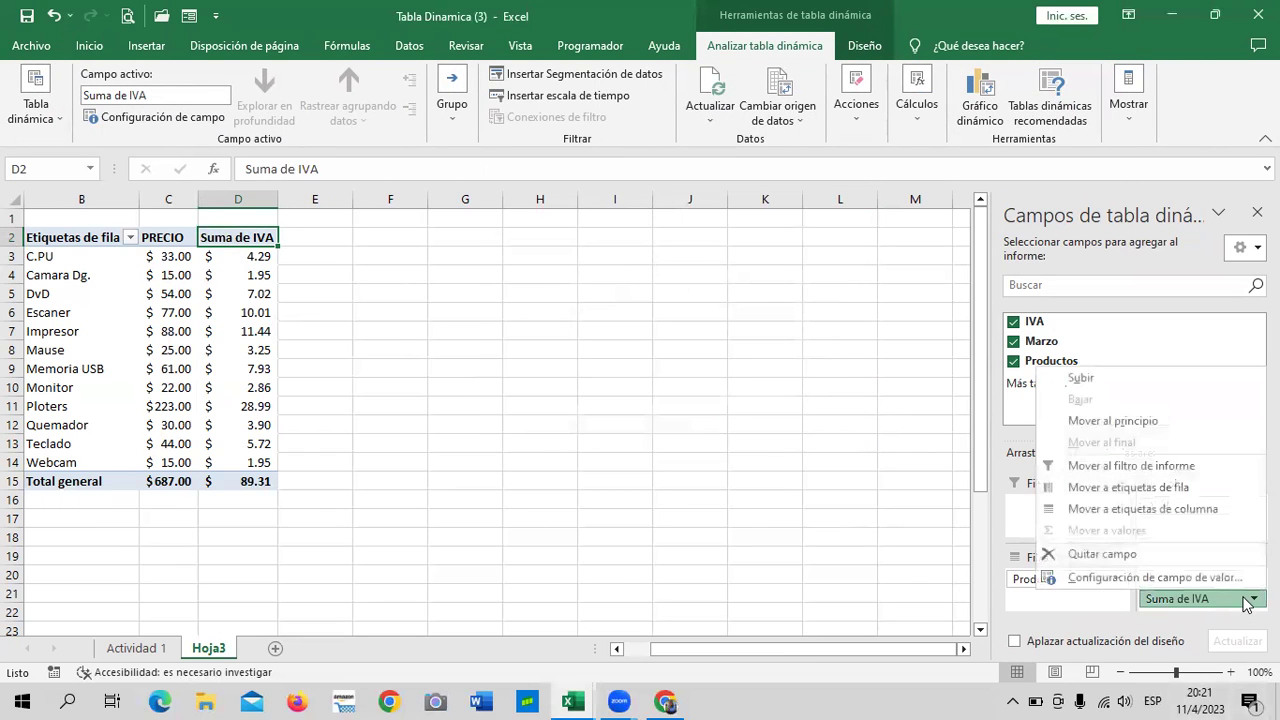
pyautogui.click(1232, 578)
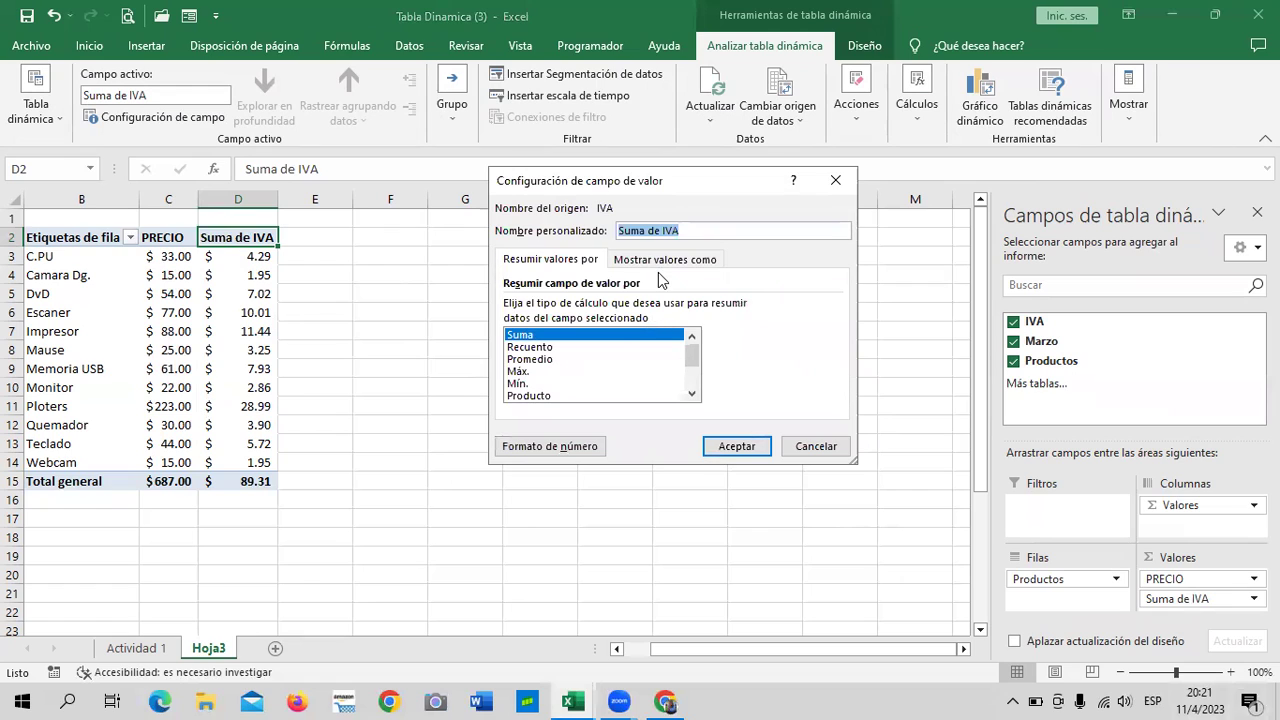
pyautogui.click(661, 231)
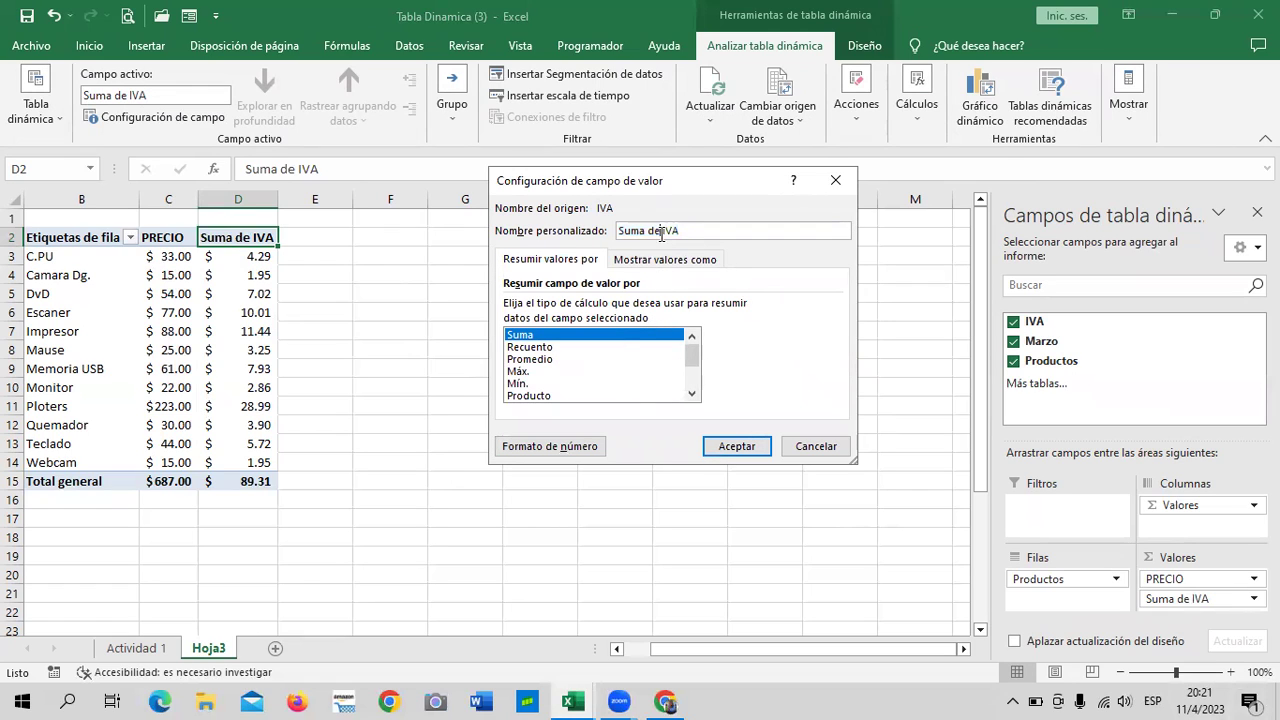
pyautogui.press('BackSpace')
pyautogui.press('BackSpace')
pyautogui.press('BackSpace')
pyautogui.press('BackSpace')
pyautogui.press('BackSpace')
pyautogui.press('BackSpace')
pyautogui.click(731, 443)
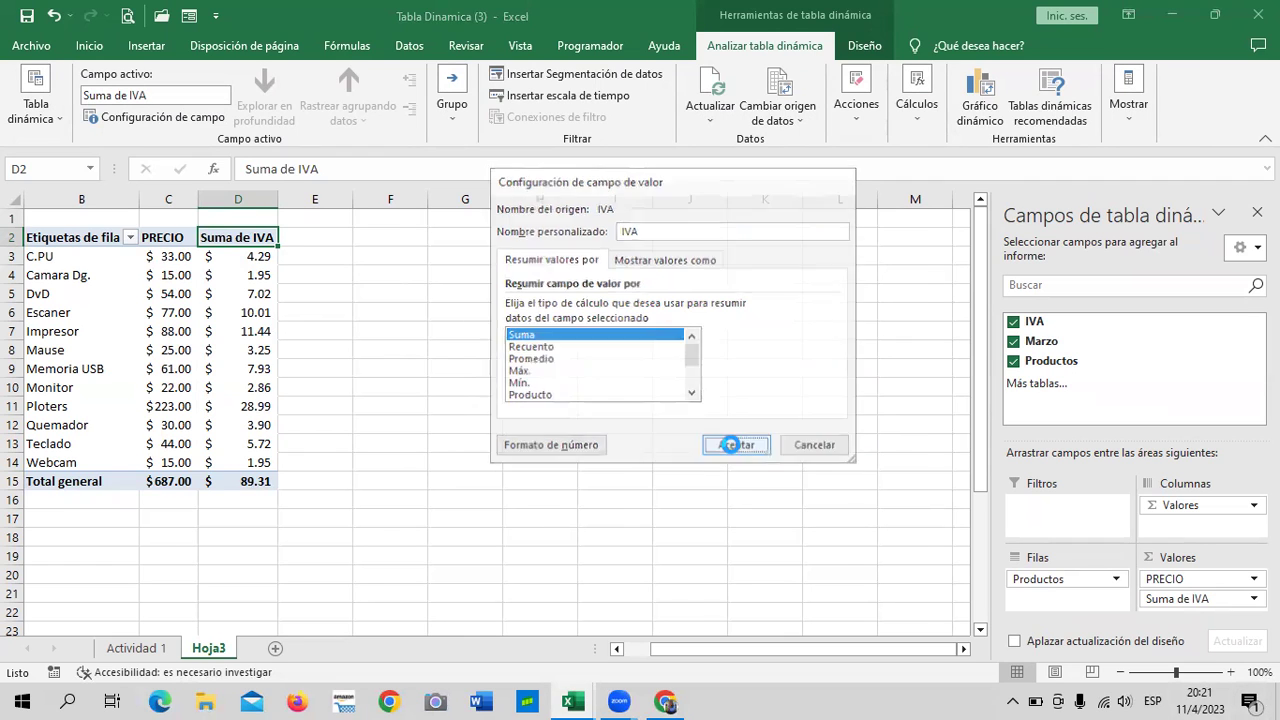
pyautogui.click(704, 409)
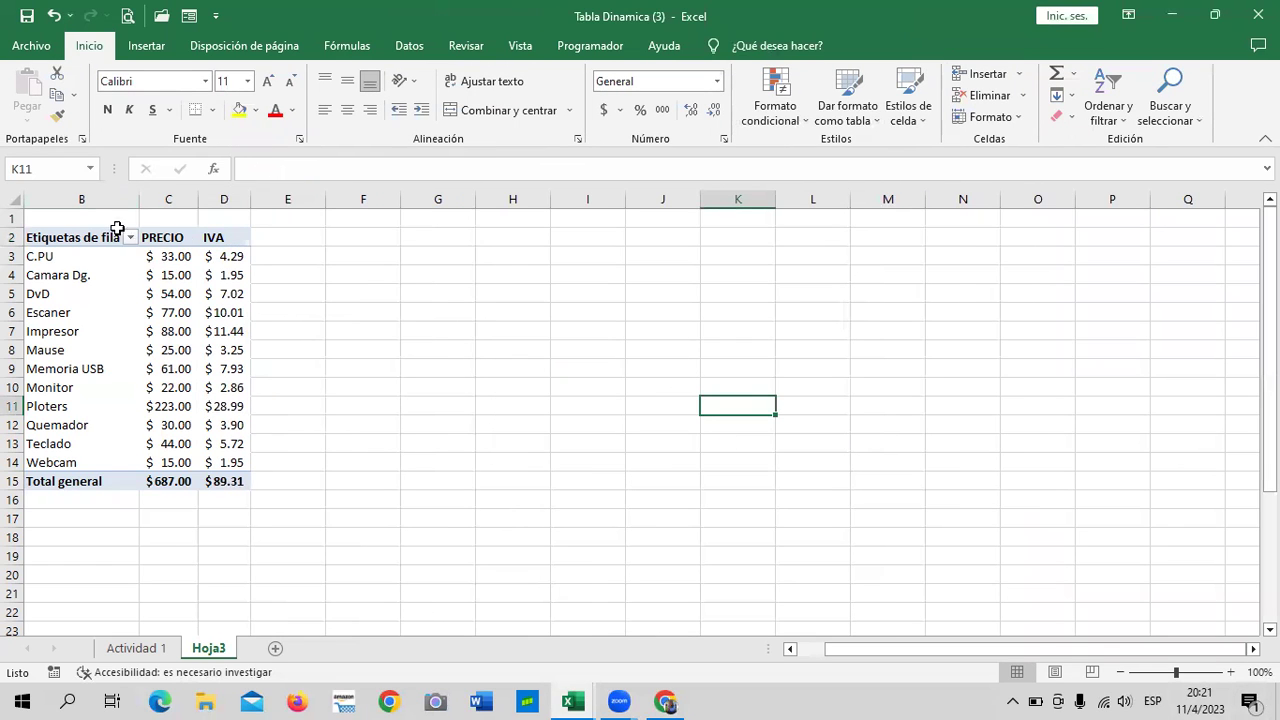
# Compare the C.PU values in the PRECIO and IVA columns.
pyautogui.click(170, 238)
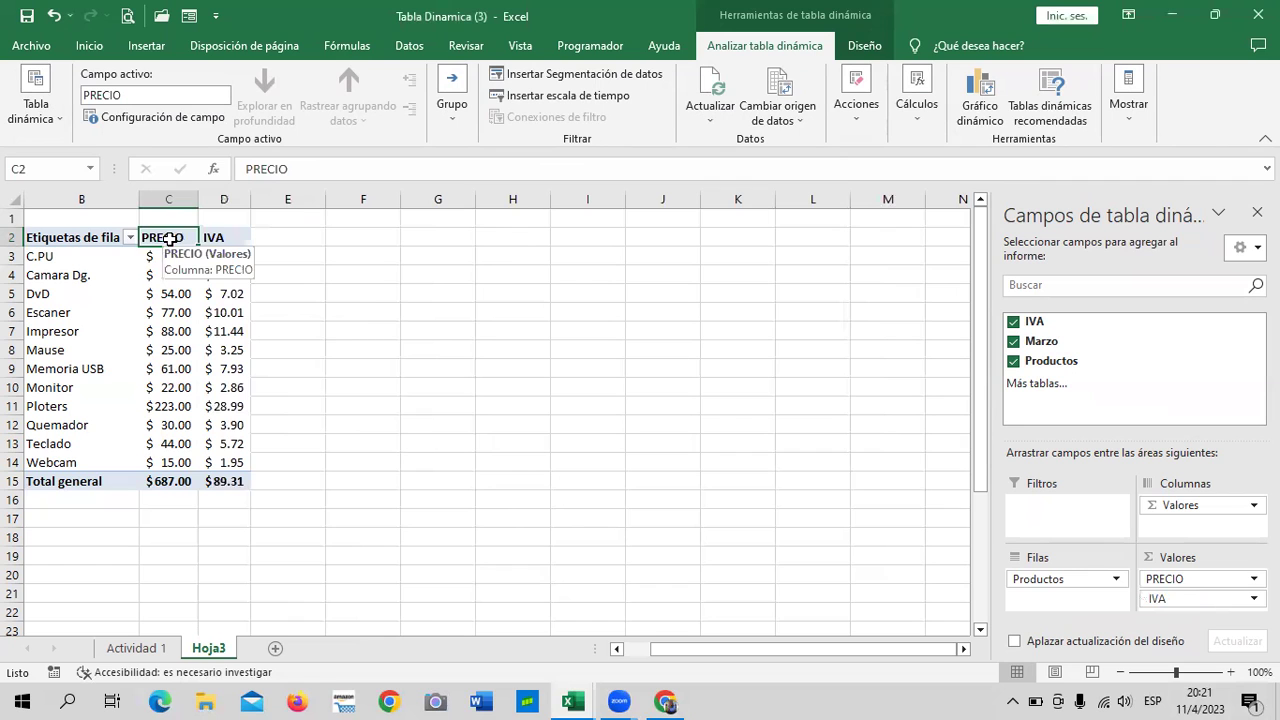
pyautogui.click(224, 237)
pyautogui.click(470, 292)
pyautogui.click(235, 238)
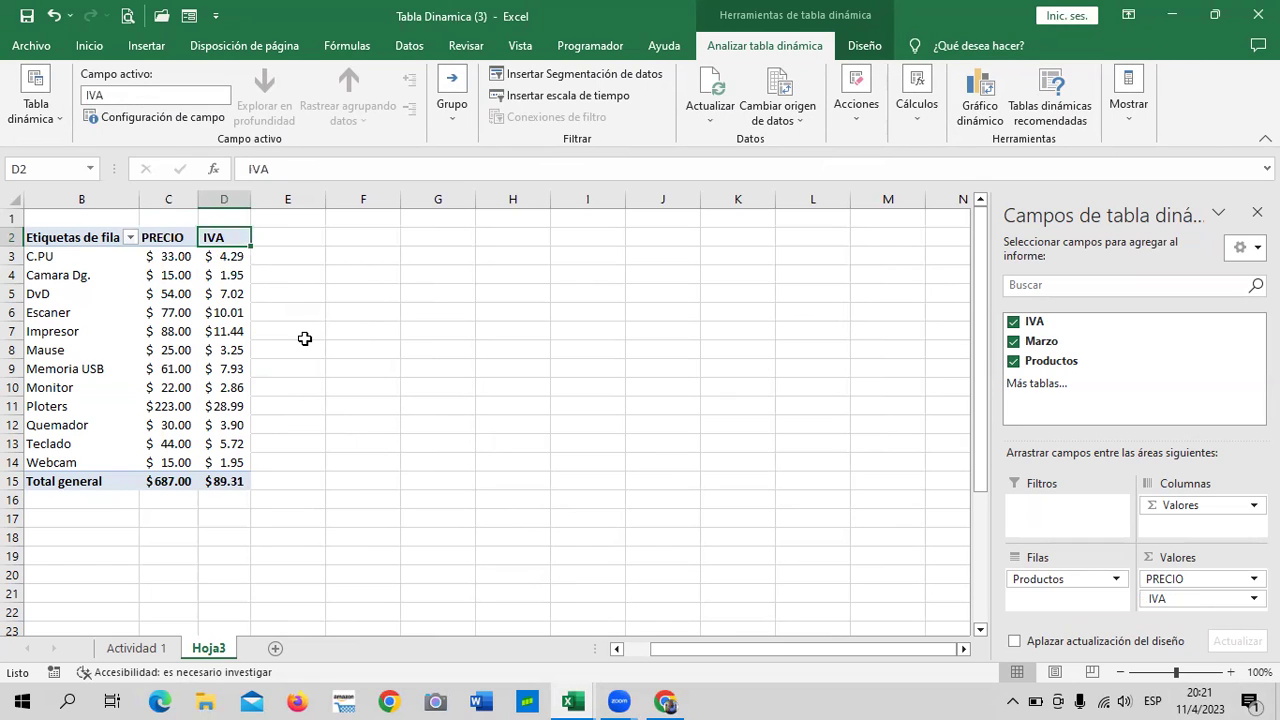
pyautogui.click(176, 263)
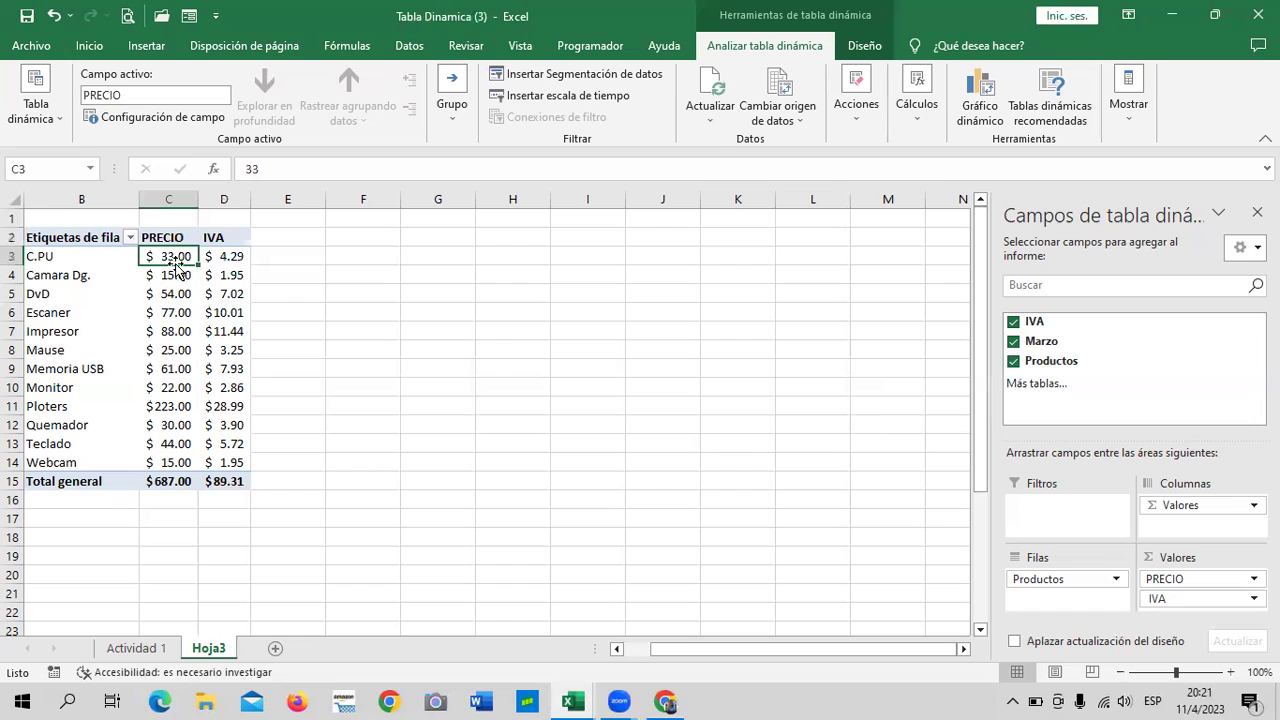
pyautogui.click(234, 262)
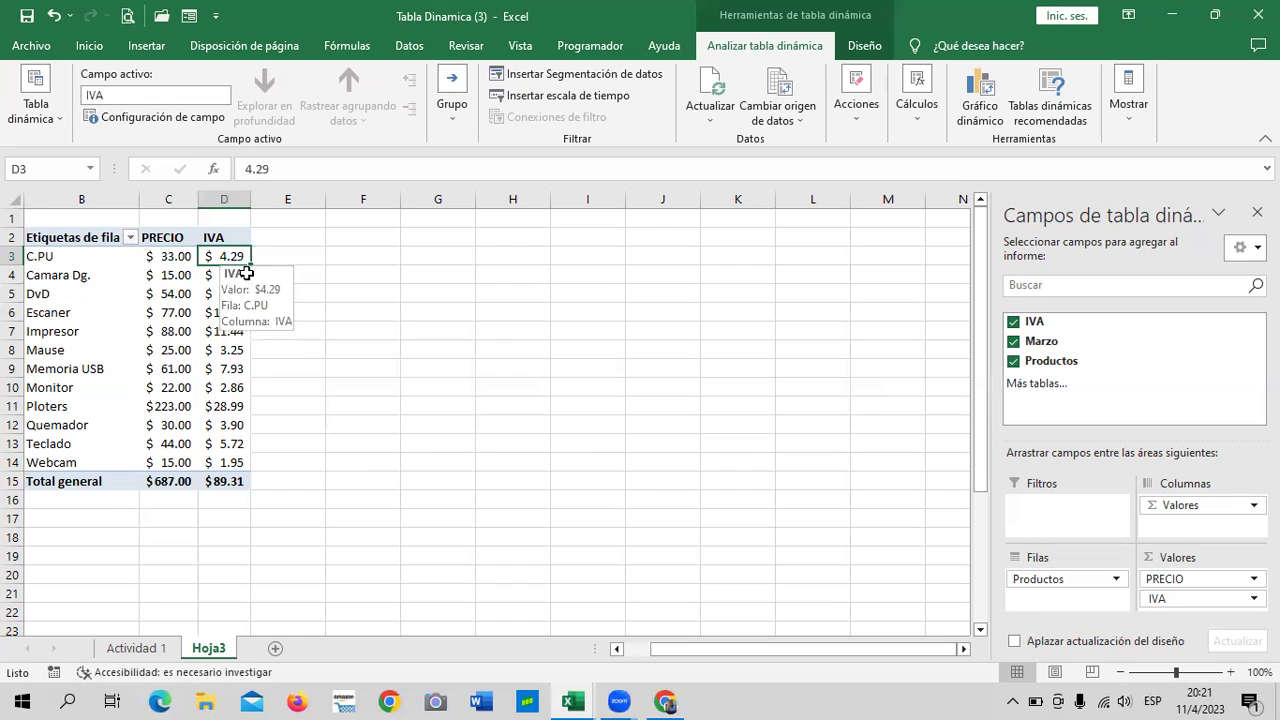
pyautogui.click(186, 256)
pyautogui.click(226, 256)
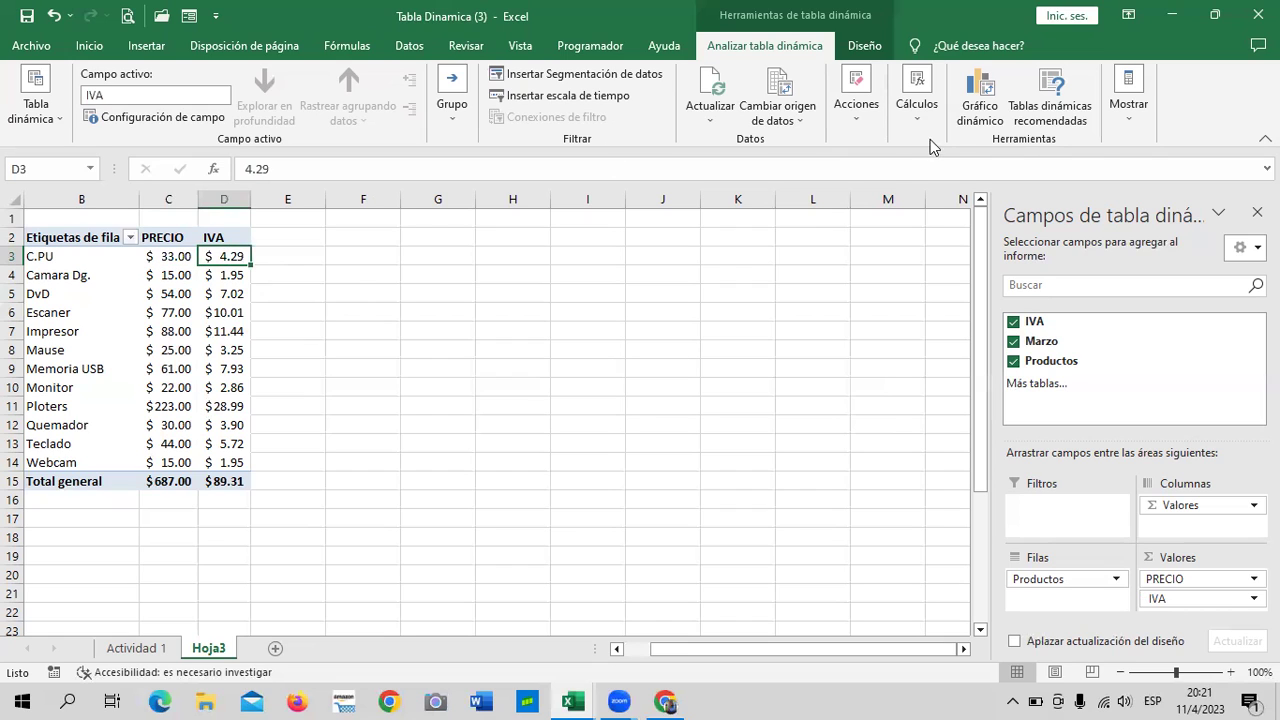
# Insert a calculated field named PRECIO TOTAL with formula =Marzo+IVA.
pyautogui.click(856, 112)
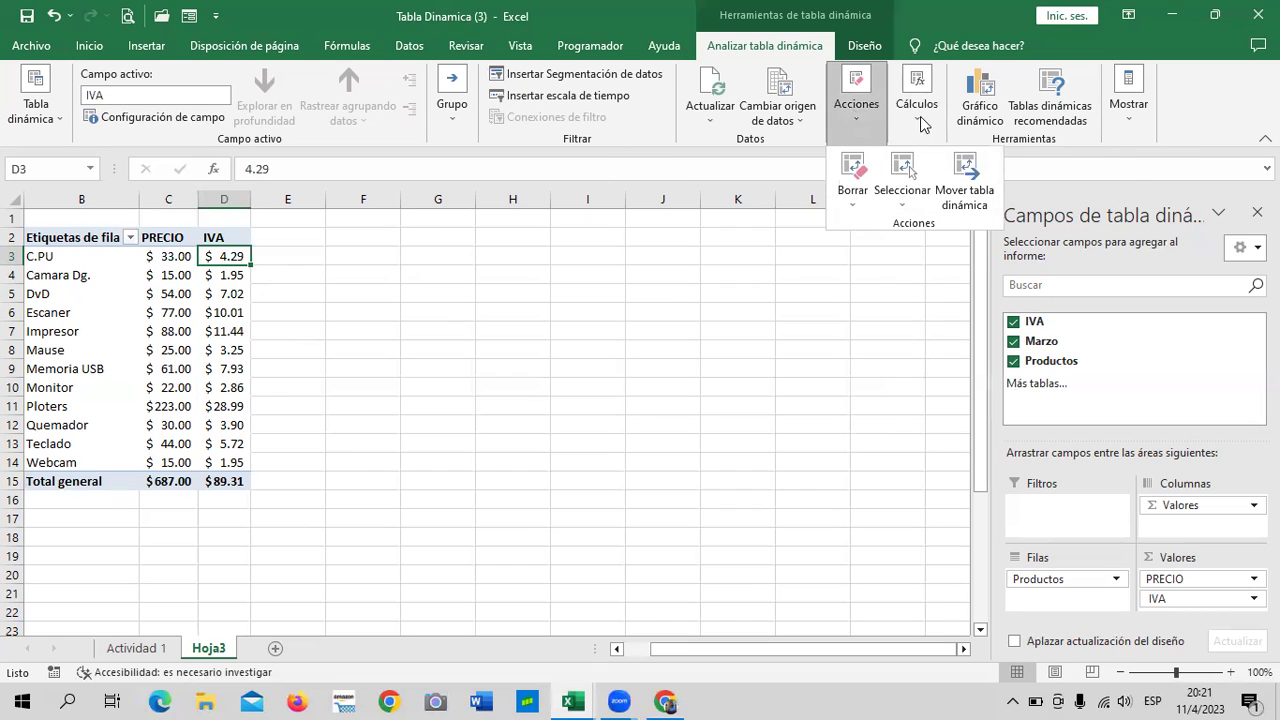
pyautogui.click(916, 120)
pyautogui.click(973, 205)
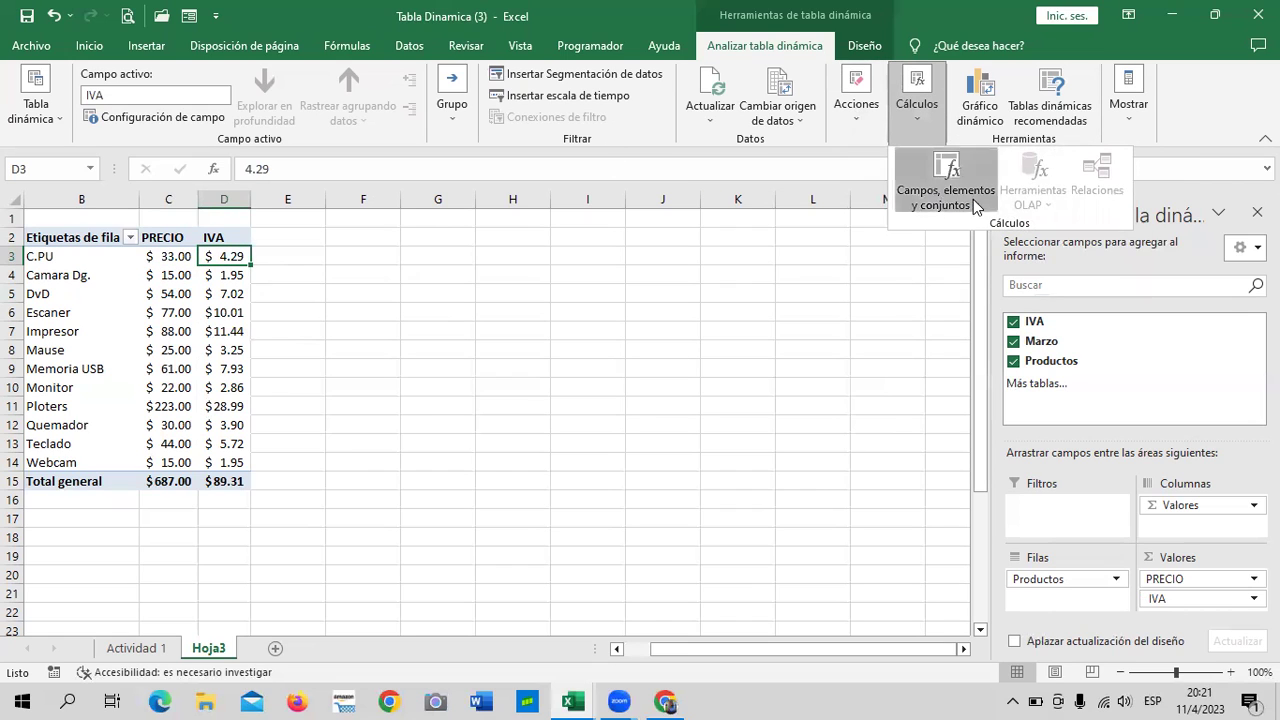
pyautogui.click(962, 227)
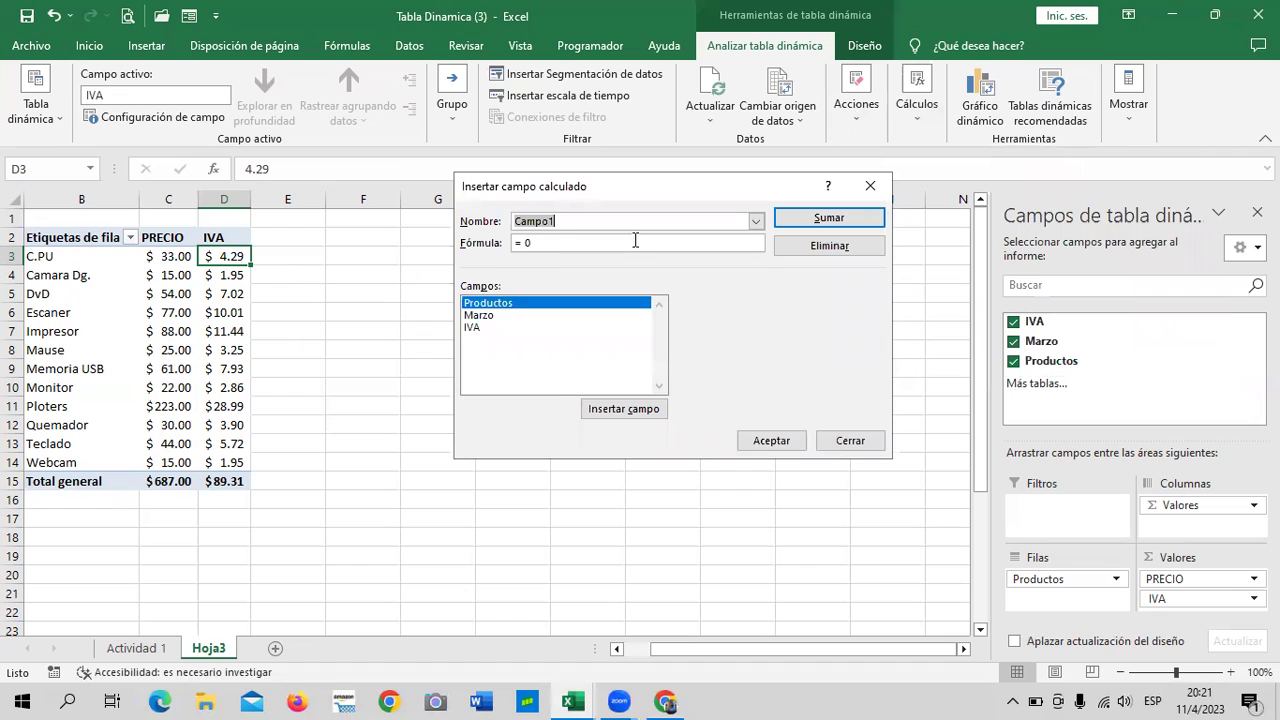
pyautogui.press('BackSpace')
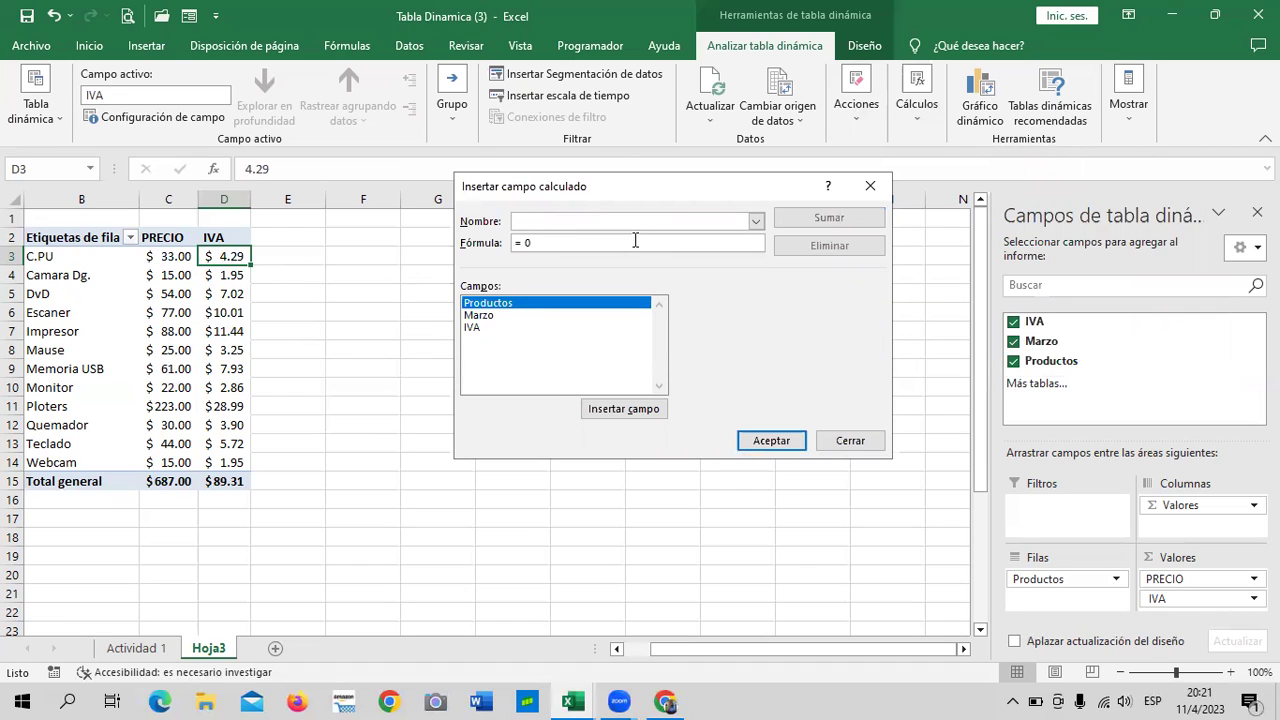
pyautogui.write('PRECIO TOTAL')
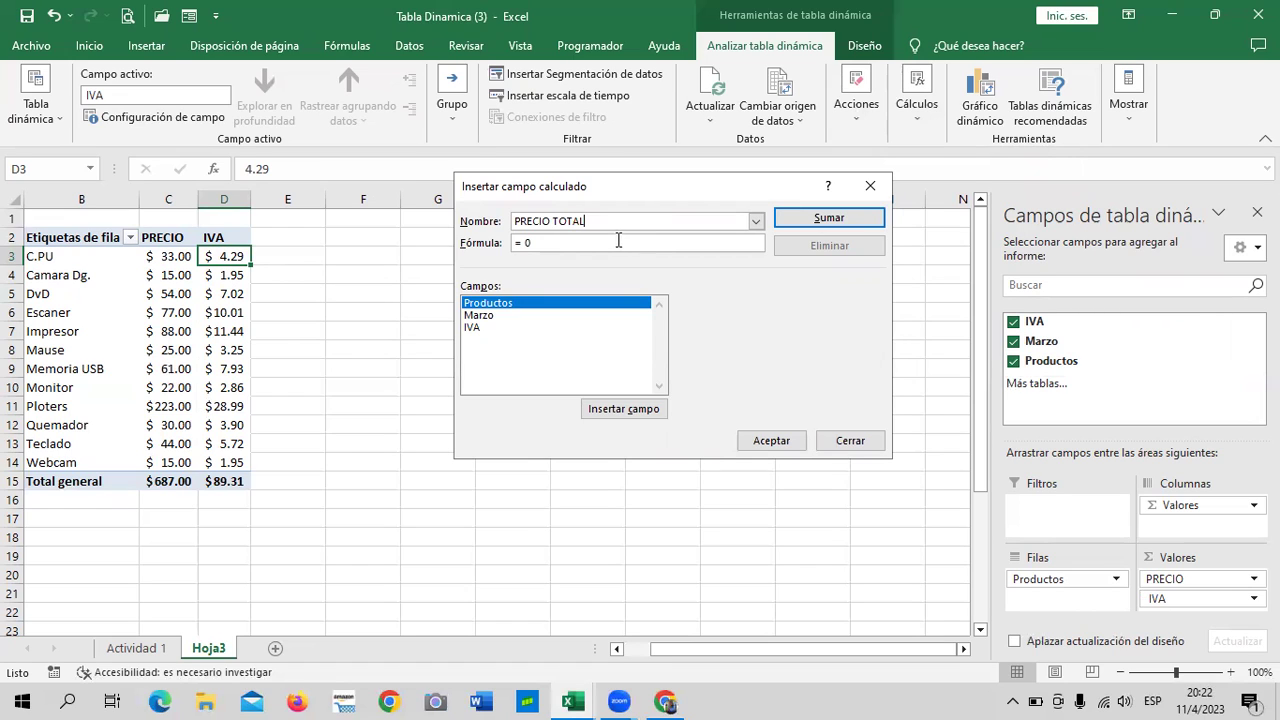
pyautogui.click(596, 246)
pyautogui.doubleClick(479, 316)
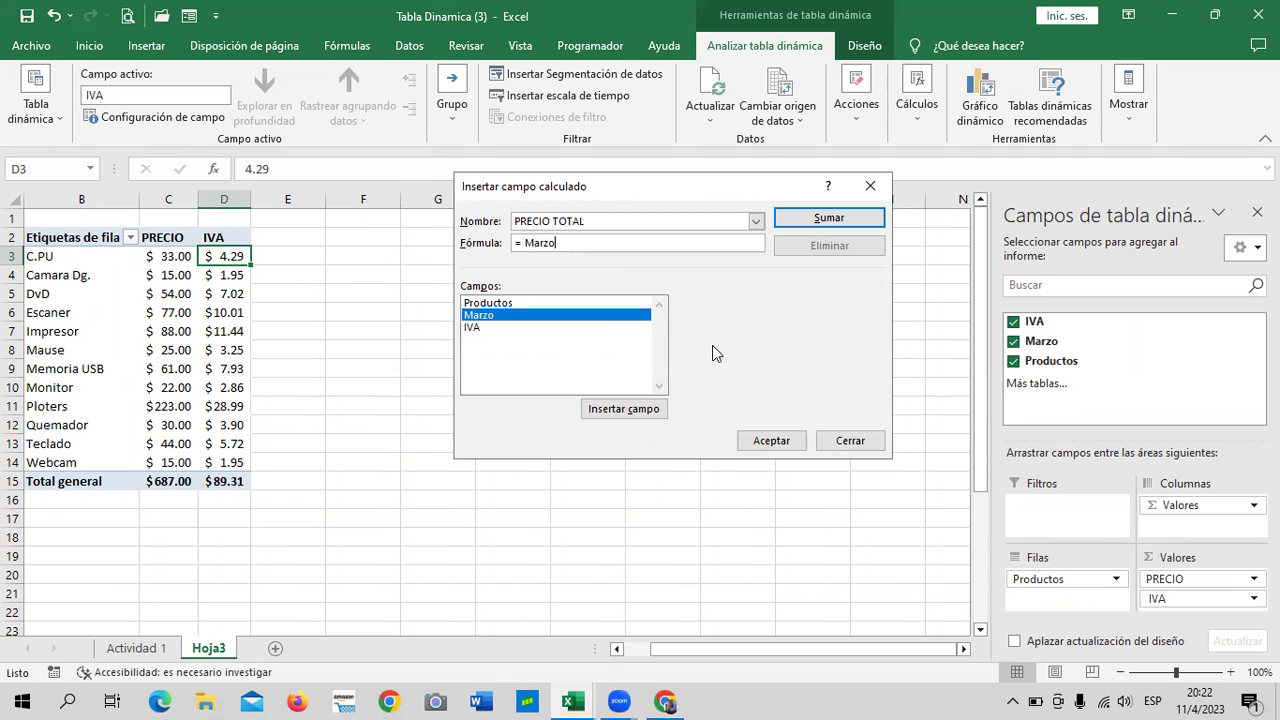
pyautogui.write('+')
pyautogui.click(473, 328)
pyautogui.doubleClick(474, 328)
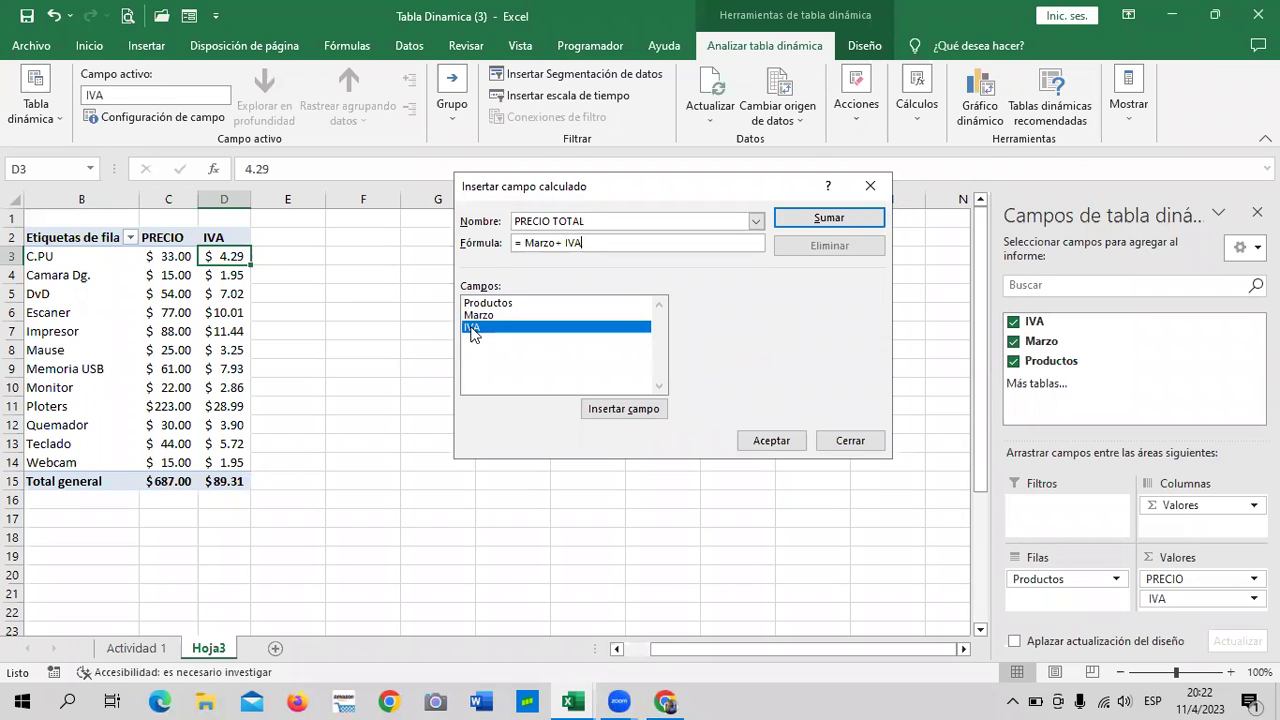
pyautogui.click(790, 441)
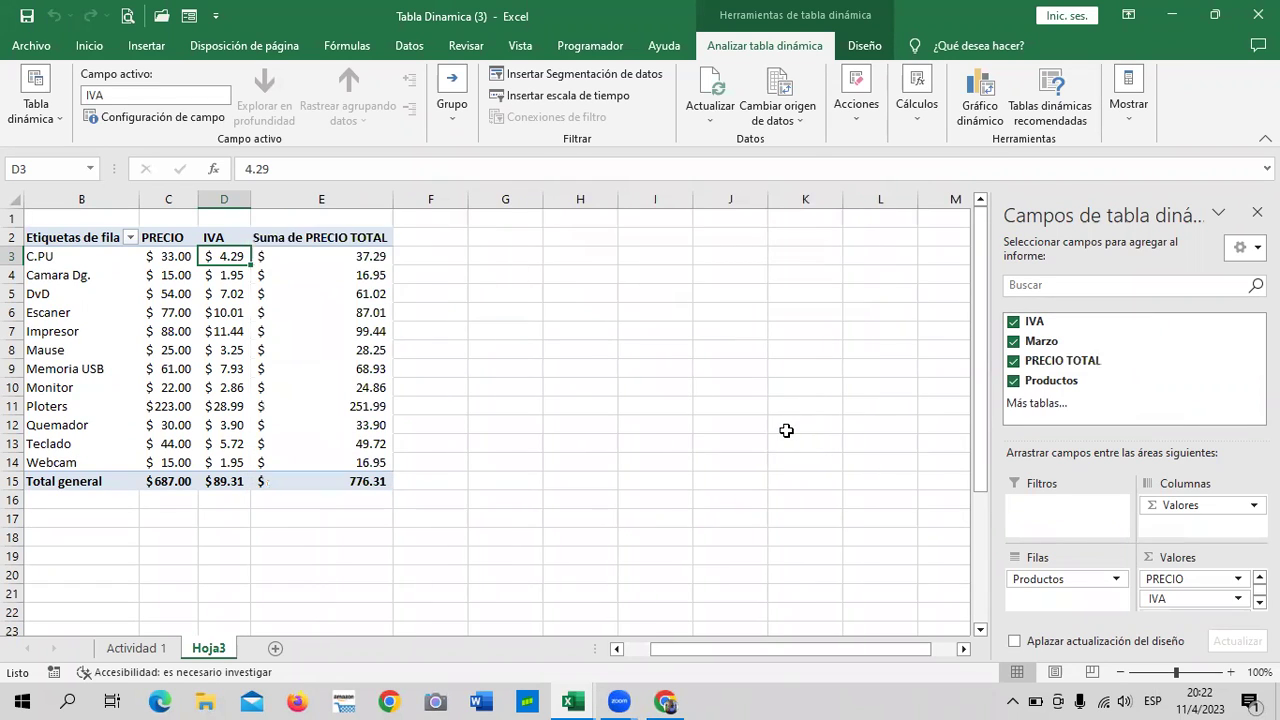
# Apply $ accounting format to the PRECIO TOTAL values in E3:E15.
pyautogui.click(564, 478)
pyautogui.click(333, 239)
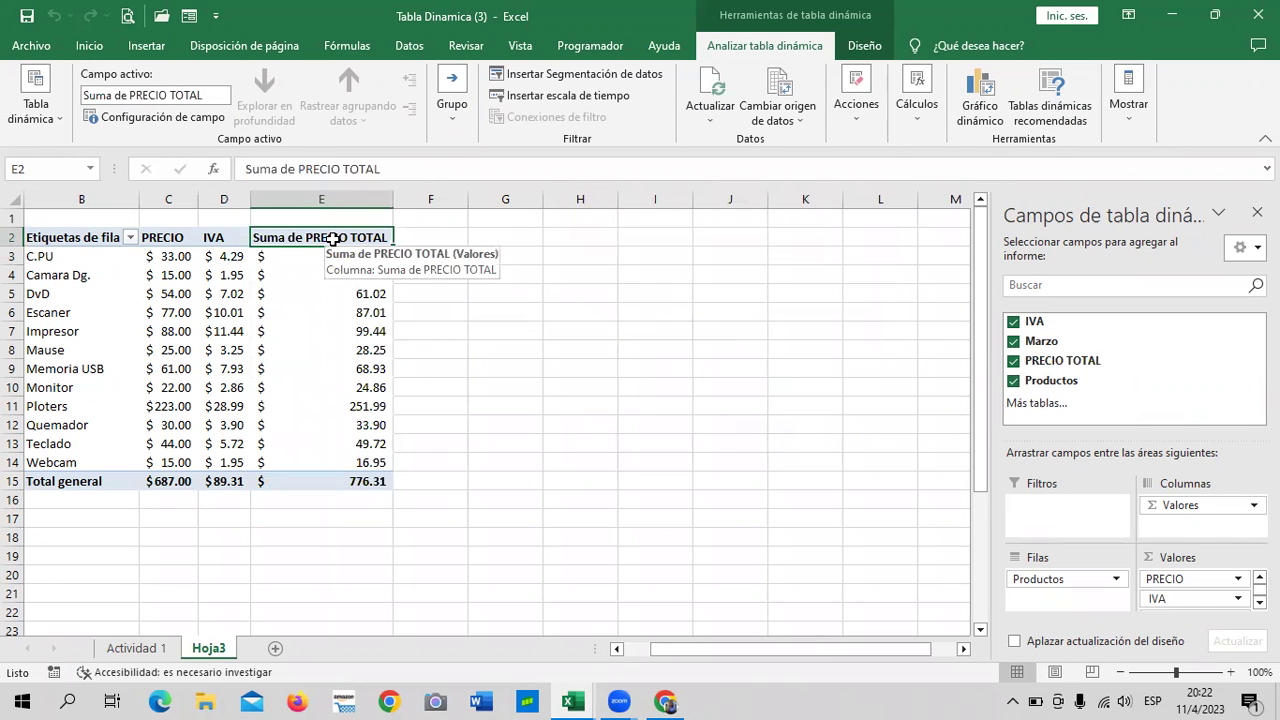
pyautogui.click(505, 441)
pyautogui.moveTo(364, 256); pyautogui.dragTo(358, 482)
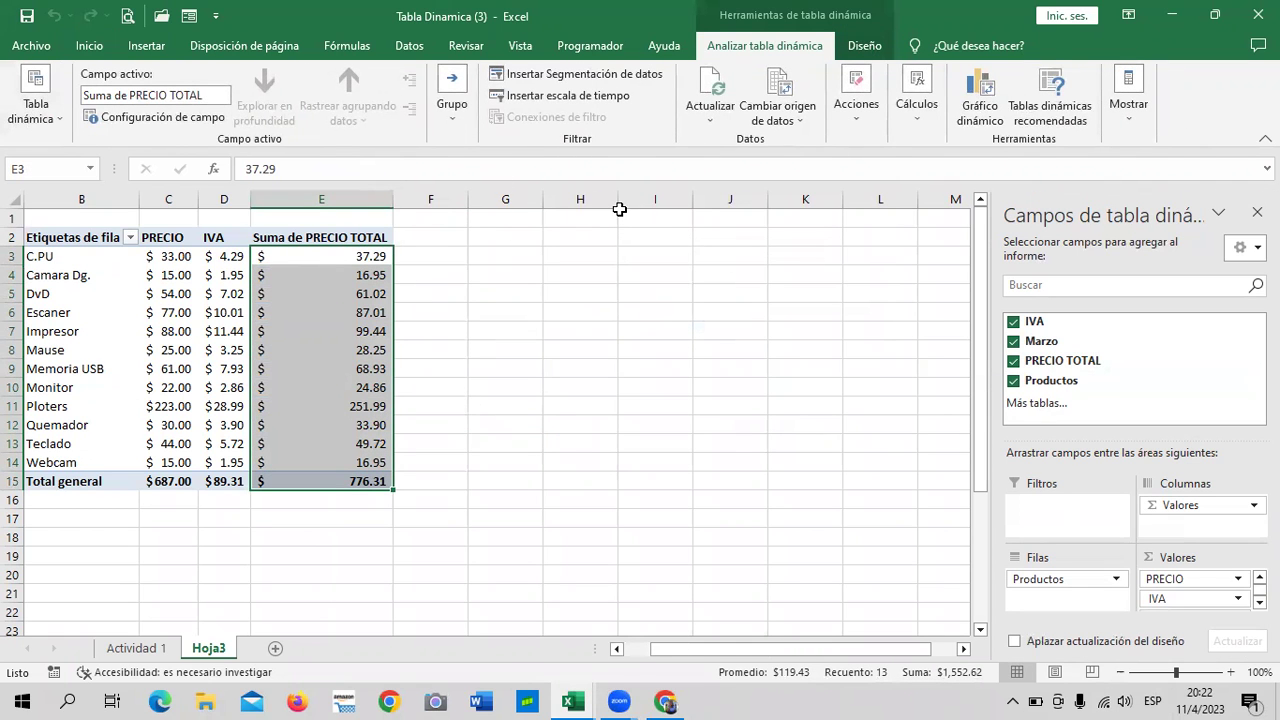
pyautogui.click(87, 45)
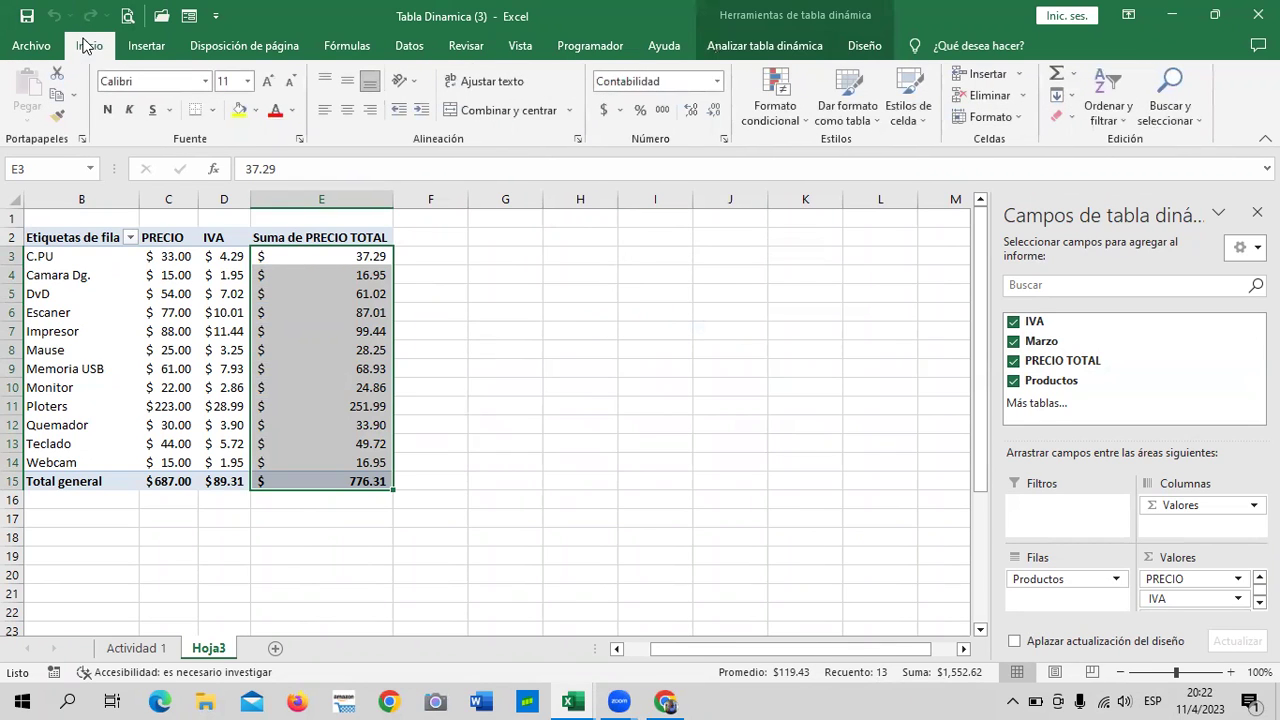
pyautogui.click(603, 112)
pyautogui.click(583, 363)
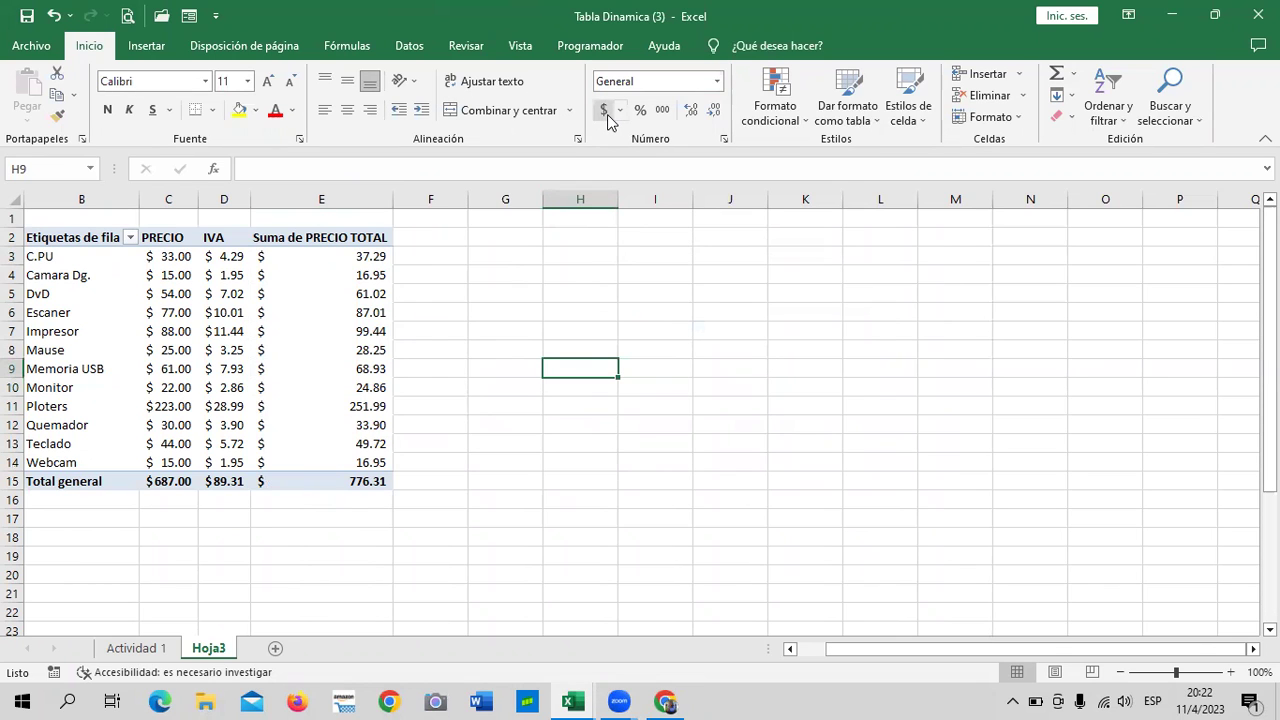
# Open the Suma de PRECIO TOTAL dropdown in the Valores area.
pyautogui.click(470, 290)
pyautogui.click(355, 238)
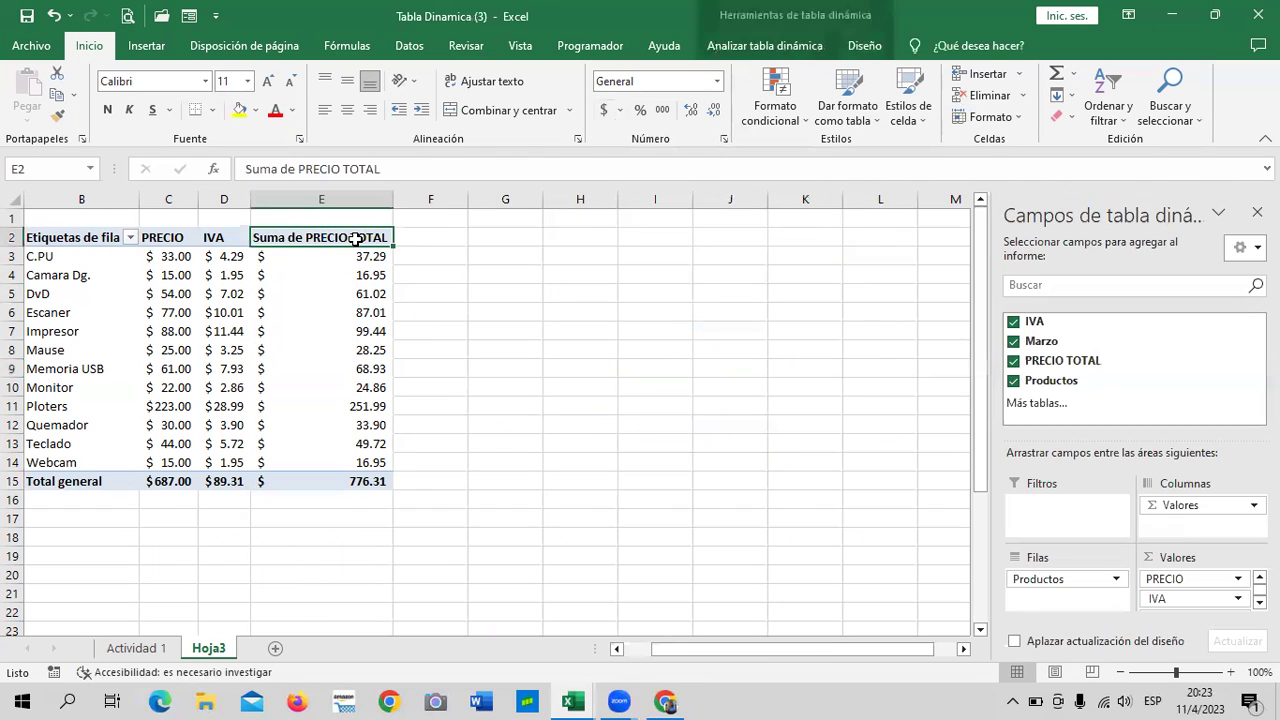
pyautogui.click(1258, 603)
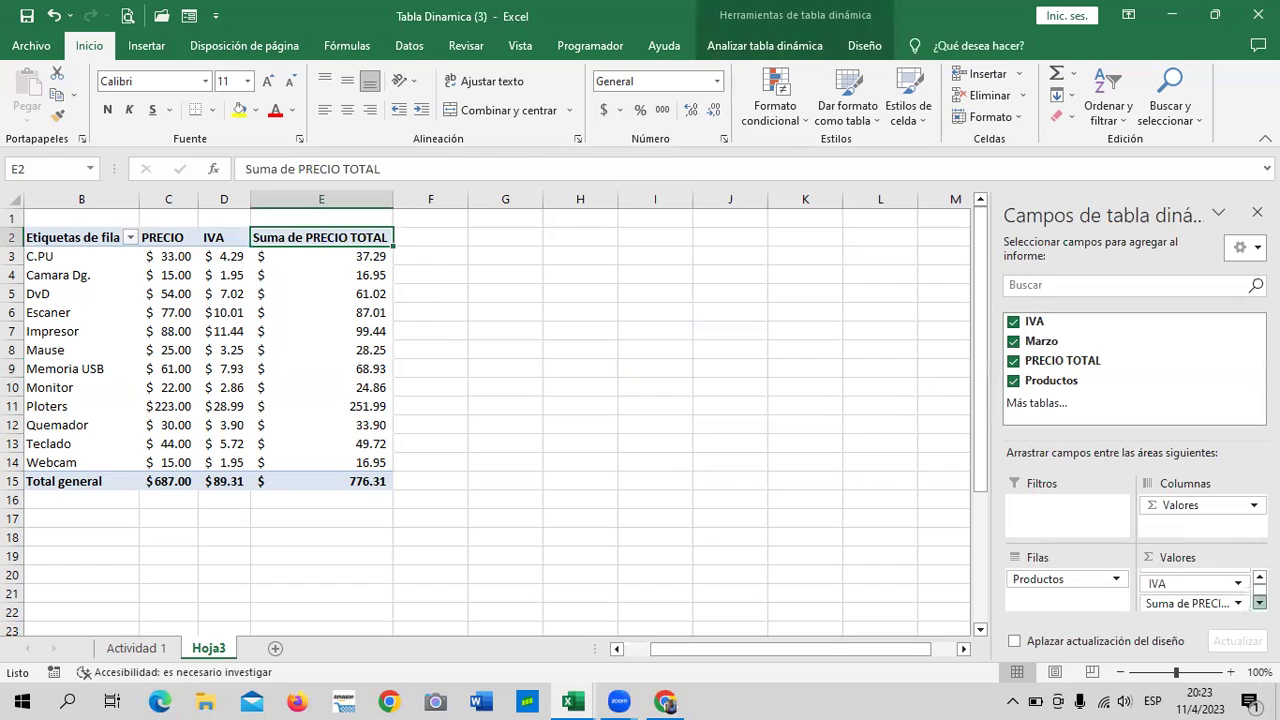
pyautogui.click(1237, 603)
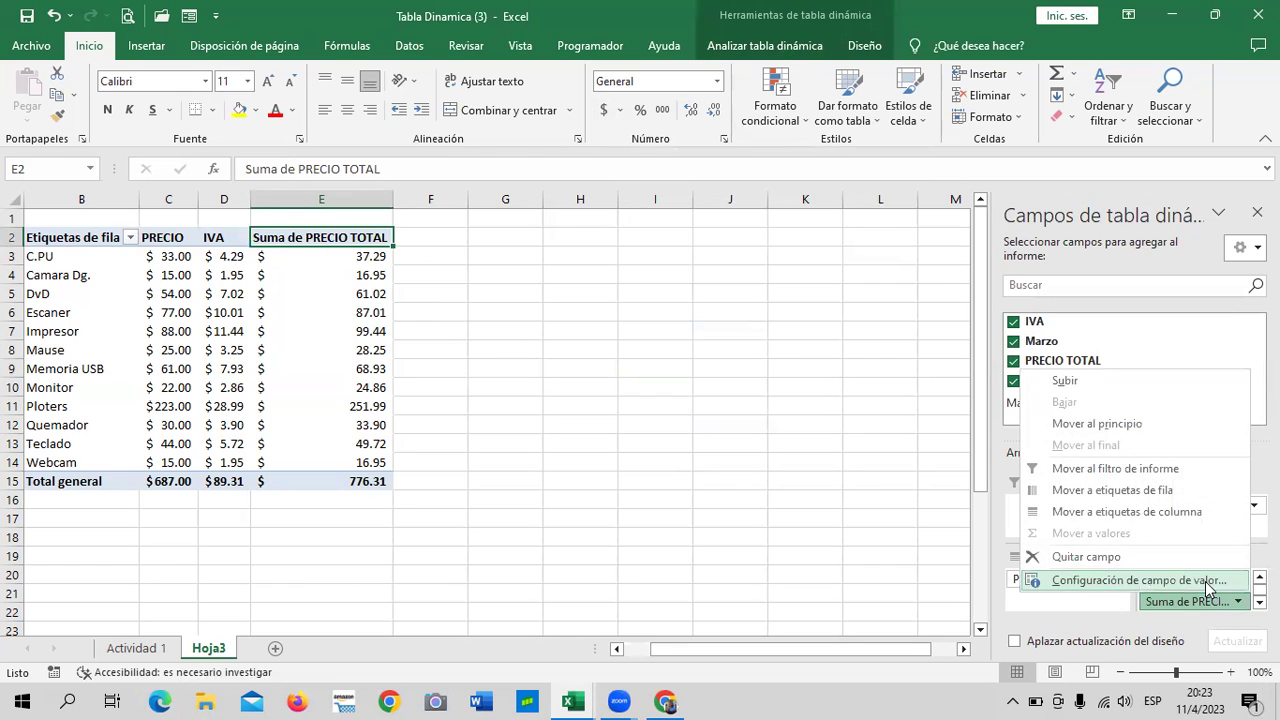
# Remove 'Suma de' from the PRECIO TOTAL value field's custom name.
pyautogui.click(1138, 580)
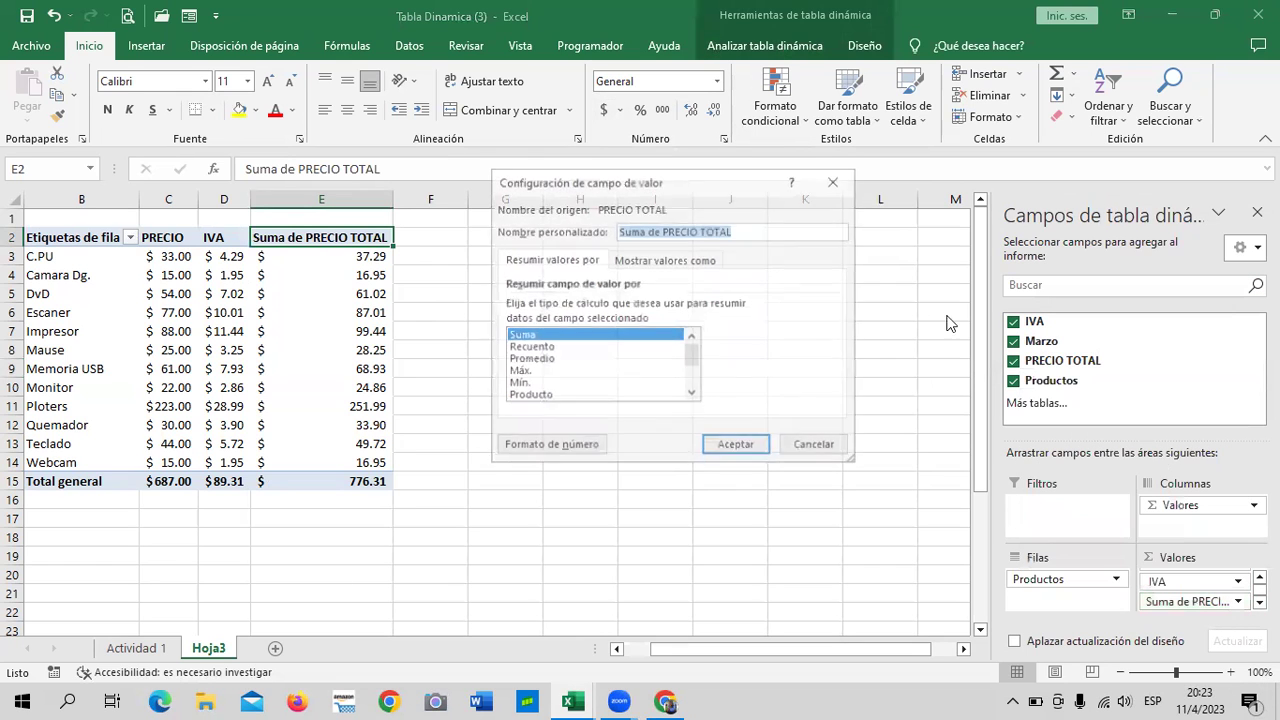
pyautogui.click(661, 230)
pyautogui.press('BackSpace')
pyautogui.press('BackSpace')
pyautogui.press('BackSpace')
pyautogui.press('BackSpace')
pyautogui.press('BackSpace')
pyautogui.press('BackSpace')
pyautogui.press('BackSpace')
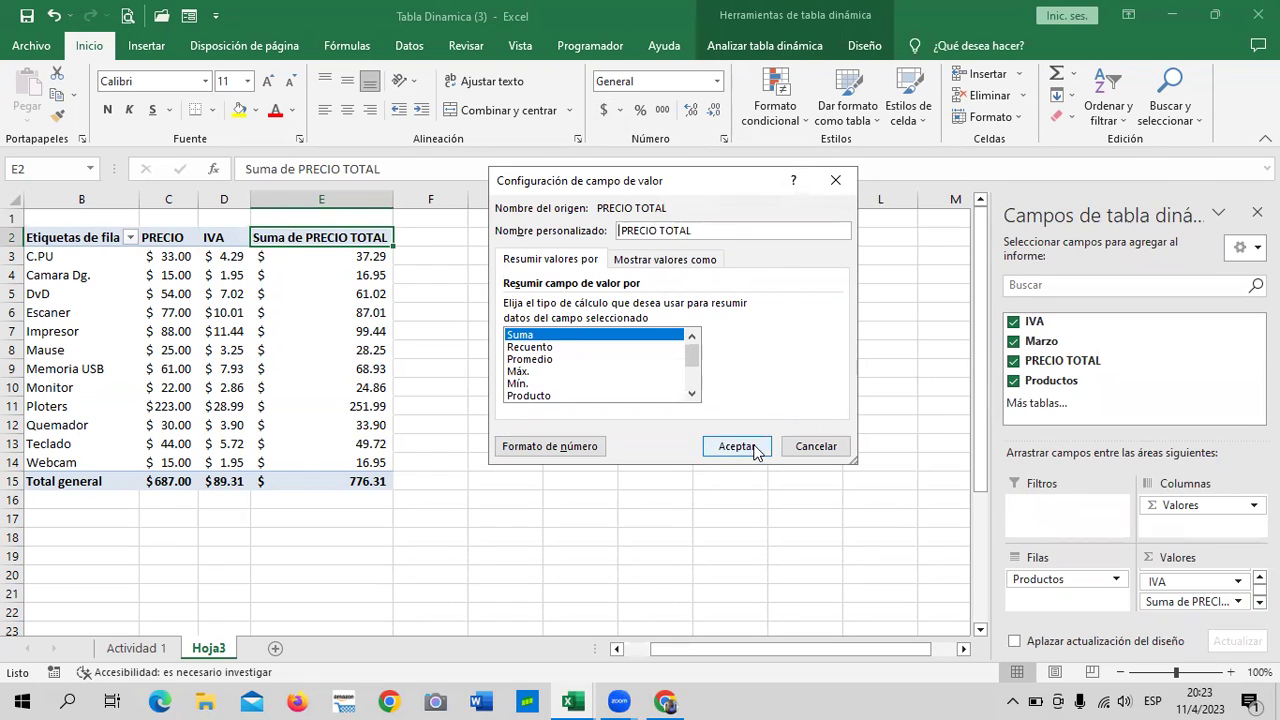
pyautogui.click(740, 446)
pyautogui.click(728, 428)
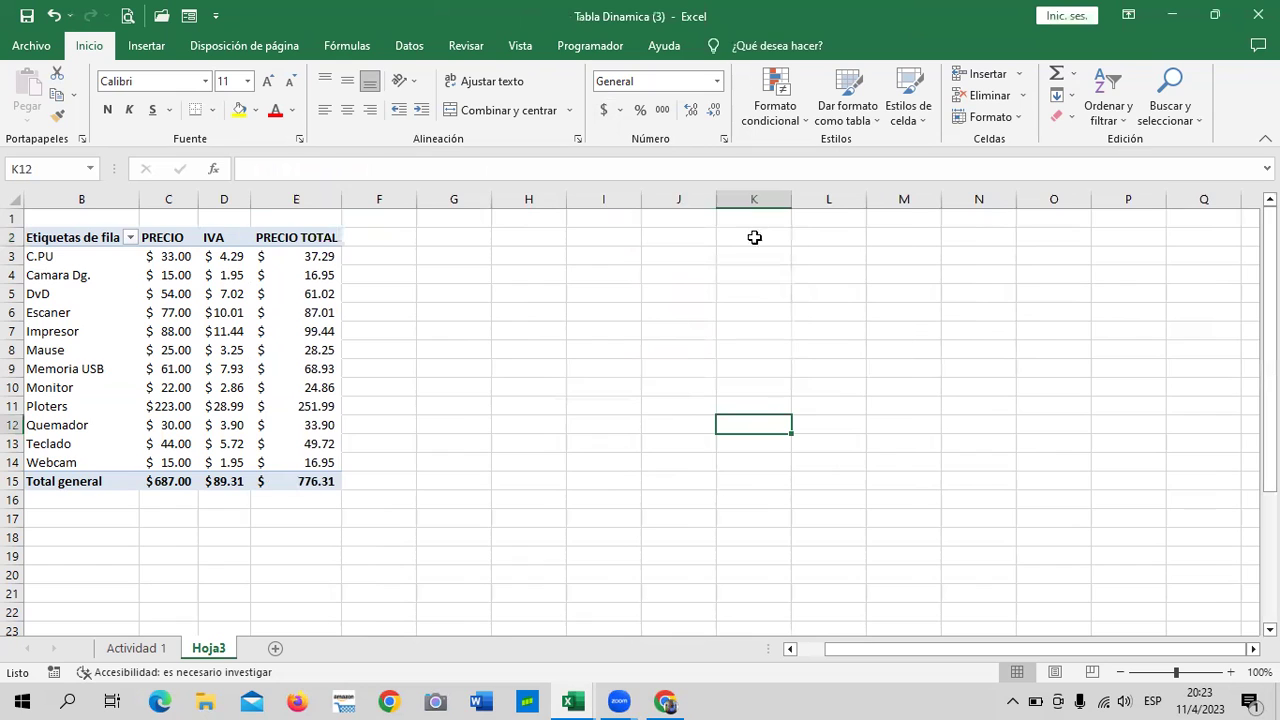
# Inspect the Ploters price, Escaner total, and C.PU IVA and total cells.
pyautogui.click(178, 406)
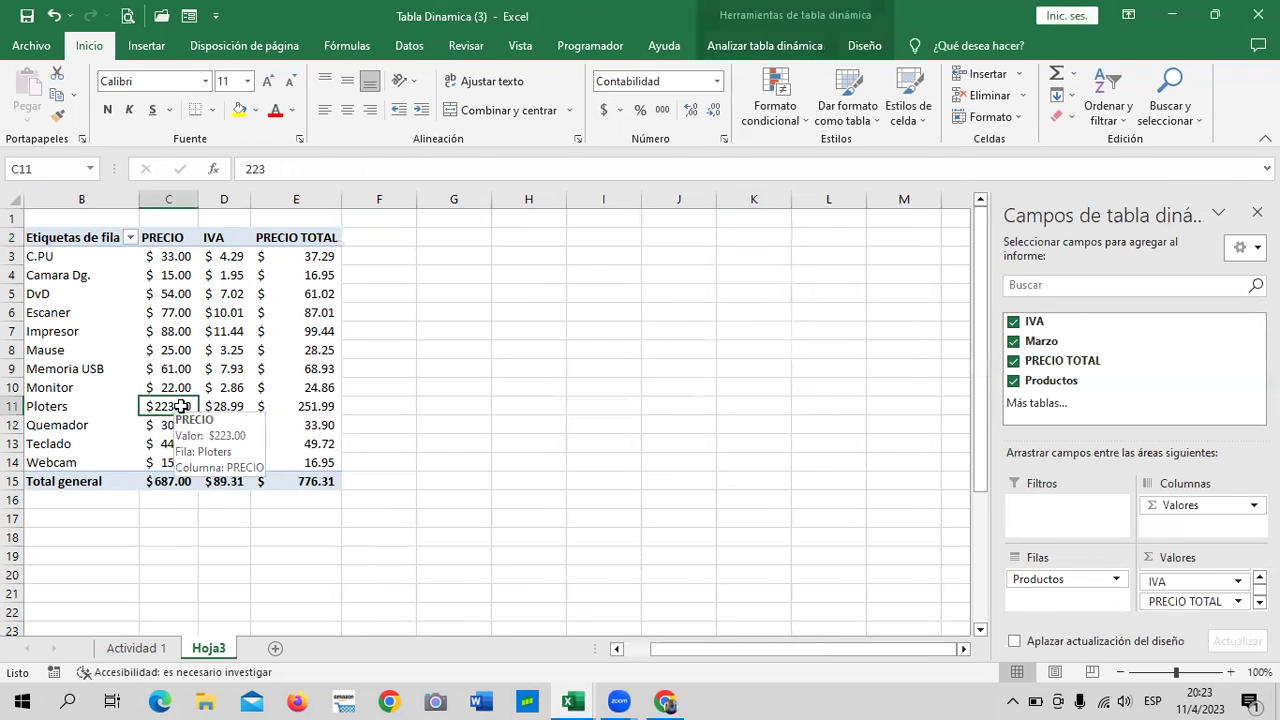
pyautogui.click(386, 386)
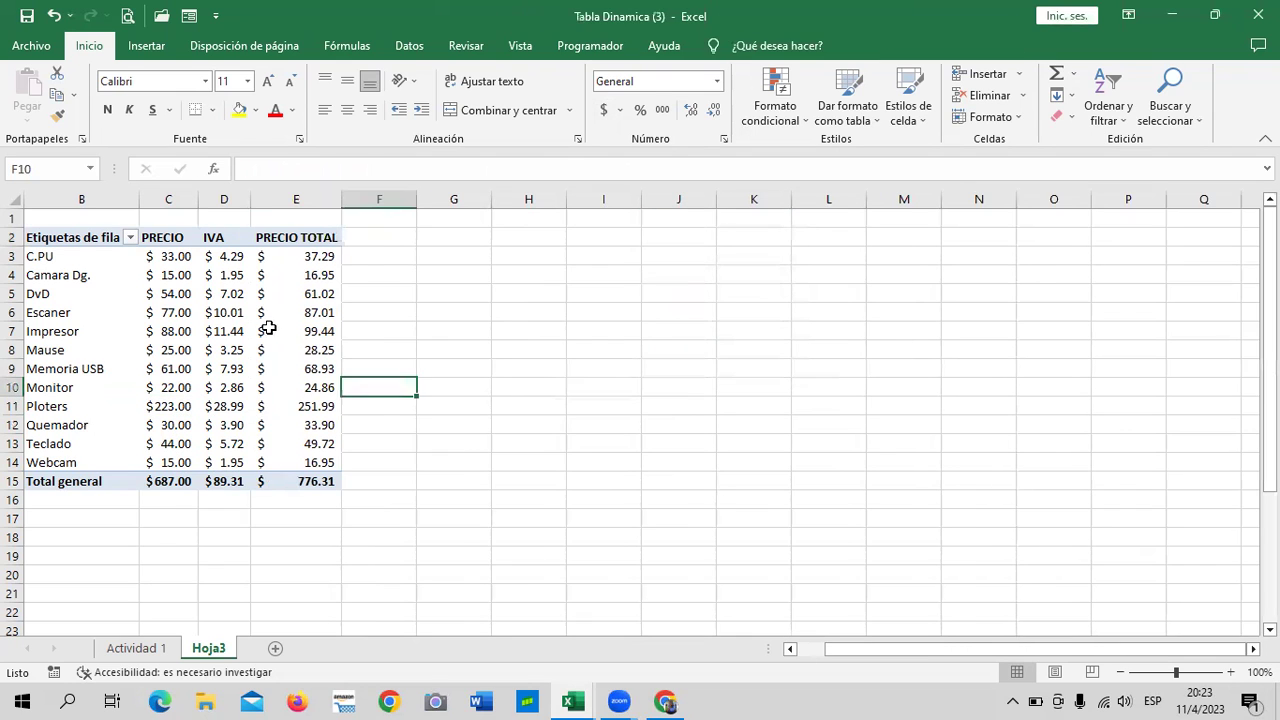
pyautogui.click(258, 316)
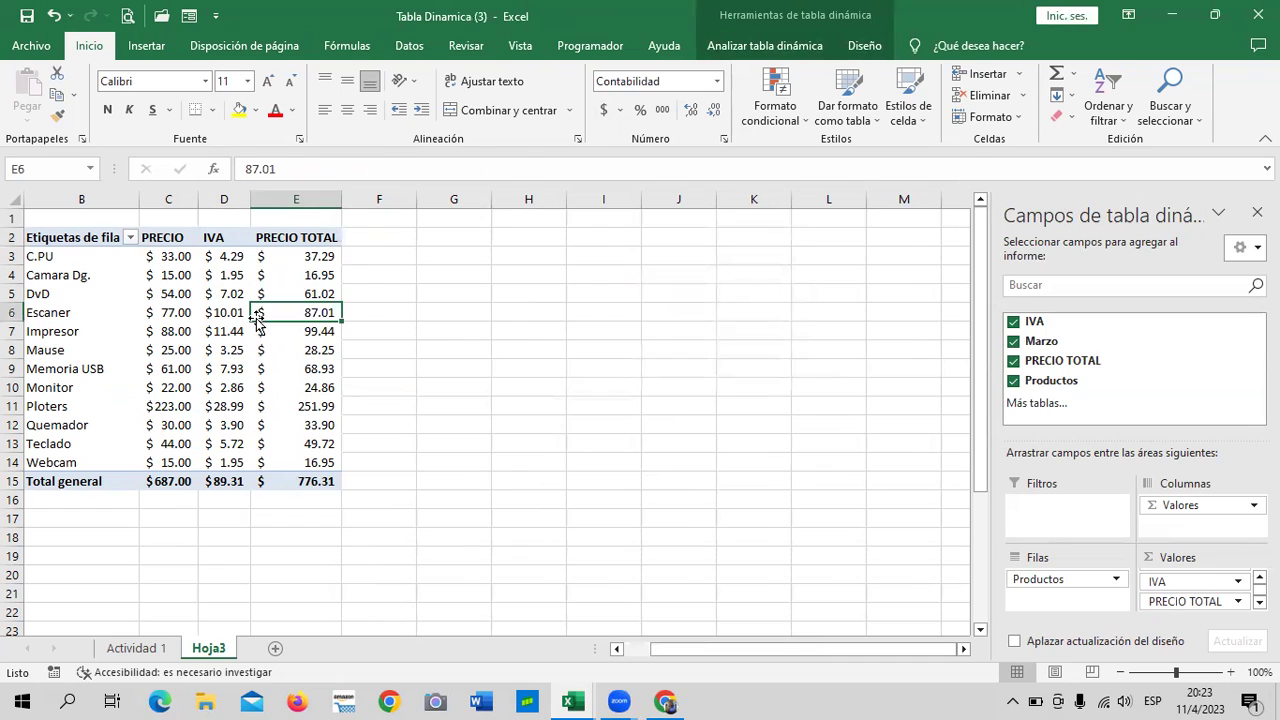
pyautogui.click(226, 256)
pyautogui.click(316, 255)
pyautogui.click(206, 256)
pyautogui.click(294, 258)
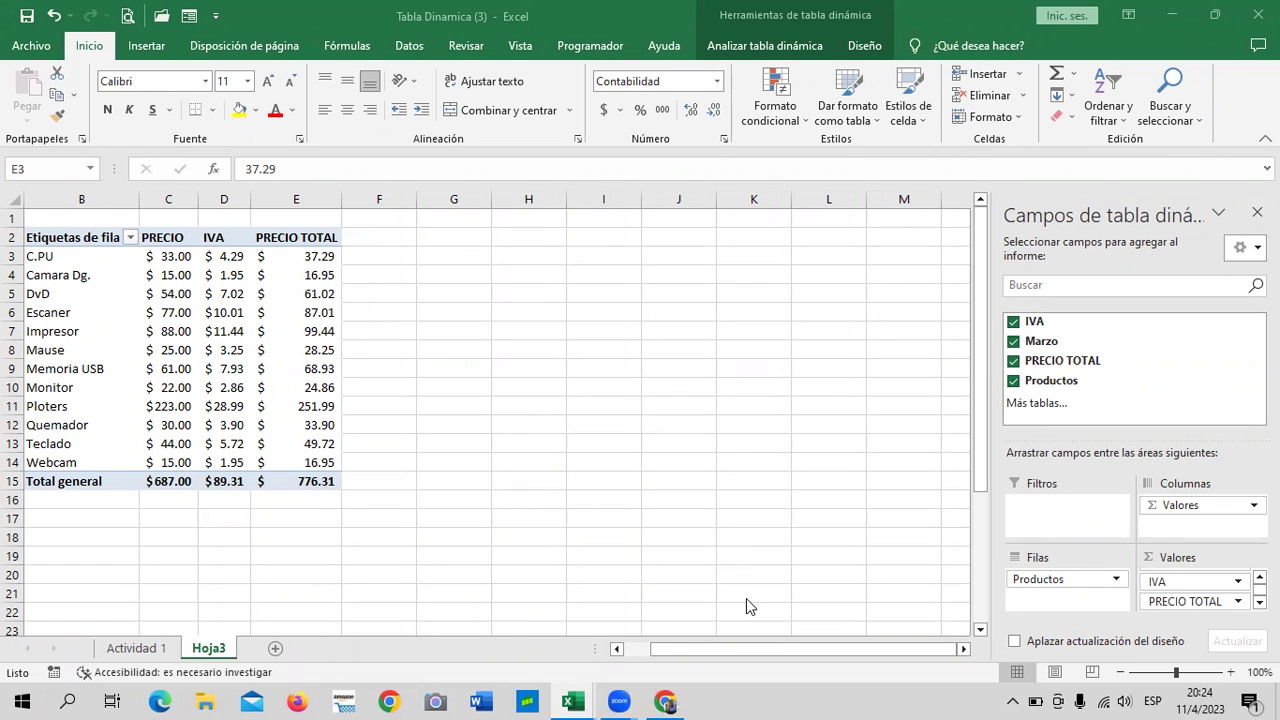
# Insert a new blank sheet after Hoja3 and select cell B4.
pyautogui.click(278, 658)
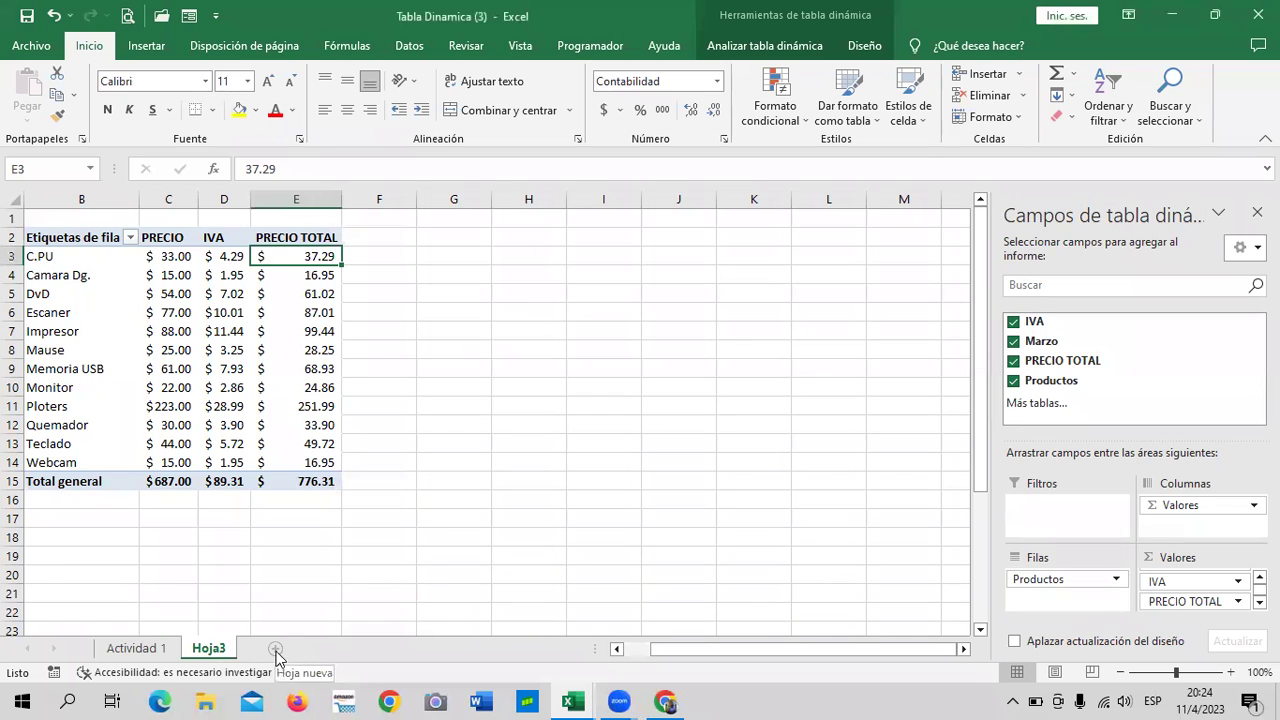
pyautogui.click(276, 650)
pyautogui.click(544, 376)
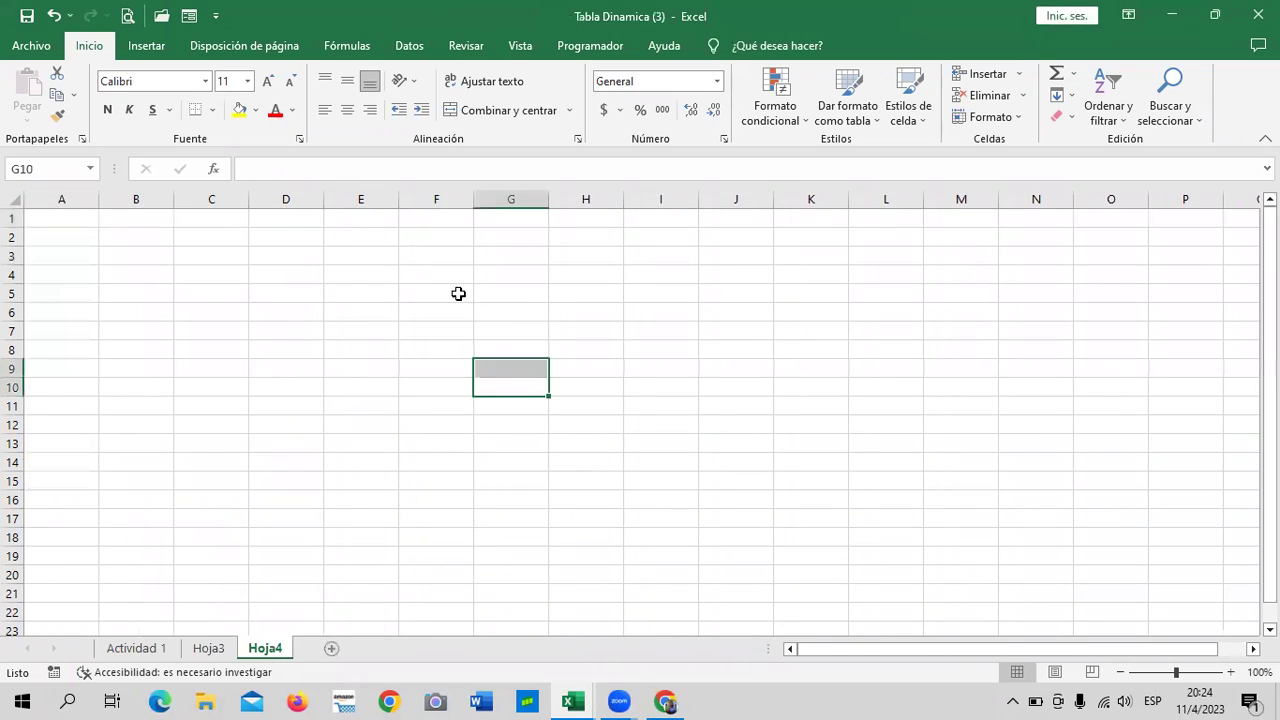
pyautogui.click(131, 274)
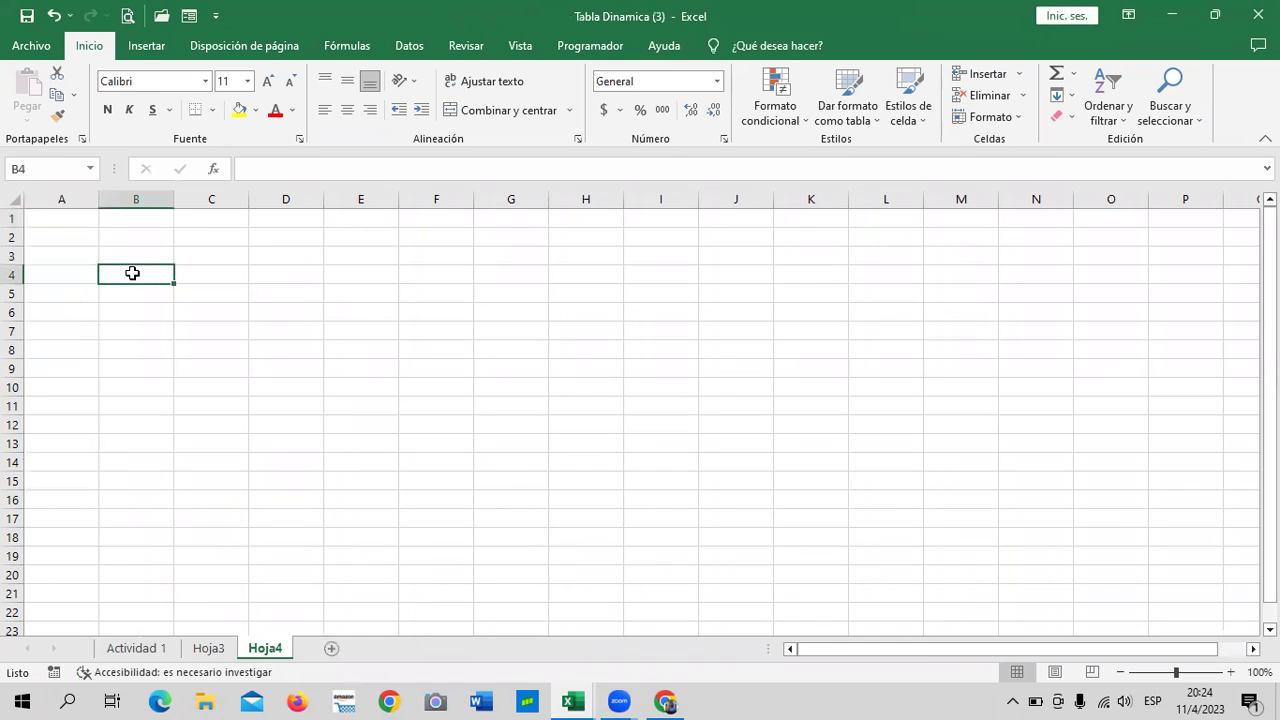
# Open the Insertar PivotTable source options, dismiss them, and select cell A2.
pyautogui.click(142, 45)
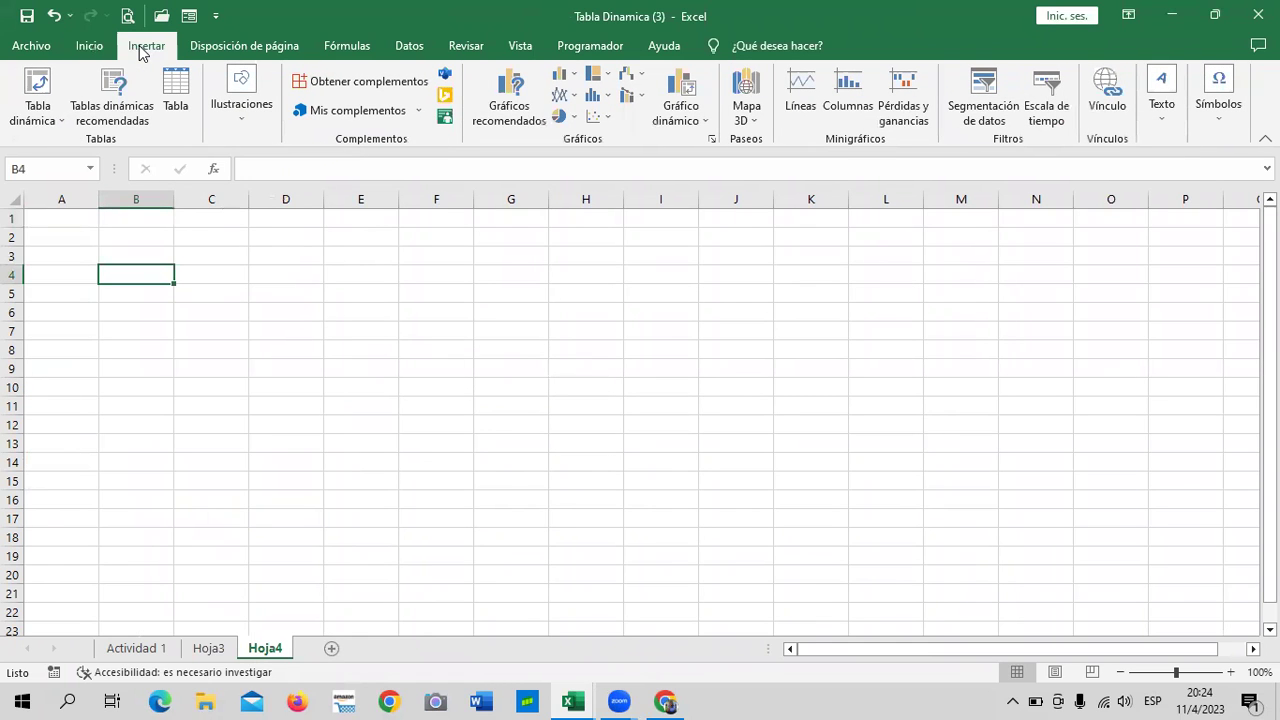
pyautogui.click(54, 121)
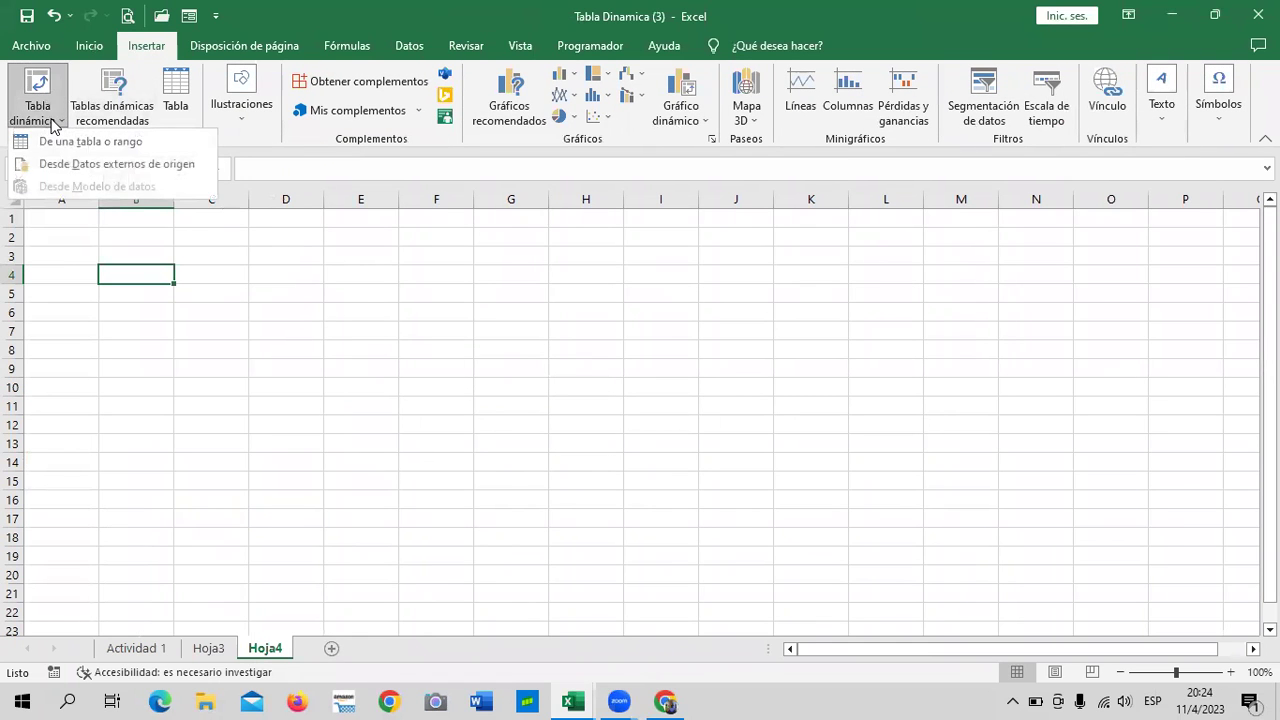
pyautogui.click(407, 89)
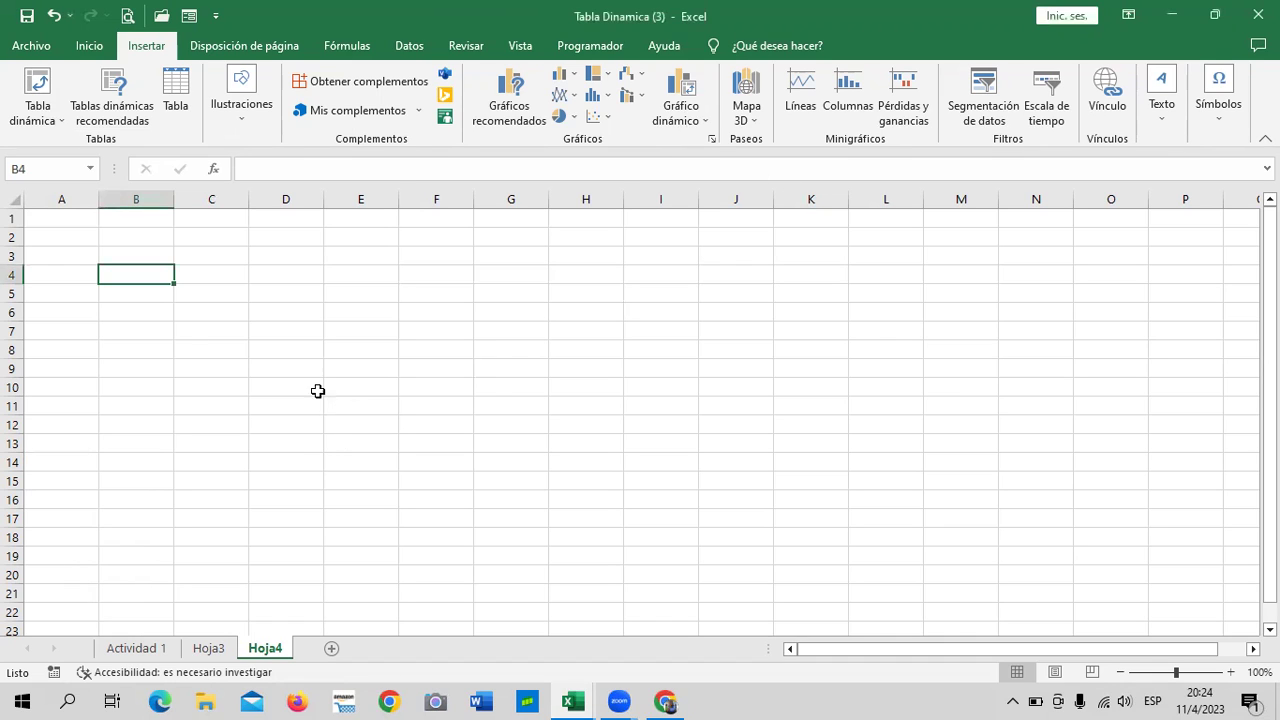
pyautogui.click(78, 235)
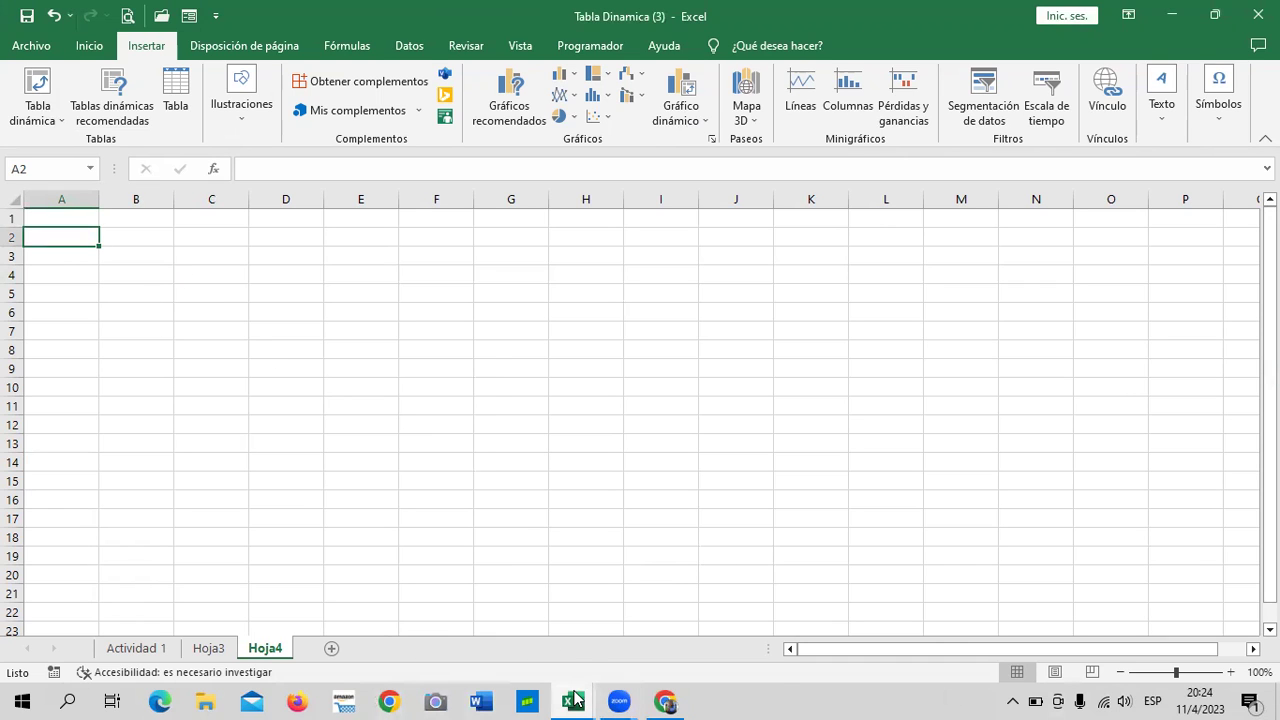
pyautogui.click(497, 602)
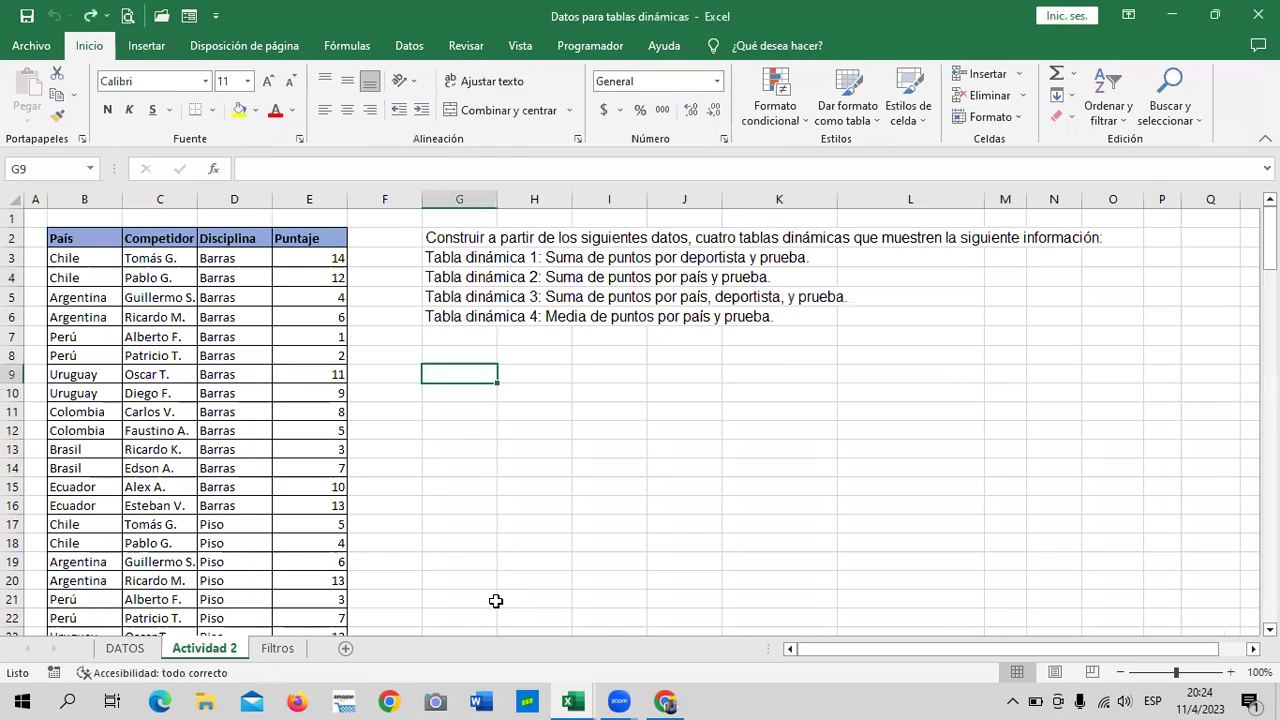
pyautogui.click(125, 648)
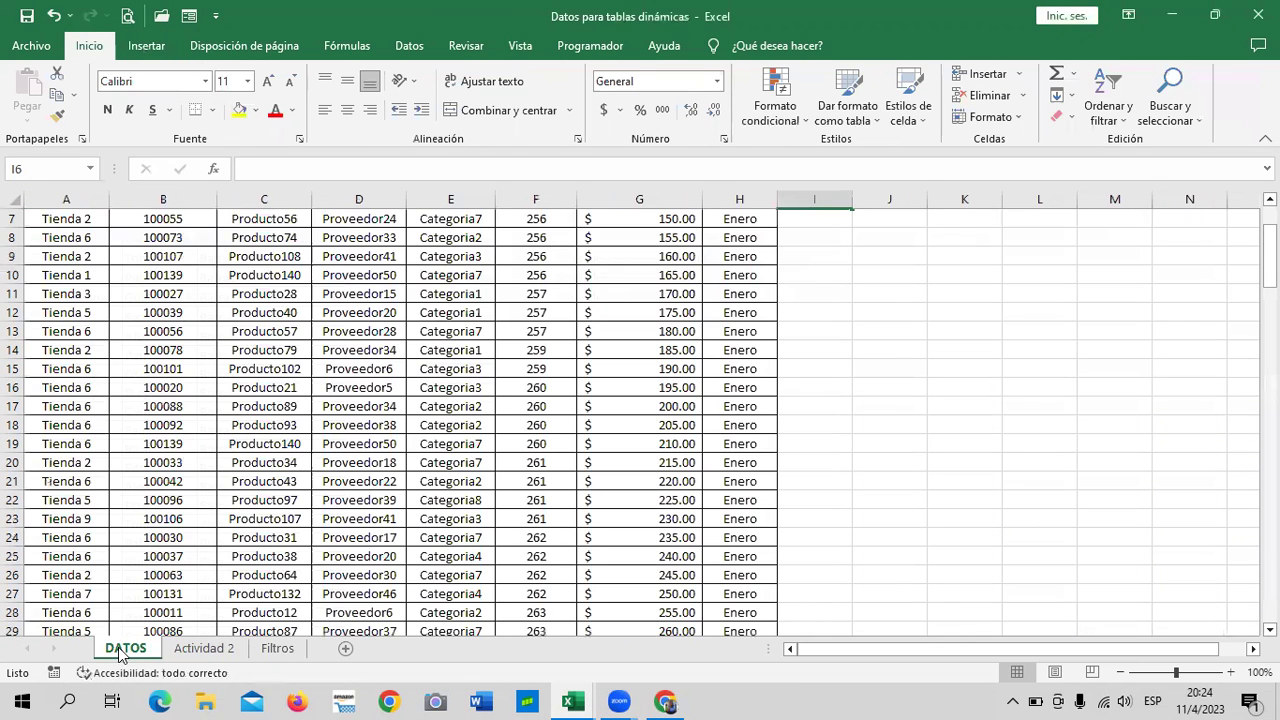
pyautogui.click(185, 650)
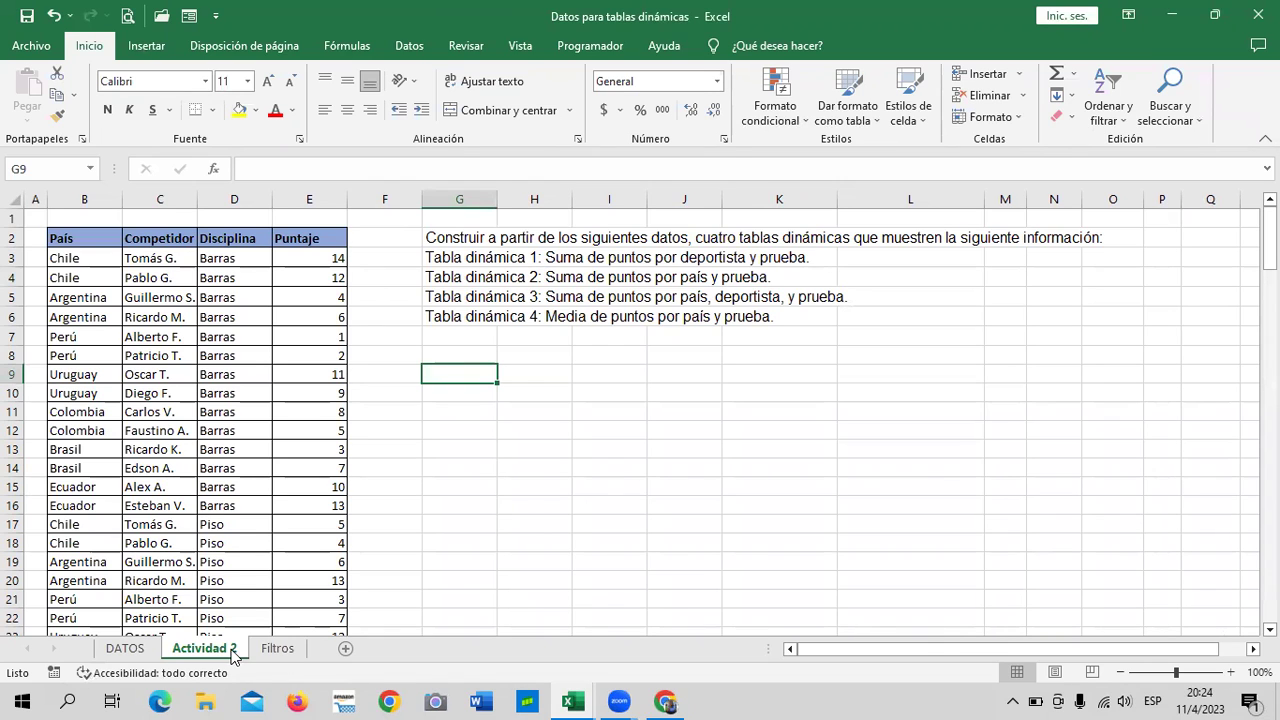
pyautogui.click(514, 546)
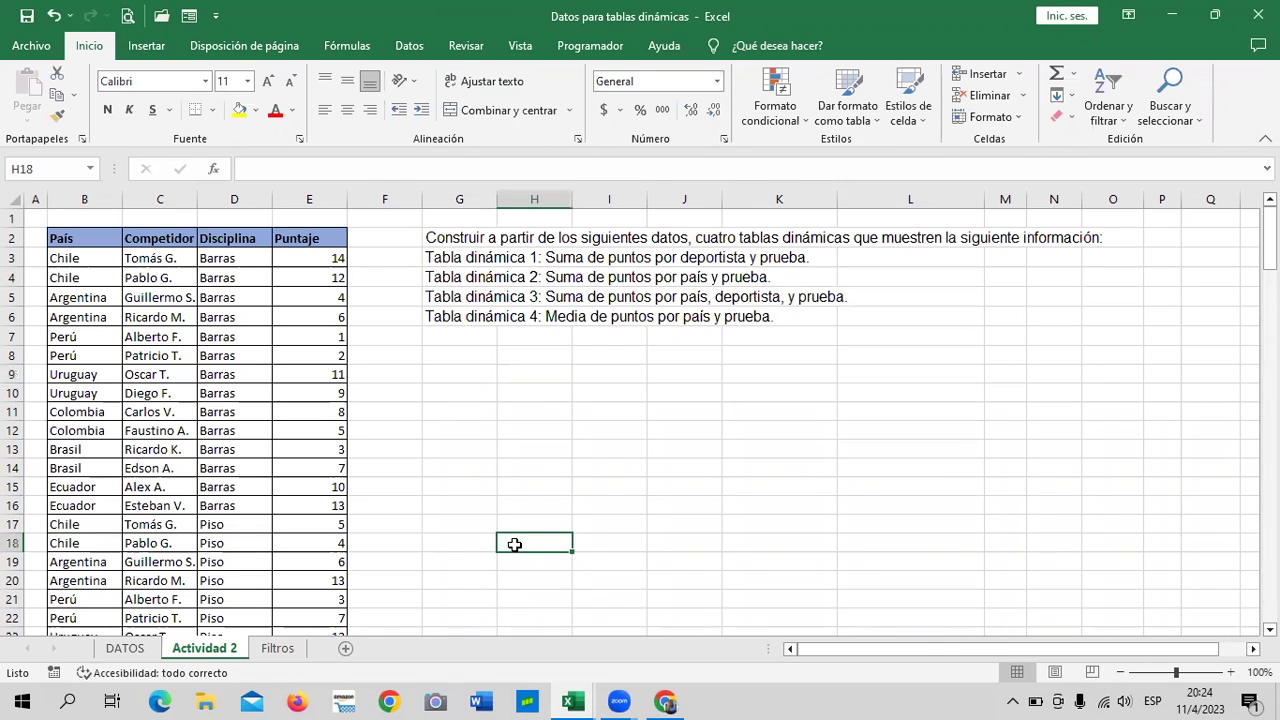
pyautogui.click(641, 507)
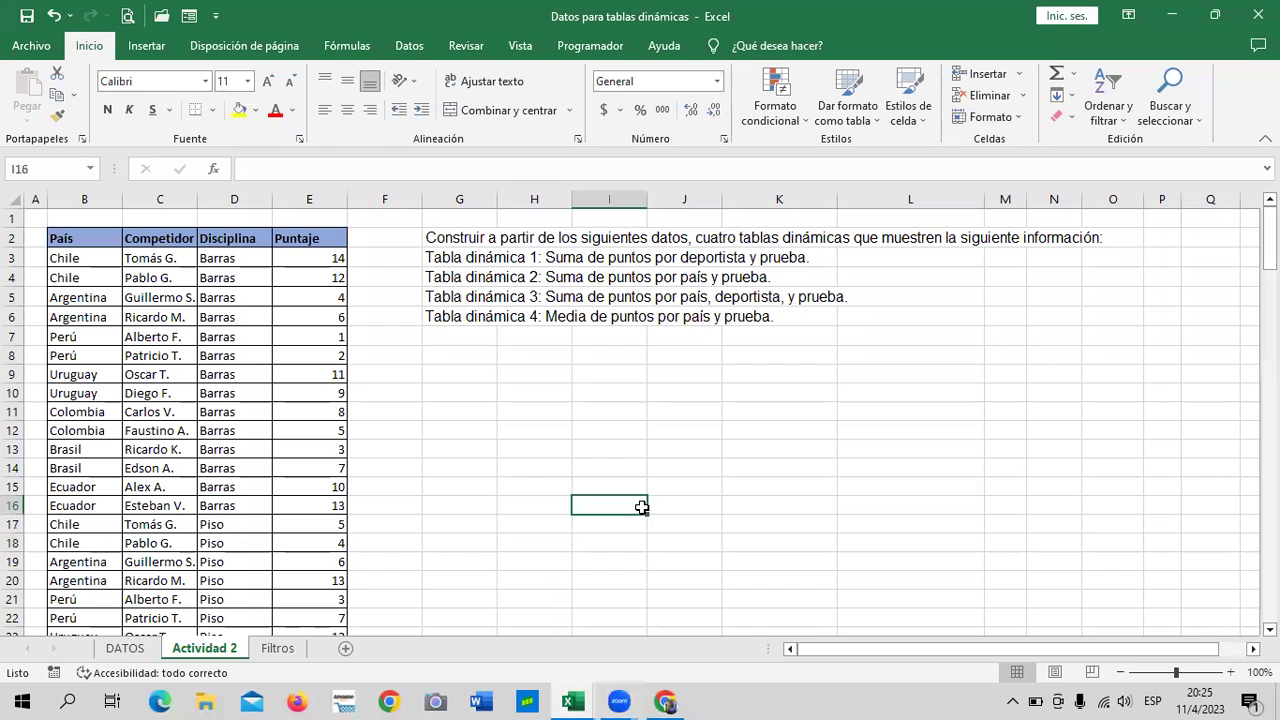
pyautogui.moveTo(572, 702)
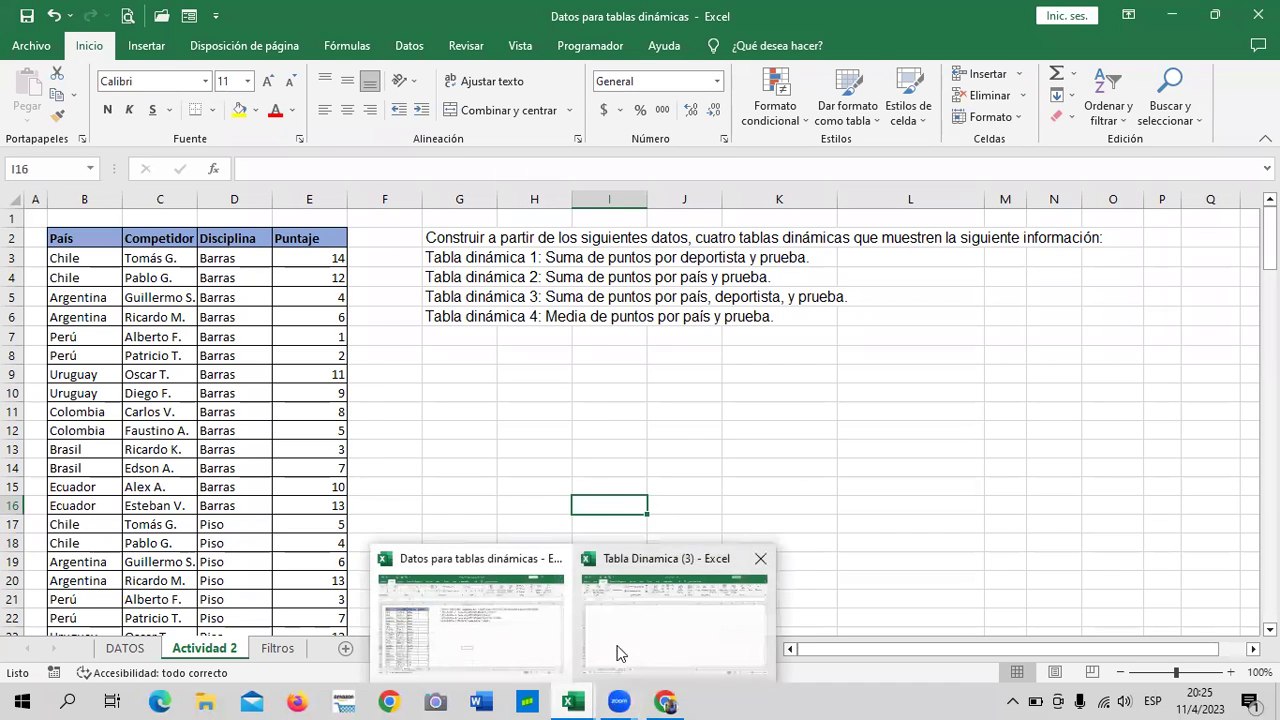
pyautogui.click(619, 653)
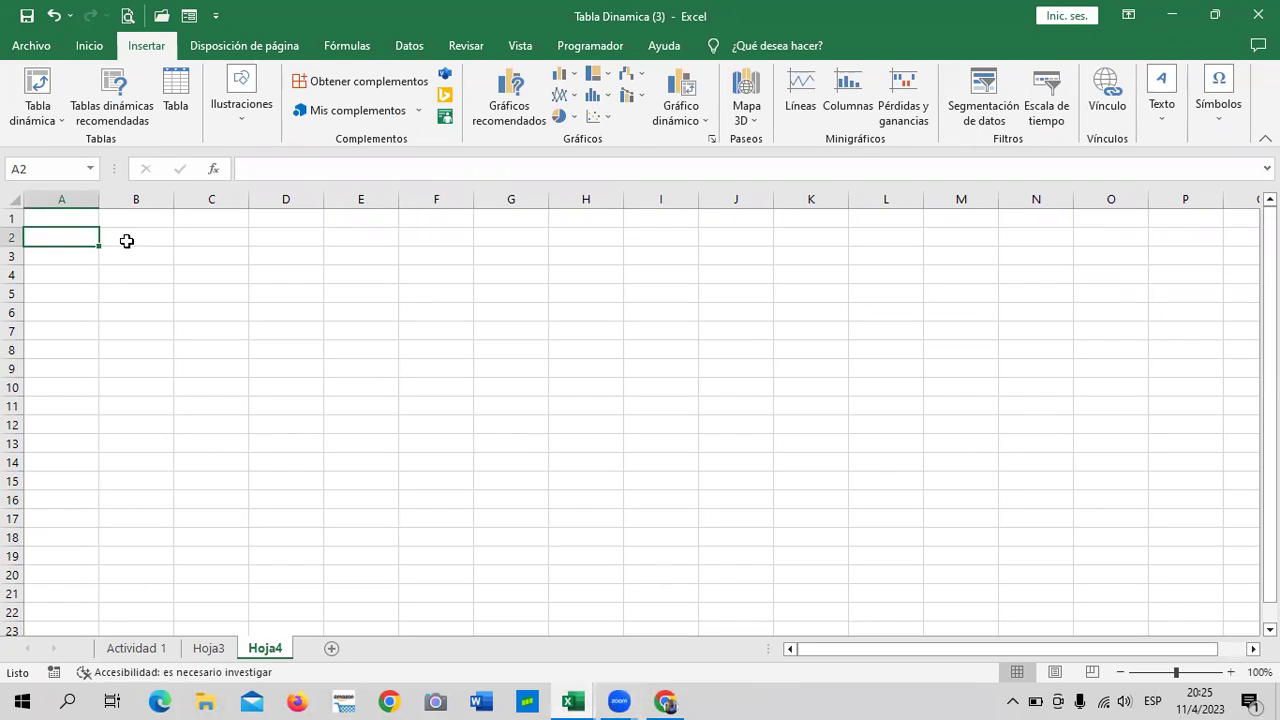
# Start a PivotTable from an external data source and view existing connections.
pyautogui.click(60, 124)
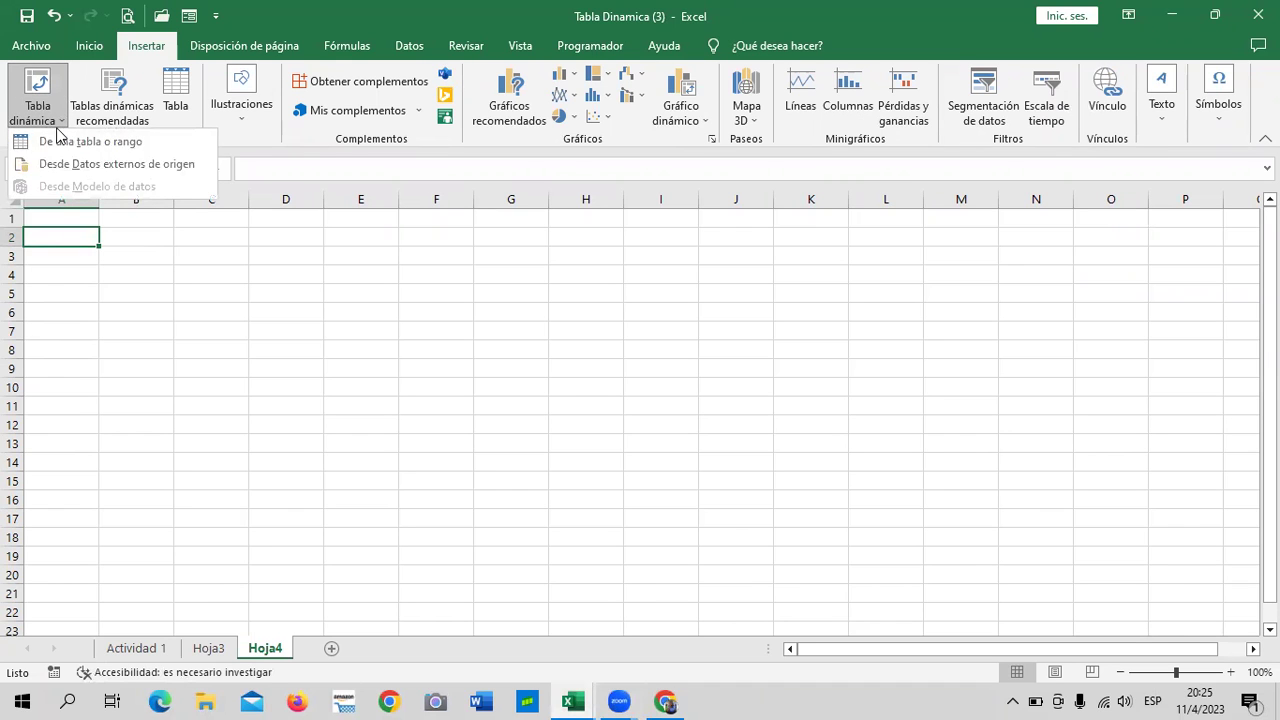
pyautogui.click(60, 163)
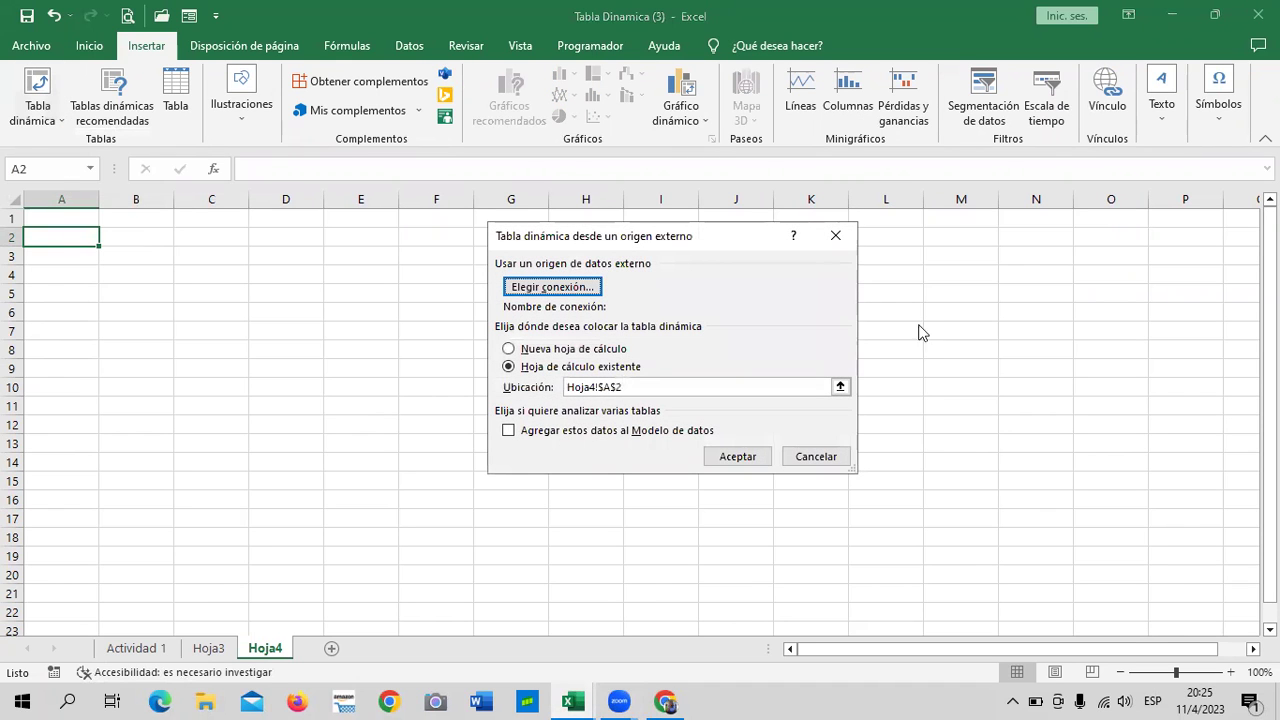
pyautogui.click(590, 288)
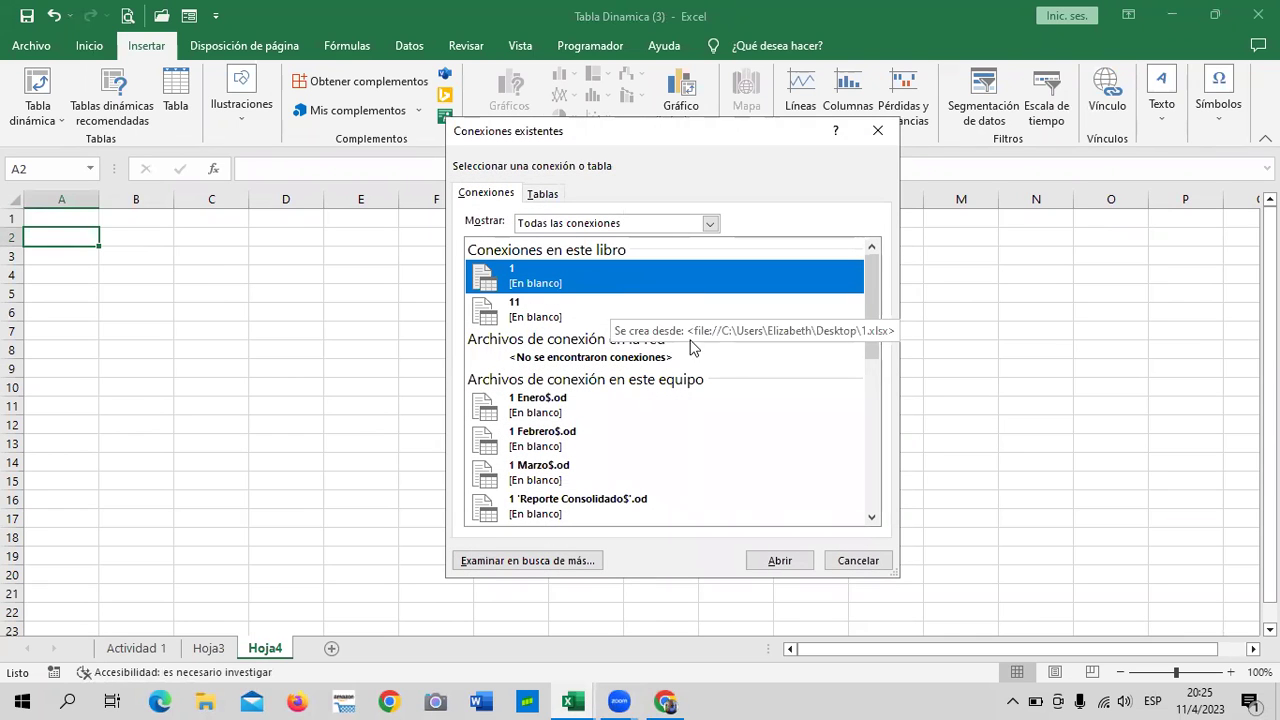
pyautogui.scroll(-5, 734, 318)
pyautogui.scroll(-2, 734, 316)
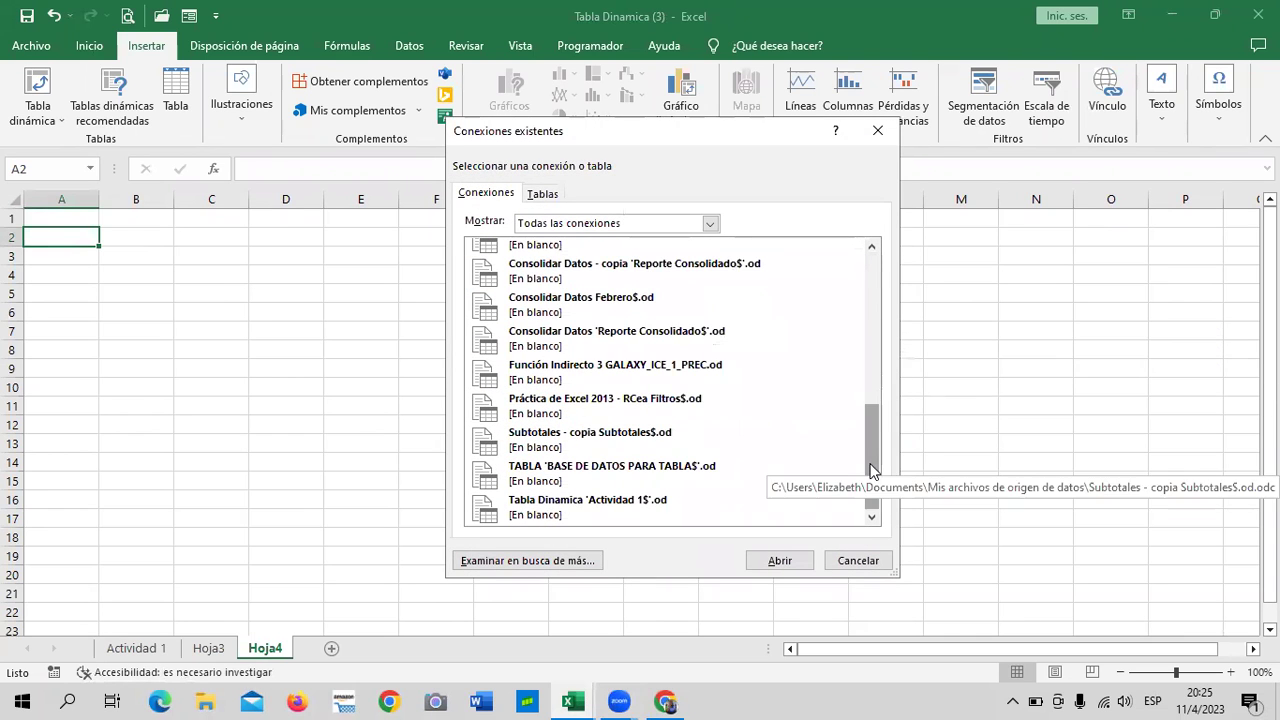
pyautogui.moveTo(870, 448)
pyautogui.mouseDown()
pyautogui.moveTo(866, 256)
pyautogui.moveTo(846, 449)
pyautogui.moveTo(829, 474)
pyautogui.mouseUp()
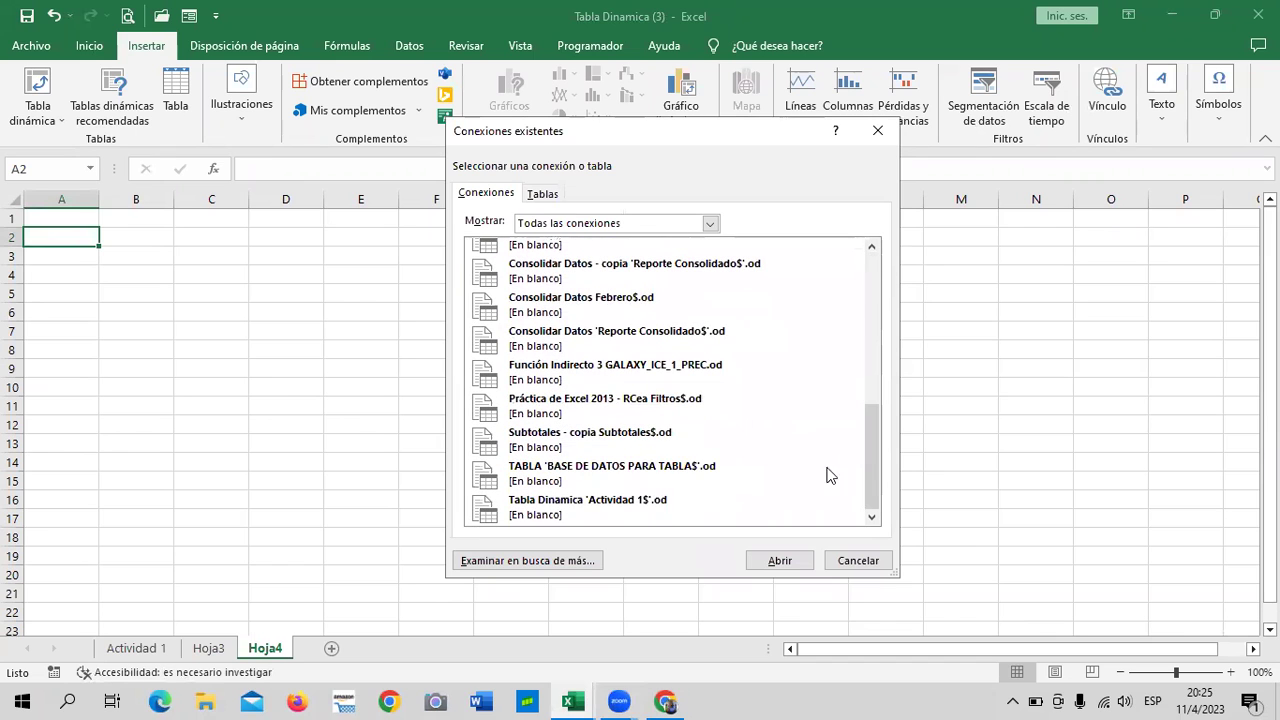
# Browse to EXCEL NUEVO CURSO and open the Datos para tablas dinámicas workbook.
pyautogui.click(462, 560)
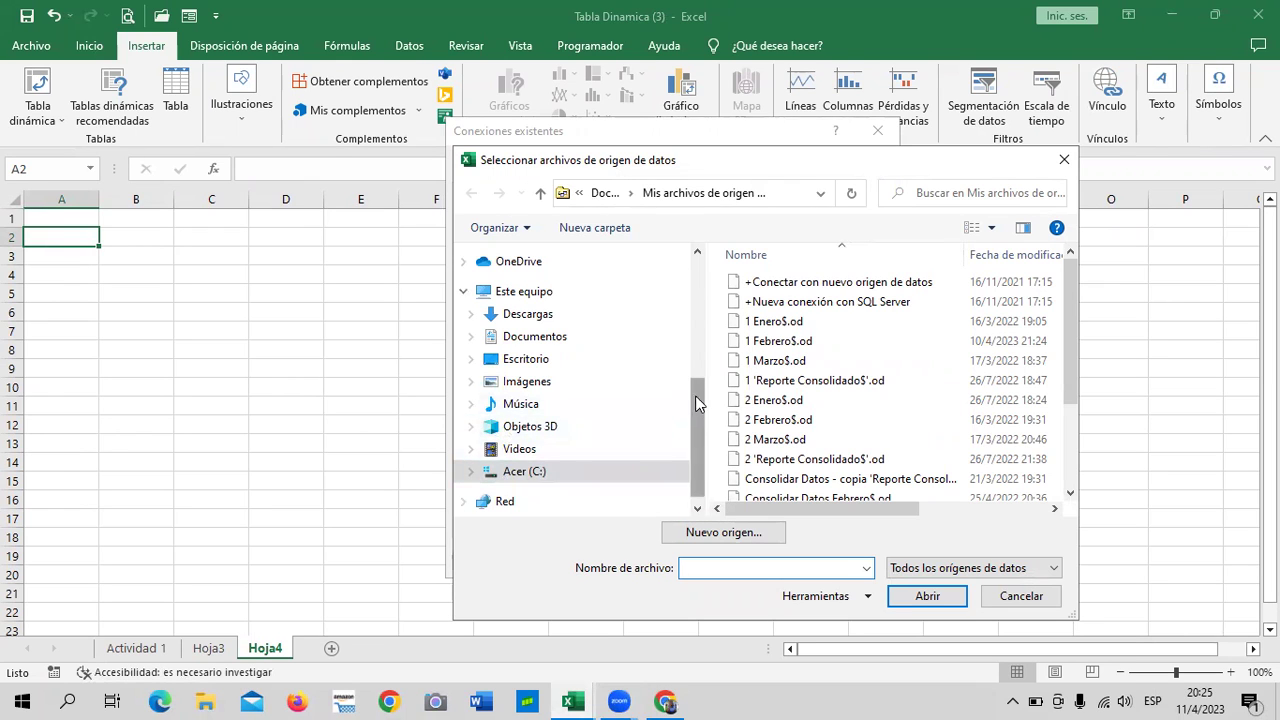
pyautogui.moveTo(697, 402); pyautogui.dragTo(697, 358)
pyautogui.click(557, 298)
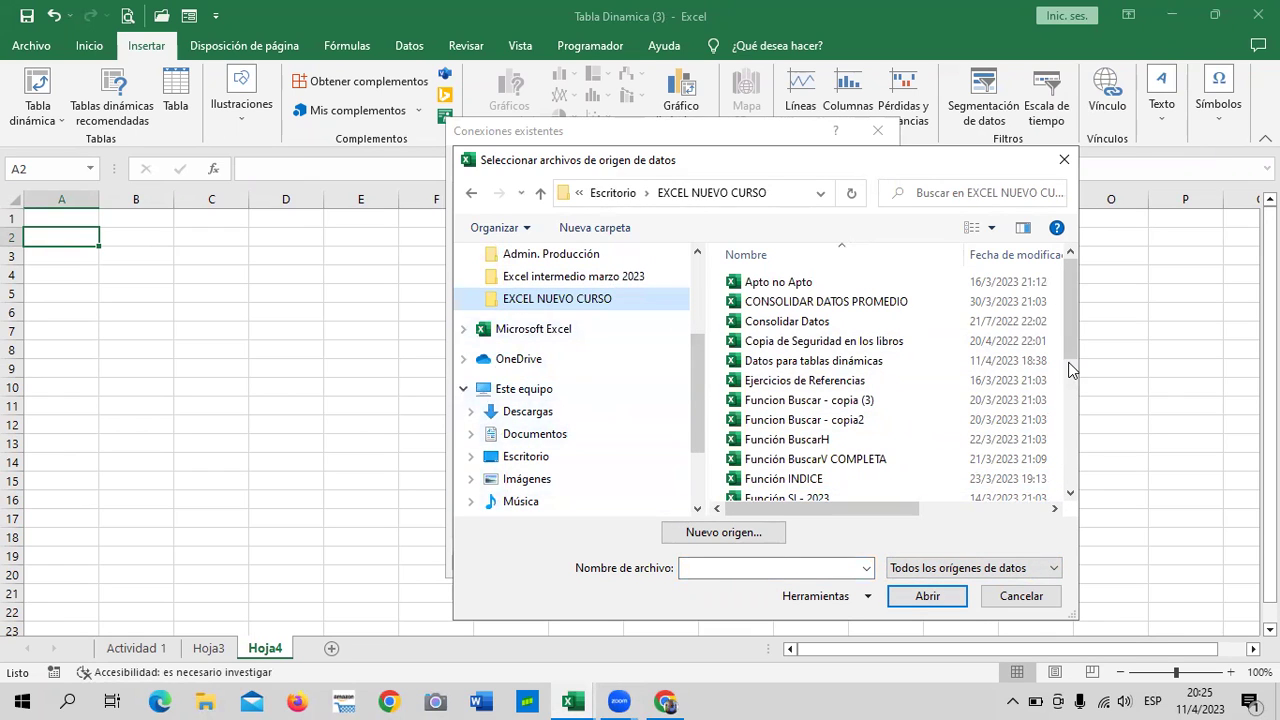
pyautogui.moveTo(1066, 330); pyautogui.dragTo(1083, 459)
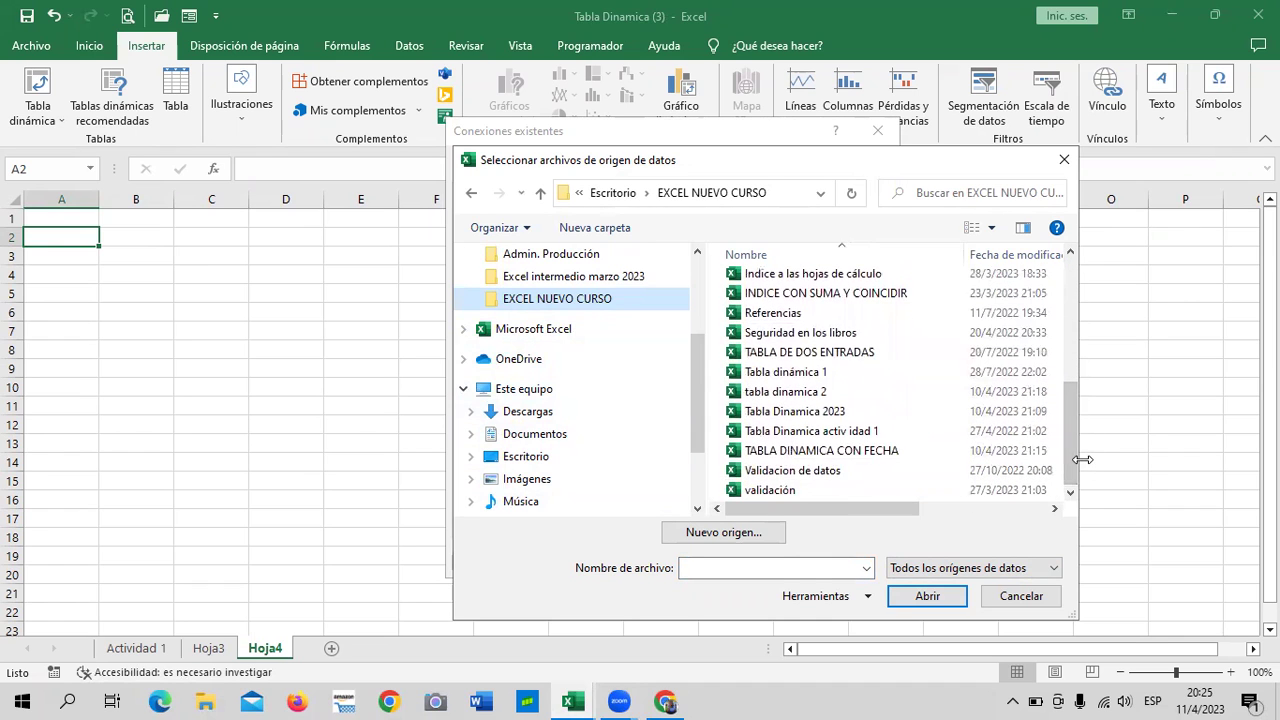
pyautogui.moveTo(1083, 459)
pyautogui.mouseDown()
pyautogui.moveTo(1070, 377)
pyautogui.moveTo(1080, 322)
pyautogui.mouseUp()
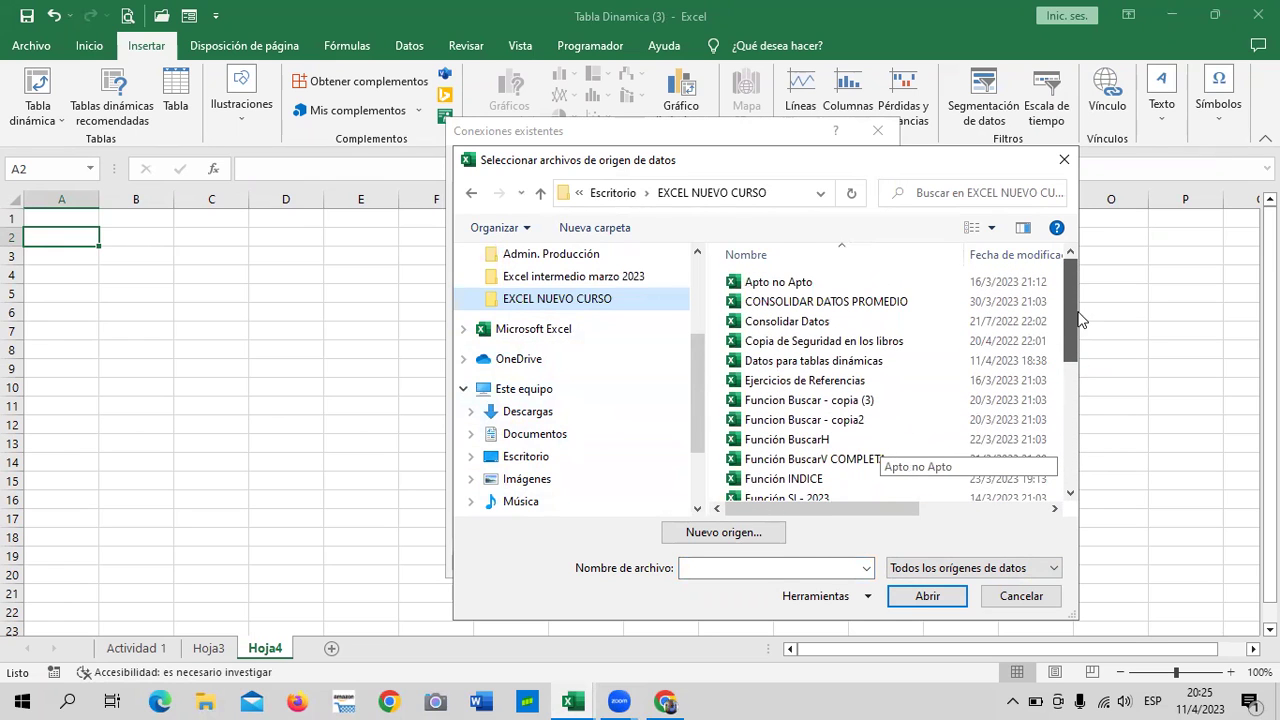
pyautogui.click(800, 362)
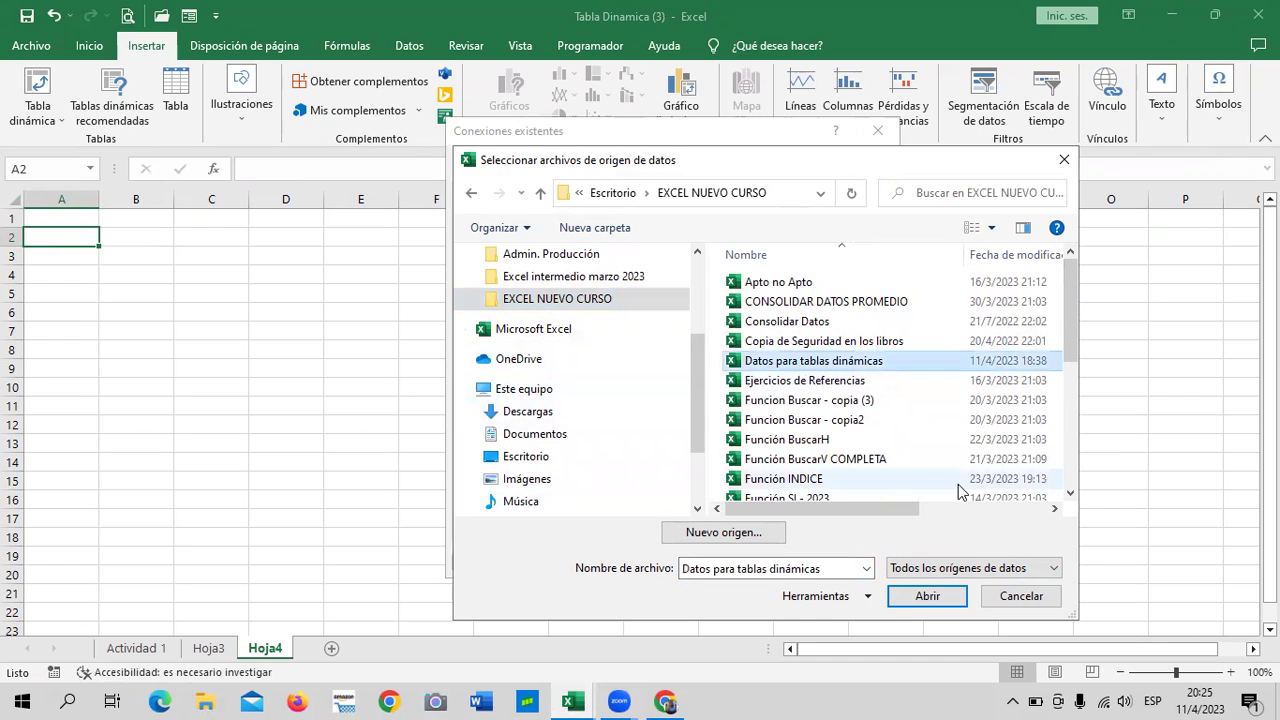
pyautogui.click(925, 597)
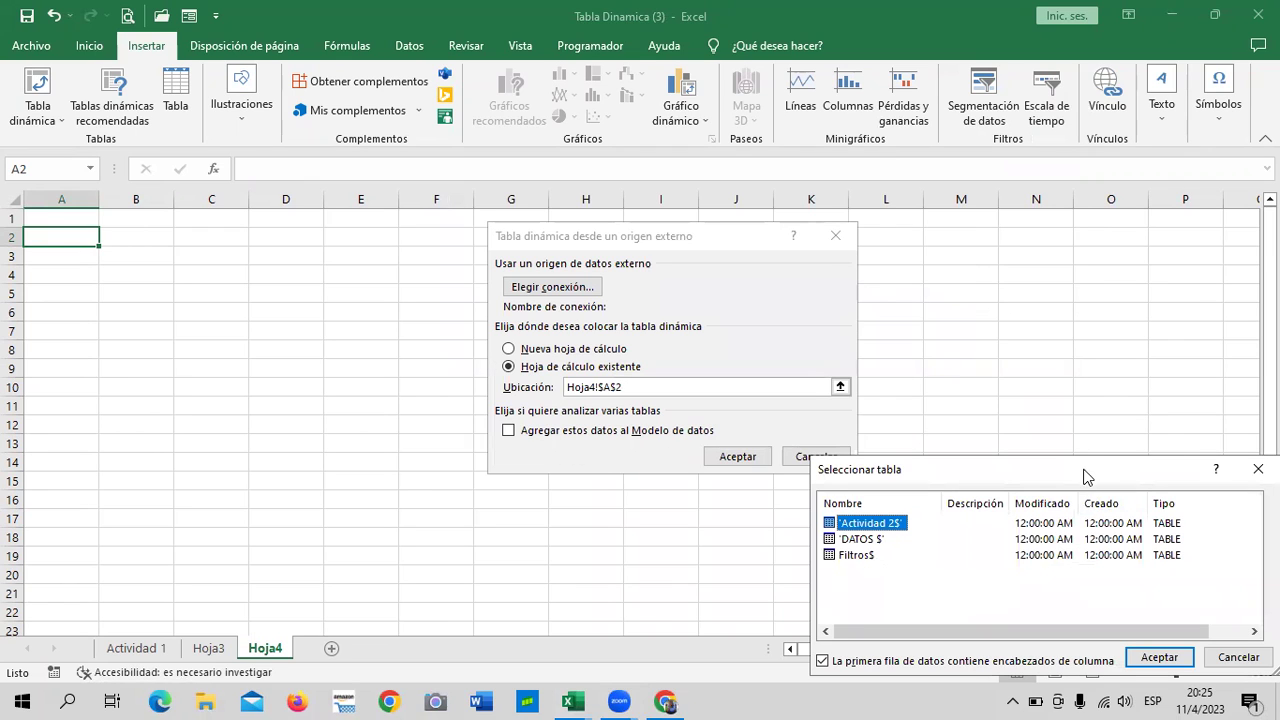
# Choose the Actividad 2$ table as the data source.
pyautogui.moveTo(1073, 470); pyautogui.dragTo(845, 287)
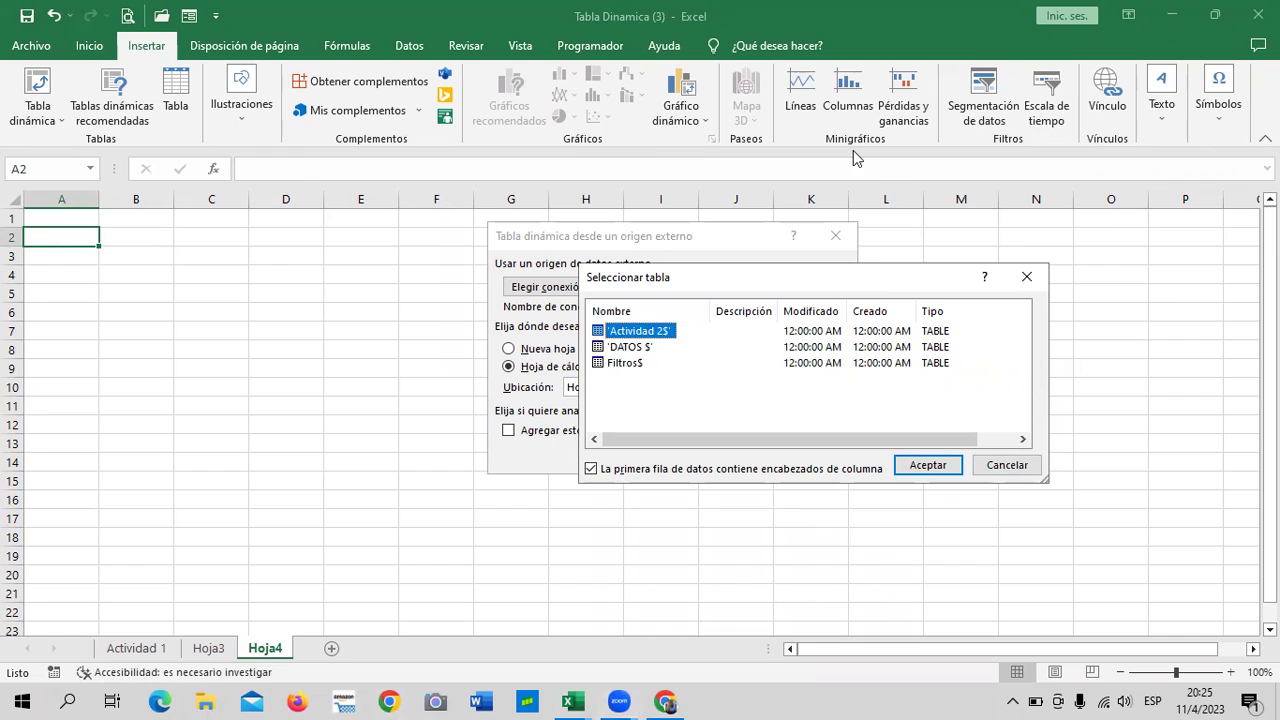
pyautogui.click(636, 348)
pyautogui.click(641, 332)
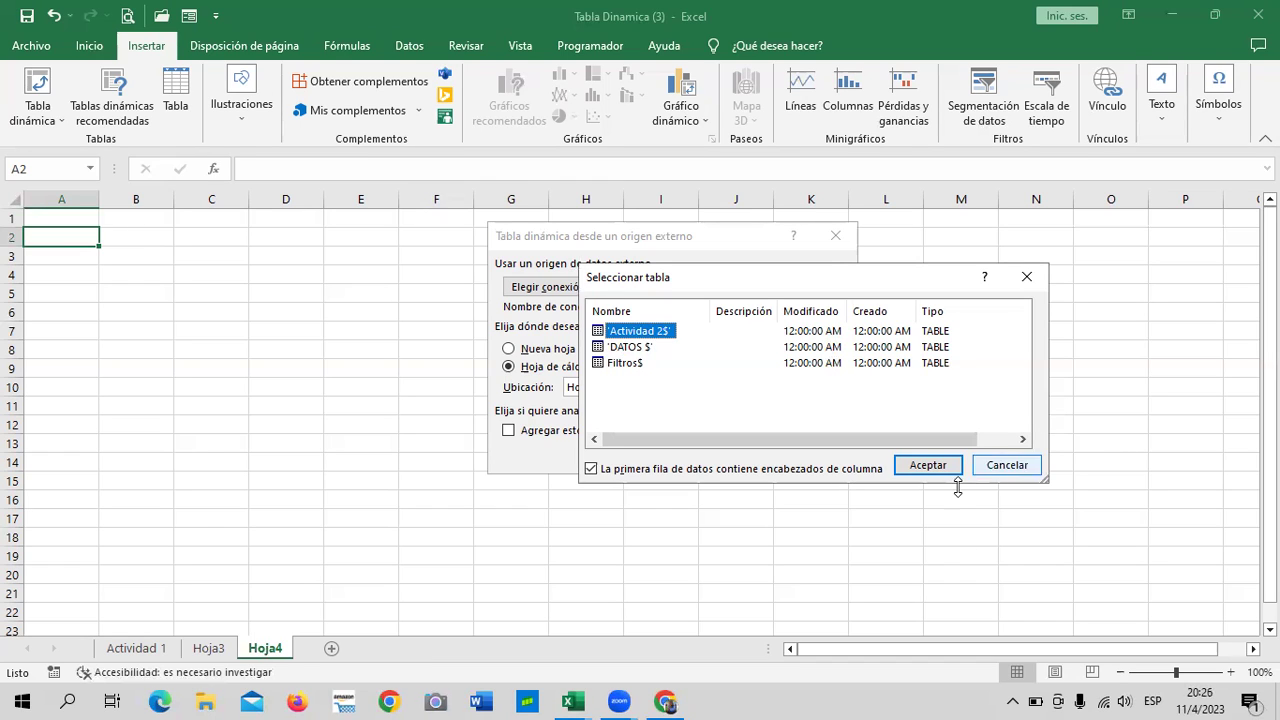
pyautogui.click(928, 466)
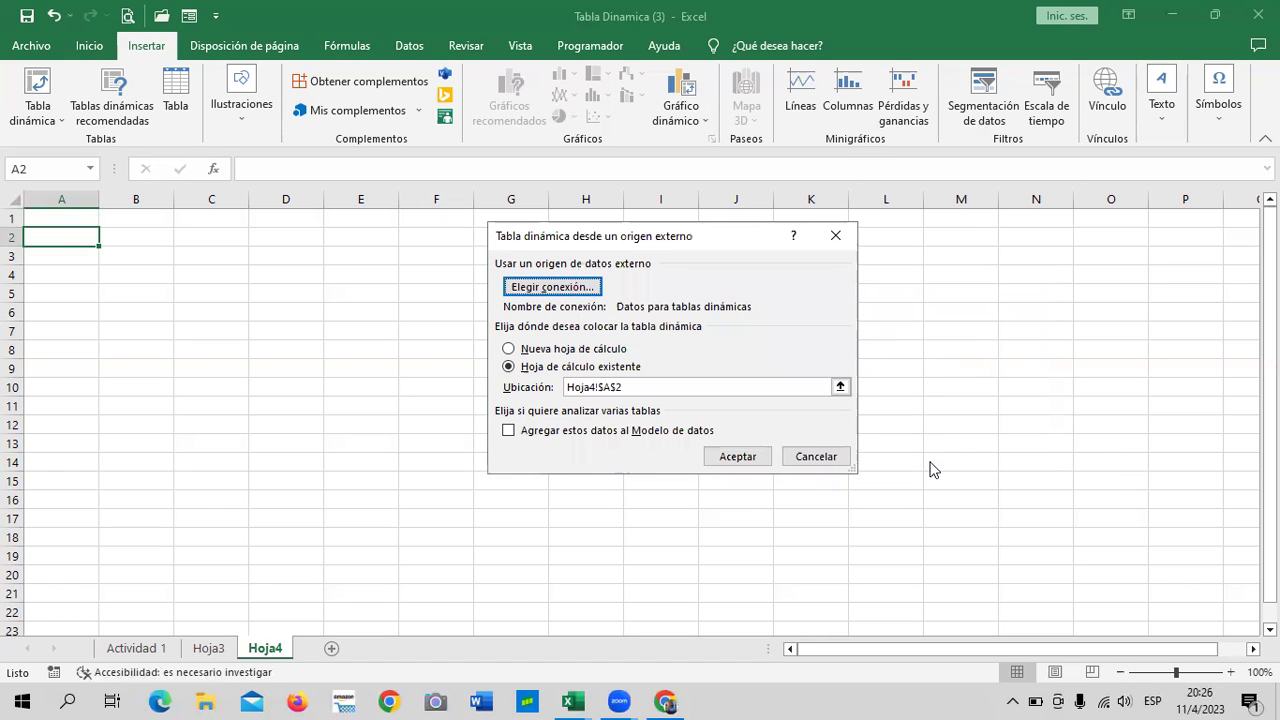
# Place the PivotTable at Hoja4!A2 with País rows, Disciplina columns, and Puntaje summed.
pyautogui.click(727, 460)
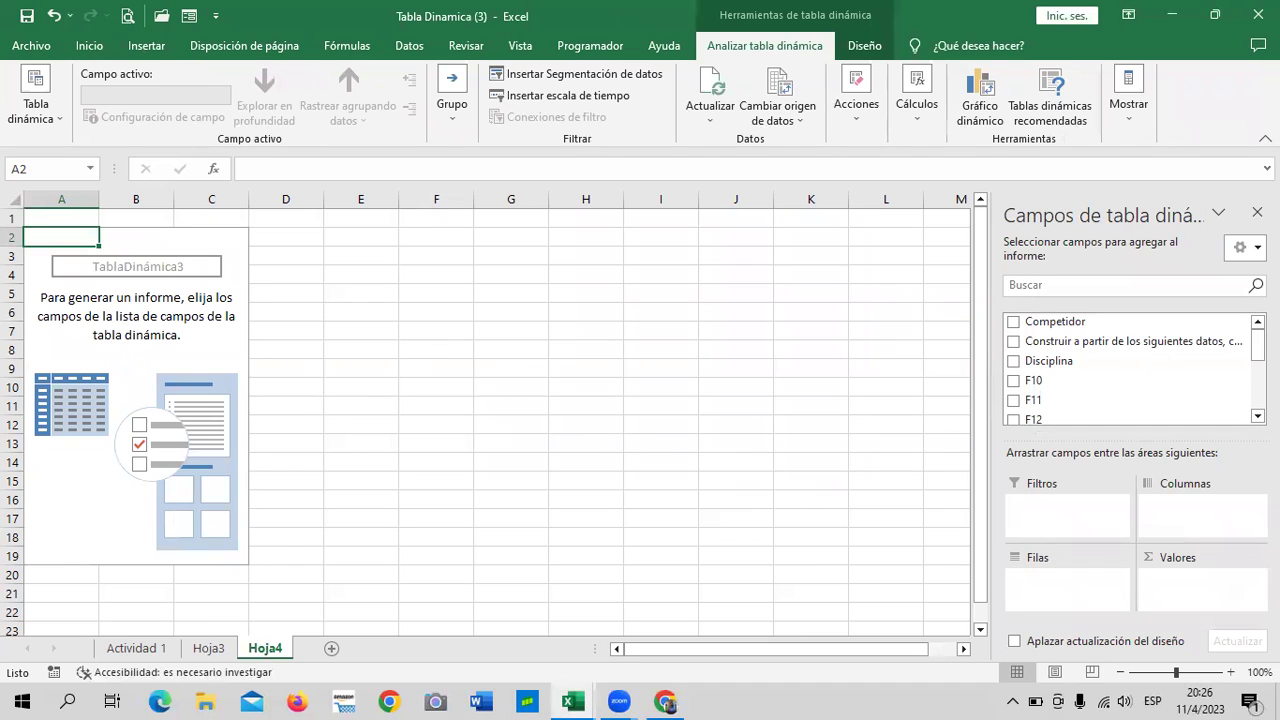
pyautogui.moveTo(1258, 345); pyautogui.dragTo(1258, 396)
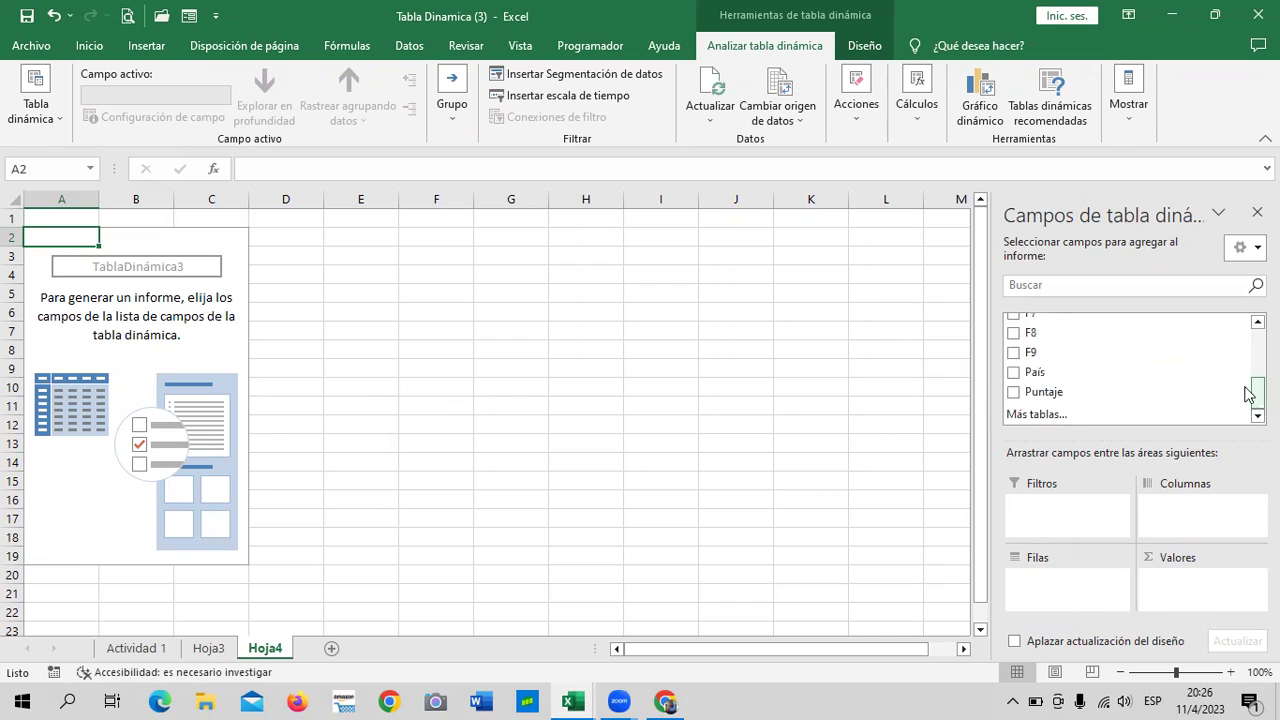
pyautogui.click(1013, 374)
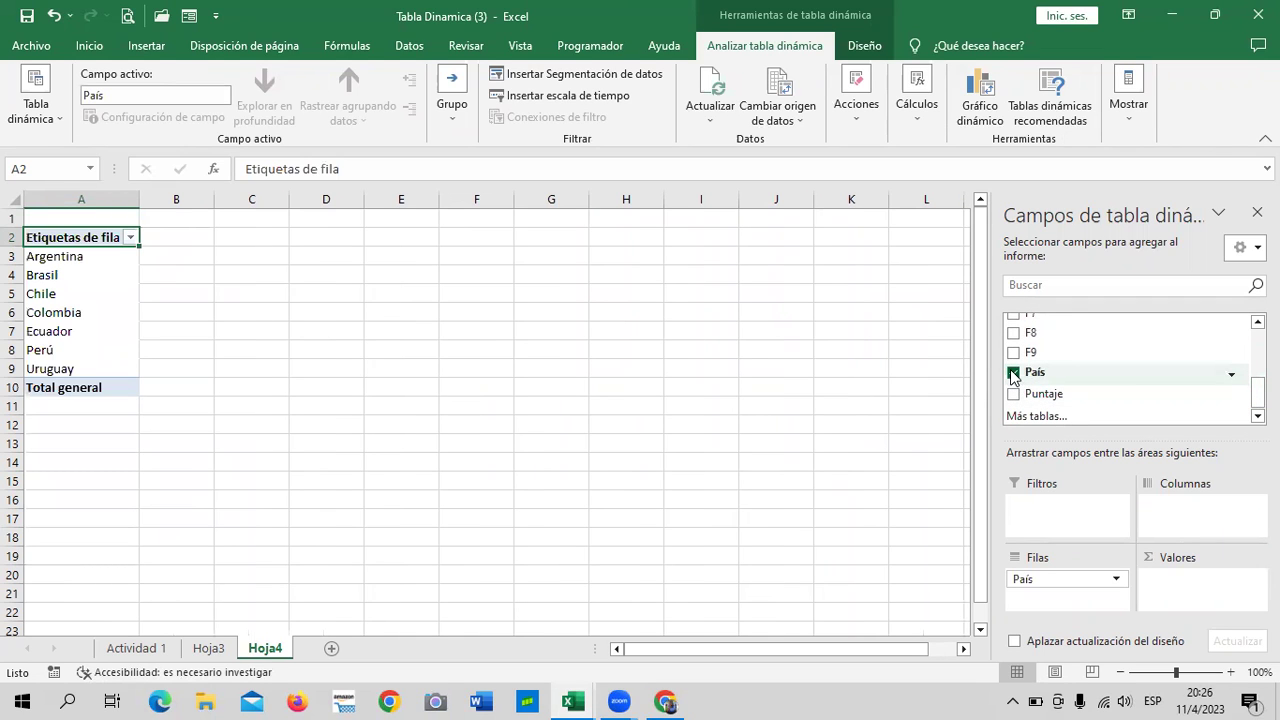
pyautogui.moveTo(1258, 394); pyautogui.dragTo(1258, 335)
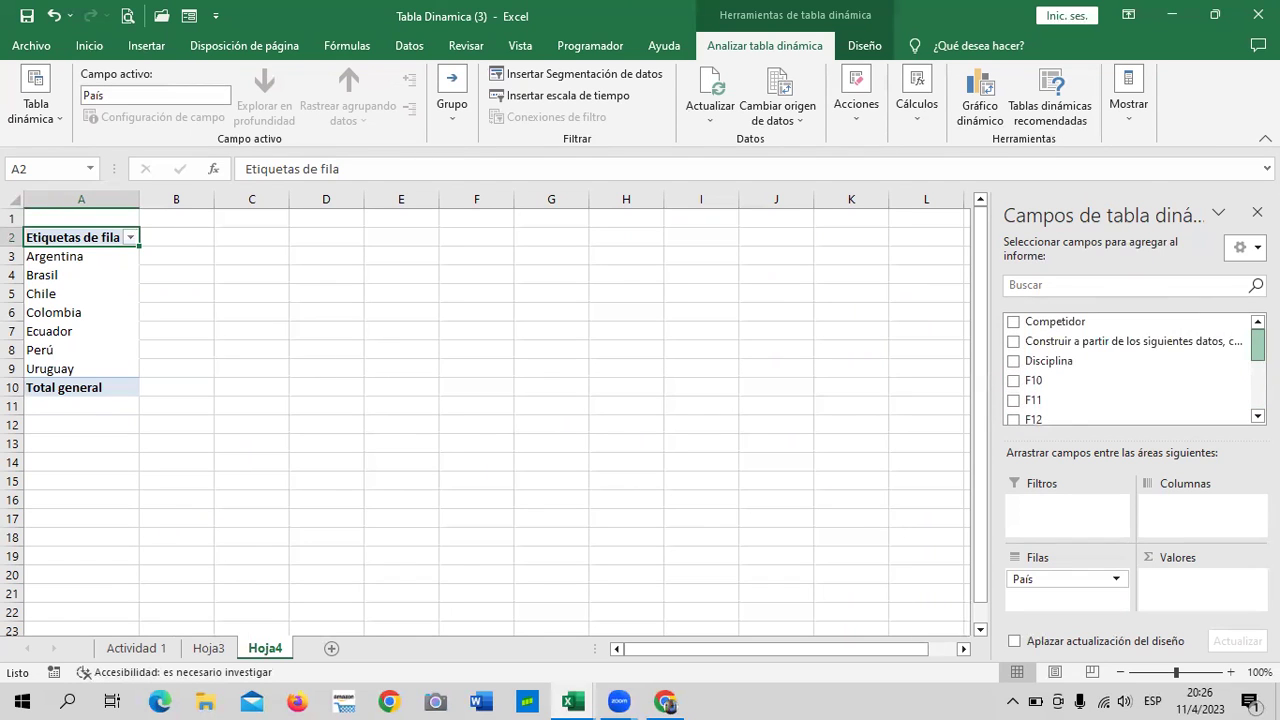
pyautogui.click(1013, 362)
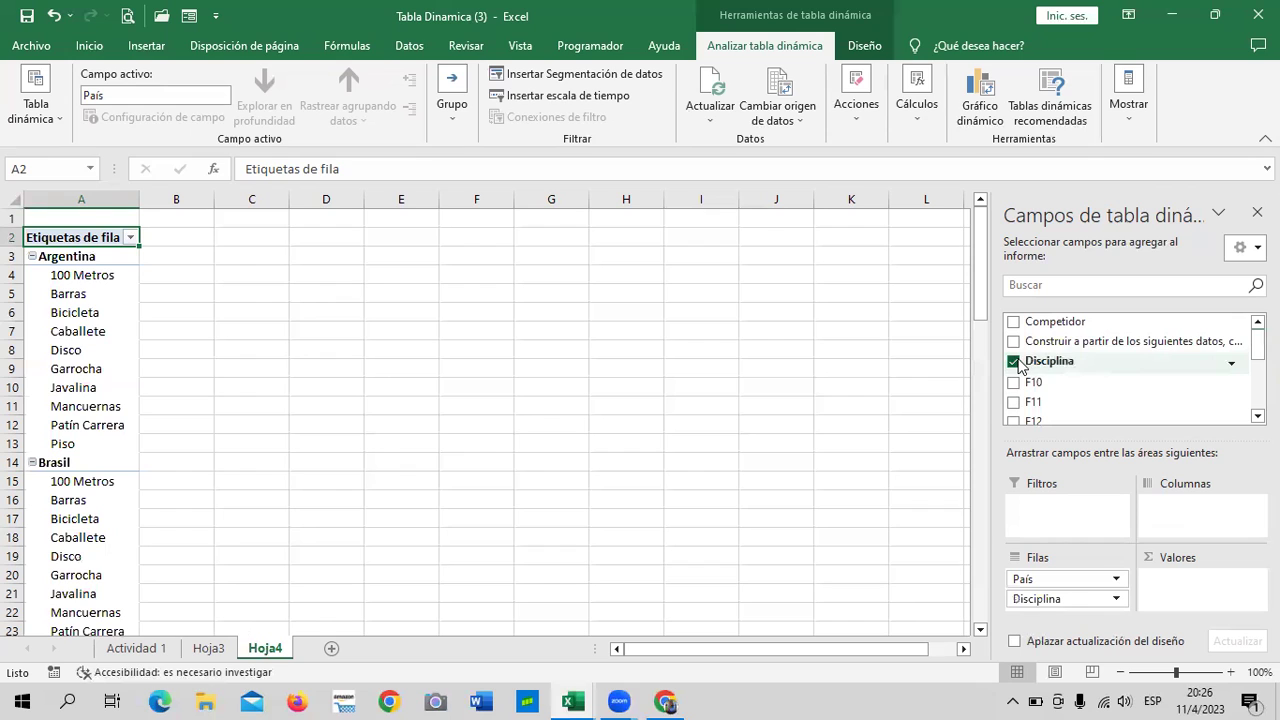
pyautogui.moveTo(1090, 598); pyautogui.dragTo(1182, 515)
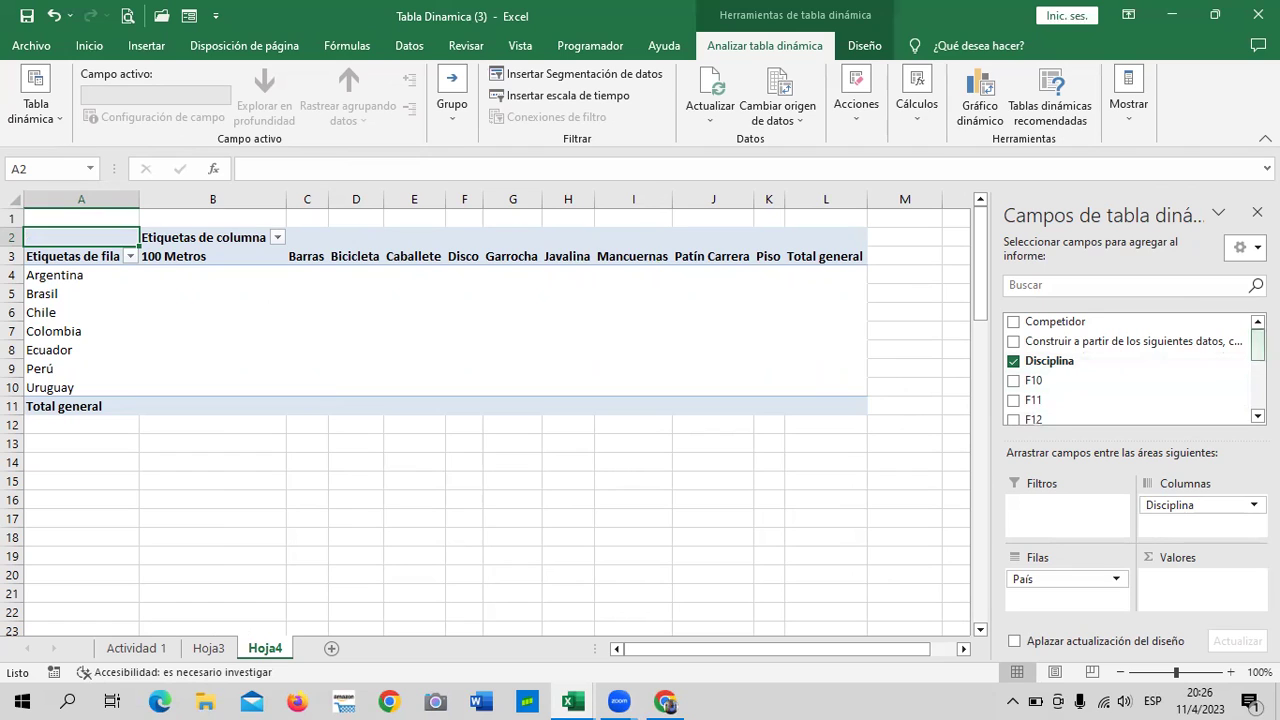
pyautogui.moveTo(1257, 345); pyautogui.dragTo(1257, 394)
pyautogui.click(1013, 393)
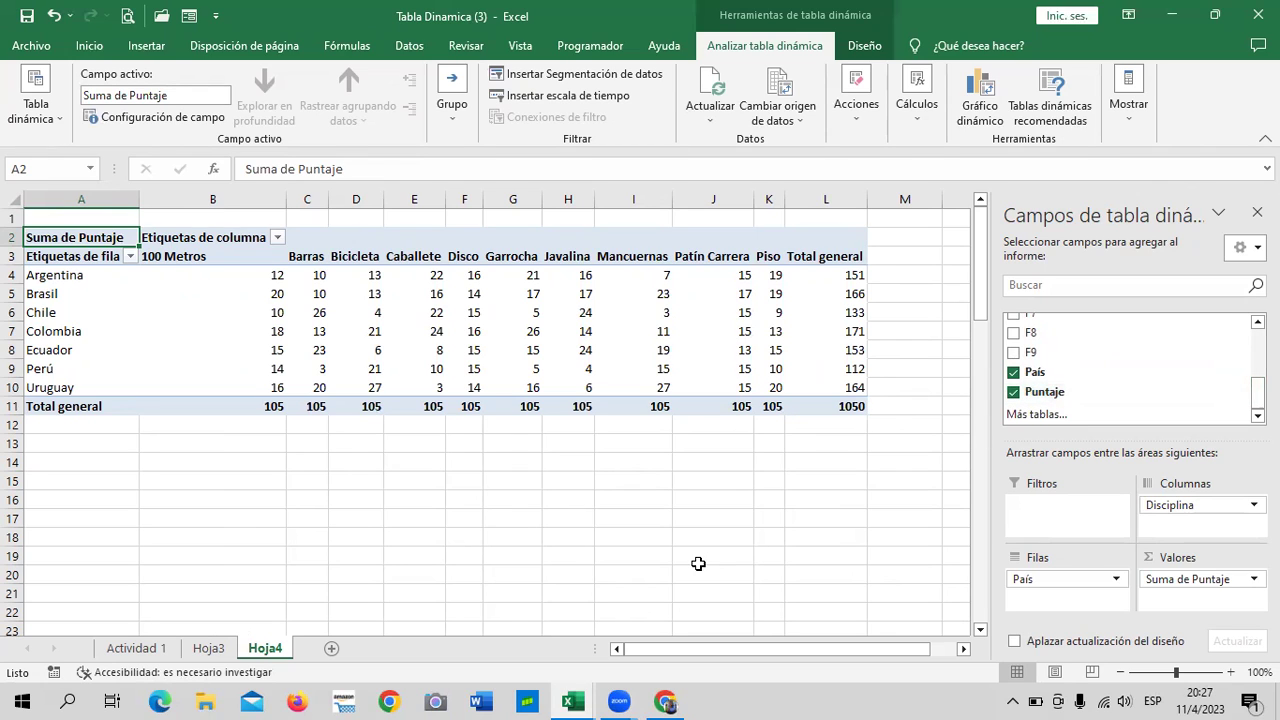
pyautogui.click(415, 311)
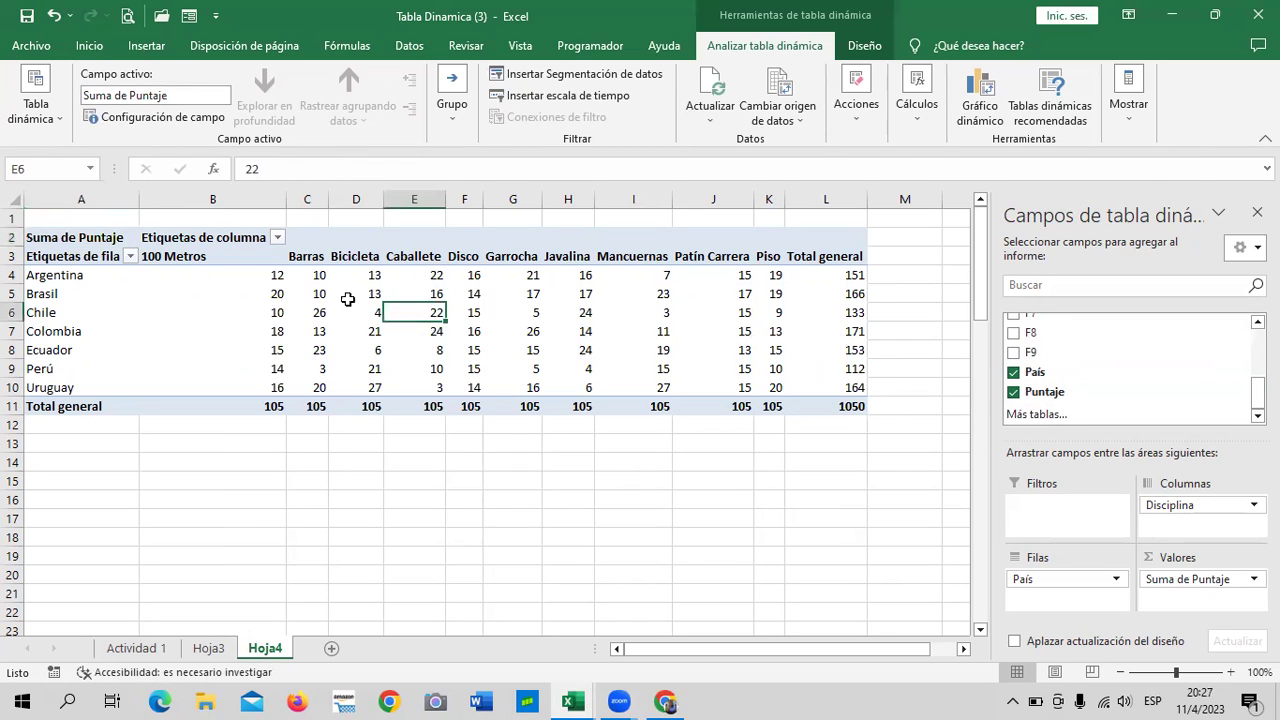
pyautogui.click(282, 294)
pyautogui.click(282, 387)
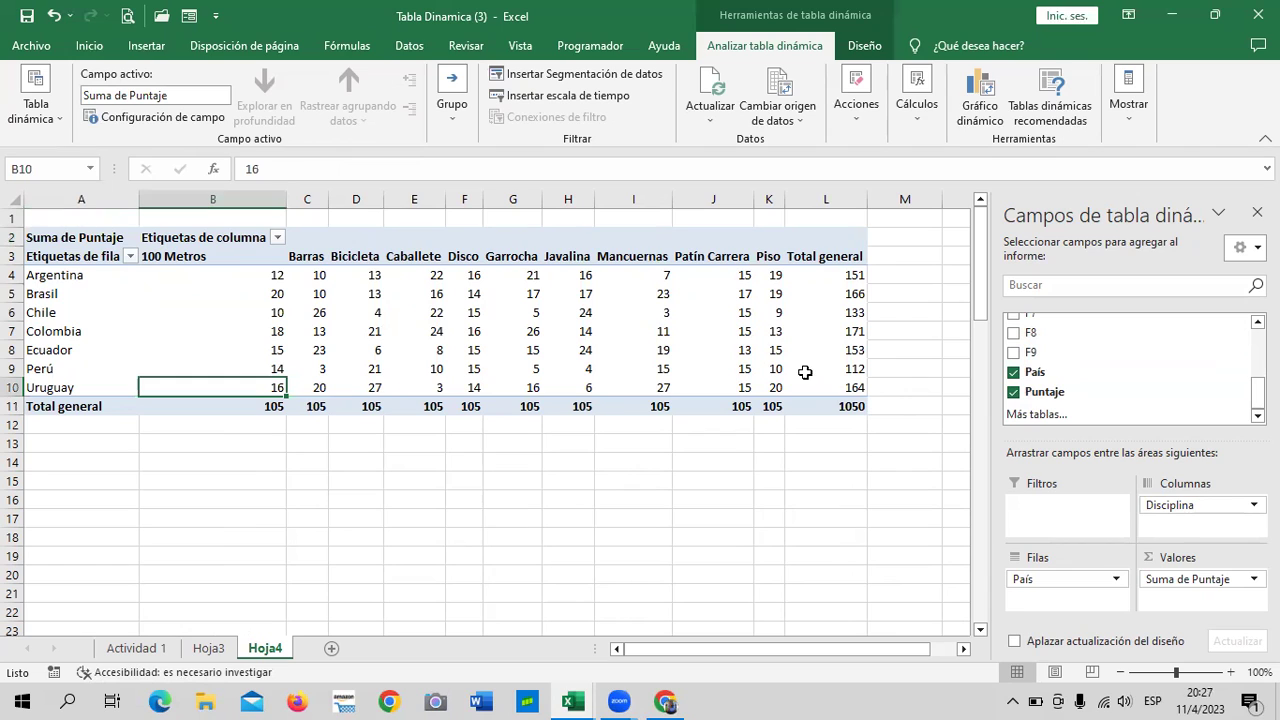
pyautogui.click(850, 384)
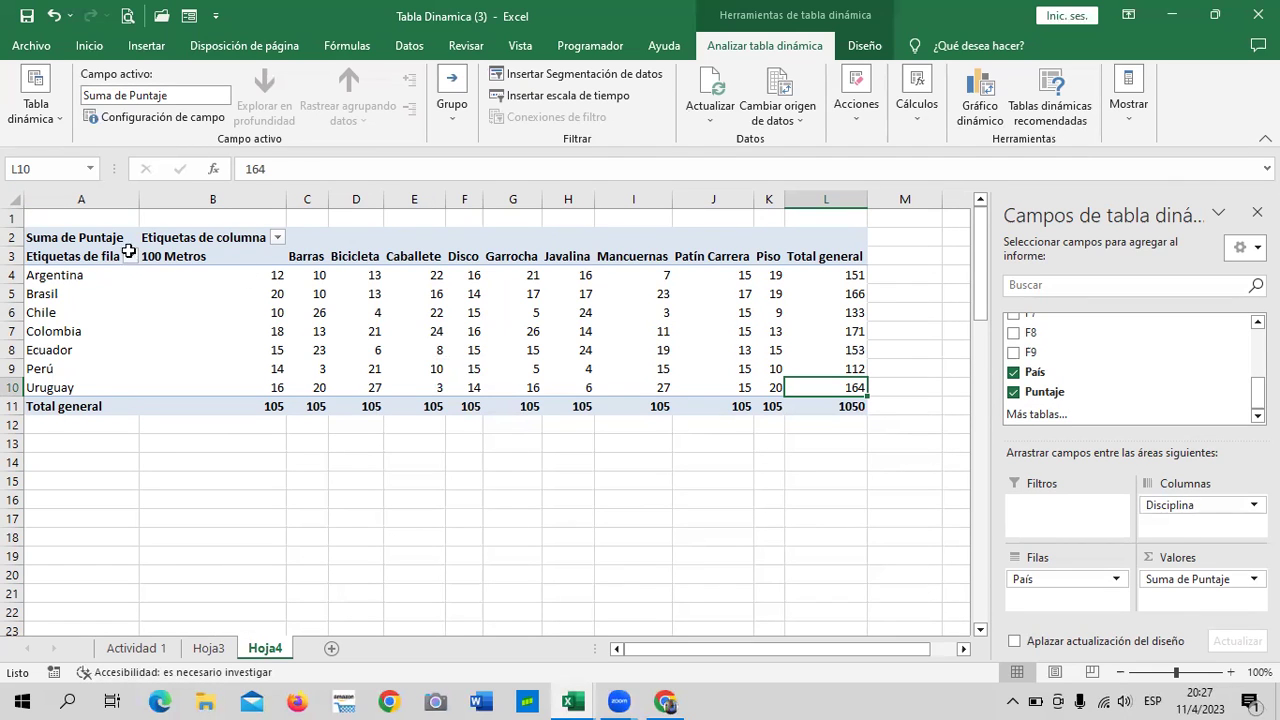
pyautogui.click(640, 481)
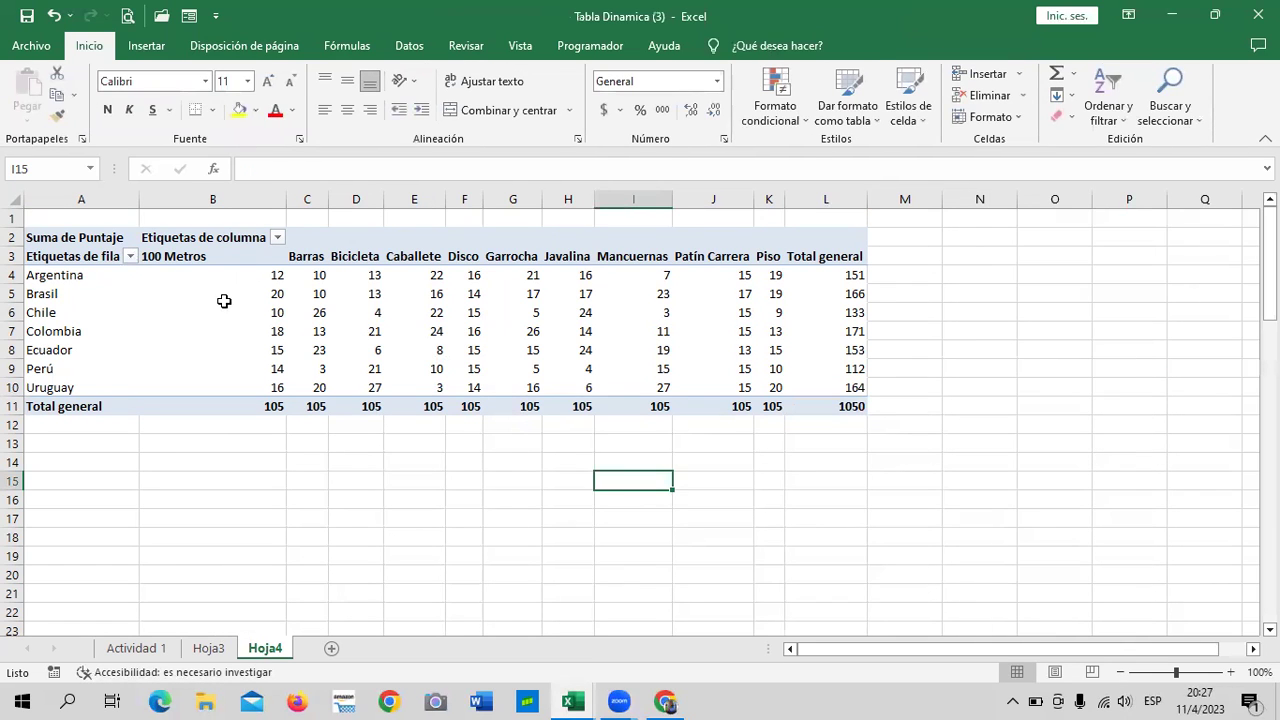
pyautogui.click(224, 301)
pyautogui.click(190, 481)
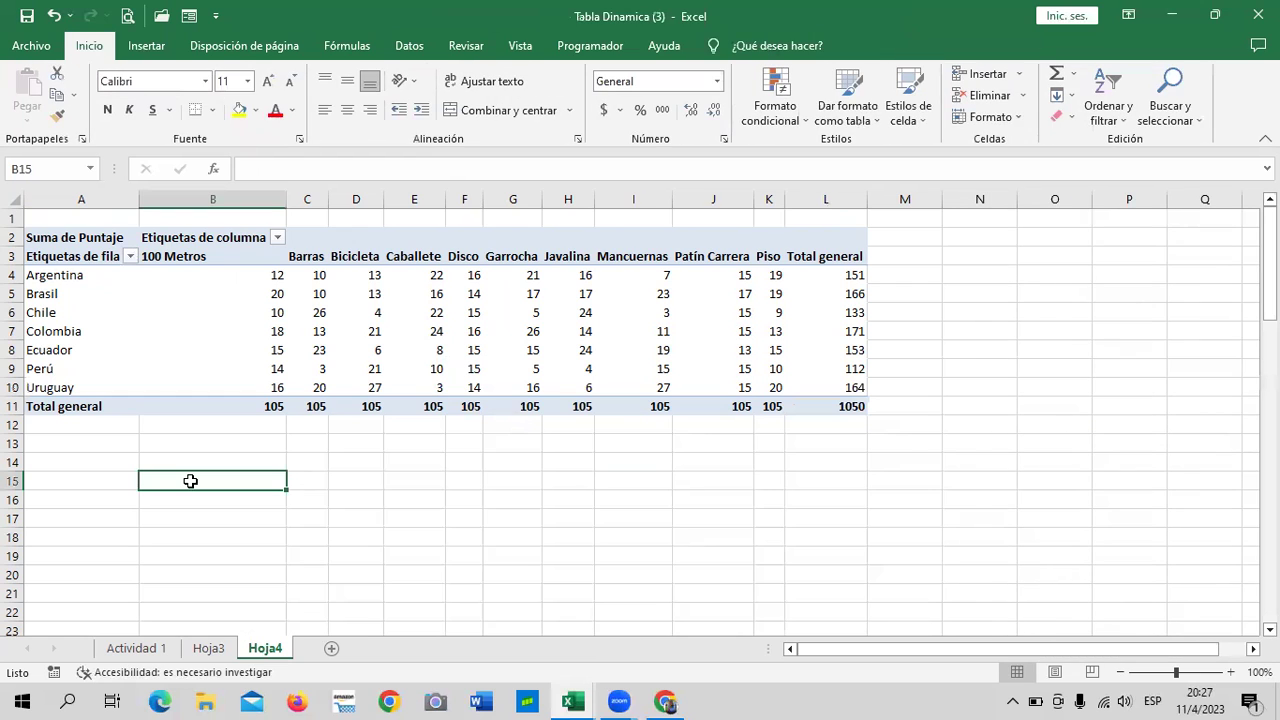
pyautogui.click(194, 351)
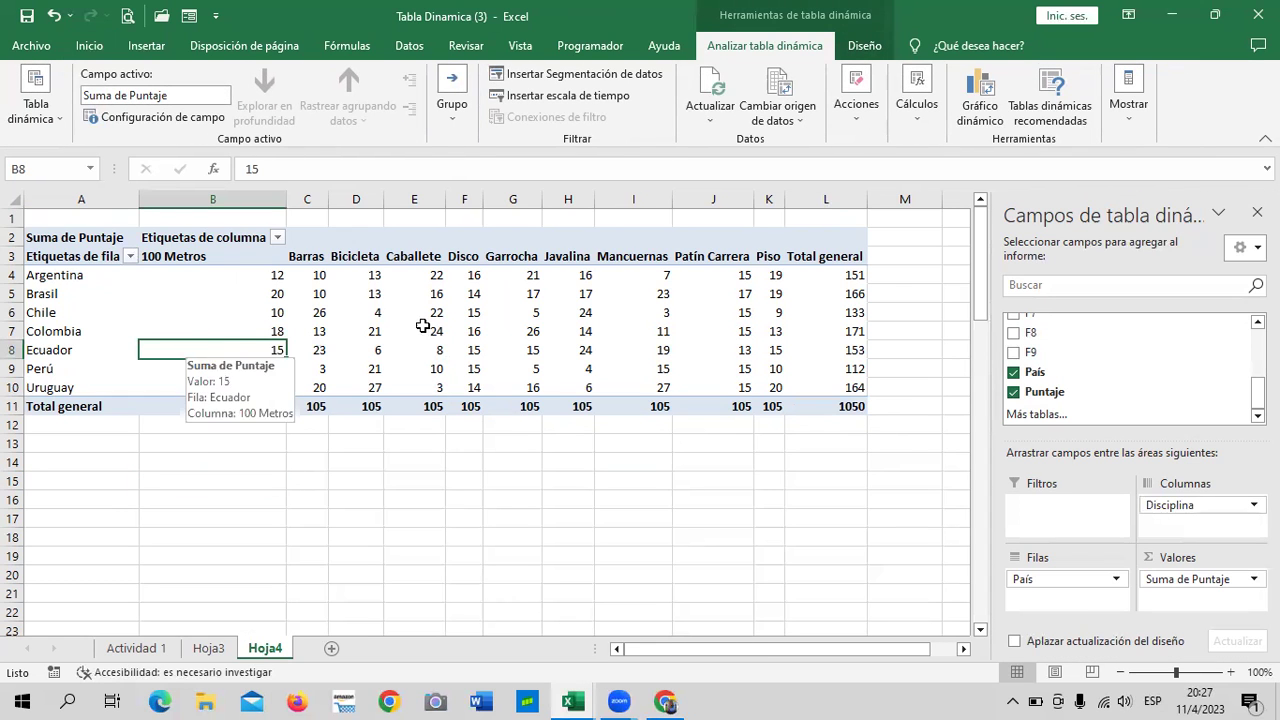
pyautogui.click(697, 244)
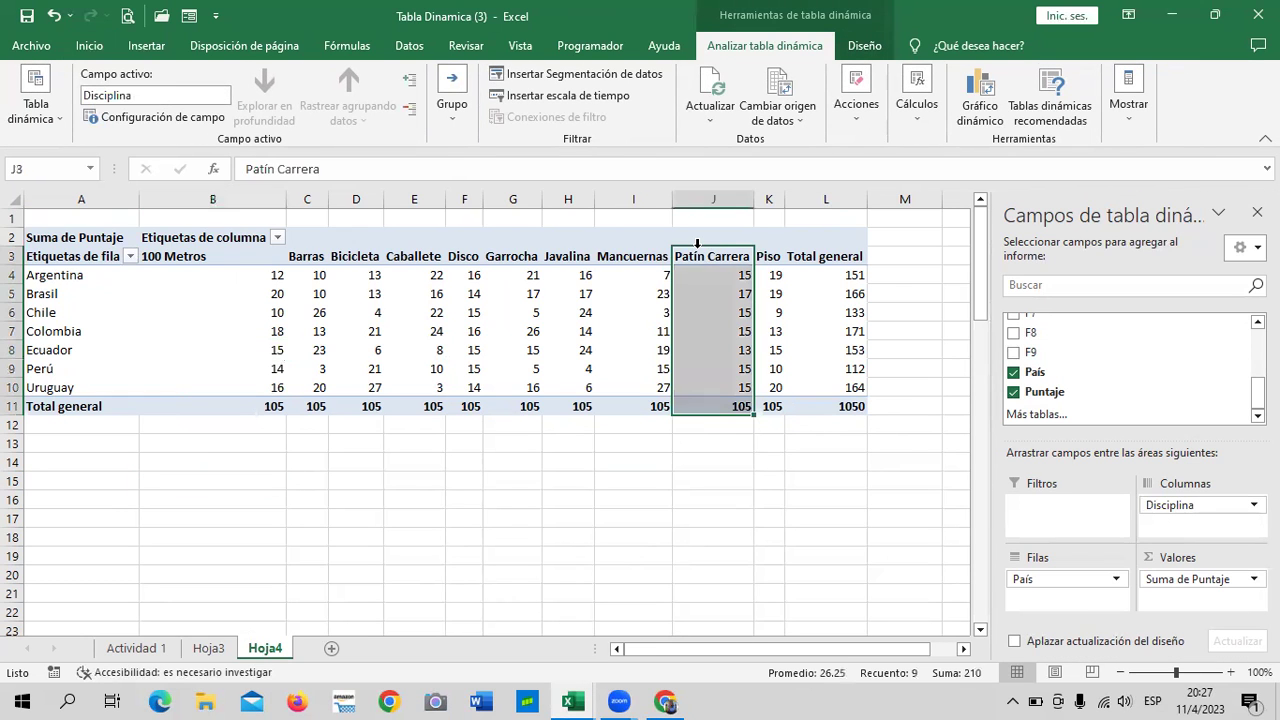
pyautogui.click(636, 241)
pyautogui.click(452, 242)
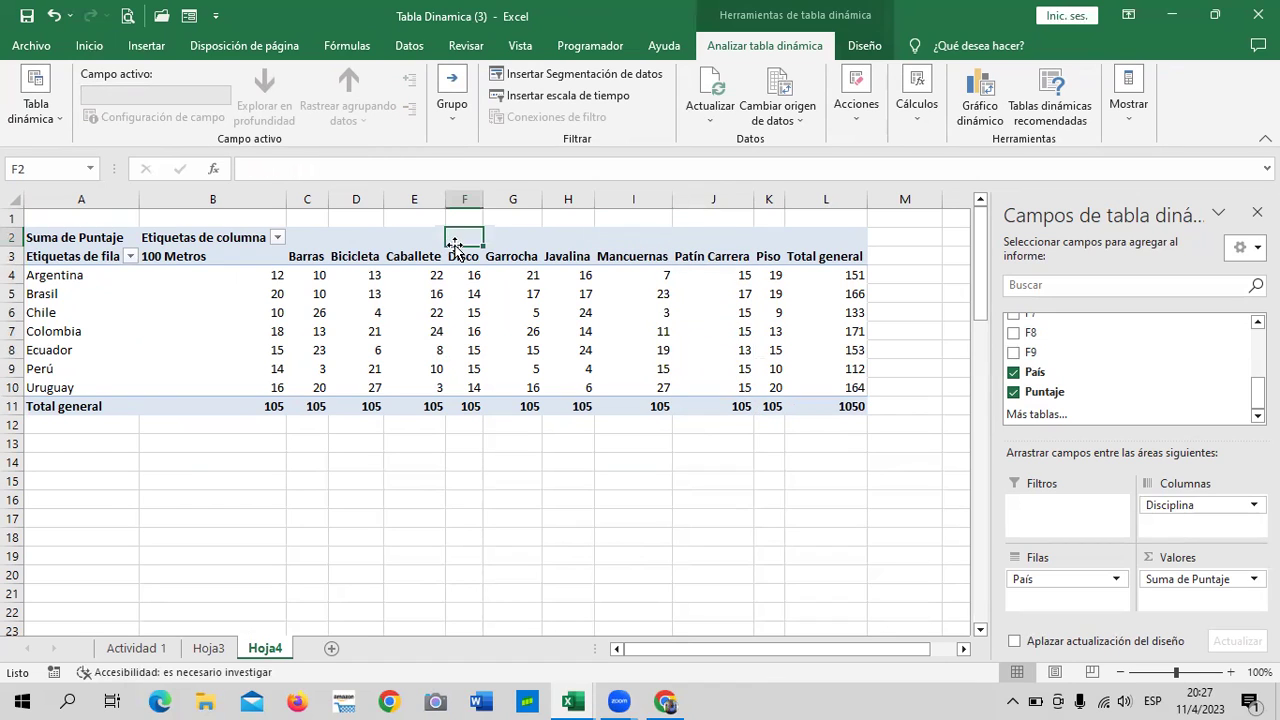
pyautogui.click(787, 257)
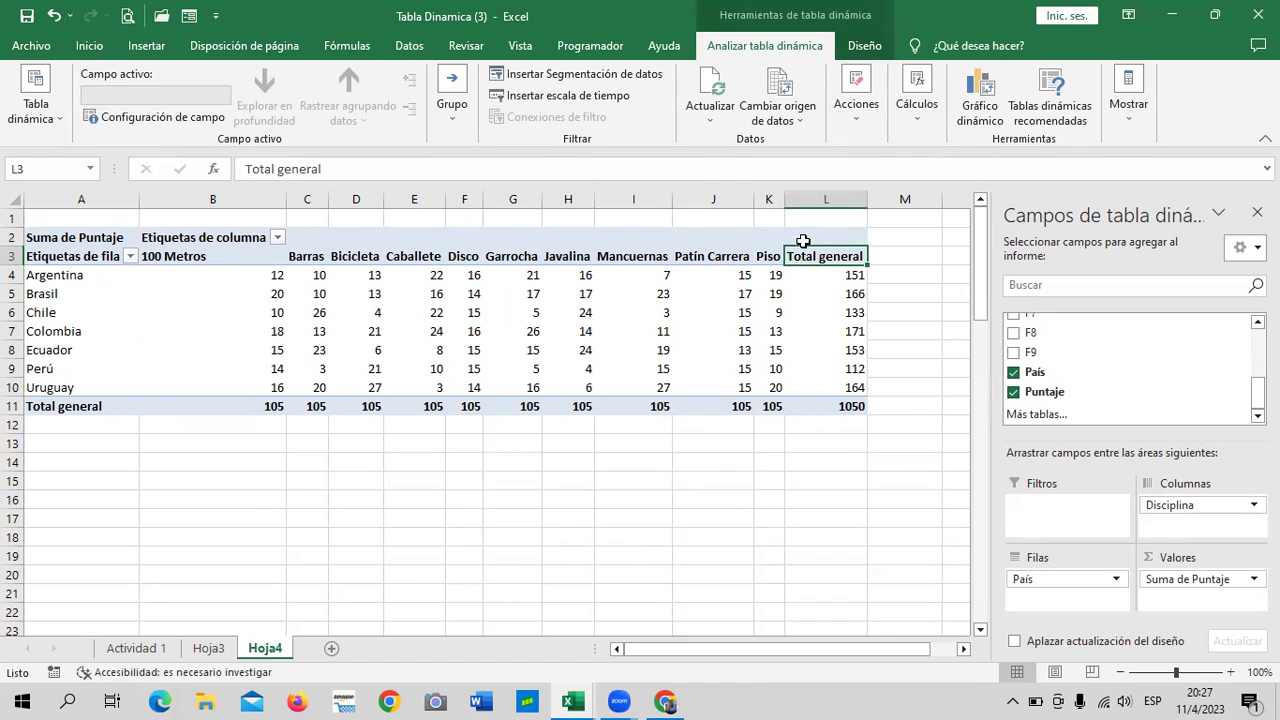
pyautogui.moveTo(836, 331)
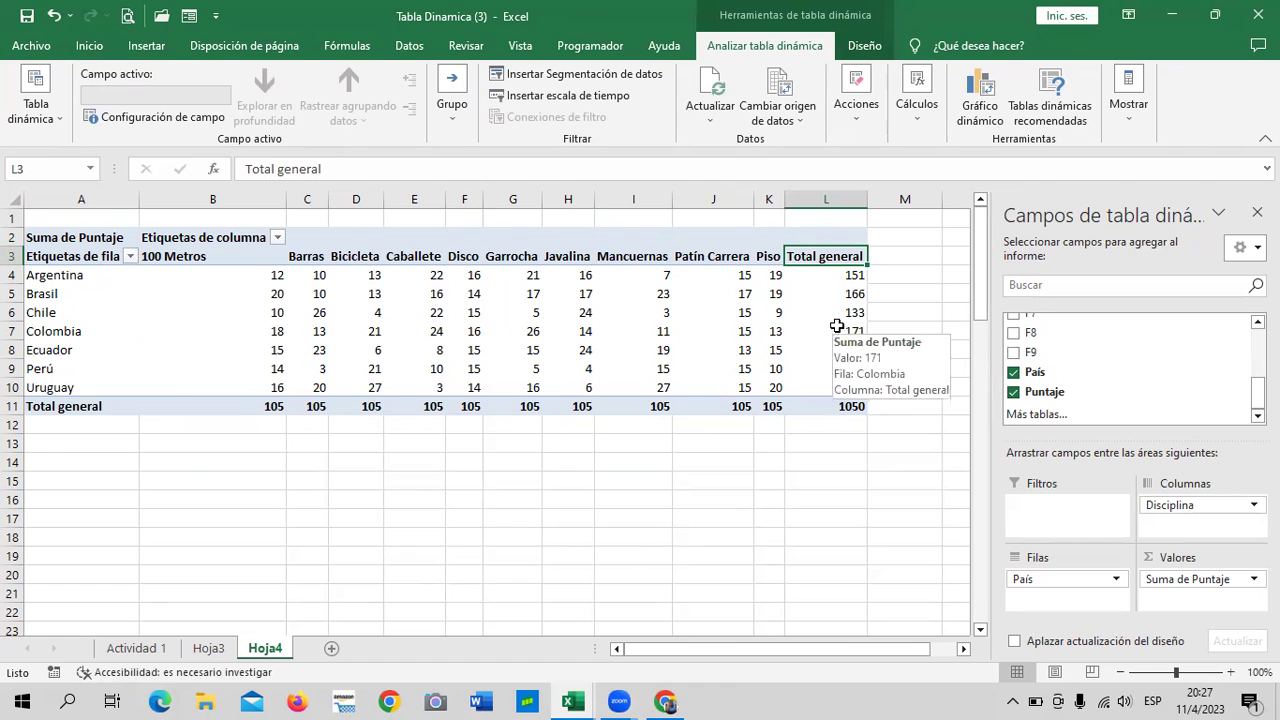
pyautogui.click(100, 447)
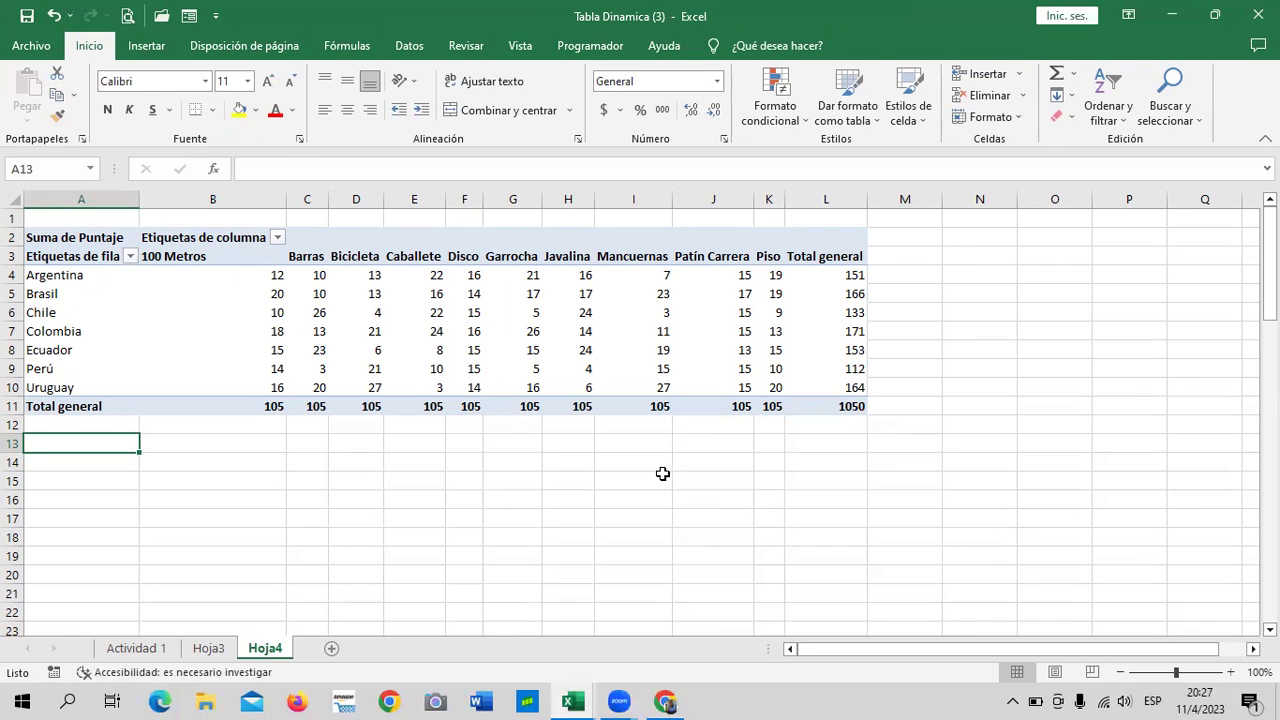
pyautogui.click(551, 316)
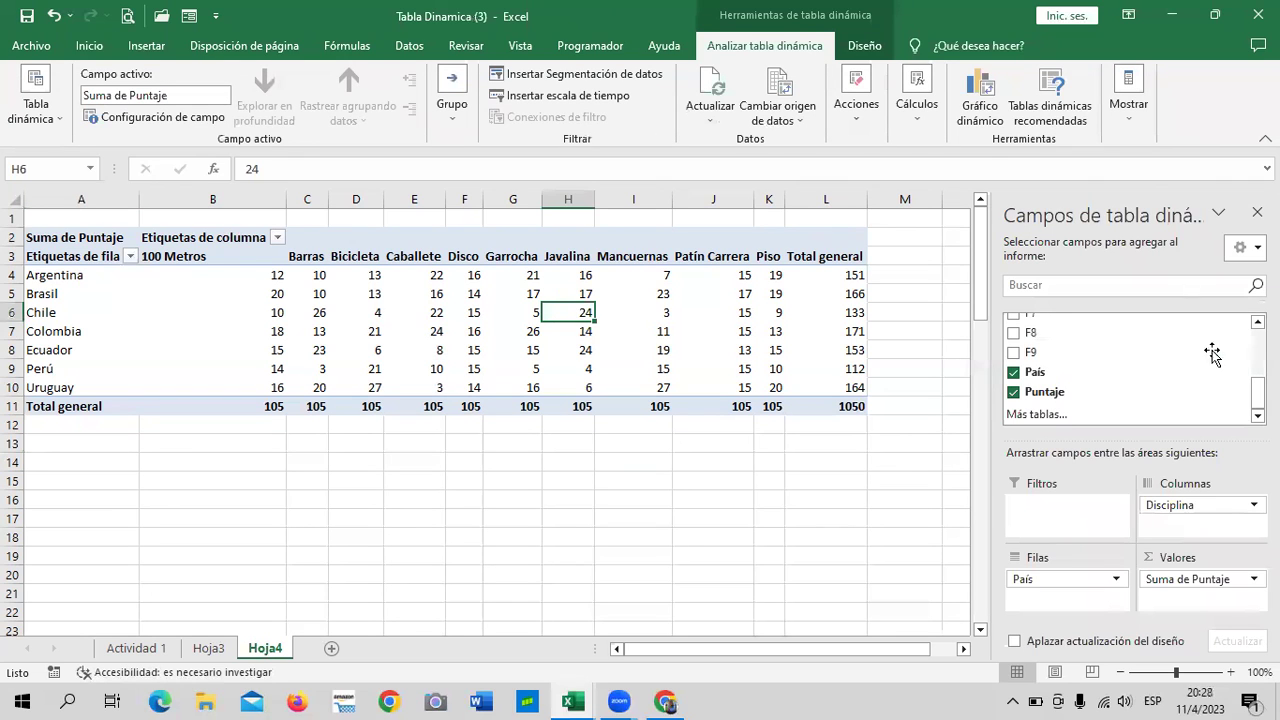
pyautogui.moveTo(1258, 395); pyautogui.dragTo(1258, 366)
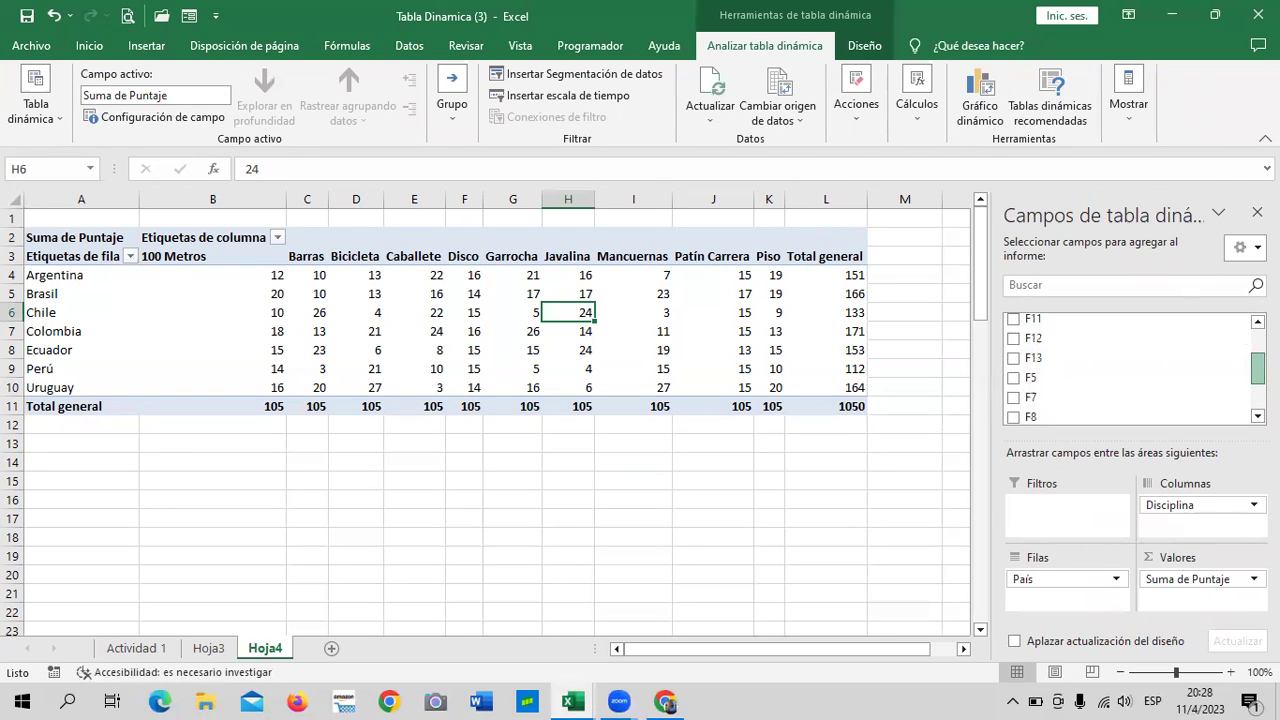
pyautogui.click(1013, 360)
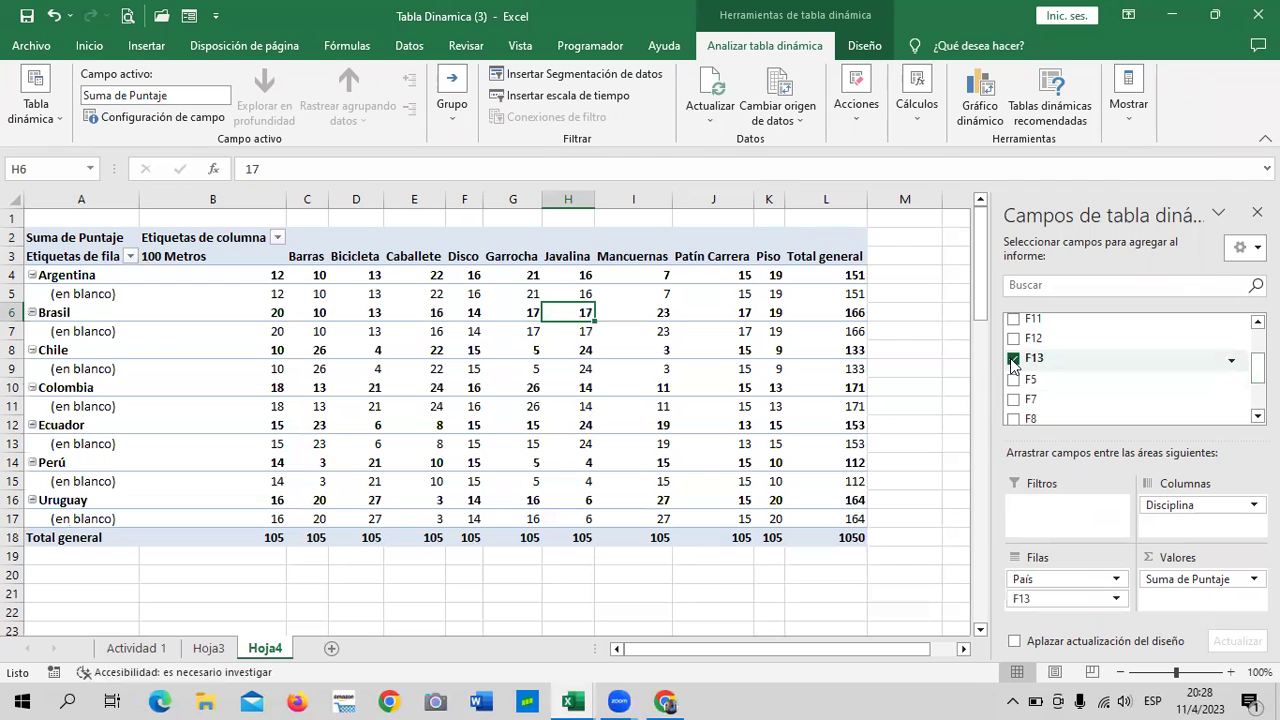
pyautogui.click(1012, 360)
pyautogui.click(1013, 379)
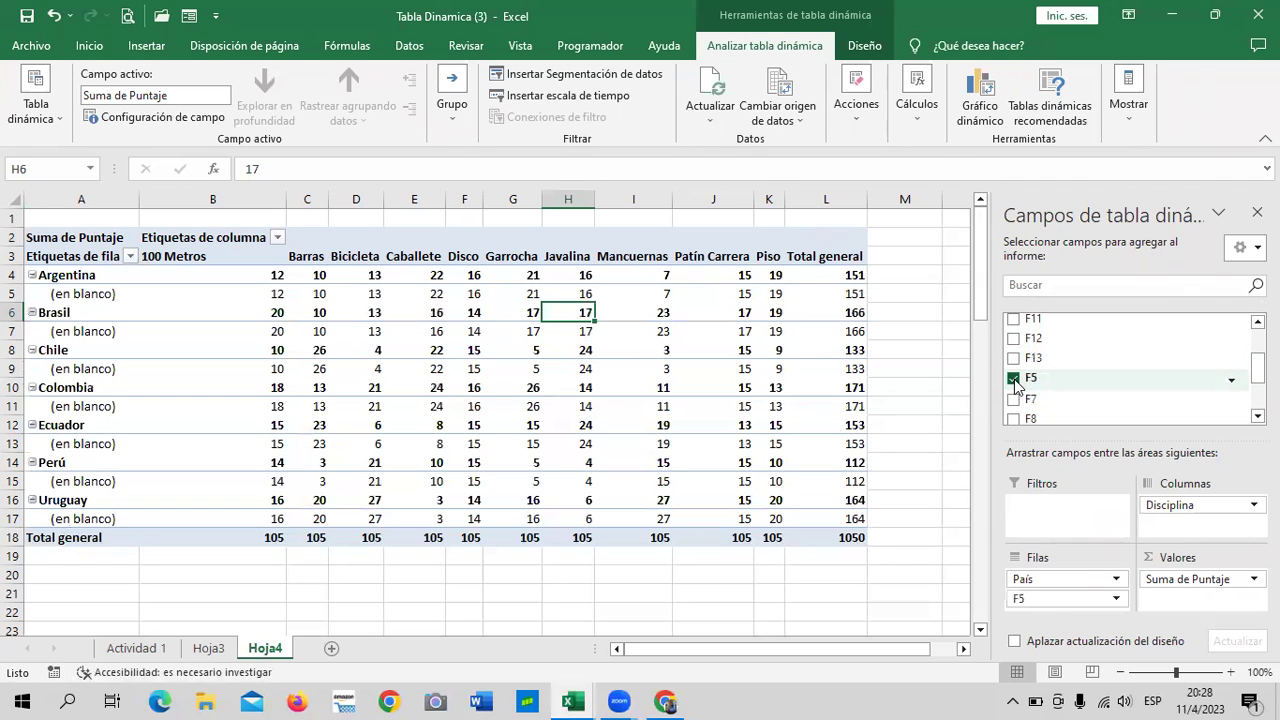
pyautogui.click(1013, 378)
pyautogui.scroll(2, 1130, 368)
pyautogui.scroll(2, 1130, 368)
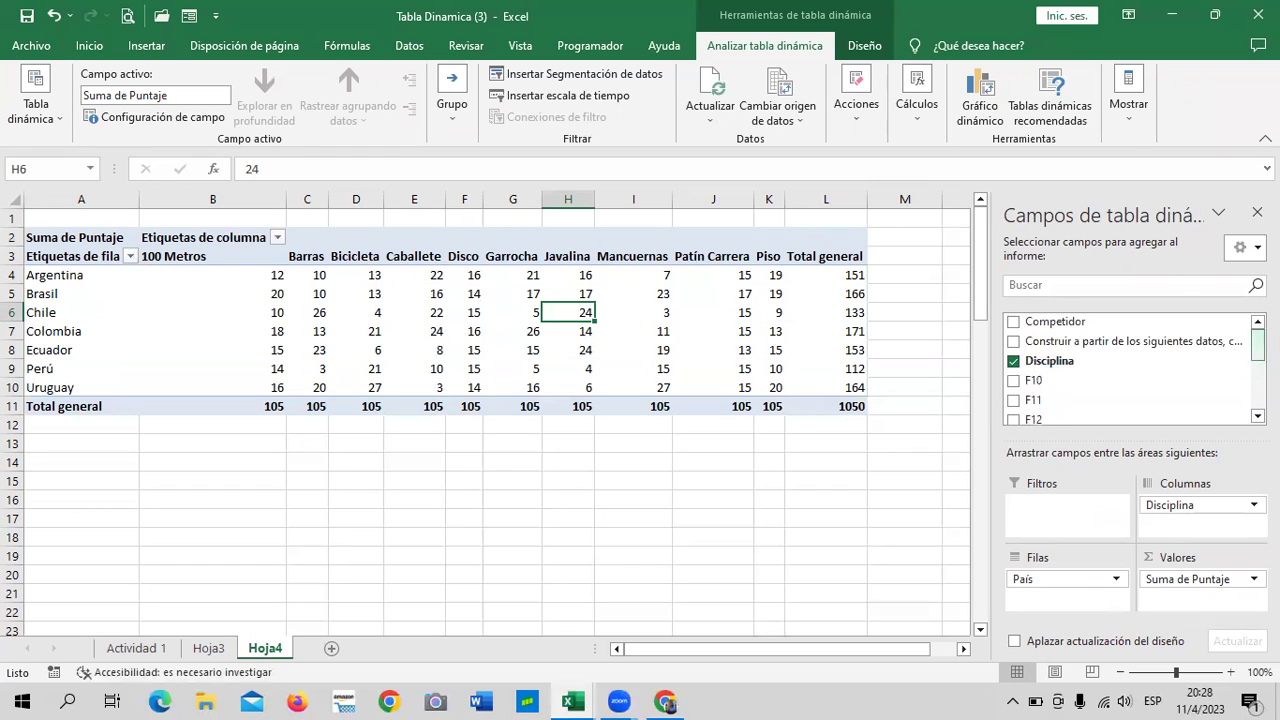
# Add Competidor under País in Filas, review the result, and compare with Hoja3.
pyautogui.click(1013, 322)
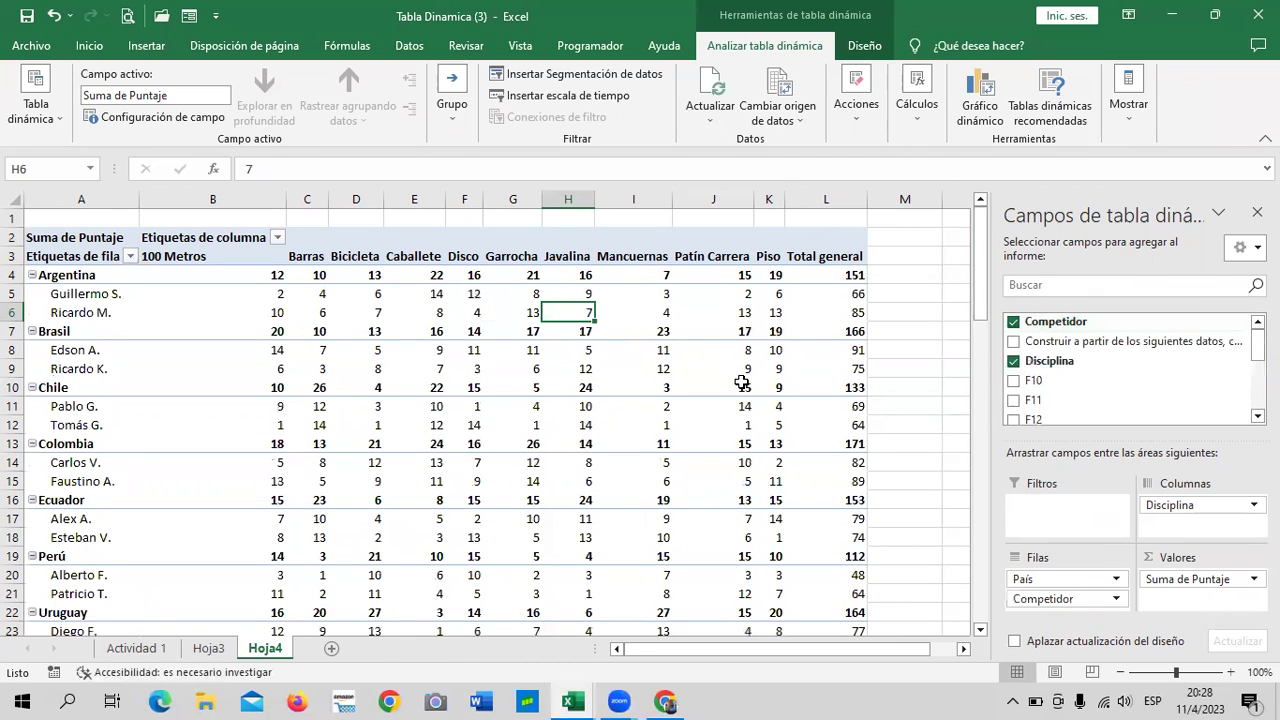
pyautogui.scroll(-4, 742, 383)
pyautogui.scroll(2, 737, 380)
pyautogui.scroll(1, 737, 380)
pyautogui.scroll(1, 737, 384)
pyautogui.scroll(-3, 82, 466)
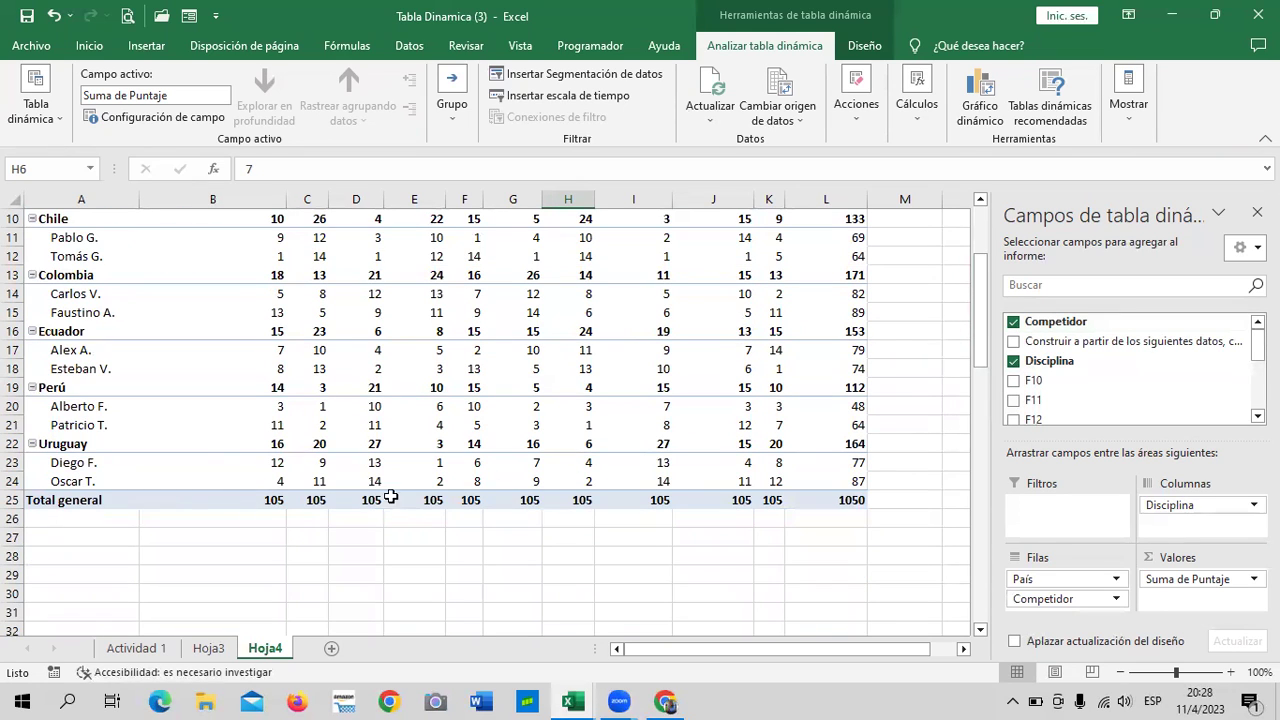
pyautogui.scroll(3, 553, 558)
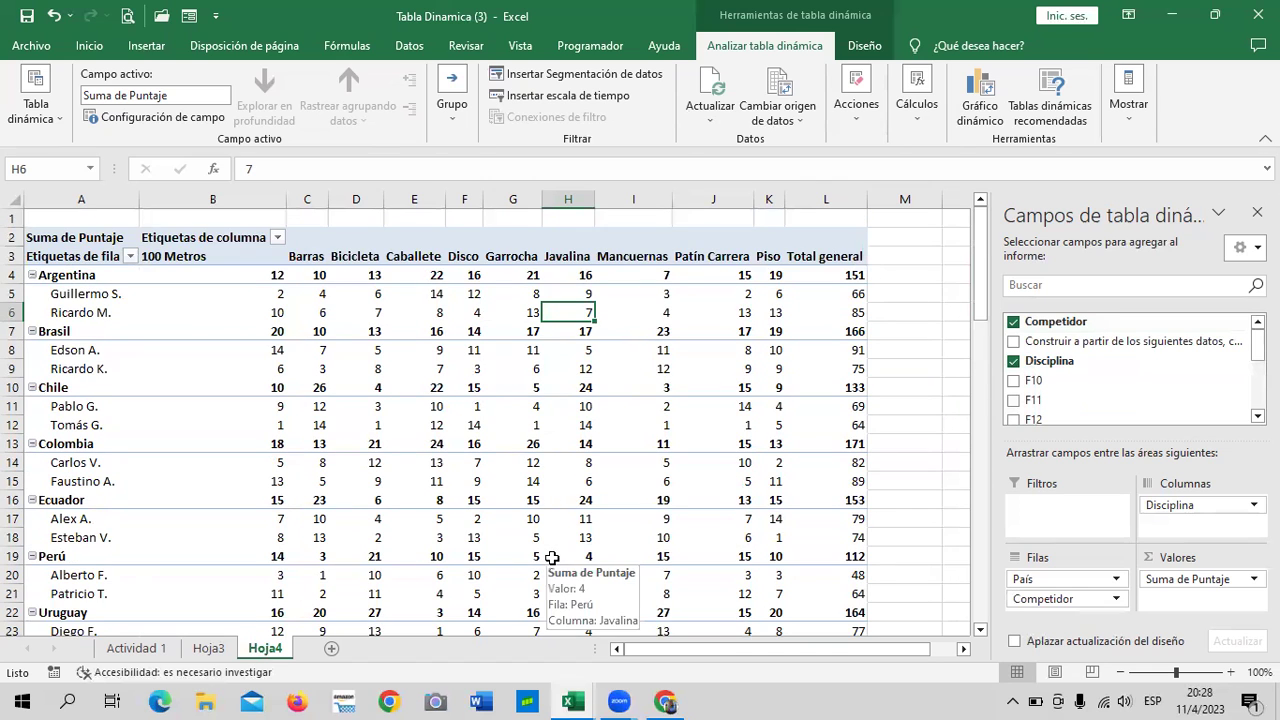
pyautogui.scroll(-1, 553, 558)
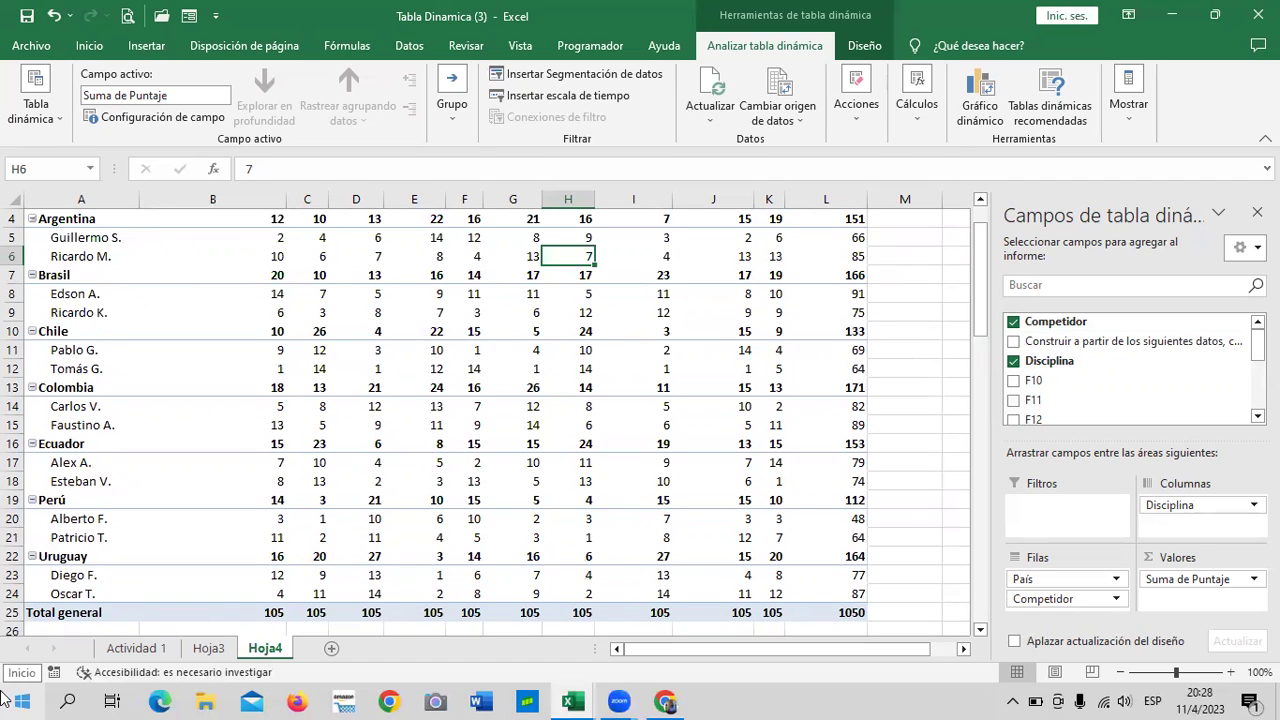
pyautogui.click(208, 648)
pyautogui.click(265, 650)
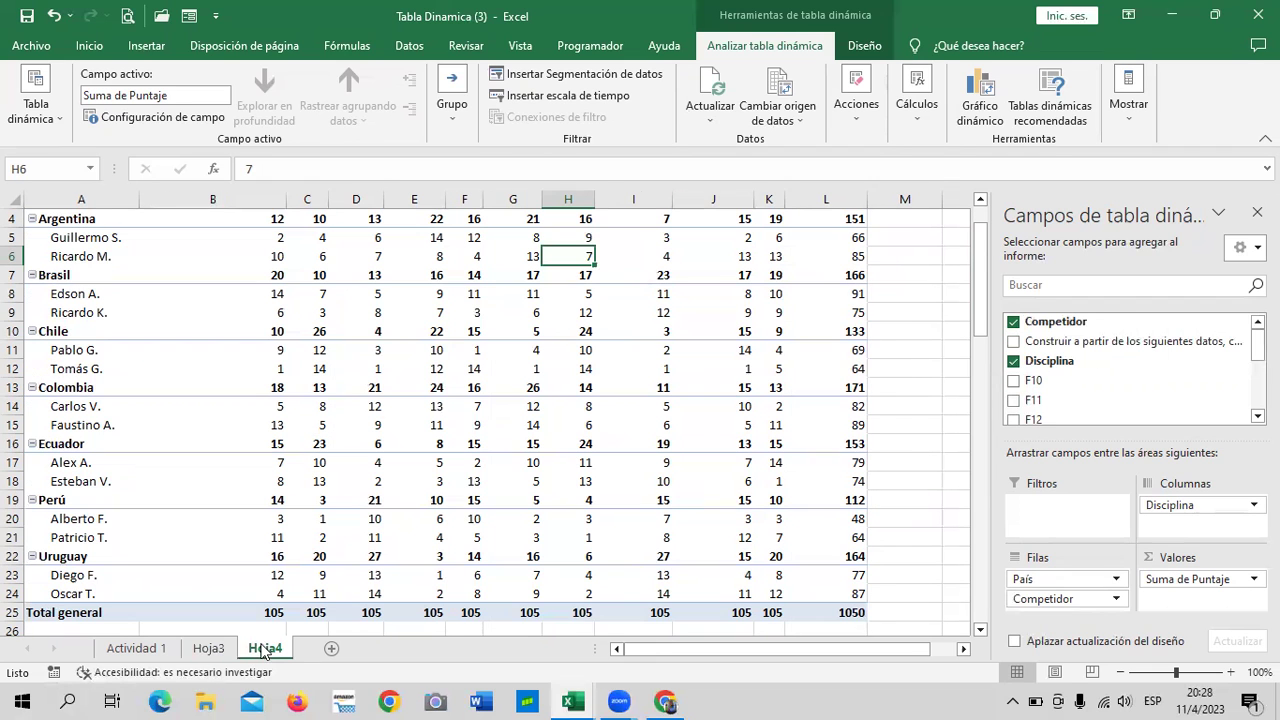
# Switch to the Datos para tablas dinámicas workbook.
pyautogui.click(904, 311)
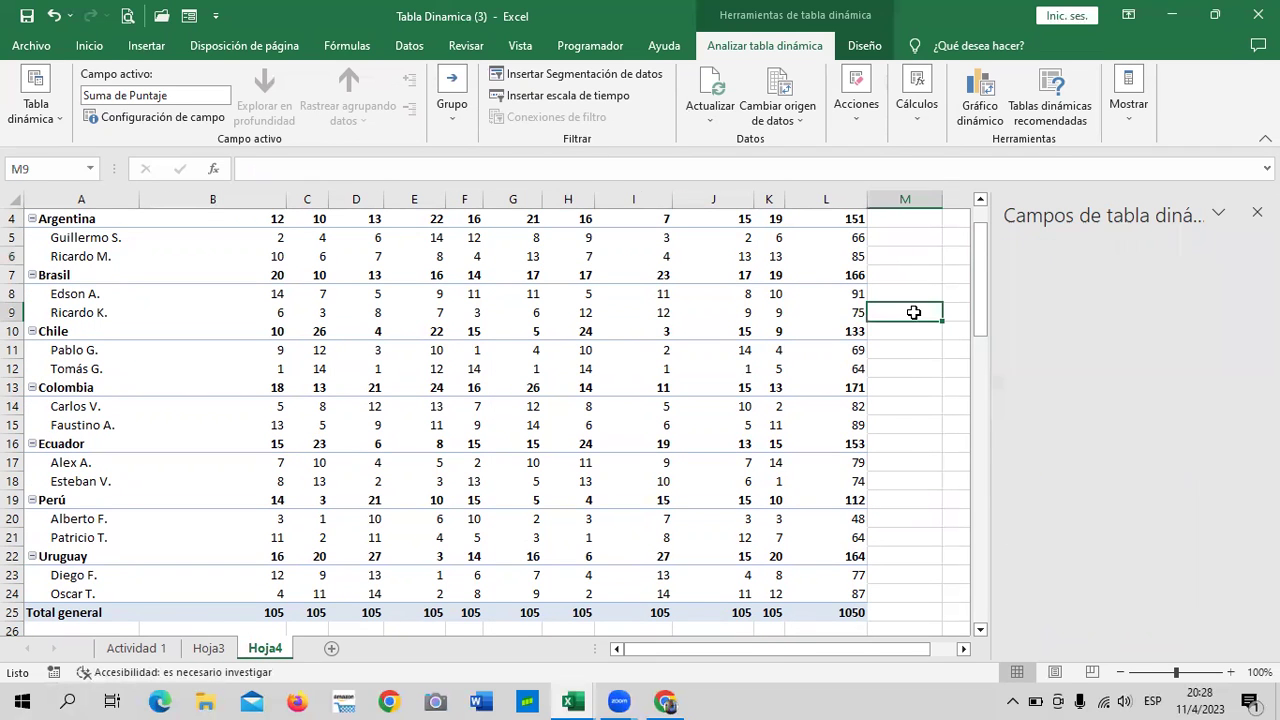
pyautogui.moveTo(572, 702)
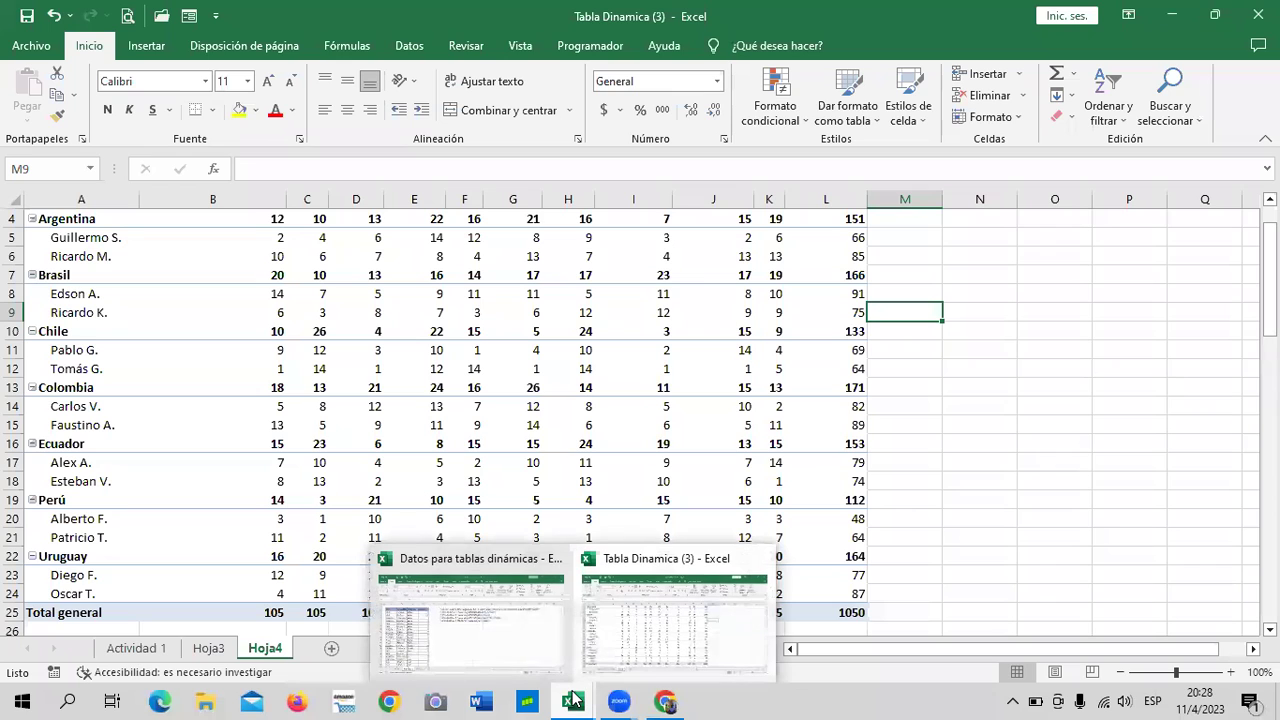
pyautogui.click(536, 647)
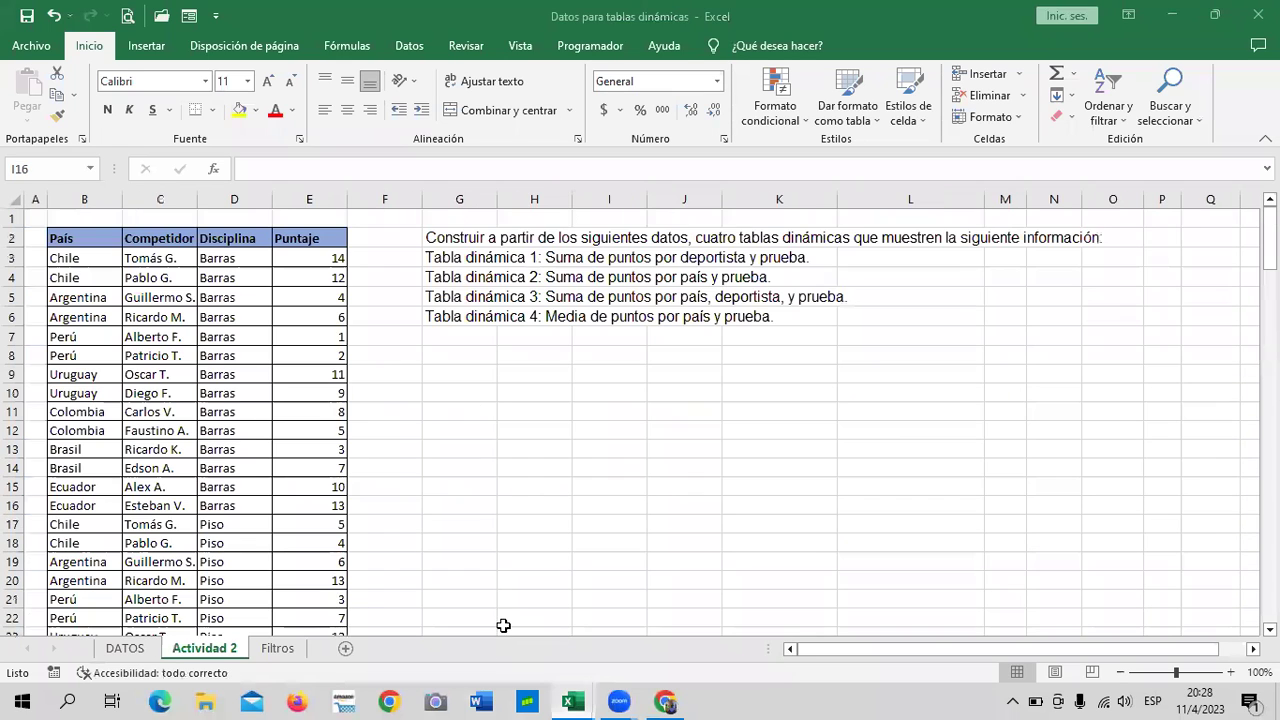
pyautogui.click(566, 296)
pyautogui.click(558, 244)
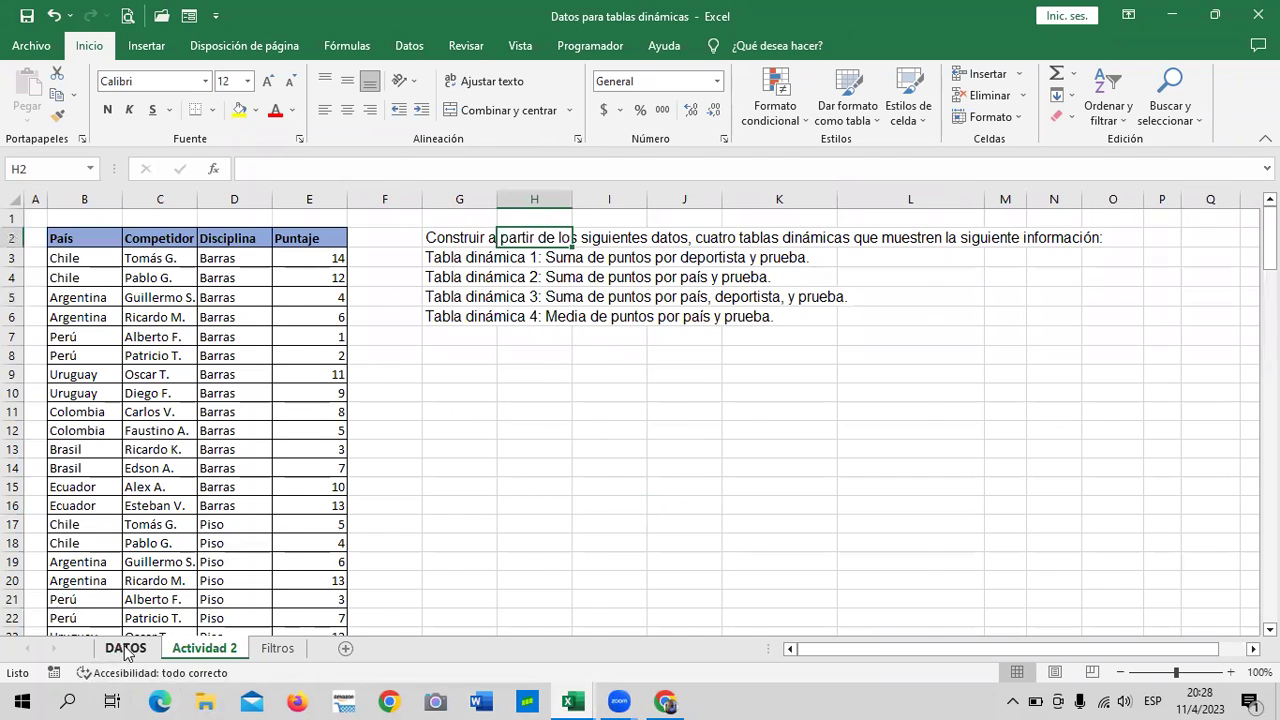
# Look through the DATOS and Filtros sheets, then return to the course page in Chrome.
pyautogui.click(126, 648)
pyautogui.scroll(-5, 364, 378)
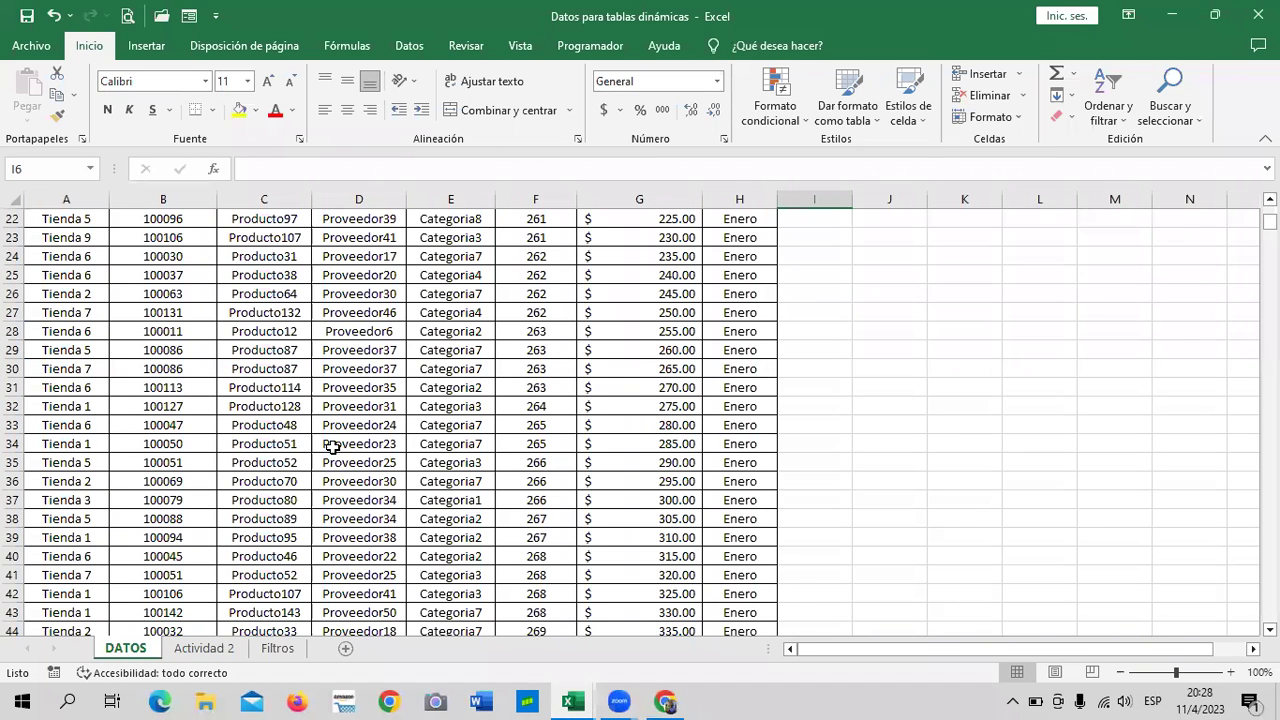
pyautogui.scroll(-4, 335, 432)
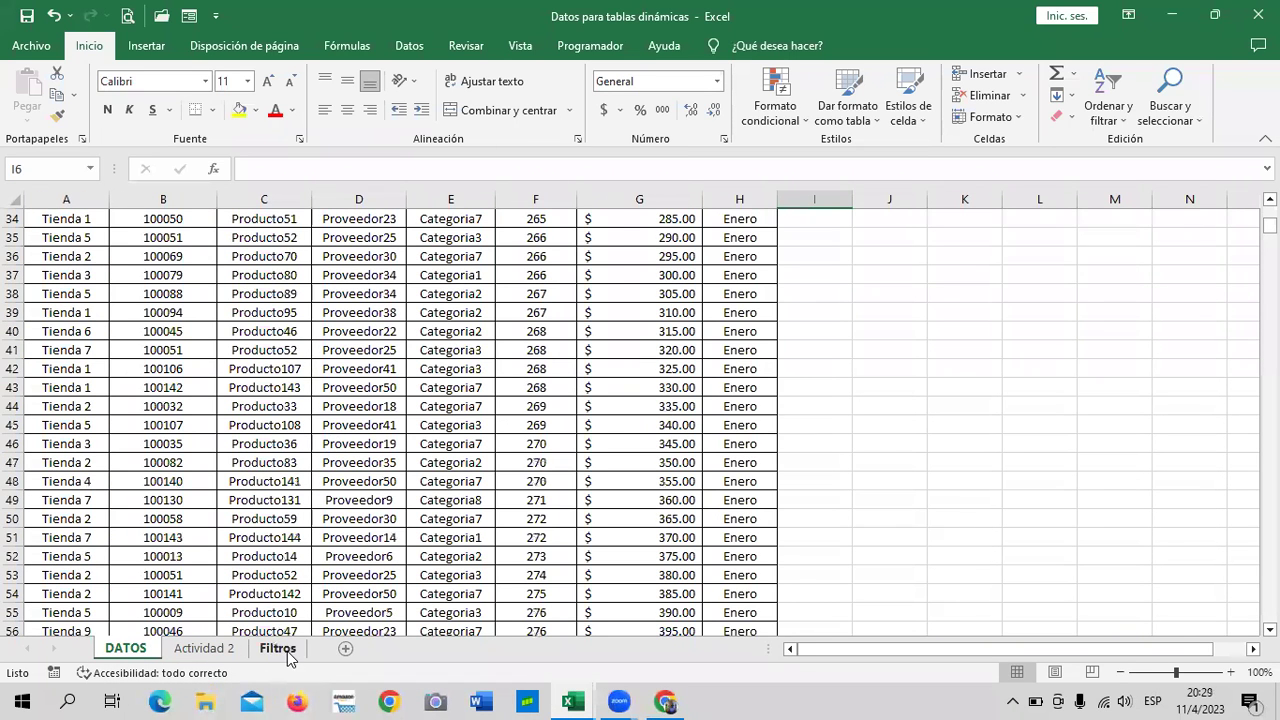
pyautogui.click(278, 648)
pyautogui.scroll(3, 592, 366)
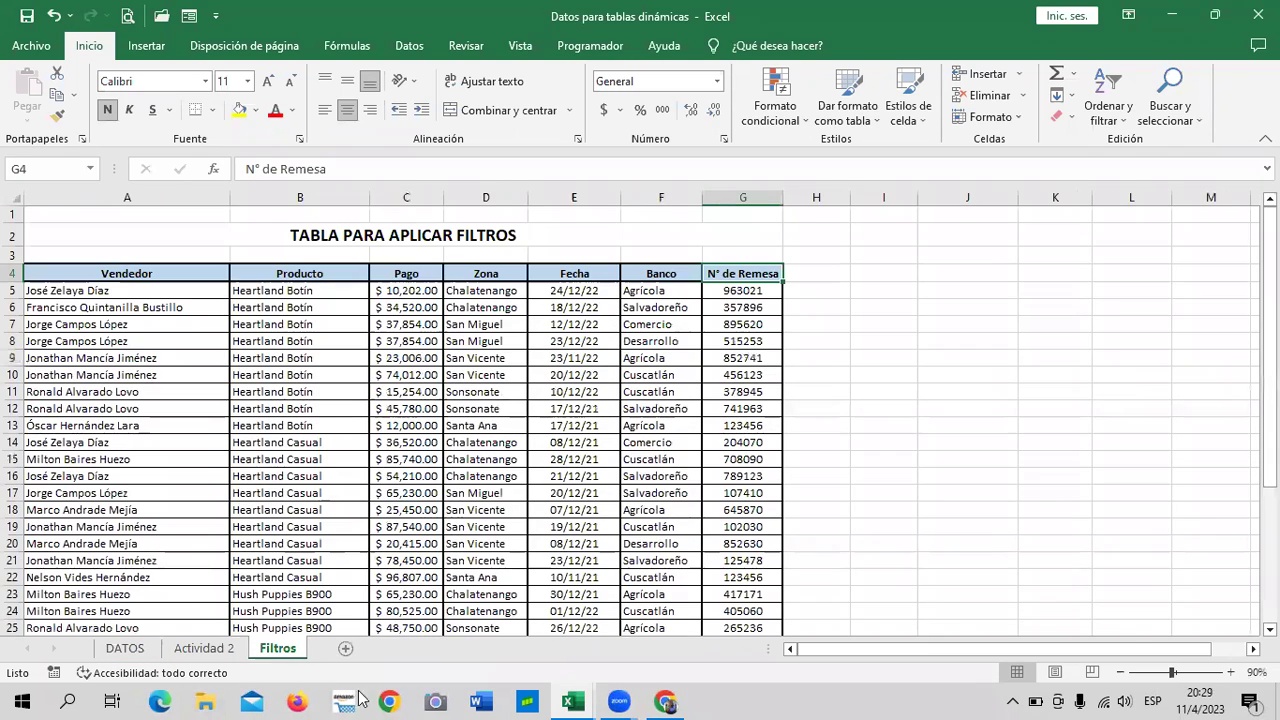
pyautogui.click(665, 700)
pyautogui.scroll(5, 752, 495)
# Open lesson 4.4 Personalizar Tablas Dinámicas in the Inglés Corporativo course.
pyautogui.scroll(5, 748, 497)
pyautogui.scroll(5, 746, 497)
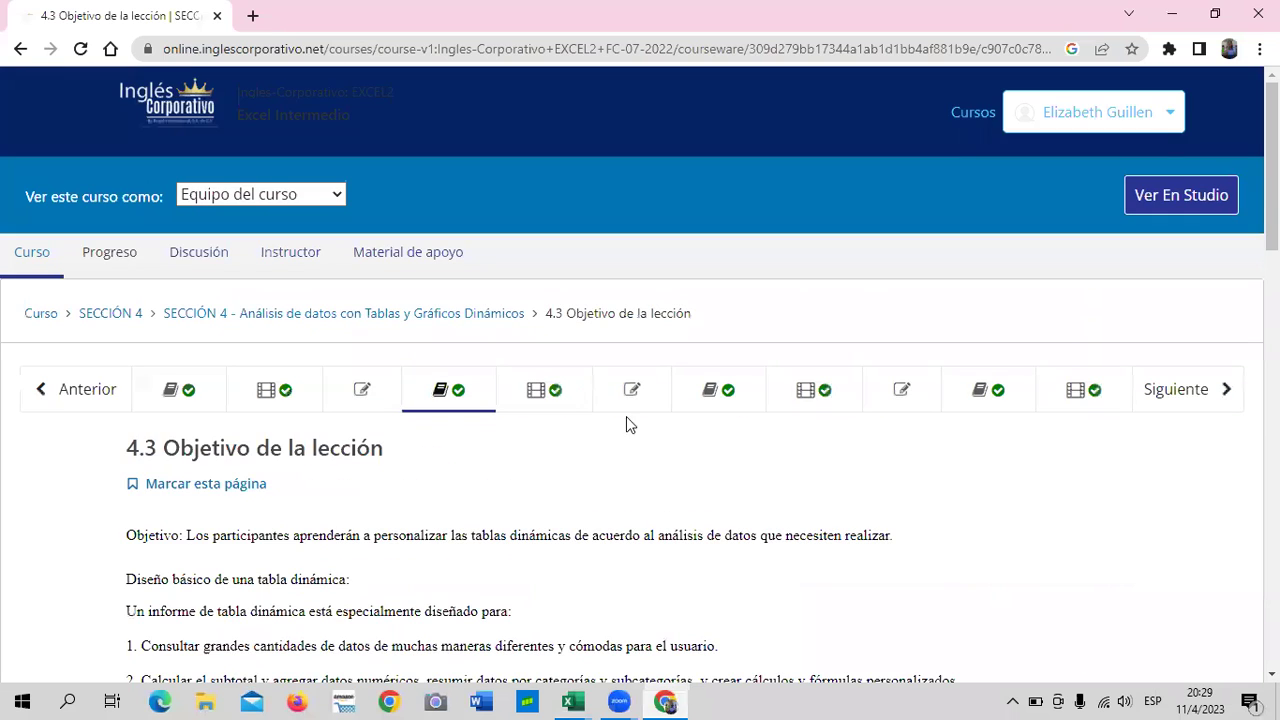
pyautogui.click(570, 388)
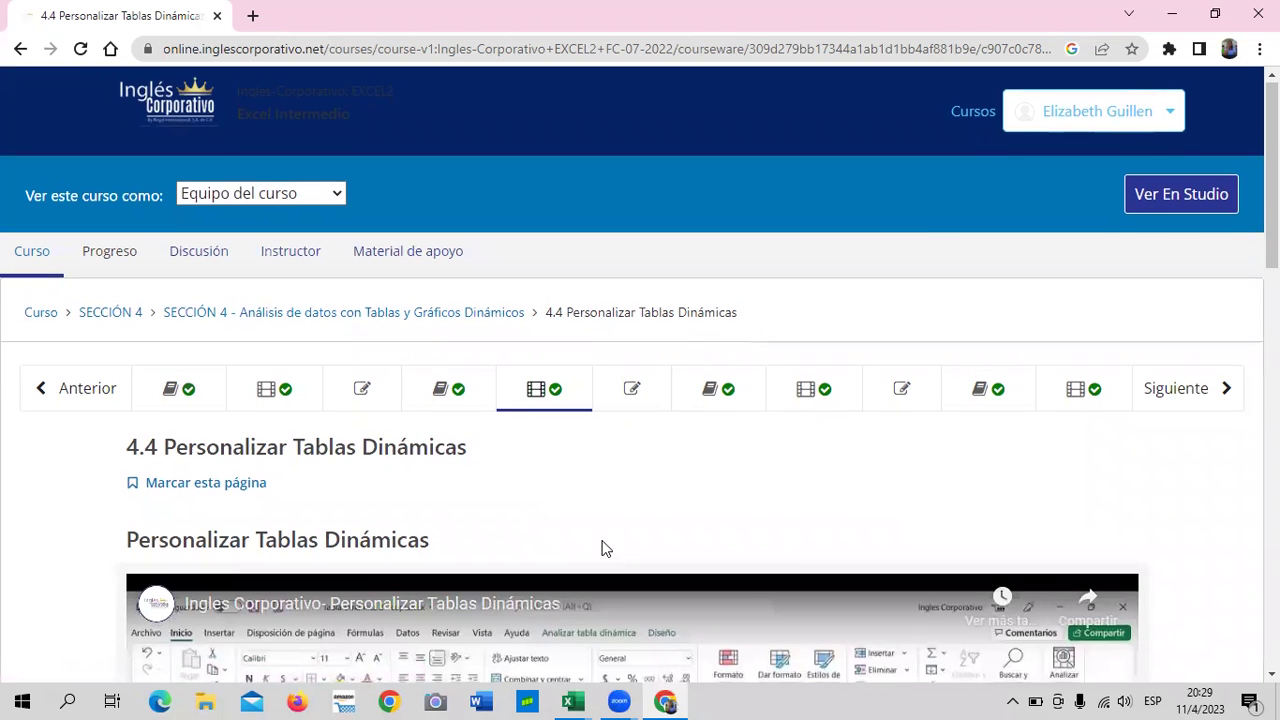
# Start the lesson's 6:01 embedded video playing.
pyautogui.scroll(-5, 601, 548)
pyautogui.scroll(-3, 612, 538)
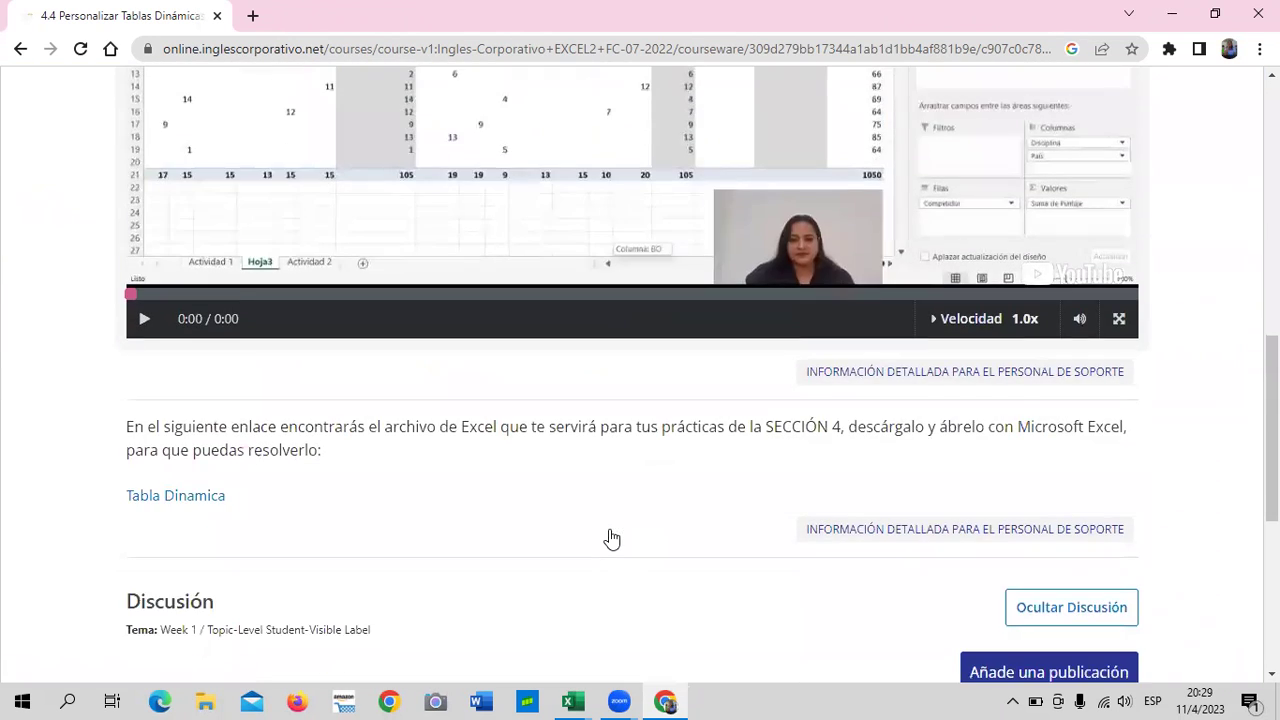
pyautogui.scroll(3, 612, 538)
pyautogui.scroll(-2, 612, 540)
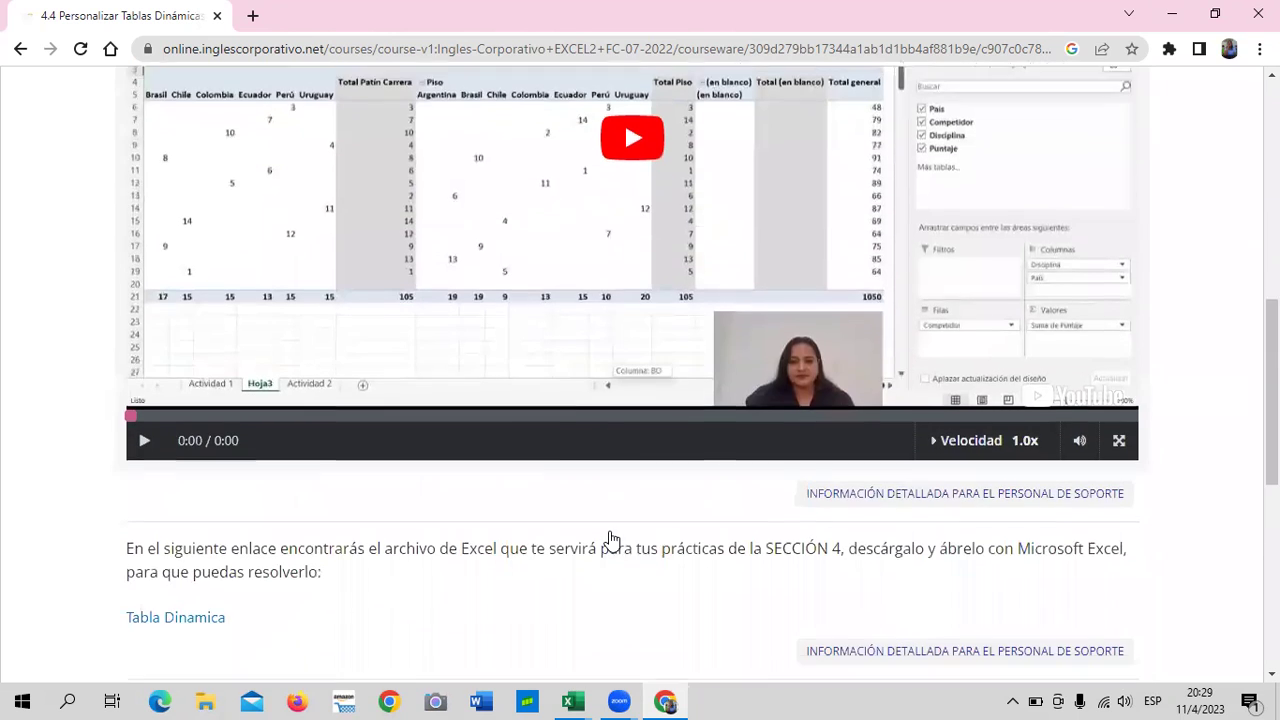
pyautogui.scroll(3, 612, 538)
pyautogui.scroll(-1, 612, 540)
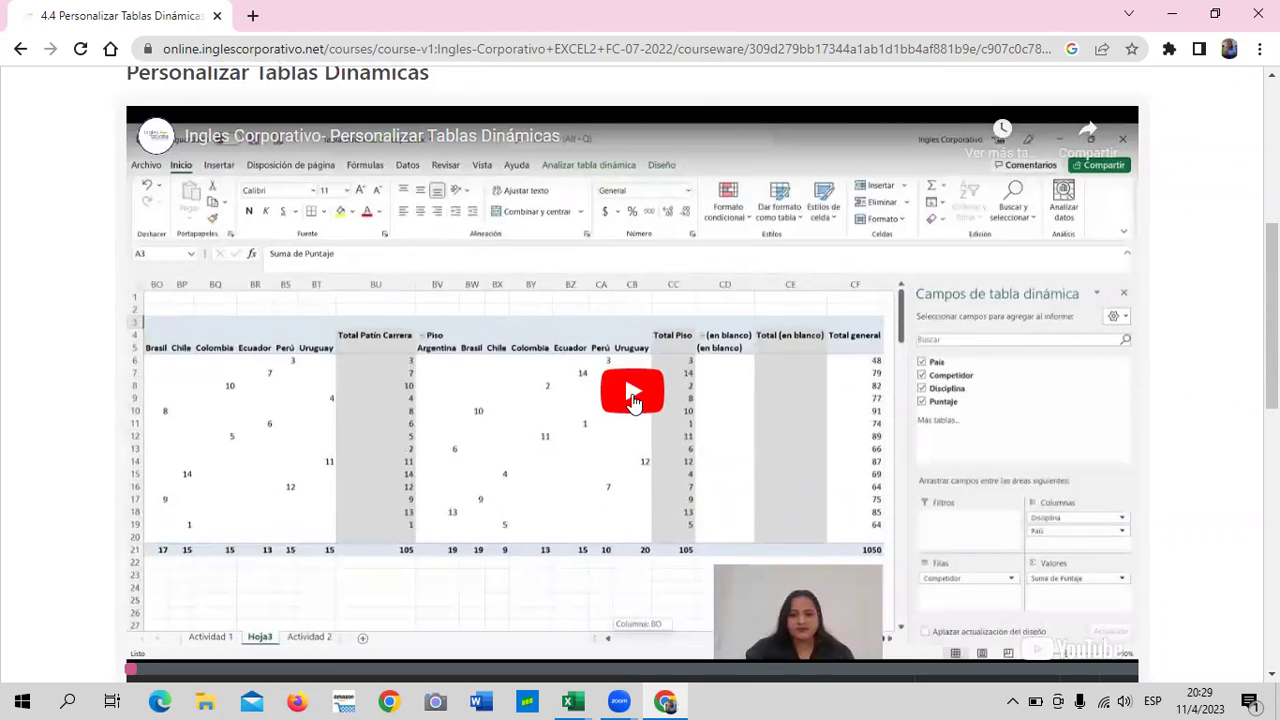
pyautogui.click(532, 104)
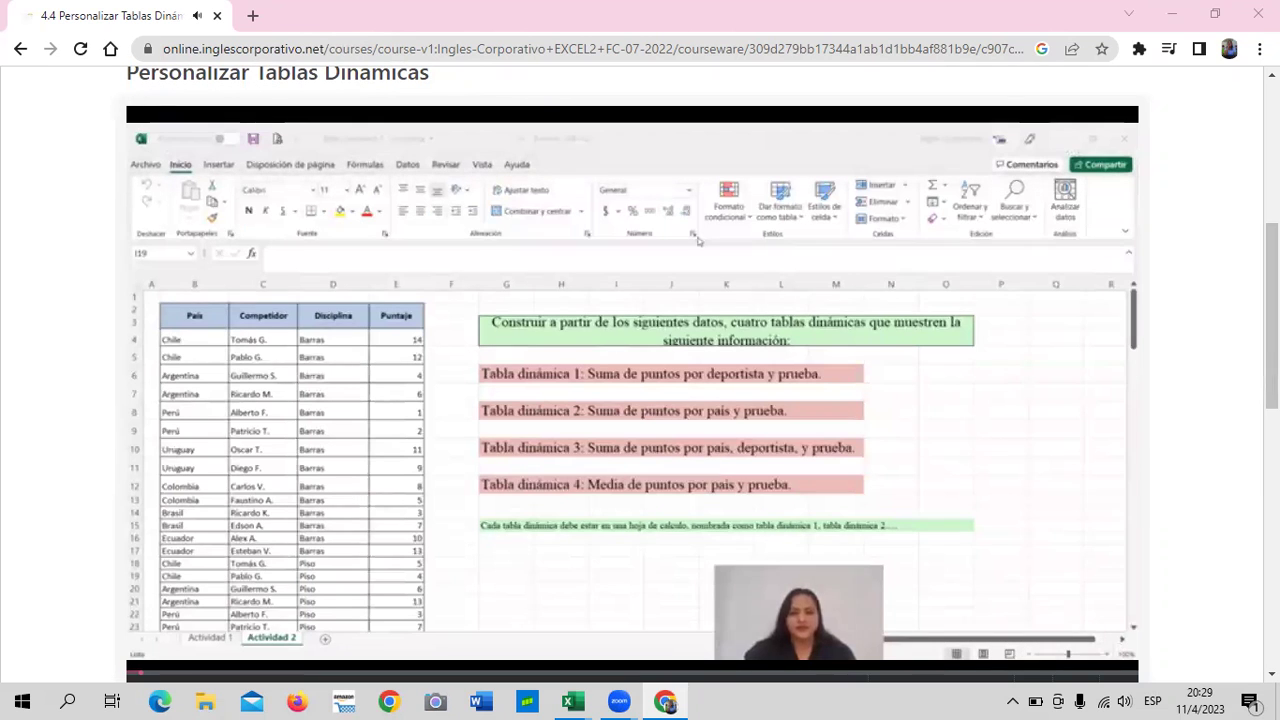
pyautogui.scroll(-1, 640, 380)
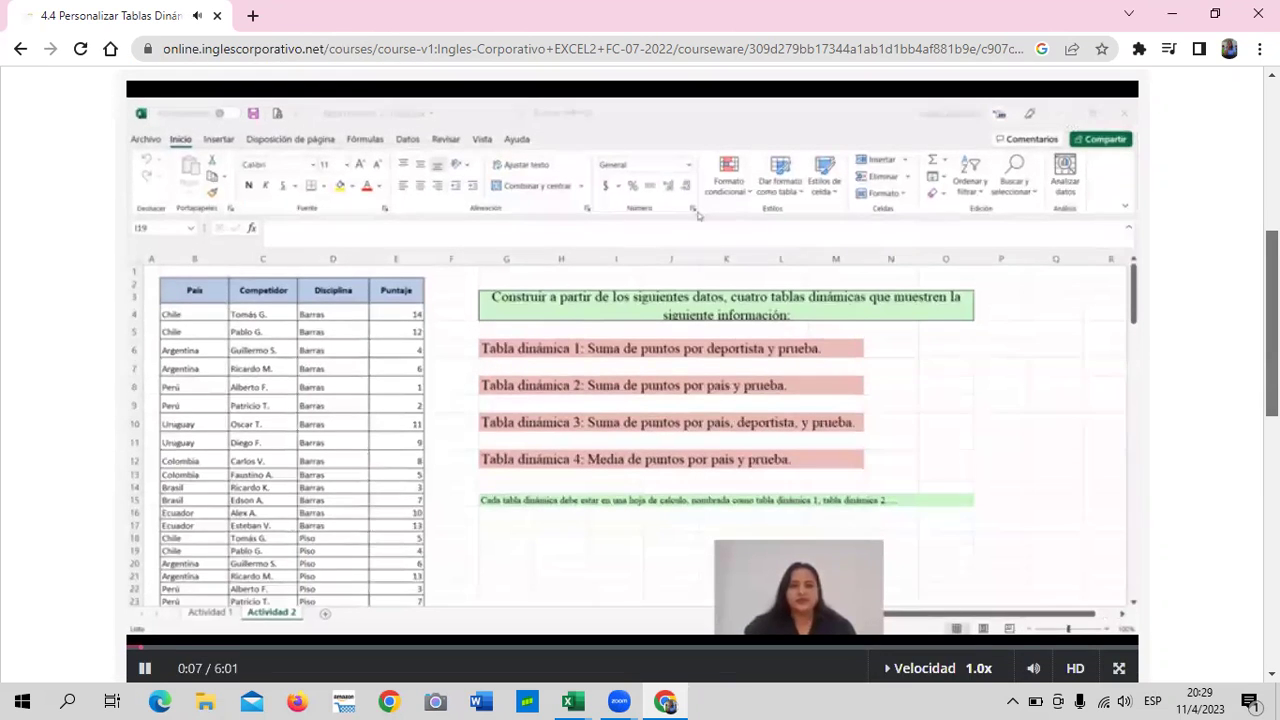
pyautogui.scroll(1, 1220, 250)
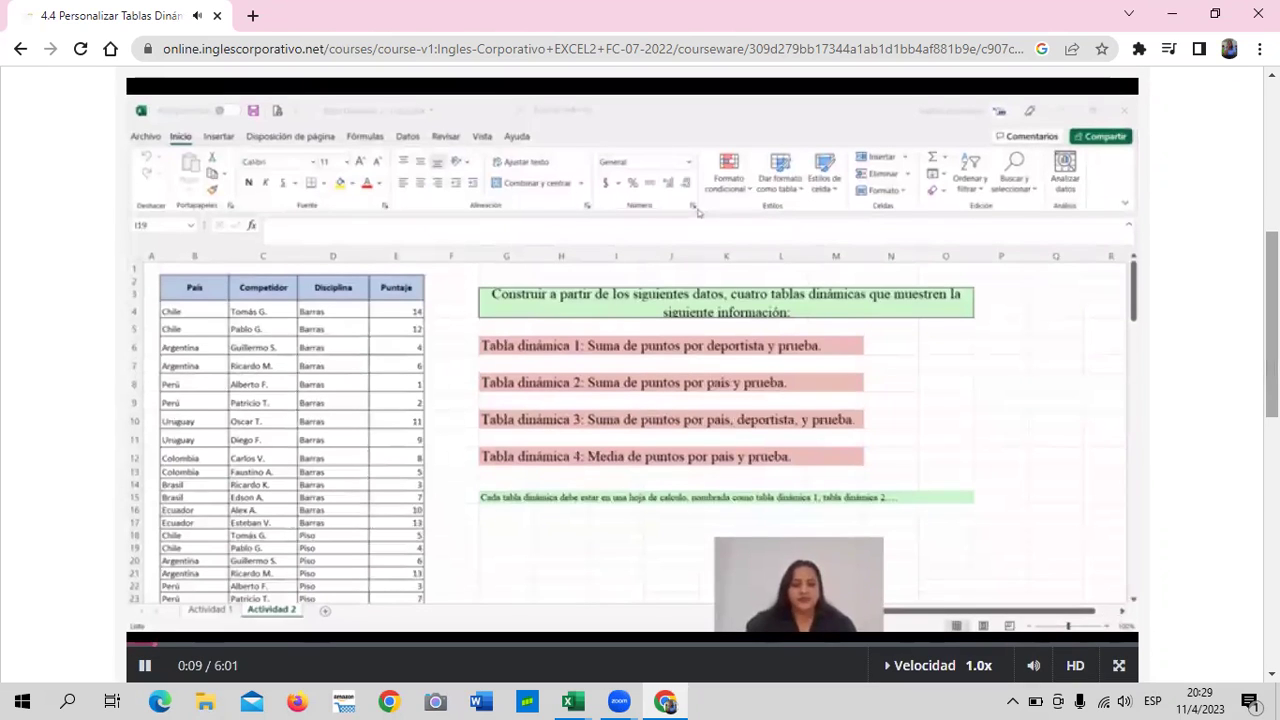
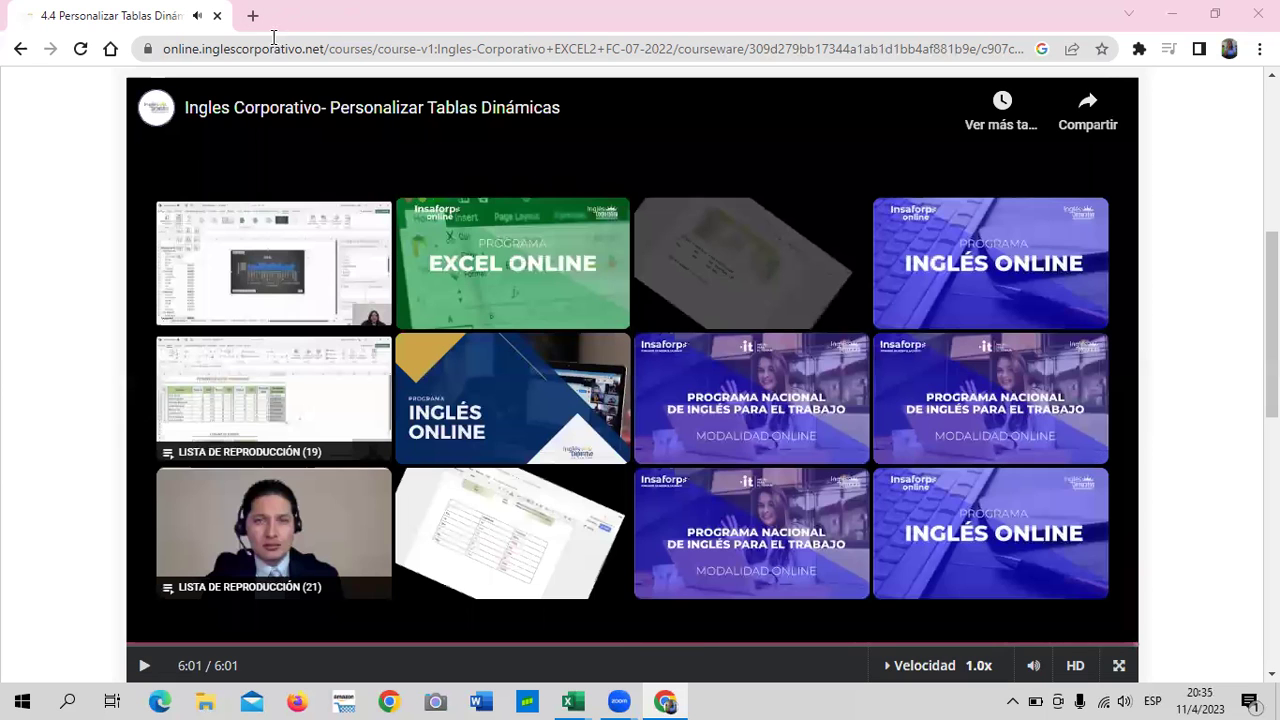
# Leave the finished course video and bring up the Datos para tablas dinámicas Excel workbook.
pyautogui.scroll(-3, 427, 471)
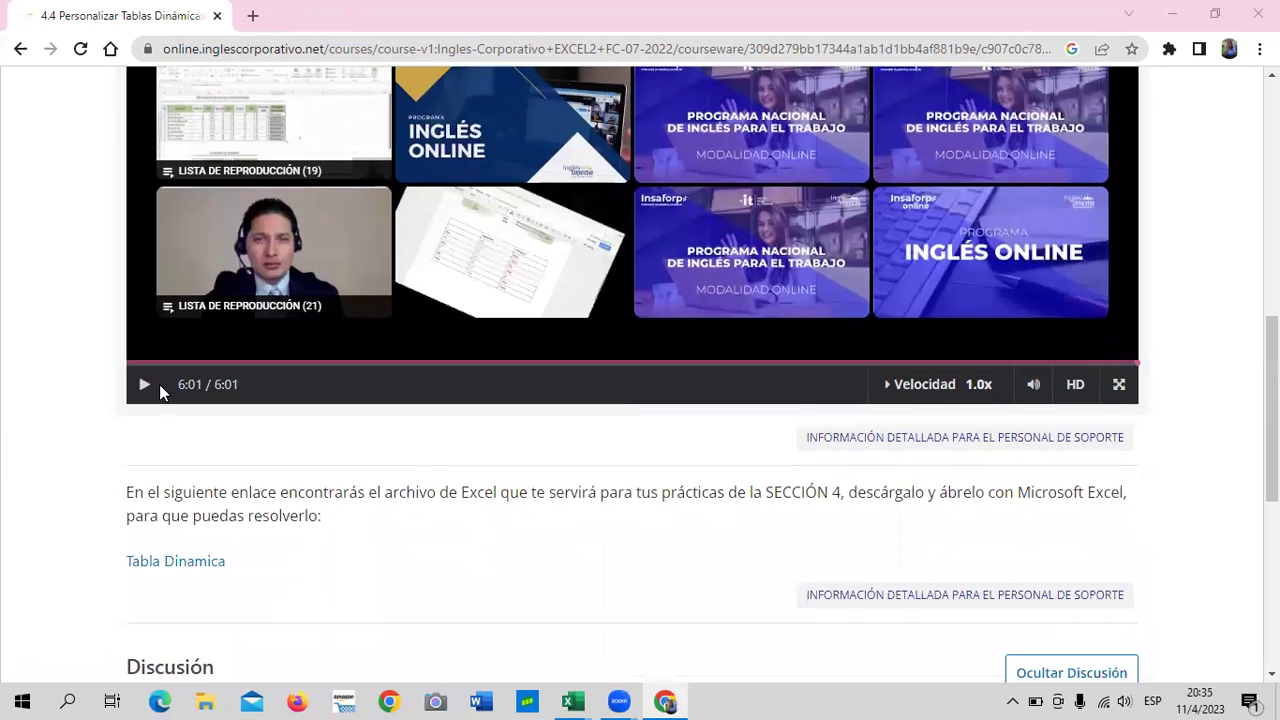
pyautogui.click(570, 700)
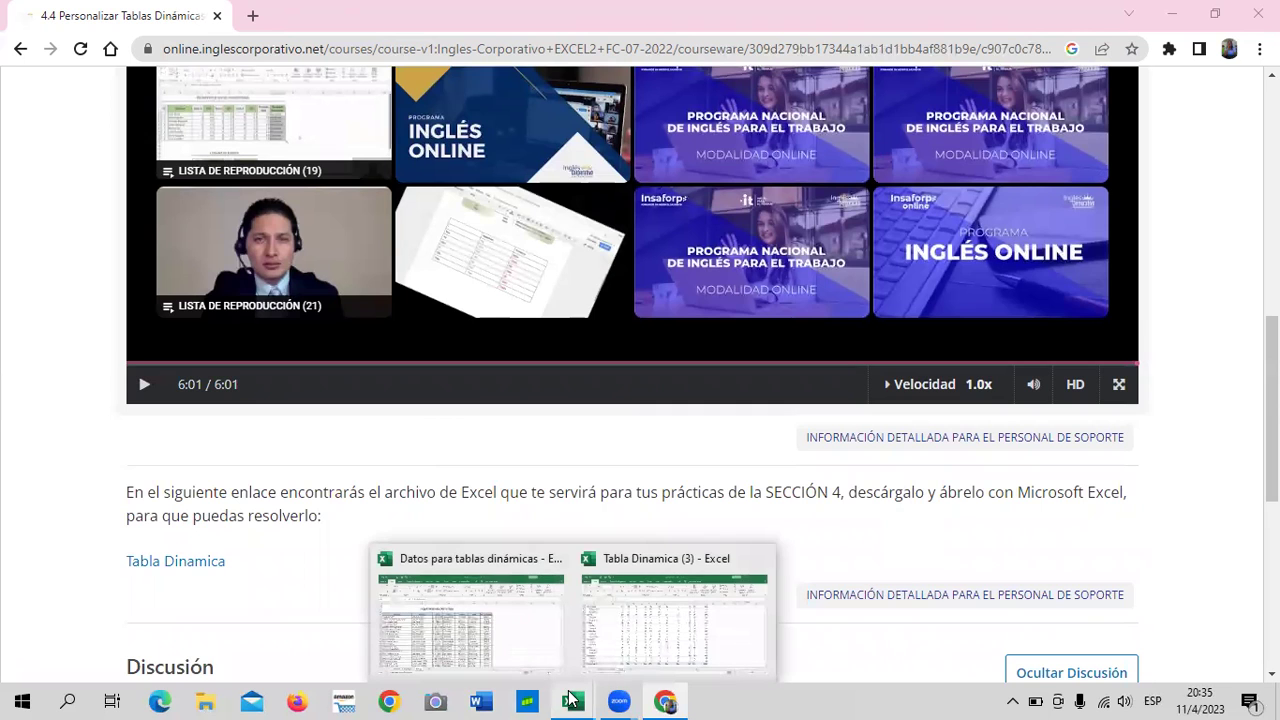
pyautogui.click(504, 630)
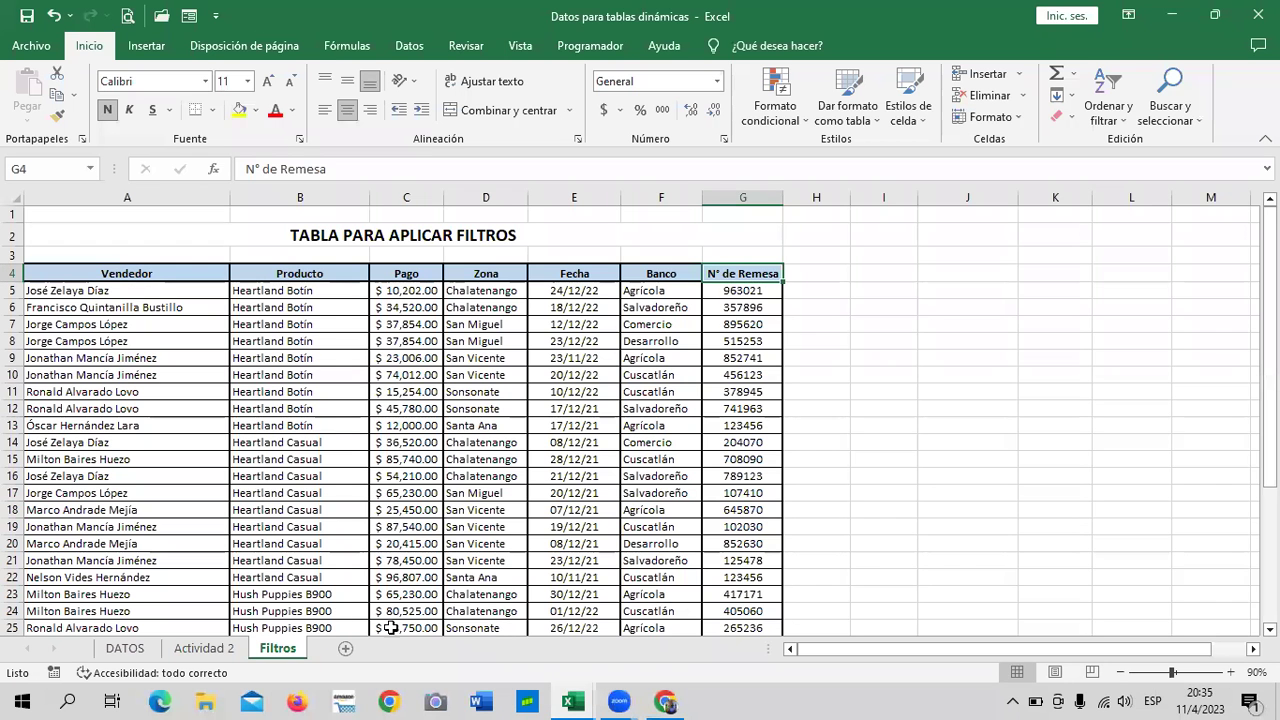
pyautogui.moveTo(665, 701)
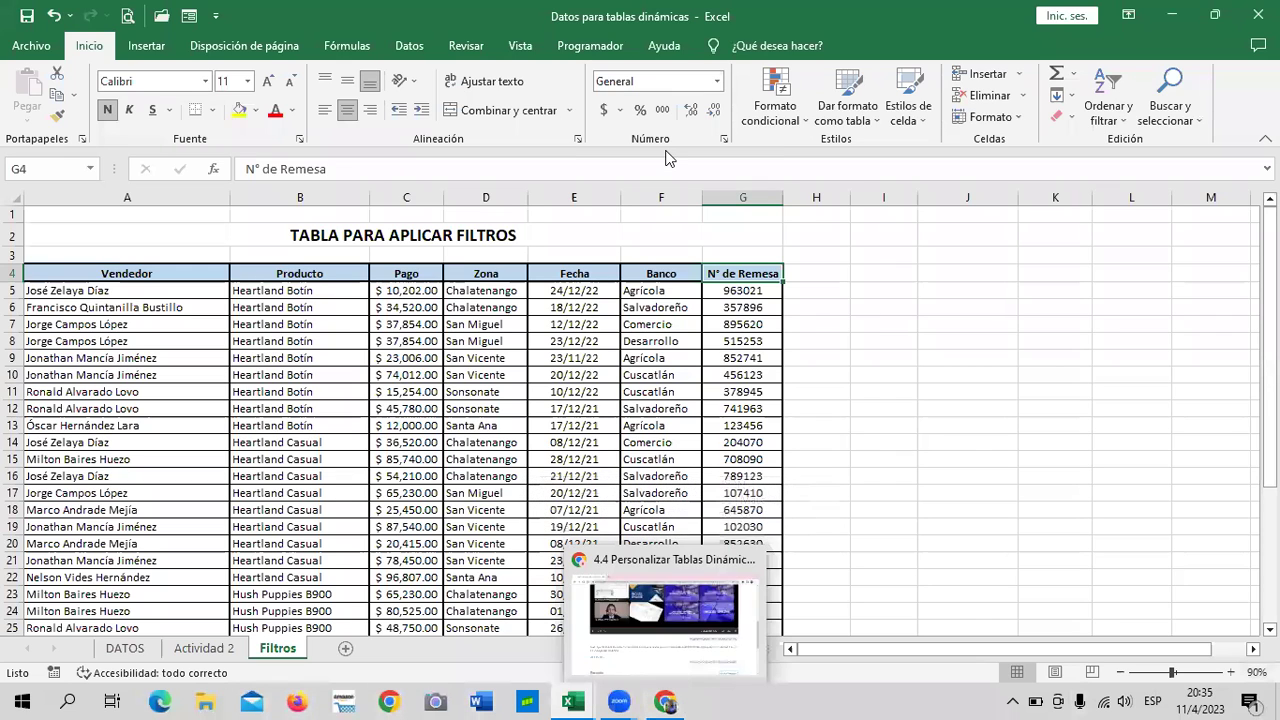
# Select a few empty cells beside the Filtros table.
pyautogui.click(940, 324)
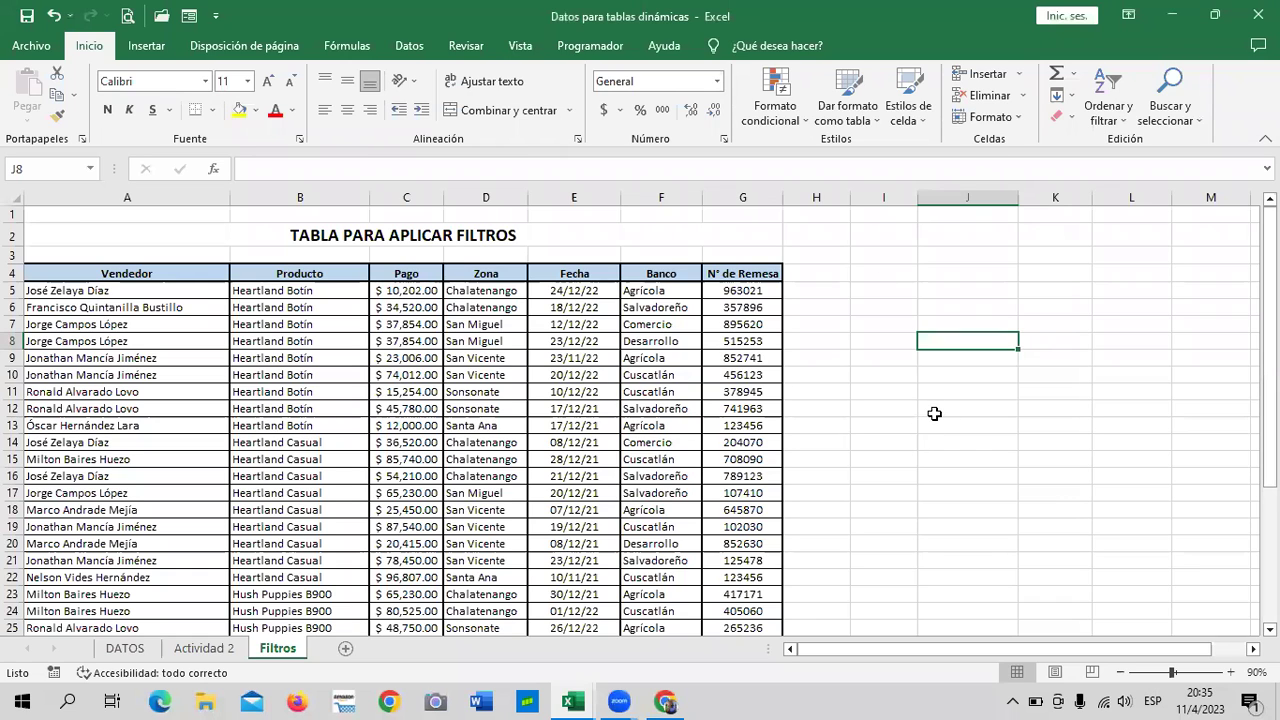
pyautogui.moveTo(891, 274); pyautogui.dragTo(885, 261)
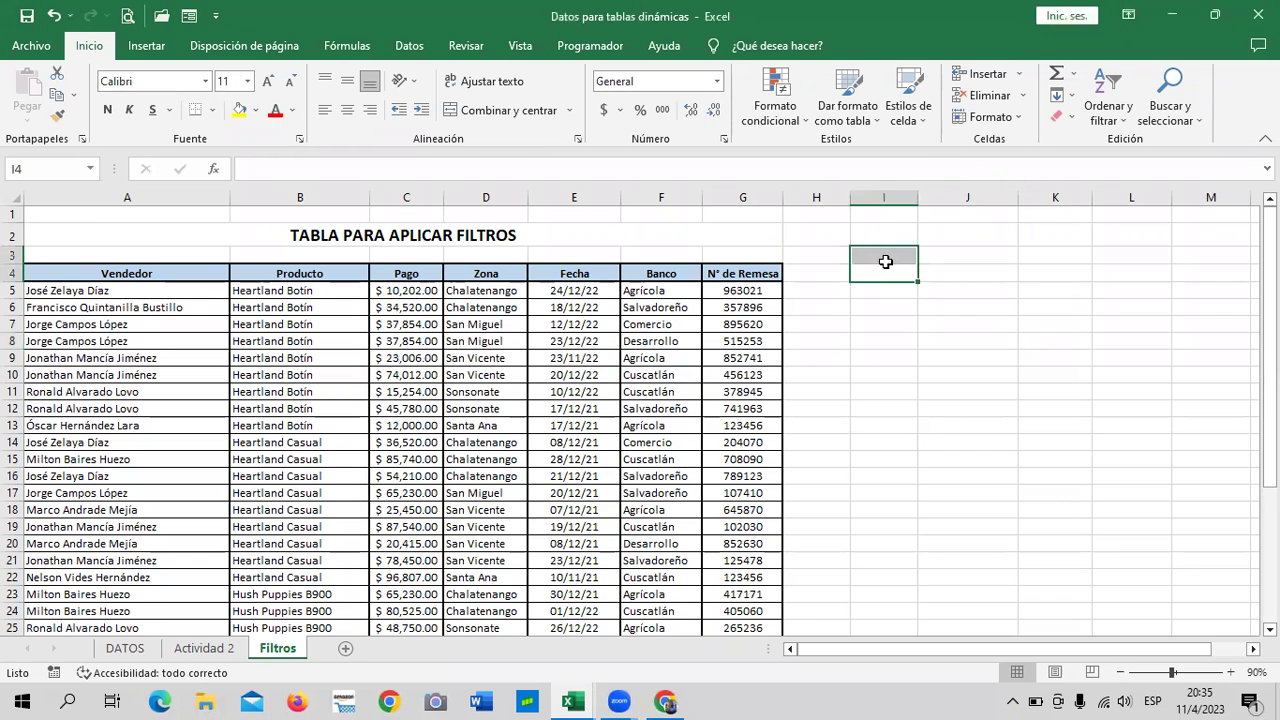
pyautogui.click(913, 373)
pyautogui.scroll(-4, 276, 458)
pyautogui.scroll(4, 337, 525)
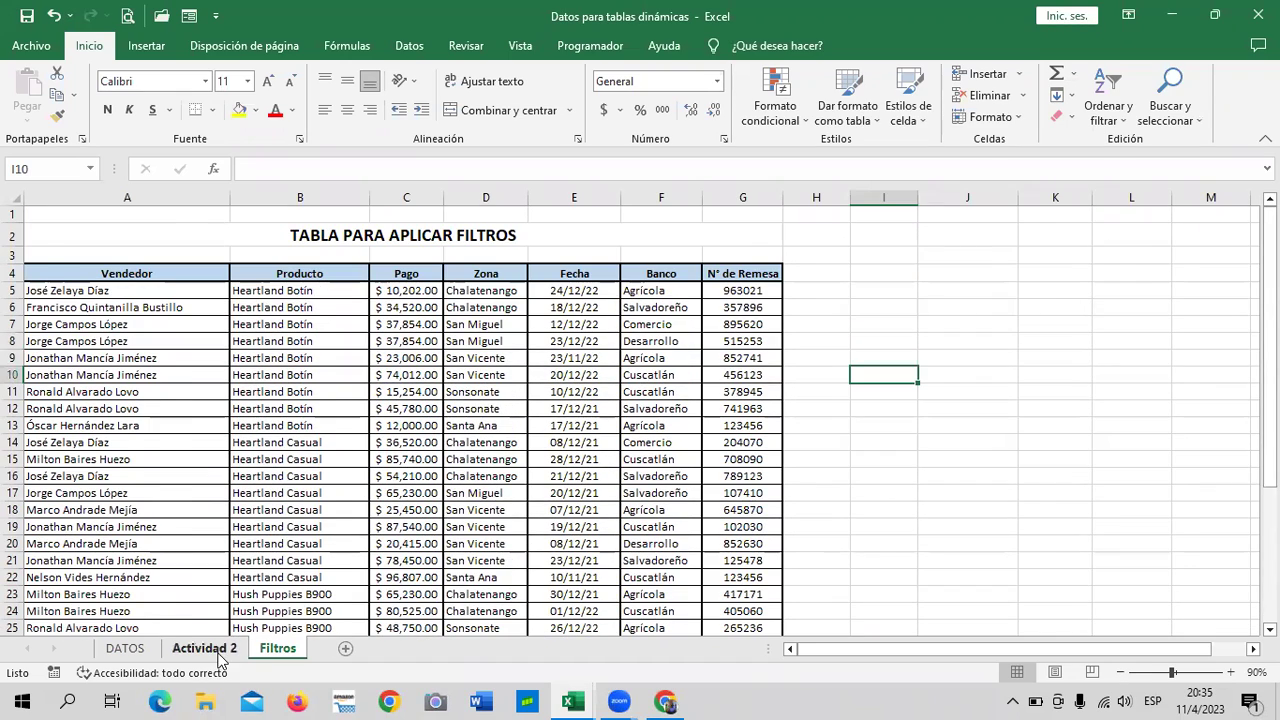
# Switch to the Actividad 2 sheet and review its four pivot-table instructions.
pyautogui.click(218, 650)
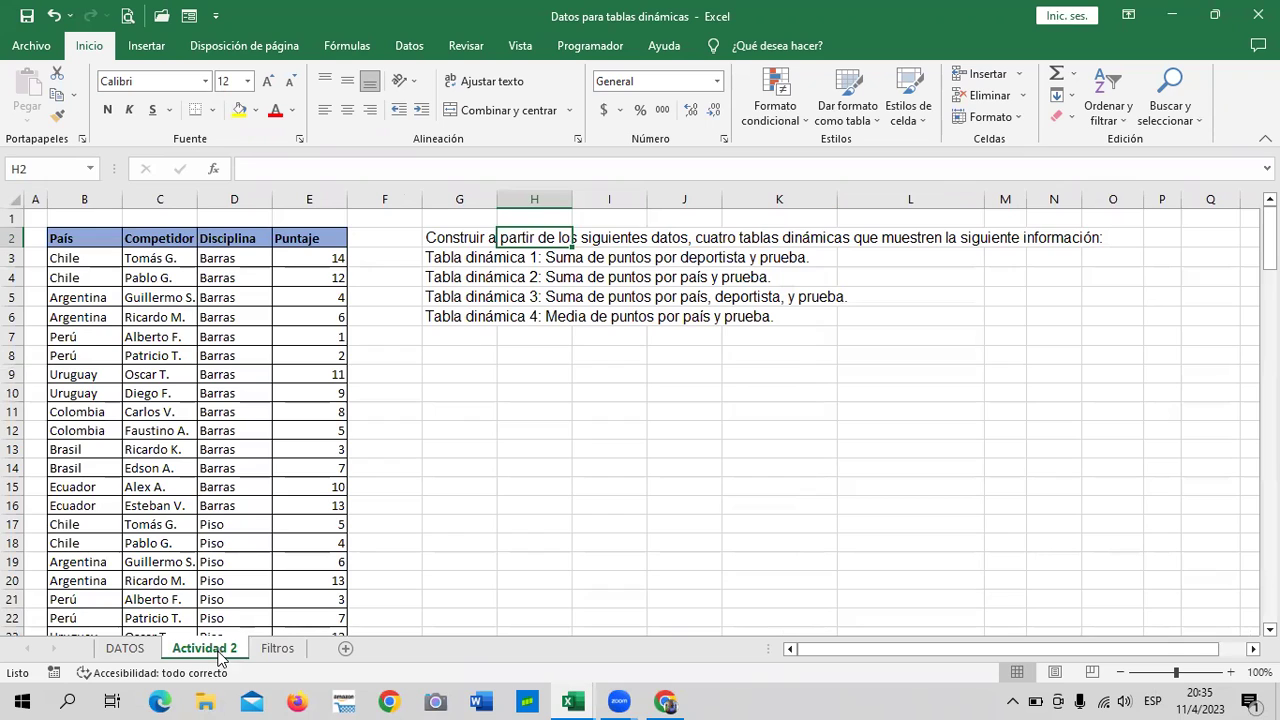
pyautogui.click(557, 381)
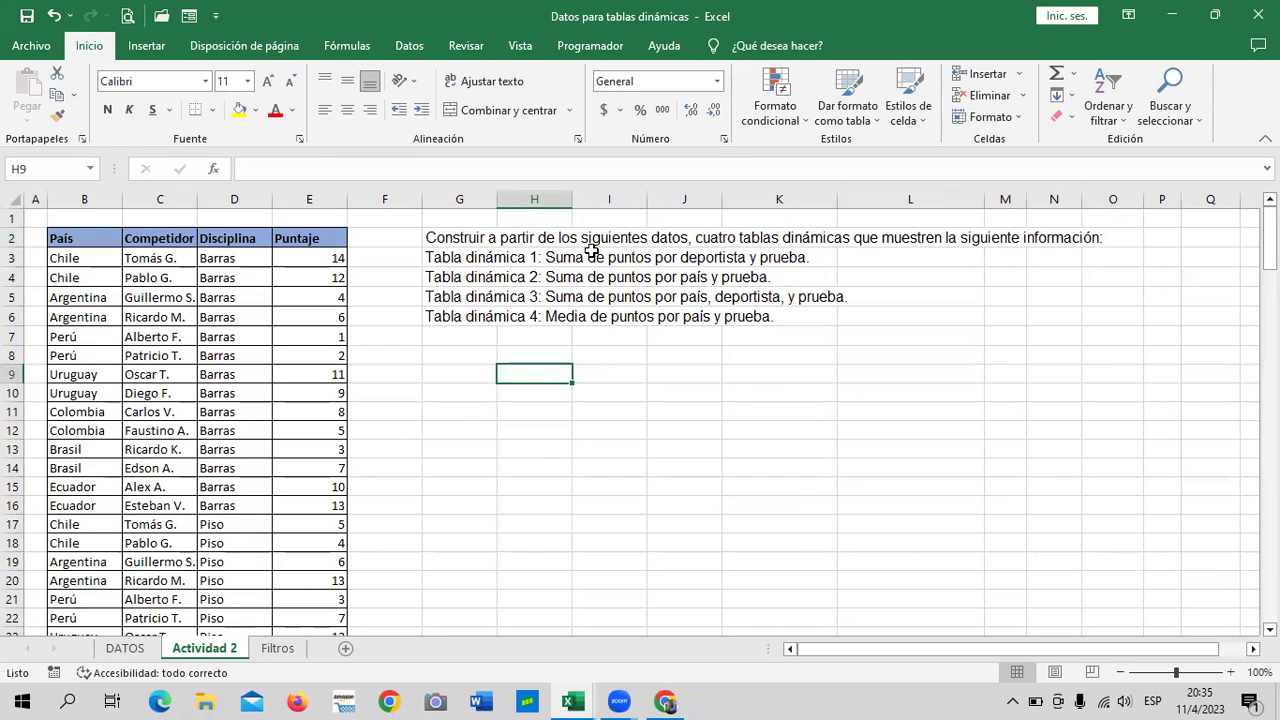
pyautogui.click(577, 262)
pyautogui.click(493, 256)
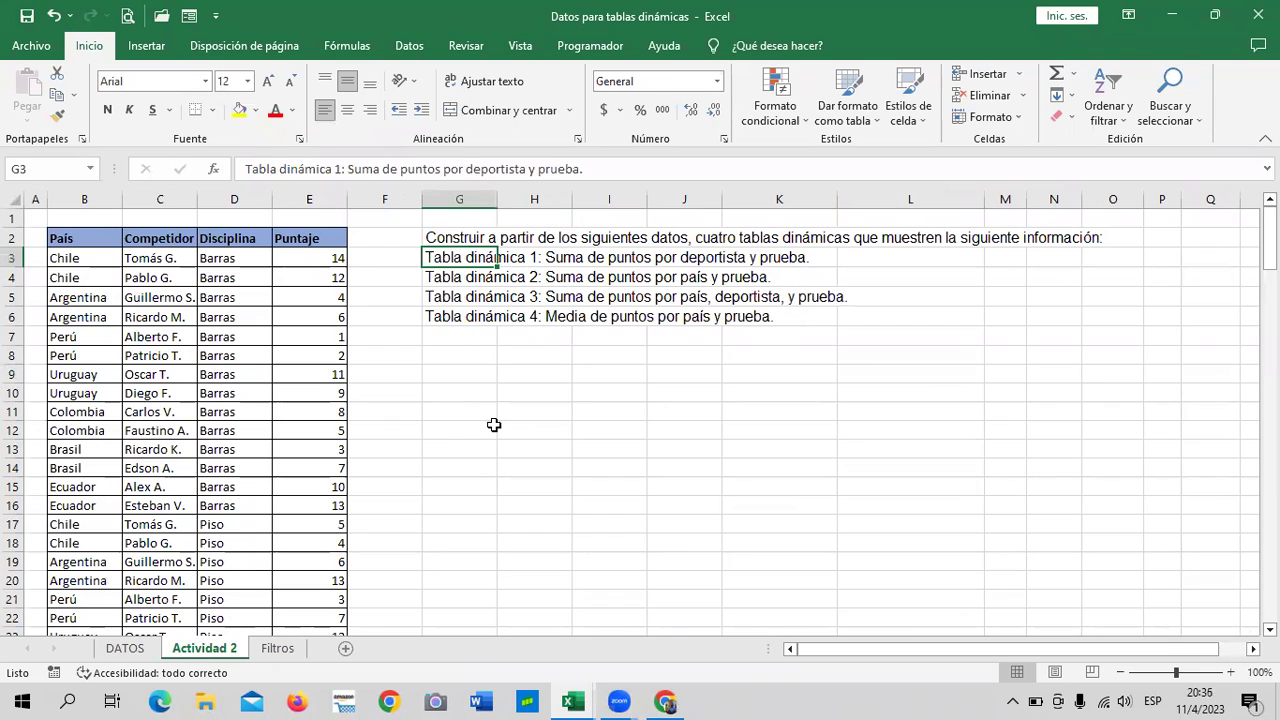
pyautogui.click(573, 449)
pyautogui.click(594, 376)
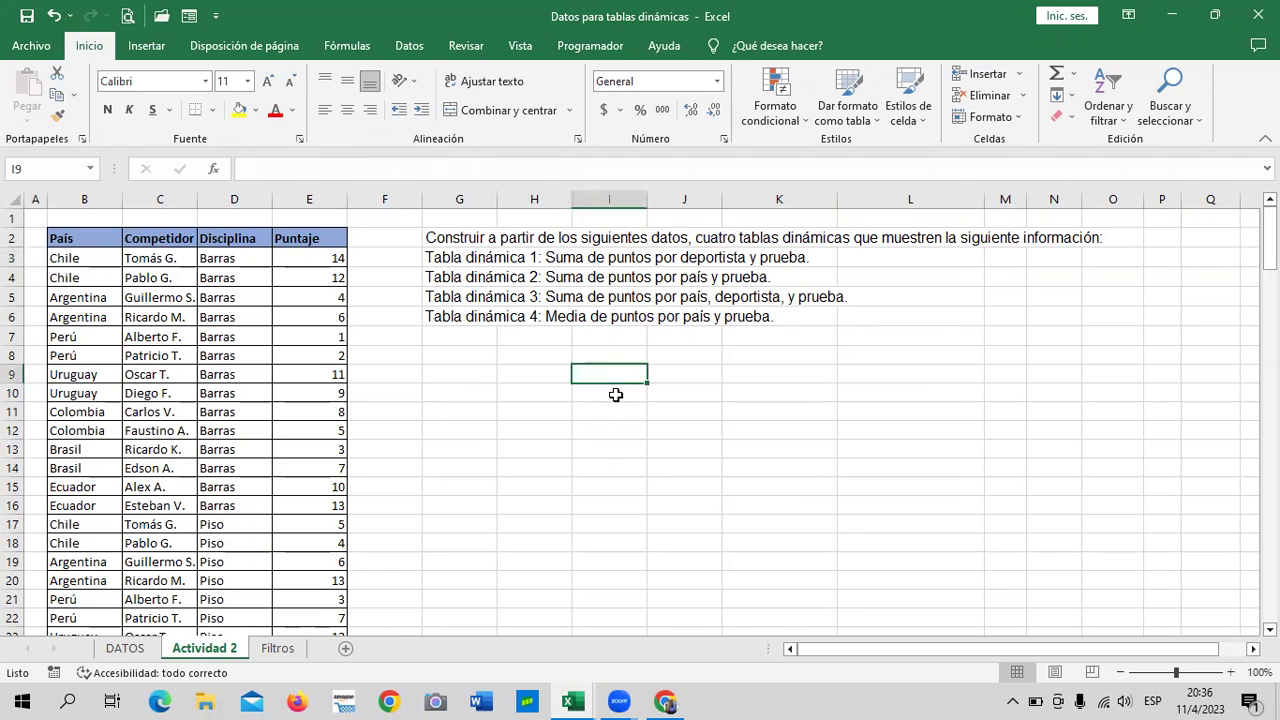
pyautogui.scroll(4, 552, 451)
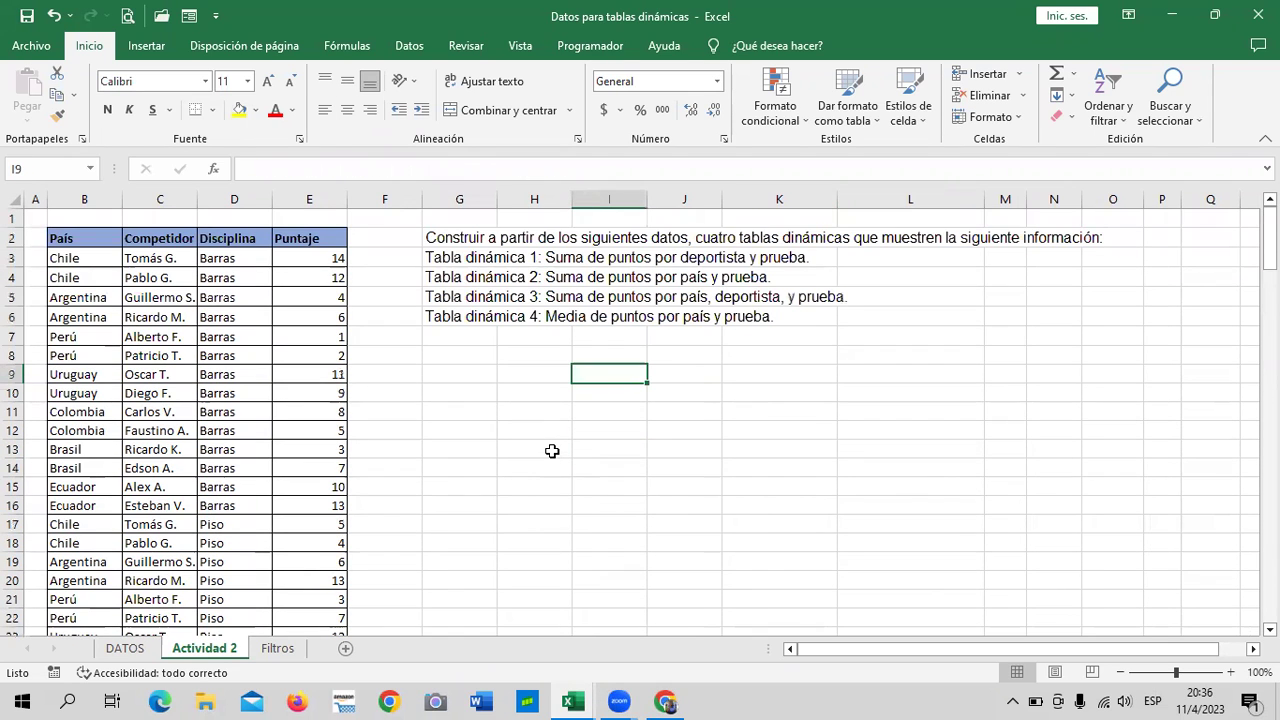
# Start a PivotTable from a range on the Insert tab, then cancel it.
pyautogui.click(162, 45)
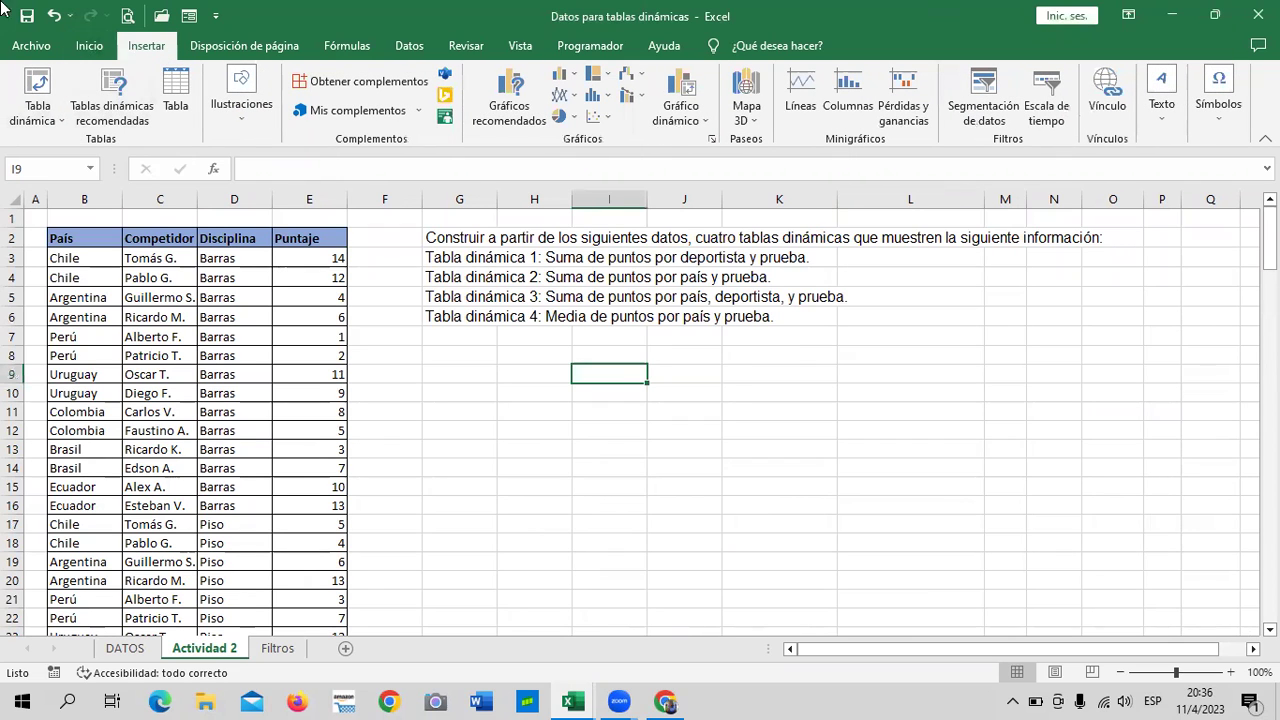
pyautogui.click(131, 103)
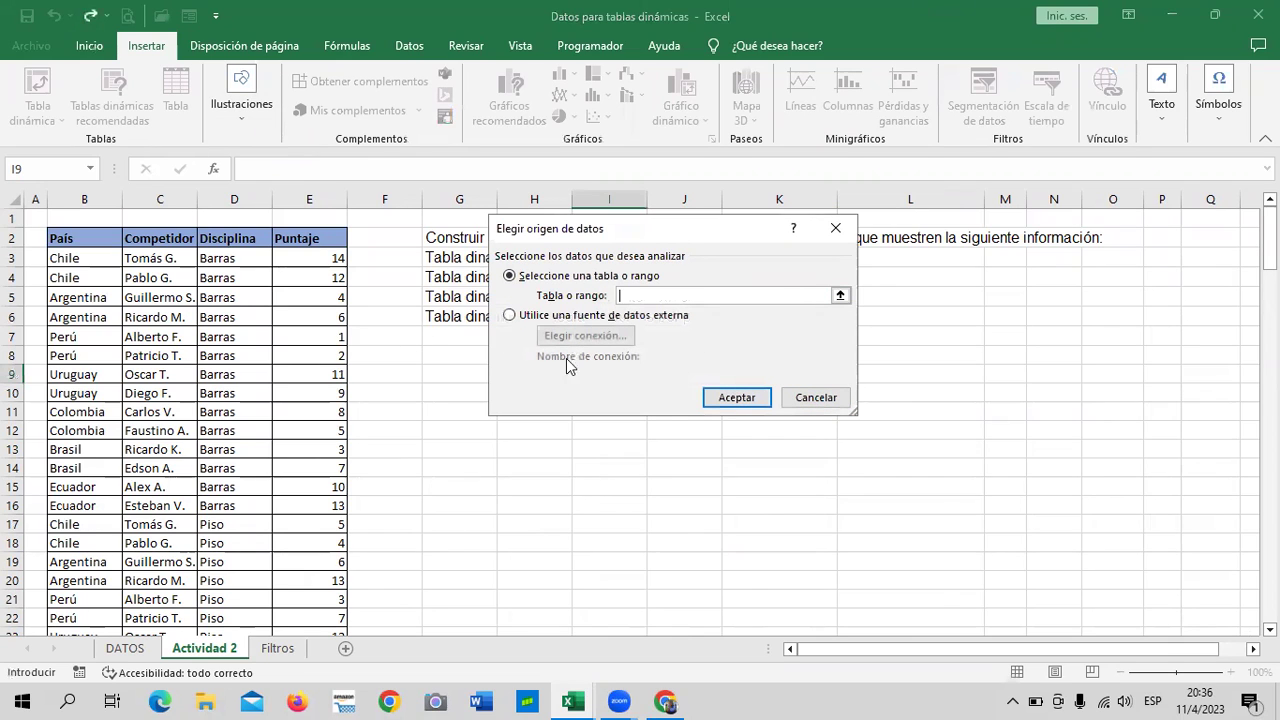
pyautogui.click(228, 296)
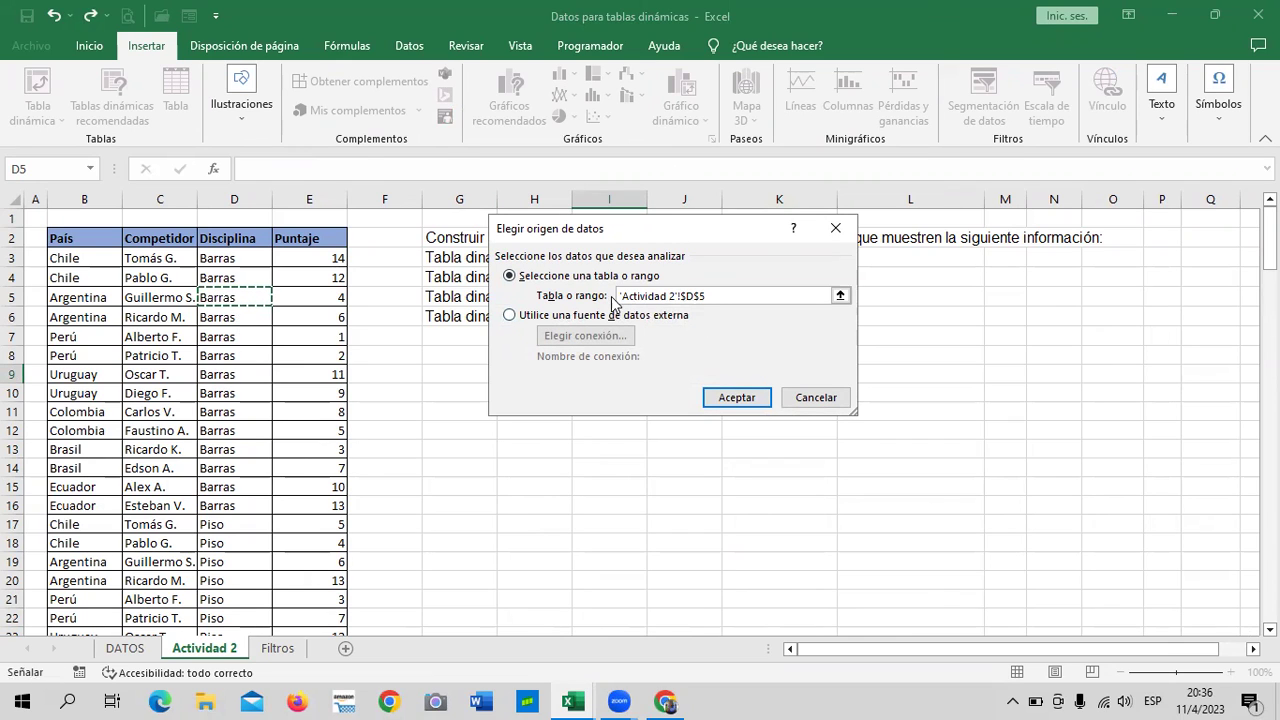
pyautogui.click(826, 400)
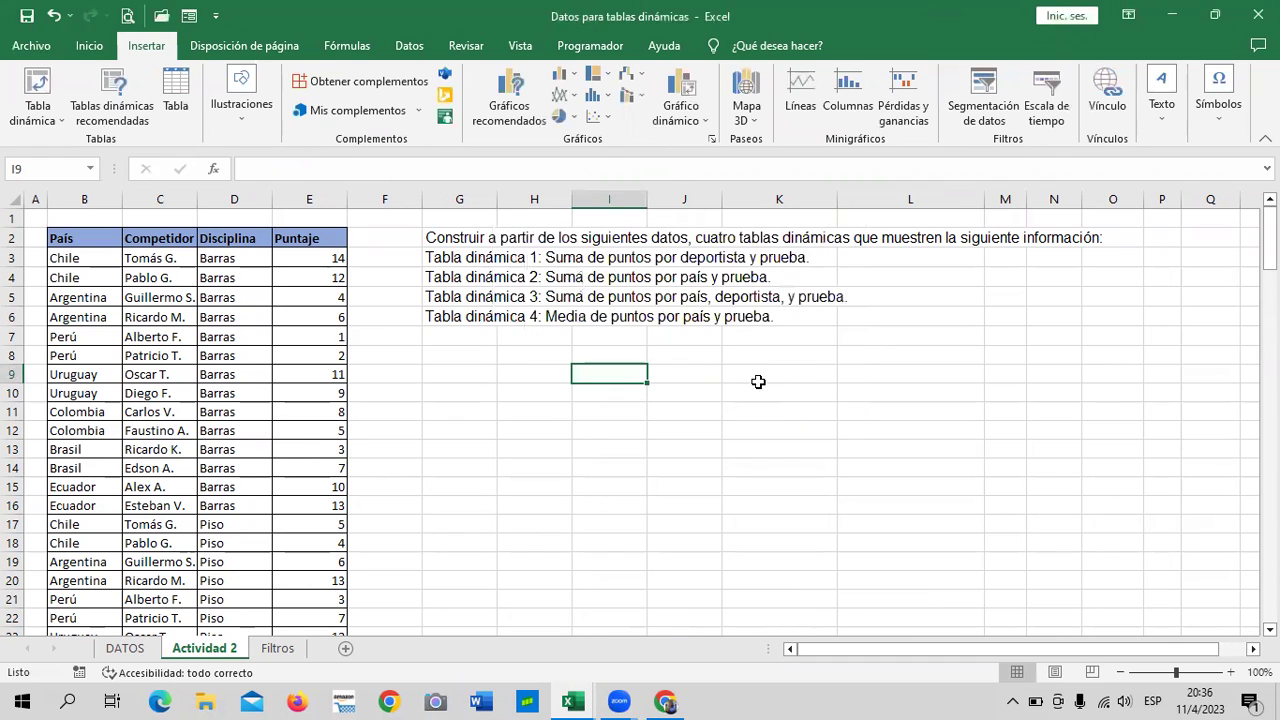
# From cell B7, create a blank pivot table on new sheet Hoja1 via Recommended PivotTables.
pyautogui.click(512, 427)
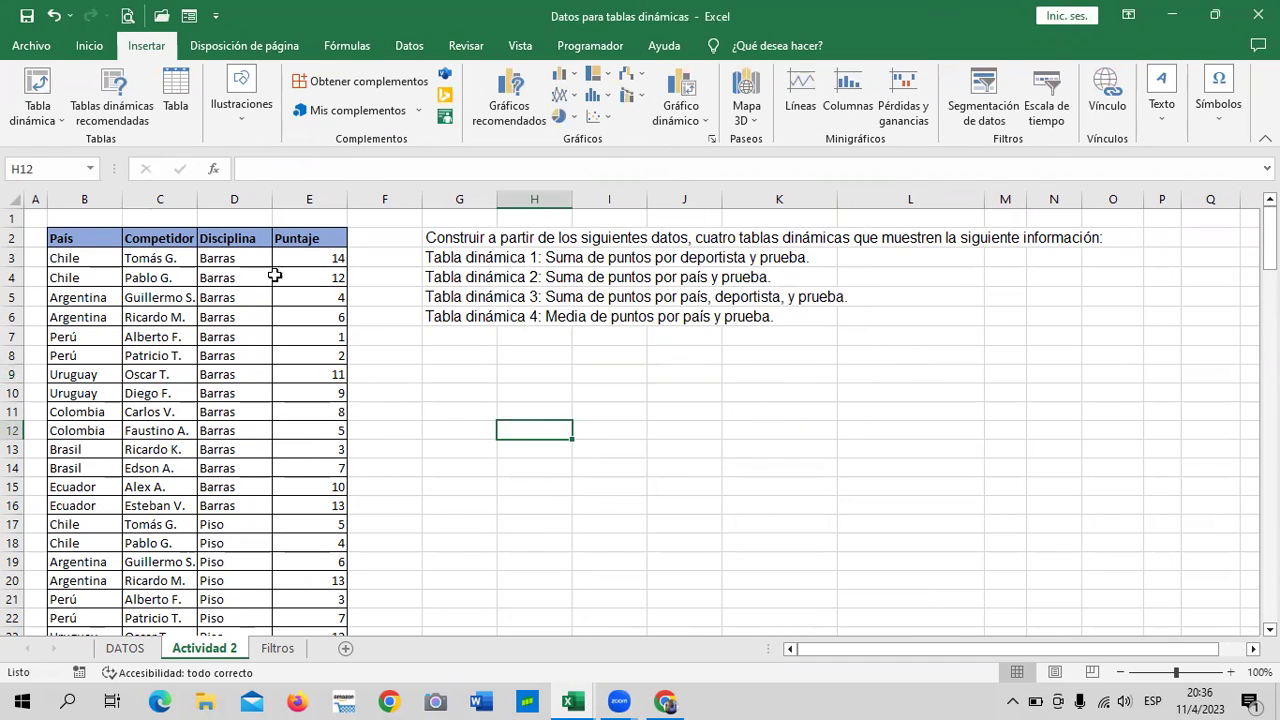
pyautogui.click(730, 468)
pyautogui.click(135, 337)
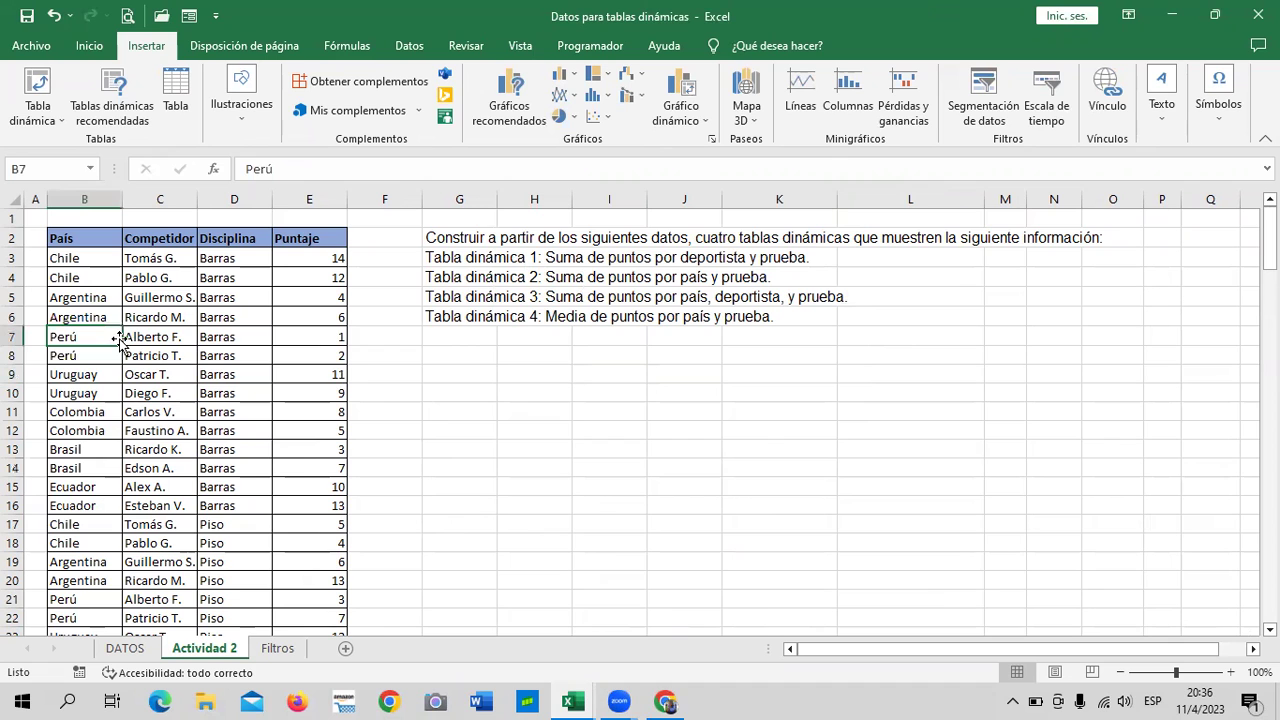
pyautogui.click(112, 80)
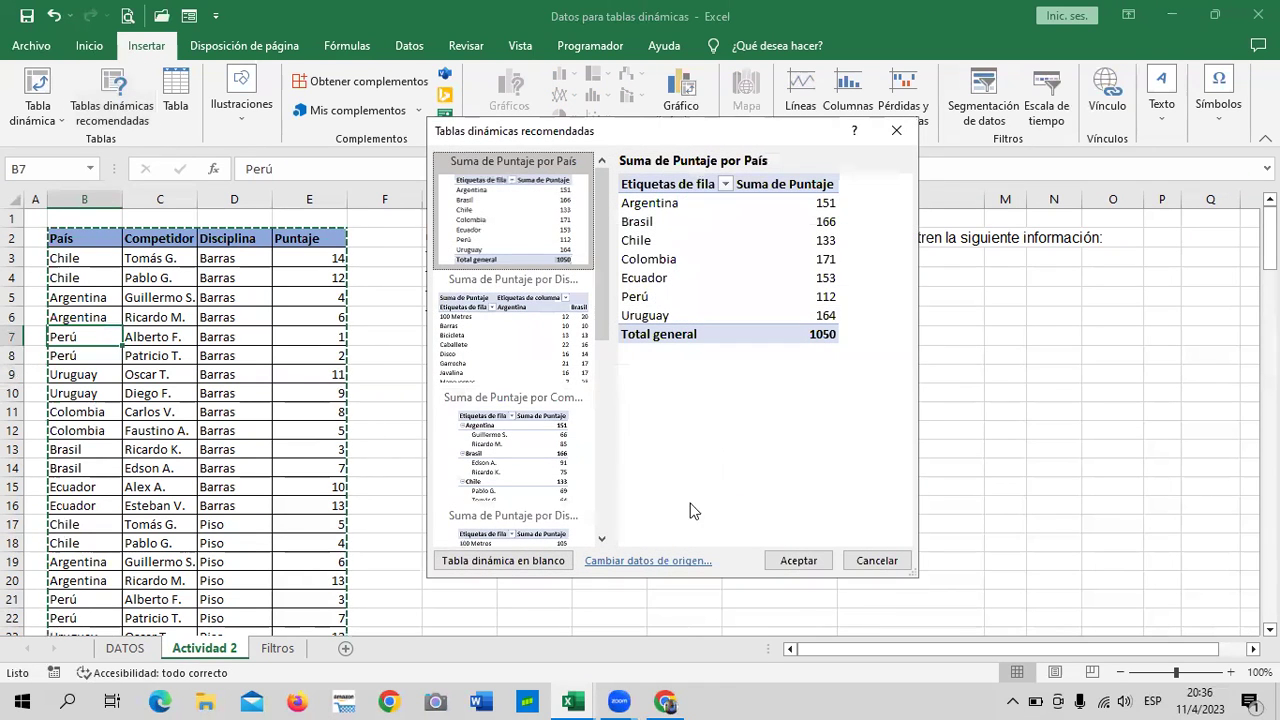
pyautogui.click(550, 561)
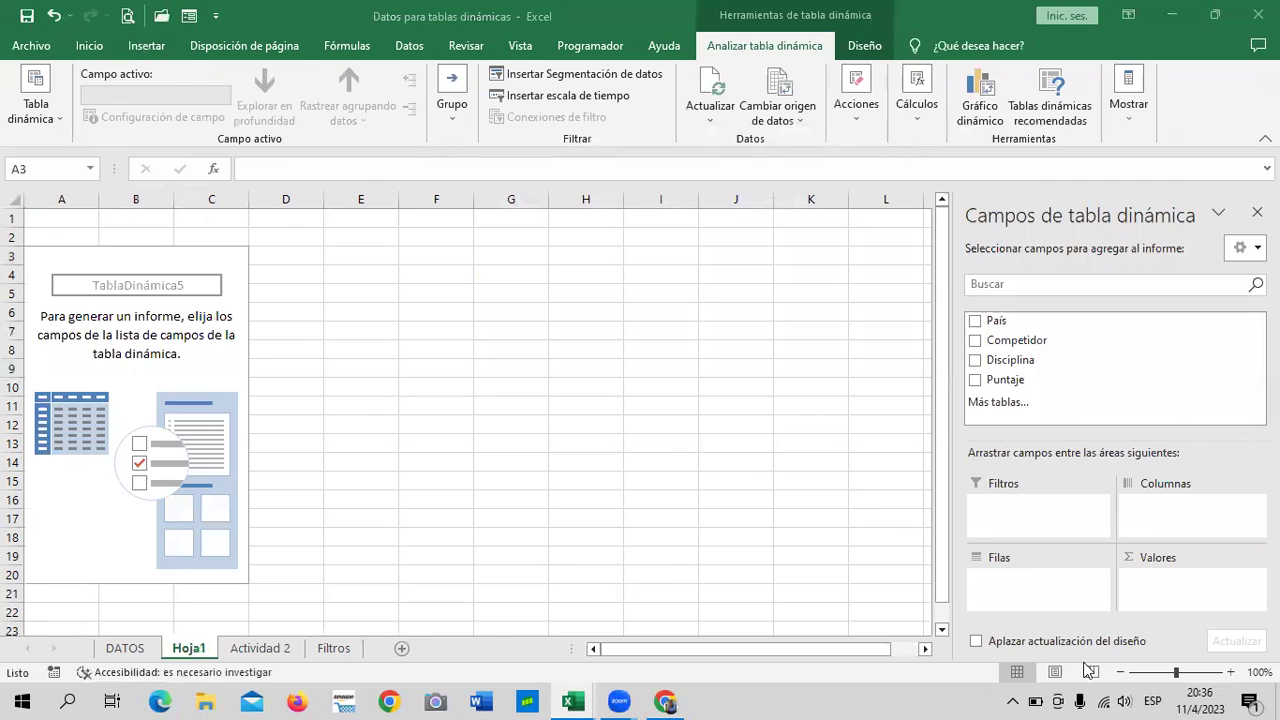
# Sum Puntaje with Competidor as rows and Disciplina as columns.
pyautogui.click(249, 650)
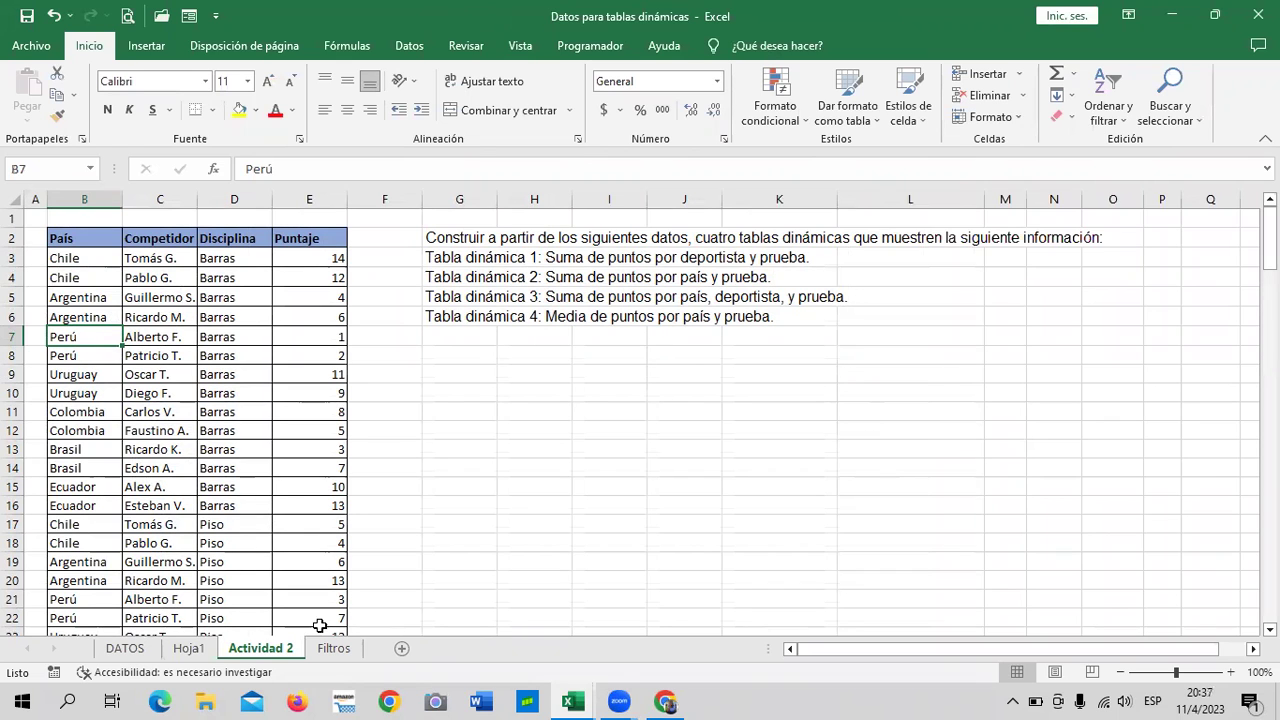
pyautogui.click(190, 650)
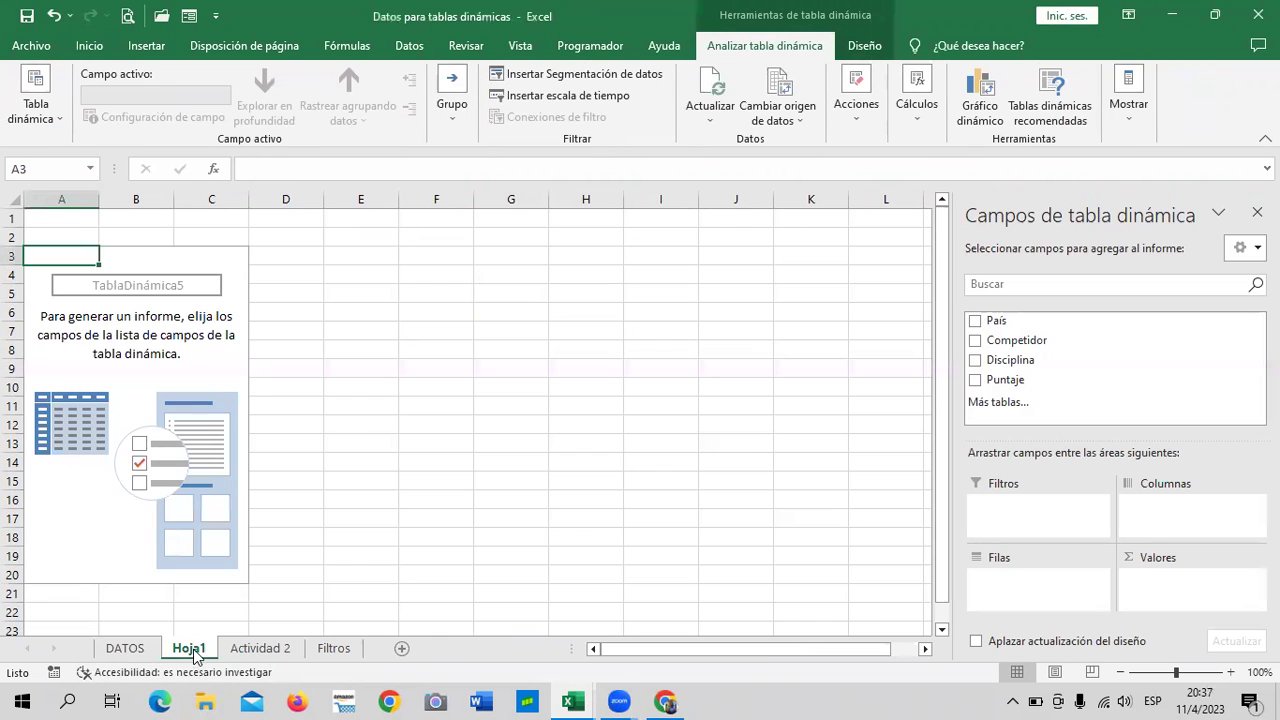
pyautogui.click(976, 383)
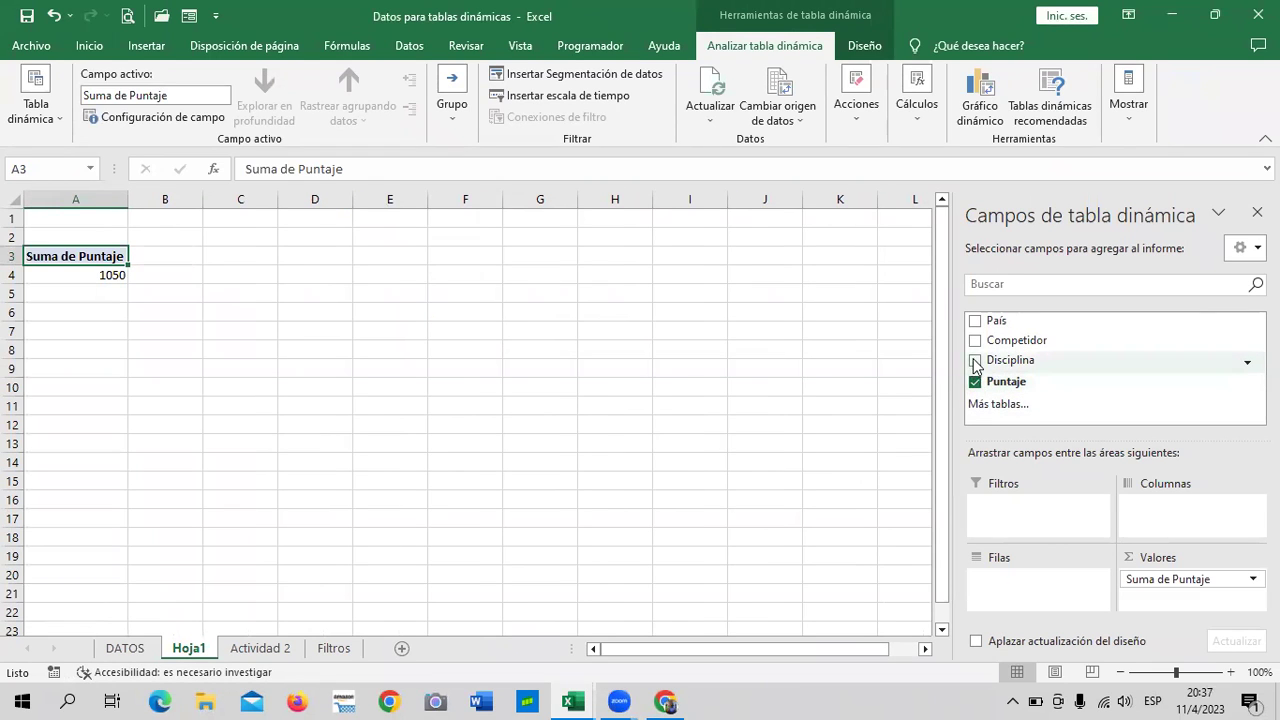
pyautogui.click(975, 341)
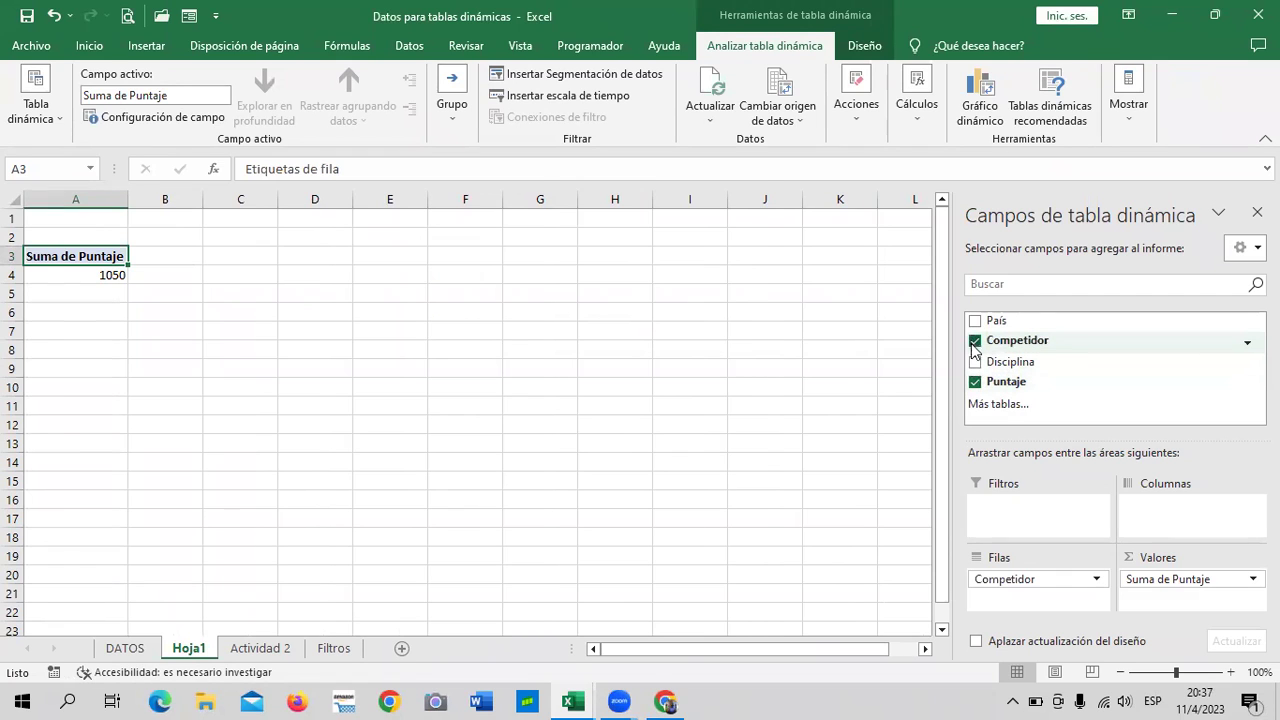
pyautogui.click(975, 361)
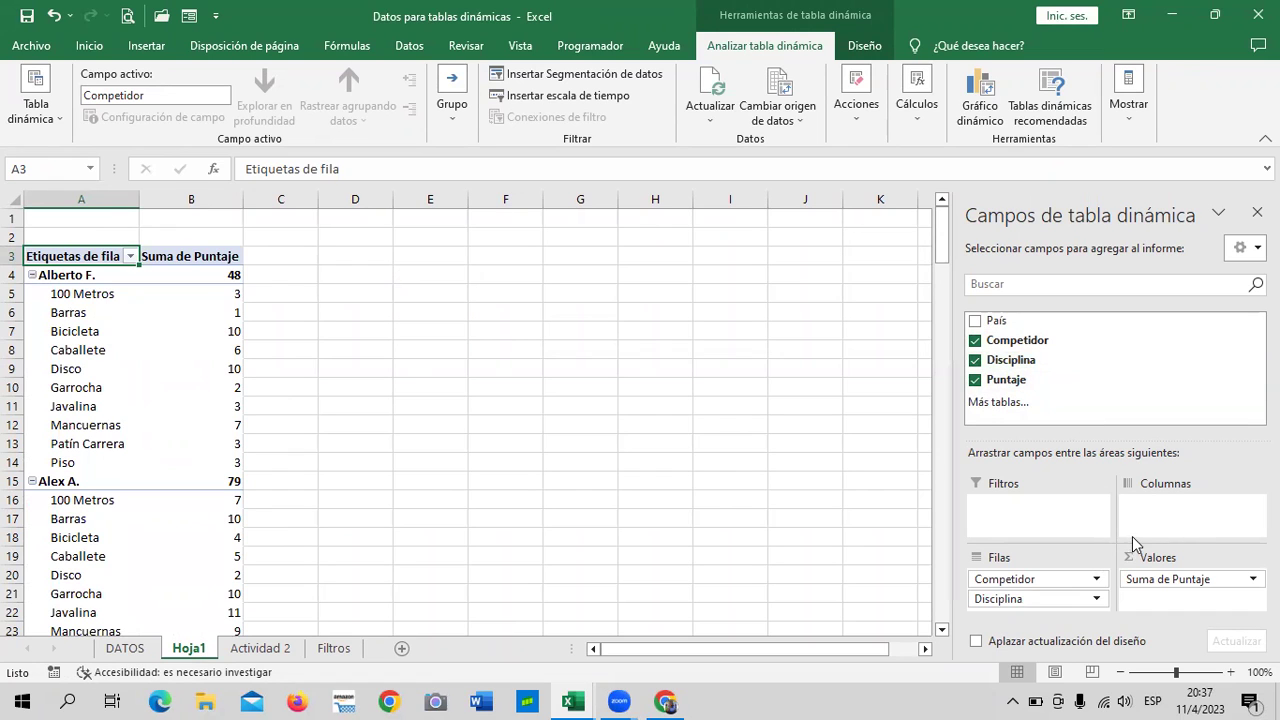
pyautogui.moveTo(1023, 580); pyautogui.dragTo(1160, 530)
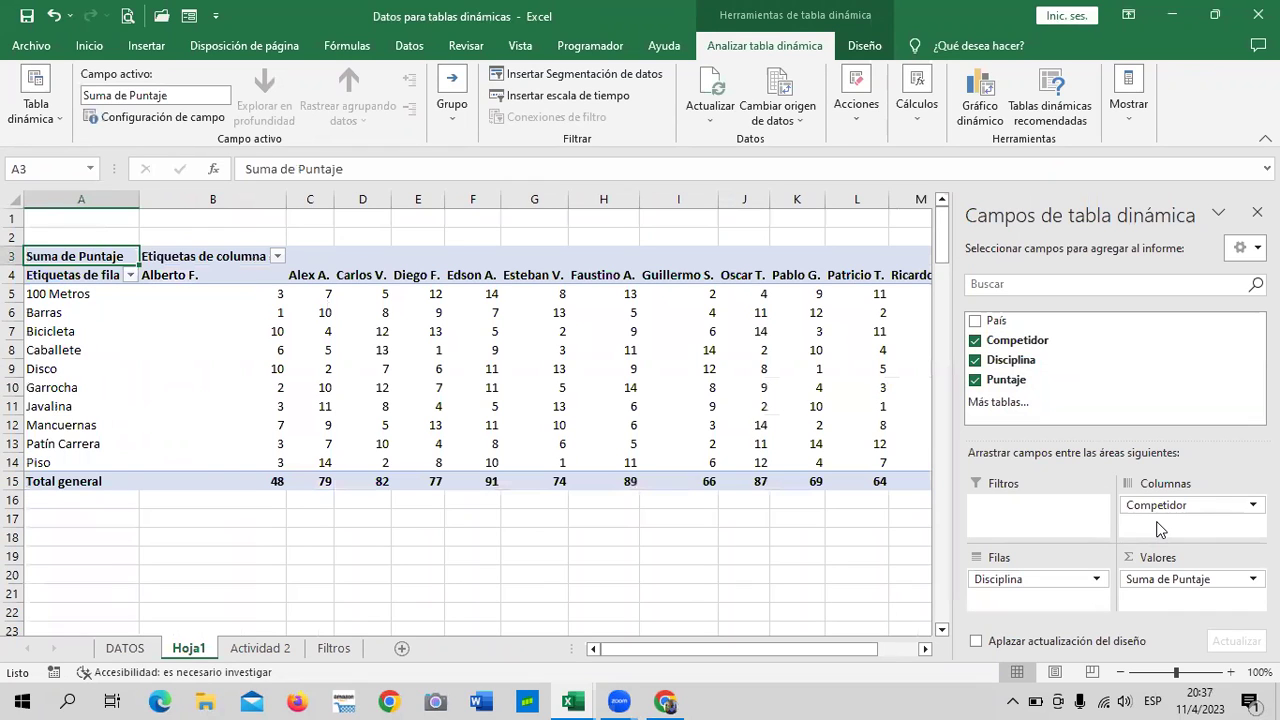
pyautogui.moveTo(1185, 505)
pyautogui.mouseDown()
pyautogui.moveTo(1041, 600)
pyautogui.moveTo(1160, 525)
pyautogui.mouseUp()
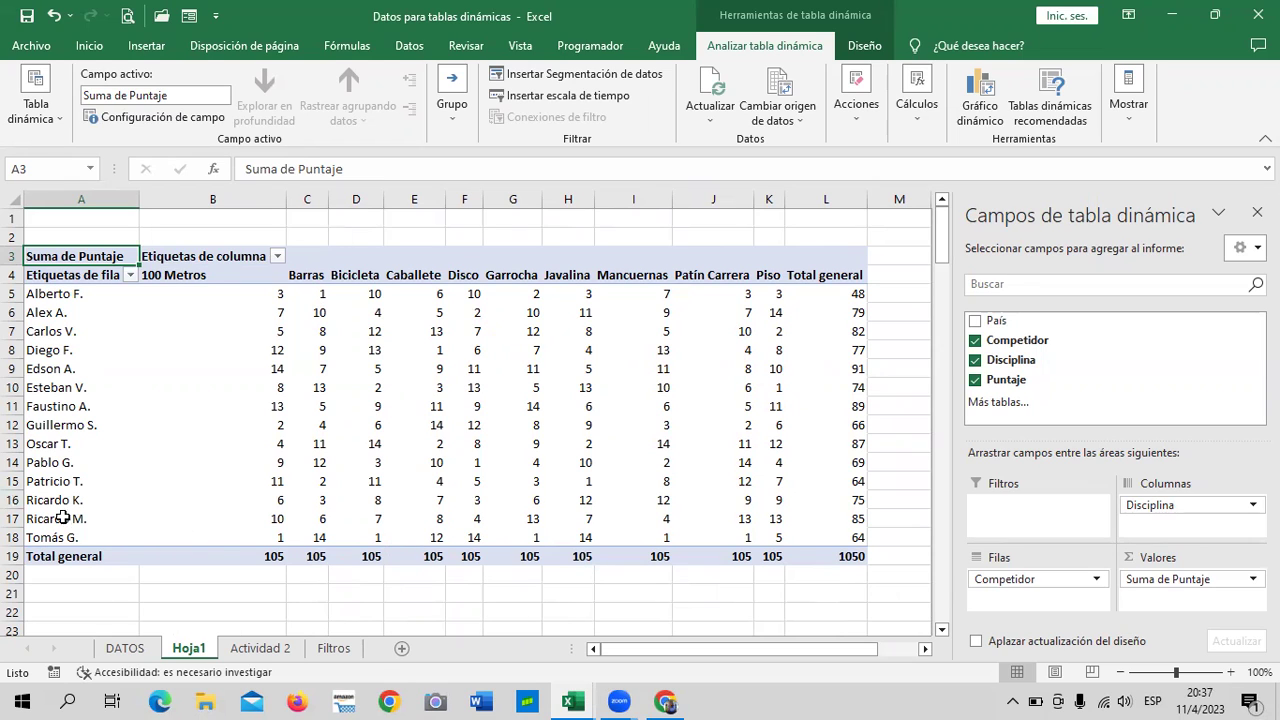
pyautogui.click(62, 500)
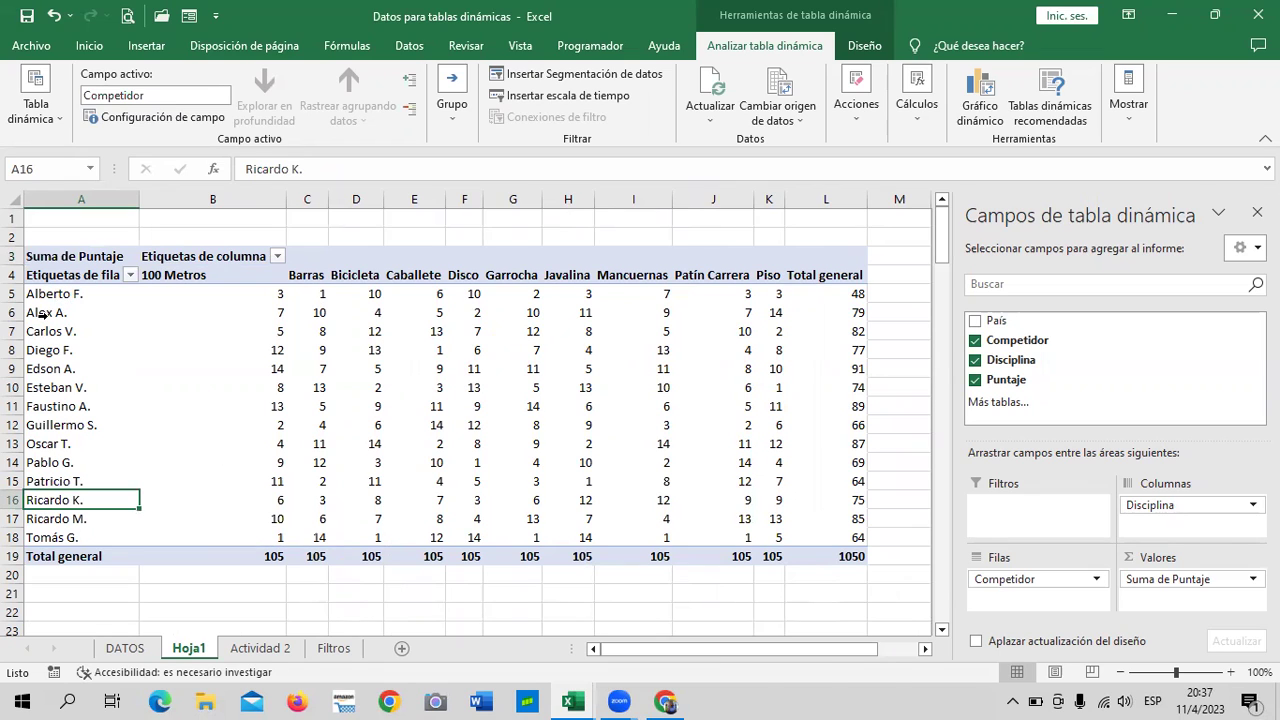
pyautogui.click(42, 314)
pyautogui.click(36, 350)
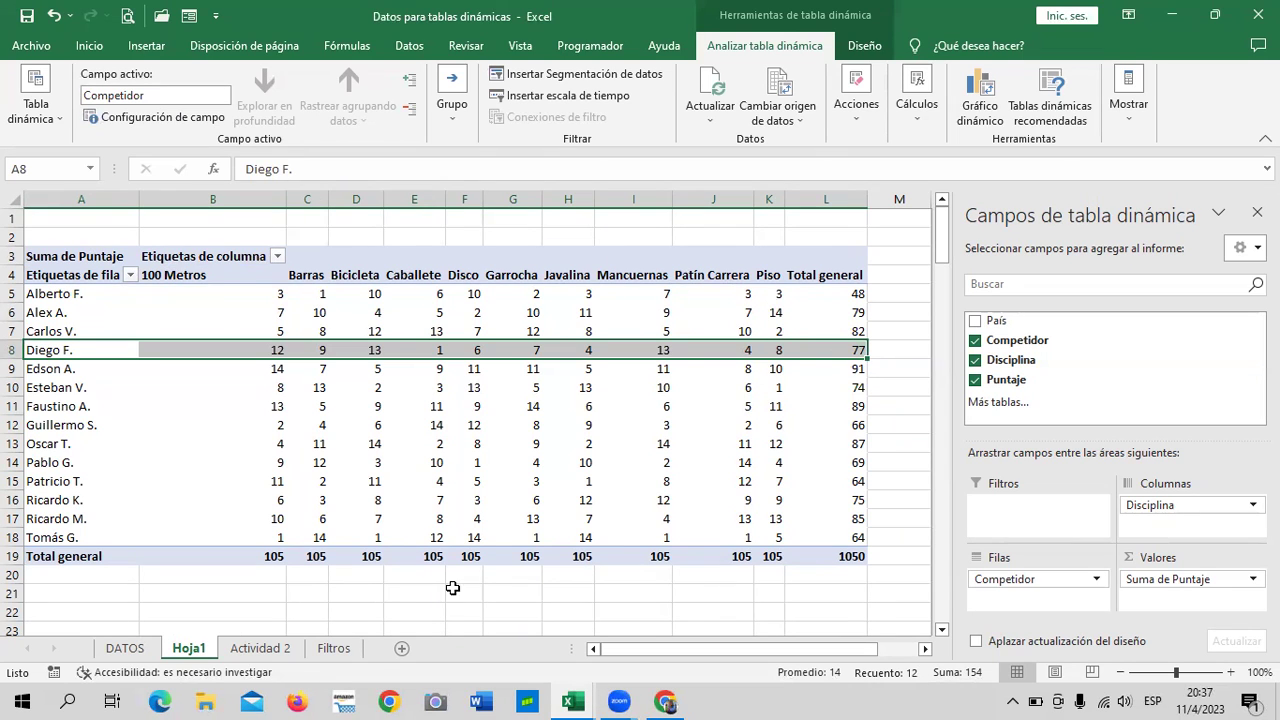
pyautogui.click(596, 577)
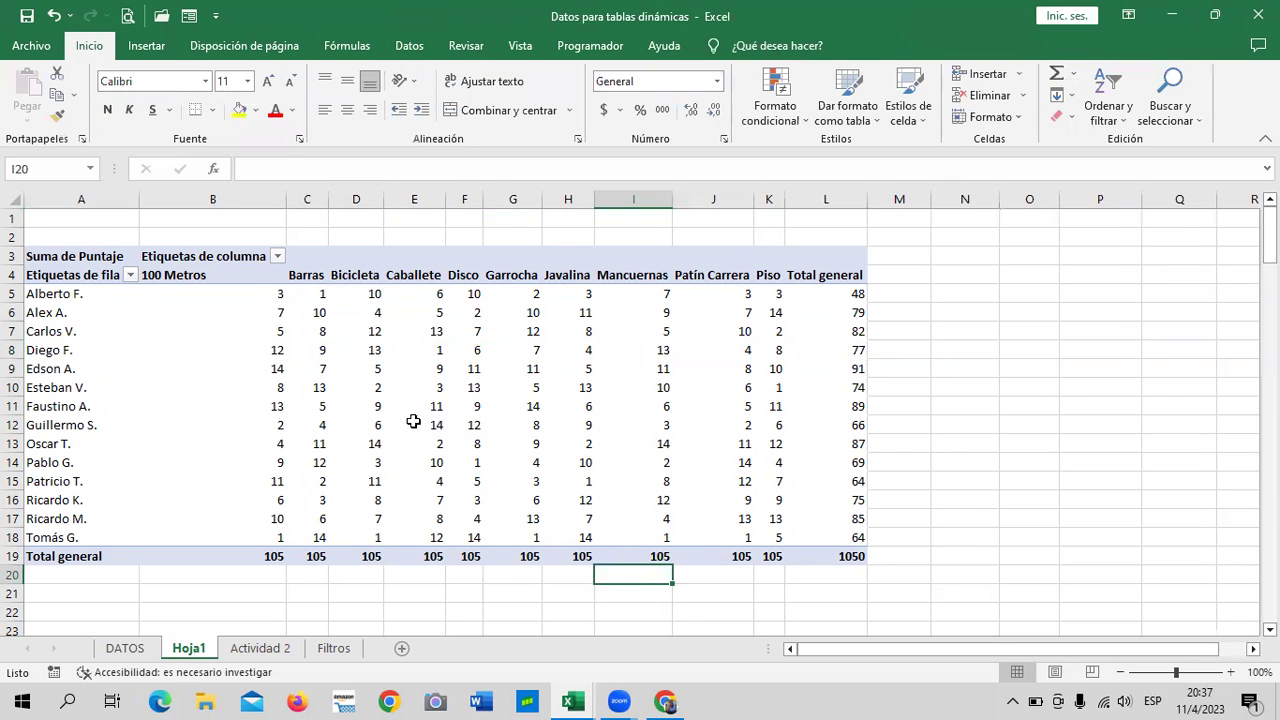
pyautogui.click(274, 366)
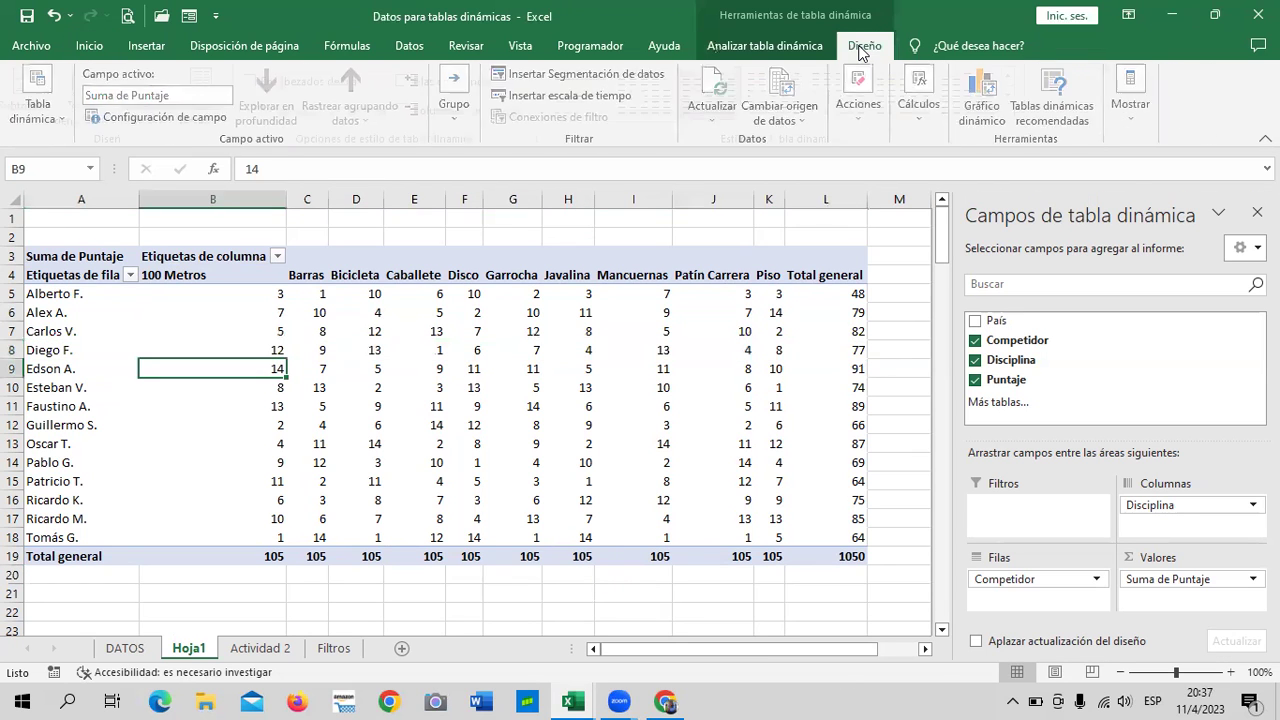
# Apply a blue style from the PivotTable Design styles gallery.
pyautogui.click(862, 46)
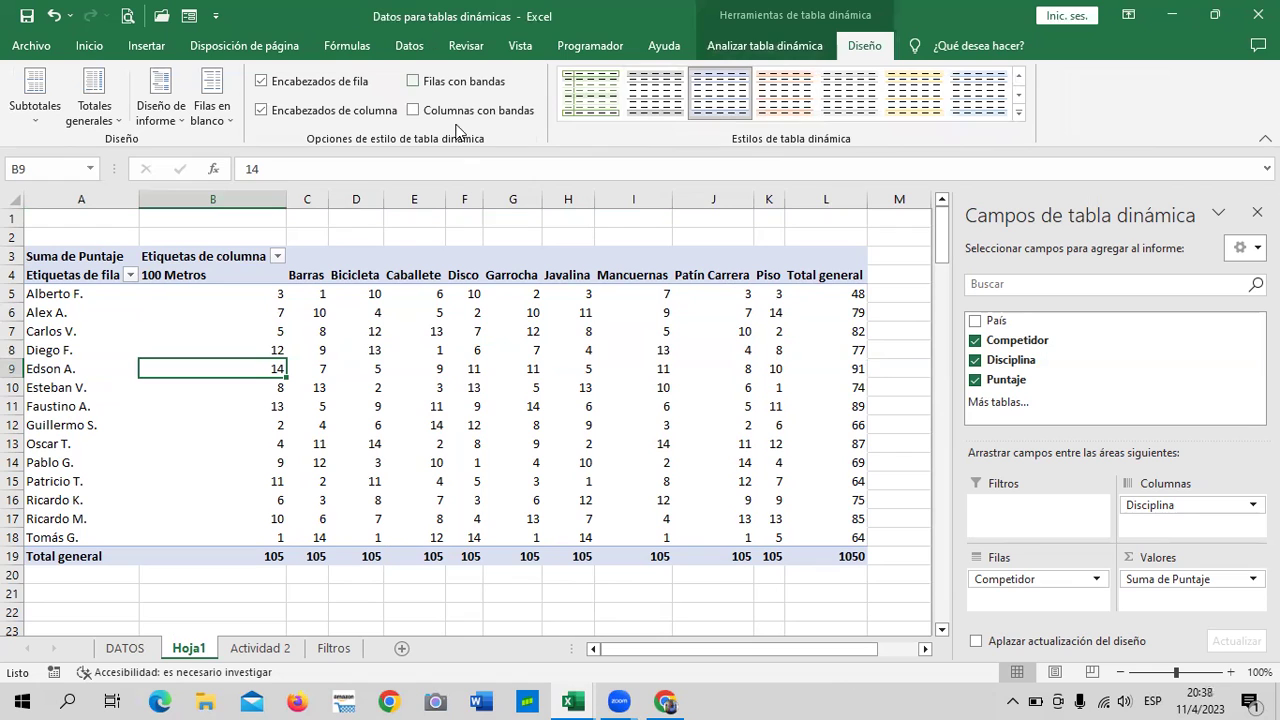
pyautogui.click(1010, 113)
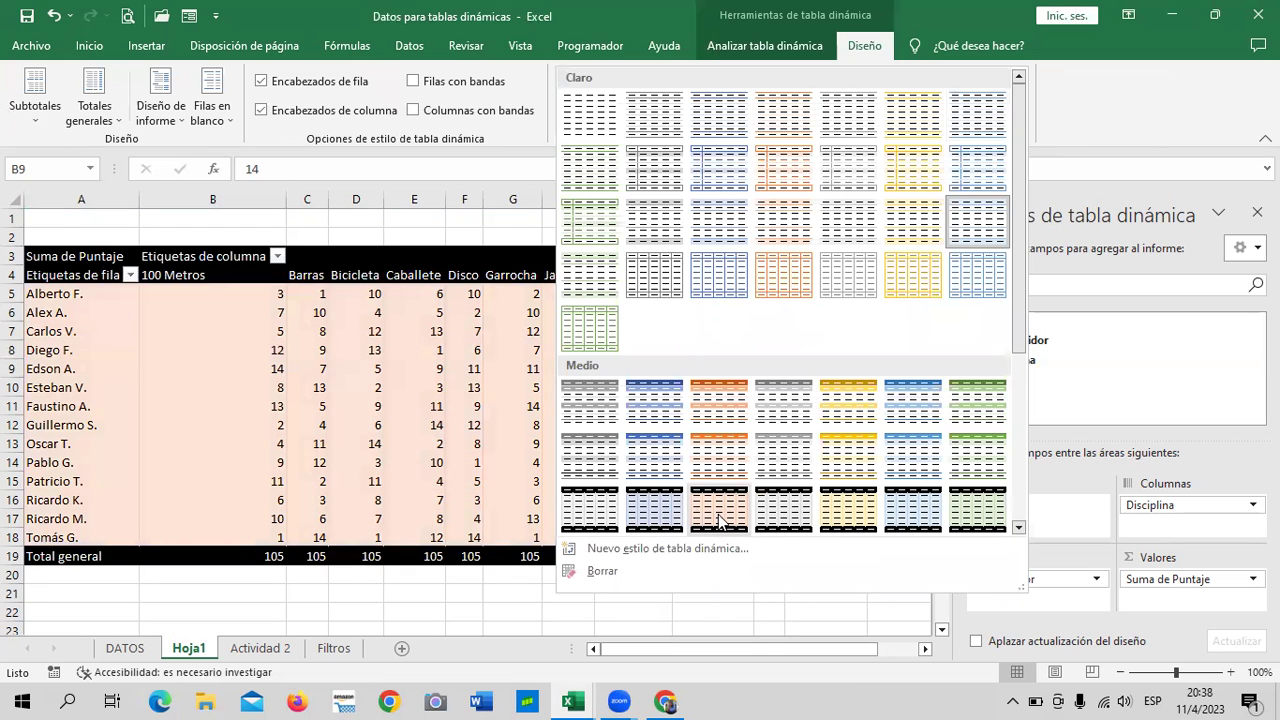
pyautogui.click(643, 519)
pyautogui.click(899, 245)
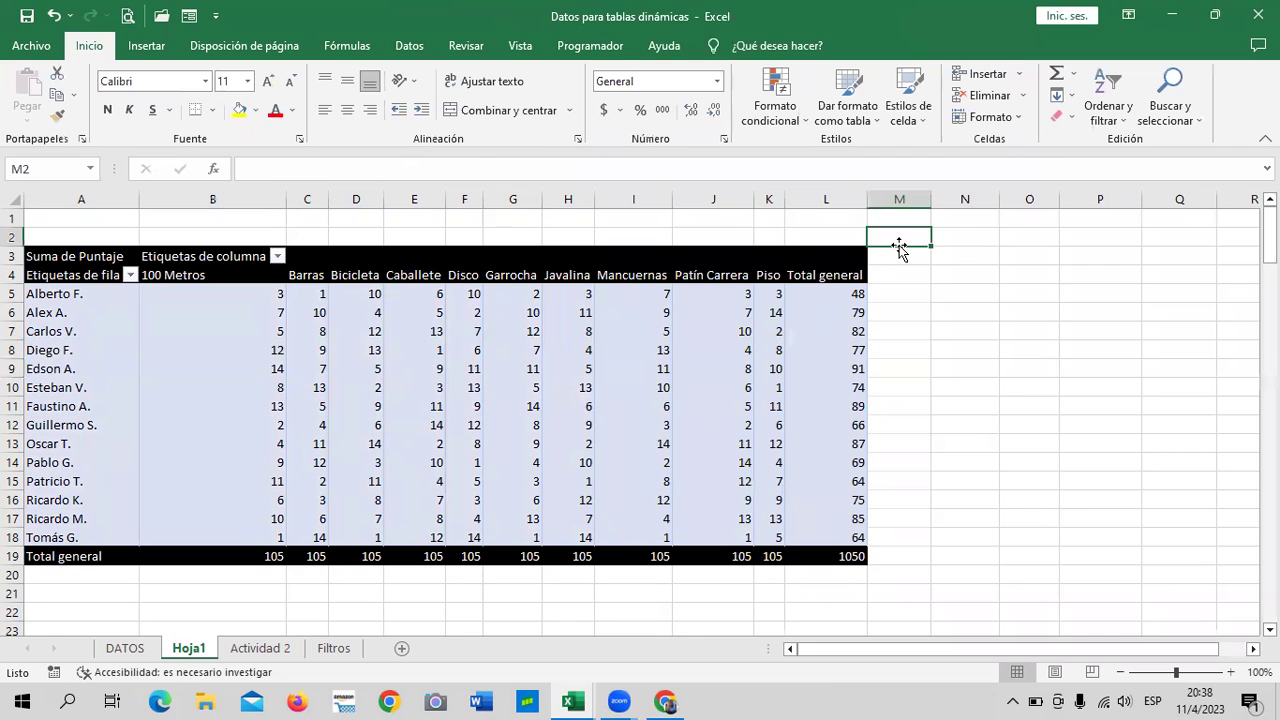
pyautogui.click(677, 366)
# Turn on banded rows and columns, keep column headers on, then return to Actividad 2.
pyautogui.click(446, 88)
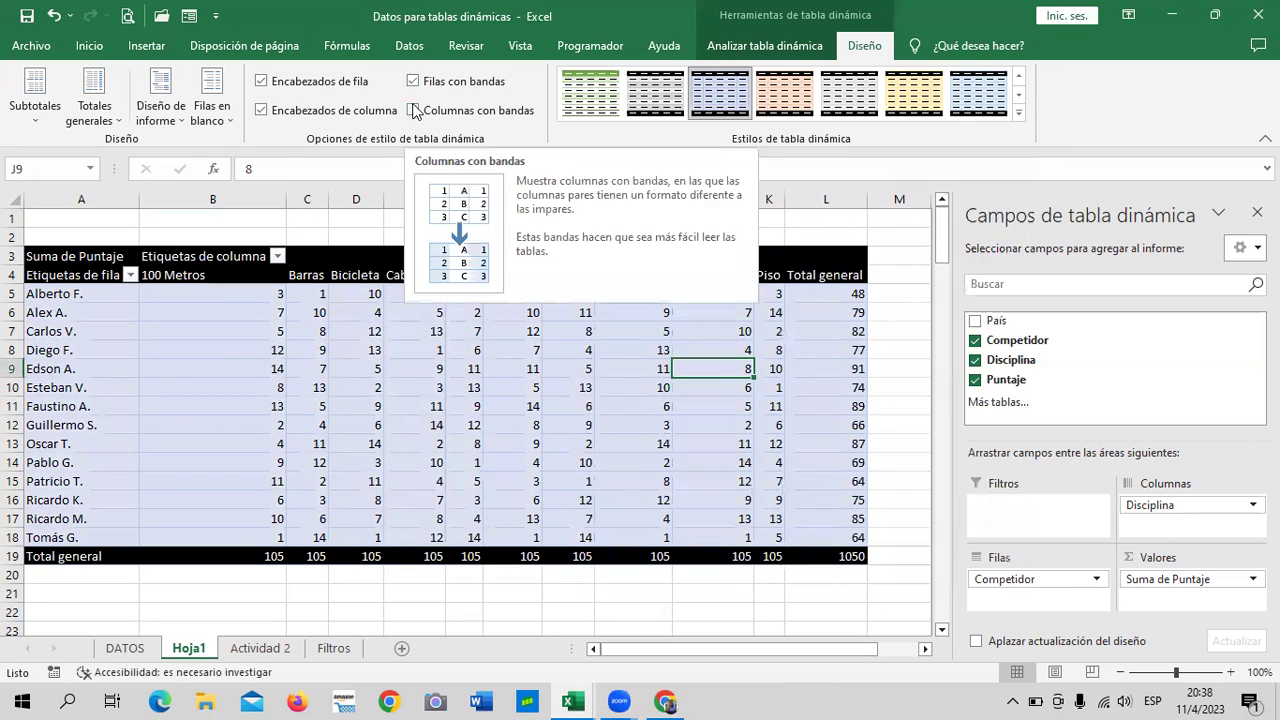
pyautogui.click(414, 110)
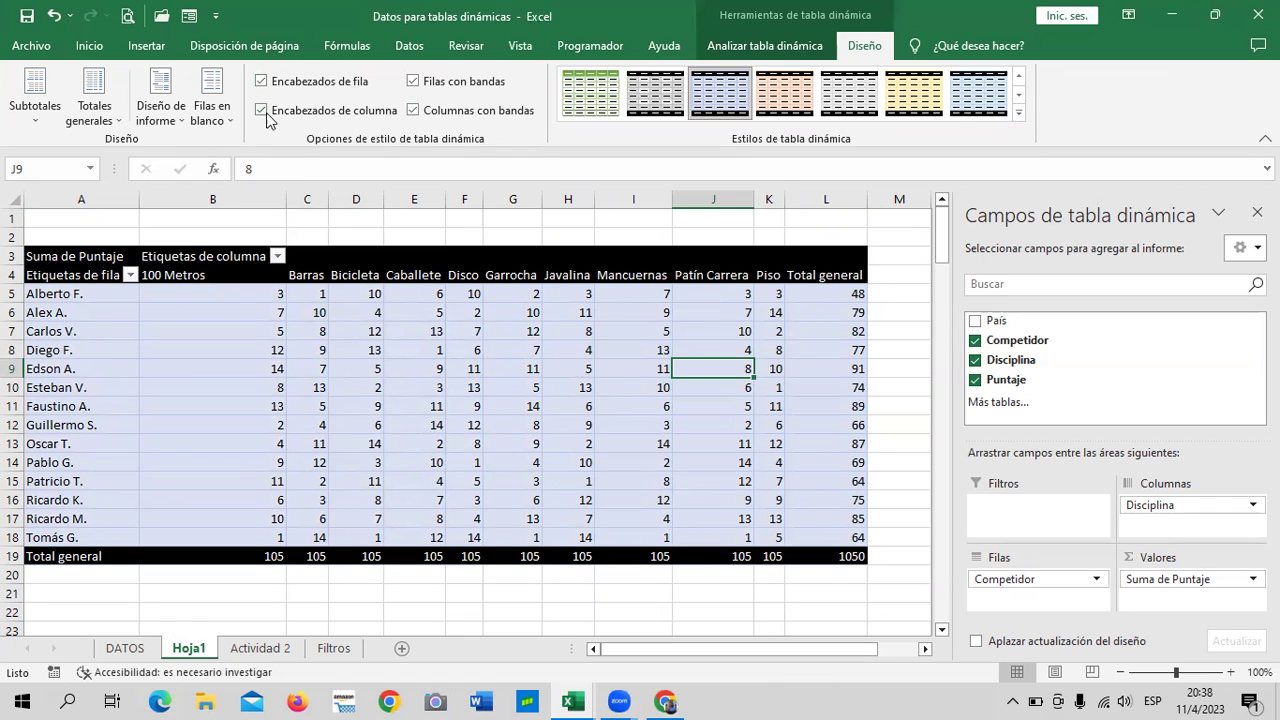
pyautogui.click(264, 112)
pyautogui.click(264, 112)
pyautogui.click(264, 111)
pyautogui.click(266, 112)
pyautogui.click(264, 111)
pyautogui.click(264, 111)
pyautogui.click(266, 648)
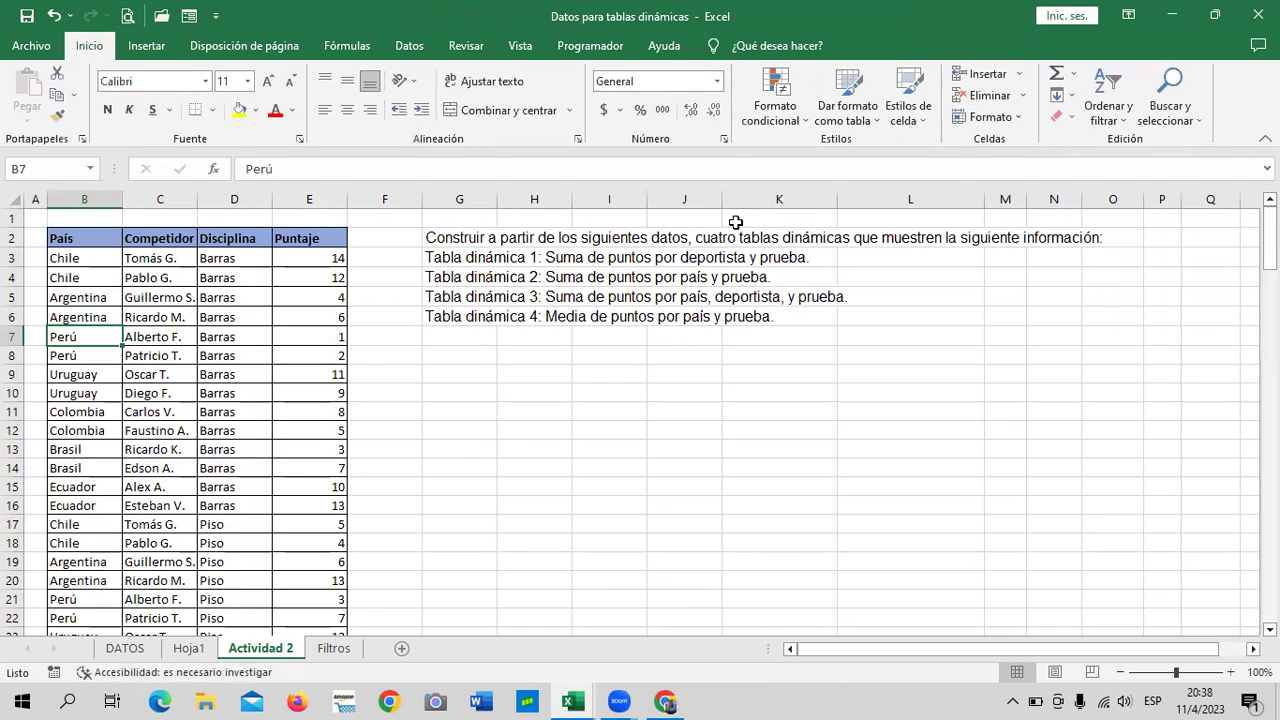
# From a cell in the Actividad 2 data, create a blank pivot table on new sheet Hoja2.
pyautogui.click(580, 317)
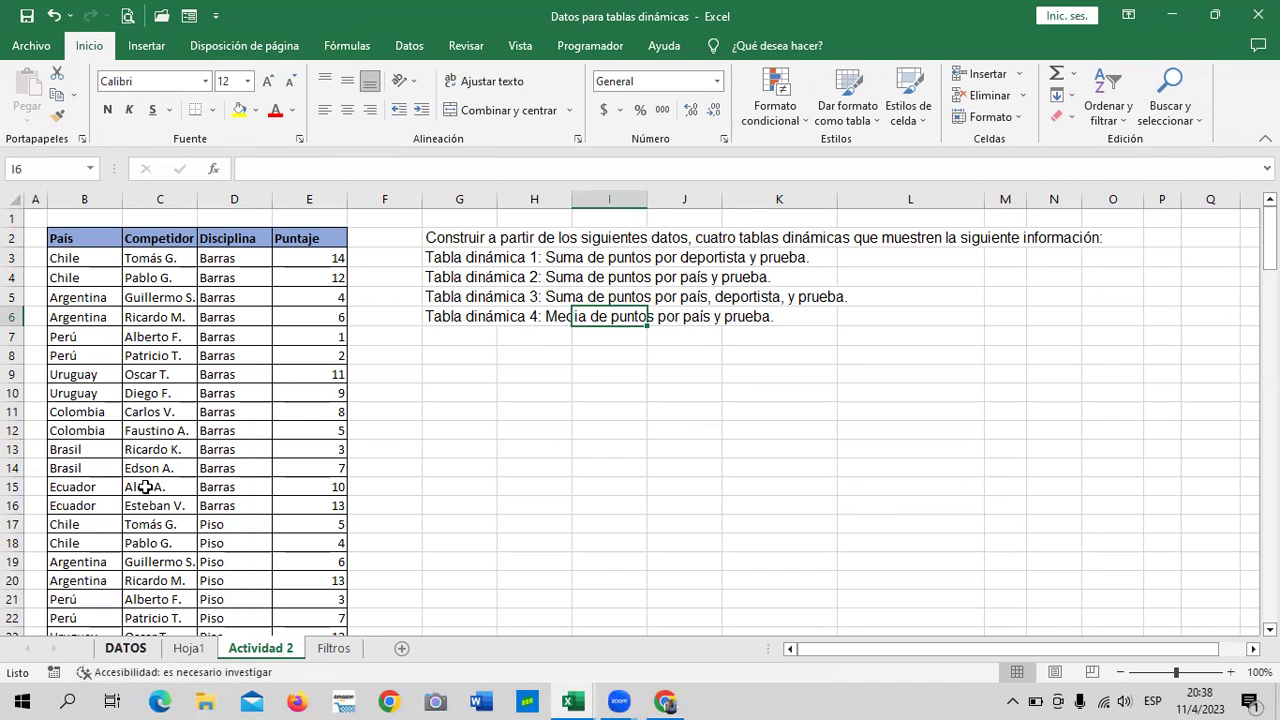
pyautogui.click(440, 431)
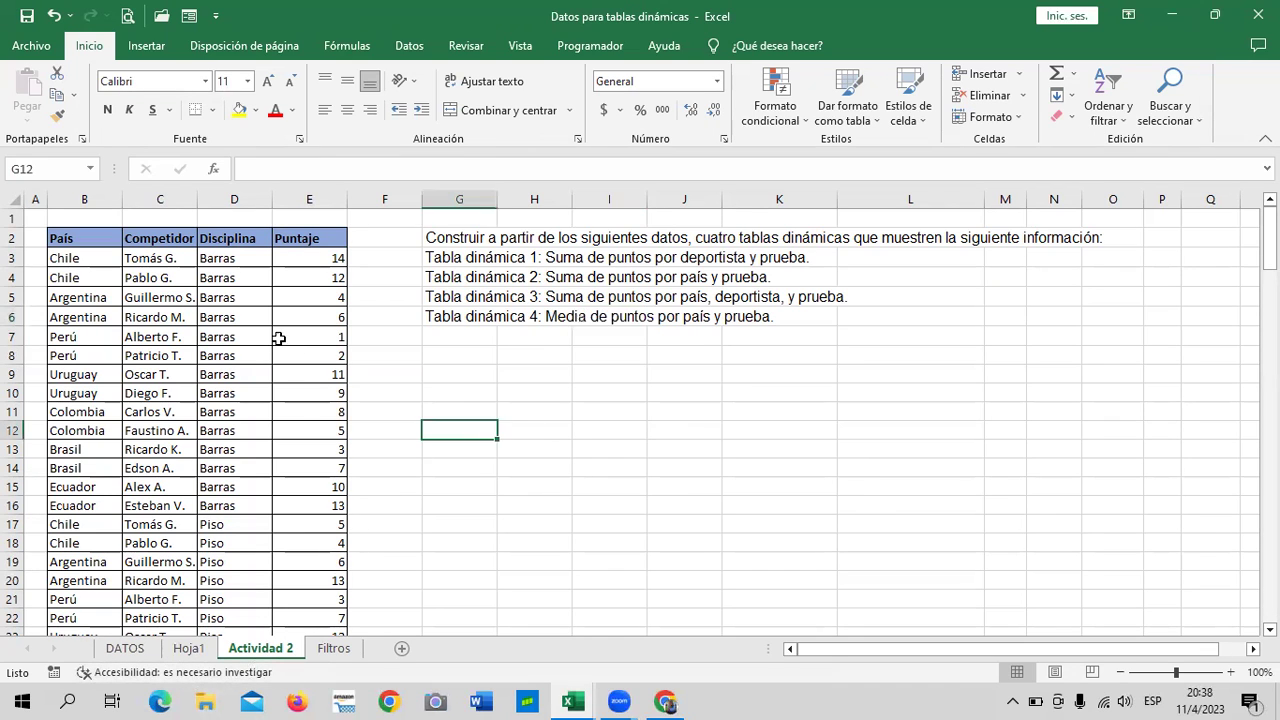
pyautogui.click(244, 317)
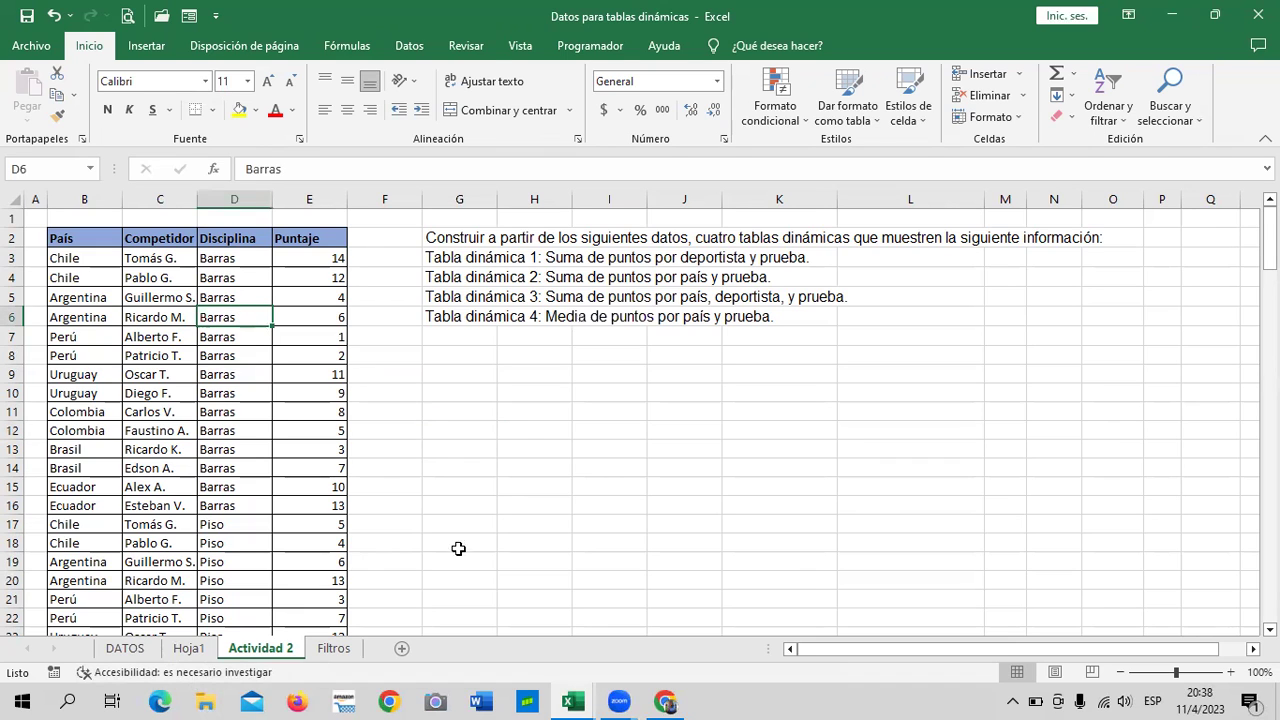
pyautogui.click(150, 45)
pyautogui.click(115, 126)
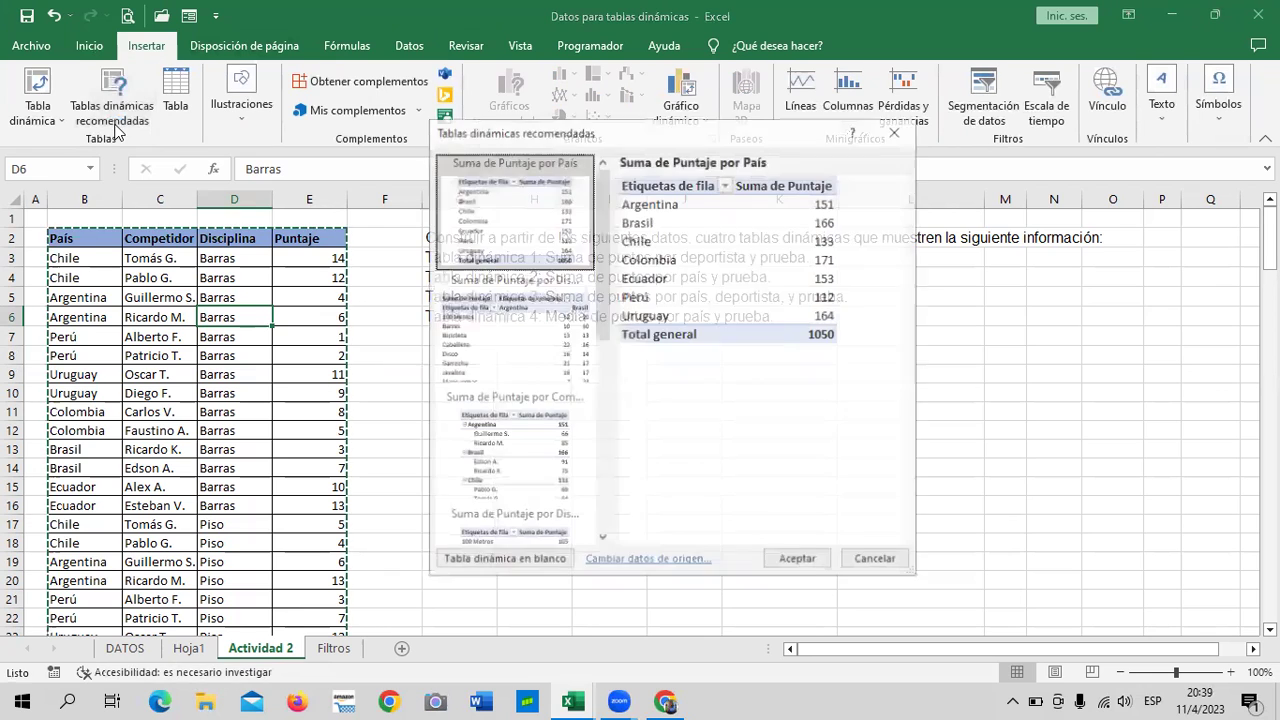
pyautogui.click(519, 563)
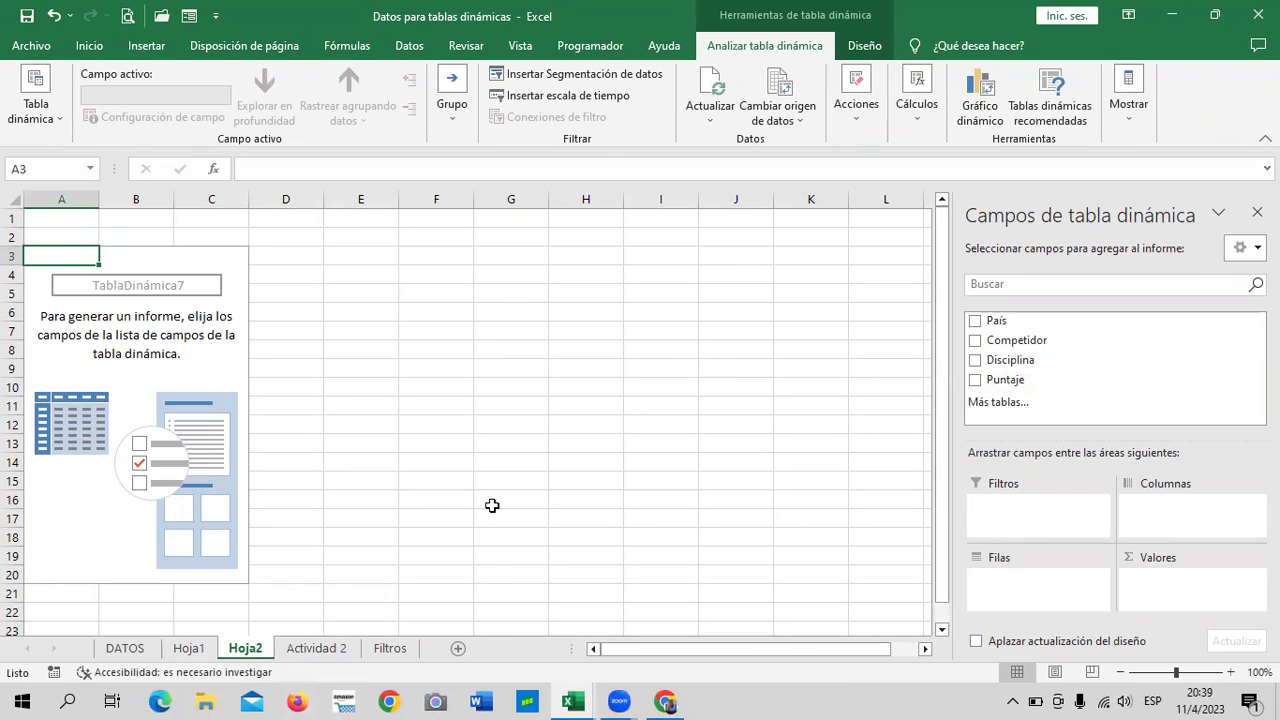
# Put País in rows, Disciplina in columns and Suma de Puntaje as values.
pyautogui.click(306, 648)
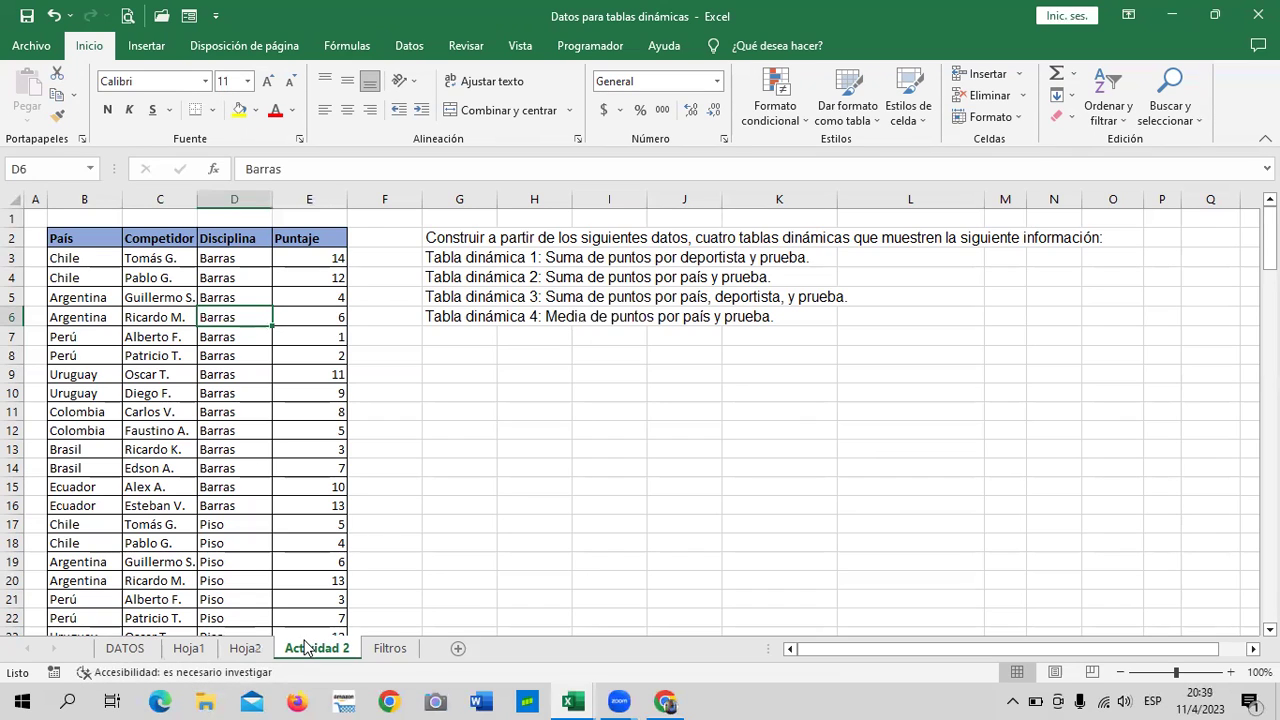
pyautogui.click(247, 648)
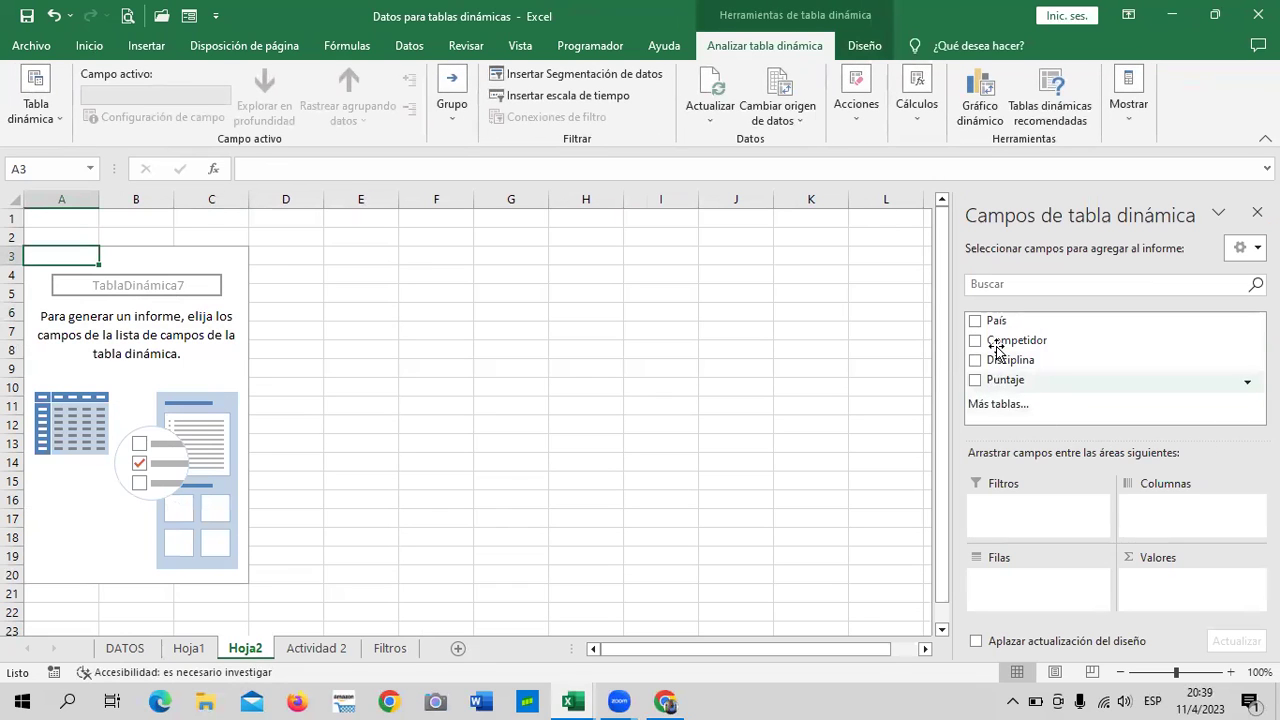
pyautogui.click(975, 321)
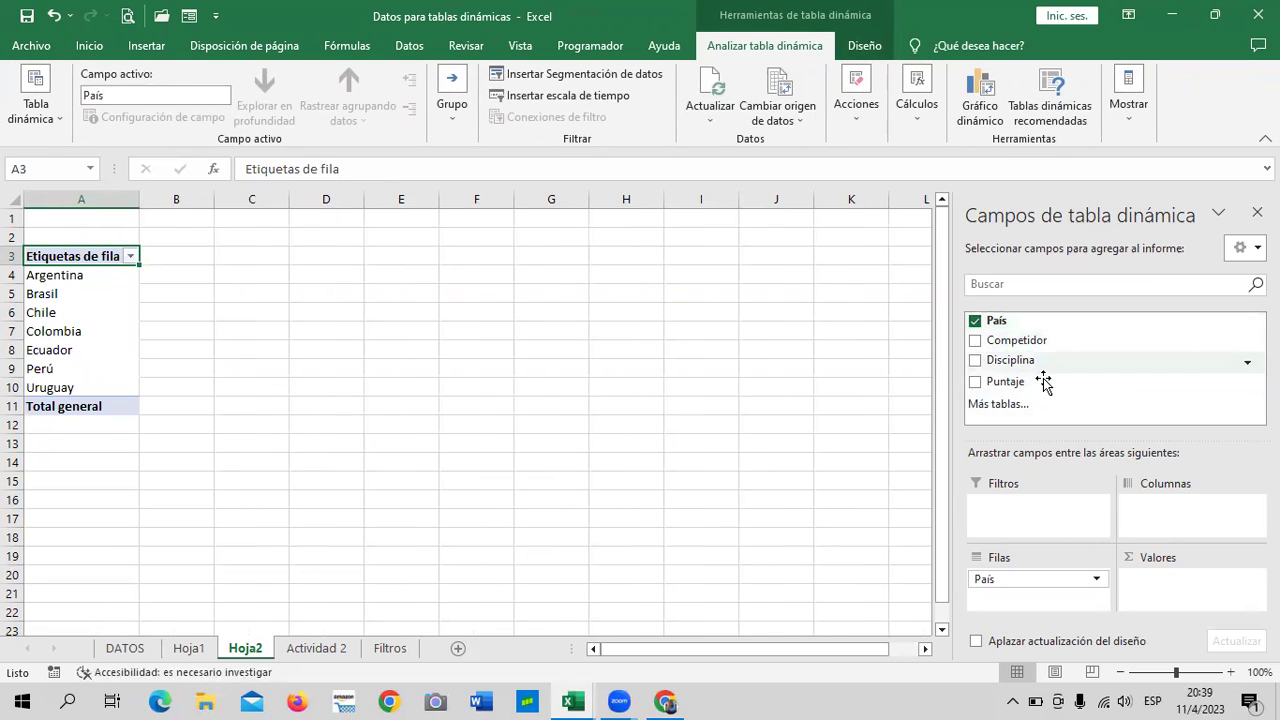
pyautogui.click(976, 361)
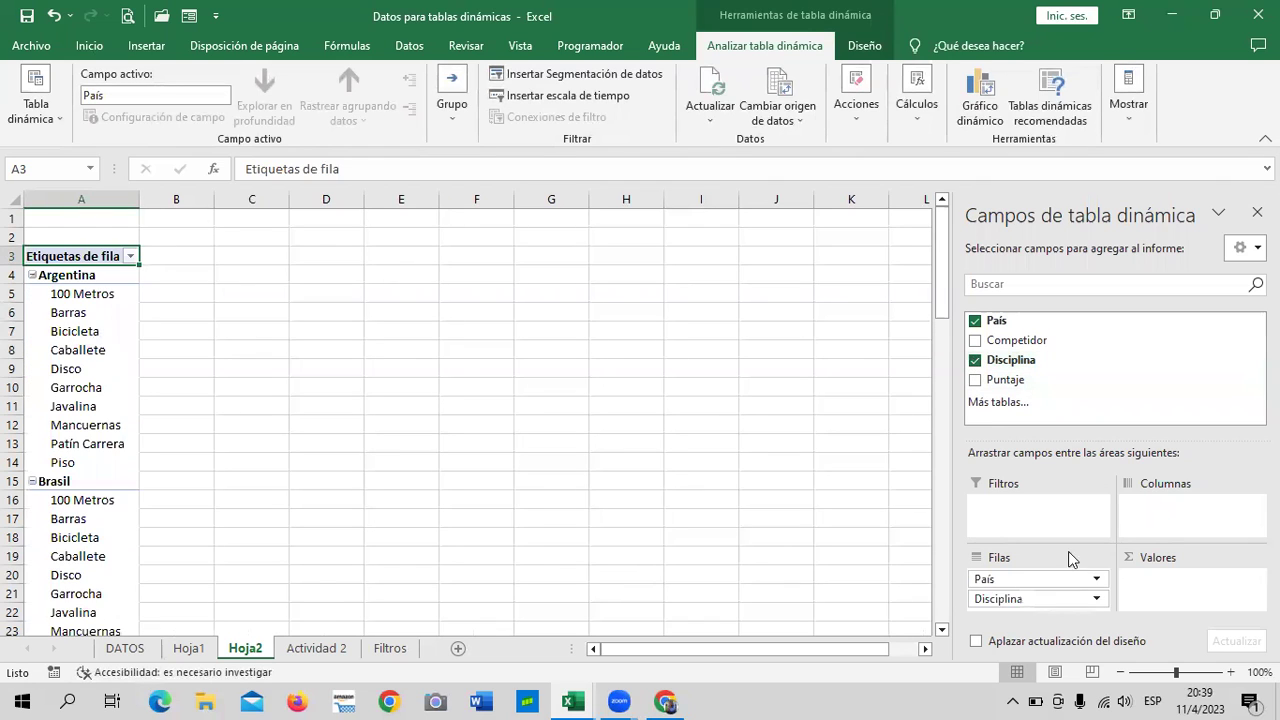
pyautogui.moveTo(1057, 598); pyautogui.dragTo(1175, 521)
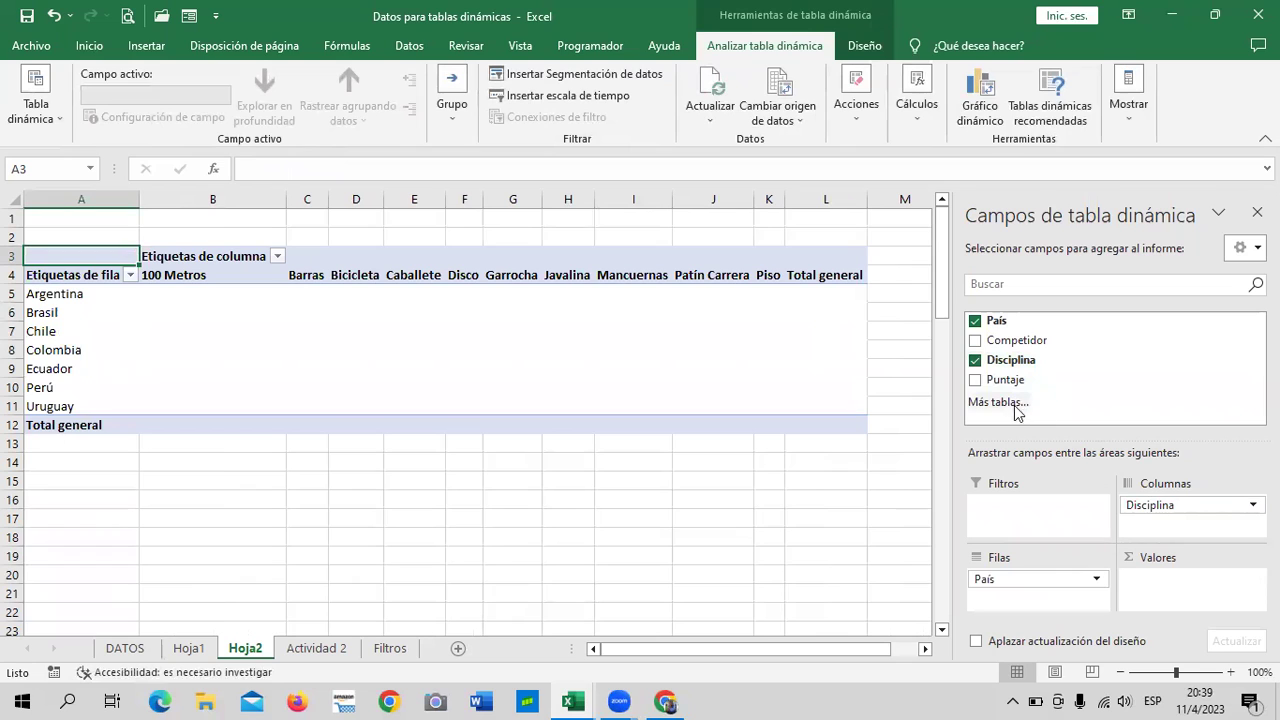
pyautogui.click(975, 381)
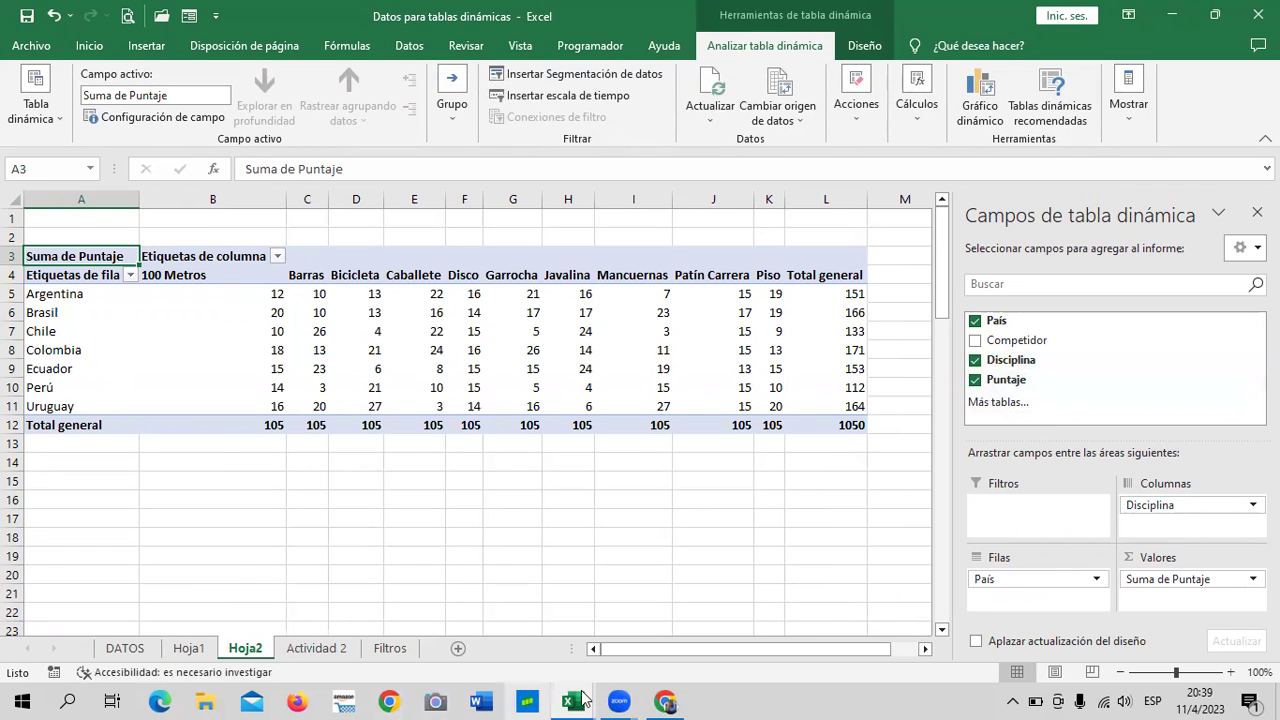
pyautogui.click(312, 650)
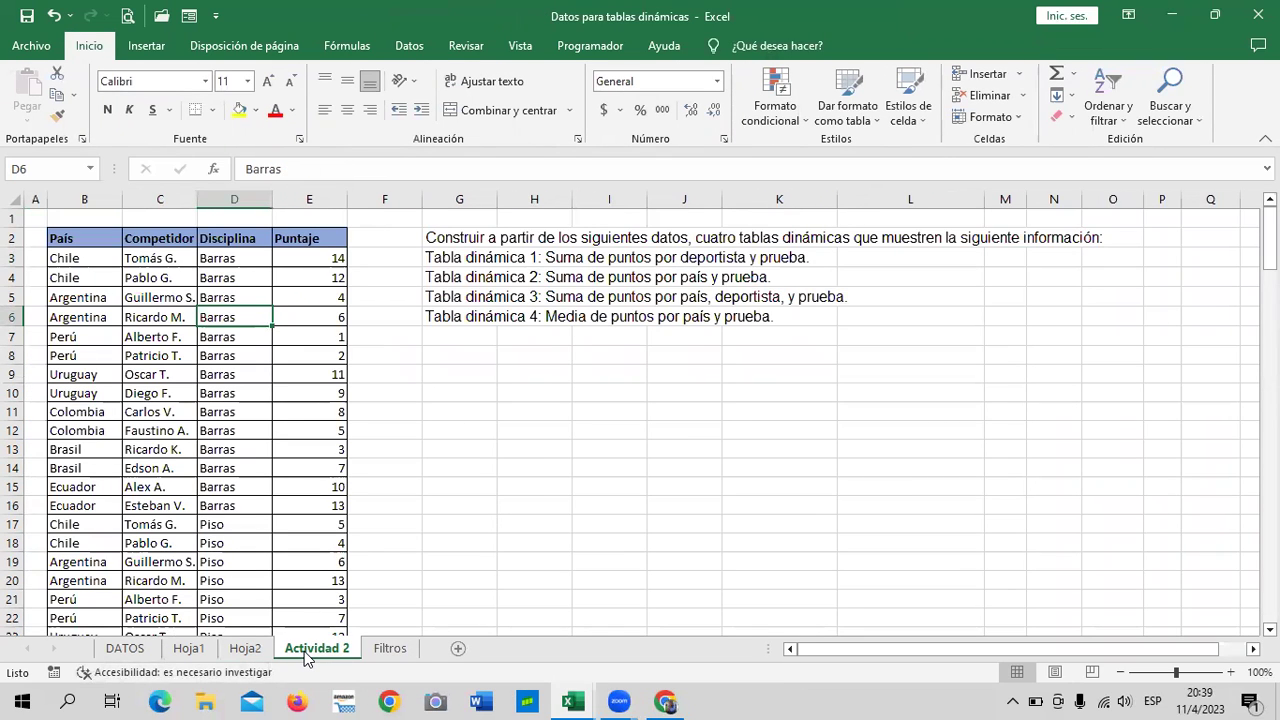
pyautogui.click(244, 650)
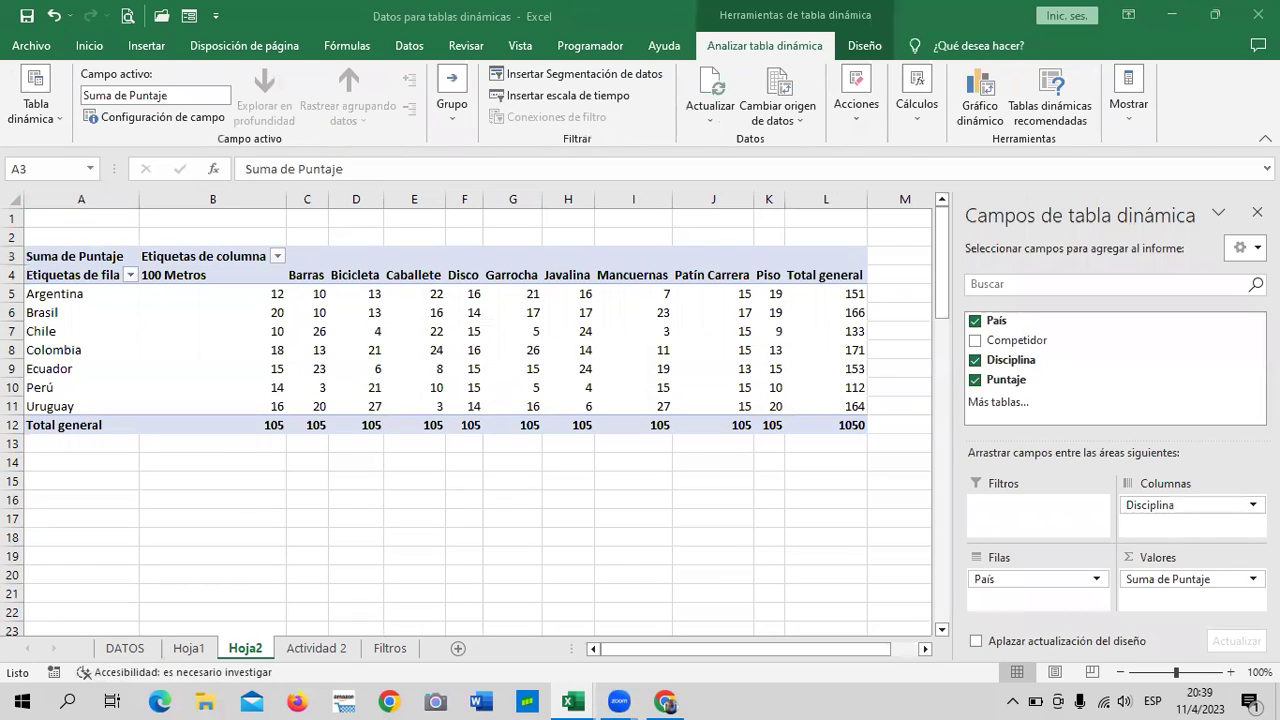
# Change the Puntaje value field to Promedio and select the averaged values.
pyautogui.click(1245, 583)
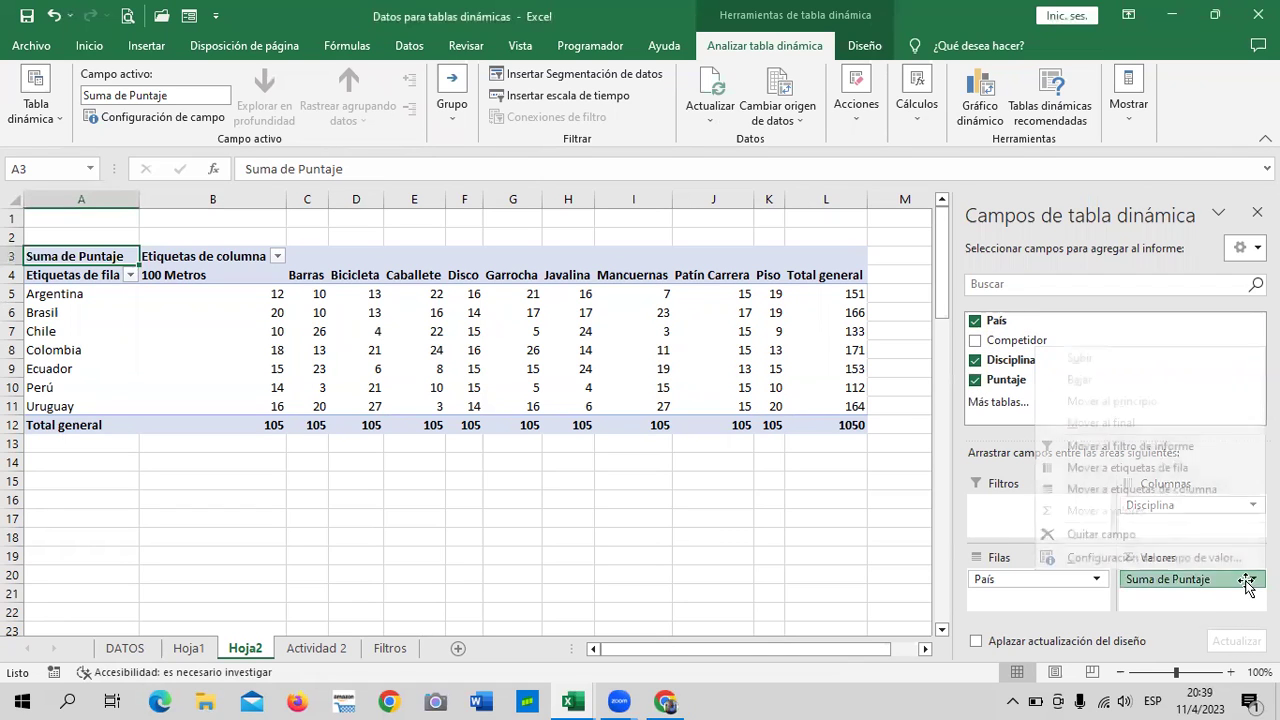
pyautogui.click(1205, 561)
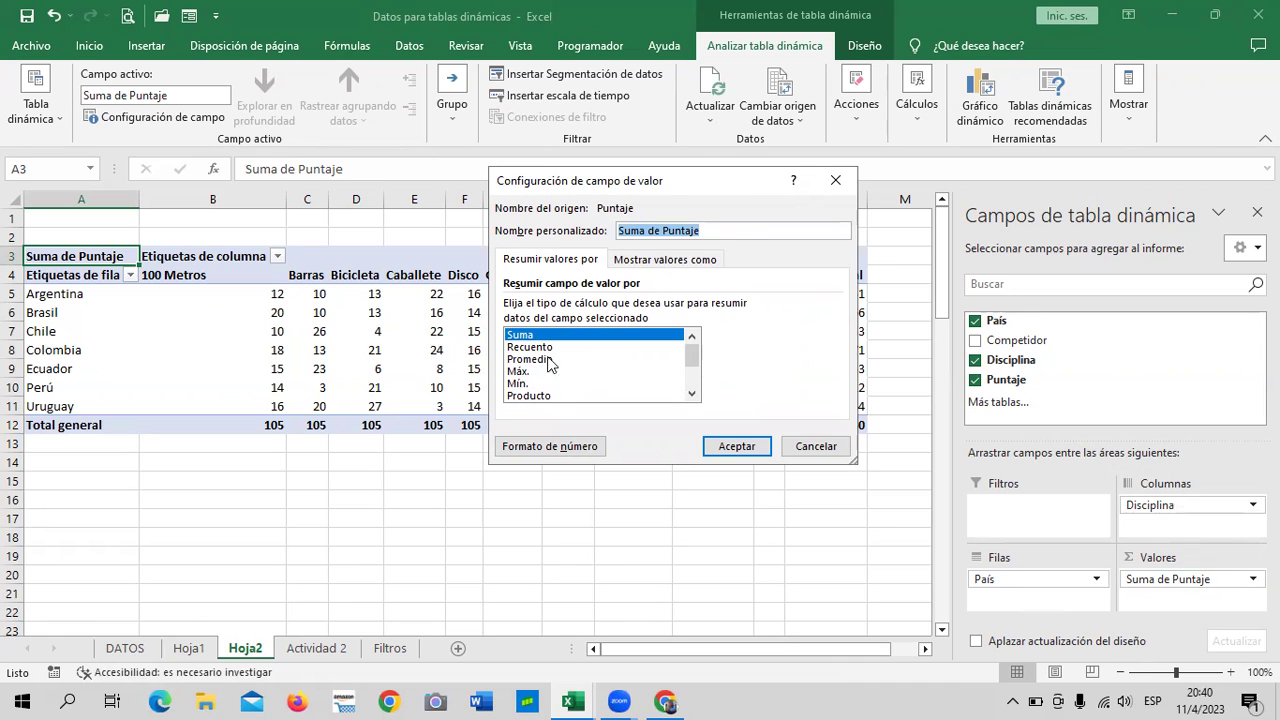
pyautogui.click(546, 360)
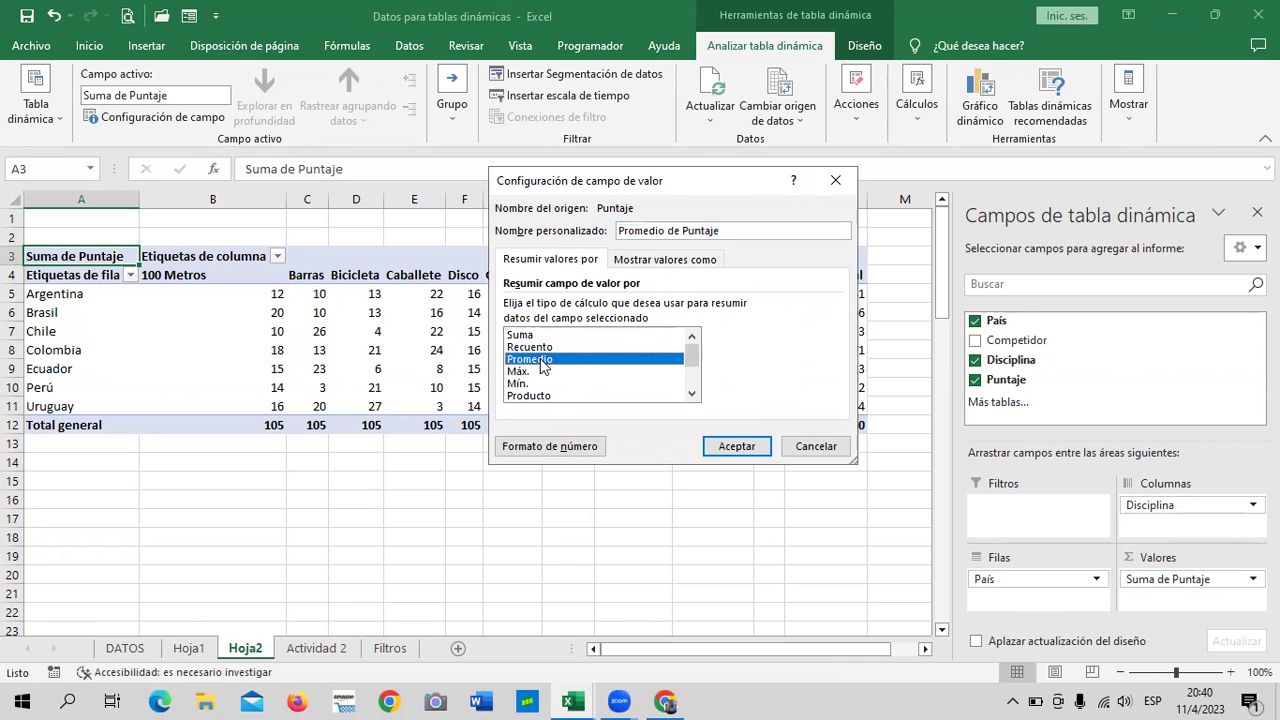
pyautogui.click(737, 446)
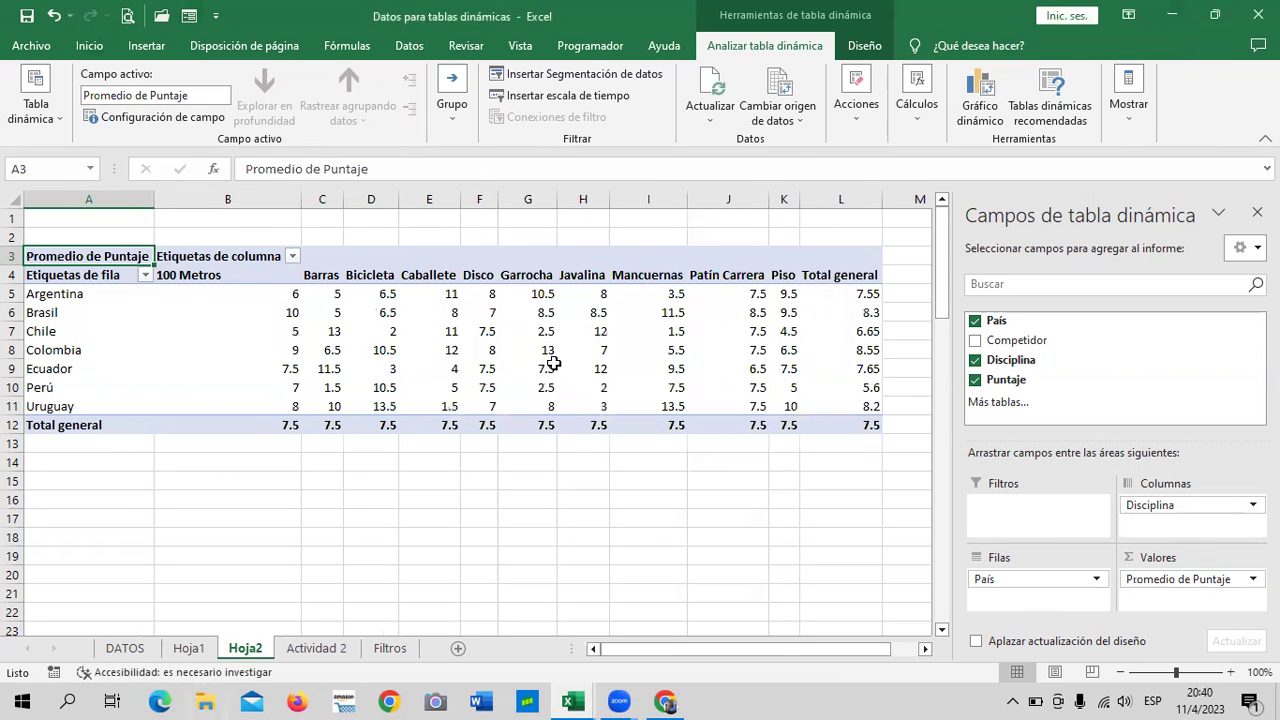
pyautogui.moveTo(296, 295); pyautogui.dragTo(842, 428)
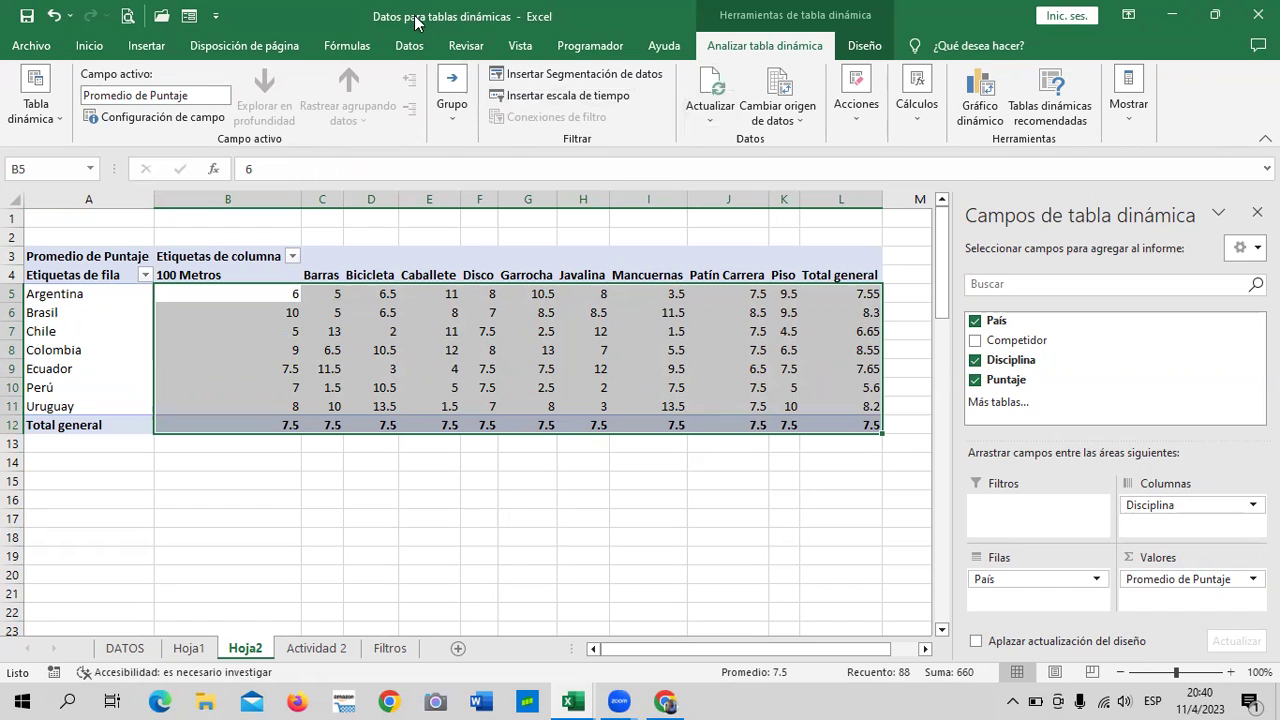
# Apply Percent Style to the averaged values, check a few cells, and return to Actividad 2.
pyautogui.click(98, 47)
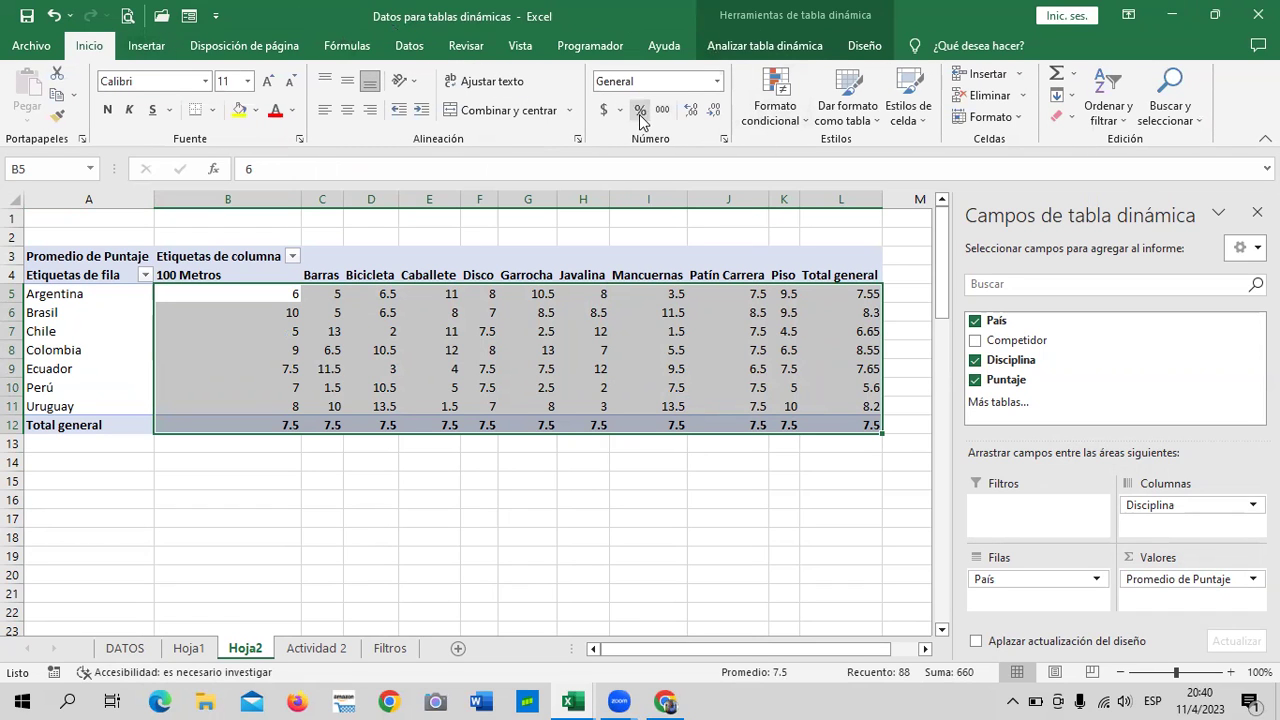
pyautogui.click(640, 110)
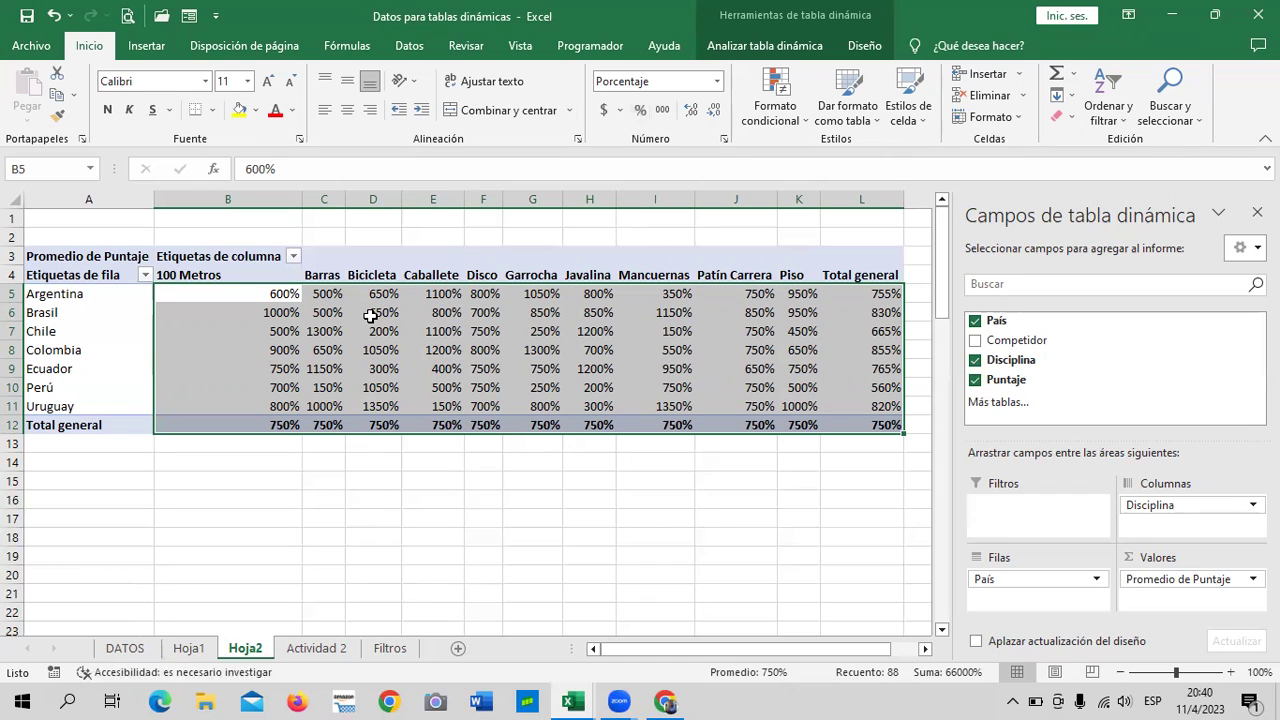
pyautogui.click(763, 484)
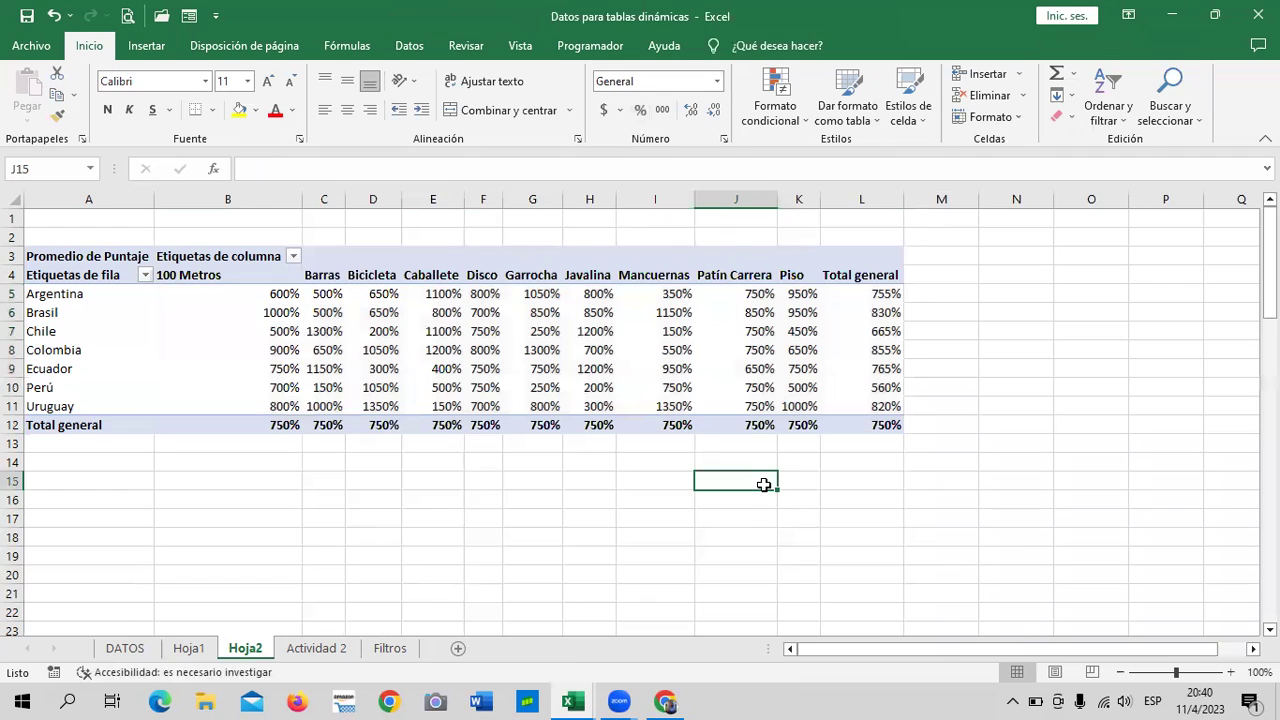
pyautogui.click(519, 364)
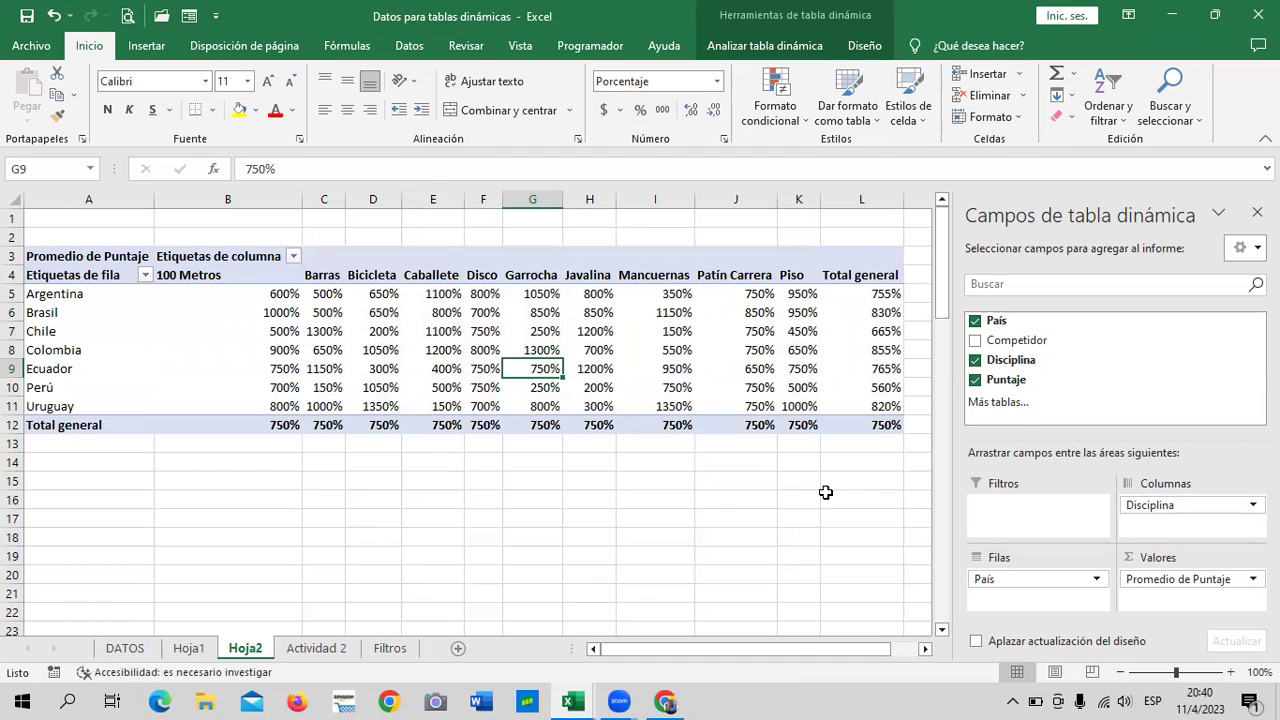
pyautogui.click(780, 536)
pyautogui.click(689, 411)
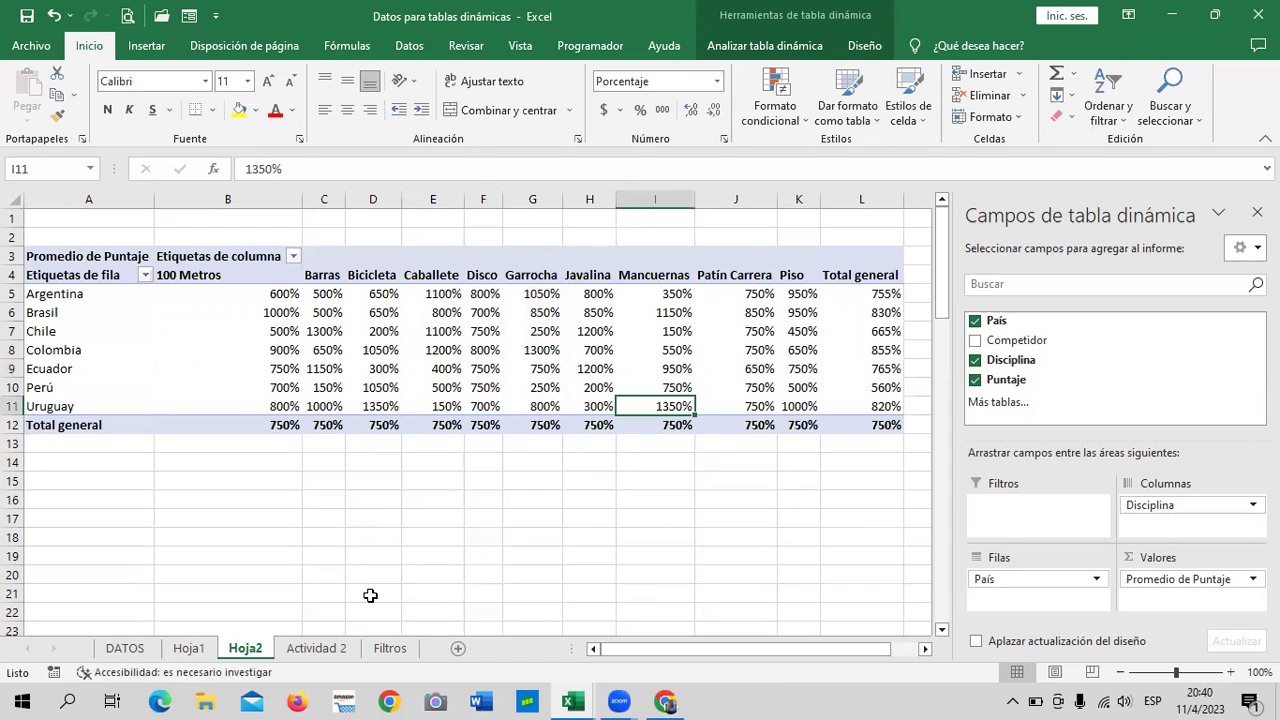
pyautogui.click(392, 650)
pyautogui.click(318, 650)
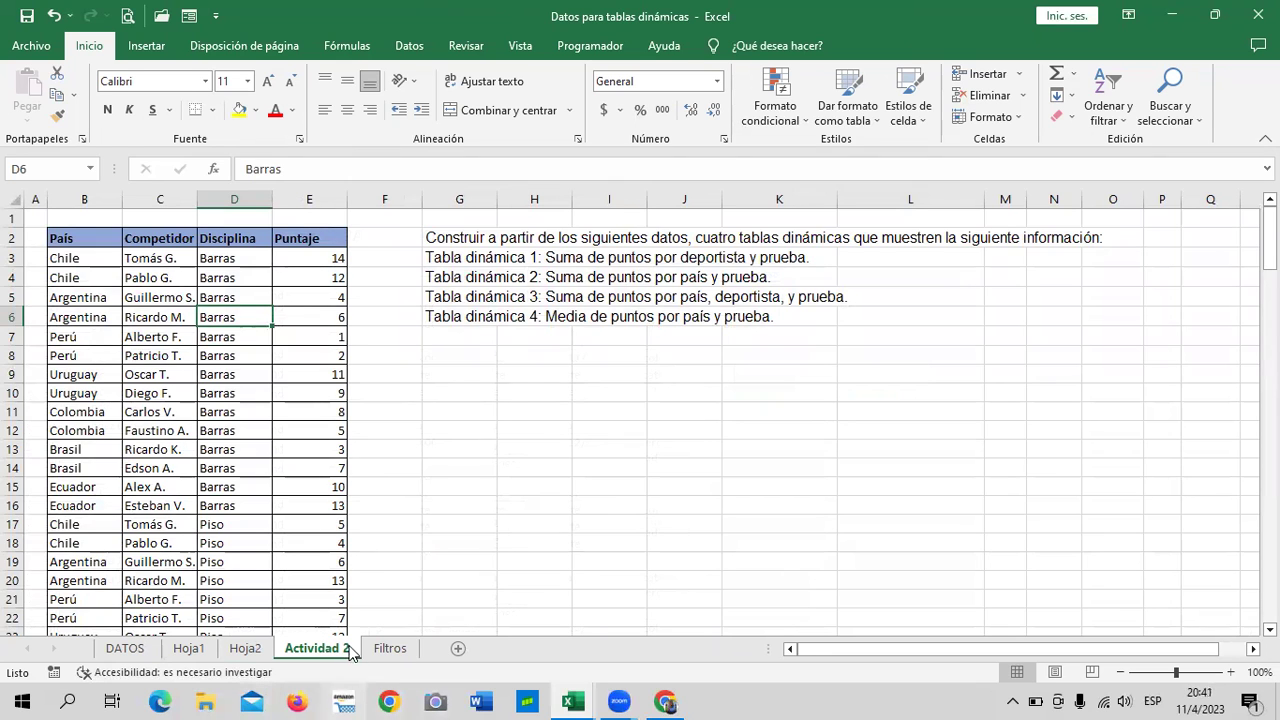
# From a Filtros data cell, create a blank pivot table on new sheet Hoja3.
pyautogui.click(390, 650)
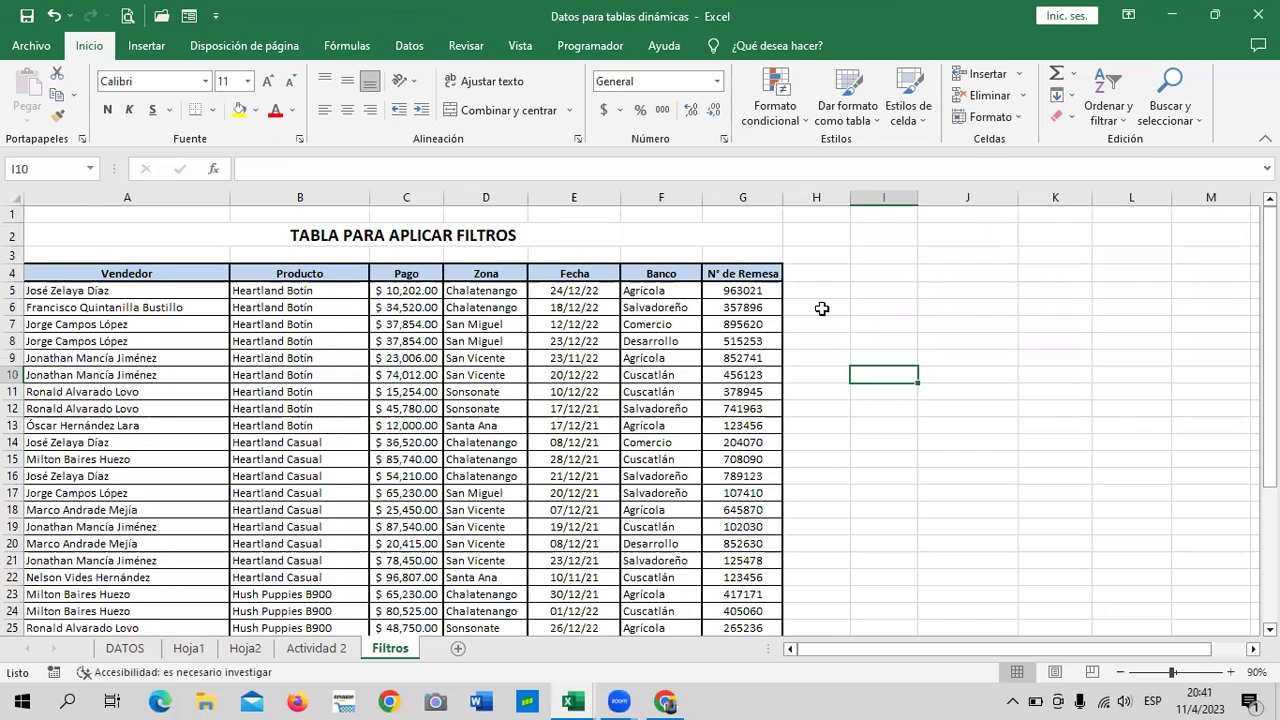
pyautogui.click(488, 393)
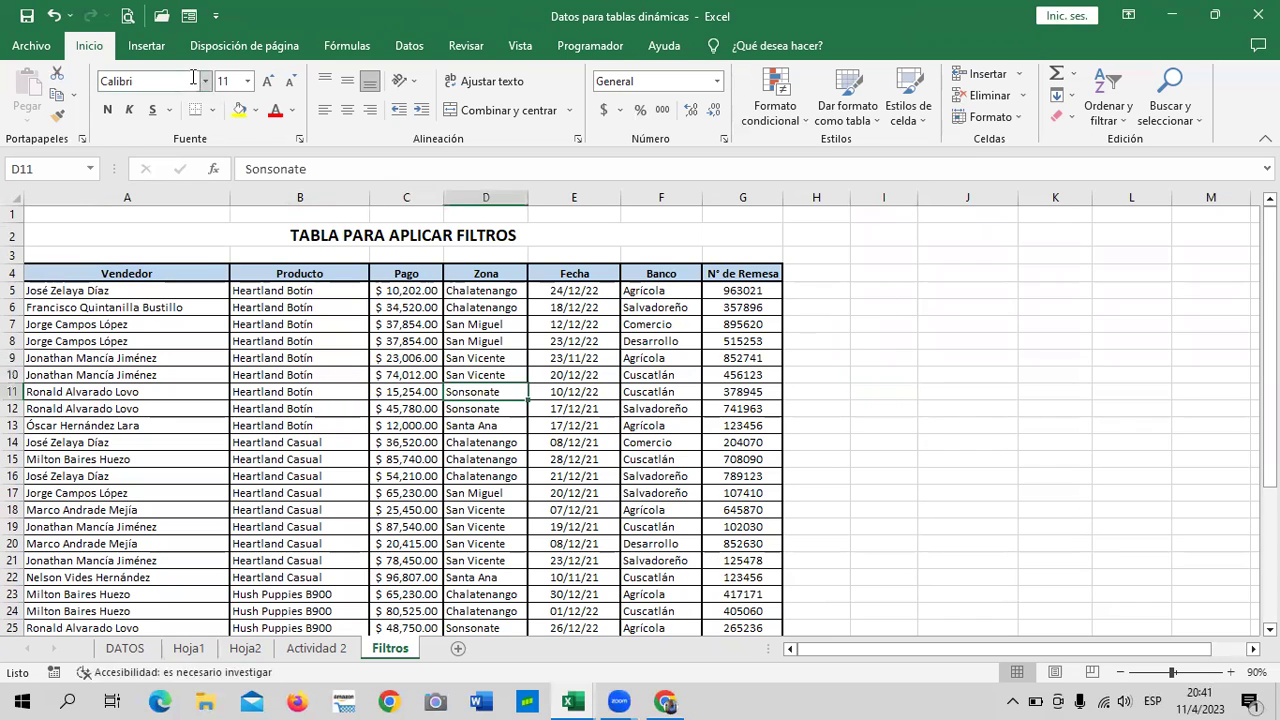
pyautogui.click(128, 50)
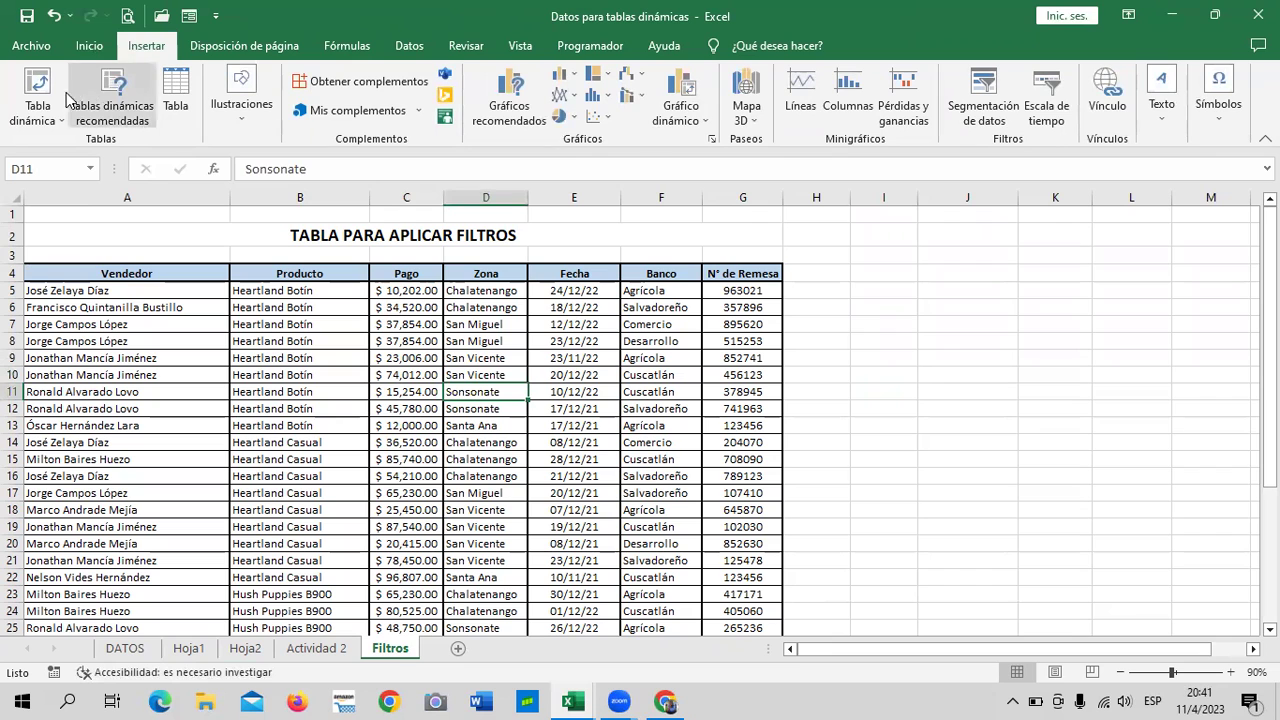
pyautogui.click(115, 100)
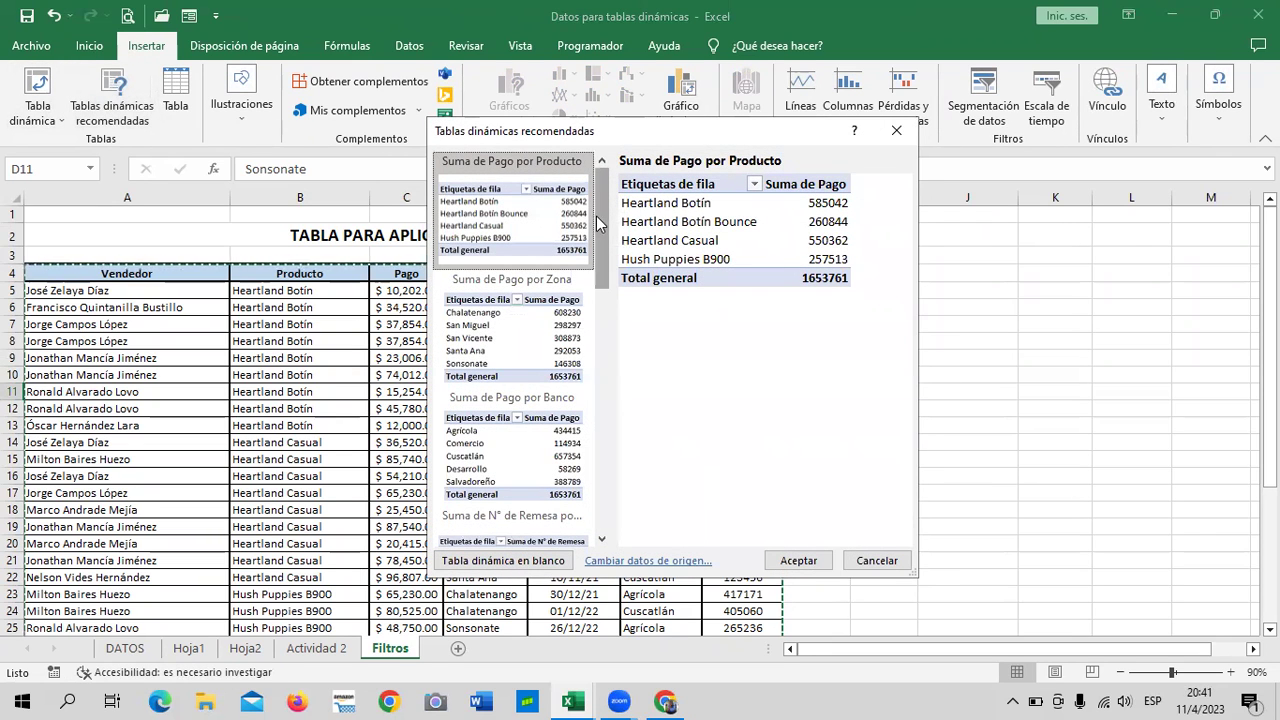
pyautogui.moveTo(602, 222); pyautogui.dragTo(602, 464)
pyautogui.click(516, 561)
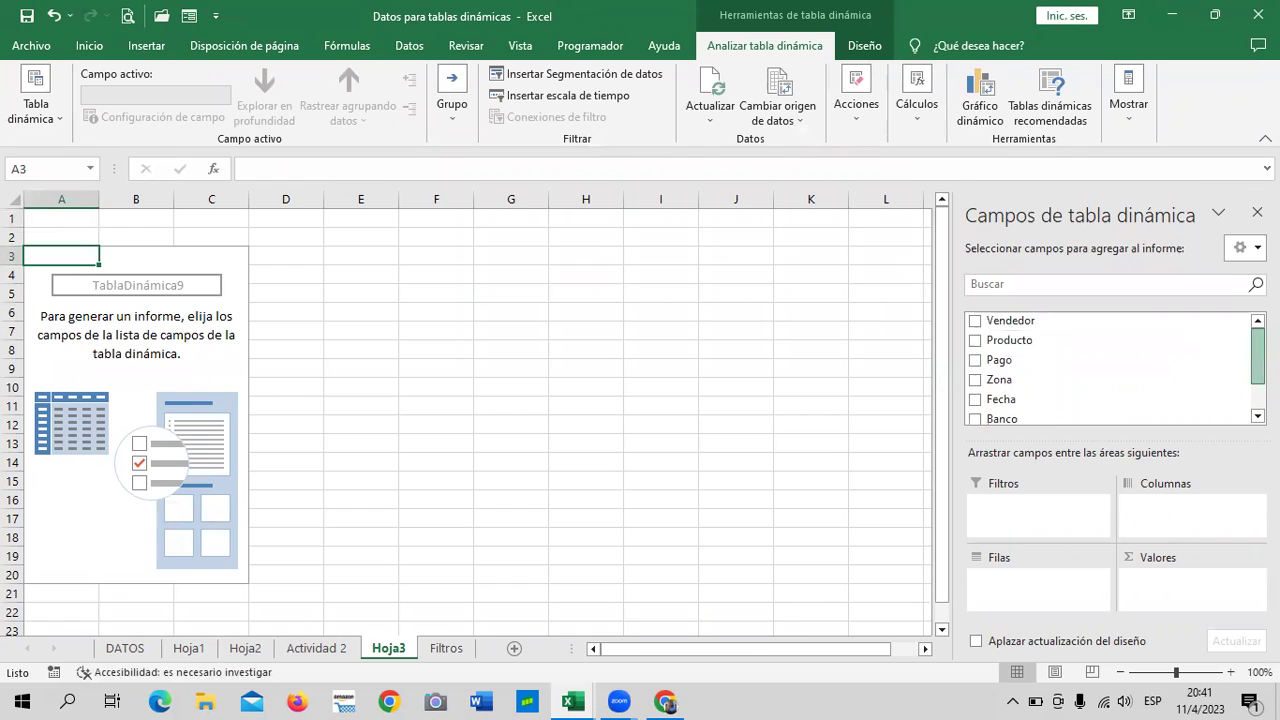
# Add Vendedor to the pivot rows and Producto to the columns.
pyautogui.click(975, 321)
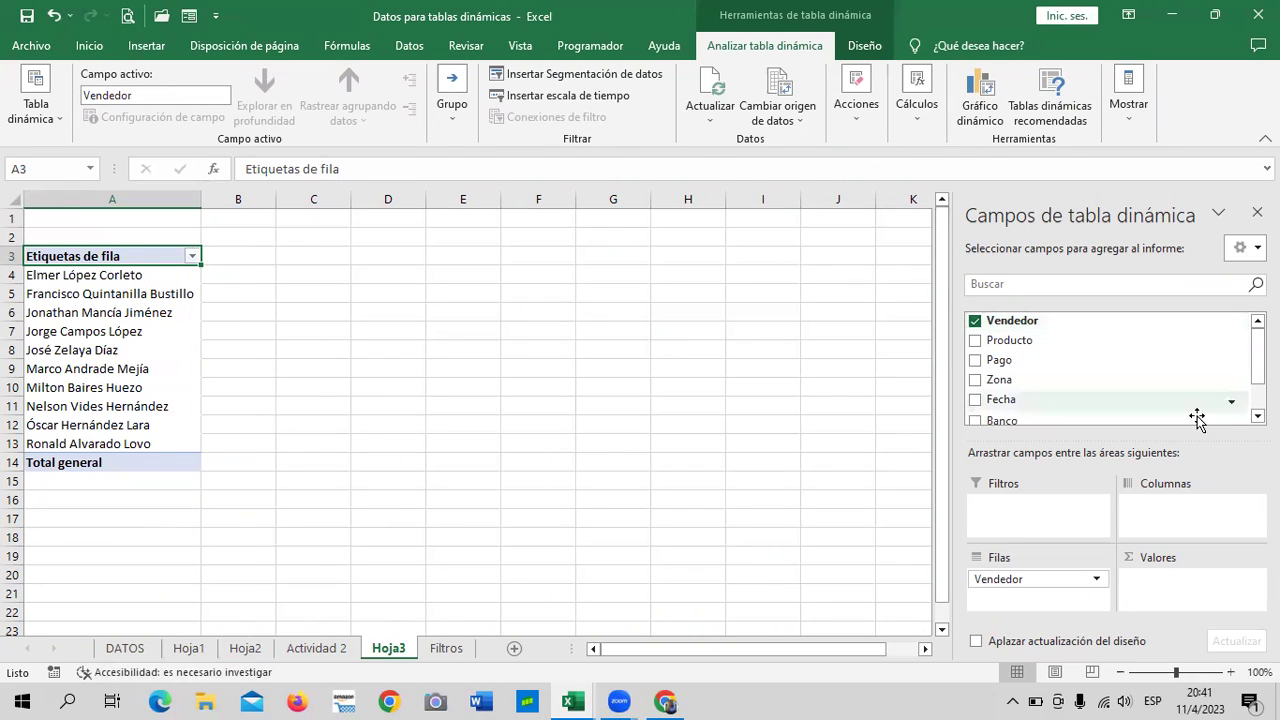
pyautogui.click(975, 341)
pyautogui.moveTo(1045, 598); pyautogui.dragTo(1165, 524)
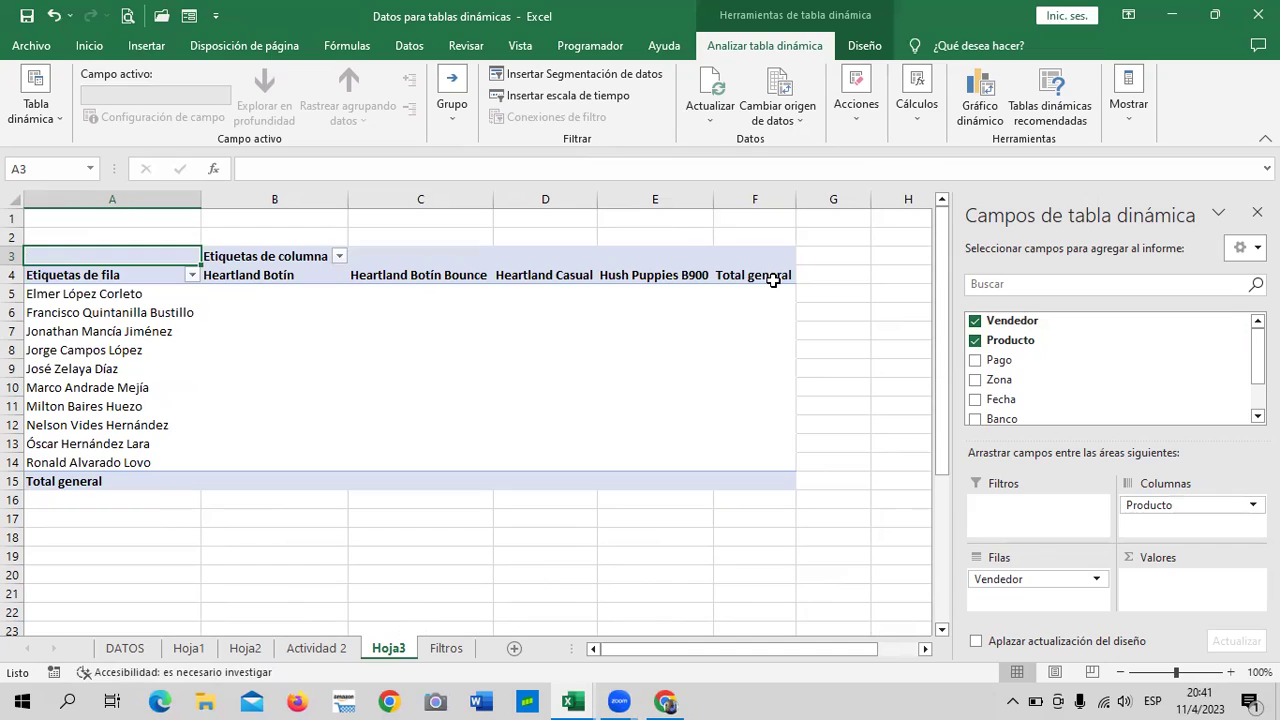
# Browse the Filtros source data, then return to the Hoja3 pivot.
pyautogui.click(446, 648)
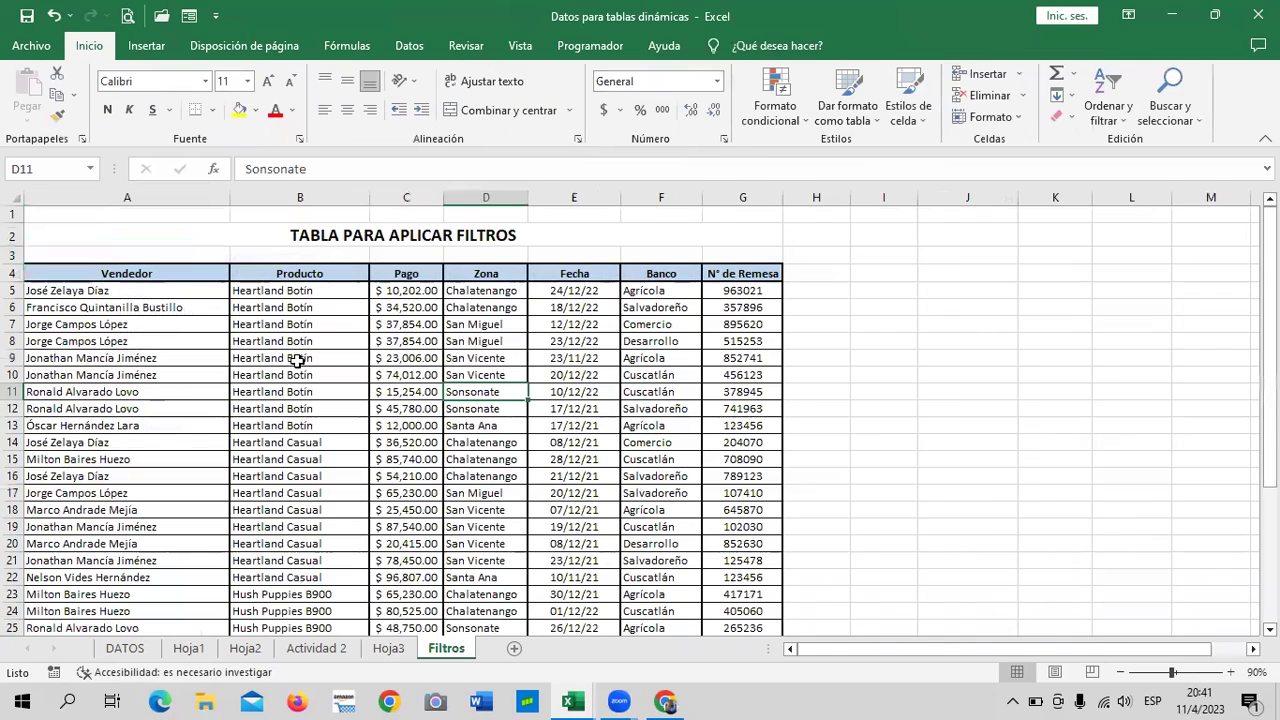
pyautogui.scroll(-5, 436, 370)
pyautogui.scroll(4, 452, 398)
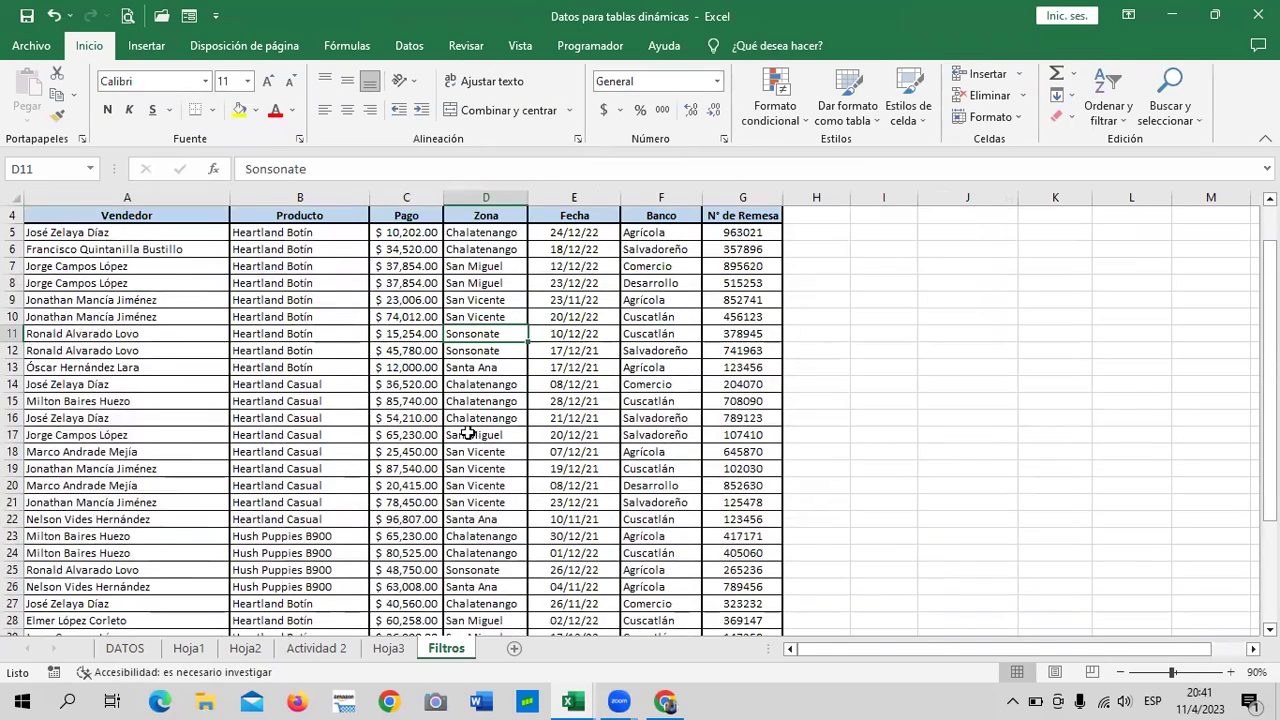
pyautogui.scroll(-3, 468, 434)
pyautogui.scroll(-3, 470, 438)
pyautogui.scroll(2, 470, 441)
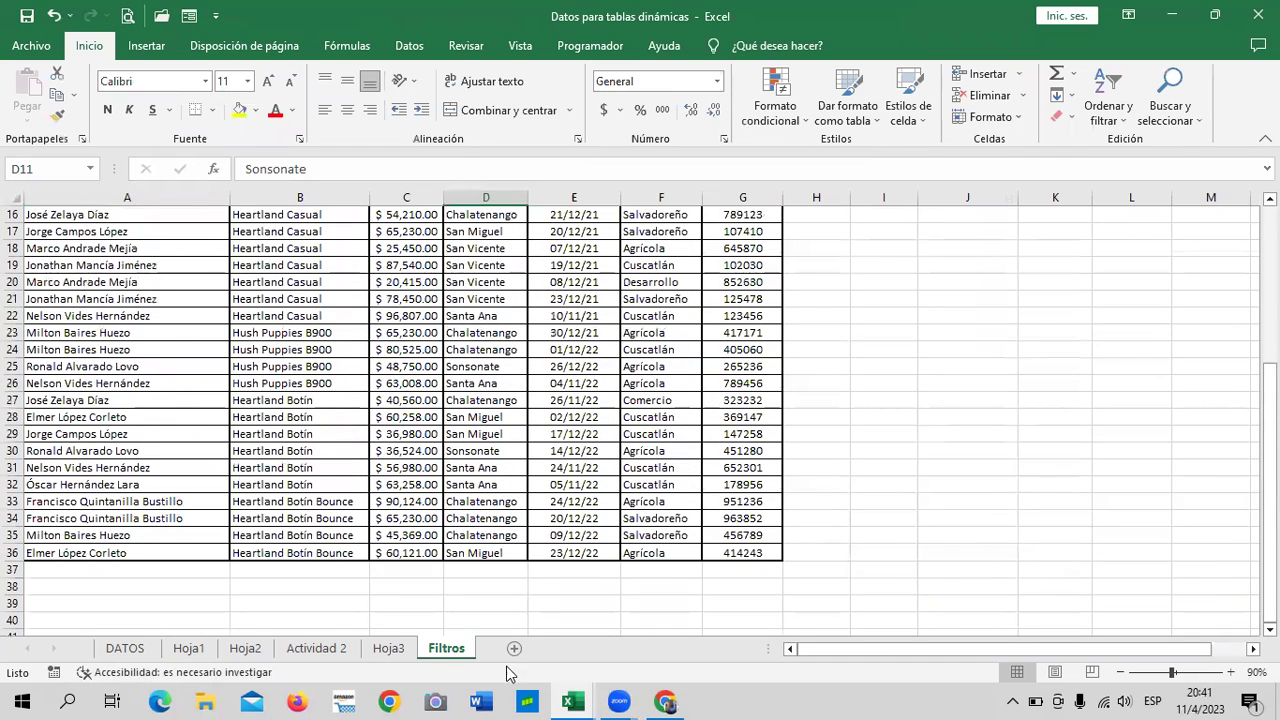
pyautogui.click(390, 649)
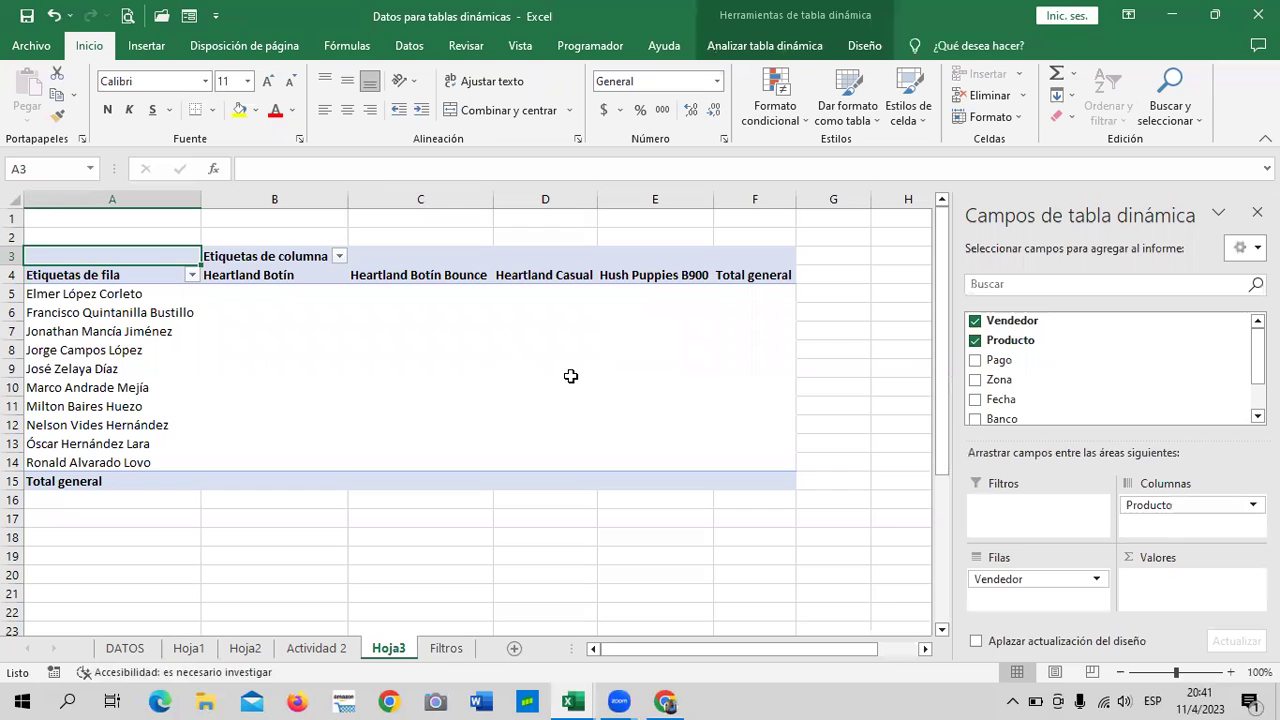
# Add Fecha as a row field so years appear under each seller, then view Filtros again.
pyautogui.moveTo(1258, 356); pyautogui.dragTo(1258, 378)
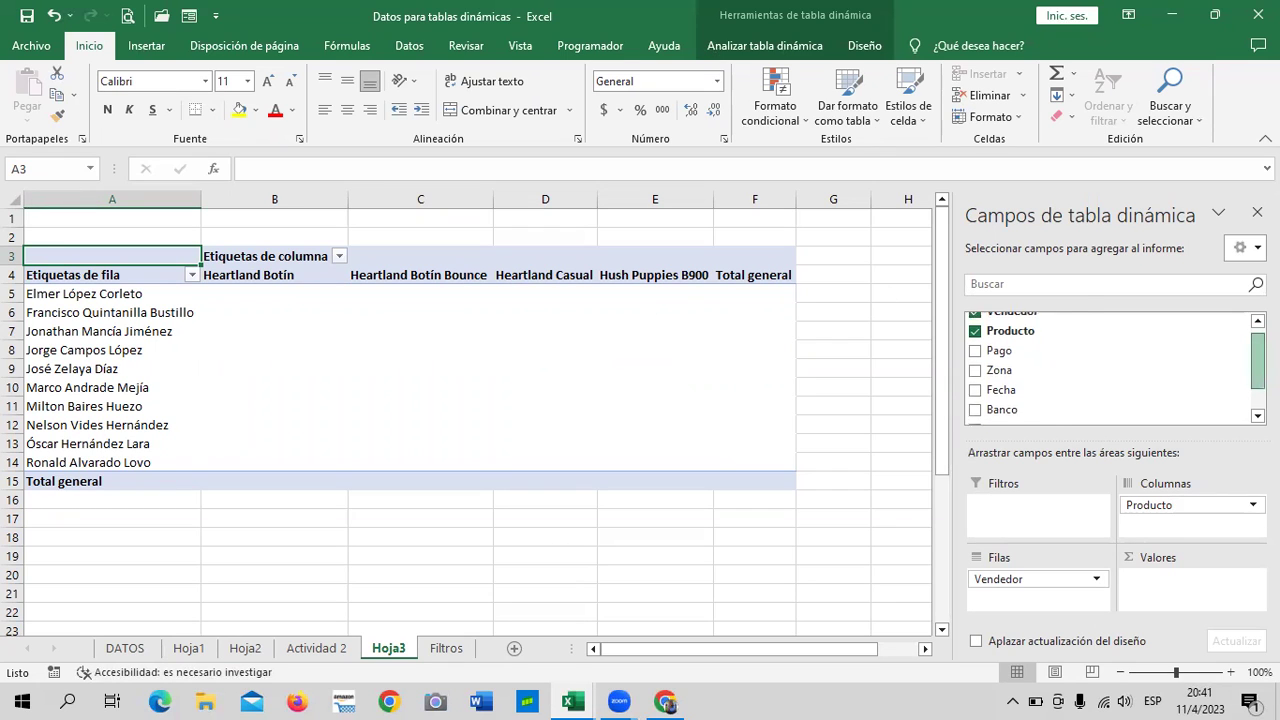
pyautogui.scroll(1, 1110, 368)
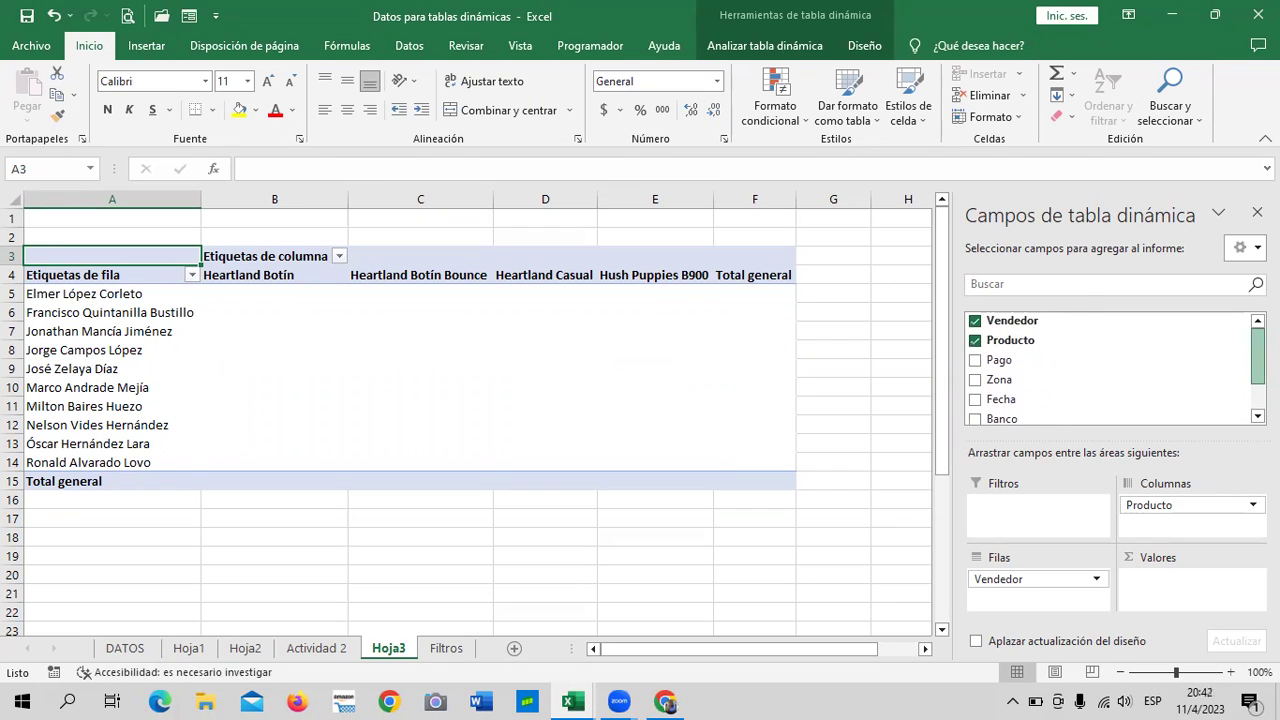
pyautogui.moveTo(1258, 355); pyautogui.dragTo(1258, 363)
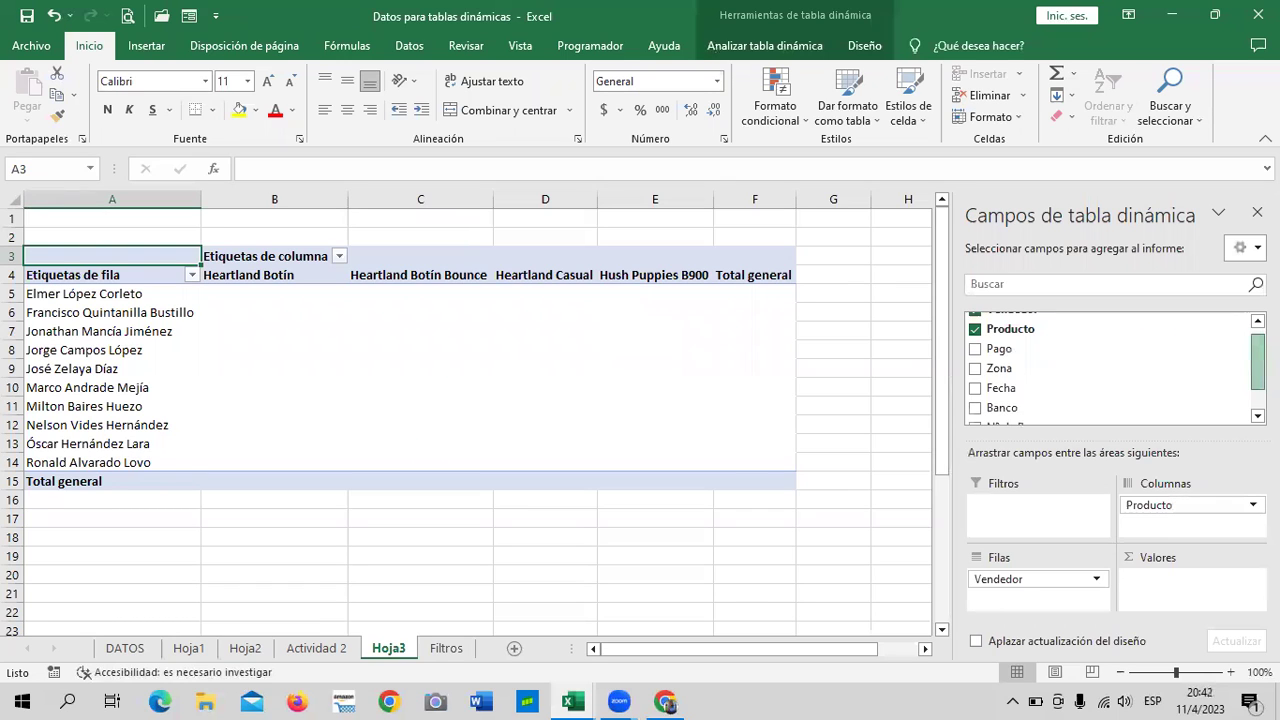
pyautogui.click(975, 389)
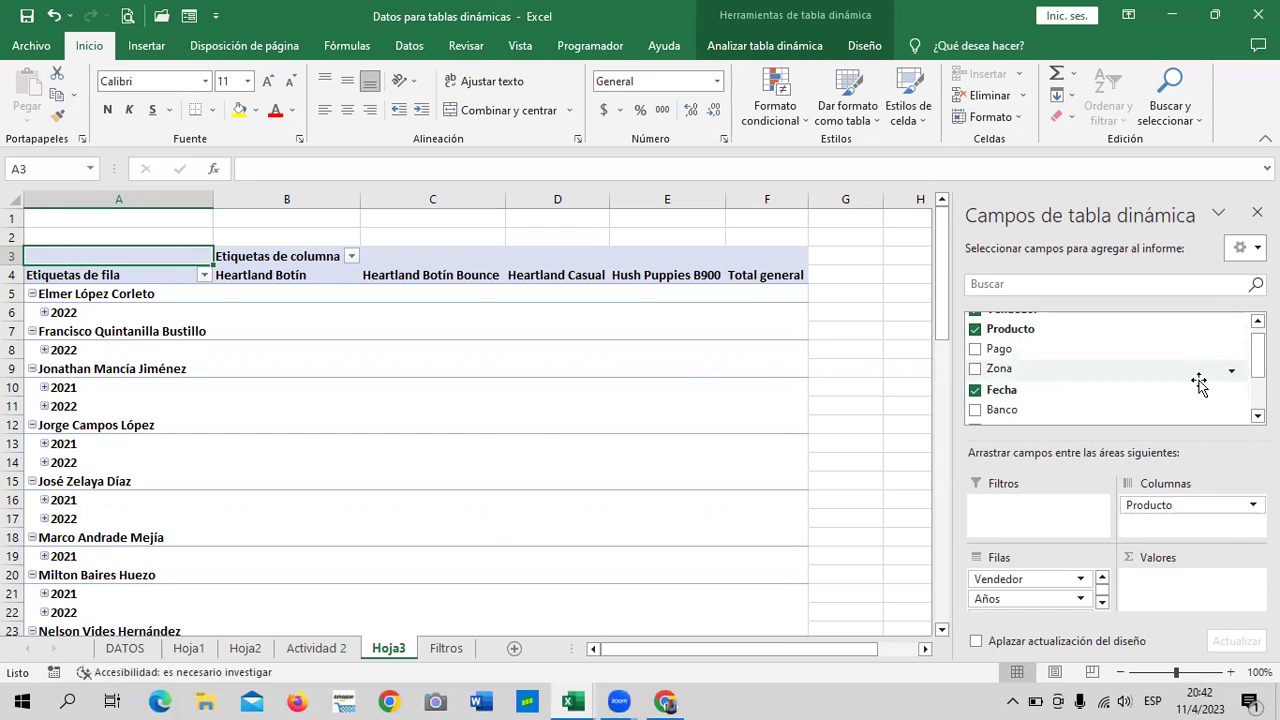
pyautogui.moveTo(1258, 350); pyautogui.dragTo(1258, 395)
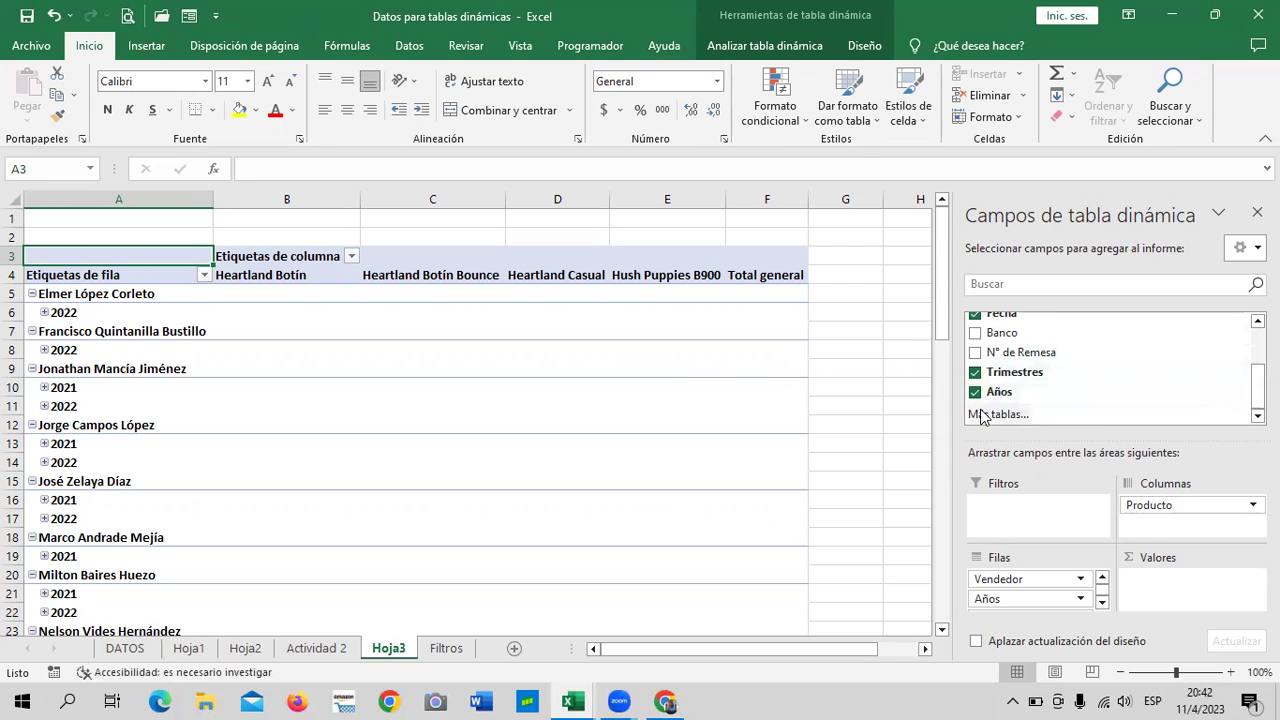
pyautogui.moveTo(1100, 372)
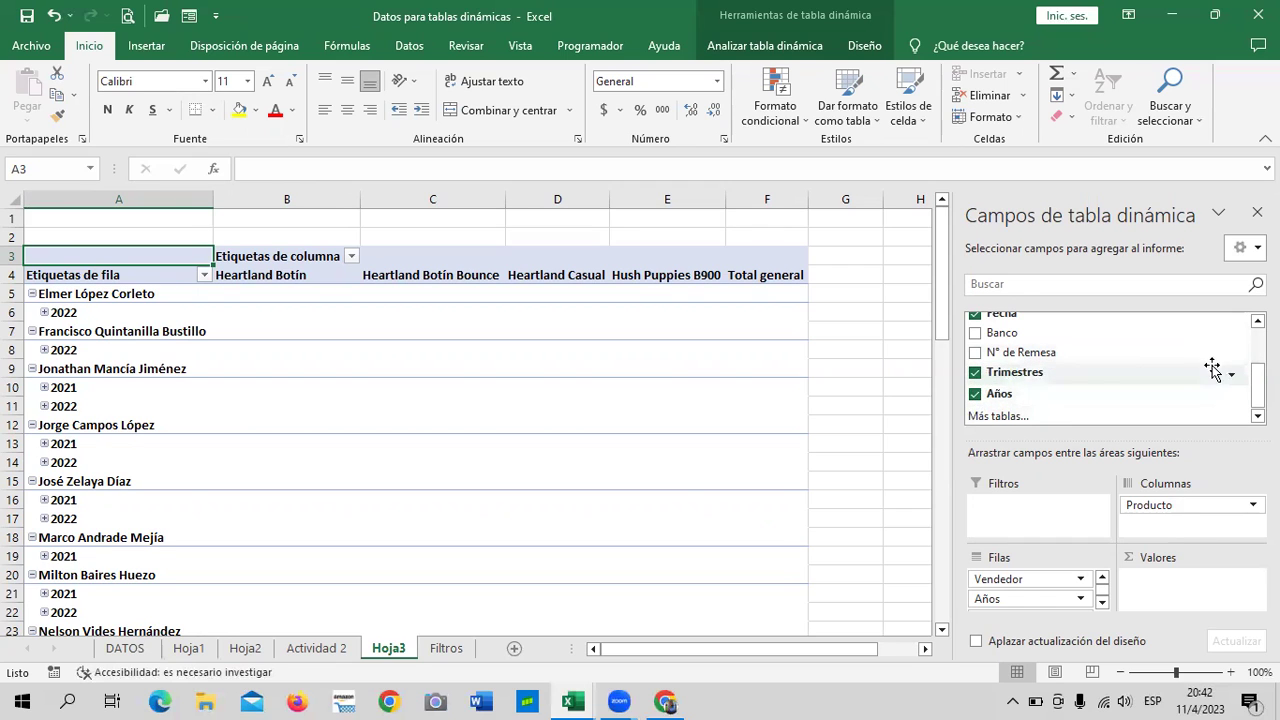
pyautogui.moveTo(1258, 385); pyautogui.dragTo(1258, 355)
pyautogui.scroll(1, 1110, 368)
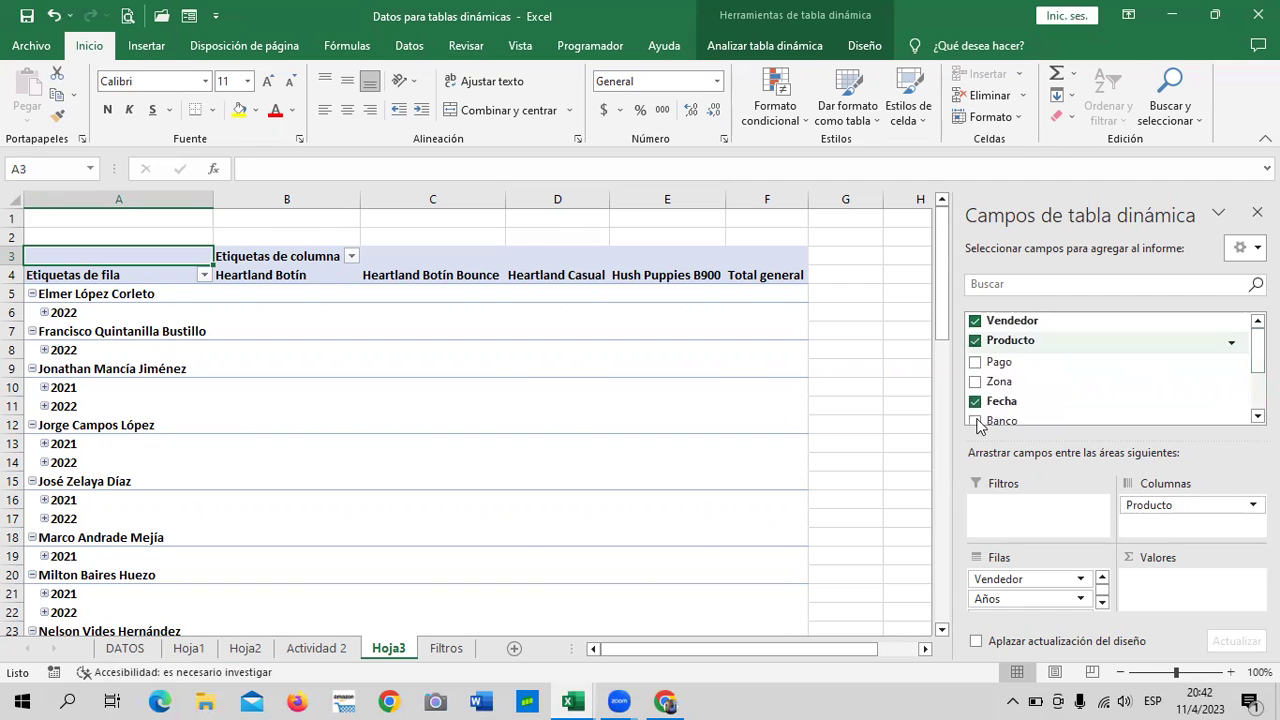
pyautogui.click(446, 648)
pyautogui.scroll(4, 663, 385)
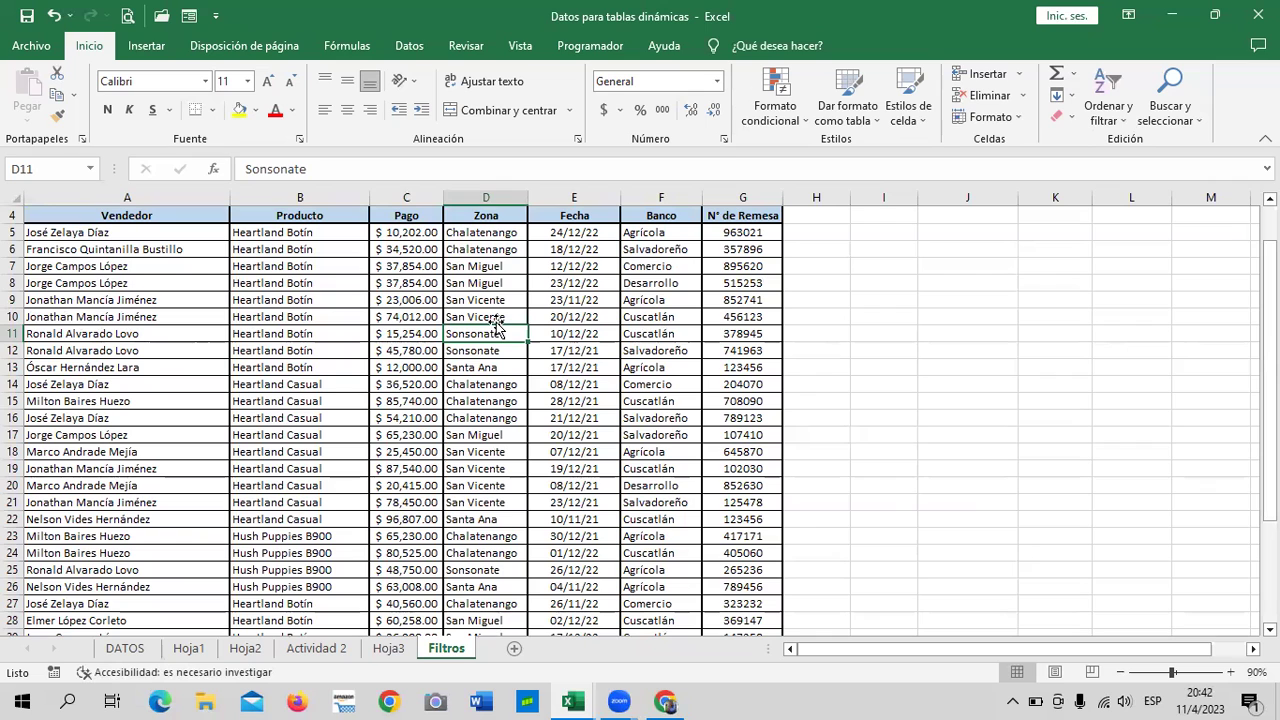
# Add Pago as Suma de Pago values and format them as dollar accounting.
pyautogui.click(386, 649)
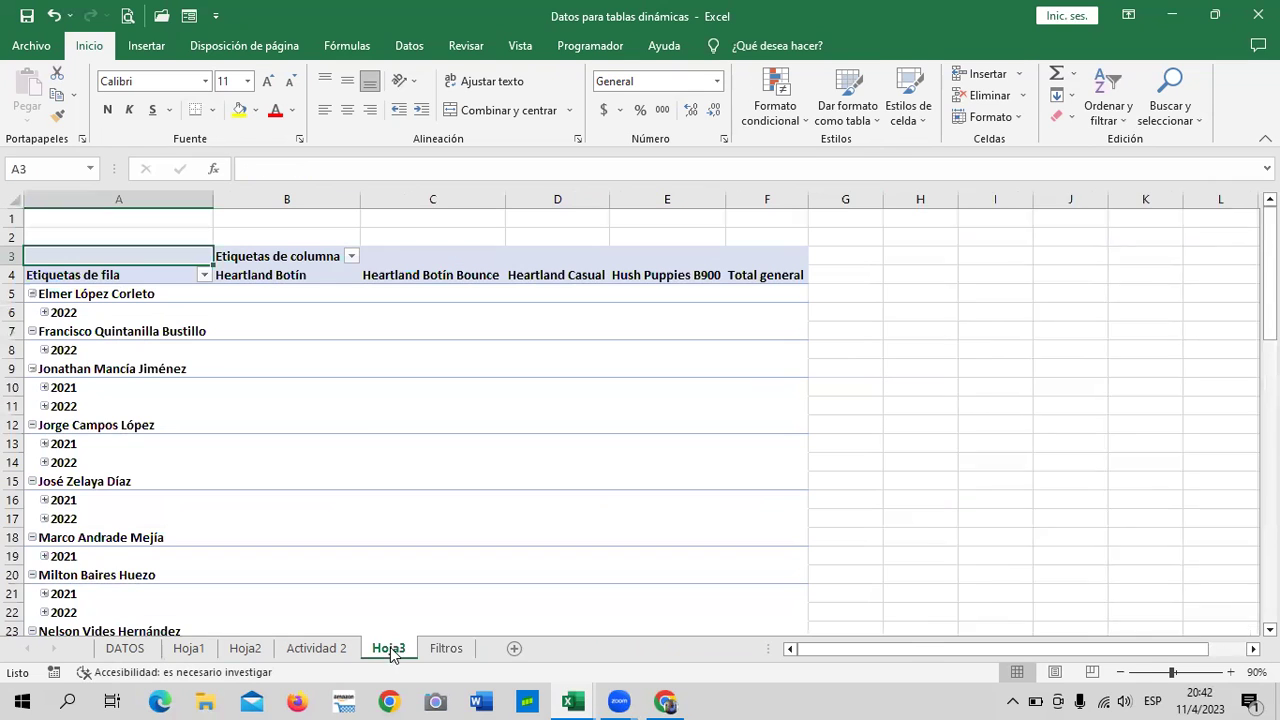
pyautogui.click(974, 362)
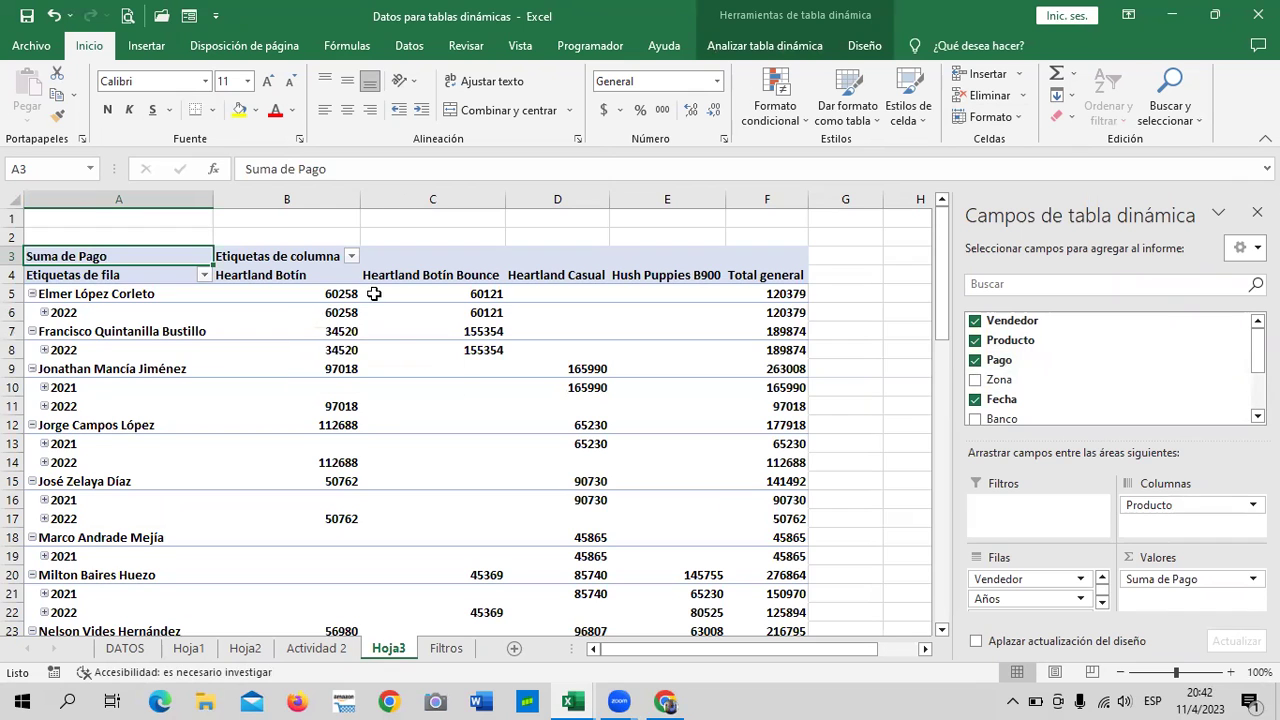
pyautogui.moveTo(340, 293)
pyautogui.mouseDown()
pyautogui.moveTo(757, 659)
pyautogui.moveTo(768, 594)
pyautogui.mouseUp()
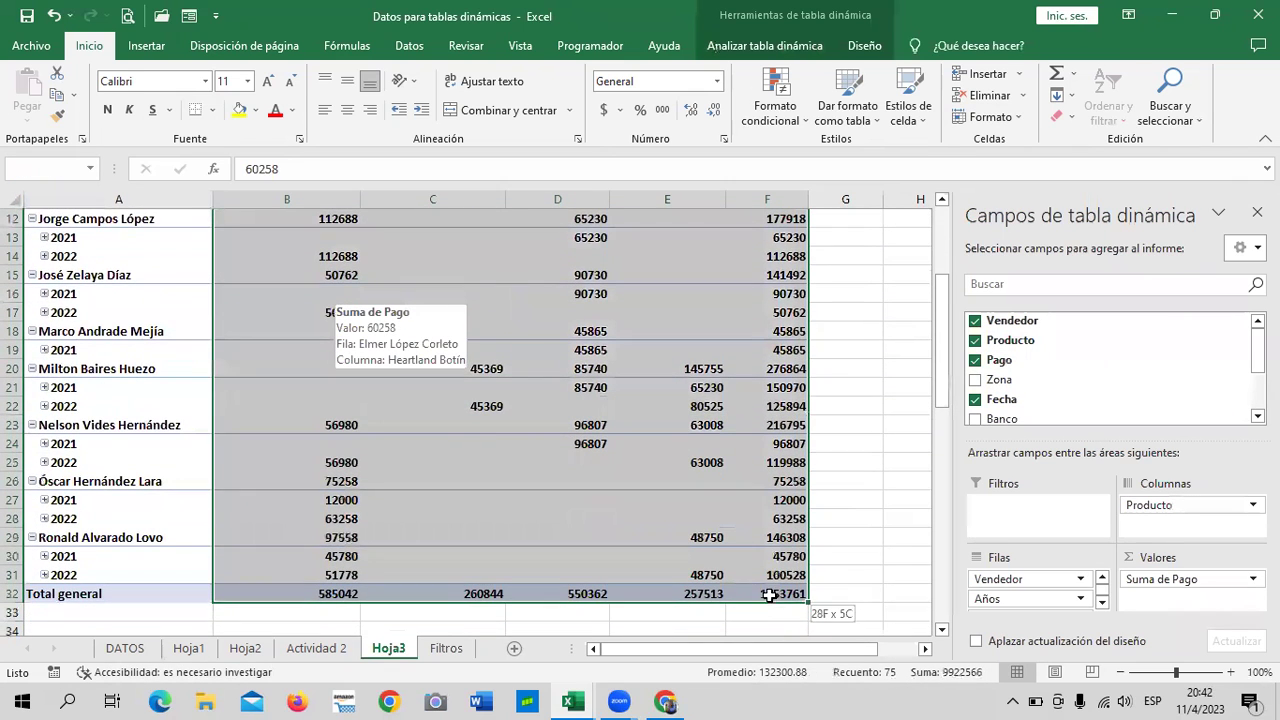
pyautogui.click(604, 110)
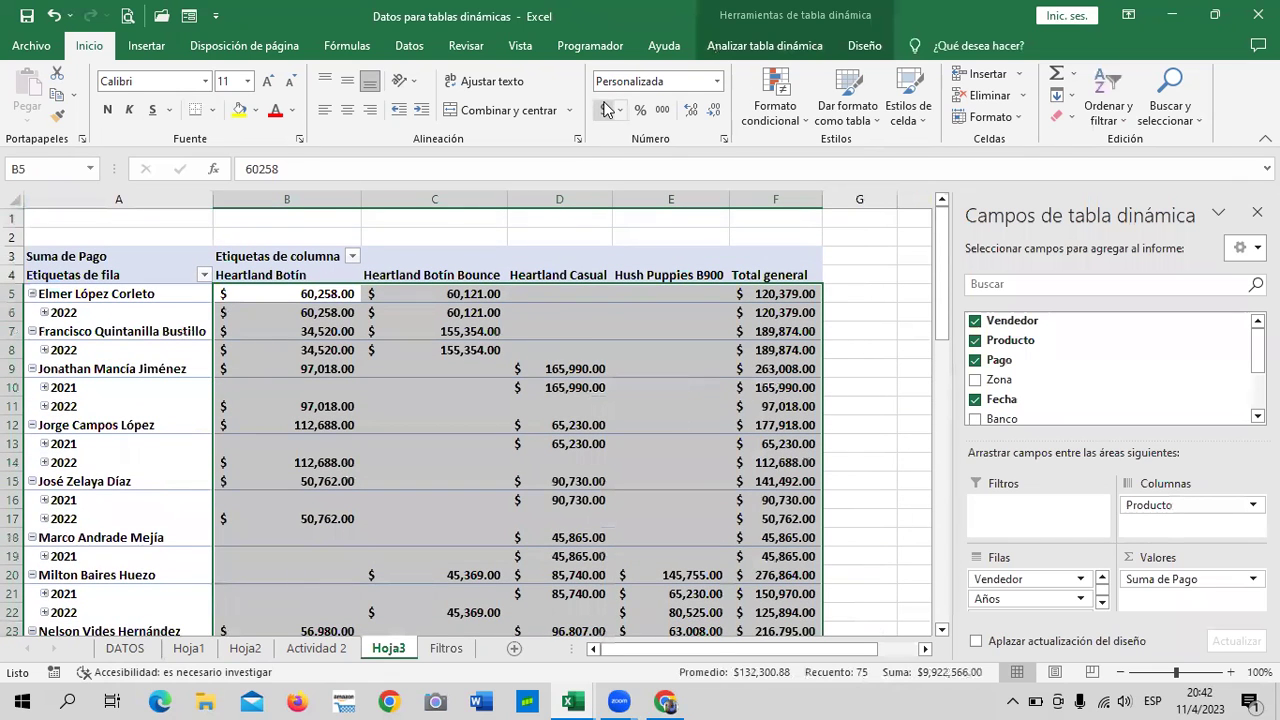
pyautogui.click(856, 270)
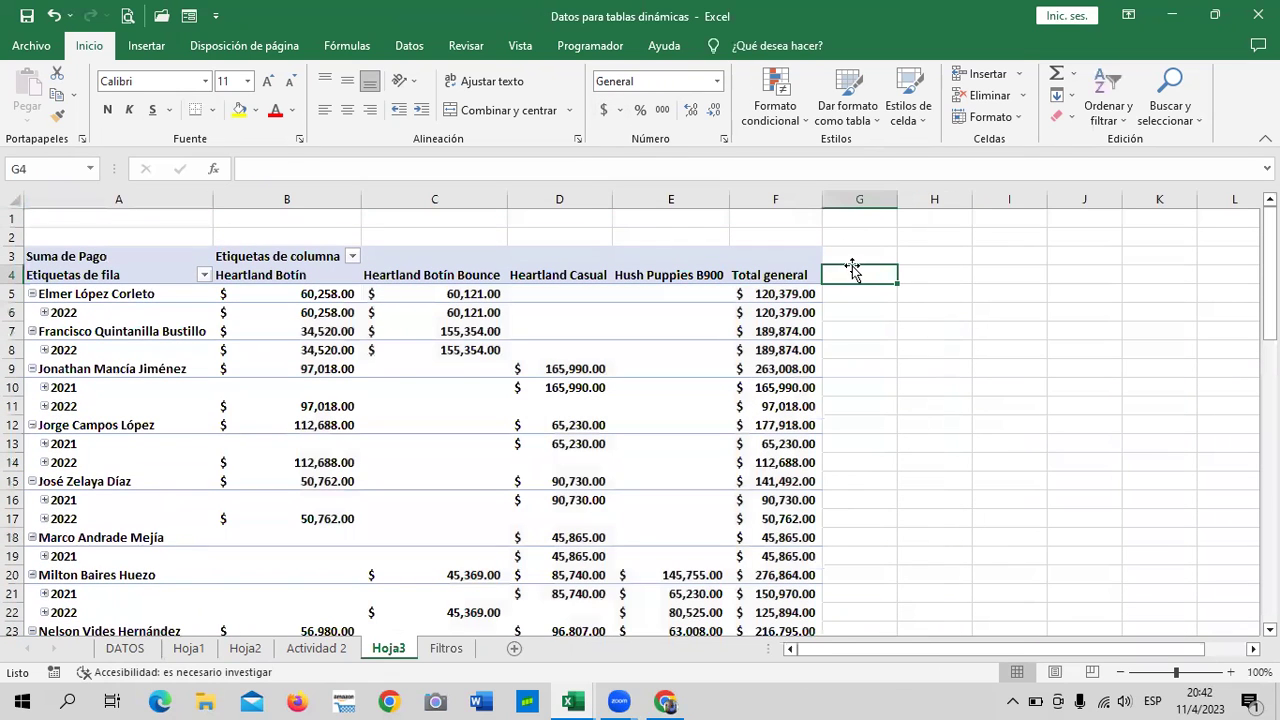
# Inspect the options of the Fecha and Trimestres row fields.
pyautogui.click(610, 293)
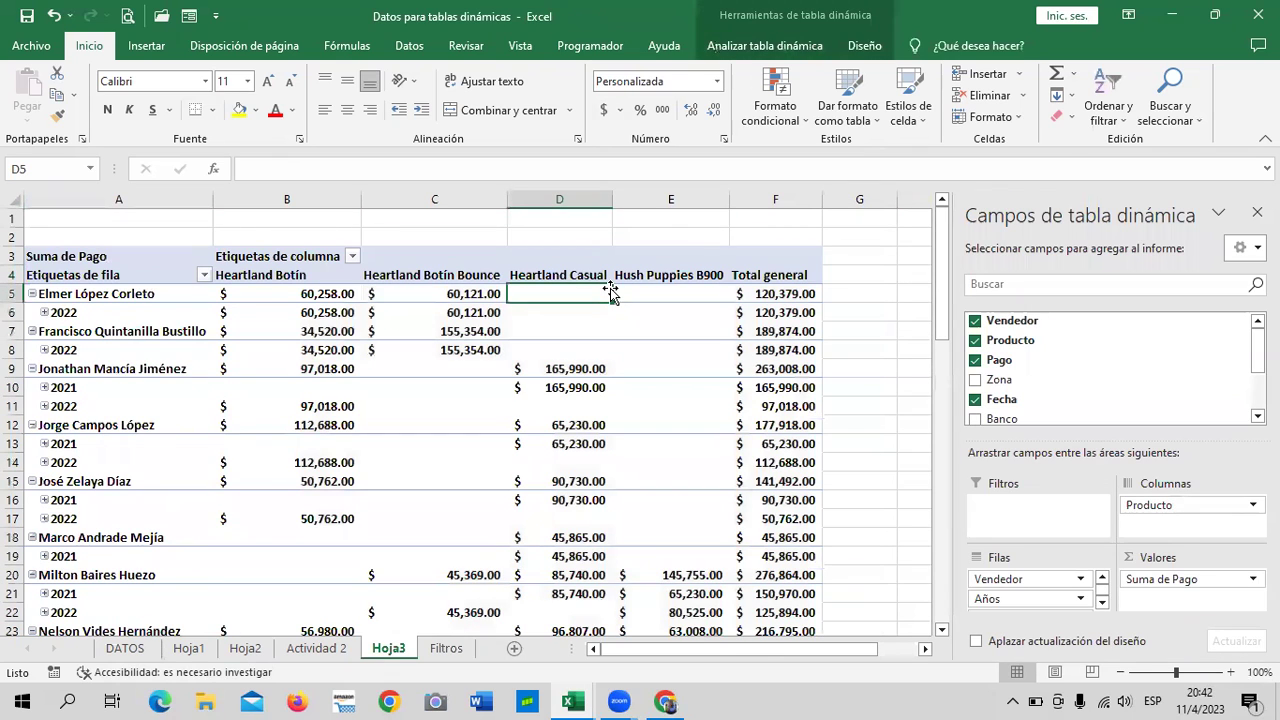
pyautogui.scroll(-2, 1115, 418)
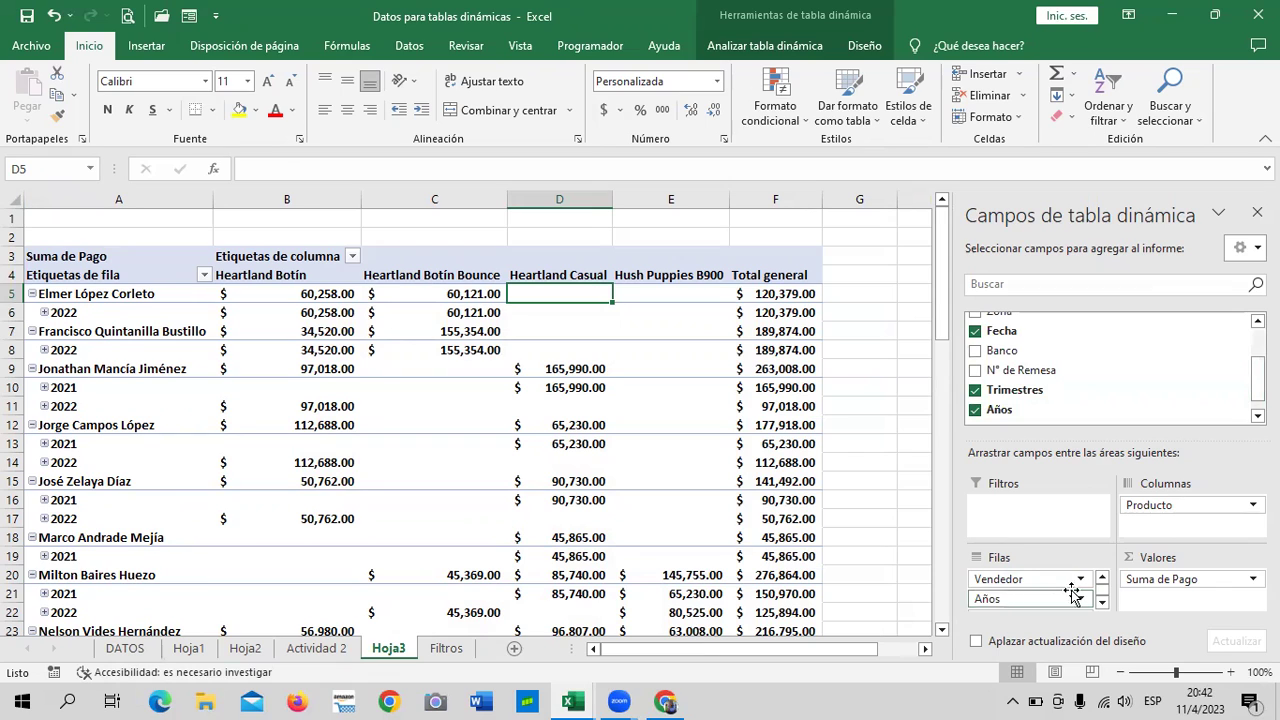
pyautogui.scroll(-1, 1050, 598)
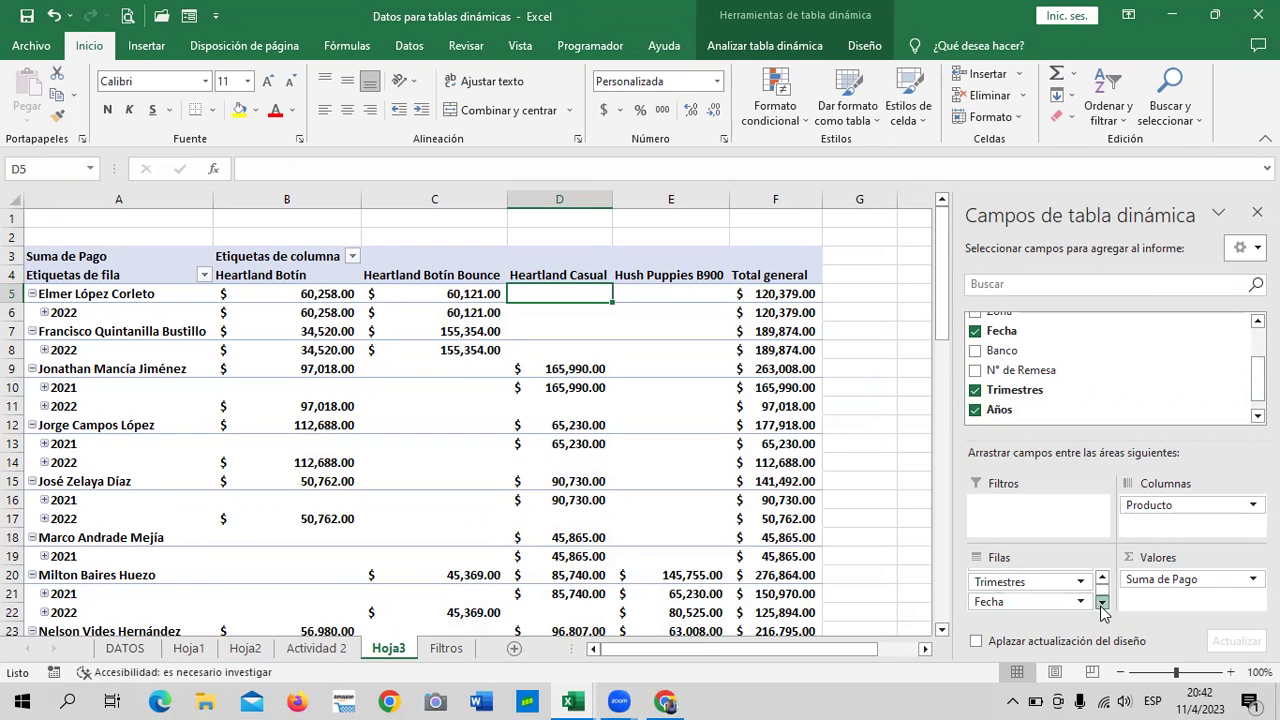
pyautogui.click(1038, 606)
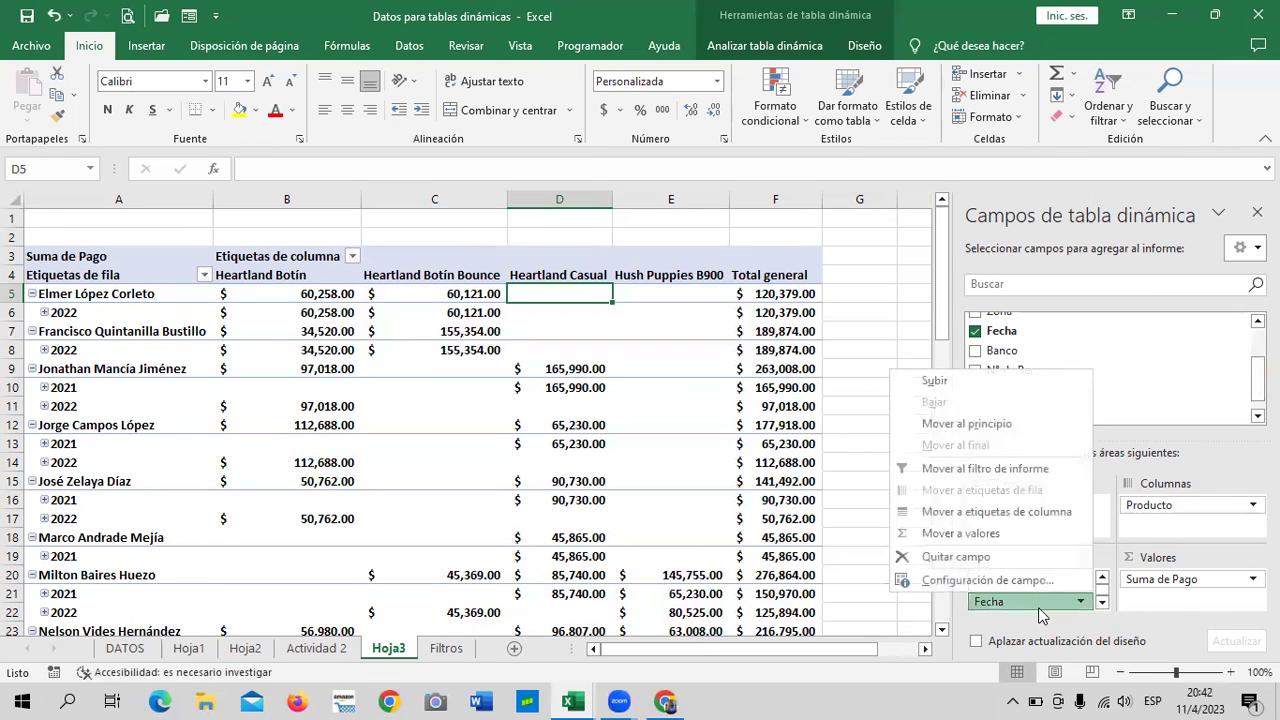
pyautogui.click(908, 612)
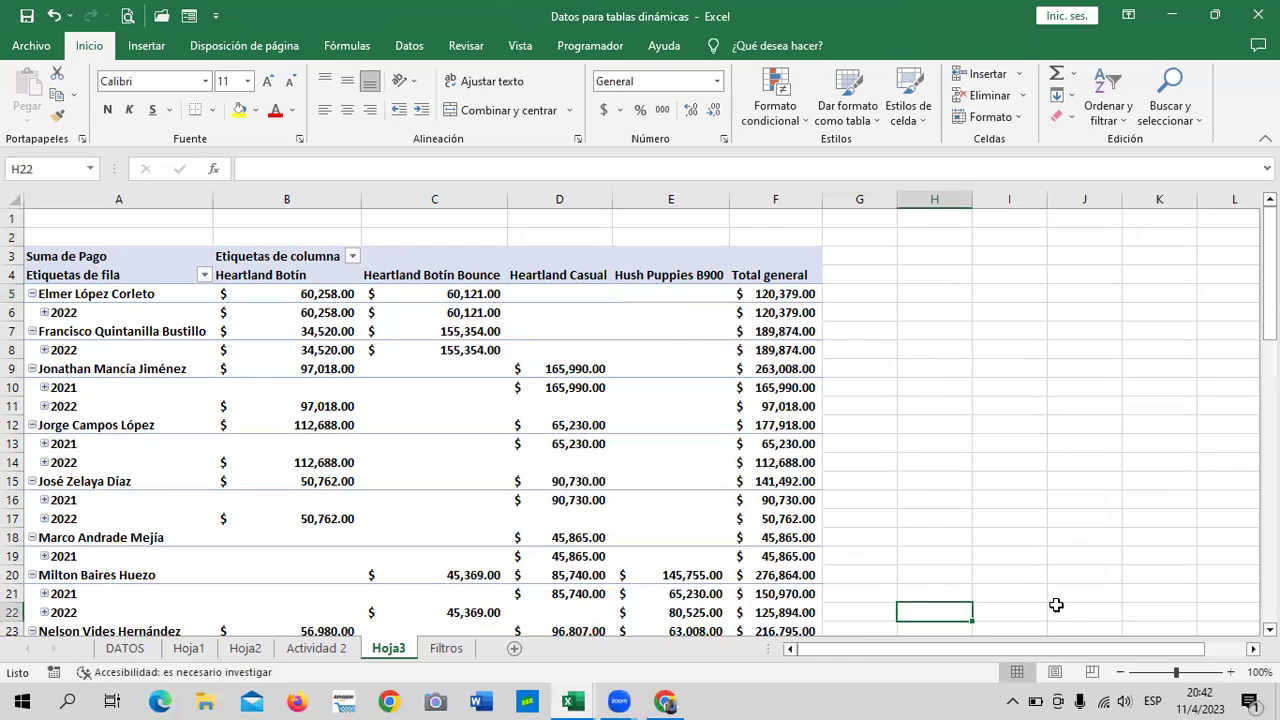
pyautogui.click(688, 328)
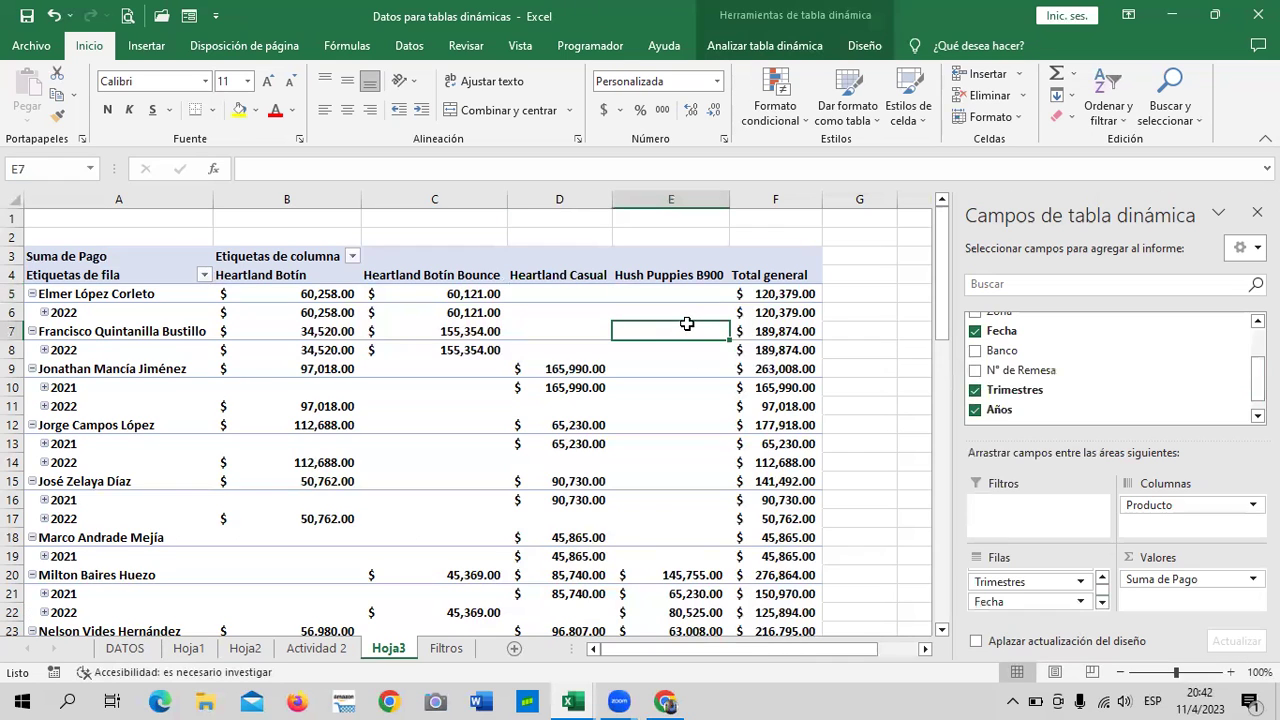
pyautogui.click(1062, 584)
# Remove Trimestres from the pivot rows, then add it back.
pyautogui.click(1035, 603)
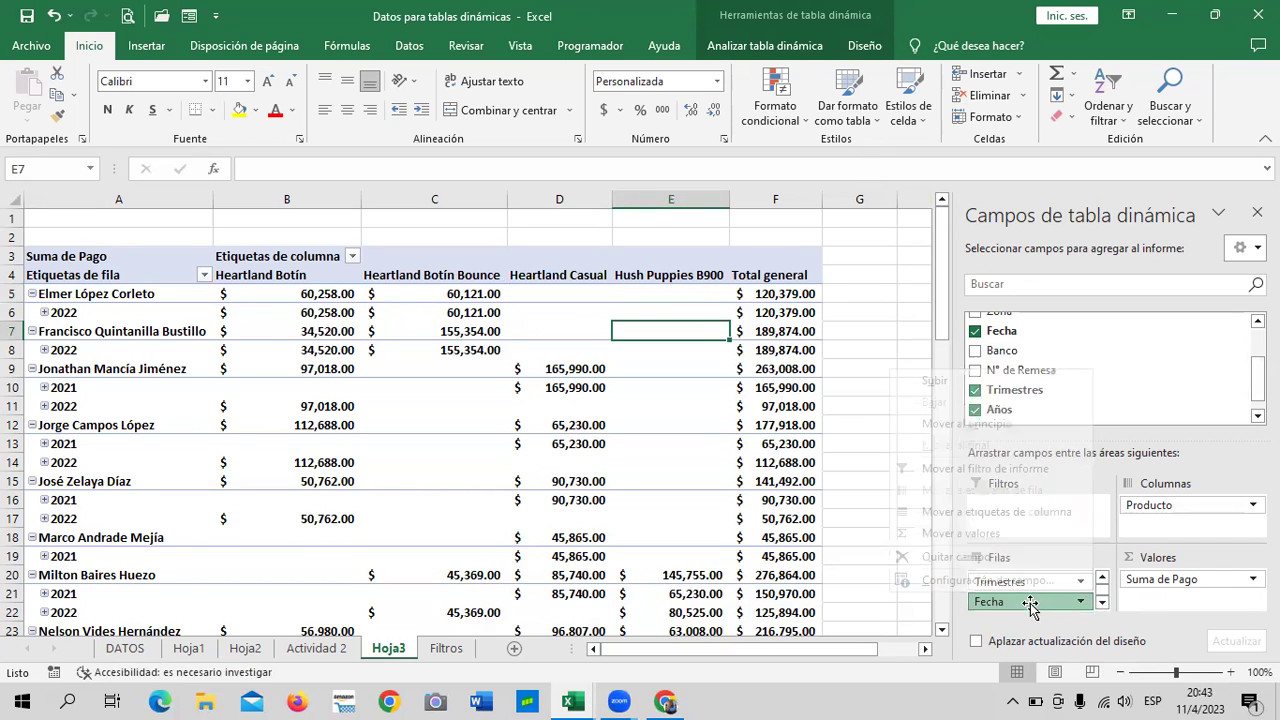
pyautogui.click(1128, 402)
pyautogui.moveTo(1100, 410)
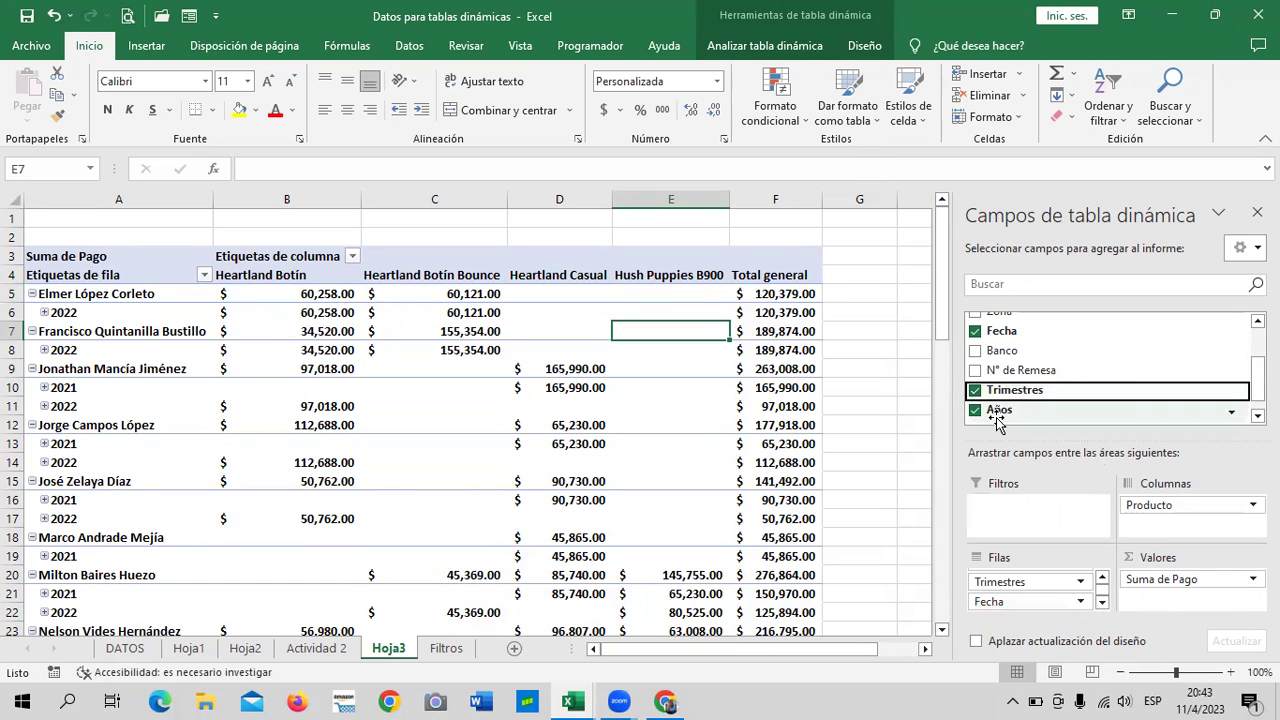
pyautogui.click(975, 391)
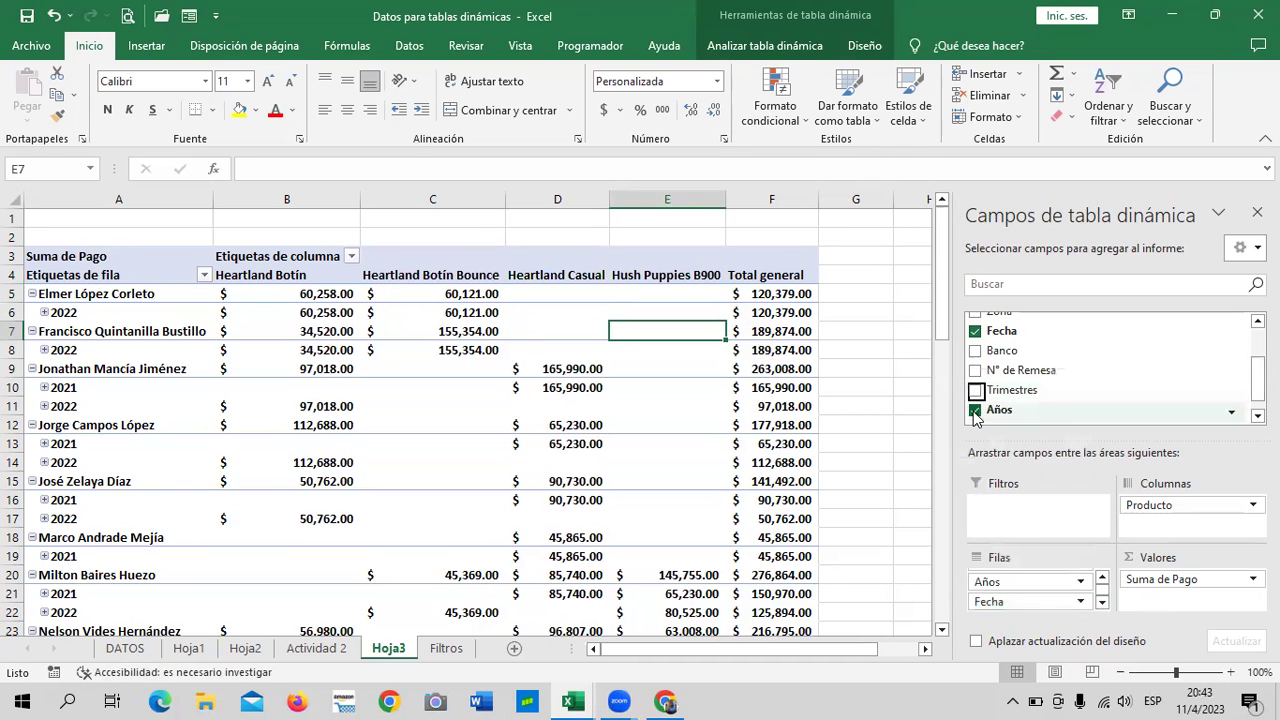
pyautogui.click(1231, 413)
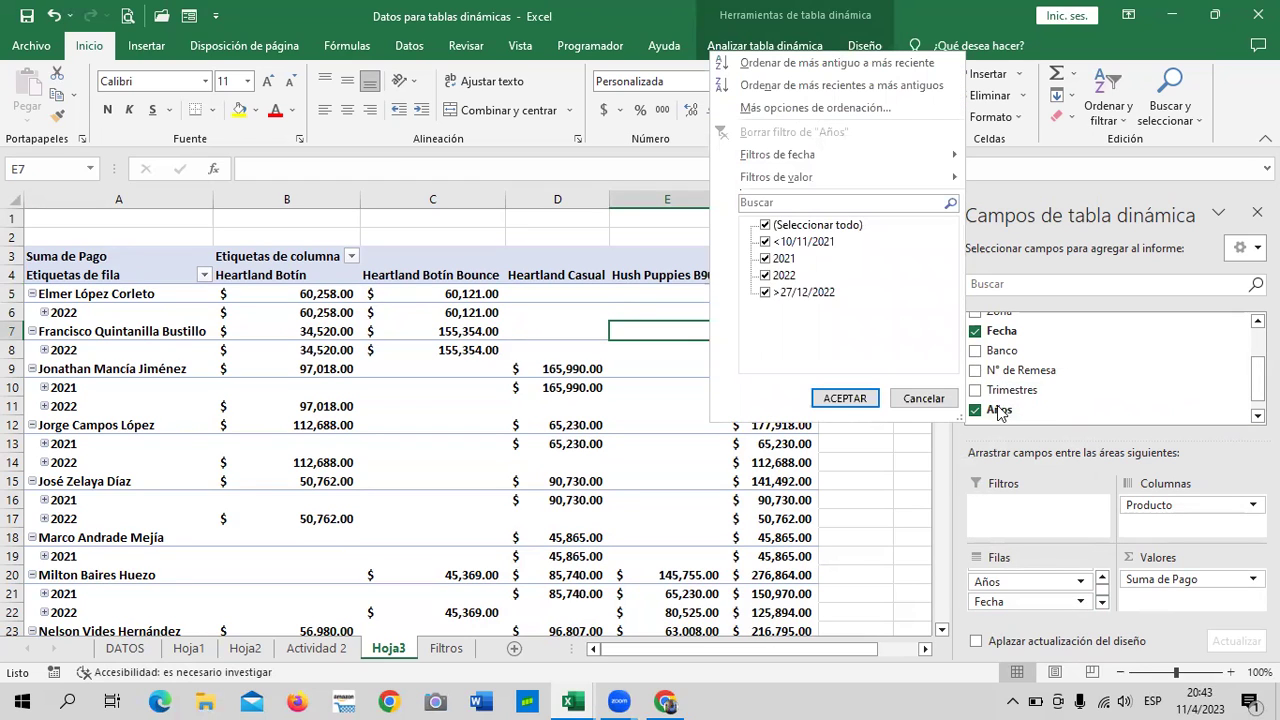
pyautogui.click(975, 390)
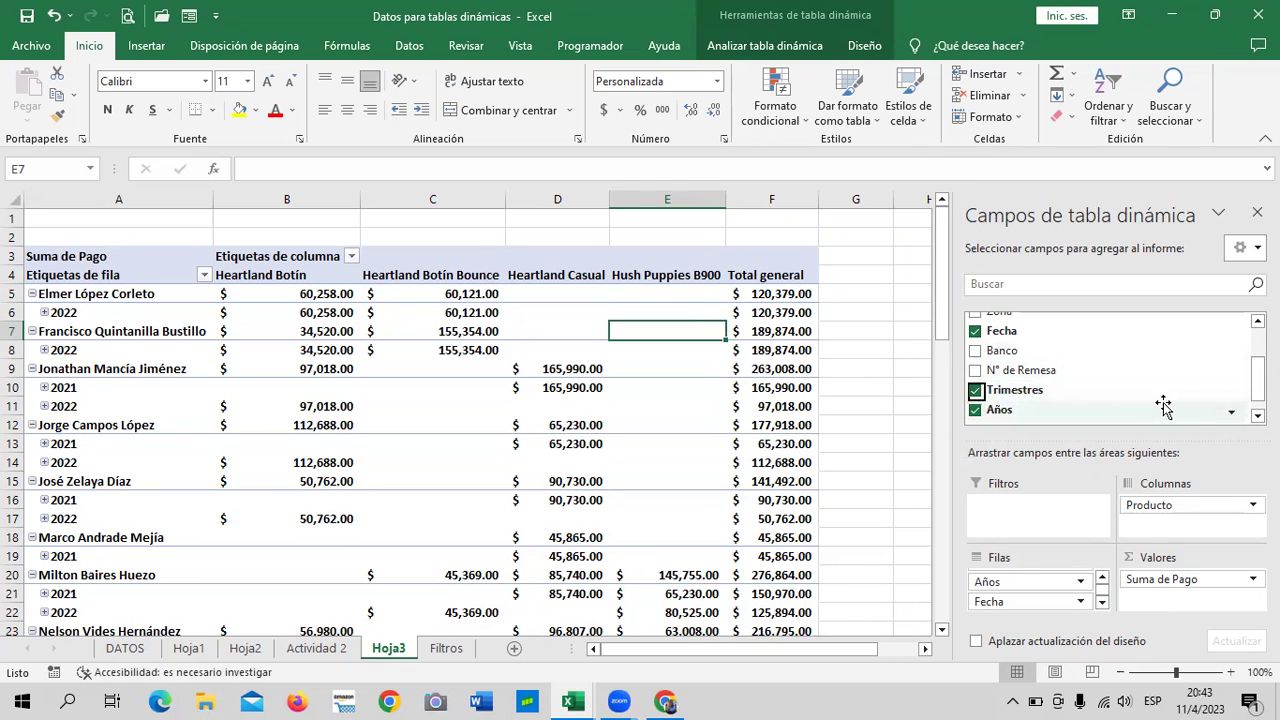
# In the Años filter list, clear every year and tick 2022.
pyautogui.click(1232, 412)
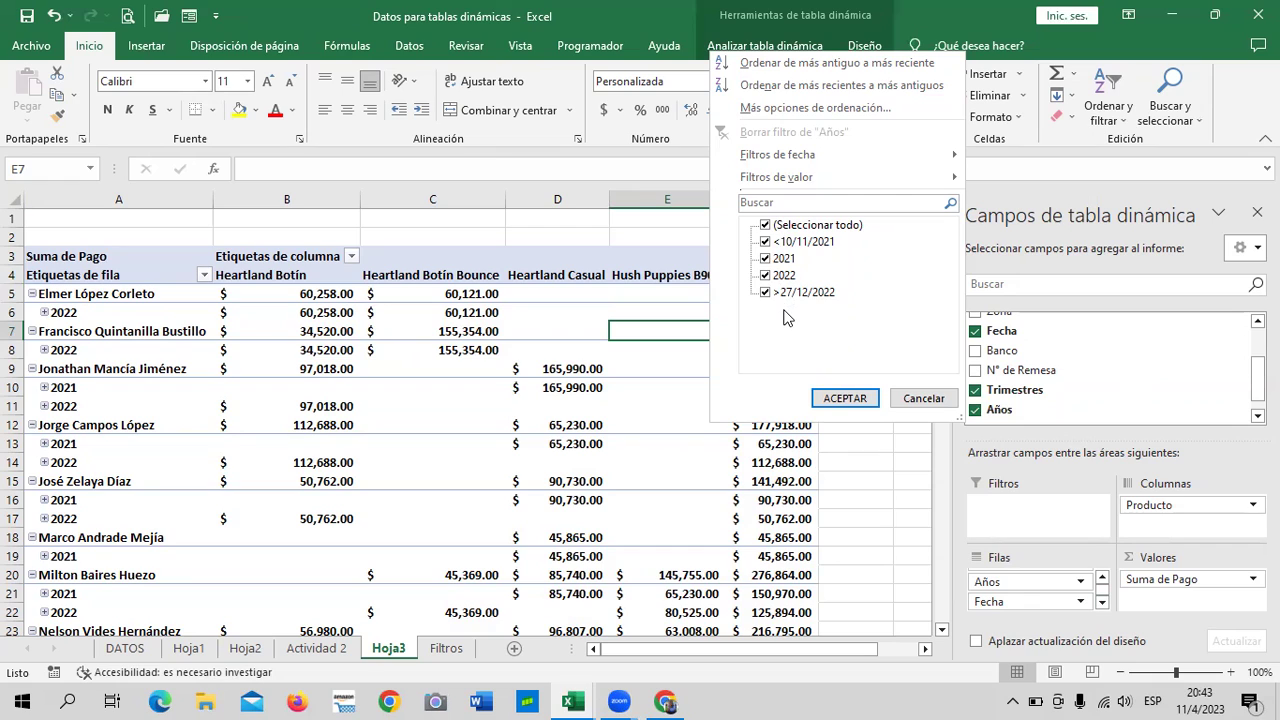
pyautogui.click(767, 226)
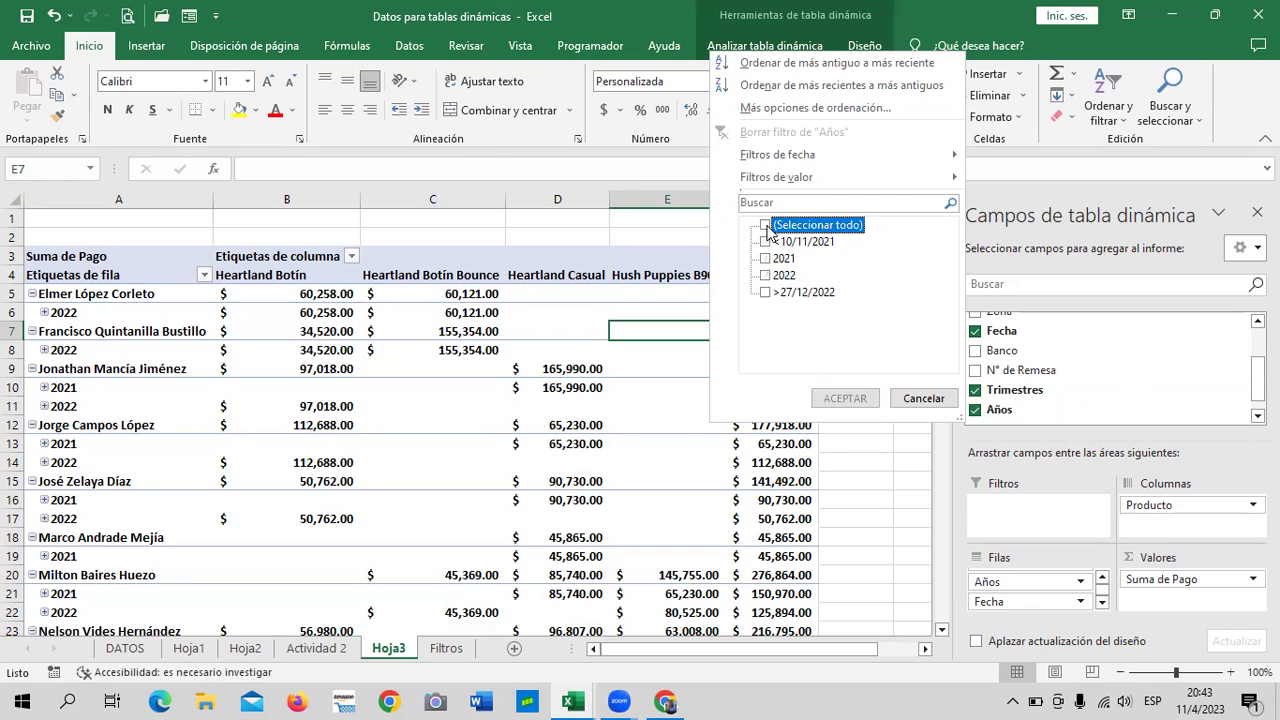
pyautogui.click(766, 276)
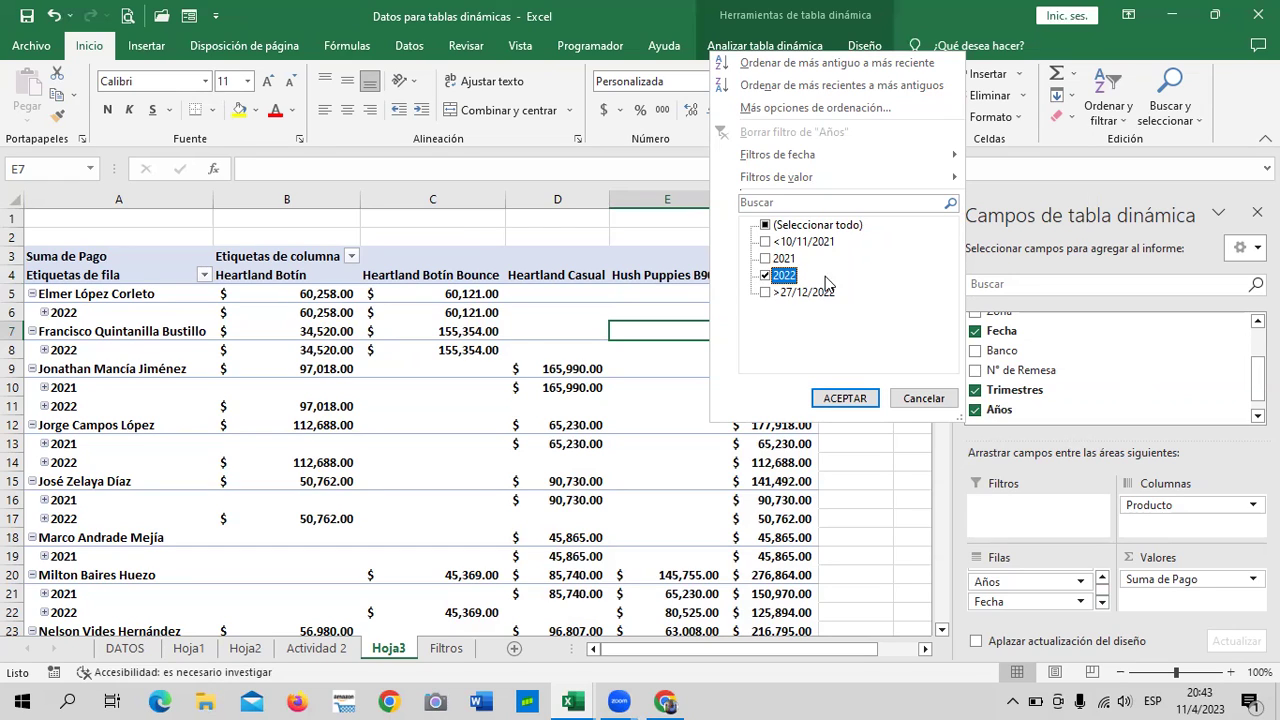
# Apply the 2022-only Años filter, then expand and collapse the 2022 row groups.
pyautogui.click(846, 398)
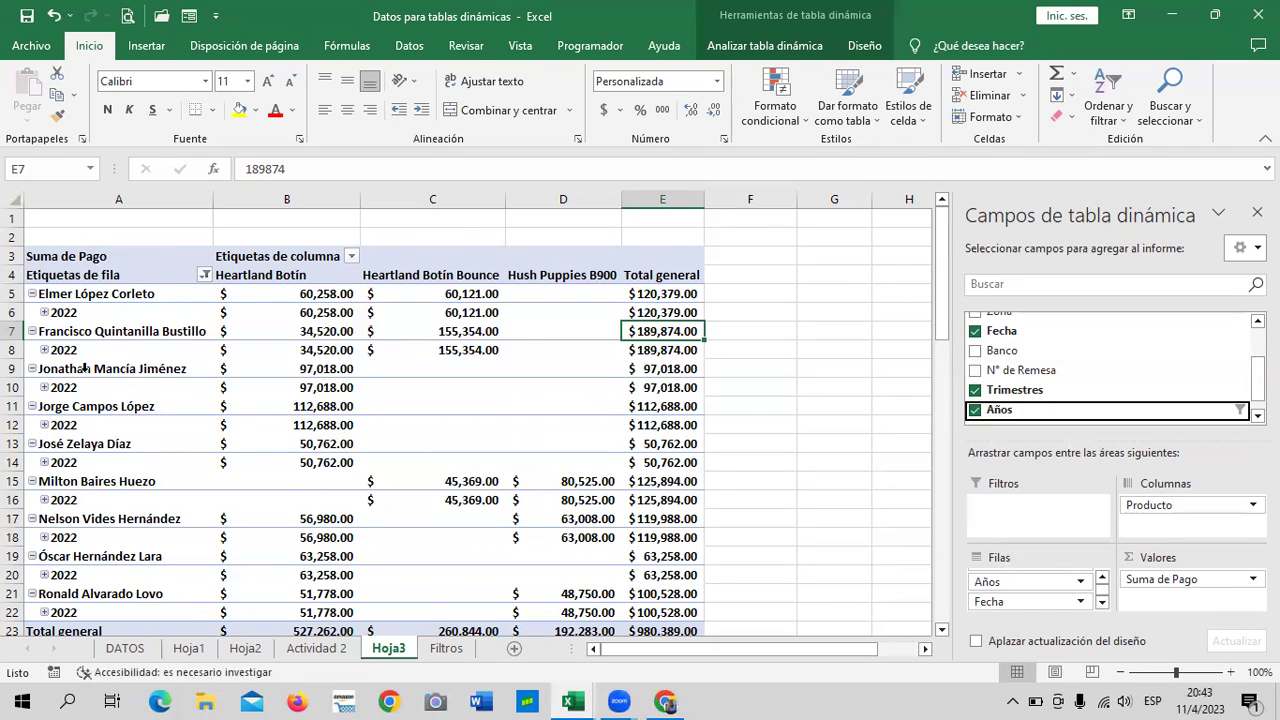
pyautogui.scroll(-4, 82, 390)
pyautogui.scroll(2, 82, 390)
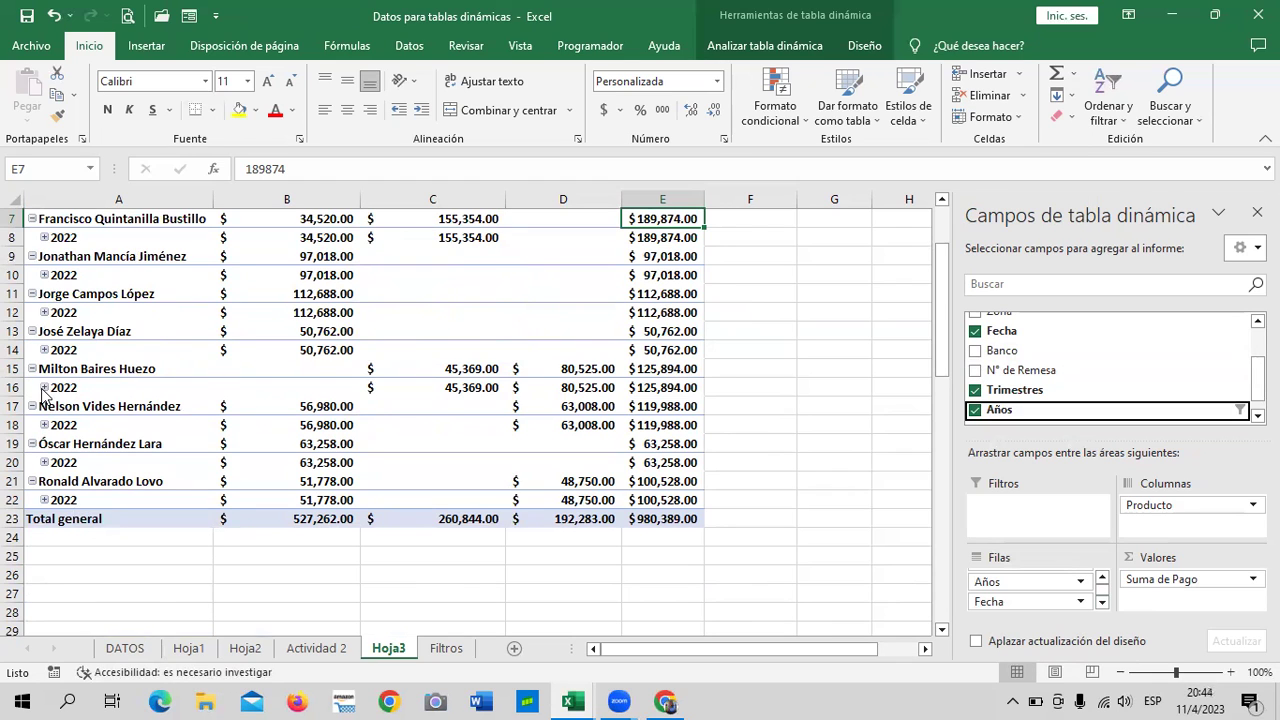
pyautogui.click(44, 387)
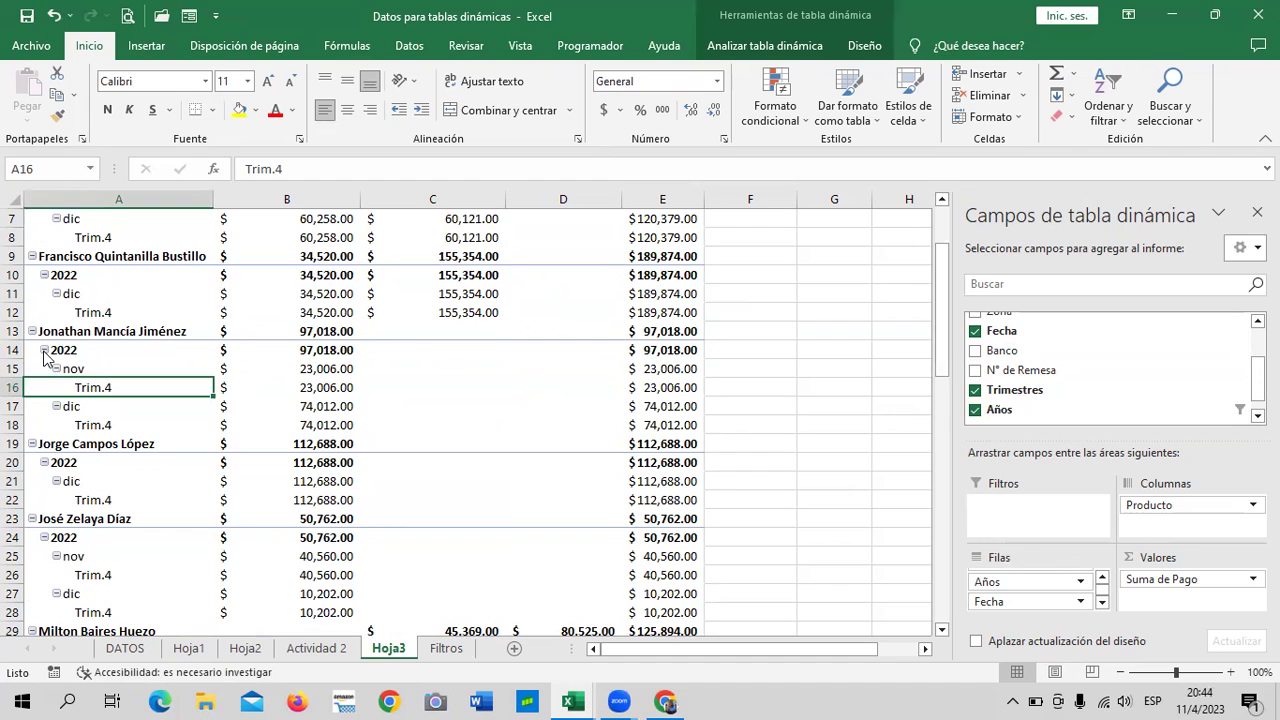
pyautogui.click(44, 351)
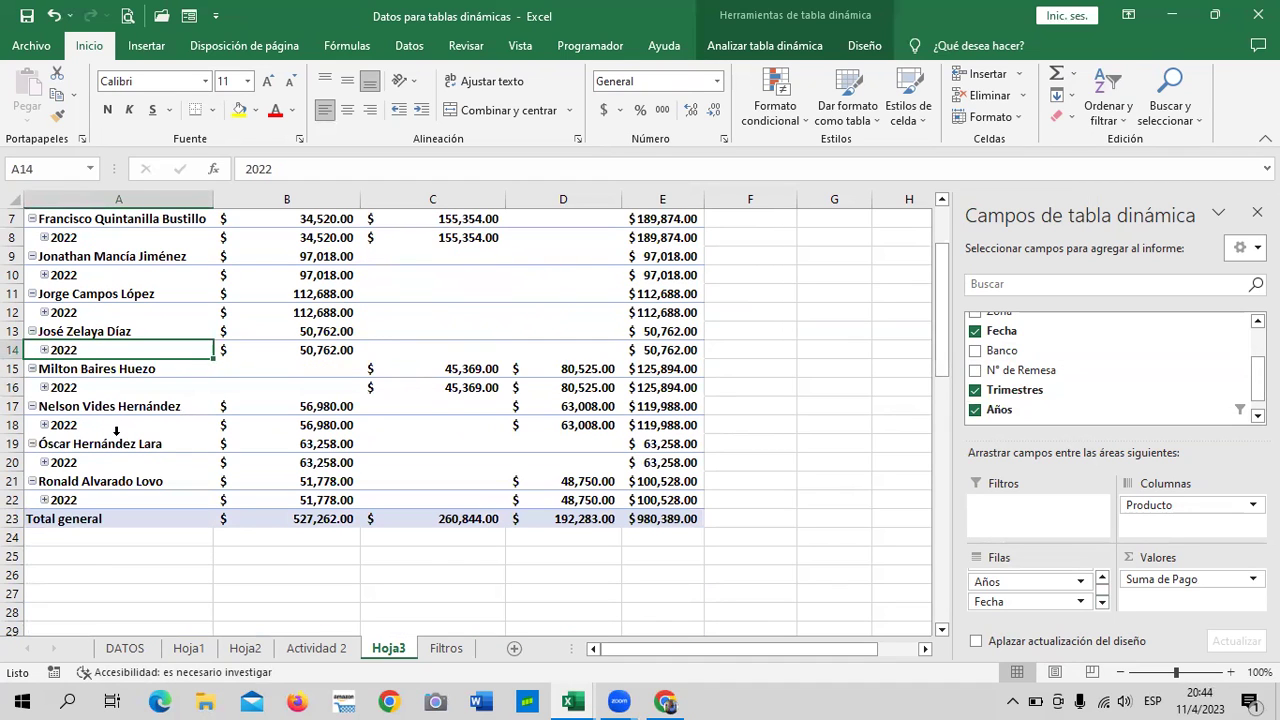
pyautogui.moveTo(64, 425)
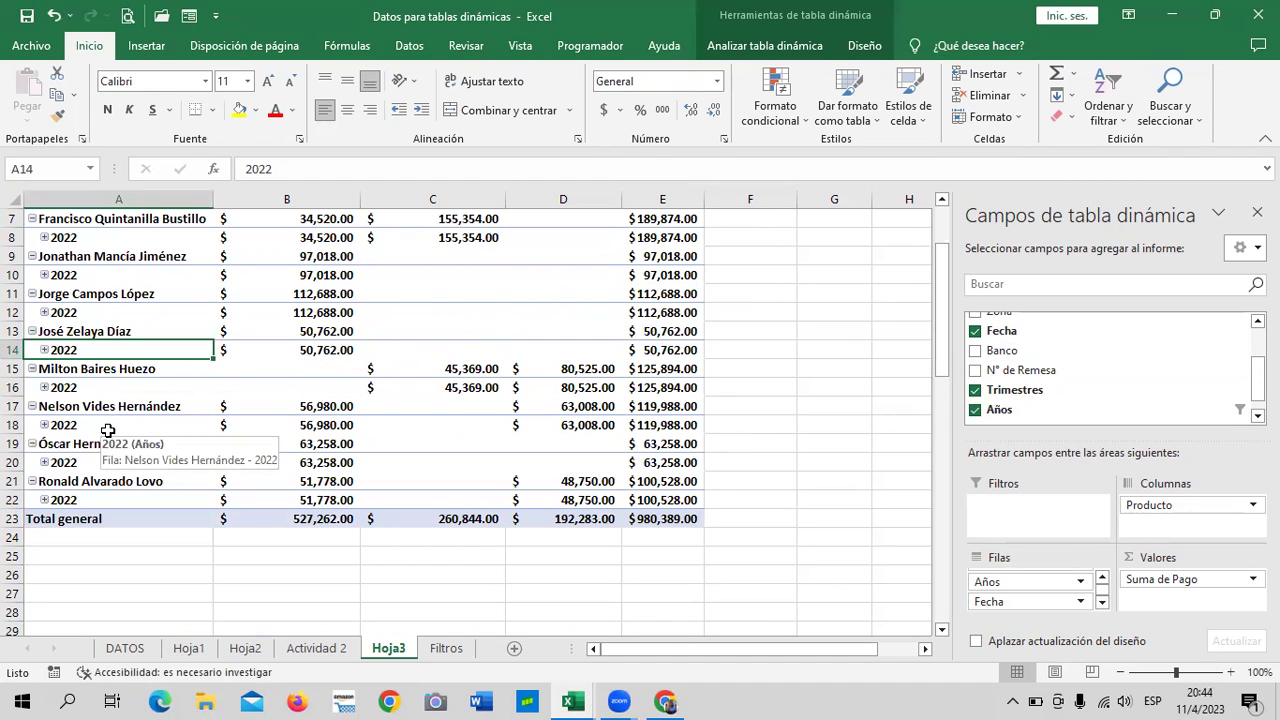
pyautogui.scroll(2, 175, 432)
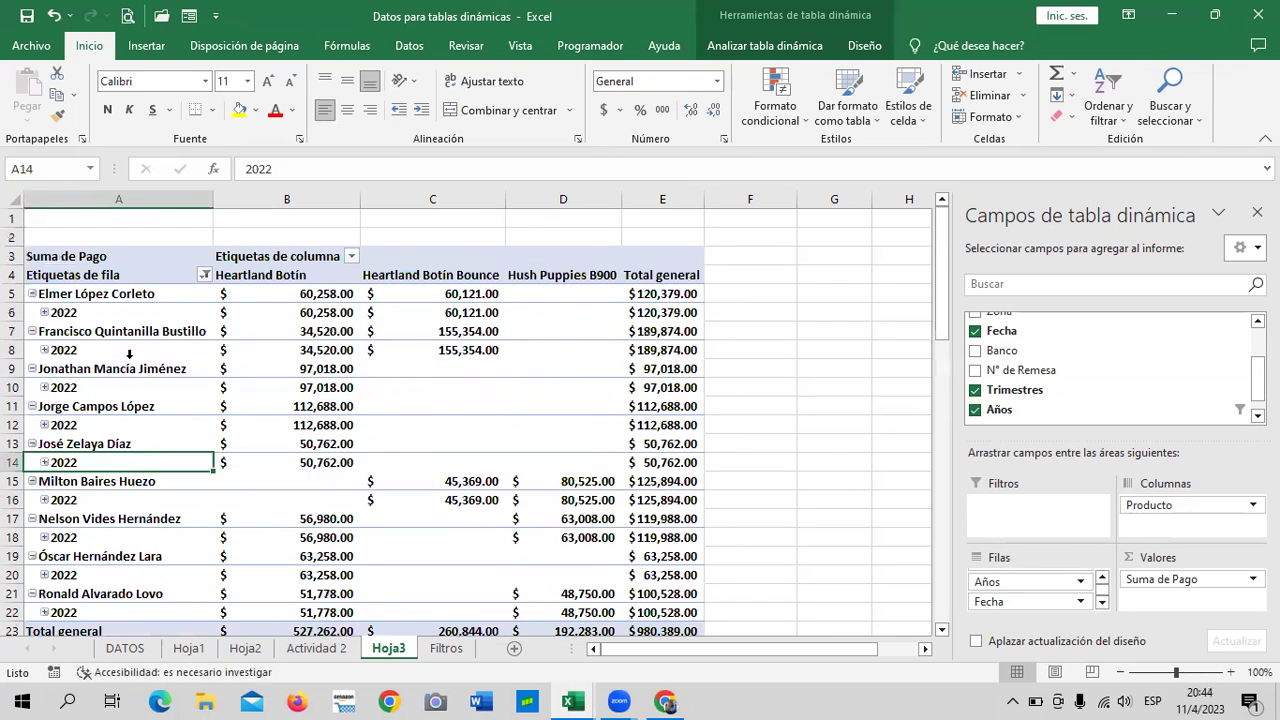
pyautogui.click(44, 313)
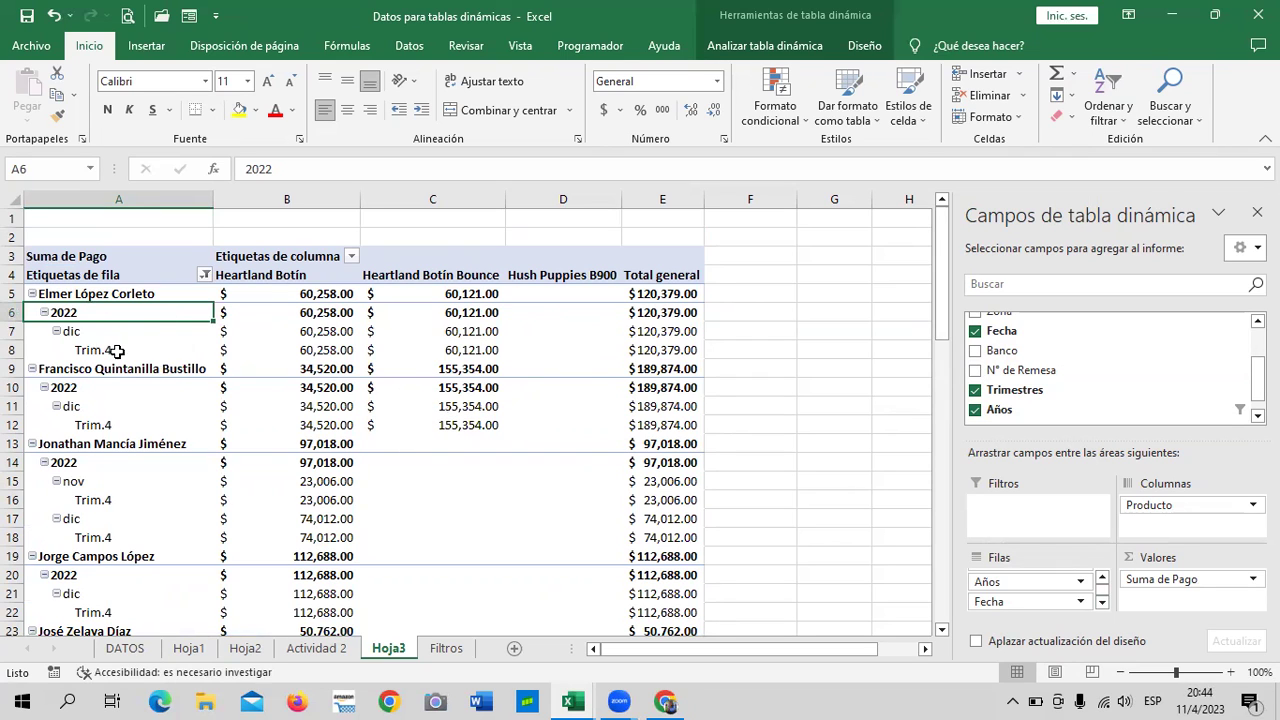
pyautogui.click(44, 313)
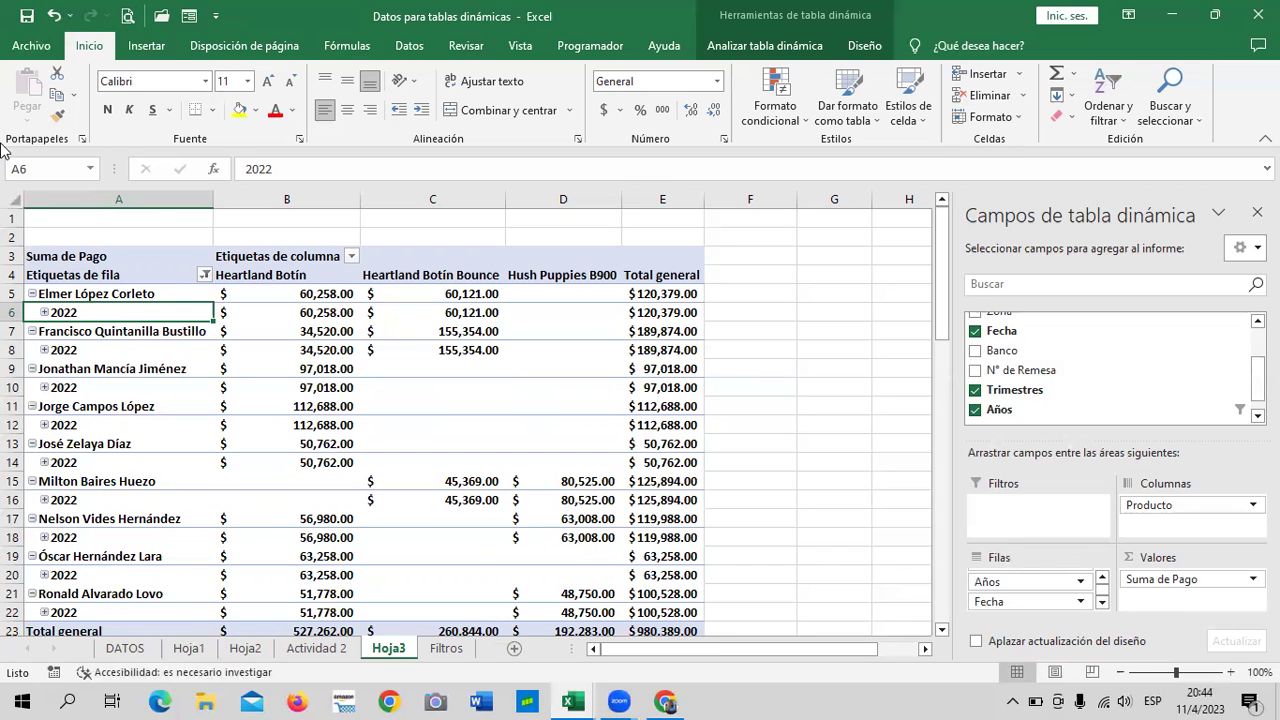
# Remove the Años field from the pivot and add it back.
pyautogui.click(1073, 602)
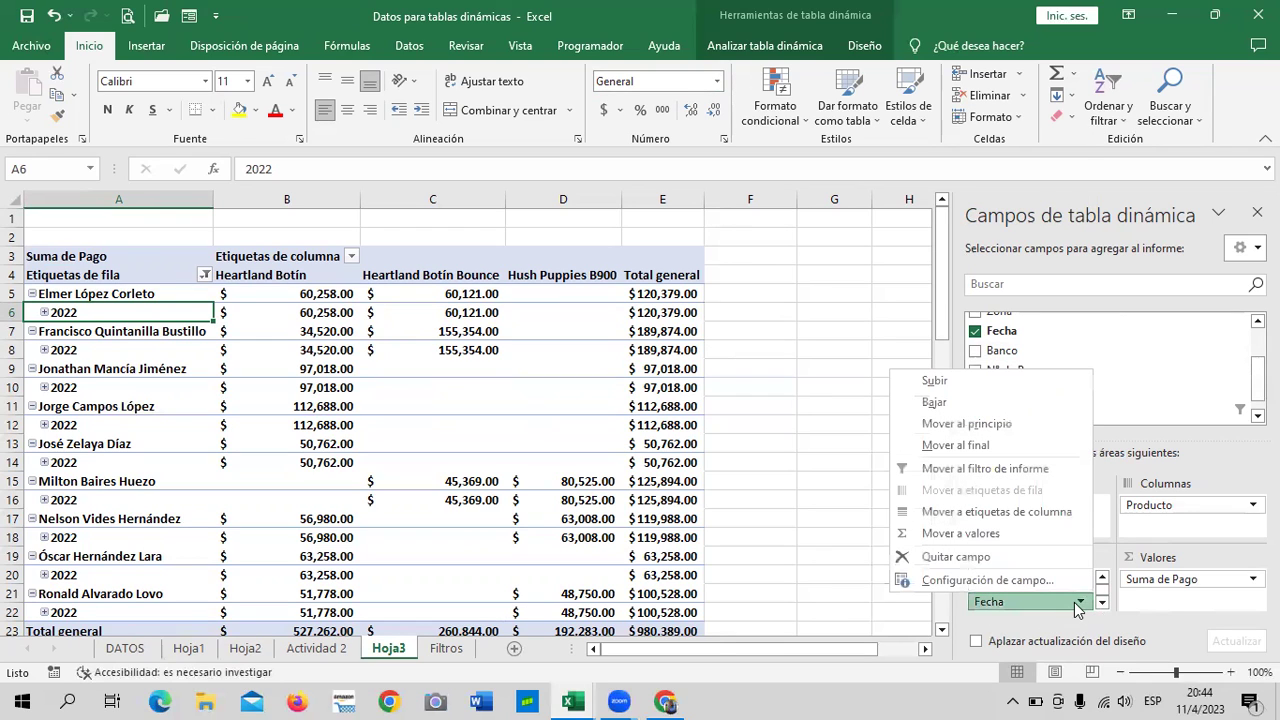
pyautogui.click(1136, 372)
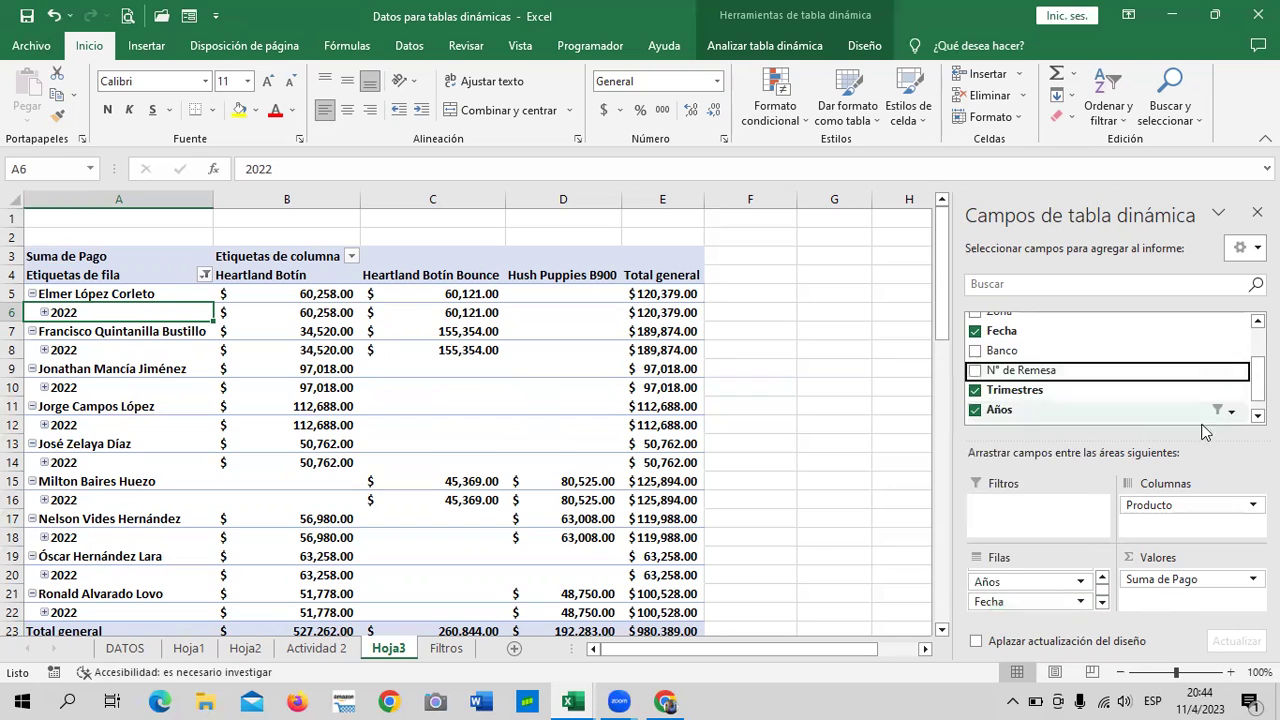
pyautogui.click(1218, 415)
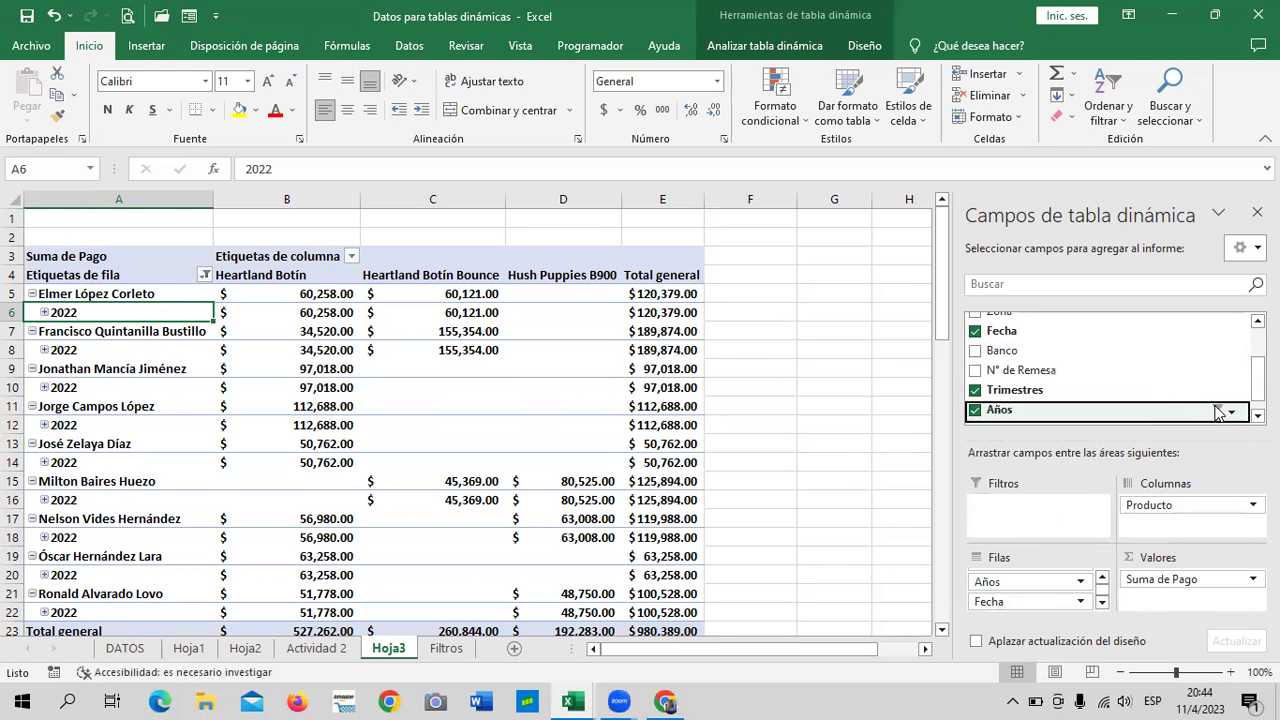
pyautogui.click(975, 411)
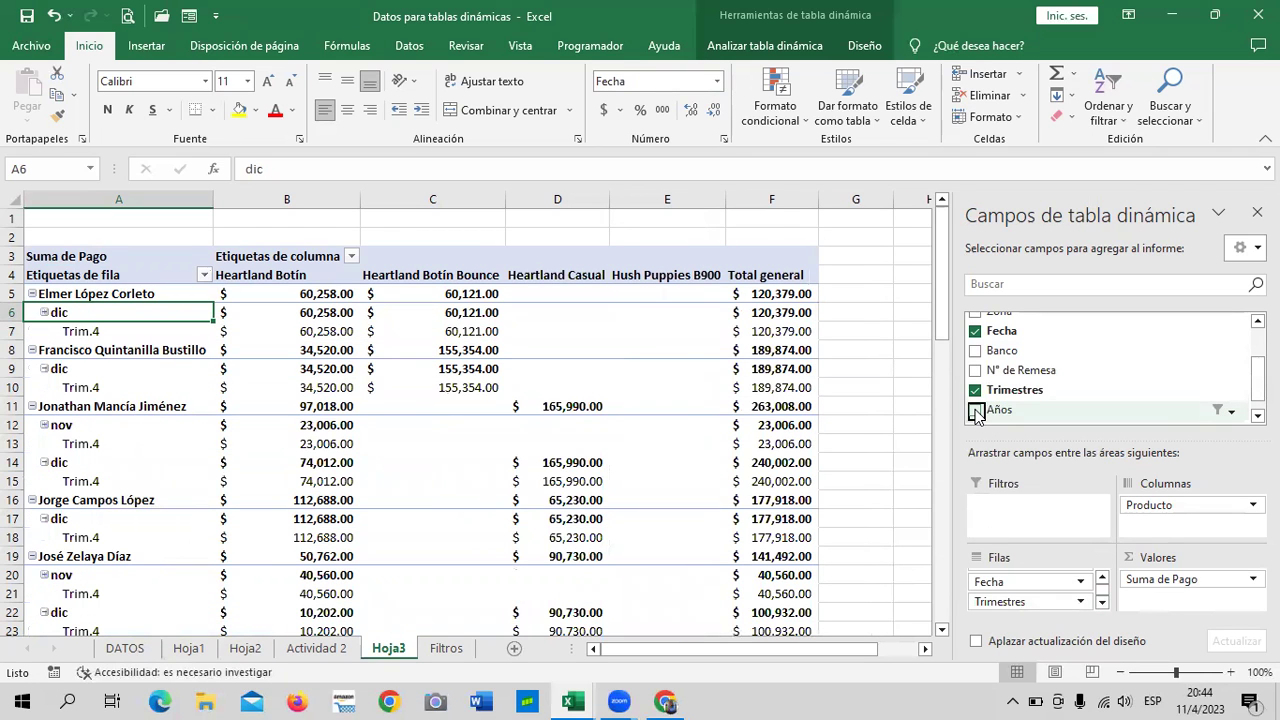
pyautogui.click(976, 411)
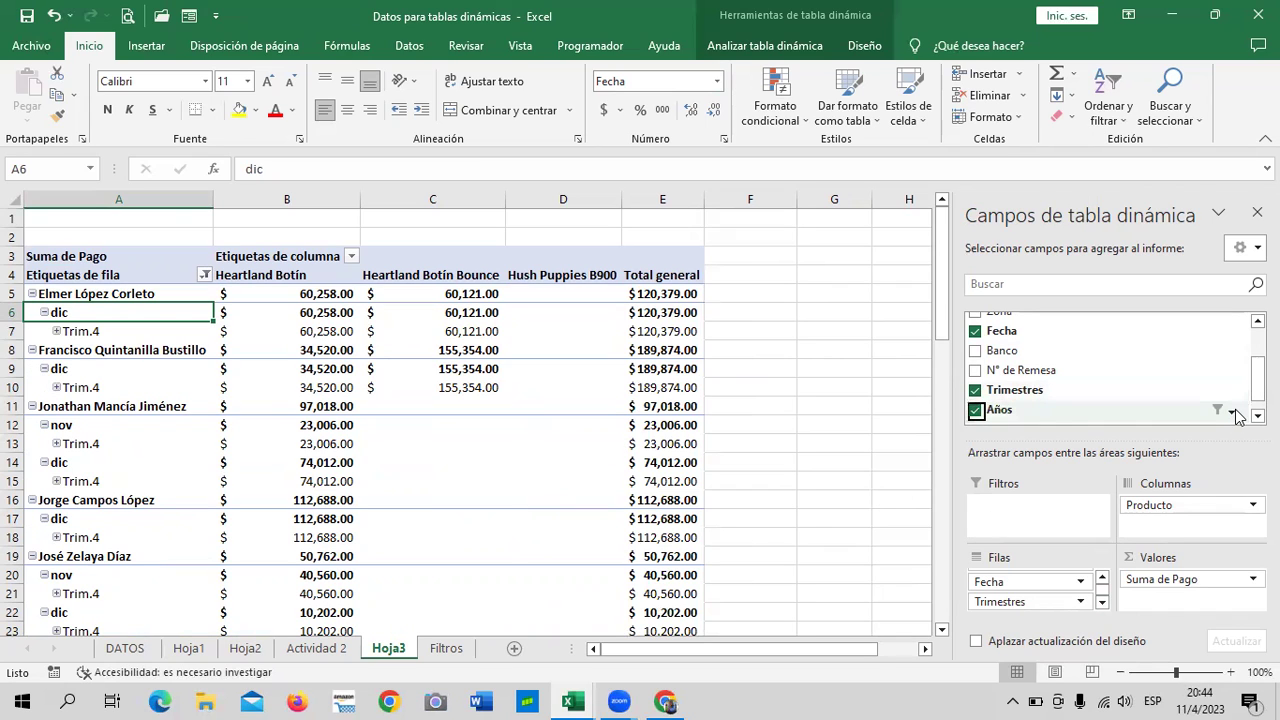
# Select all years in the Años filter and scroll through the $1,653,761.00 table.
pyautogui.click(1232, 414)
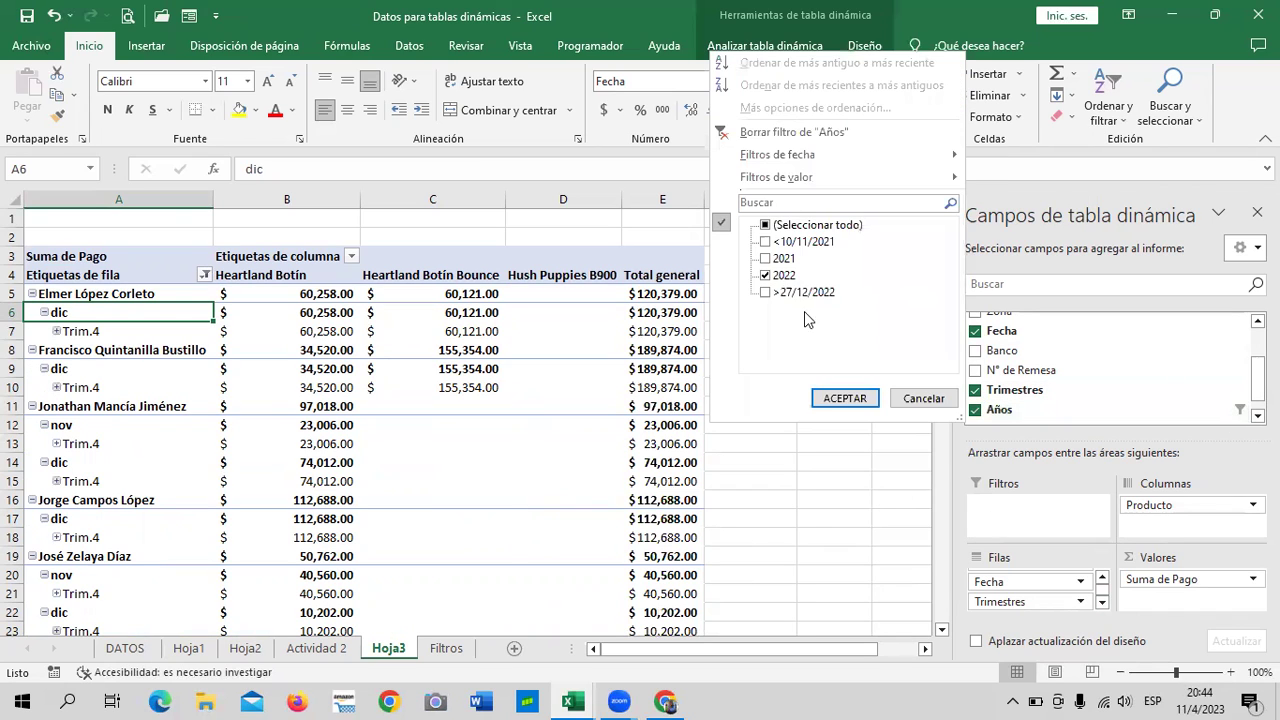
pyautogui.click(770, 228)
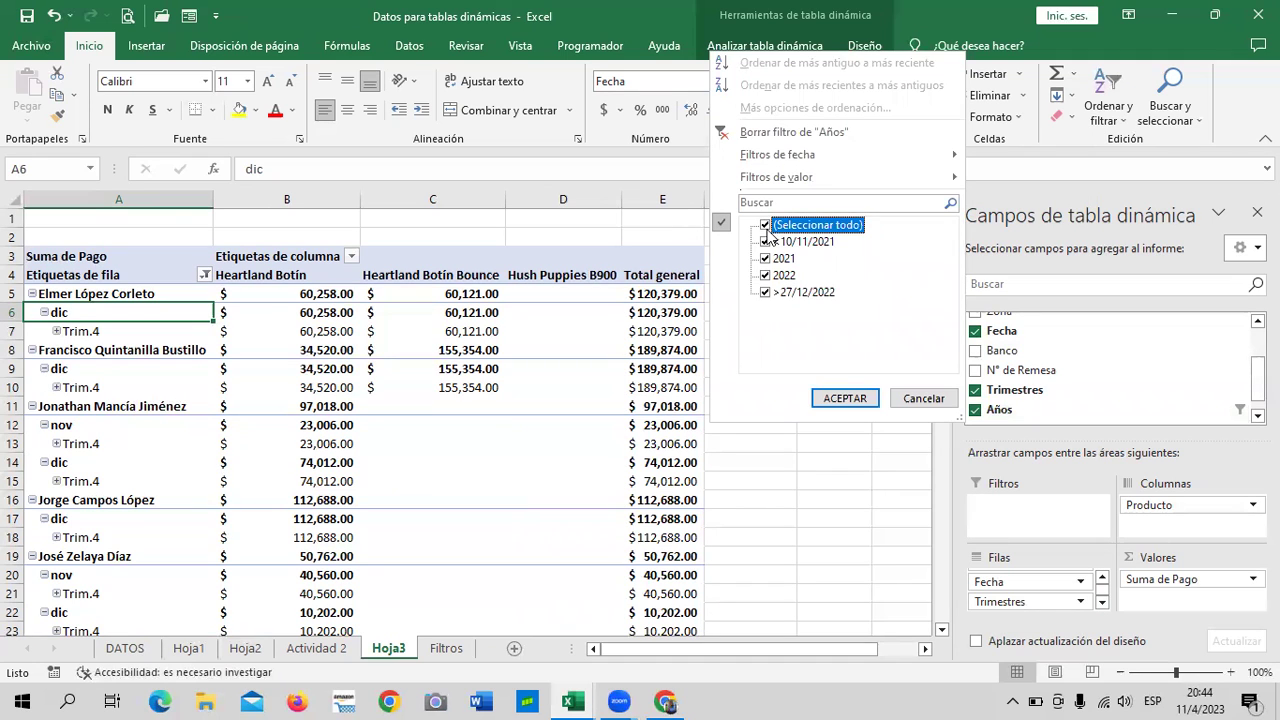
pyautogui.click(845, 398)
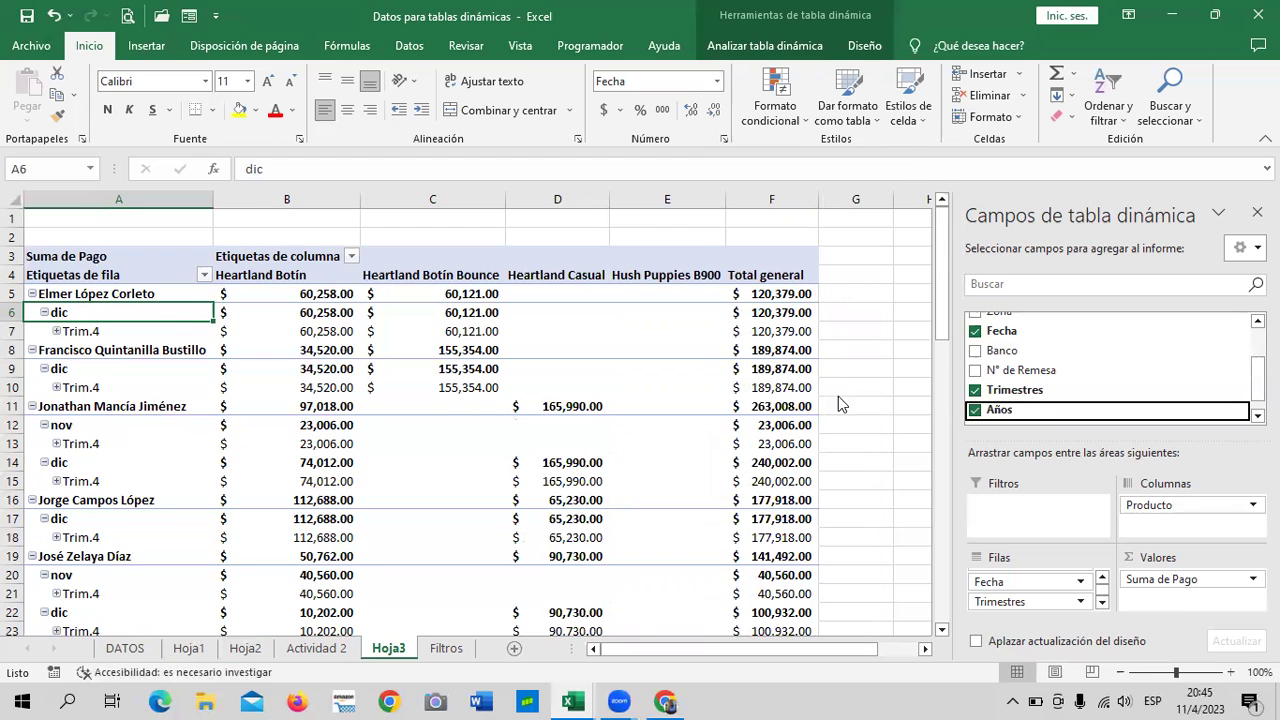
pyautogui.scroll(-1, 840, 403)
pyautogui.scroll(-1, 840, 403)
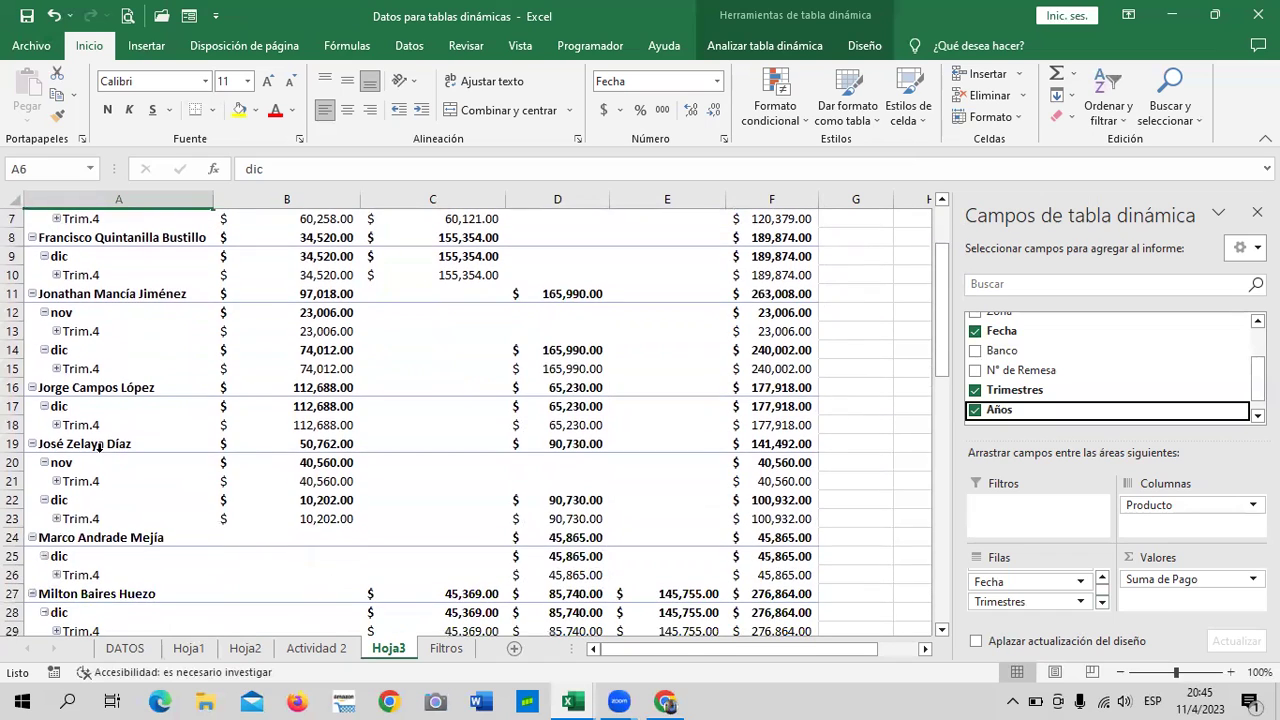
pyautogui.scroll(-2, 189, 488)
pyautogui.scroll(-3, 189, 488)
pyautogui.scroll(-3, 189, 490)
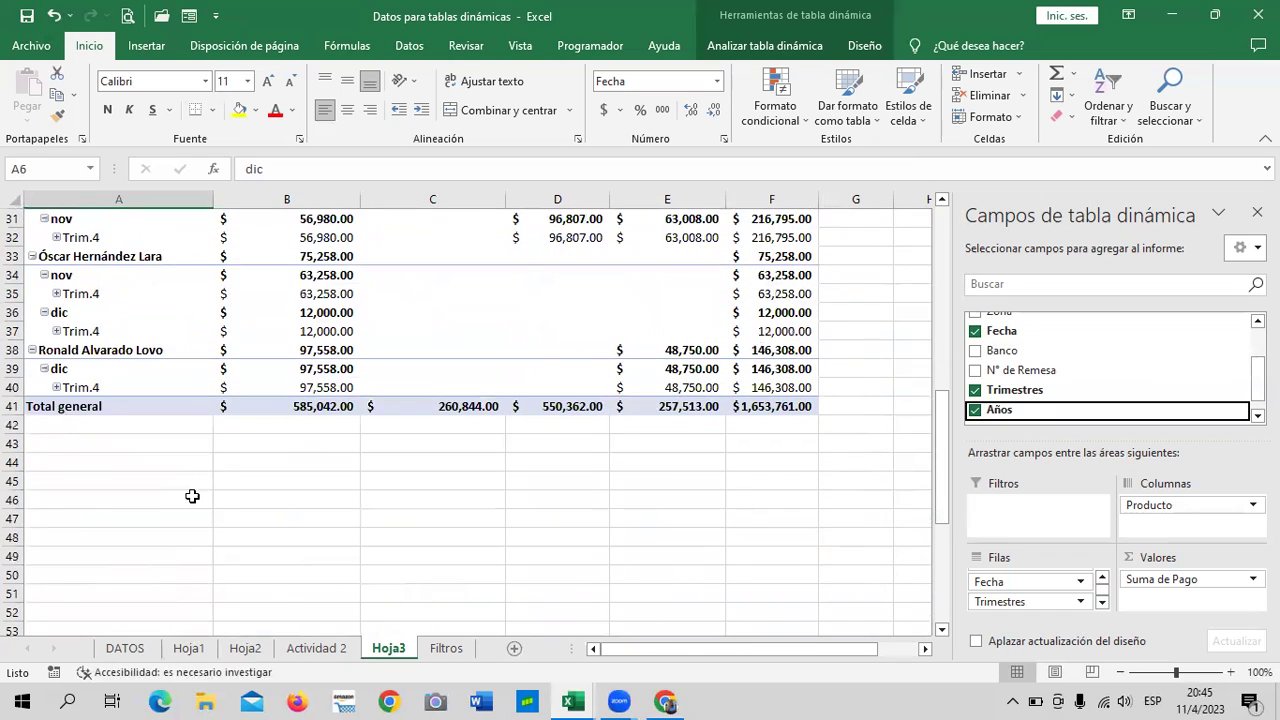
pyautogui.scroll(5, 195, 497)
pyautogui.scroll(1, 288, 498)
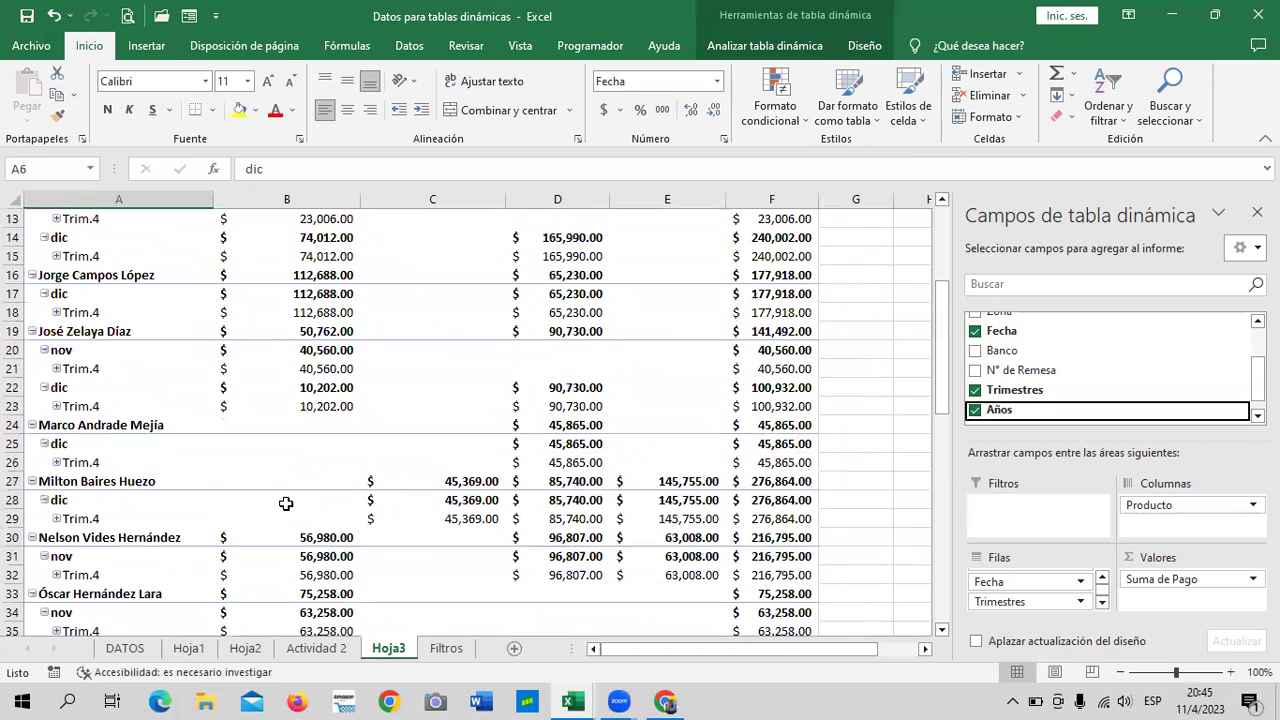
pyautogui.click(974, 333)
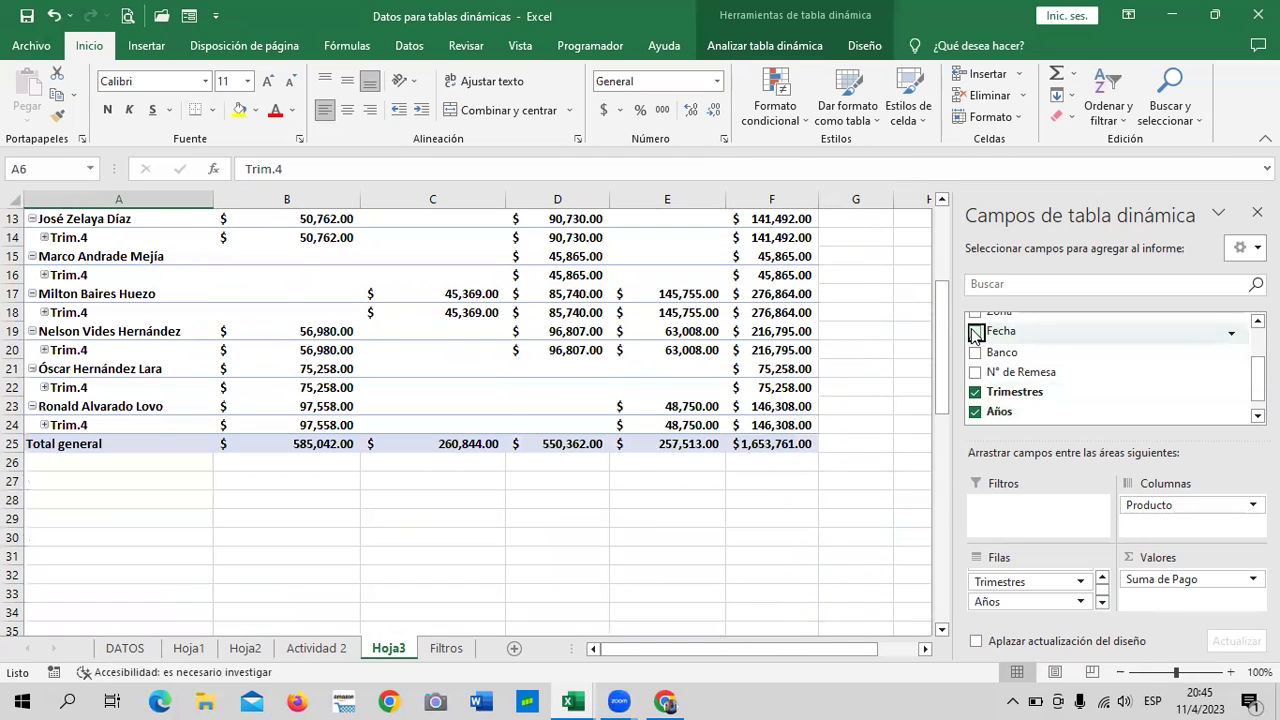
pyautogui.click(975, 391)
pyautogui.click(975, 411)
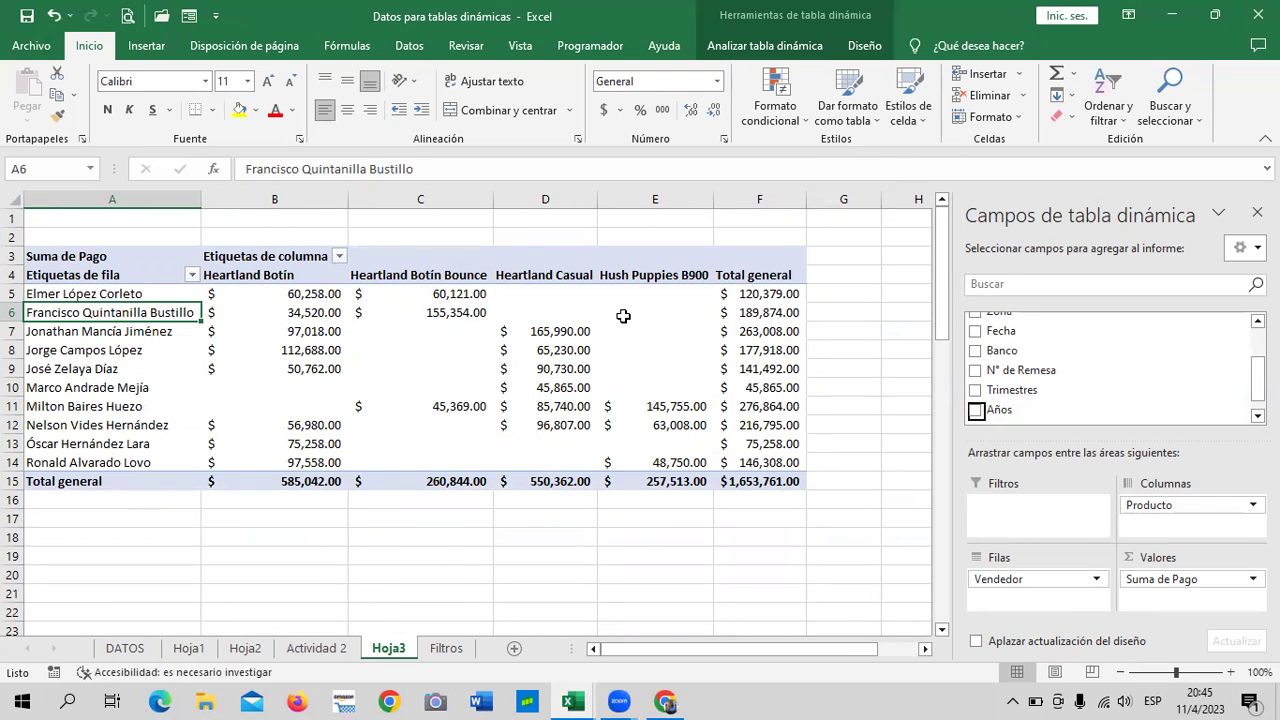
pyautogui.click(640, 312)
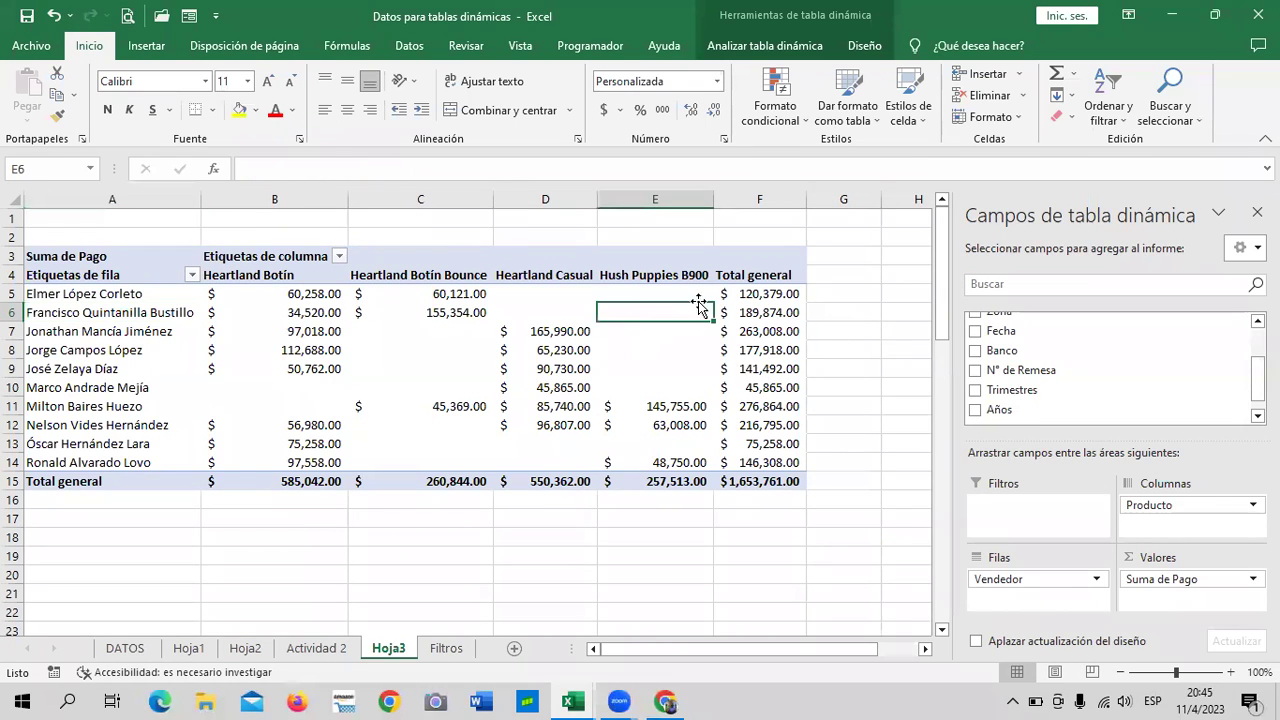
pyautogui.click(826, 275)
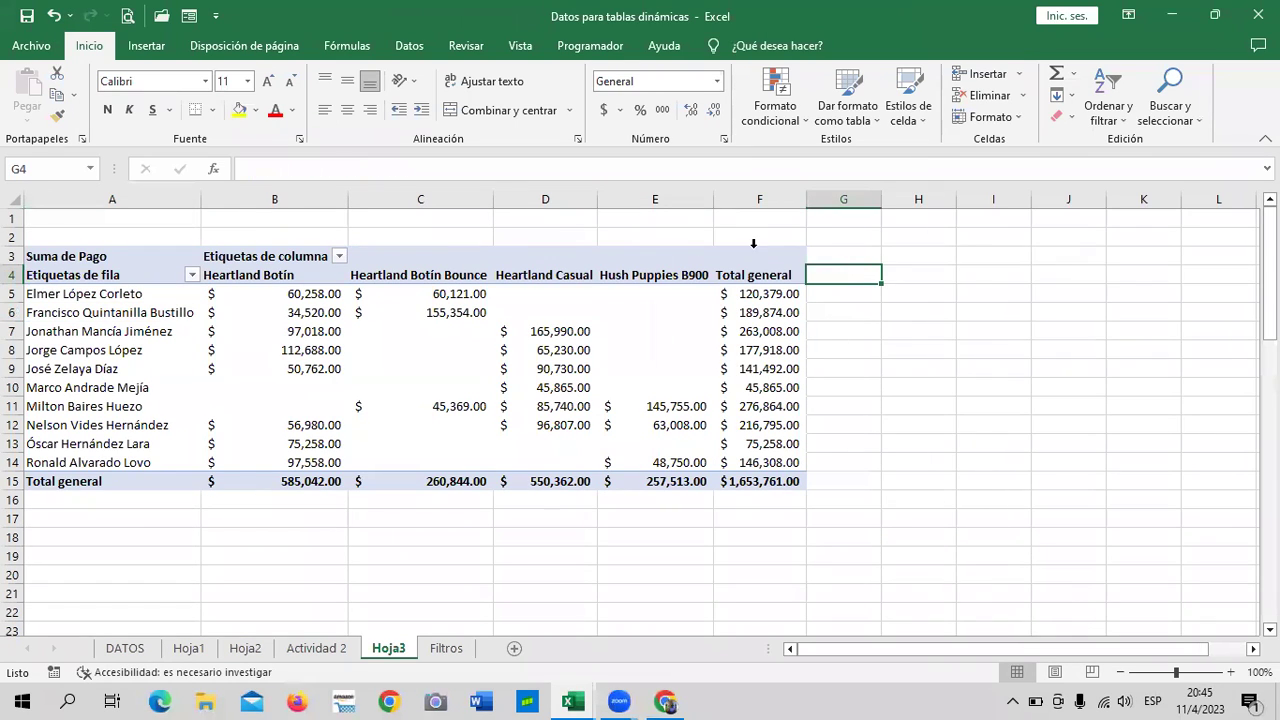
pyautogui.click(620, 258)
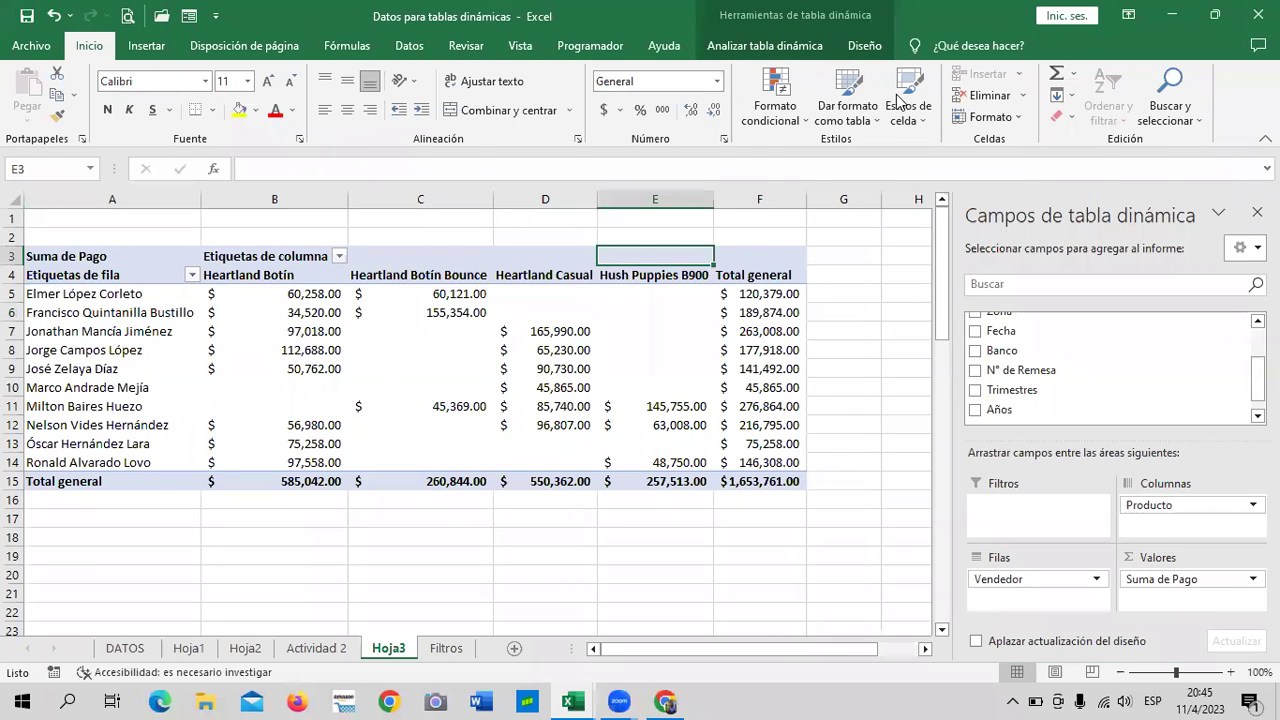
# Insert a Fecha timeline from PivotTable Analyze, with the Fields pane closed.
pyautogui.click(775, 46)
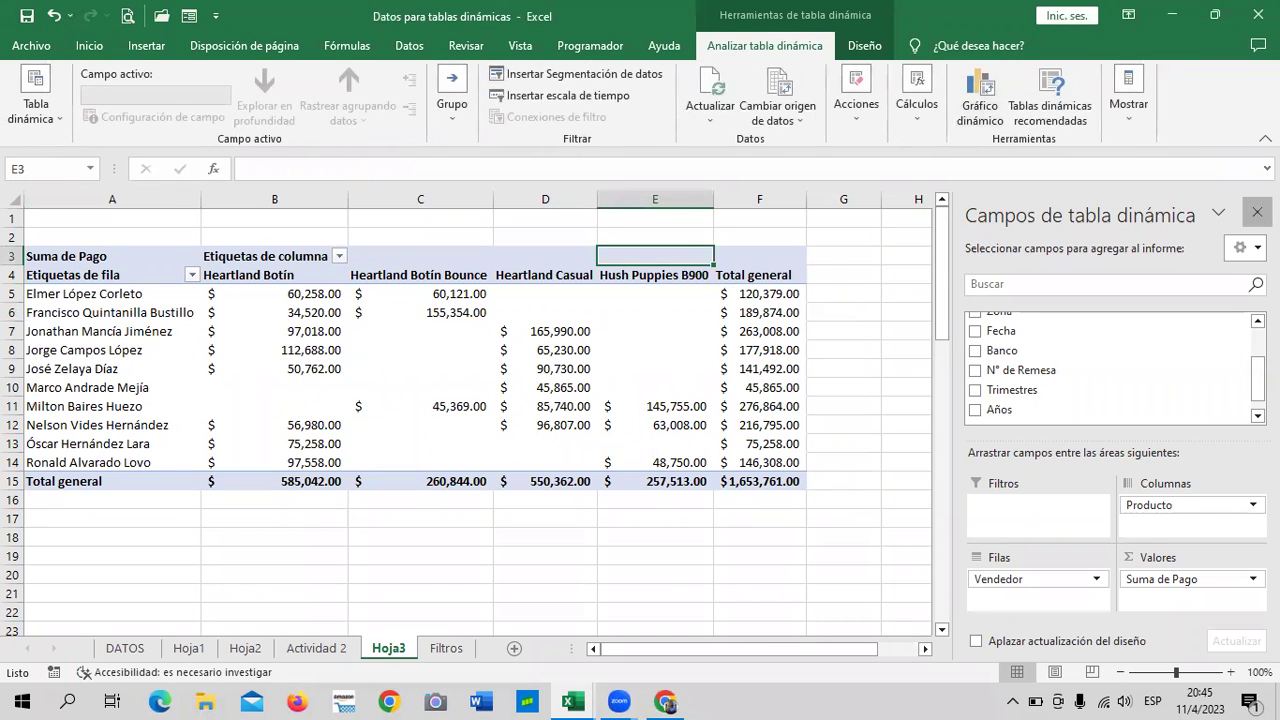
pyautogui.click(1257, 212)
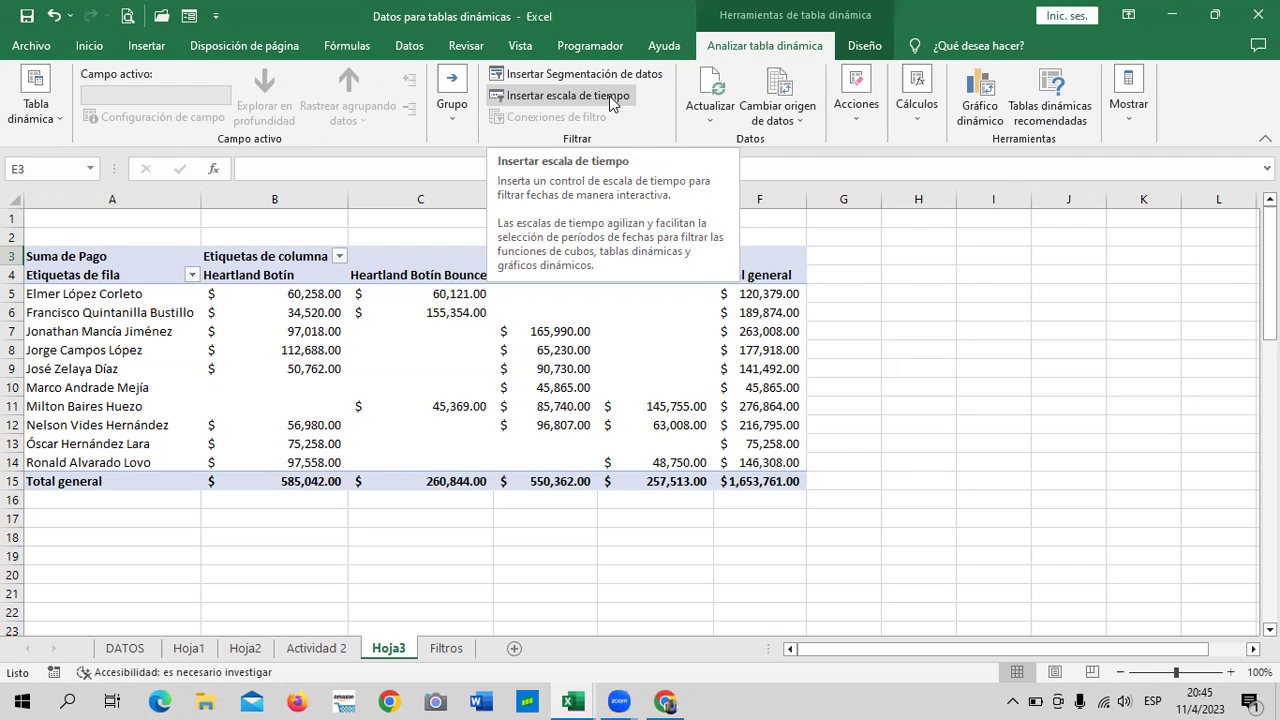
pyautogui.click(548, 97)
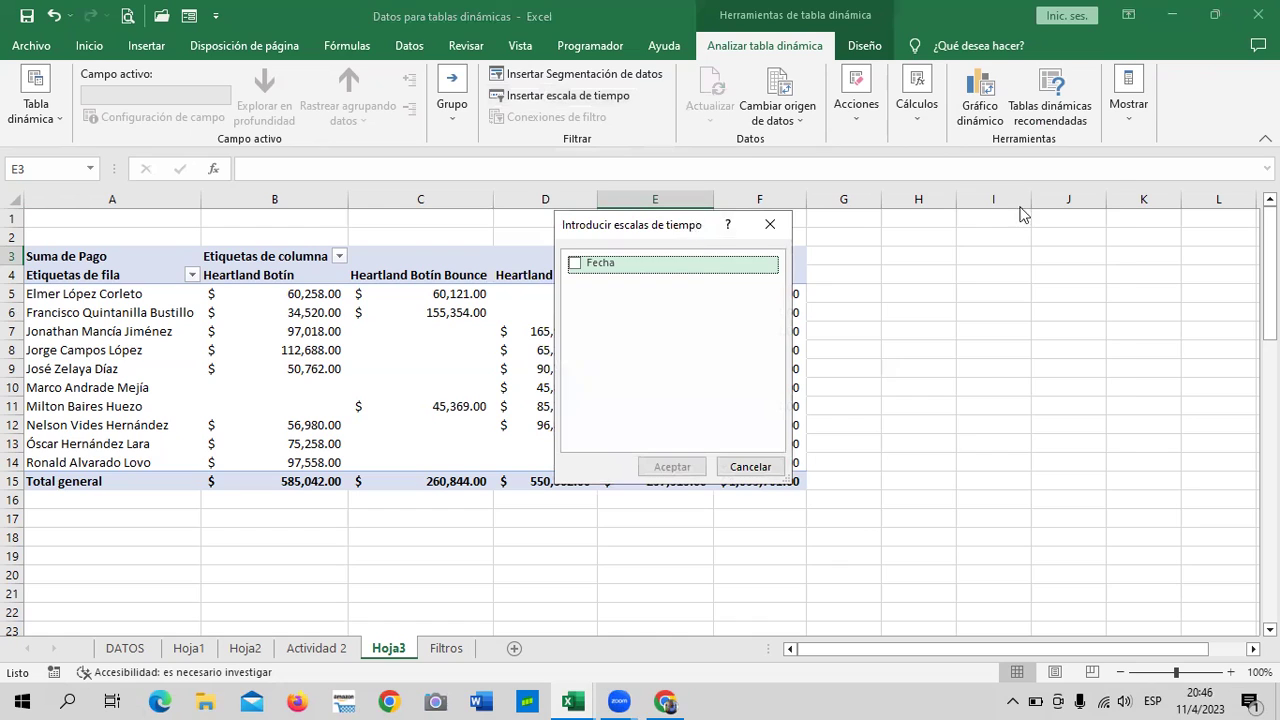
pyautogui.moveTo(697, 232); pyautogui.dragTo(1022, 214)
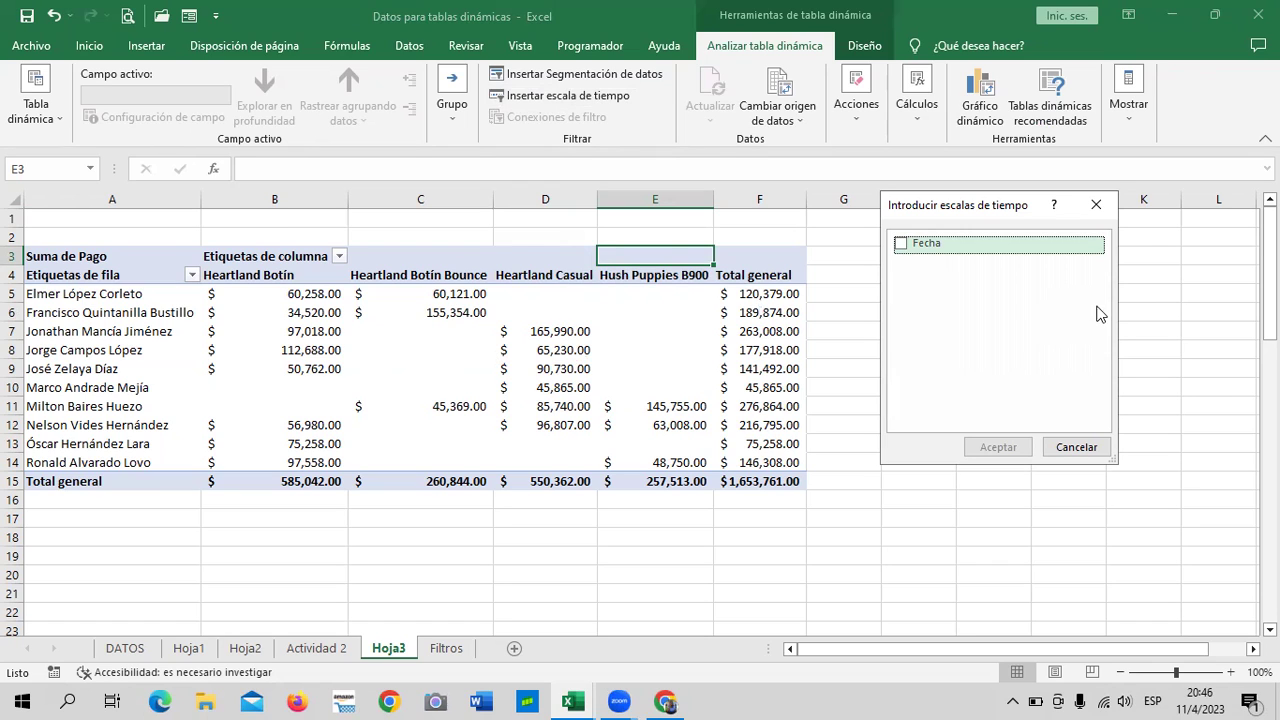
pyautogui.click(902, 243)
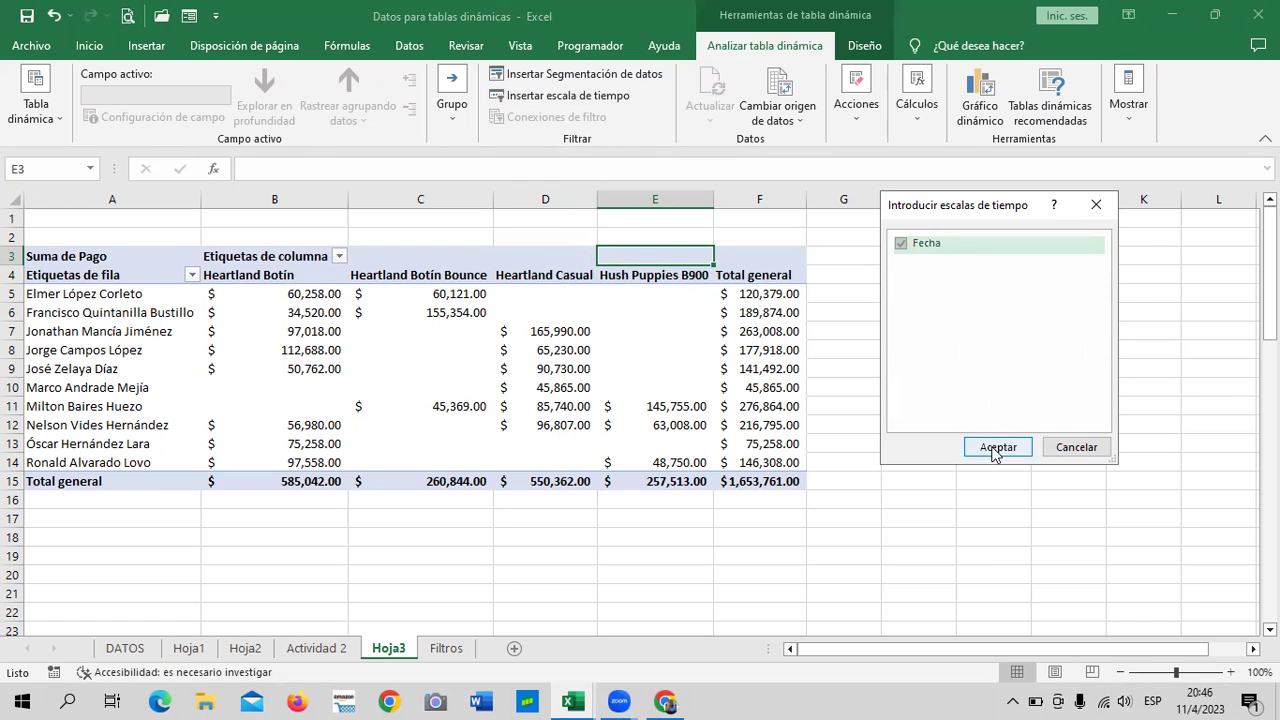
pyautogui.click(995, 451)
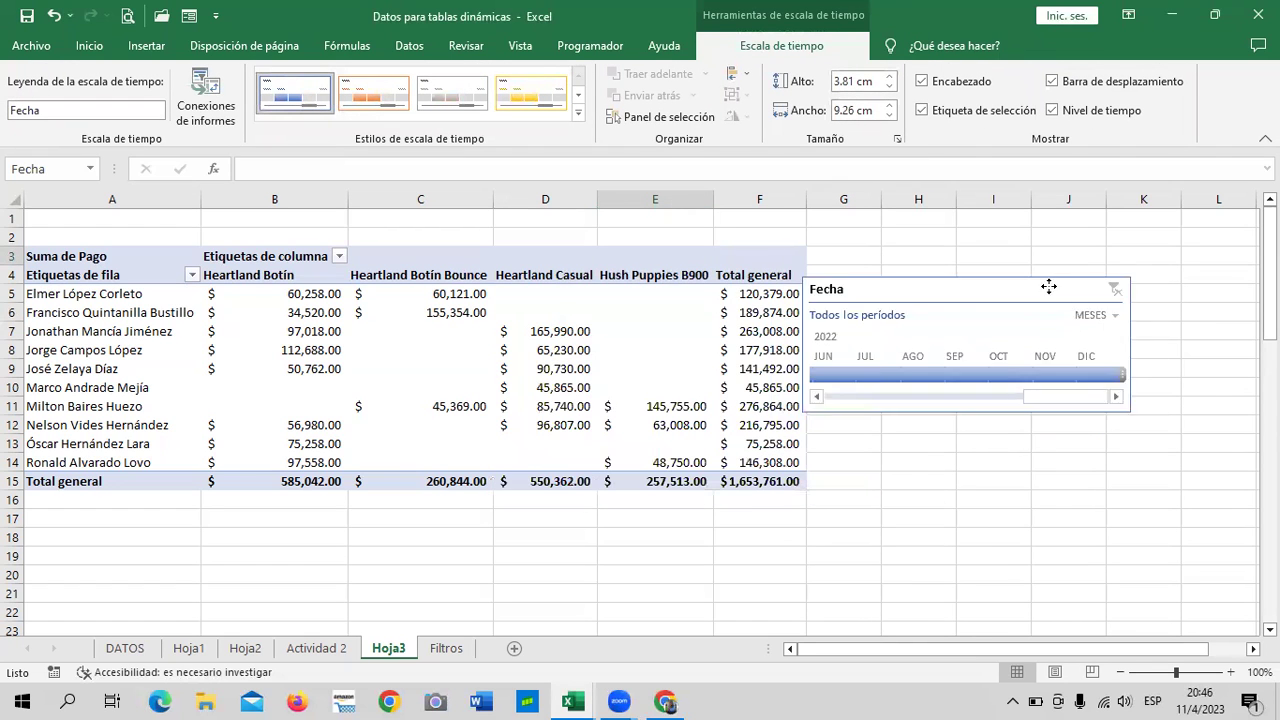
# Place the timeline beside the table over columns G–K and give it the orange style.
pyautogui.moveTo(720, 380); pyautogui.dragTo(1048, 267)
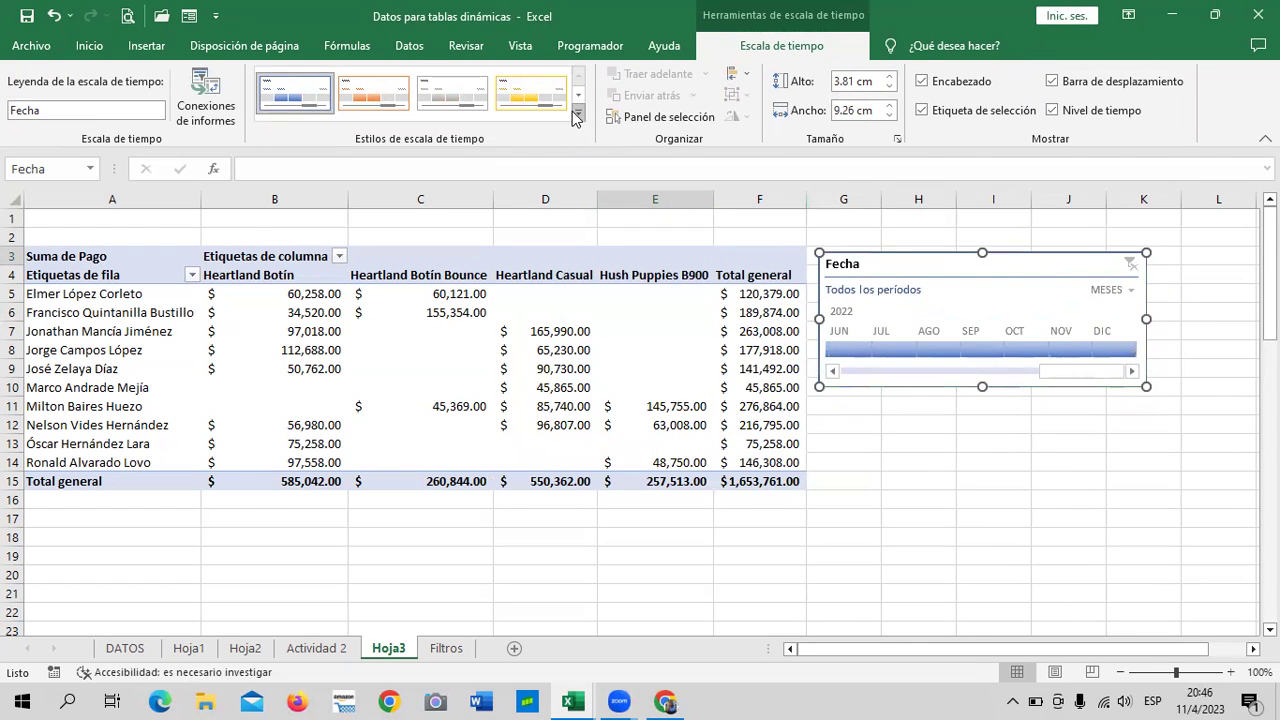
pyautogui.click(577, 113)
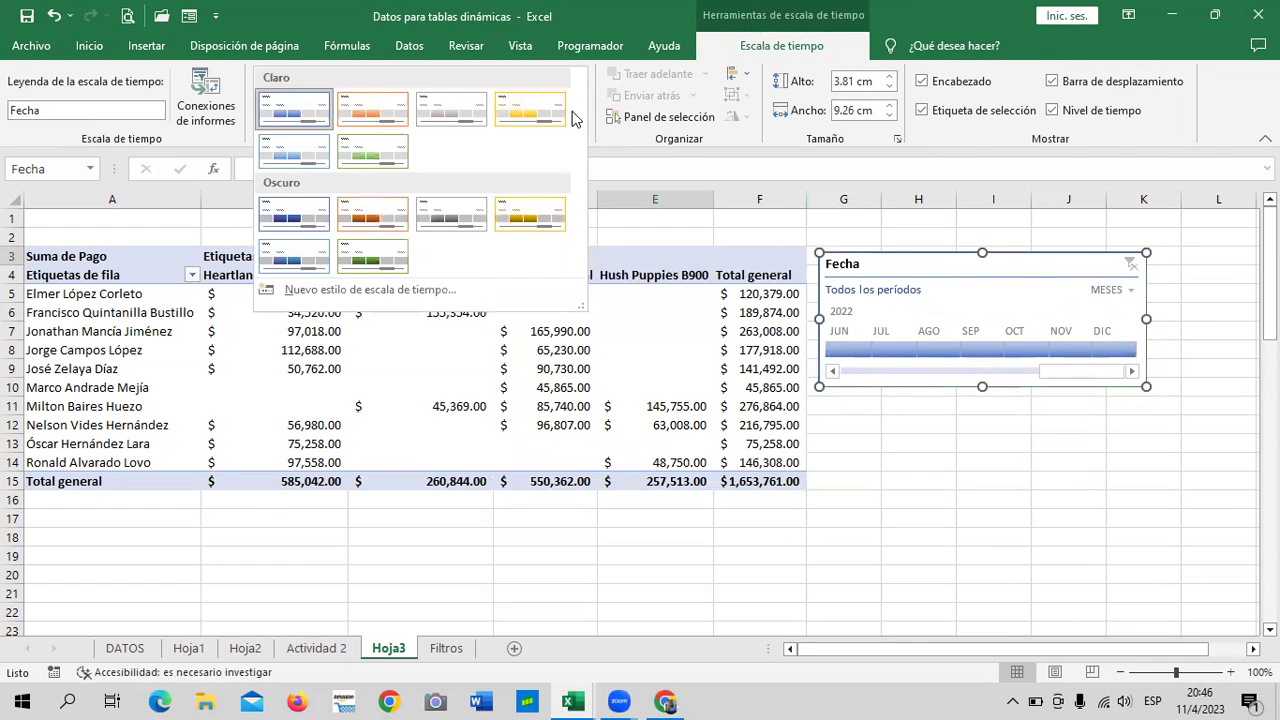
pyautogui.click(384, 150)
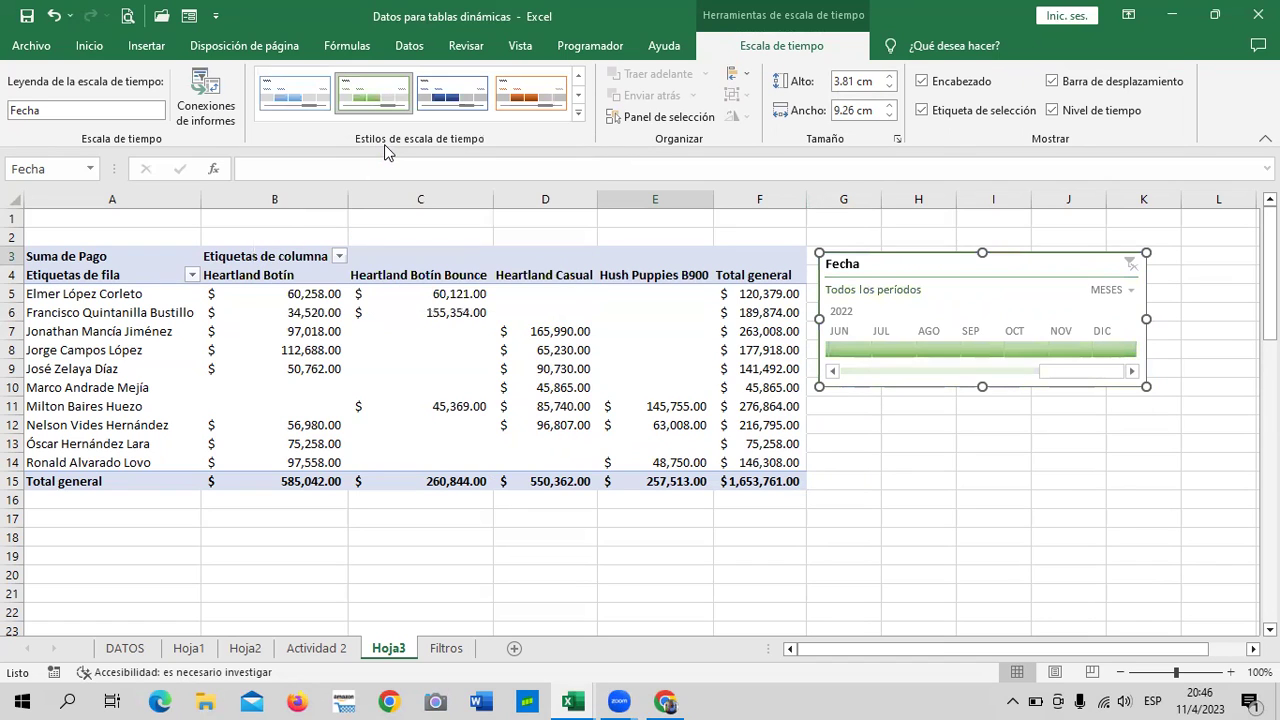
pyautogui.click(541, 88)
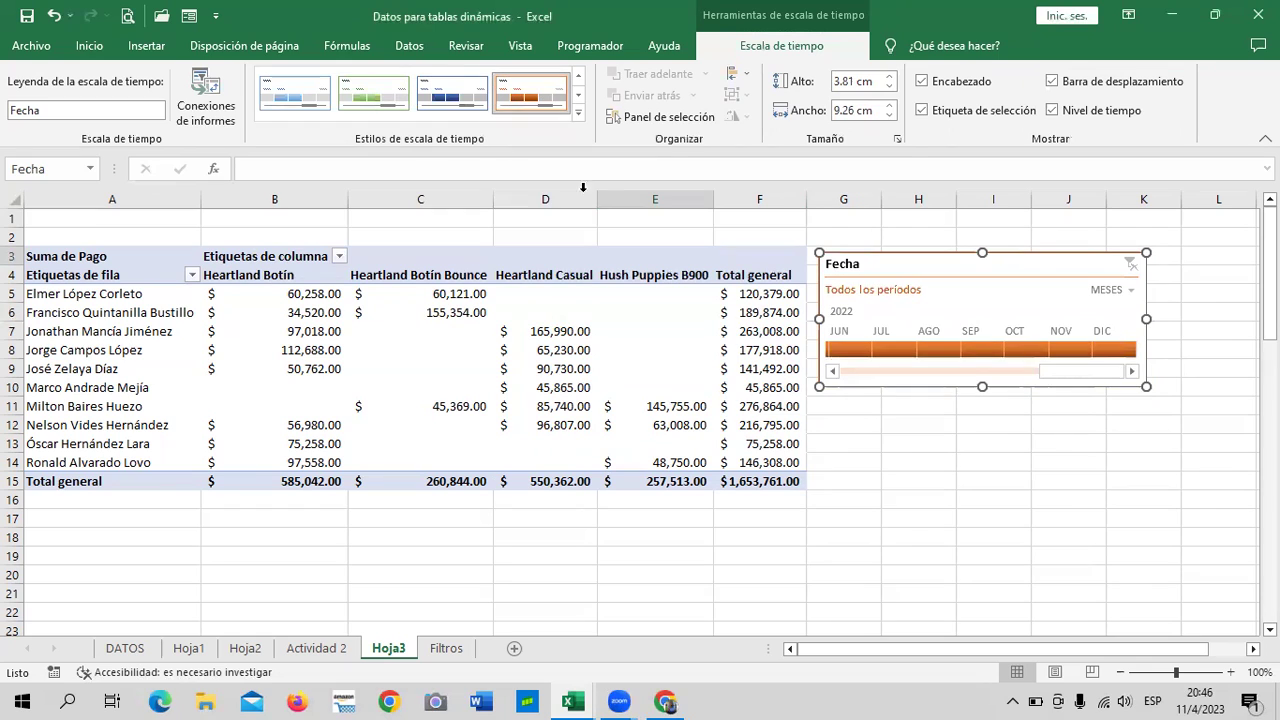
pyautogui.moveTo(1020, 262); pyautogui.dragTo(1037, 237)
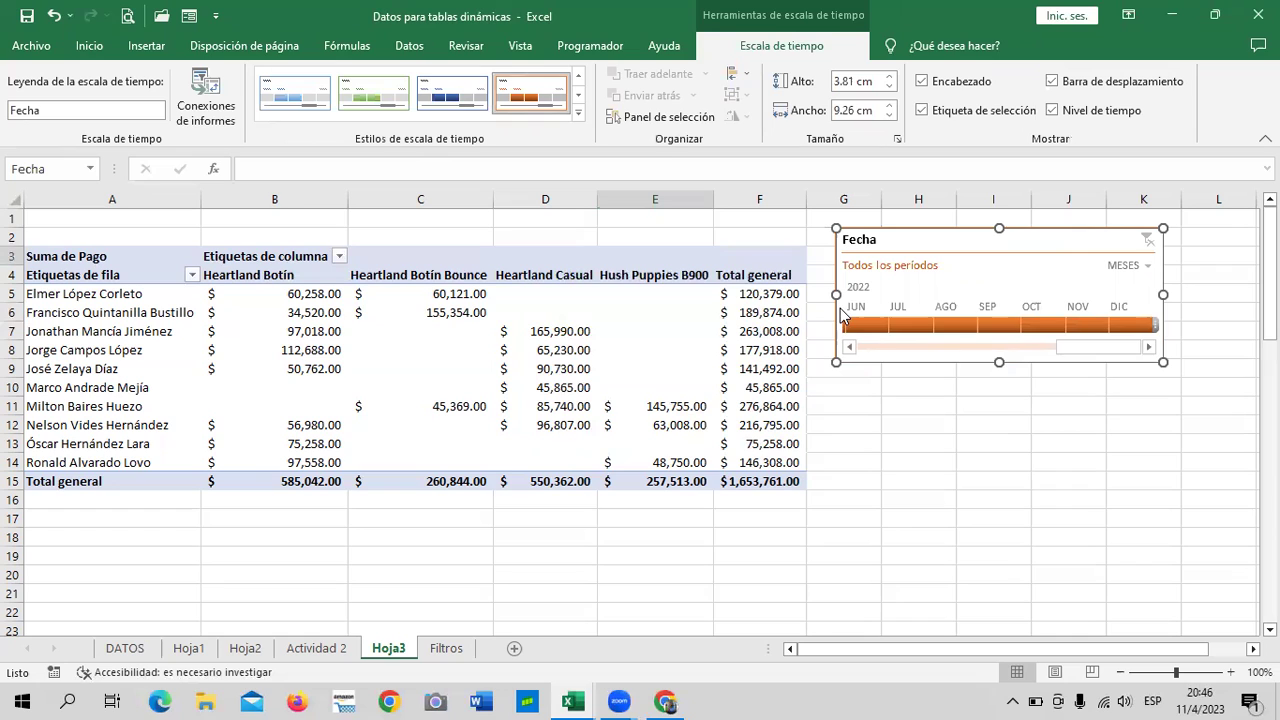
# Filter the pivot to December 2021 on the timeline, then clear the filter.
pyautogui.moveTo(1094, 354); pyautogui.dragTo(862, 350)
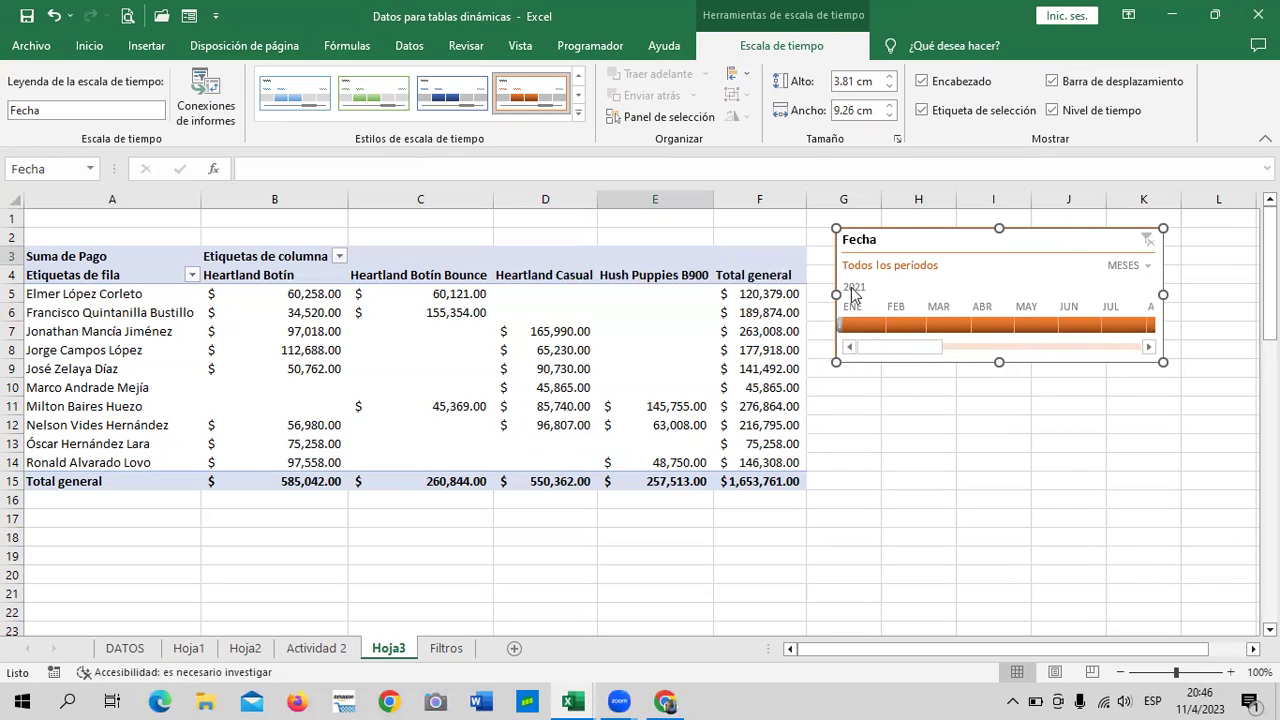
pyautogui.moveTo(900, 349)
pyautogui.mouseDown()
pyautogui.moveTo(949, 357)
pyautogui.moveTo(858, 346)
pyautogui.moveTo(963, 346)
pyautogui.mouseUp()
pyautogui.click(986, 318)
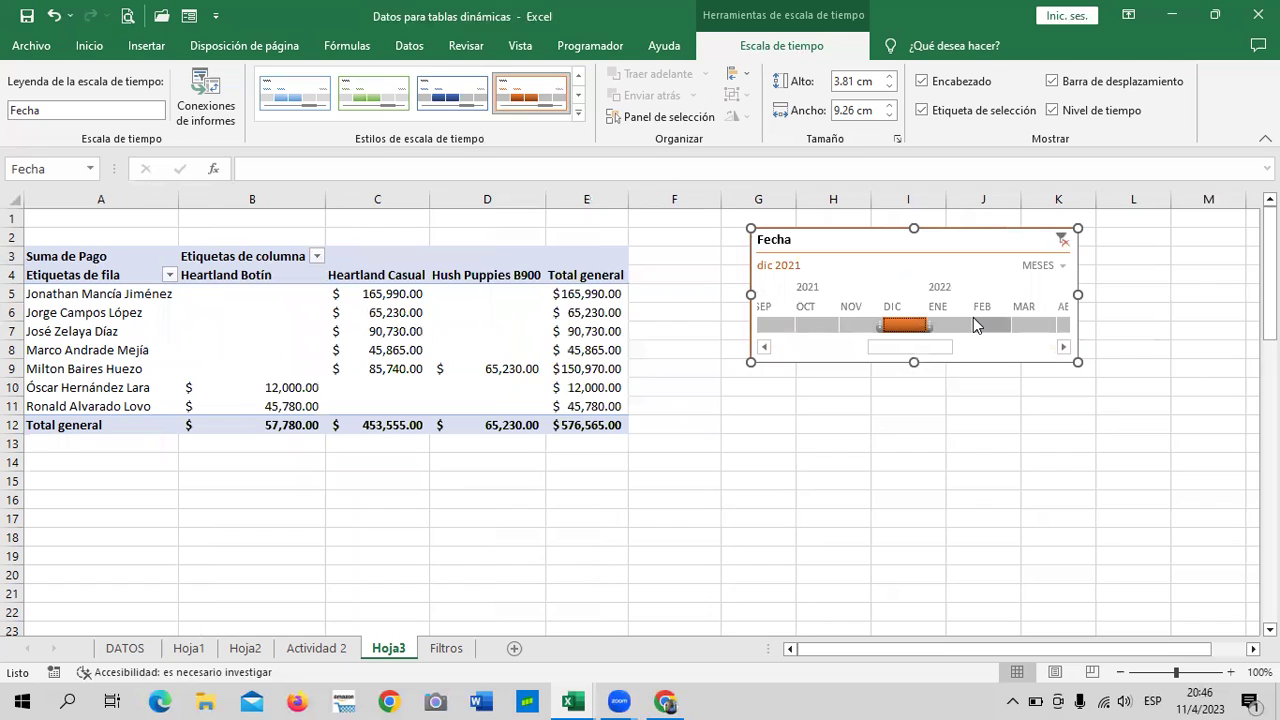
pyautogui.click(1062, 240)
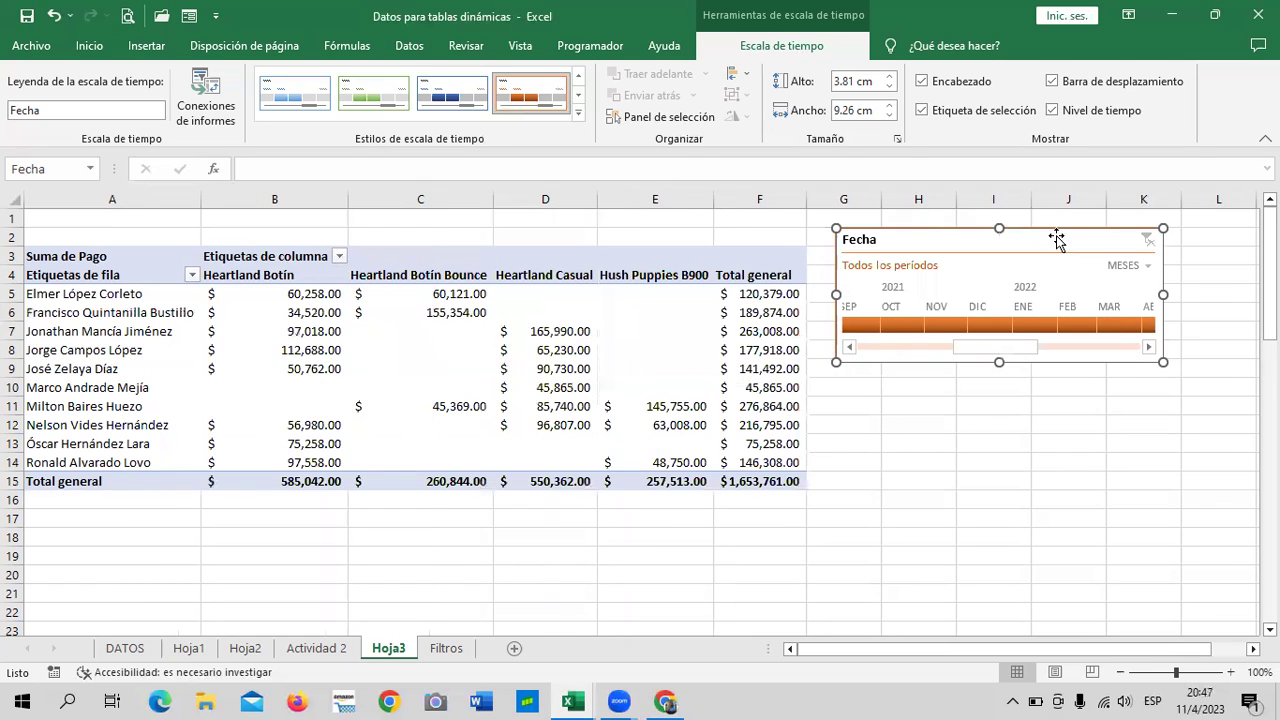
pyautogui.moveTo(1040, 240); pyautogui.dragTo(1049, 240)
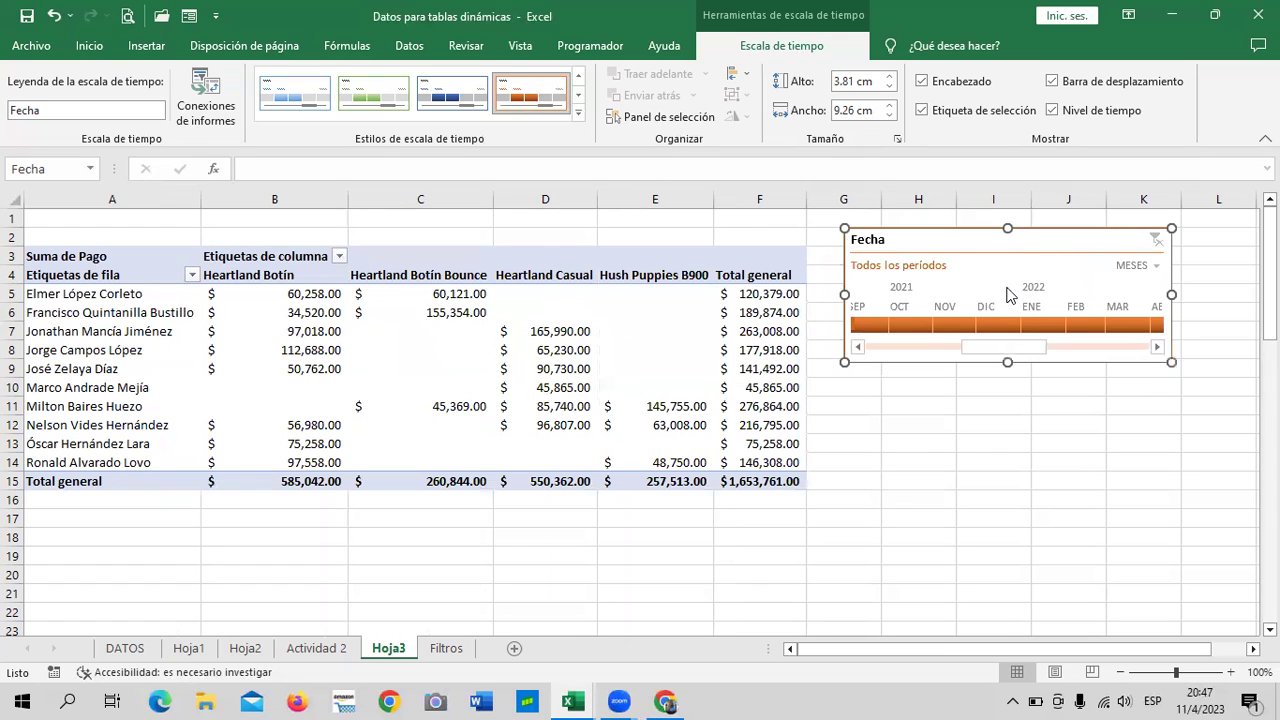
# Step the timeline through March, June and November 2021, ending on December 2021.
pyautogui.click(885, 347)
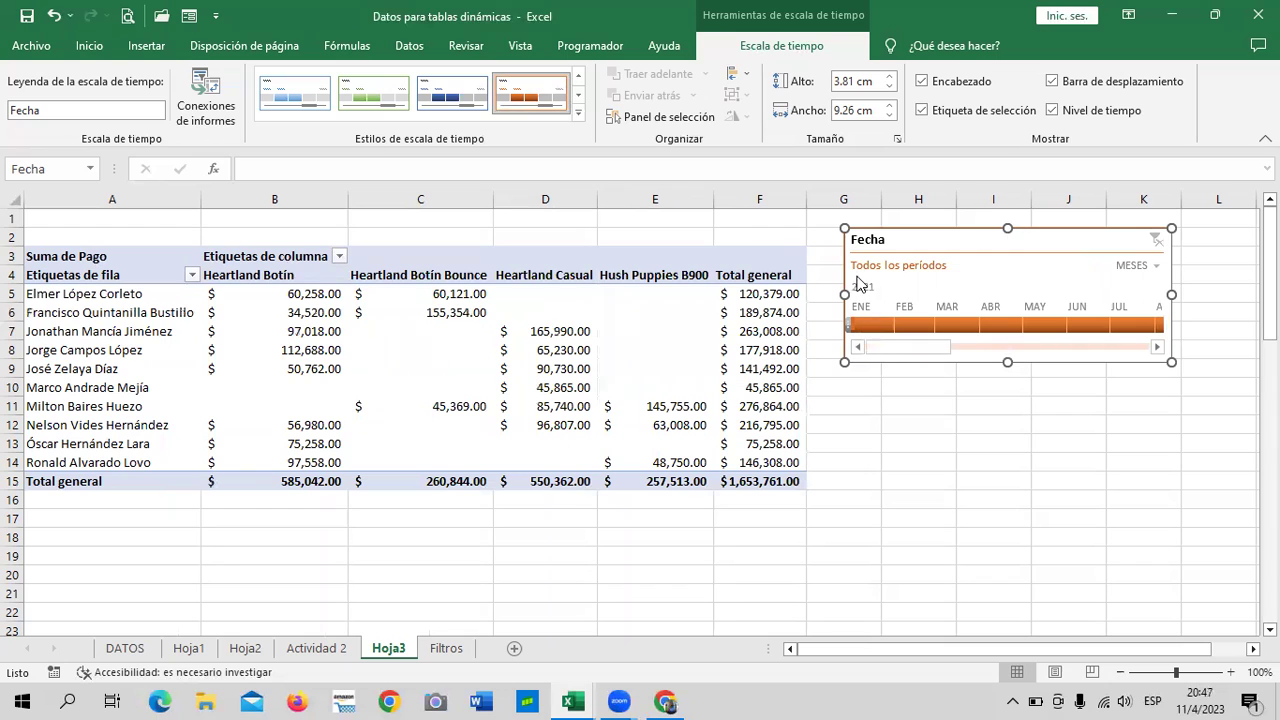
pyautogui.click(950, 325)
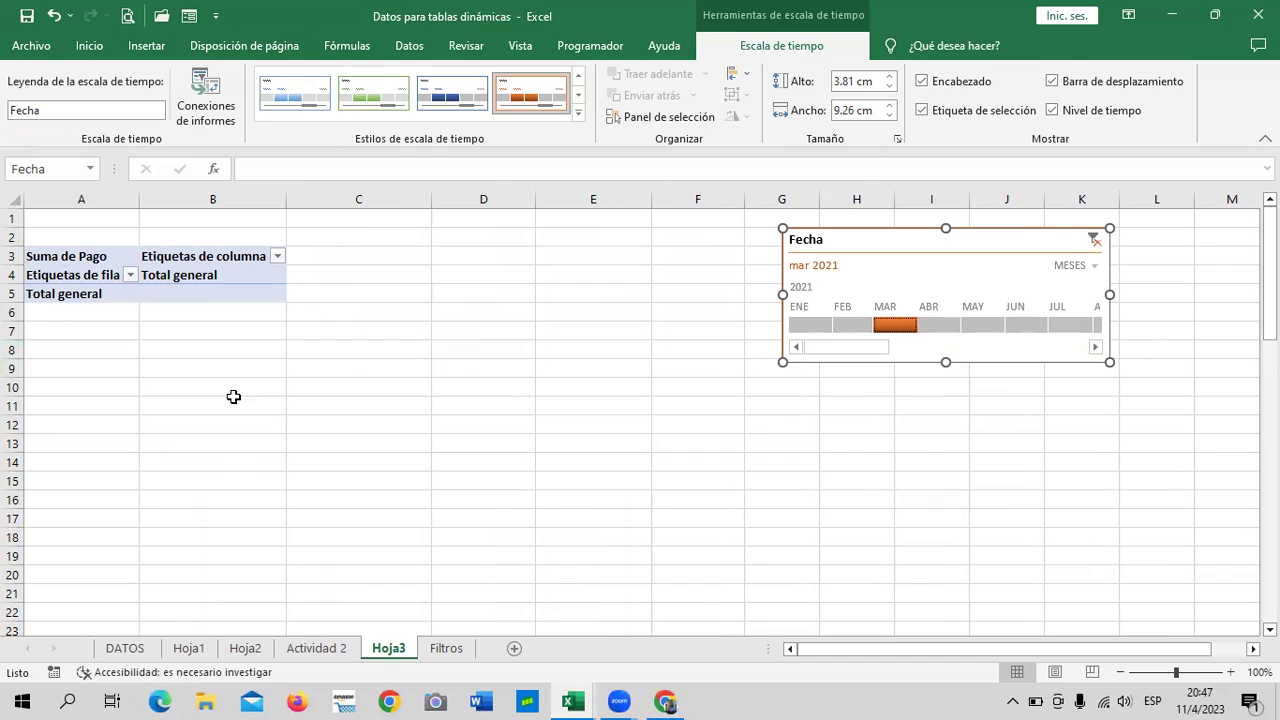
pyautogui.click(1021, 327)
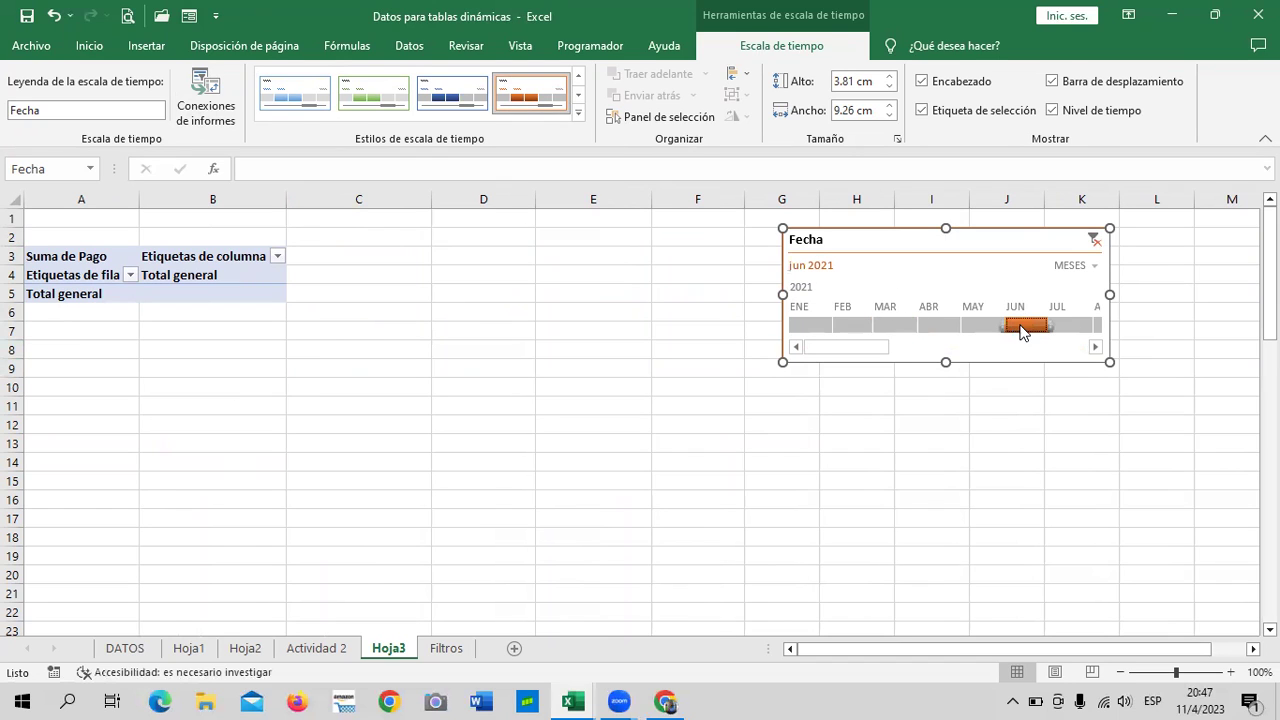
pyautogui.click(1095, 347)
pyautogui.click(1095, 347)
pyautogui.click(1095, 347)
pyautogui.click(1095, 347)
pyautogui.click(946, 326)
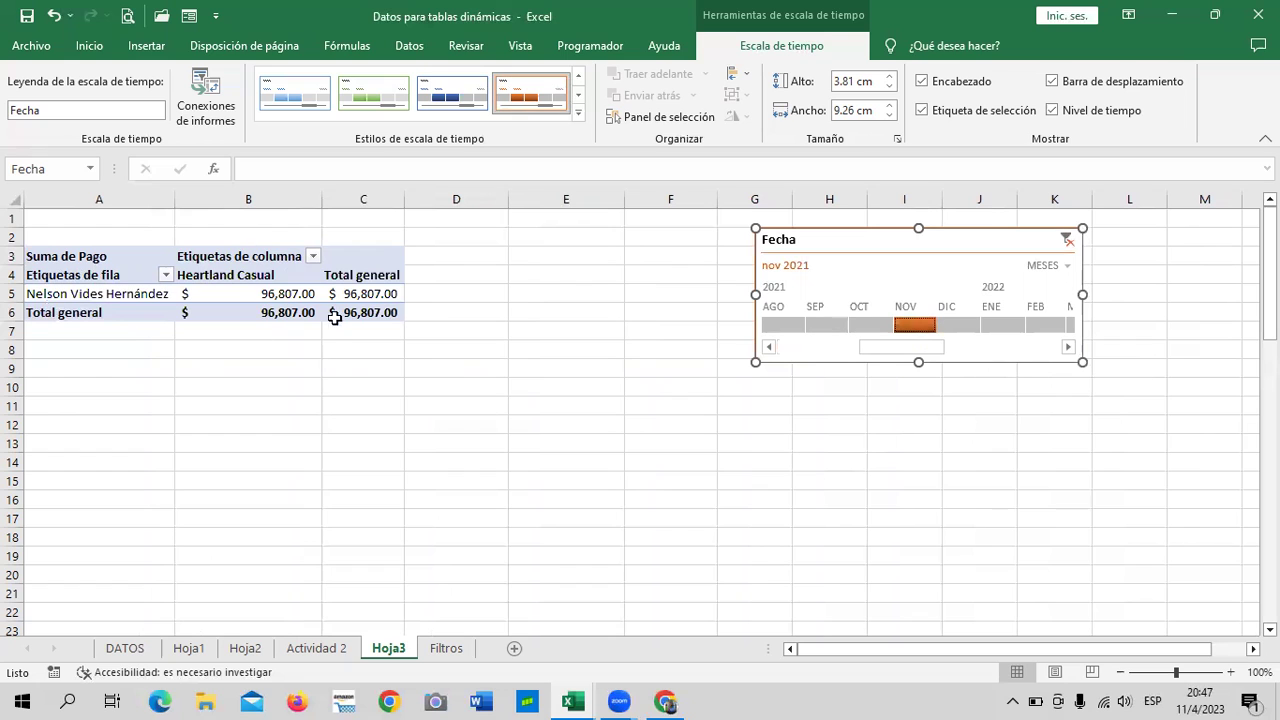
pyautogui.click(960, 328)
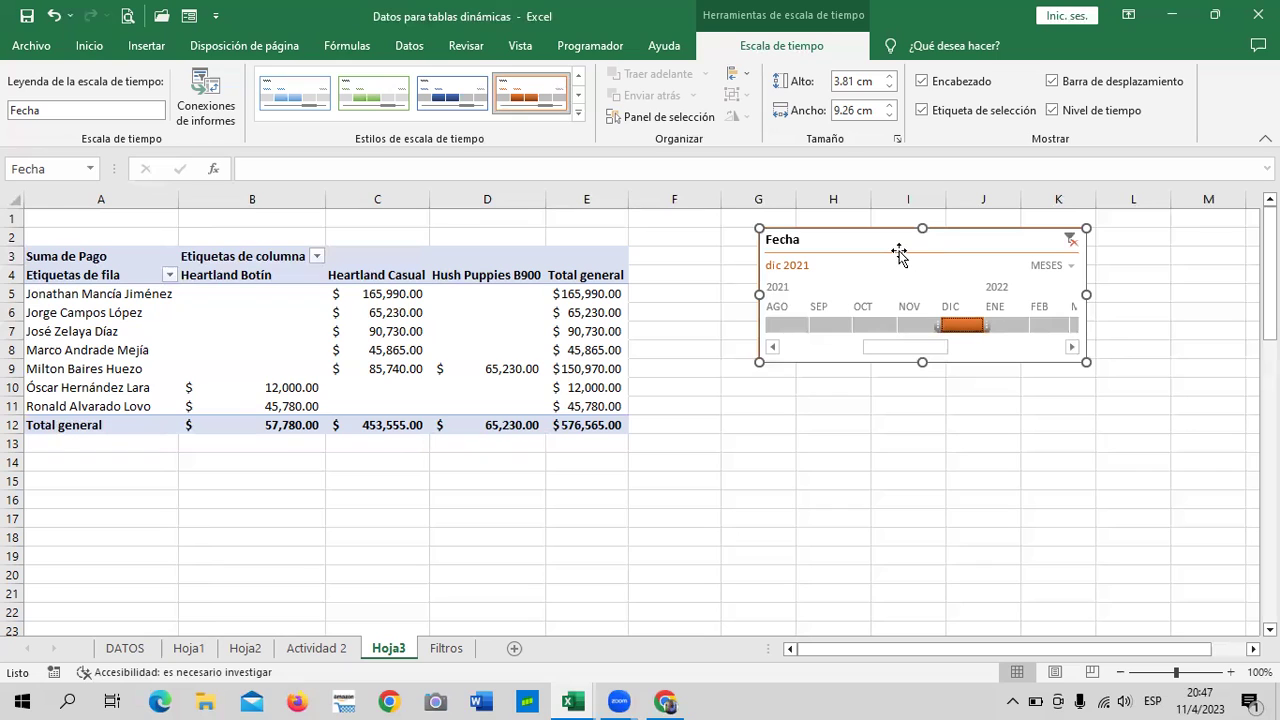
# Filter the timeline to December, November, then October 2022 and scroll to earlier 2022 months.
pyautogui.scroll(-3, 924, 347)
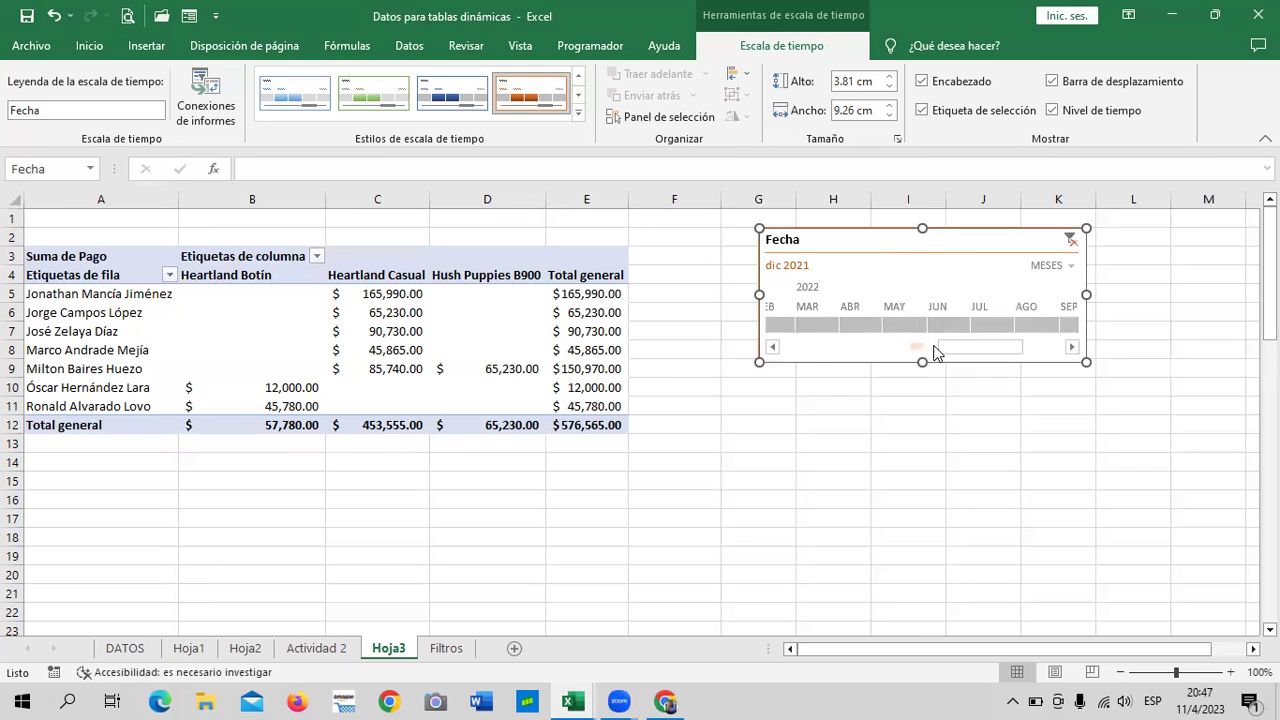
pyautogui.moveTo(931, 349); pyautogui.dragTo(1003, 318)
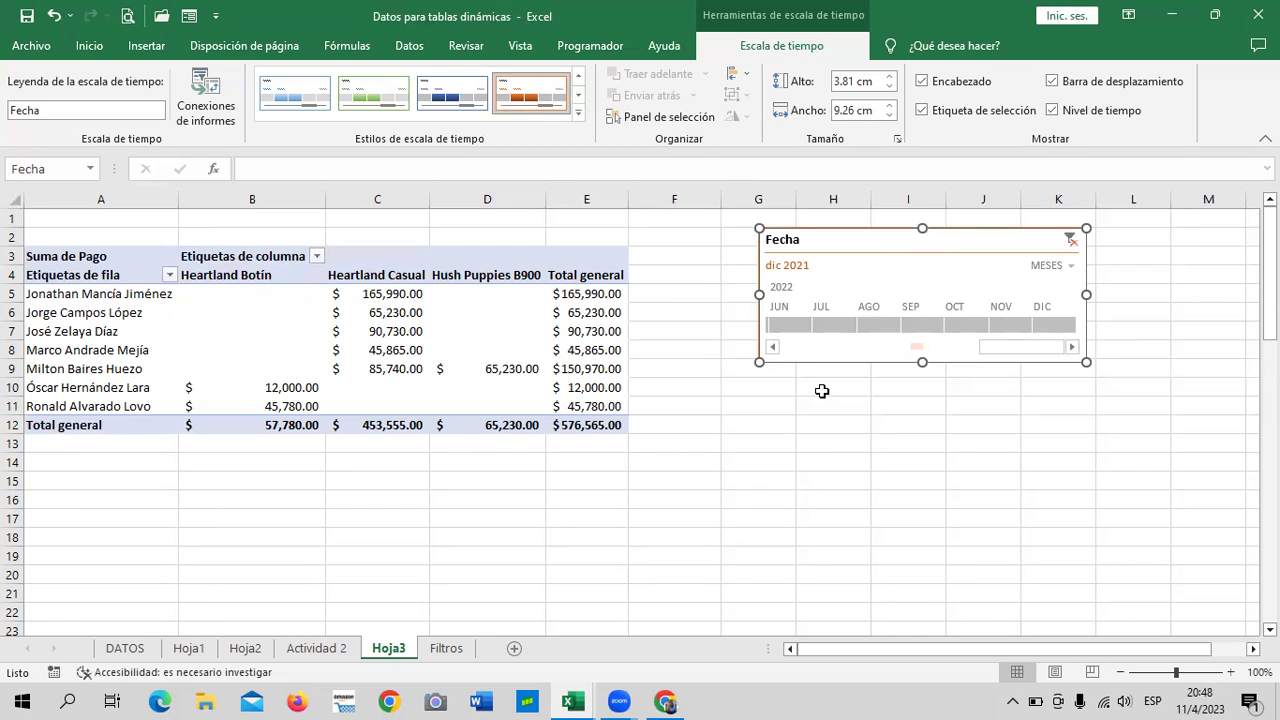
pyautogui.click(1050, 324)
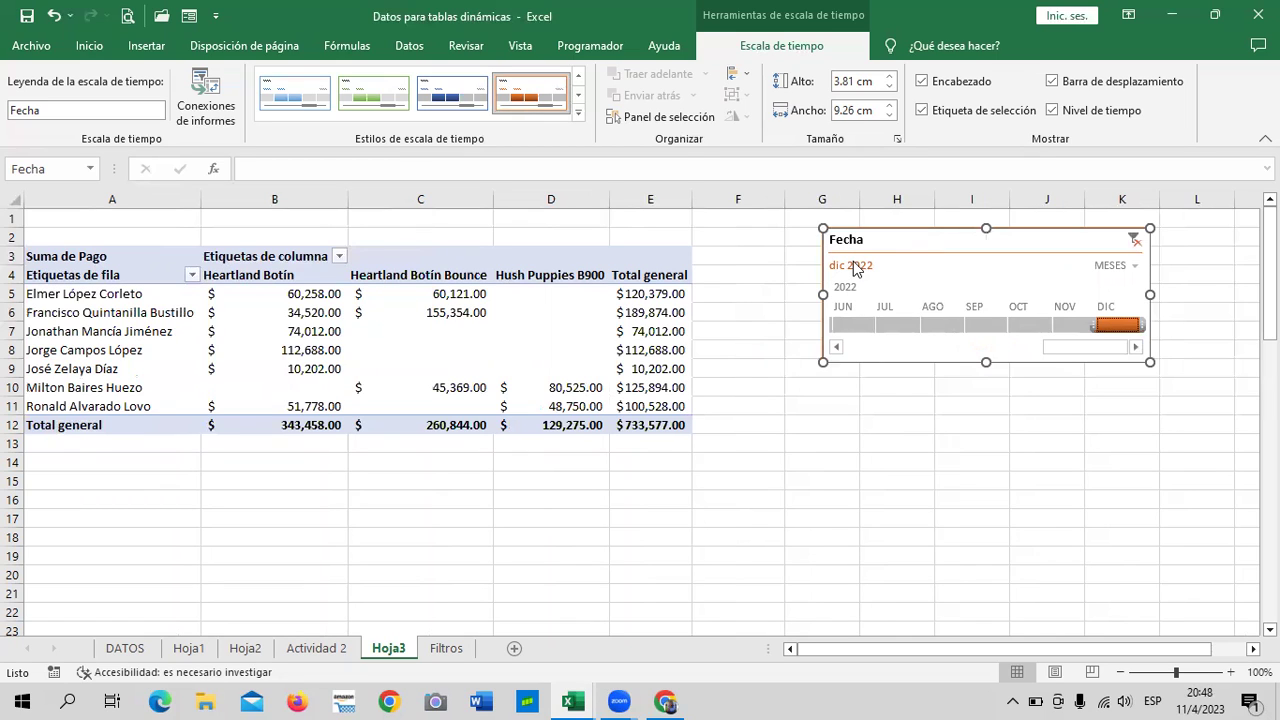
pyautogui.click(1060, 328)
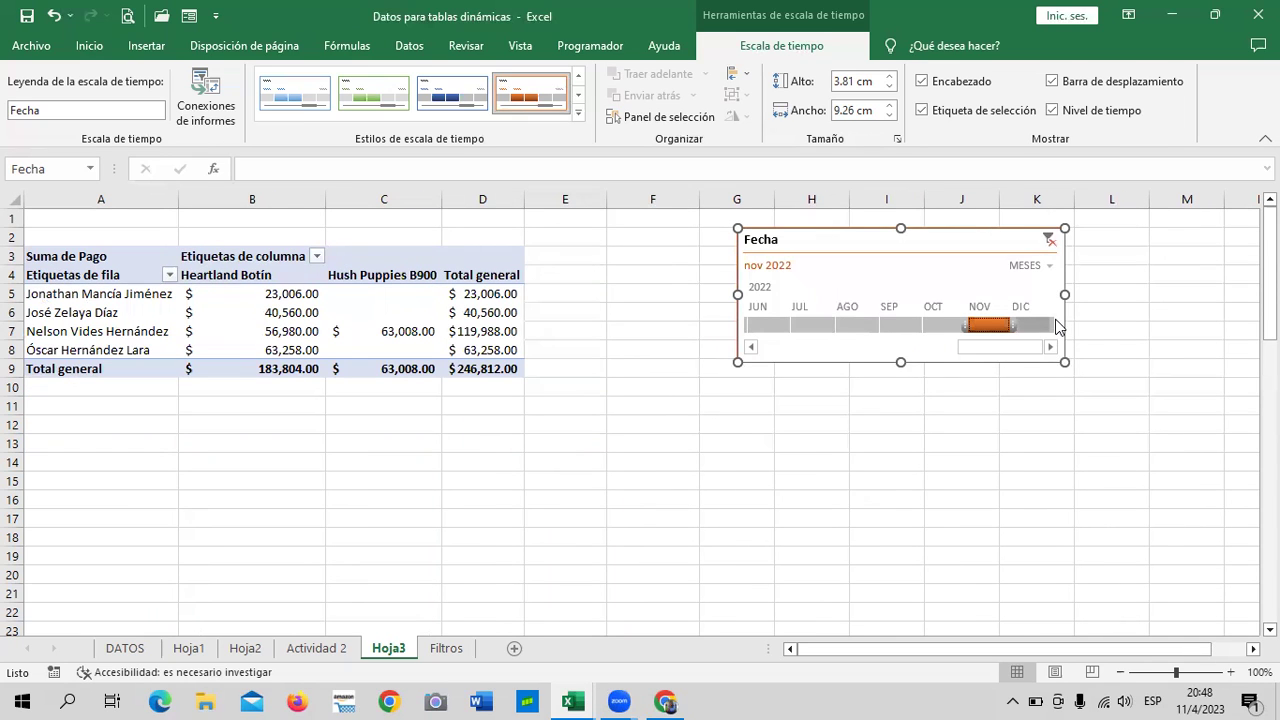
pyautogui.click(948, 328)
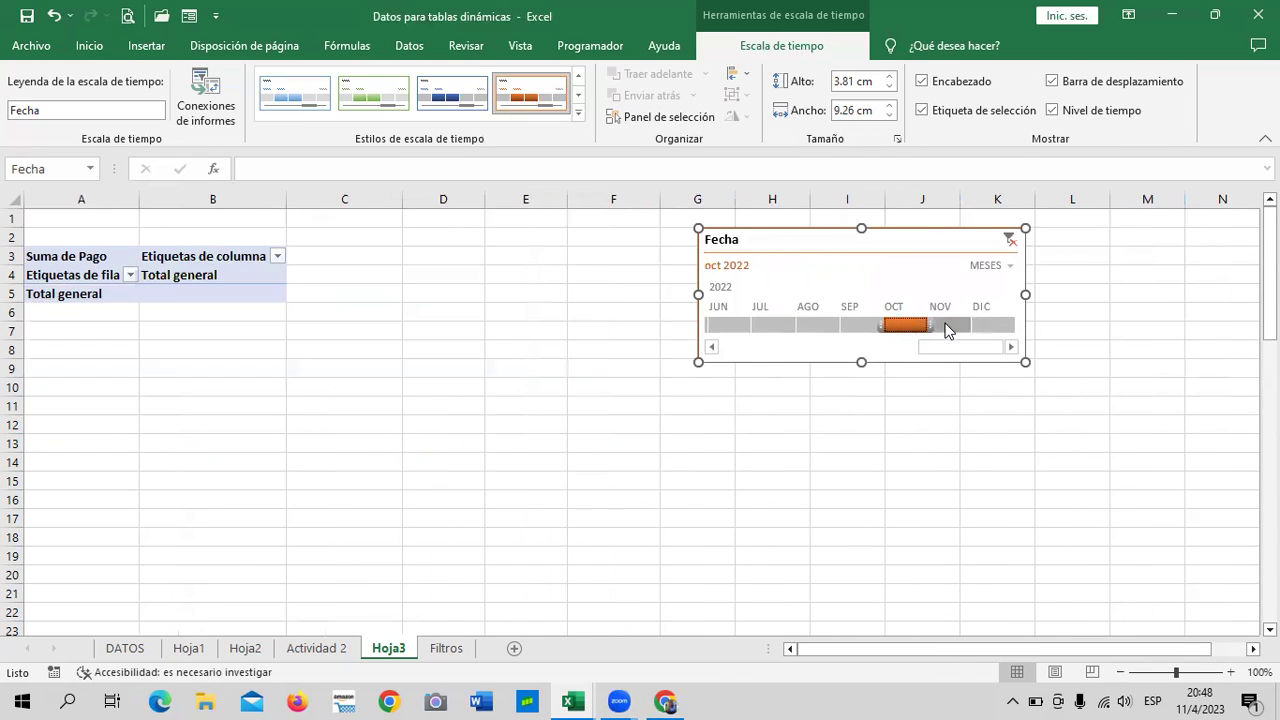
pyautogui.moveTo(905, 325)
pyautogui.mouseDown()
pyautogui.moveTo(806, 326)
pyautogui.moveTo(718, 352)
pyautogui.mouseUp()
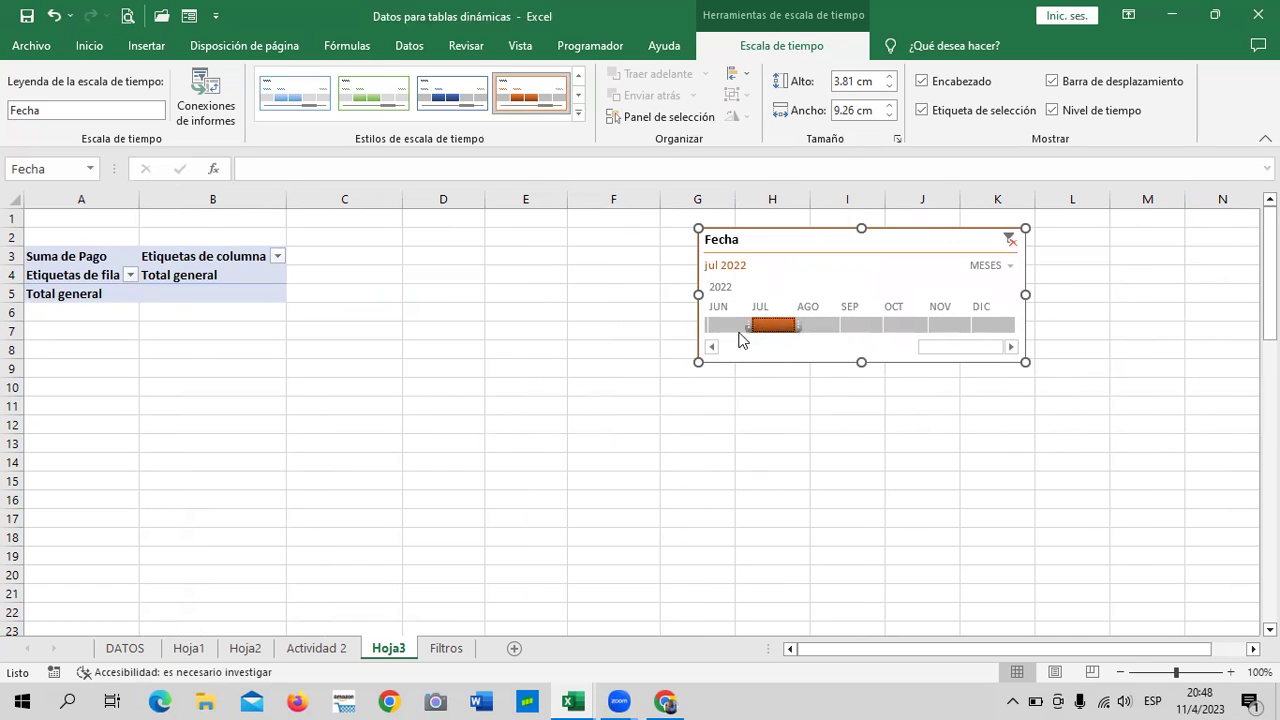
pyautogui.click(713, 348)
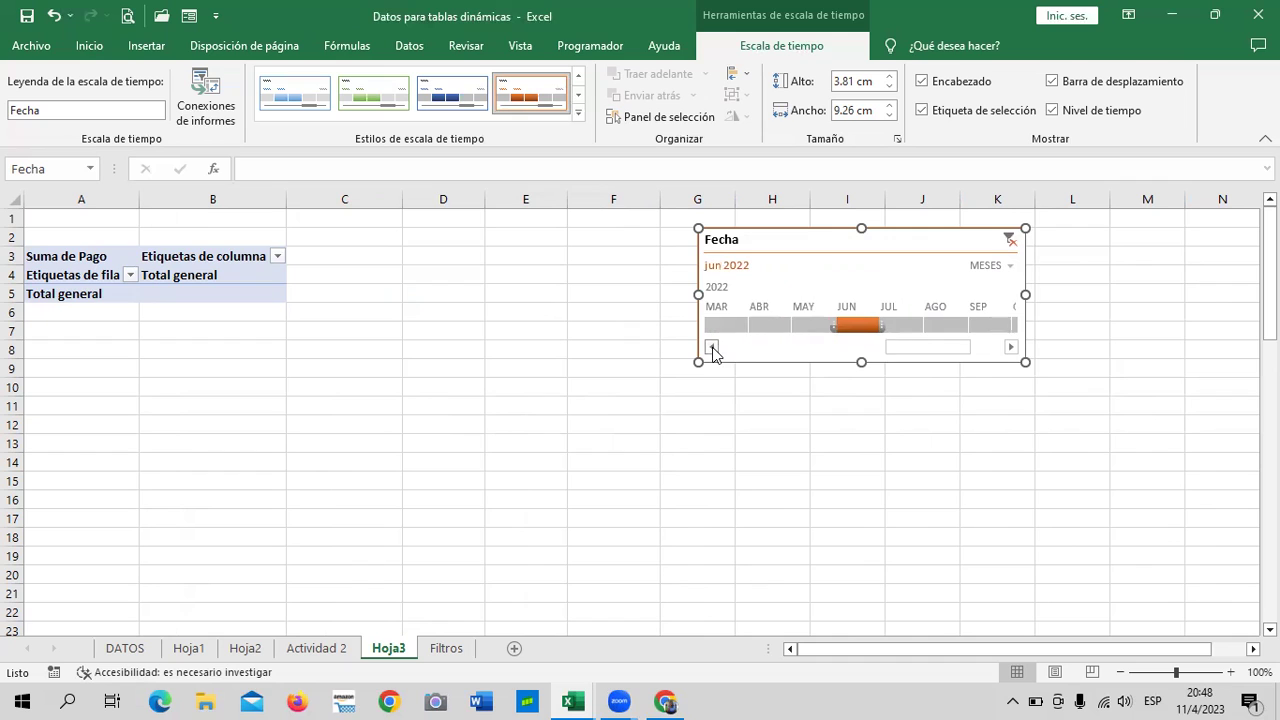
pyautogui.moveTo(920, 325); pyautogui.dragTo(714, 328)
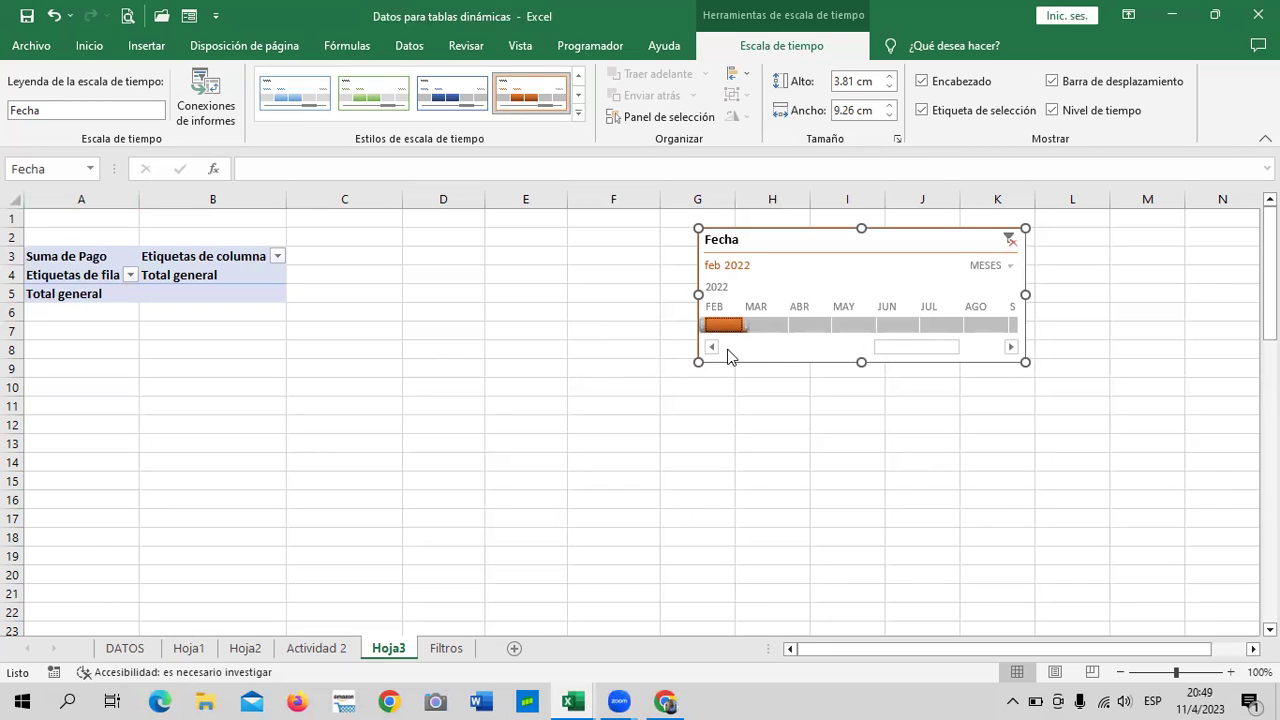
# Step the month filter from March 2022 through August and November, ending on December 2022.
pyautogui.click(767, 325)
pyautogui.click(808, 325)
pyautogui.click(849, 325)
pyautogui.click(897, 325)
pyautogui.click(932, 328)
pyautogui.click(975, 326)
pyautogui.click(1010, 347)
pyautogui.click(1010, 347)
pyautogui.click(1010, 347)
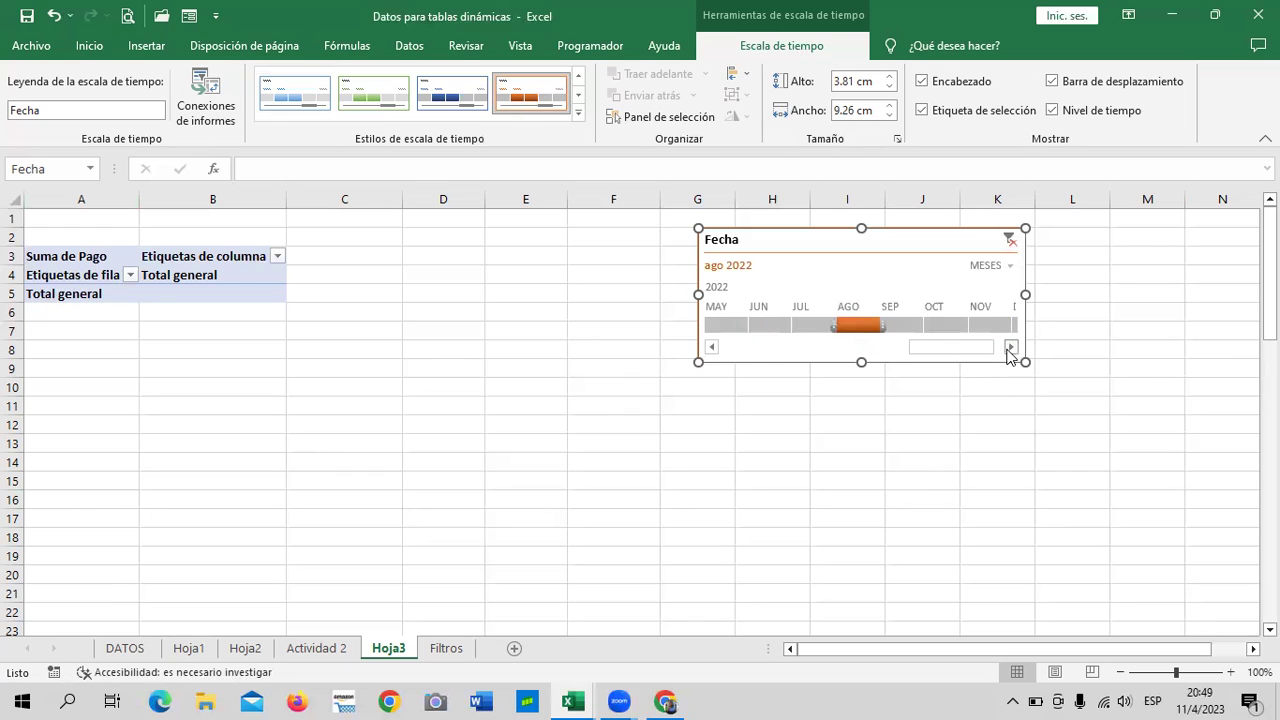
pyautogui.click(1010, 347)
pyautogui.click(960, 325)
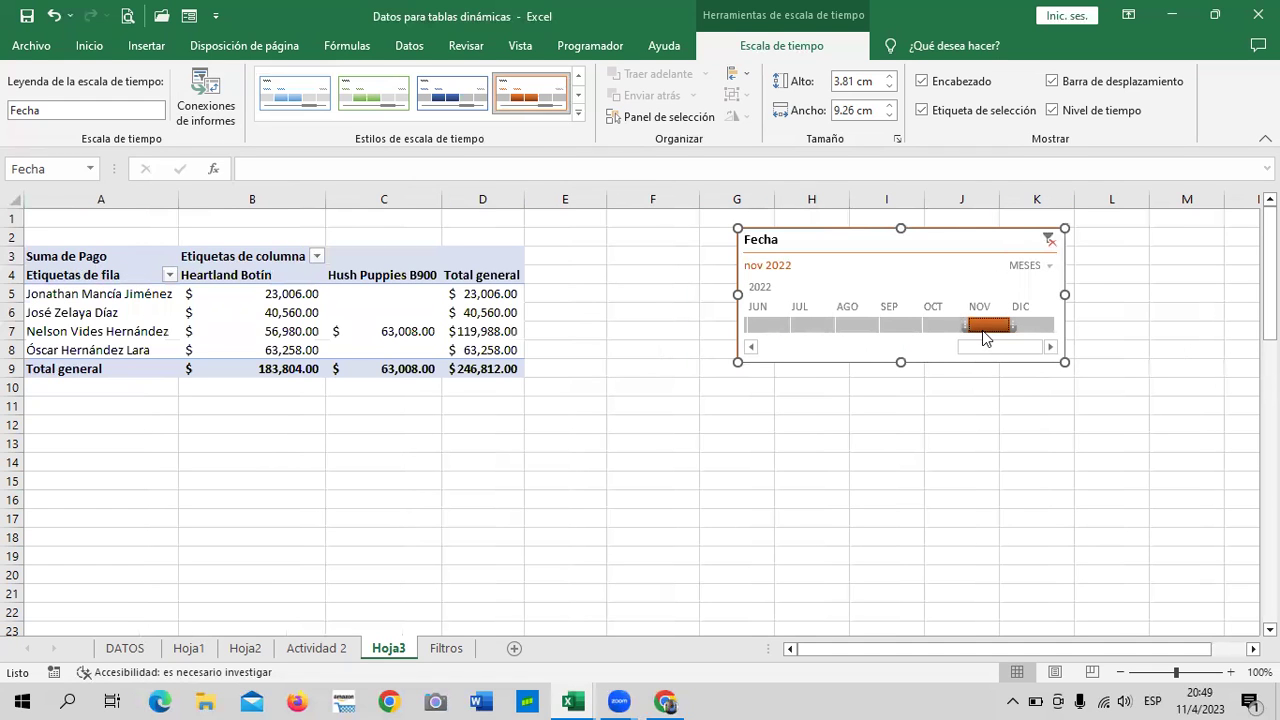
pyautogui.click(1028, 324)
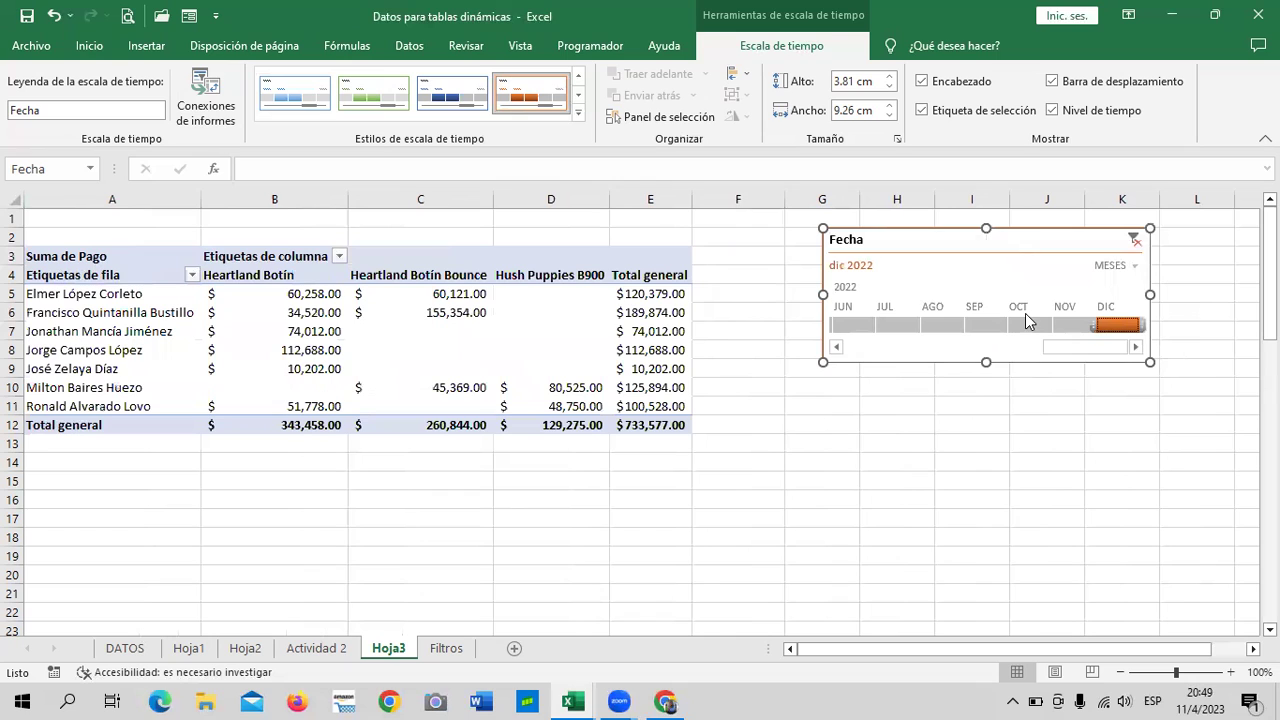
pyautogui.click(1135, 266)
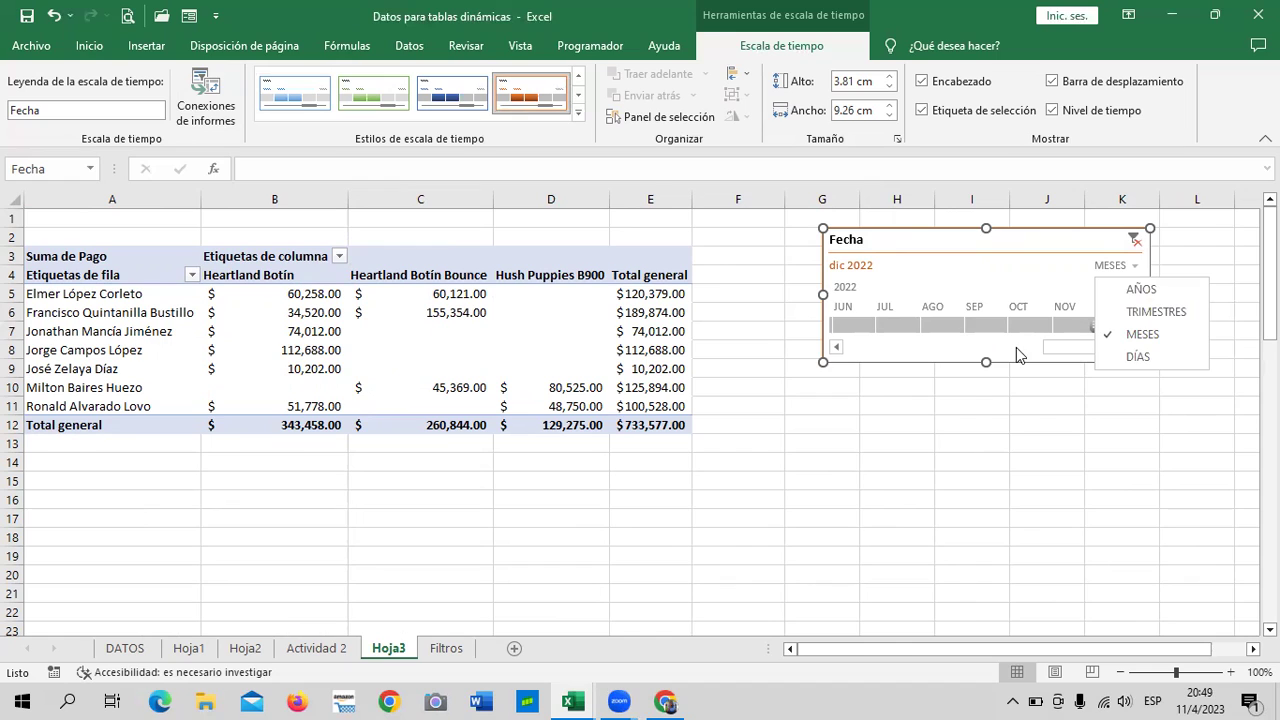
# Switch the timeline to quarters and filter to Q1, then Q4 2022.
pyautogui.click(1172, 310)
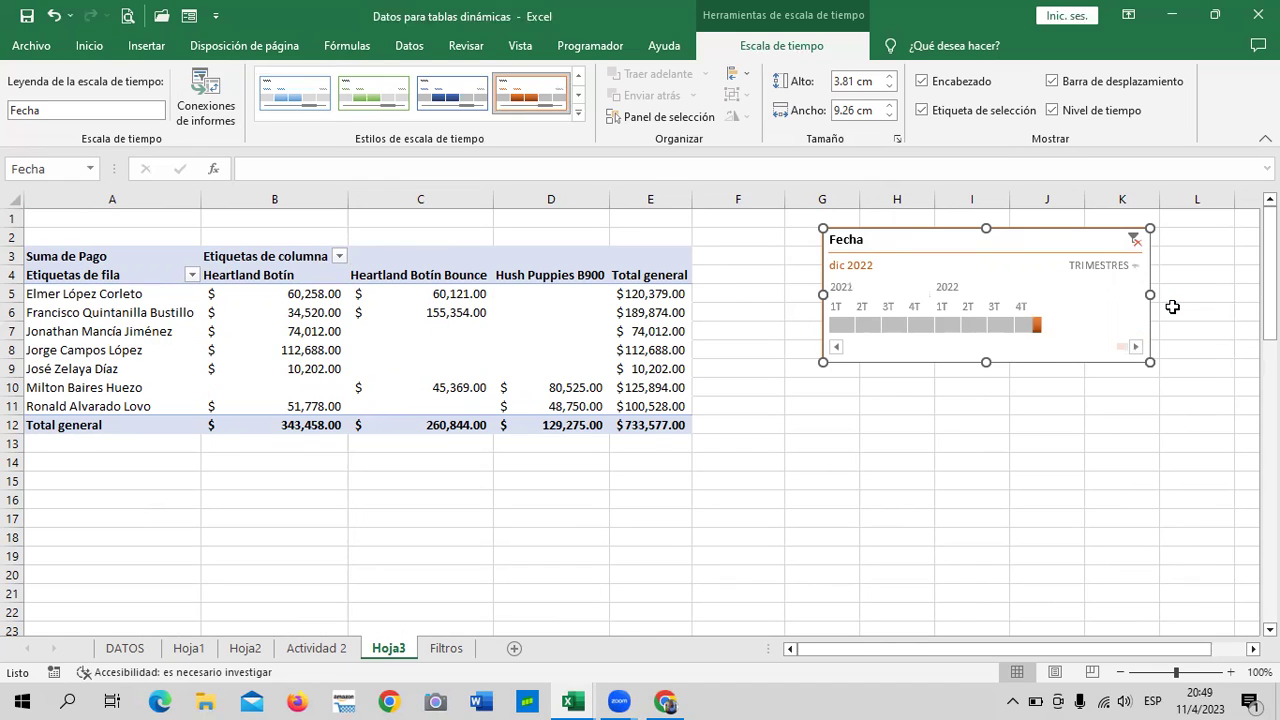
pyautogui.moveTo(1036, 324)
pyautogui.click(946, 323)
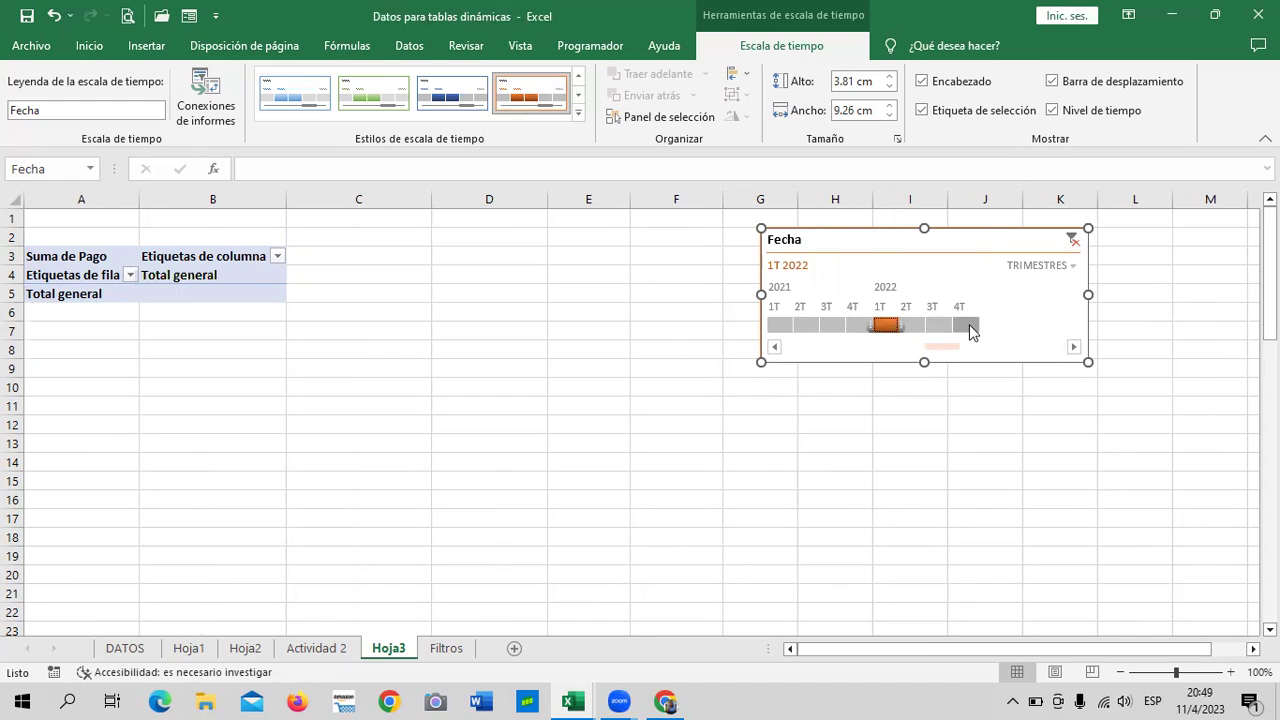
pyautogui.click(966, 324)
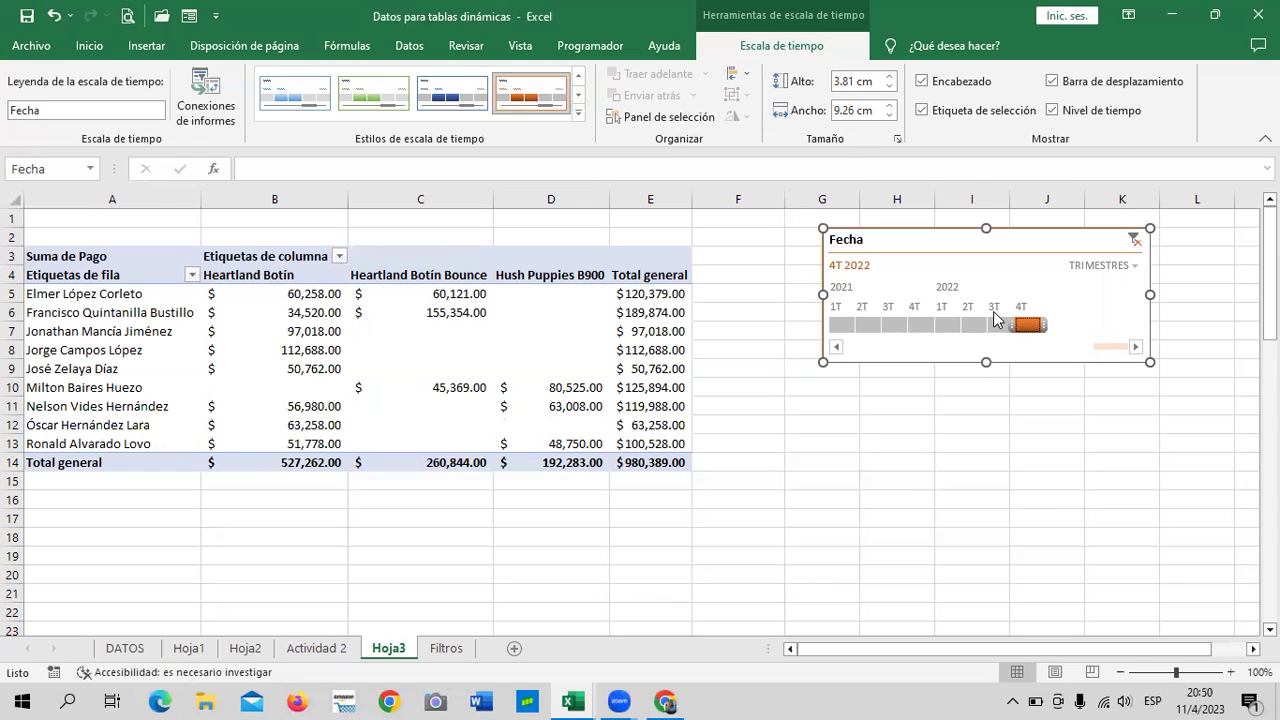
# Switch the timeline to years and filter to 2021, then 2022.
pyautogui.click(1135, 268)
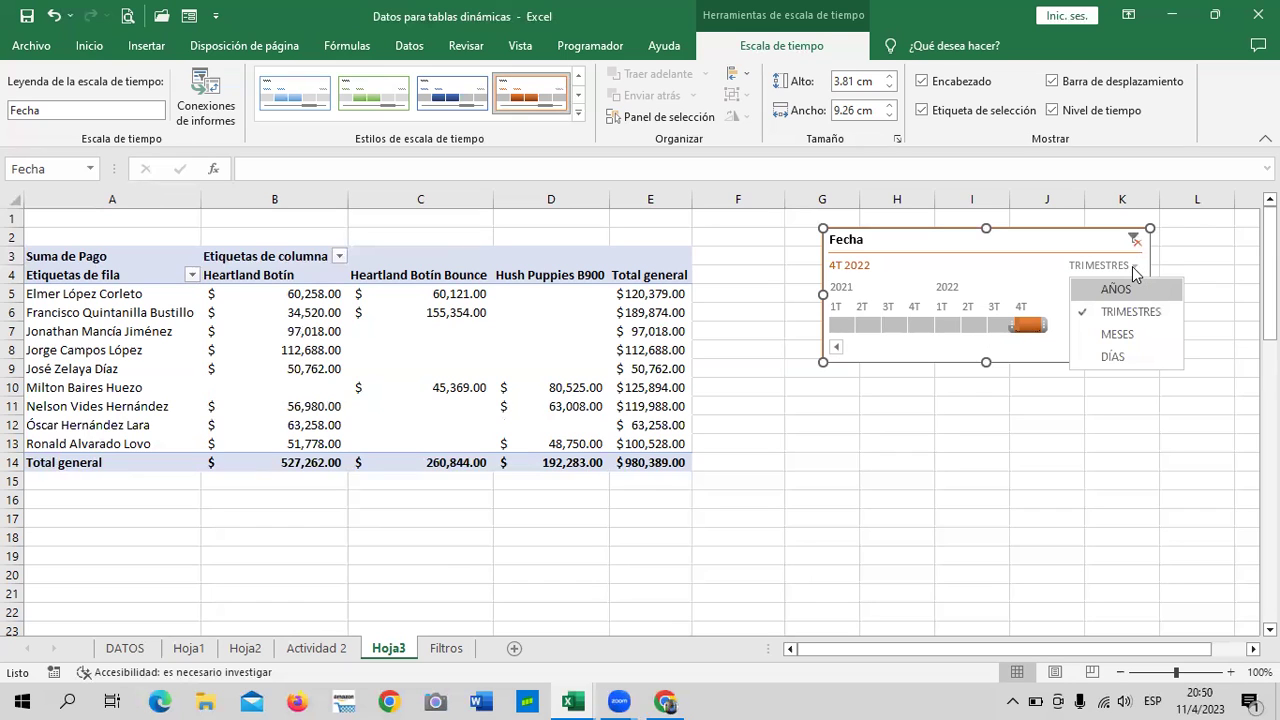
pyautogui.click(1127, 290)
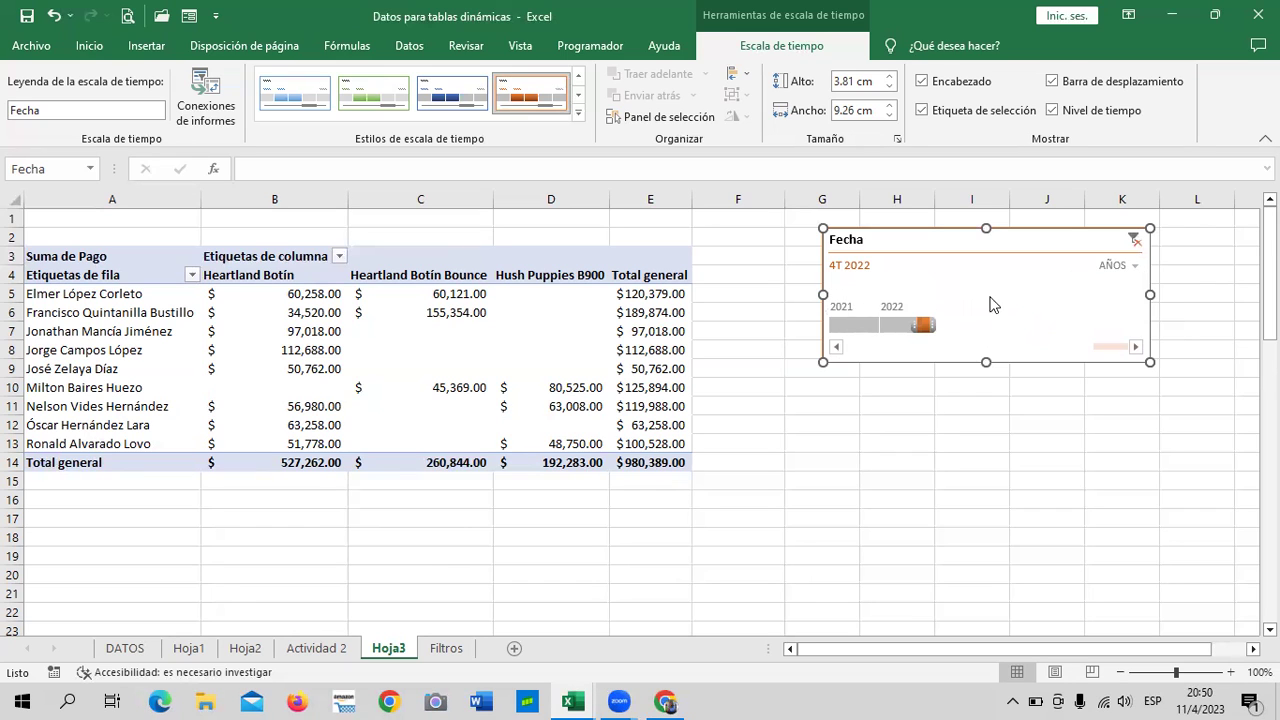
pyautogui.click(847, 322)
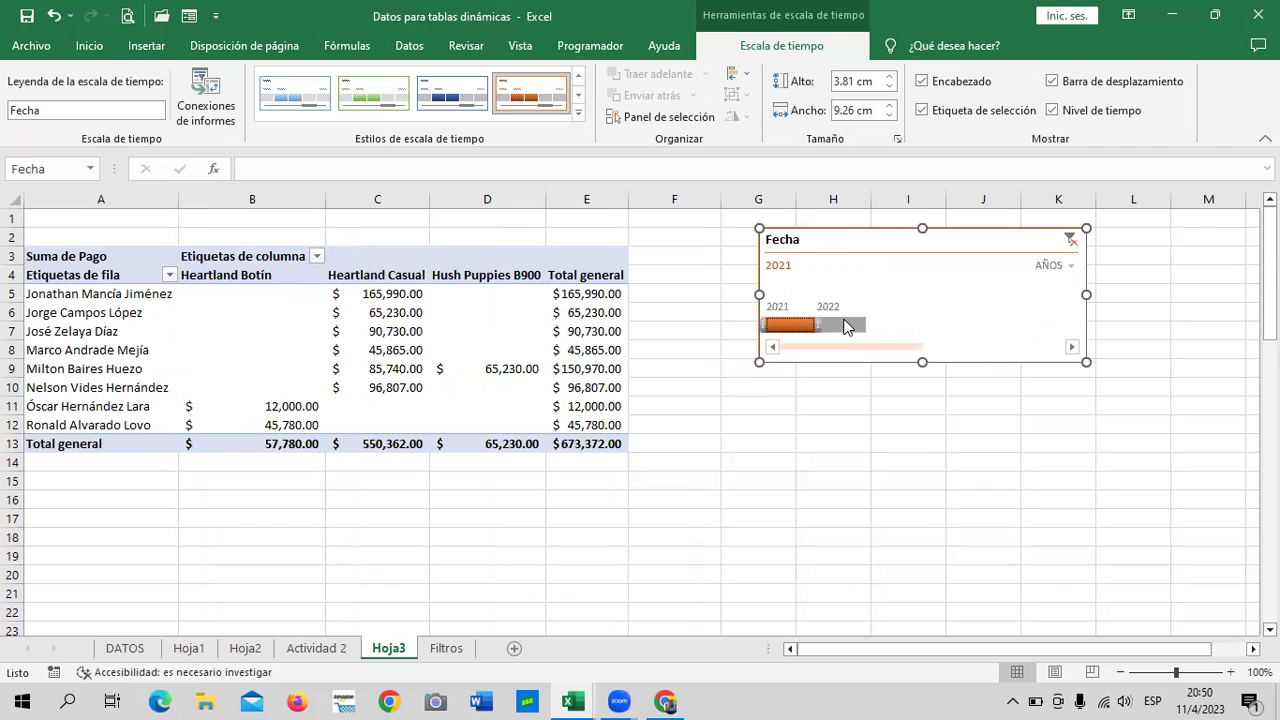
pyautogui.click(845, 325)
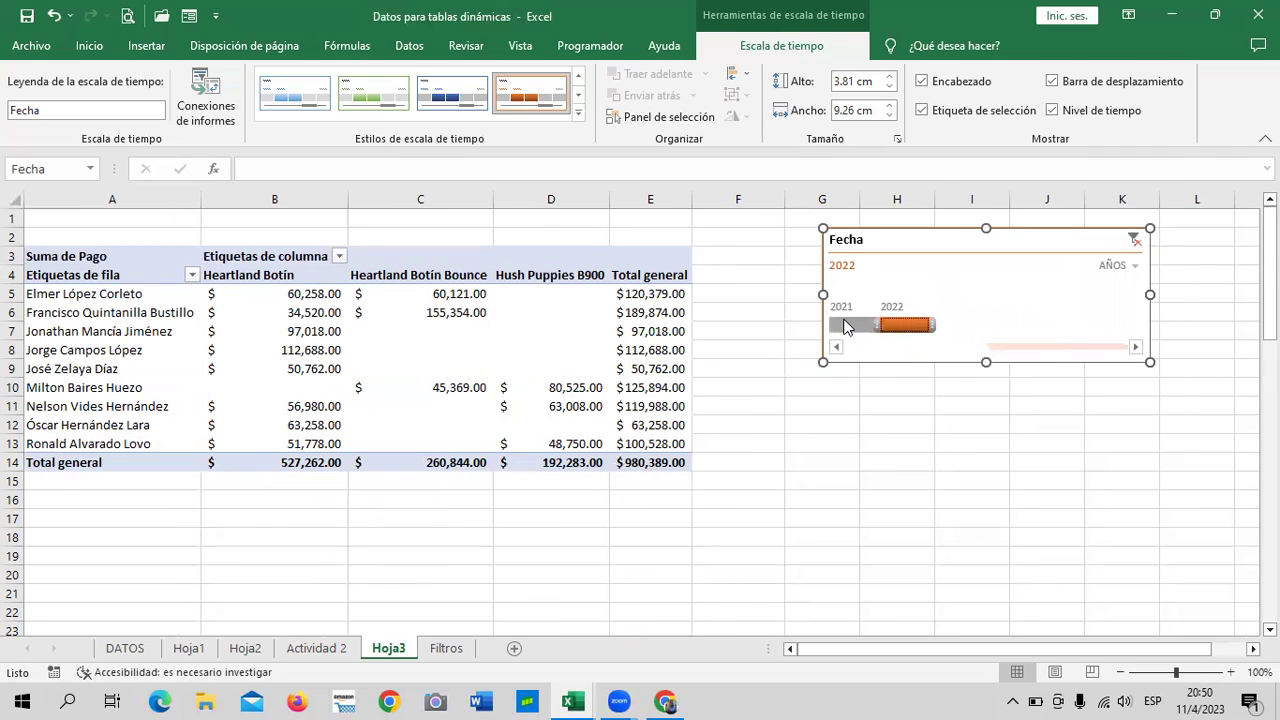
pyautogui.click(1133, 265)
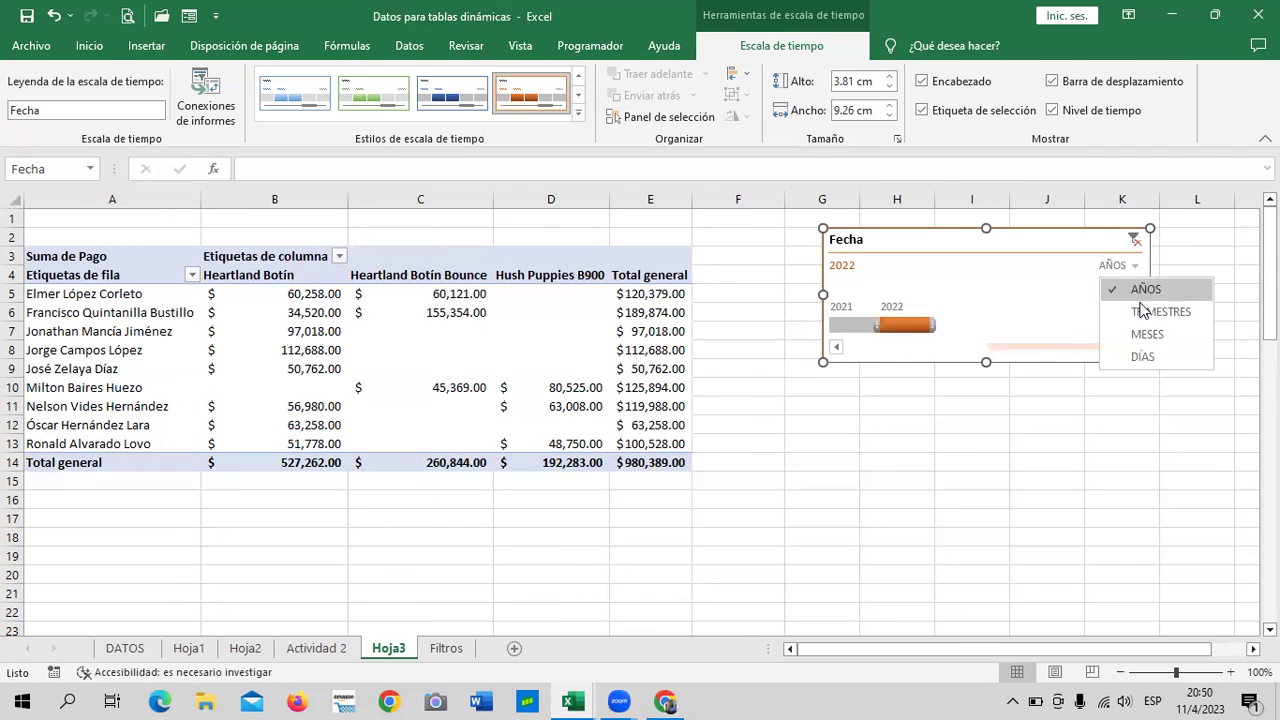
# Switch the timeline to days and filter to 22 January 2022, then a late December 2022 day.
pyautogui.click(1189, 362)
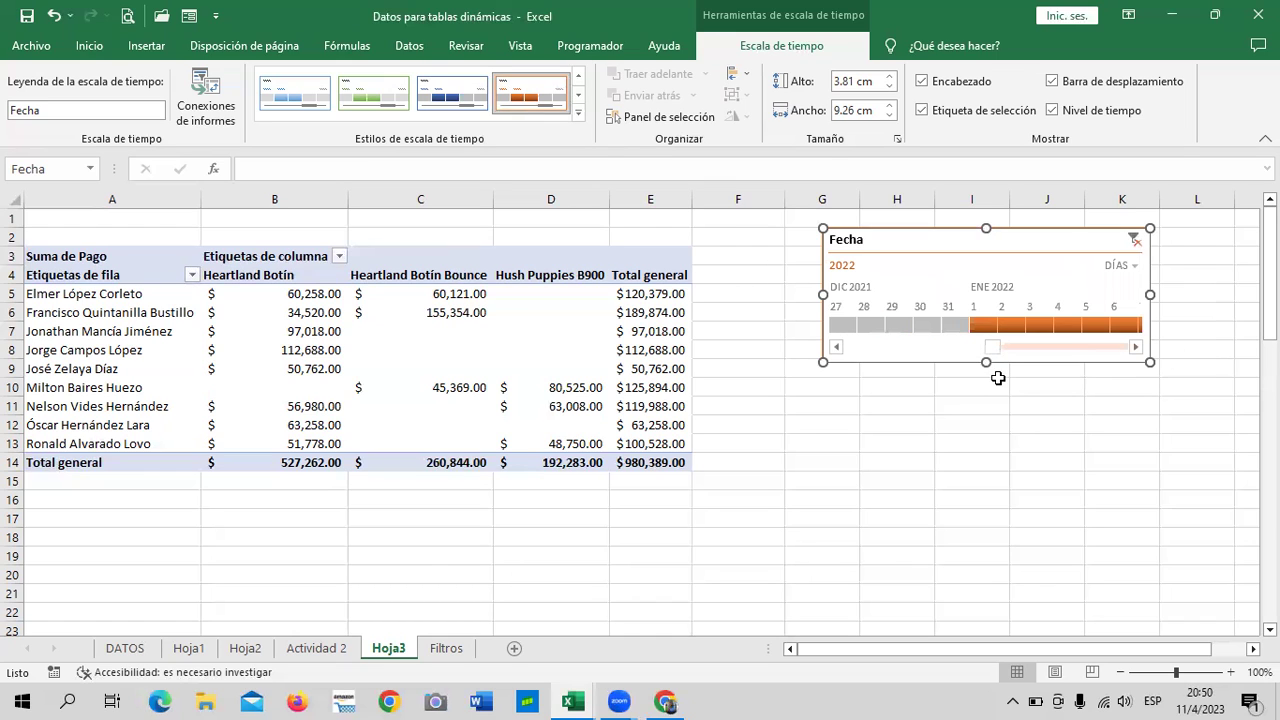
pyautogui.moveTo(988, 350)
pyautogui.mouseDown()
pyautogui.moveTo(838, 353)
pyautogui.moveTo(1017, 348)
pyautogui.moveTo(976, 343)
pyautogui.moveTo(992, 336)
pyautogui.mouseUp()
pyautogui.click(879, 326)
pyautogui.click(879, 322)
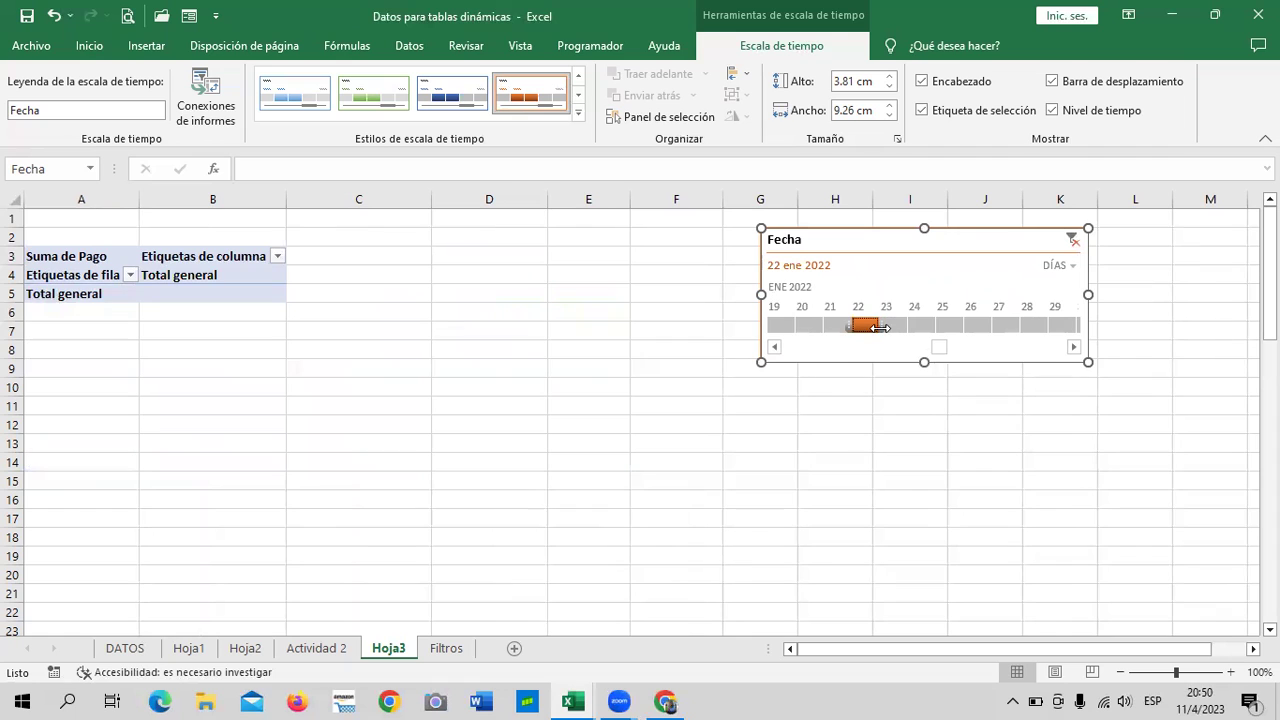
pyautogui.moveTo(931, 350); pyautogui.dragTo(1068, 348)
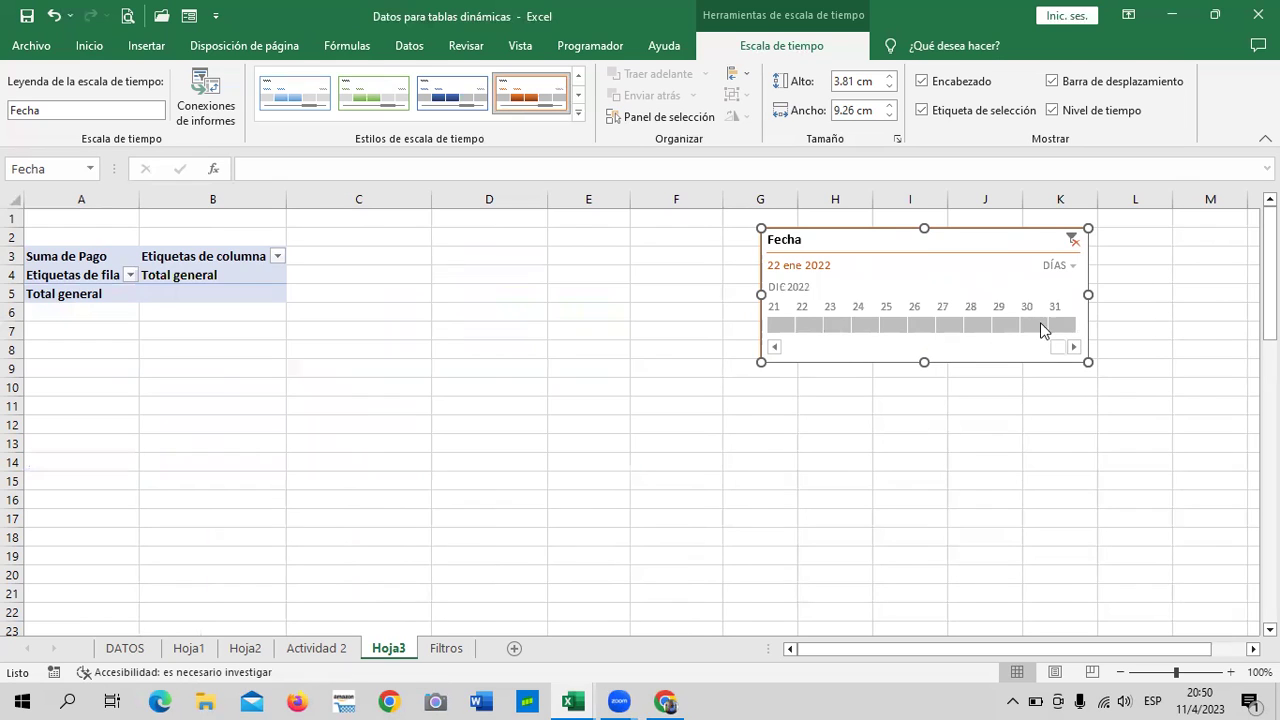
pyautogui.click(1055, 330)
pyautogui.moveTo(1055, 328); pyautogui.dragTo(912, 323)
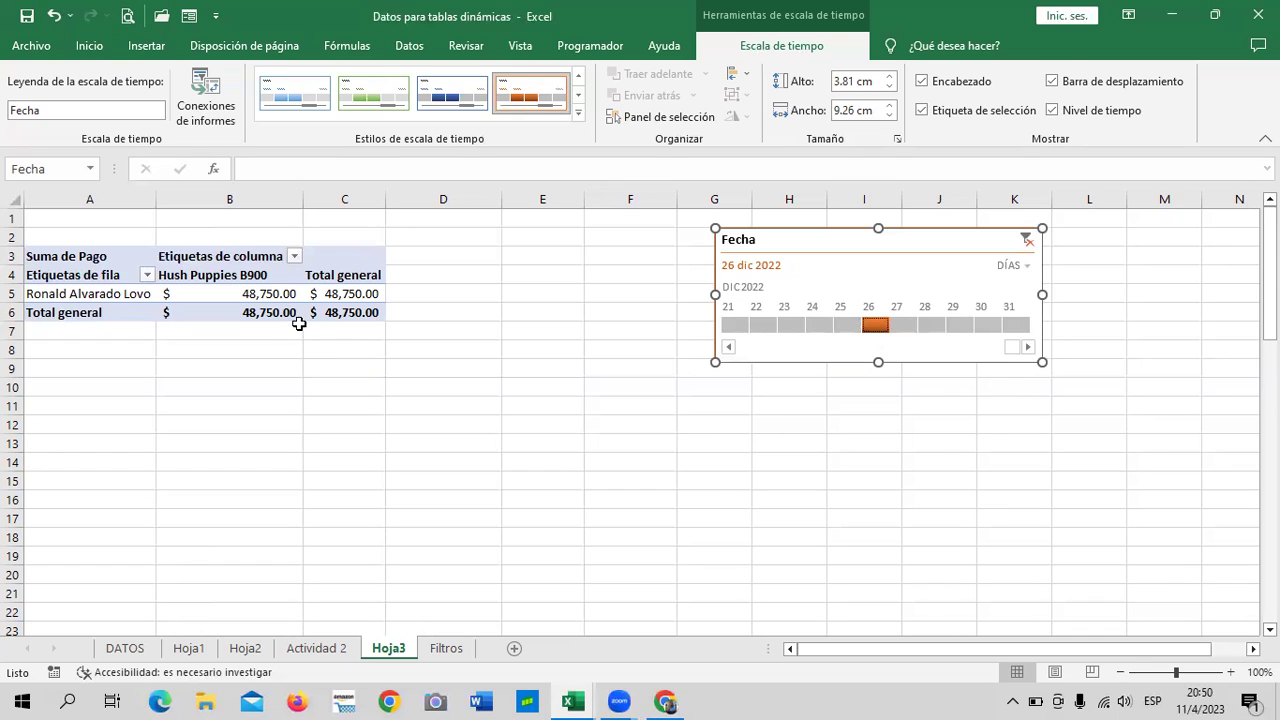
# Filter to single December 2022 days, moving from the 25th back to the 16th.
pyautogui.click(840, 324)
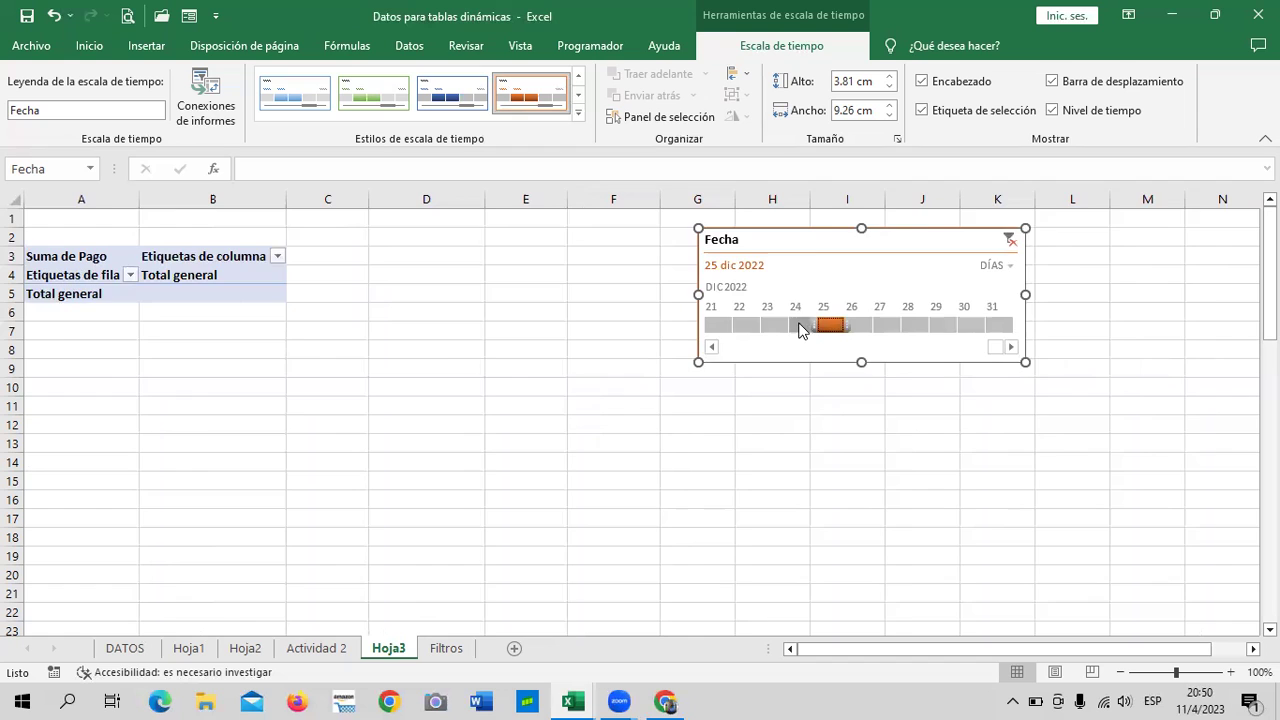
pyautogui.click(796, 324)
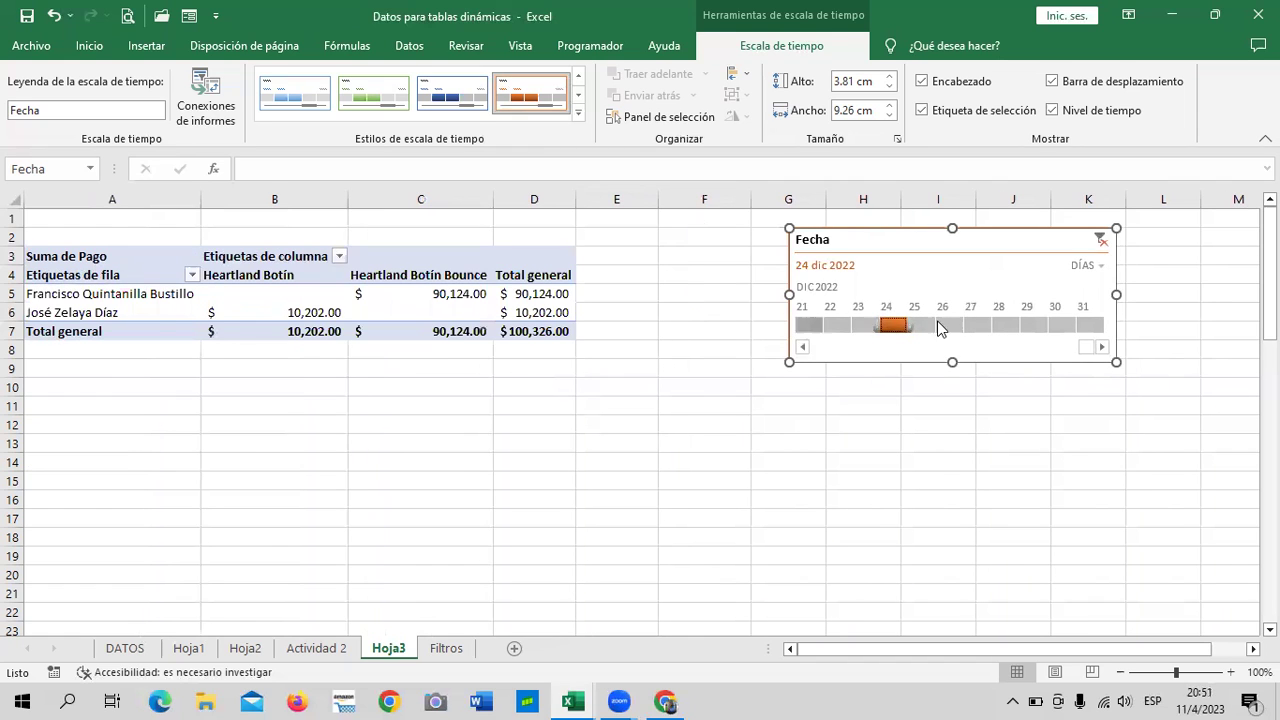
pyautogui.click(856, 325)
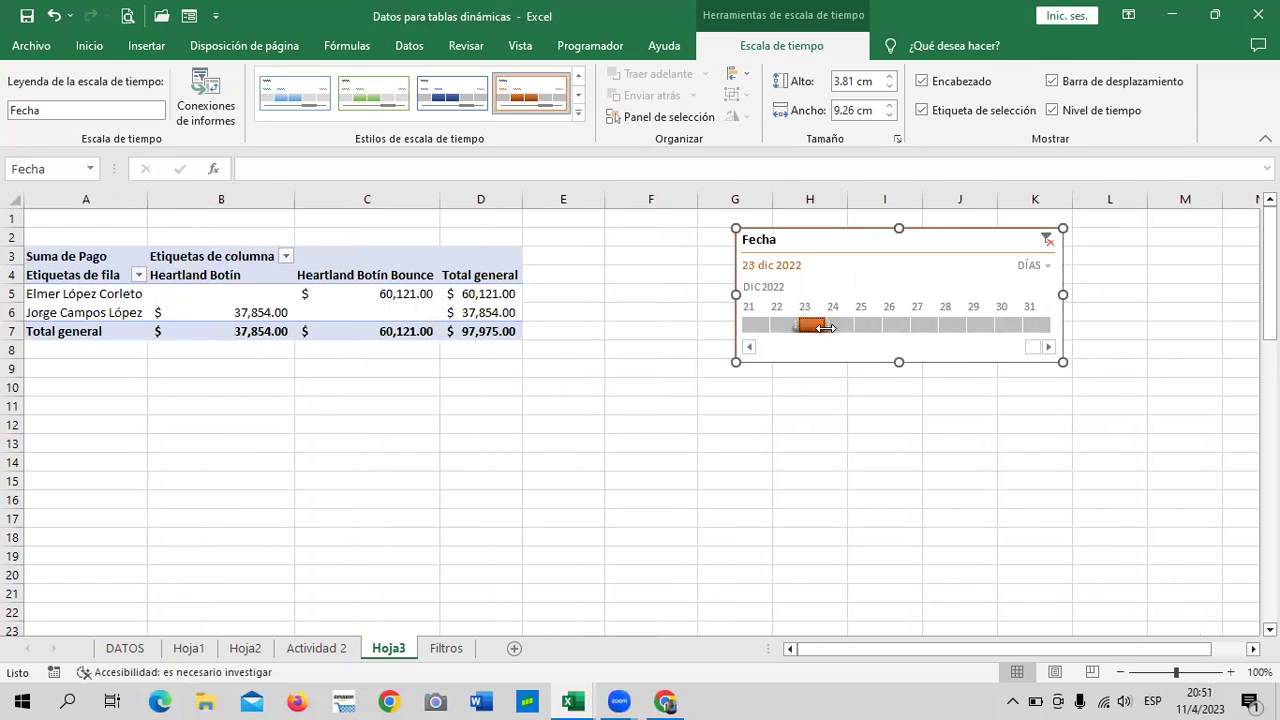
pyautogui.click(781, 326)
pyautogui.click(748, 325)
pyautogui.click(740, 347)
pyautogui.click(740, 347)
pyautogui.click(870, 326)
pyautogui.click(840, 326)
pyautogui.click(770, 326)
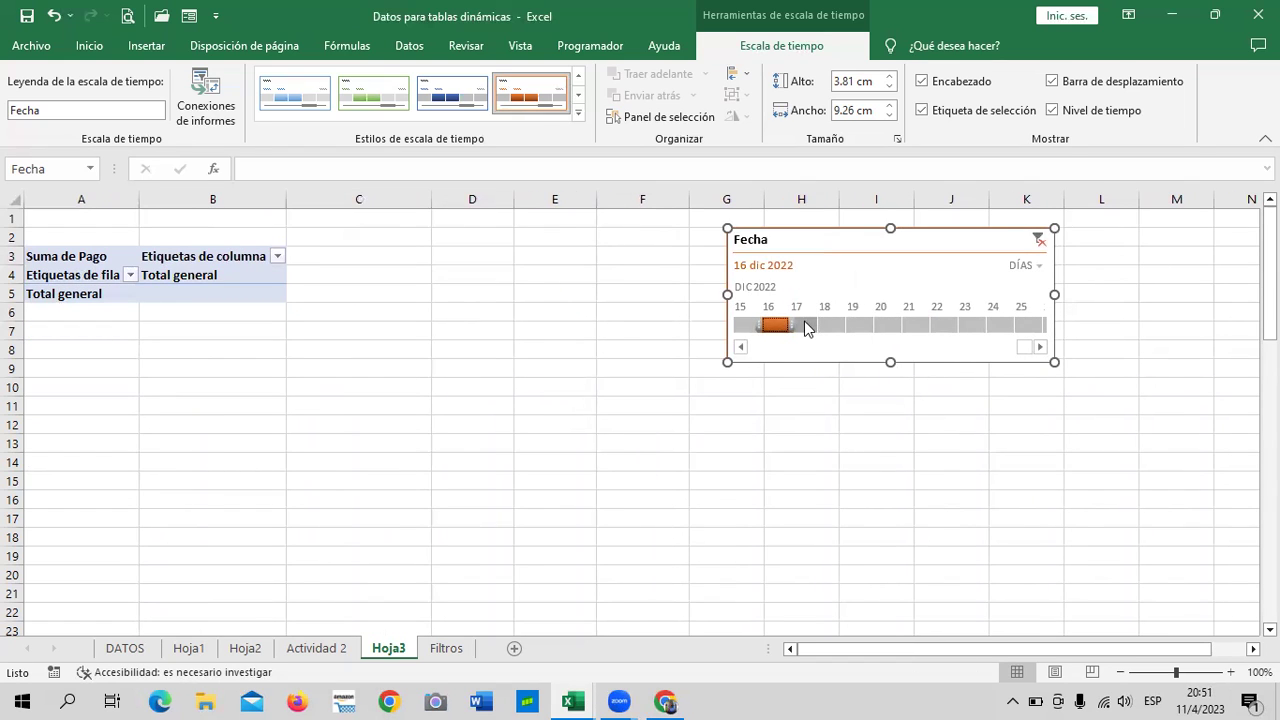
# Filter to 9, 13 and 14 December 2022, then clear the timeline filter.
pyautogui.click(740, 347)
pyautogui.click(741, 347)
pyautogui.click(745, 326)
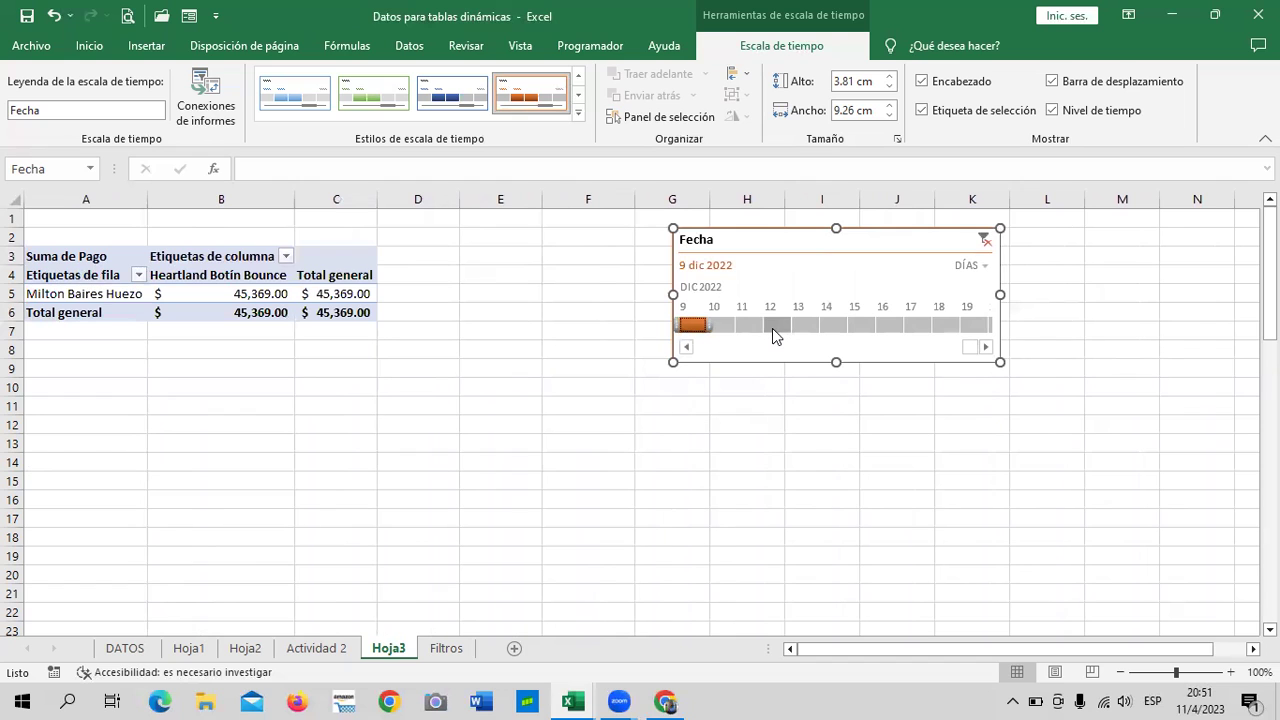
pyautogui.click(740, 326)
pyautogui.click(787, 326)
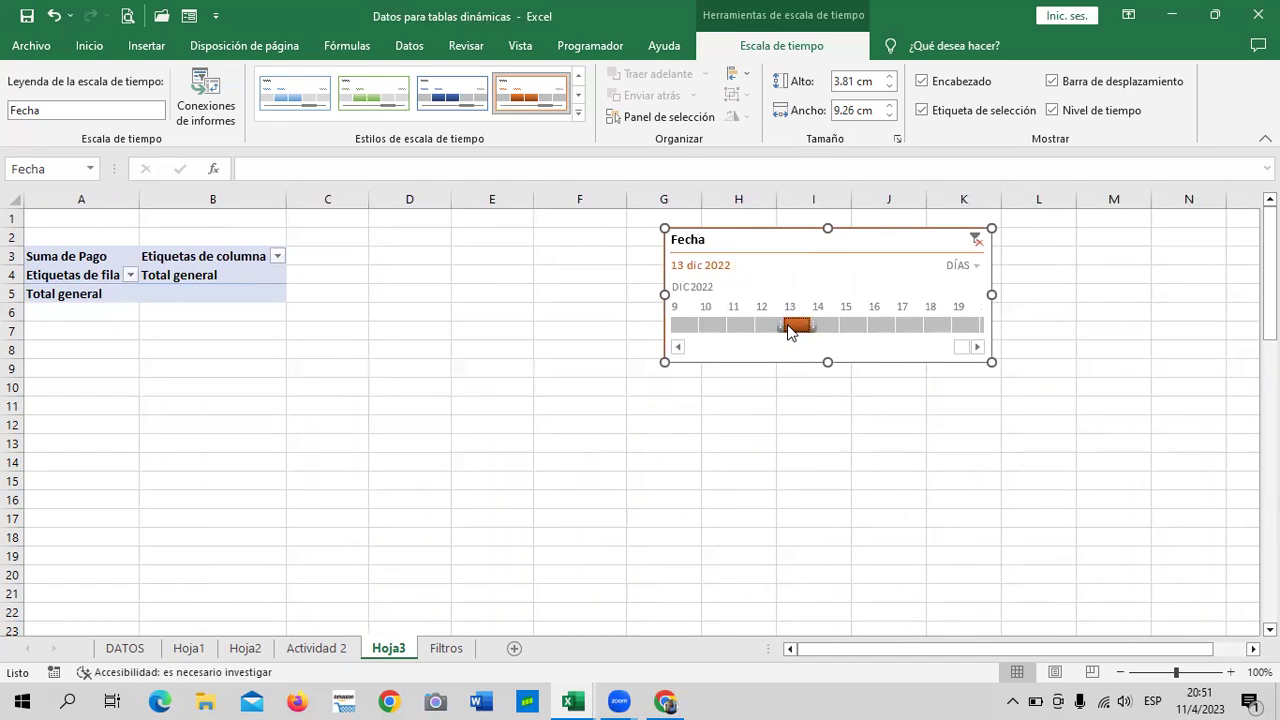
pyautogui.click(820, 326)
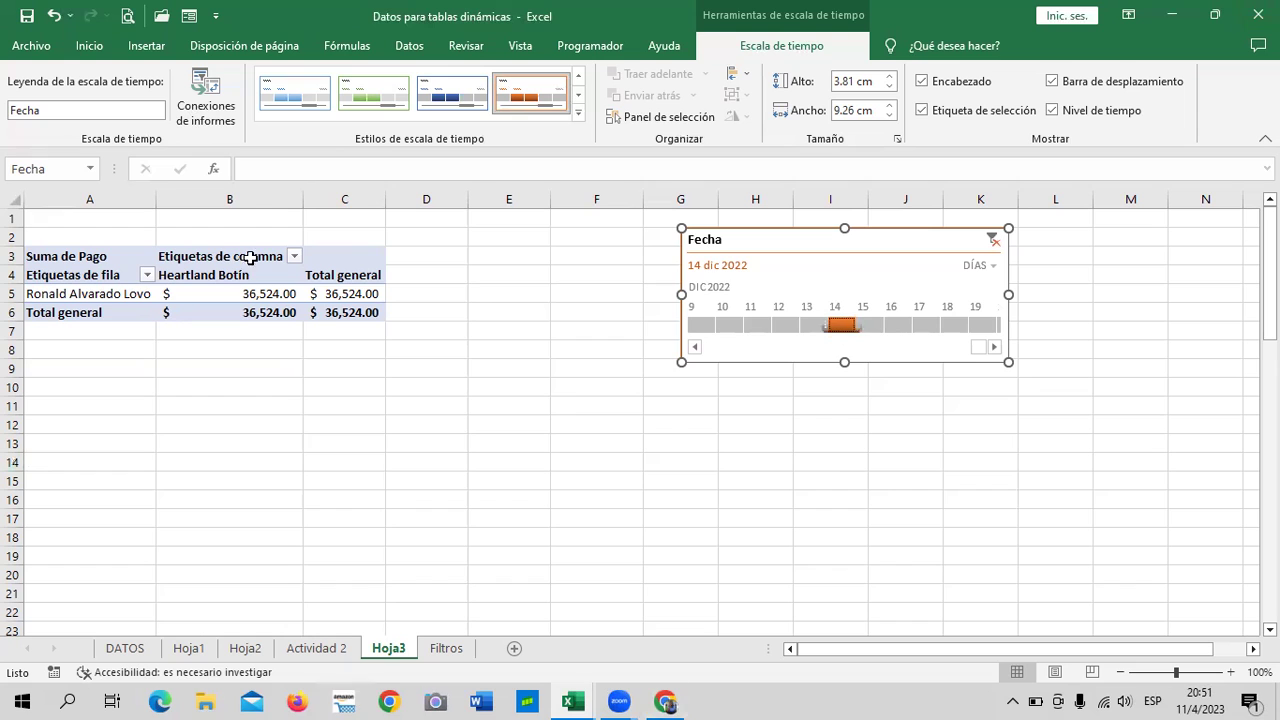
pyautogui.click(994, 240)
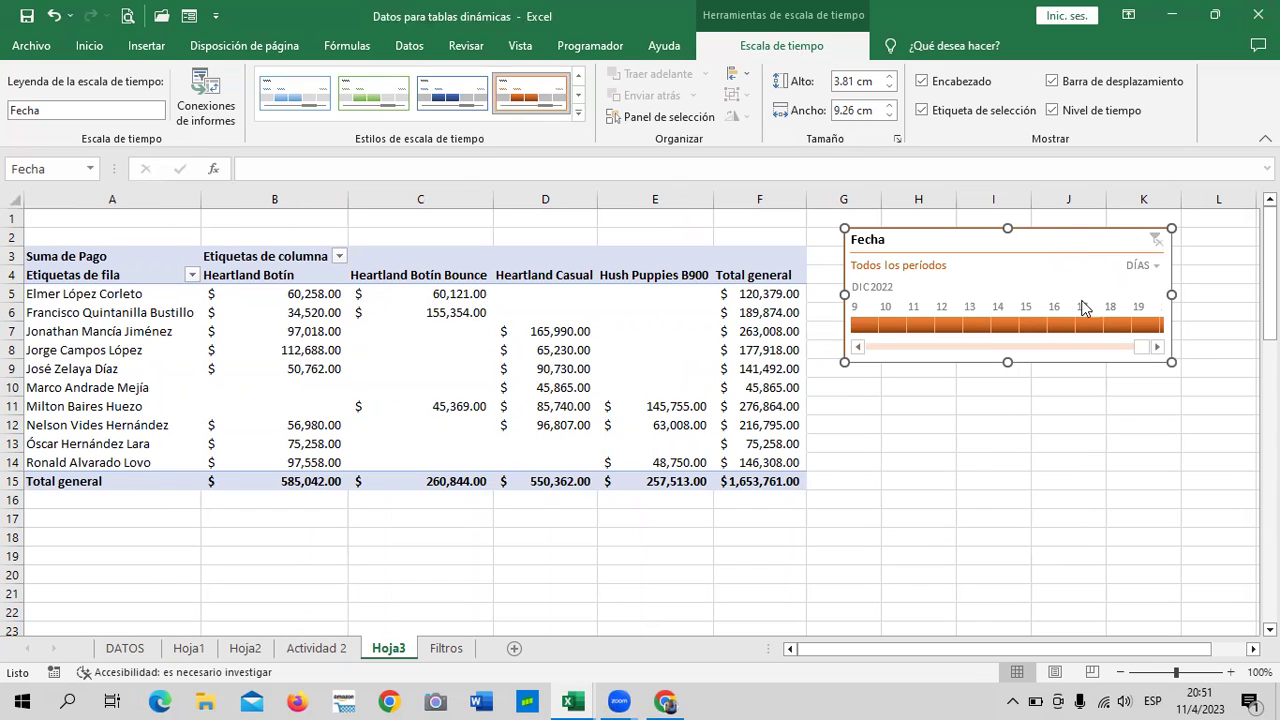
# Delete the Fecha timeline from Hoja3, then select the pivot and show Analizar tabla dinámica.
pyautogui.press('Delete')
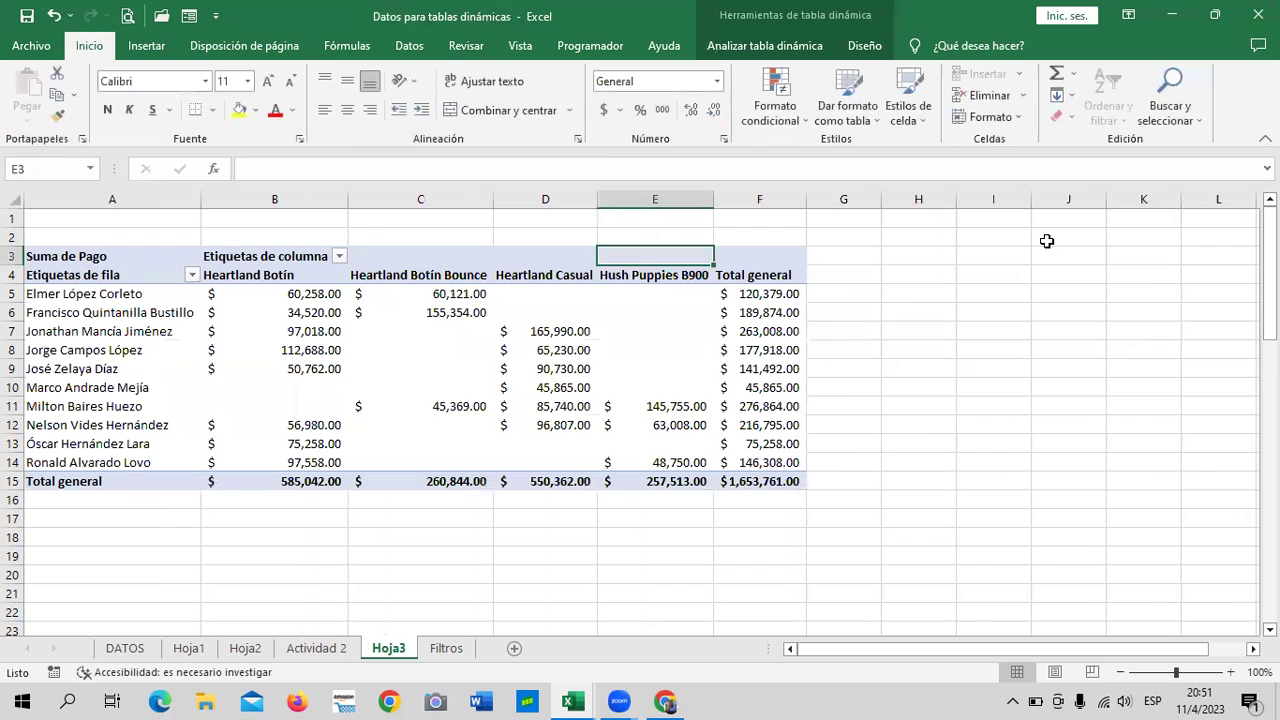
pyautogui.click(735, 258)
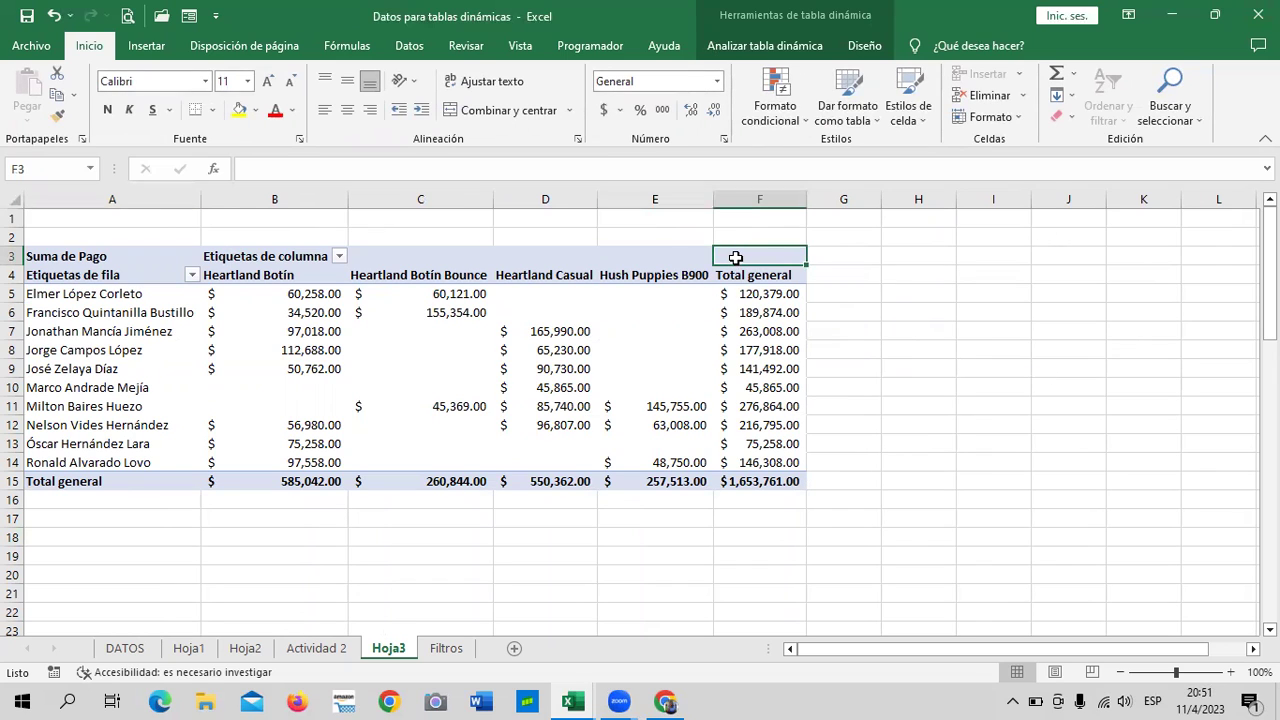
pyautogui.click(630, 265)
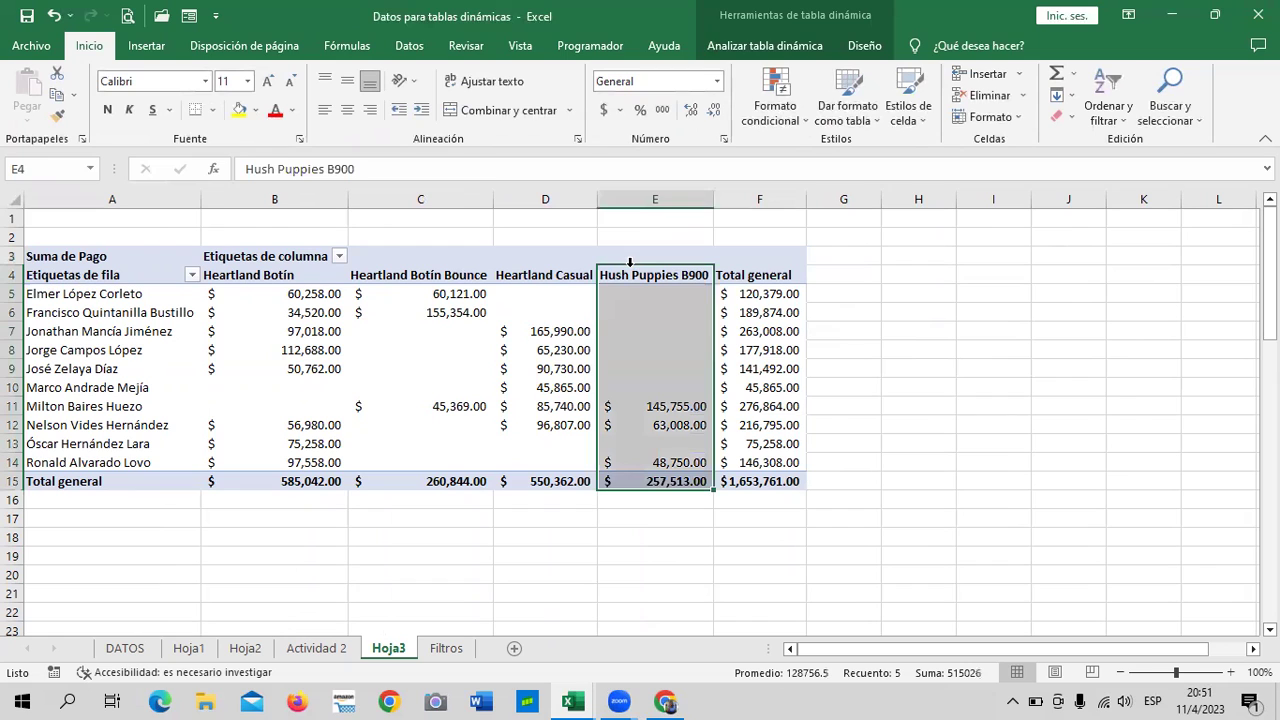
pyautogui.click(750, 47)
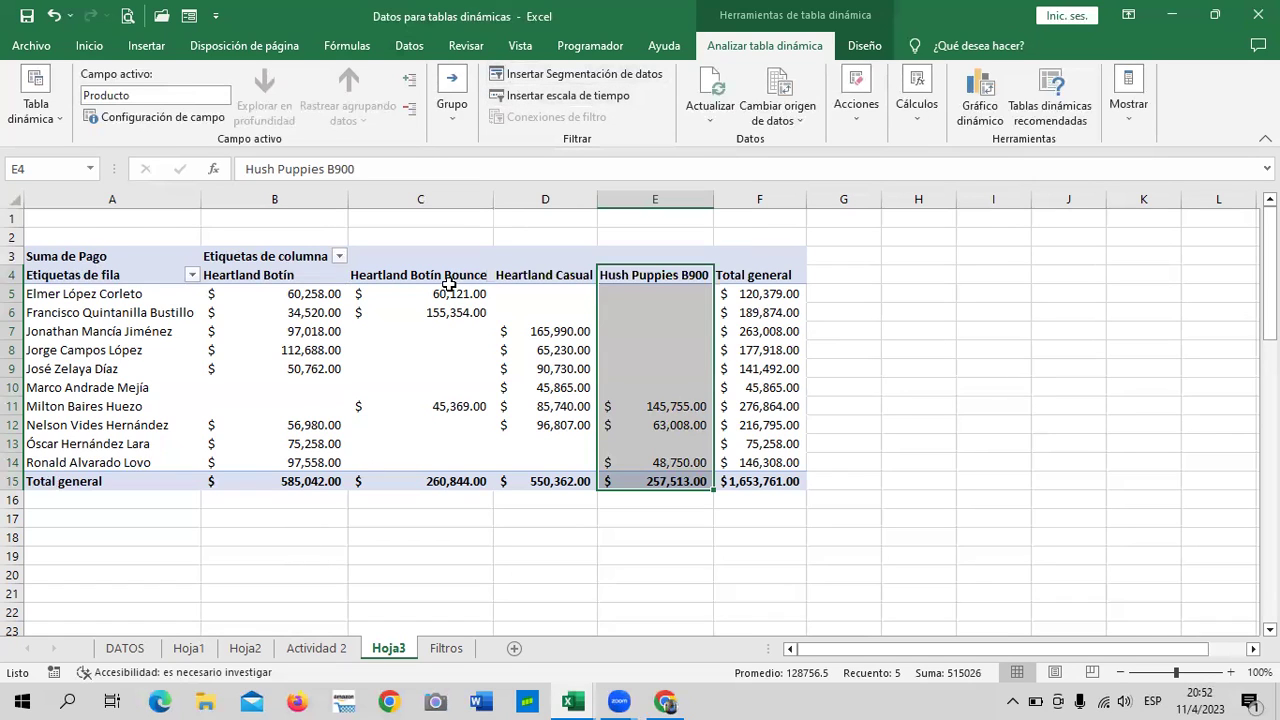
pyautogui.moveTo(560, 462)
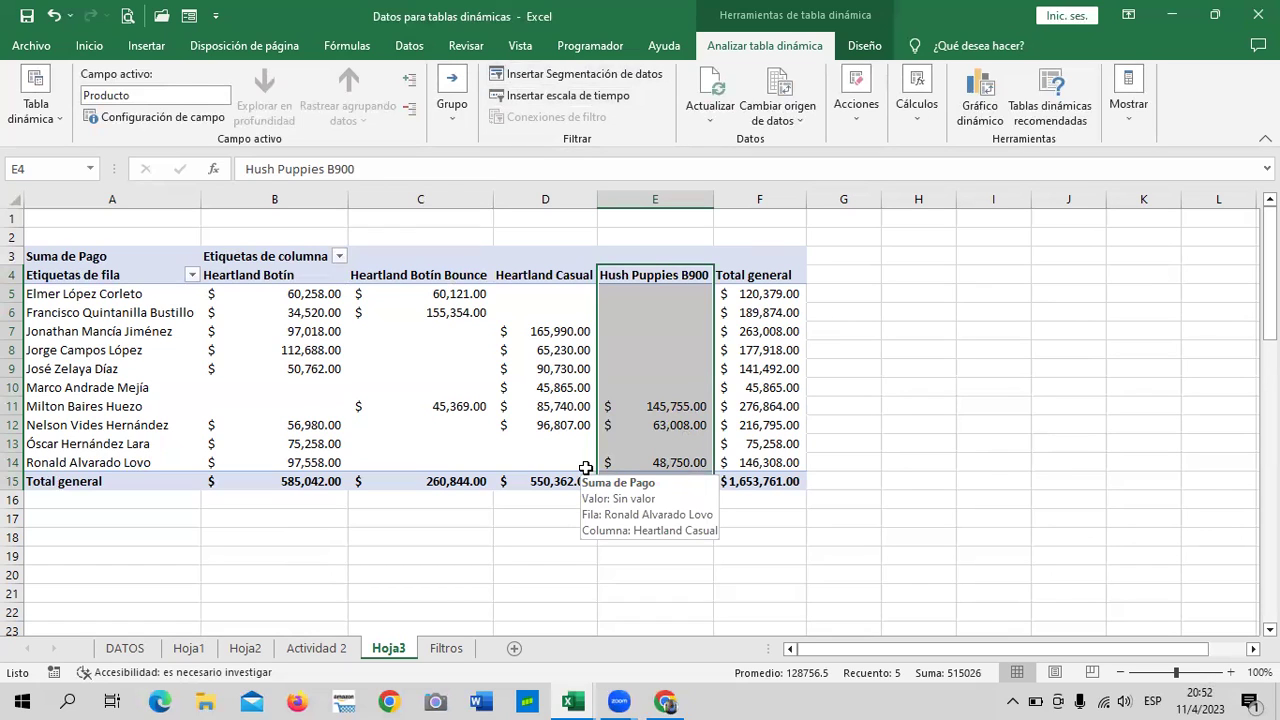
pyautogui.click(462, 336)
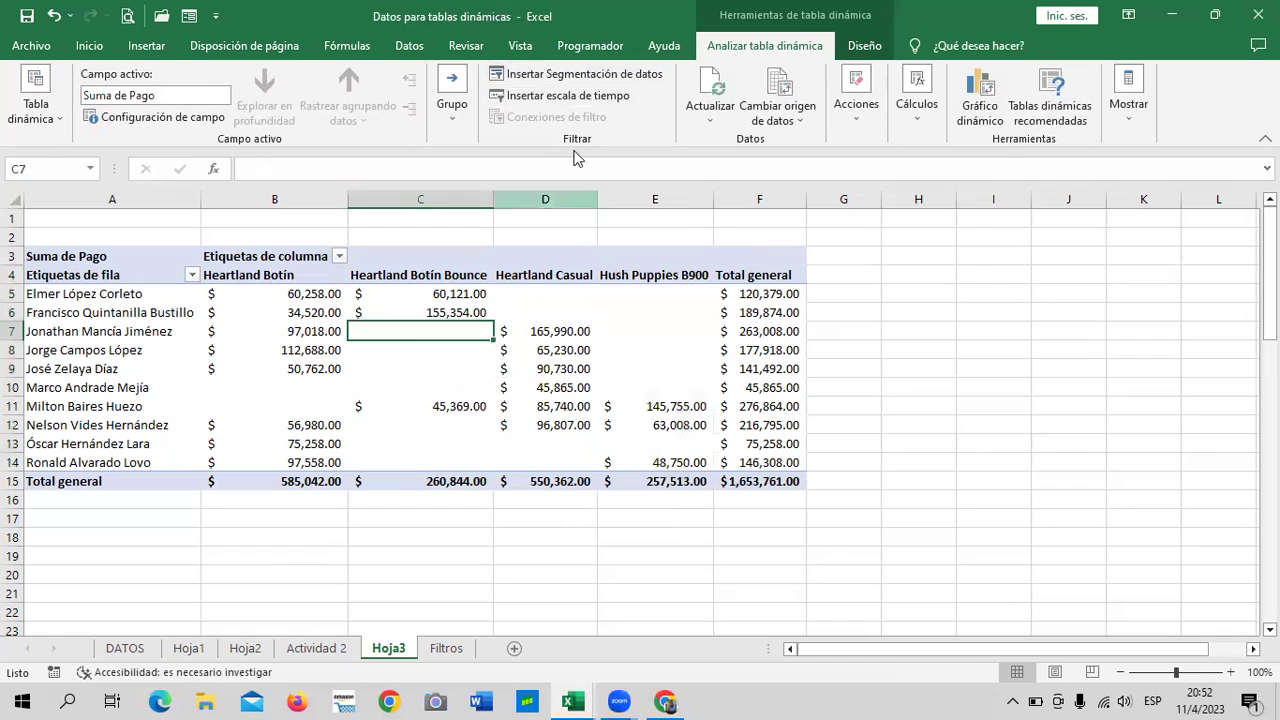
pyautogui.click(580, 74)
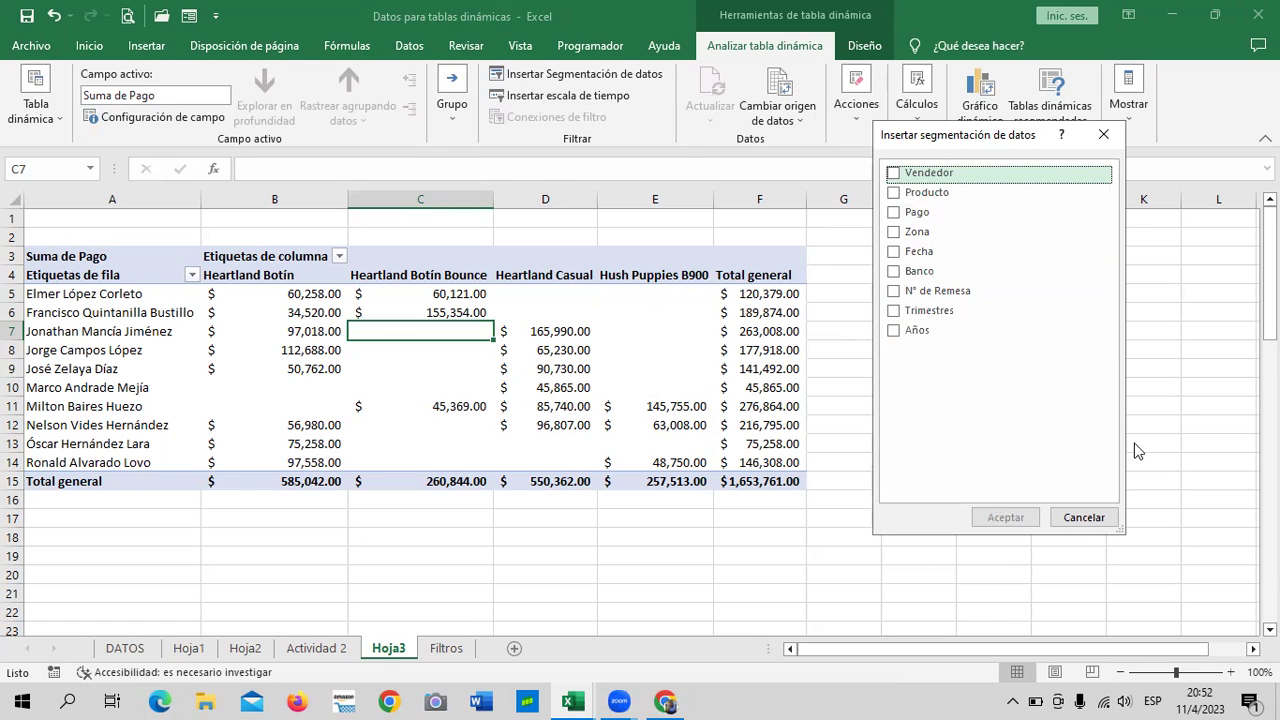
pyautogui.click(1081, 516)
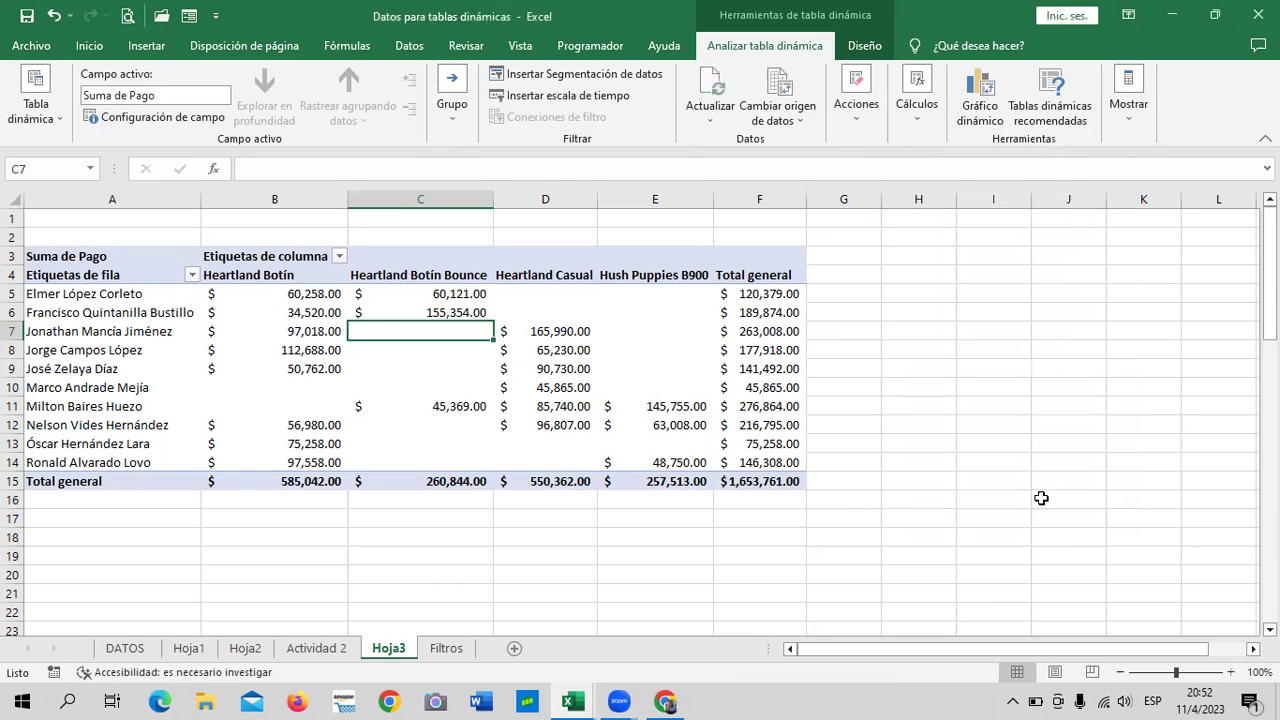
pyautogui.click(1004, 406)
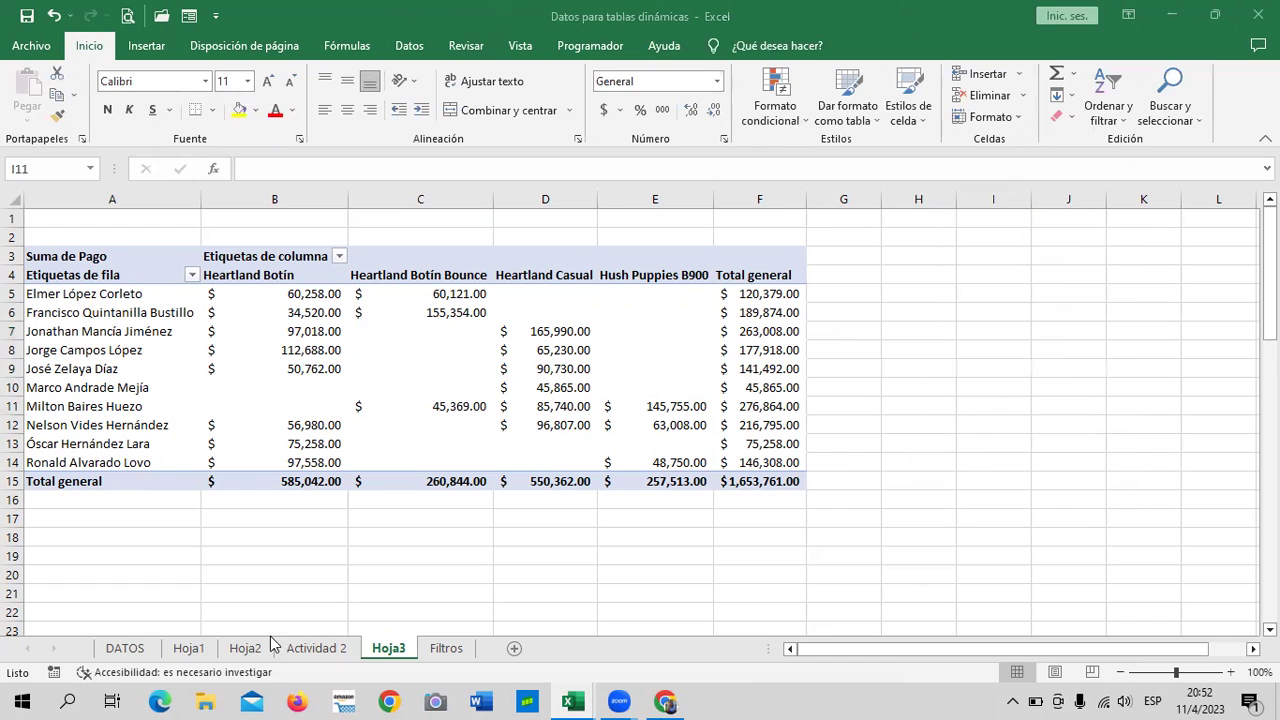
# Go via the Filtros sheet to DATOS and scroll through its raw sales records.
pyautogui.click(443, 650)
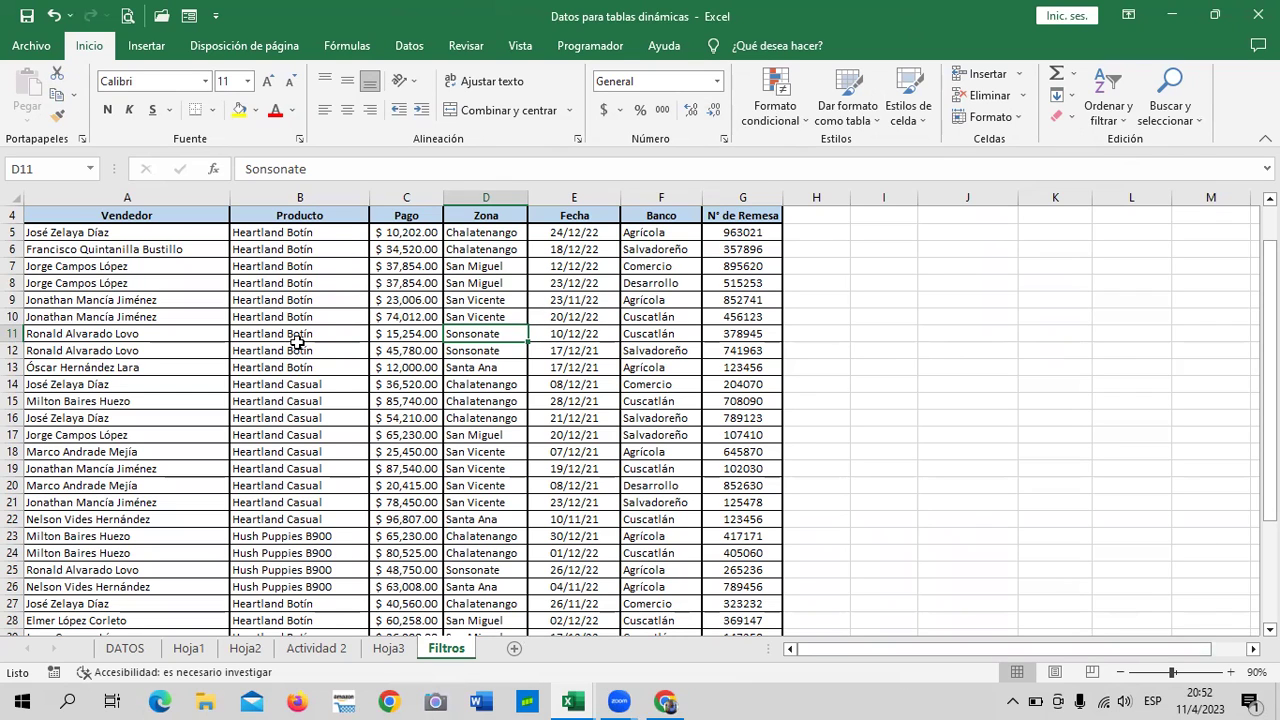
pyautogui.click(125, 648)
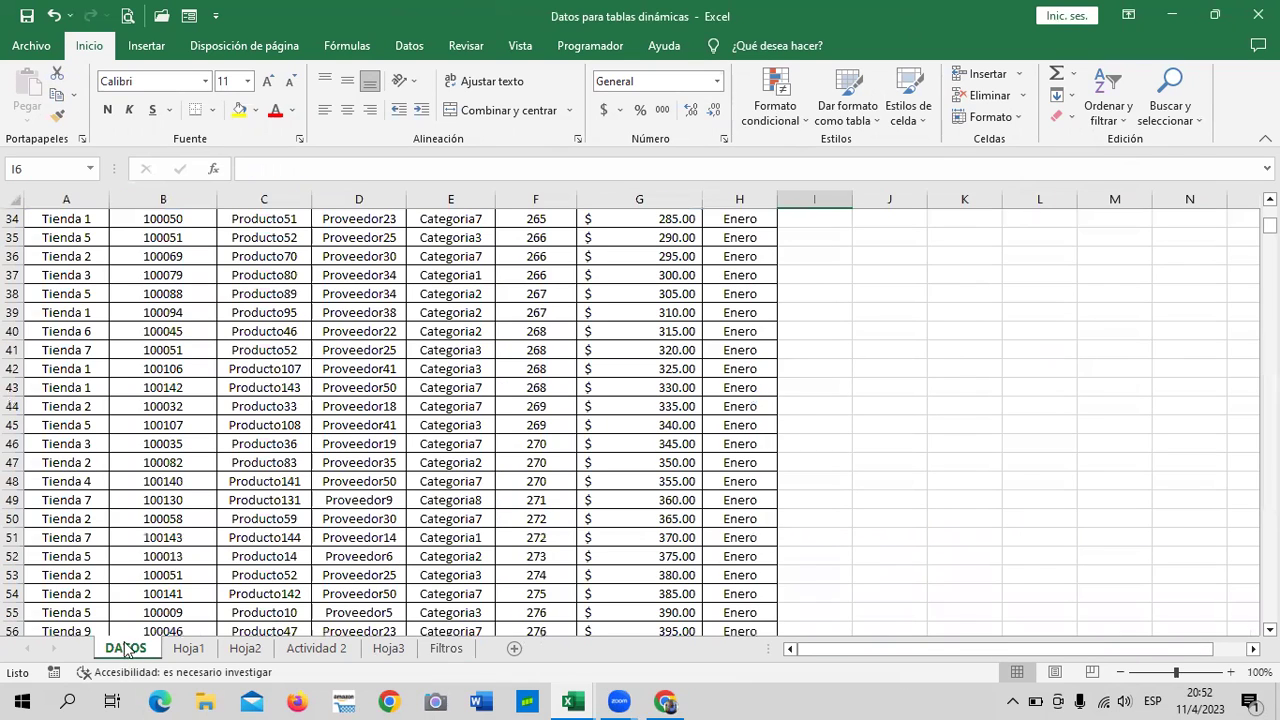
pyautogui.scroll(-9, 200, 390)
pyautogui.scroll(-5, 214, 386)
pyautogui.scroll(-13, 214, 386)
pyautogui.scroll(-15, 214, 386)
pyautogui.scroll(-8, 214, 386)
pyautogui.scroll(-16, 214, 386)
pyautogui.scroll(-13, 214, 386)
pyautogui.scroll(-10, 214, 386)
pyautogui.scroll(-16, 214, 386)
pyautogui.scroll(-10, 214, 386)
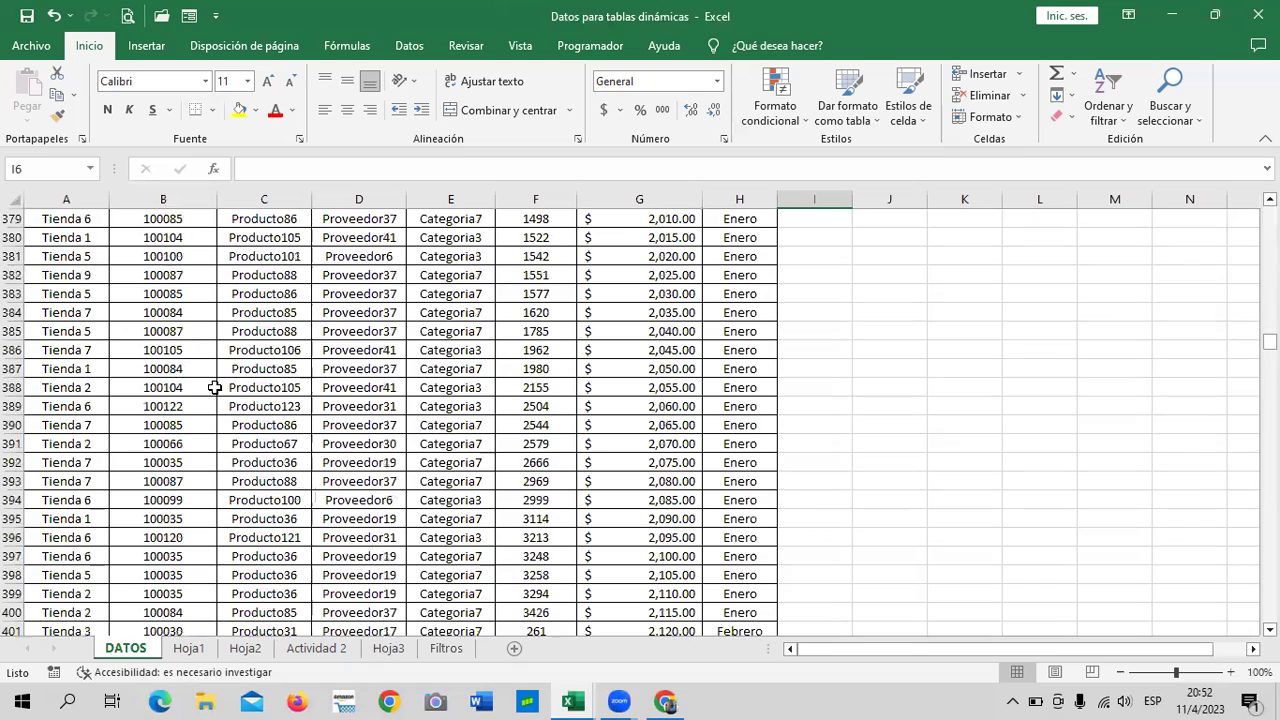
pyautogui.scroll(-14, 214, 387)
pyautogui.moveTo(1268, 348); pyautogui.dragTo(1268, 213)
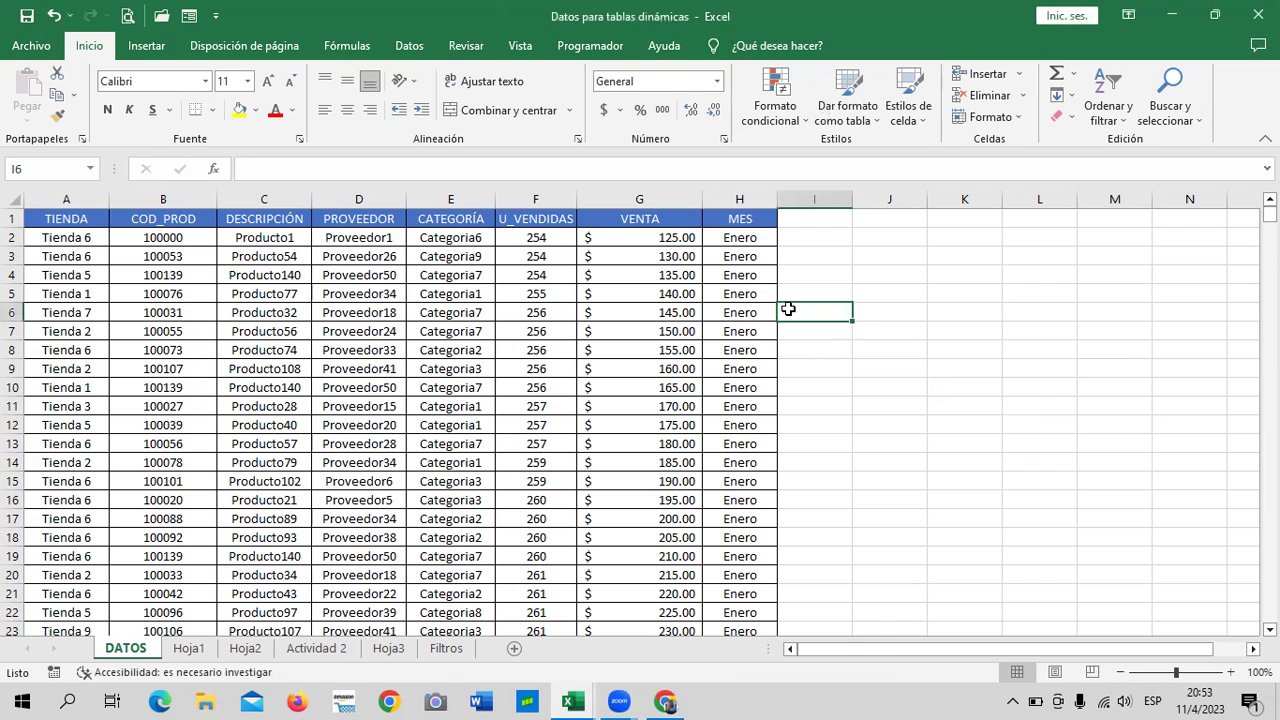
pyautogui.click(938, 381)
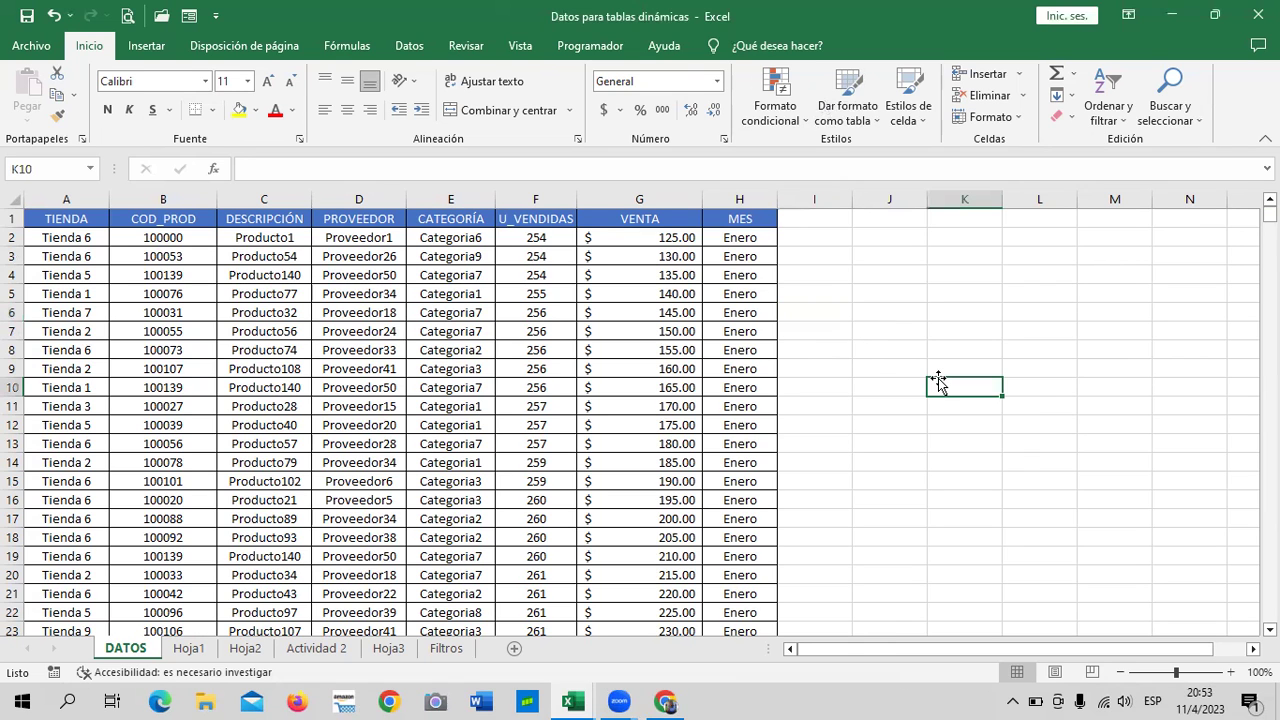
pyautogui.click(440, 652)
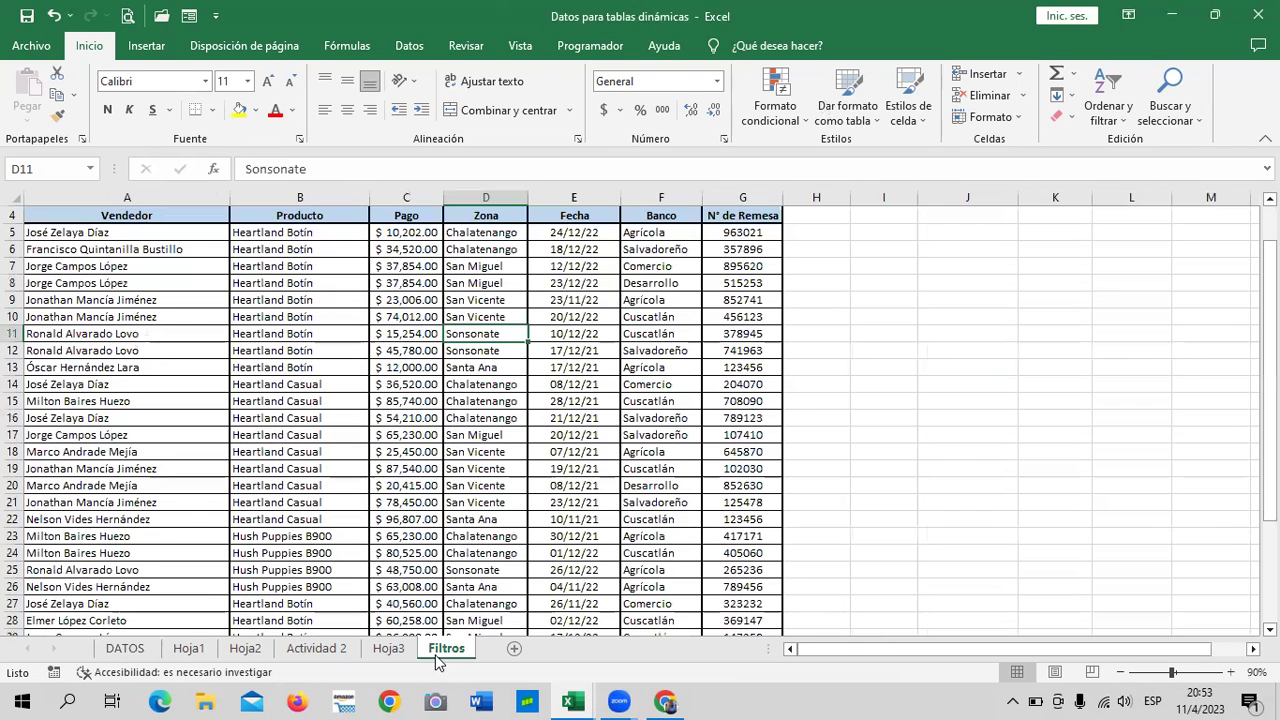
pyautogui.scroll(1, 433, 493)
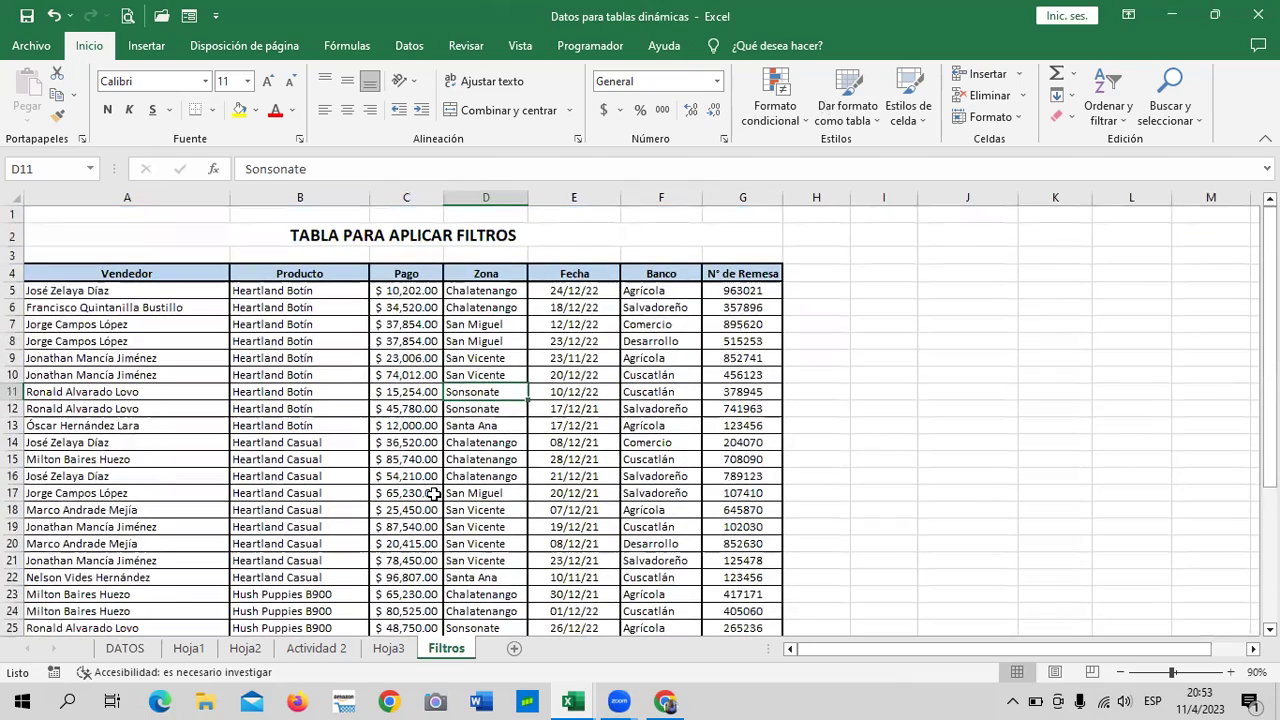
pyautogui.scroll(-3, 433, 493)
pyautogui.scroll(-4, 433, 493)
pyautogui.scroll(4, 433, 493)
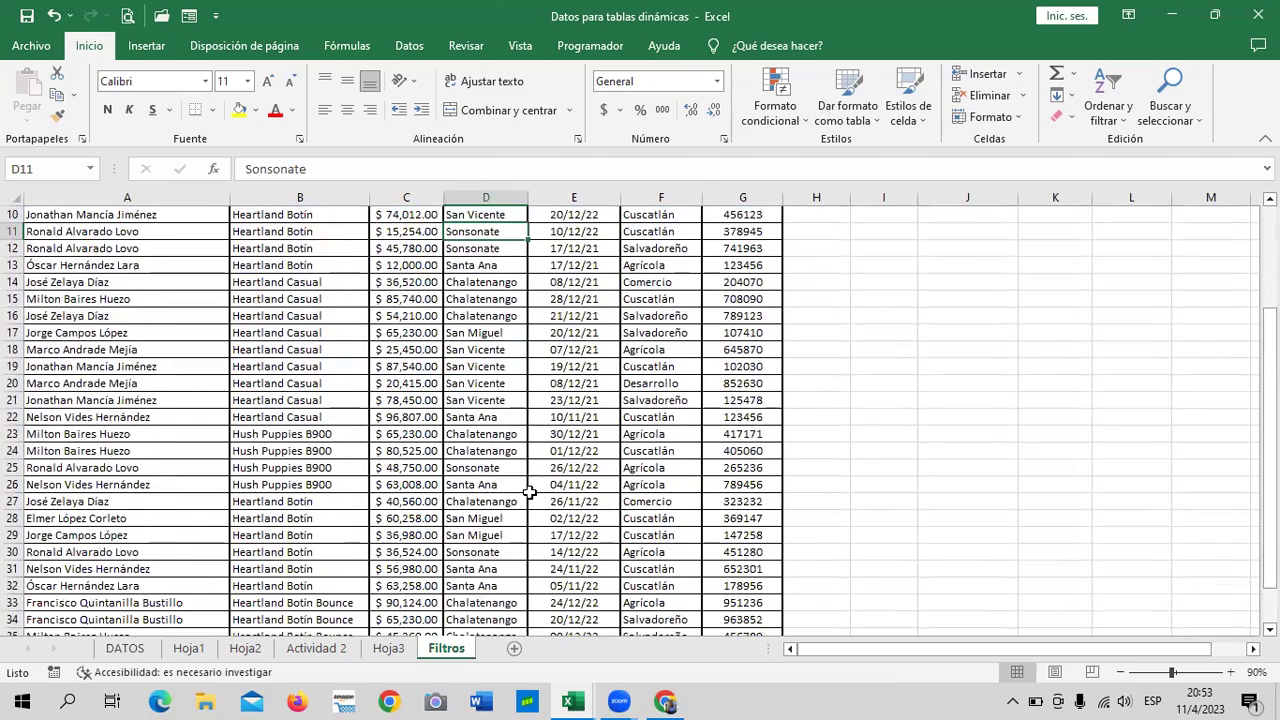
pyautogui.scroll(3, 528, 492)
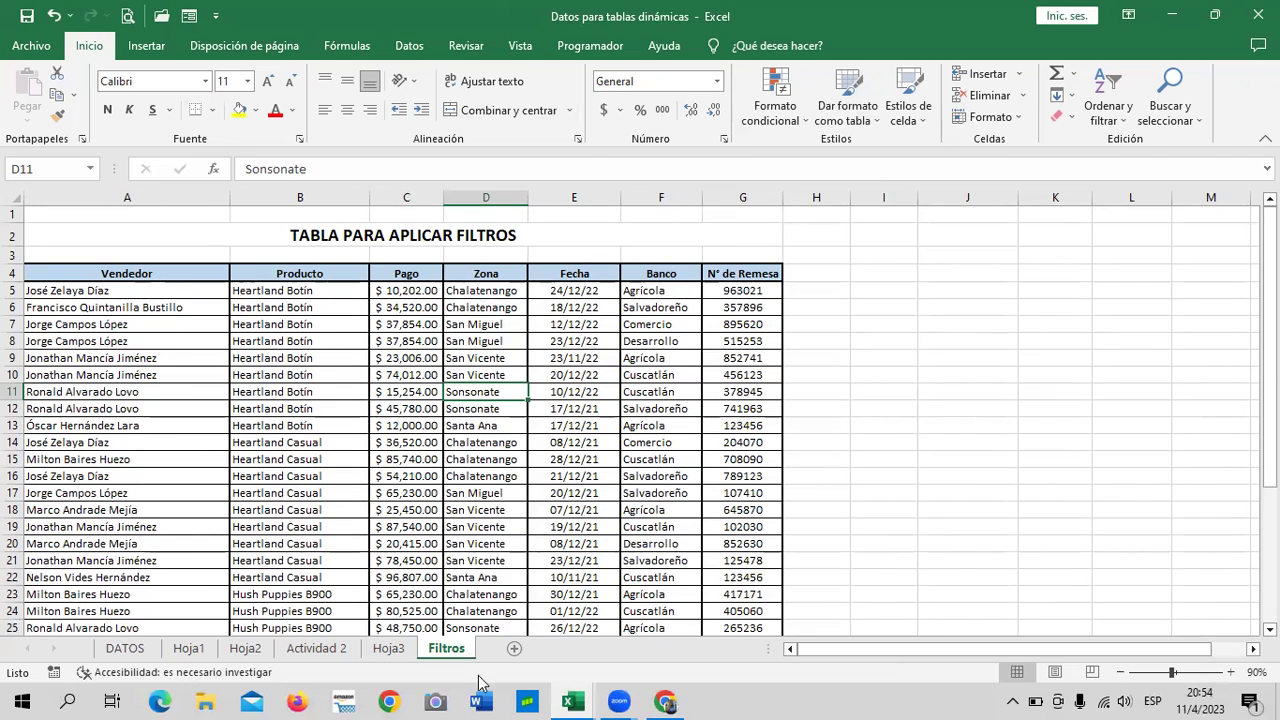
pyautogui.click(122, 647)
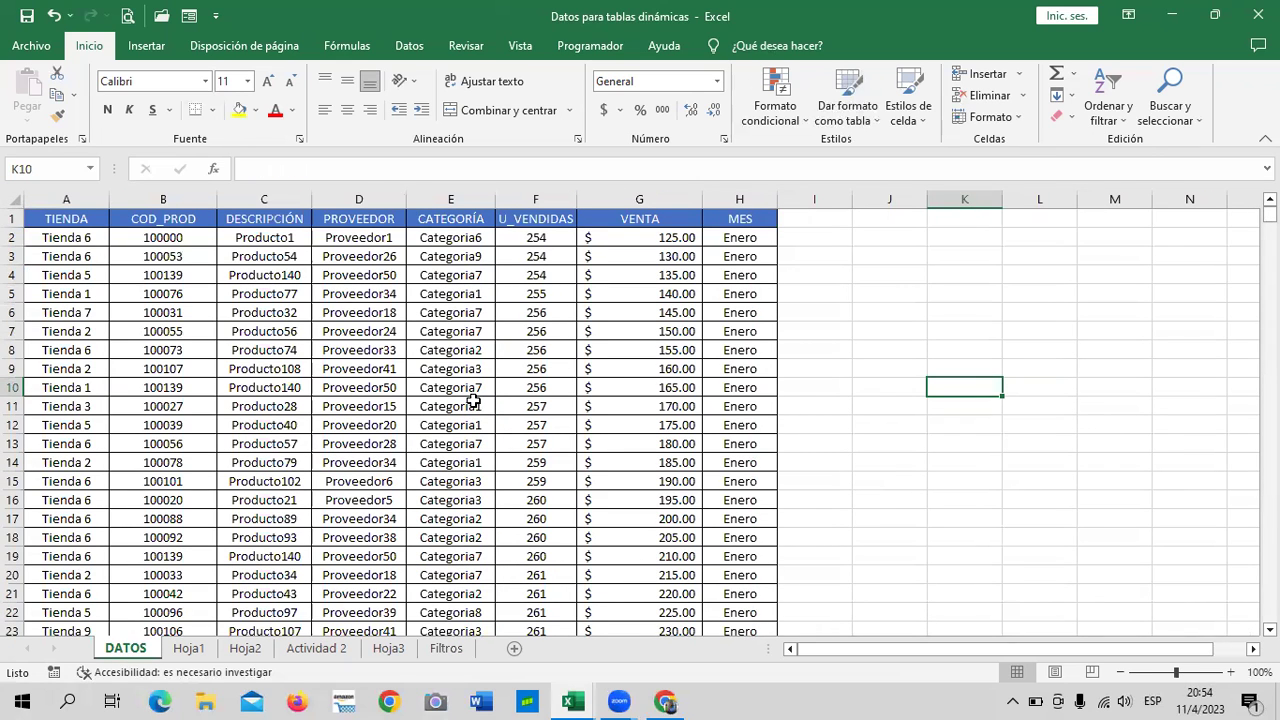
pyautogui.scroll(-5, 428, 405)
pyautogui.scroll(5, 420, 451)
pyautogui.scroll(-6, 418, 455)
pyautogui.scroll(6, 410, 455)
# Insert a blank pivot table from the DATOS data via Tablas dinámicas recomendadas.
pyautogui.click(250, 350)
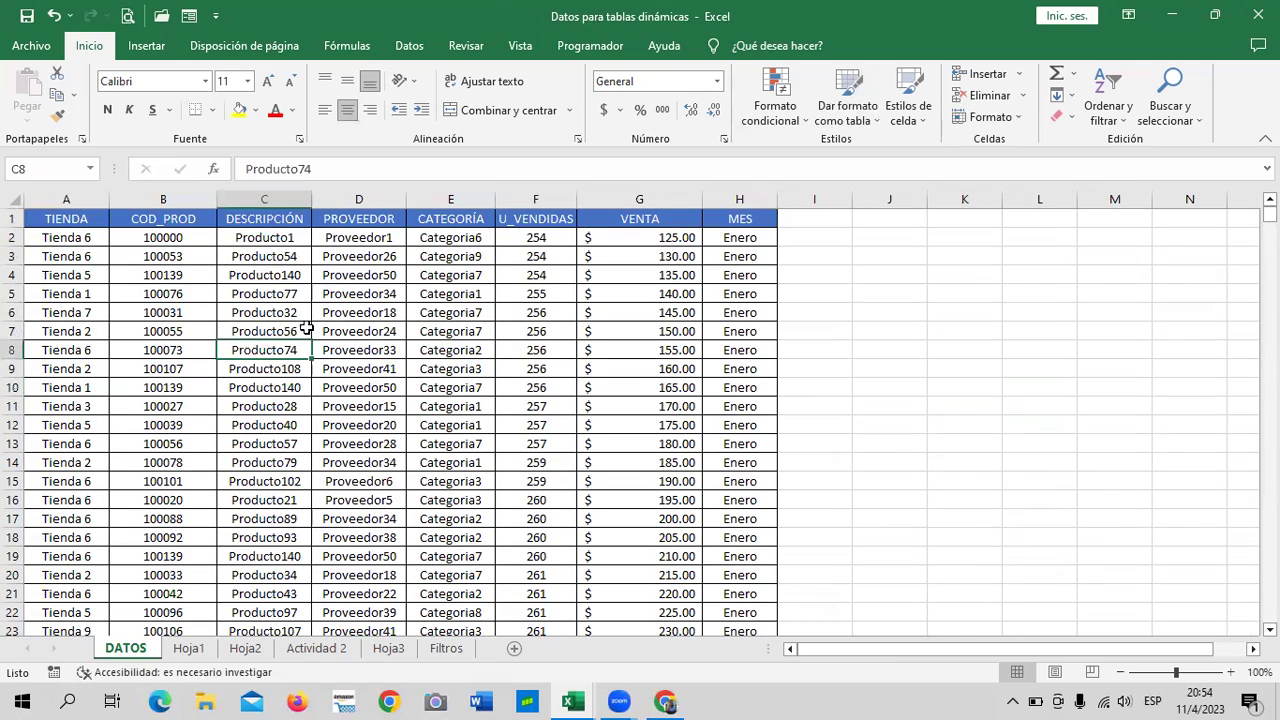
pyautogui.click(140, 47)
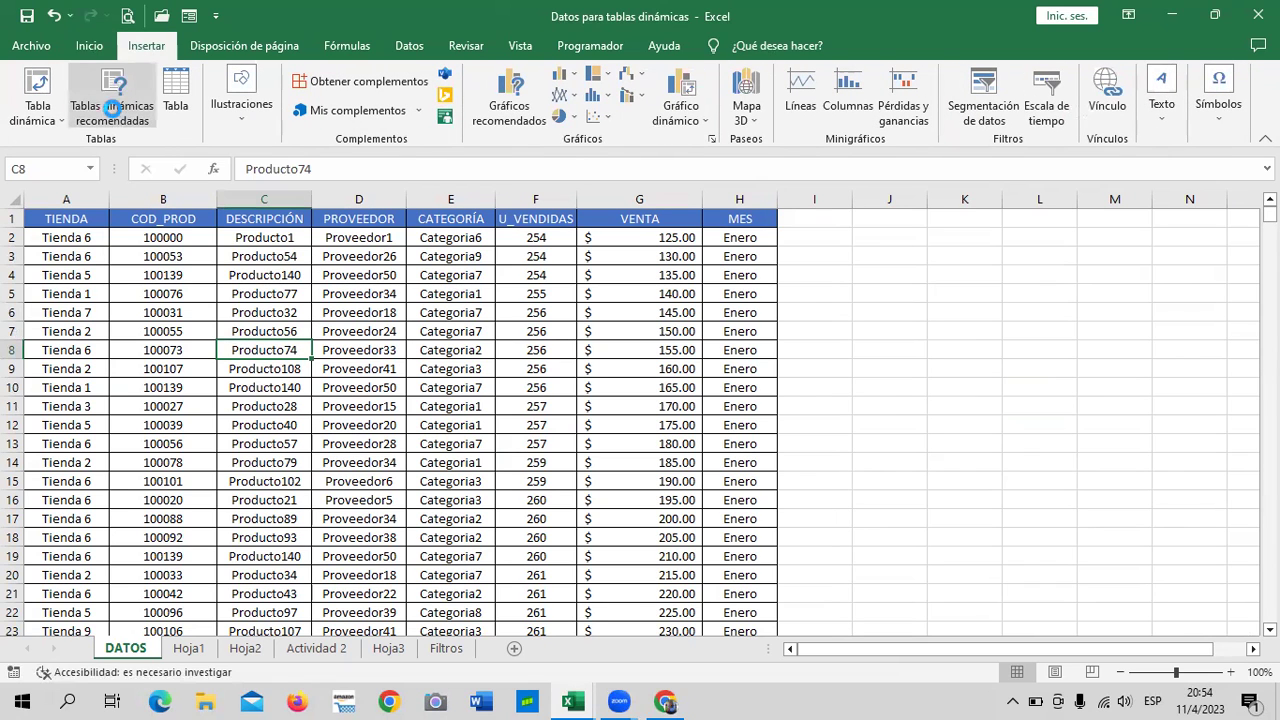
pyautogui.click(113, 113)
pyautogui.click(868, 540)
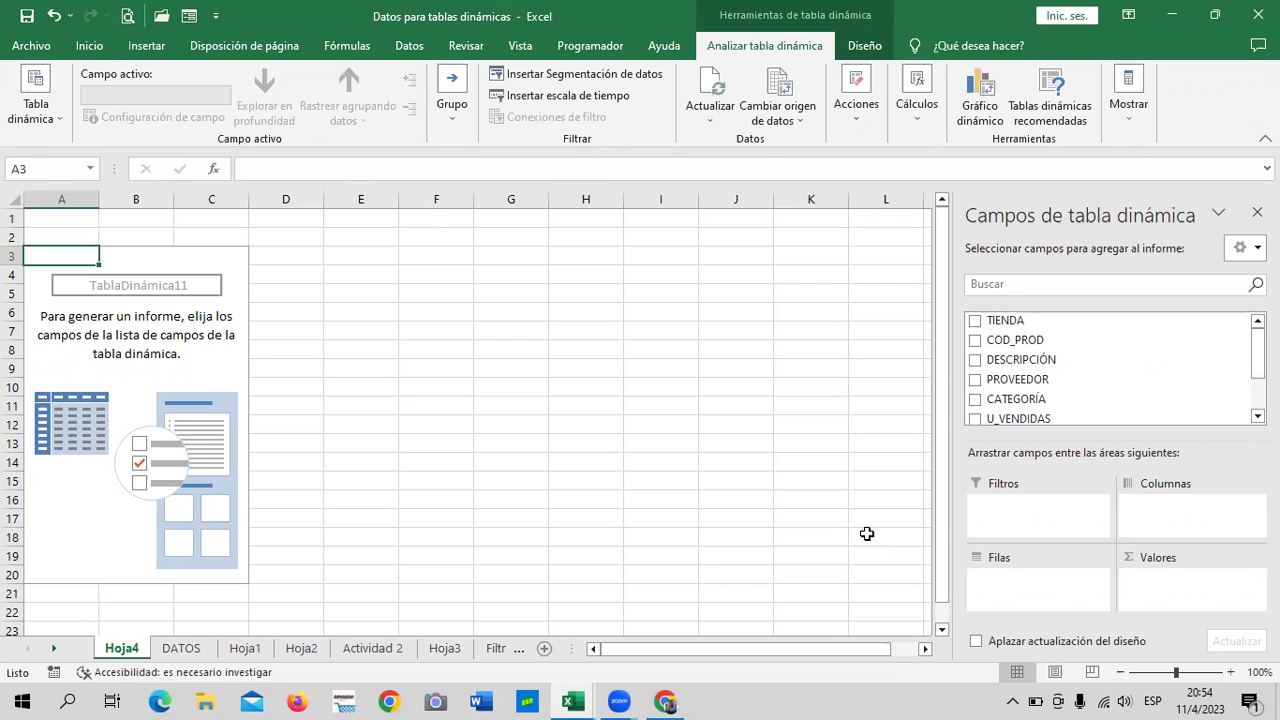
# Place TIENDA in Columnas and PROVEEDOR in Filas, then review the Proveedor1–50 rows.
pyautogui.click(975, 321)
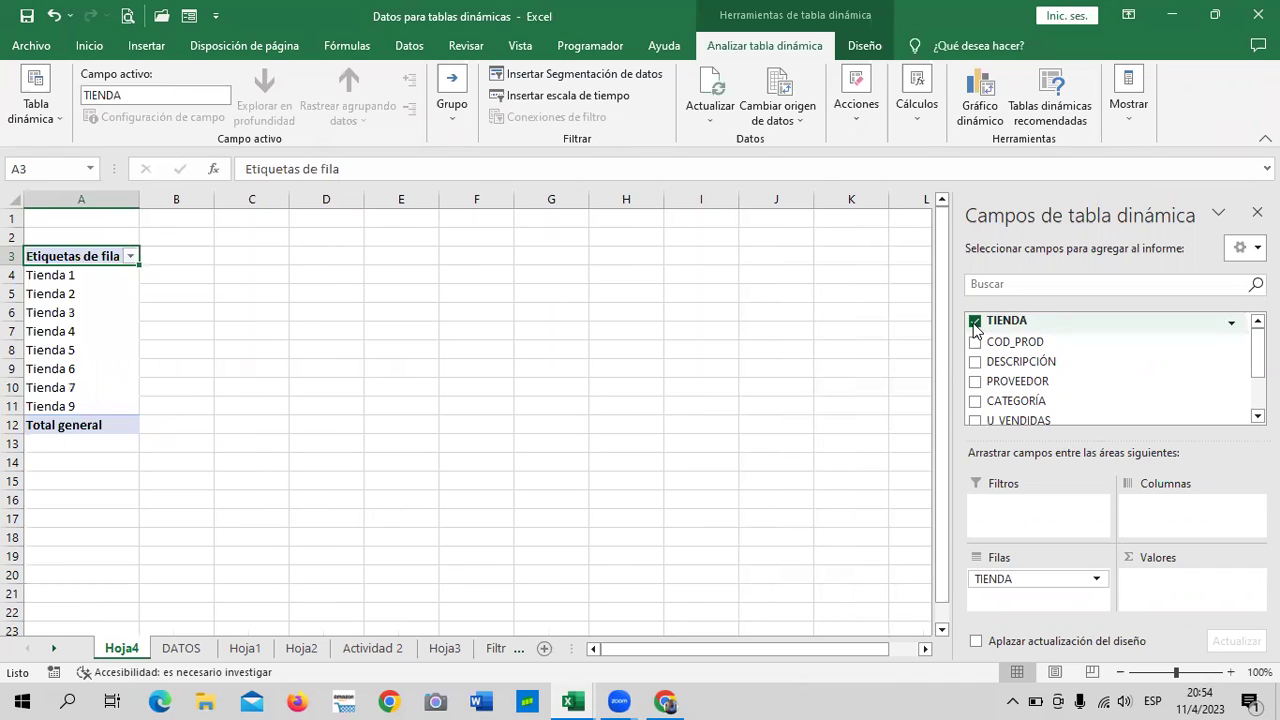
pyautogui.moveTo(1046, 580); pyautogui.dragTo(1203, 520)
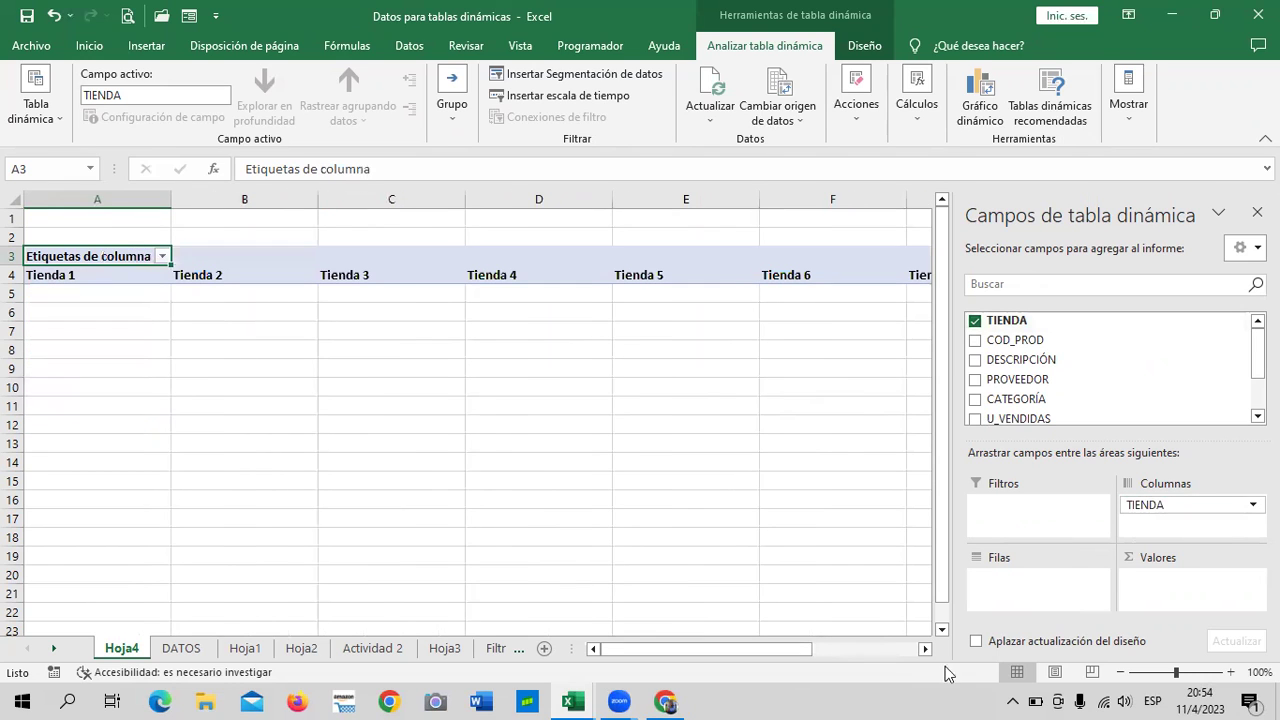
pyautogui.moveTo(771, 666); pyautogui.dragTo(745, 656)
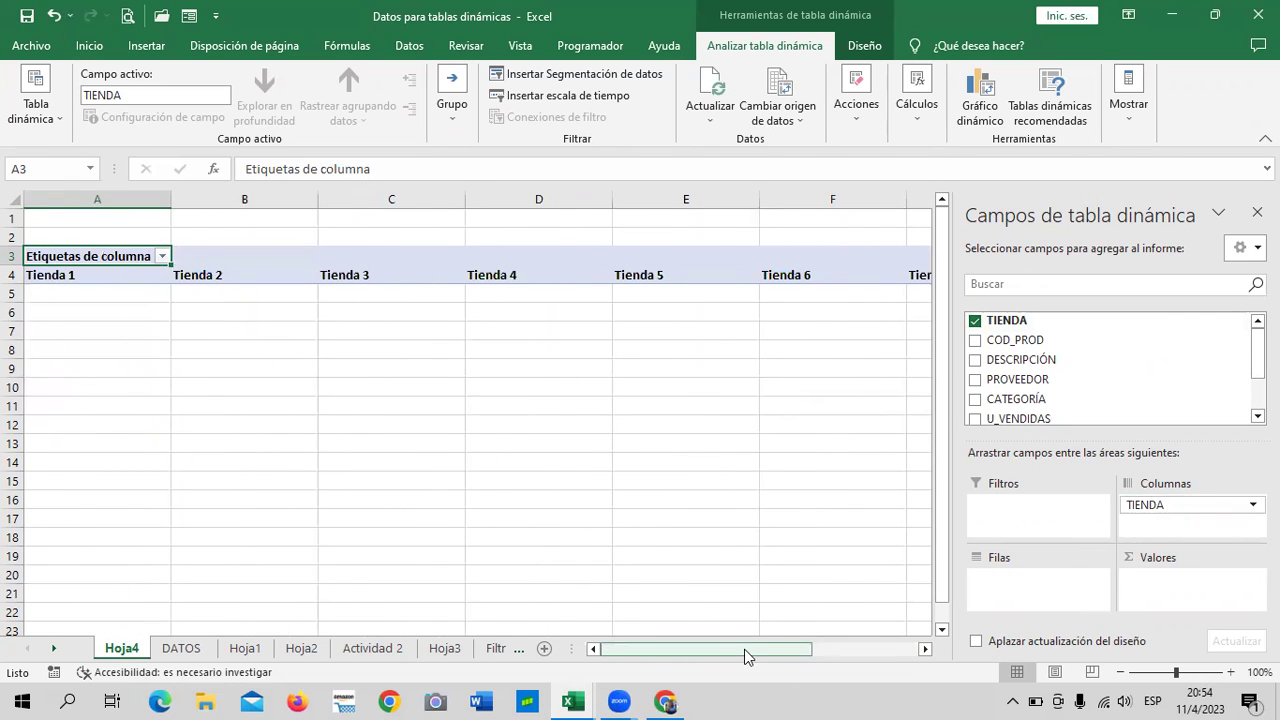
pyautogui.click(974, 381)
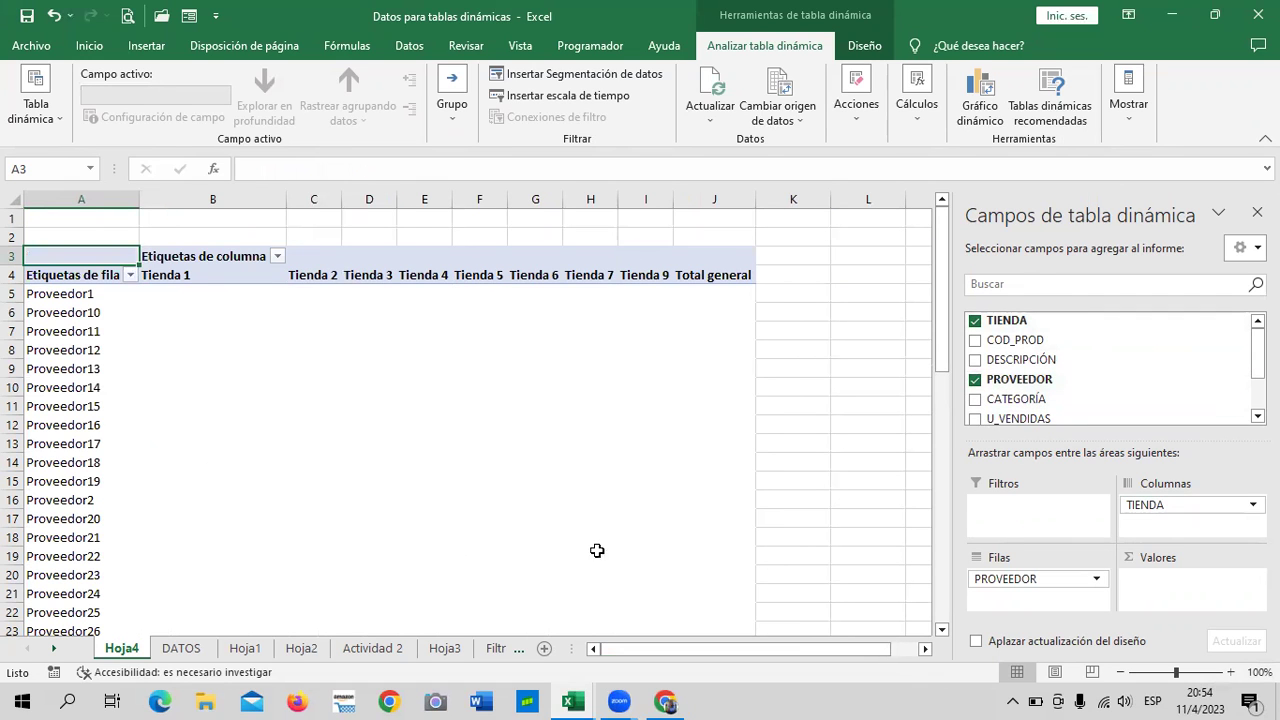
pyautogui.scroll(-12, 586, 477)
pyautogui.scroll(-5, 583, 477)
pyautogui.scroll(5, 580, 476)
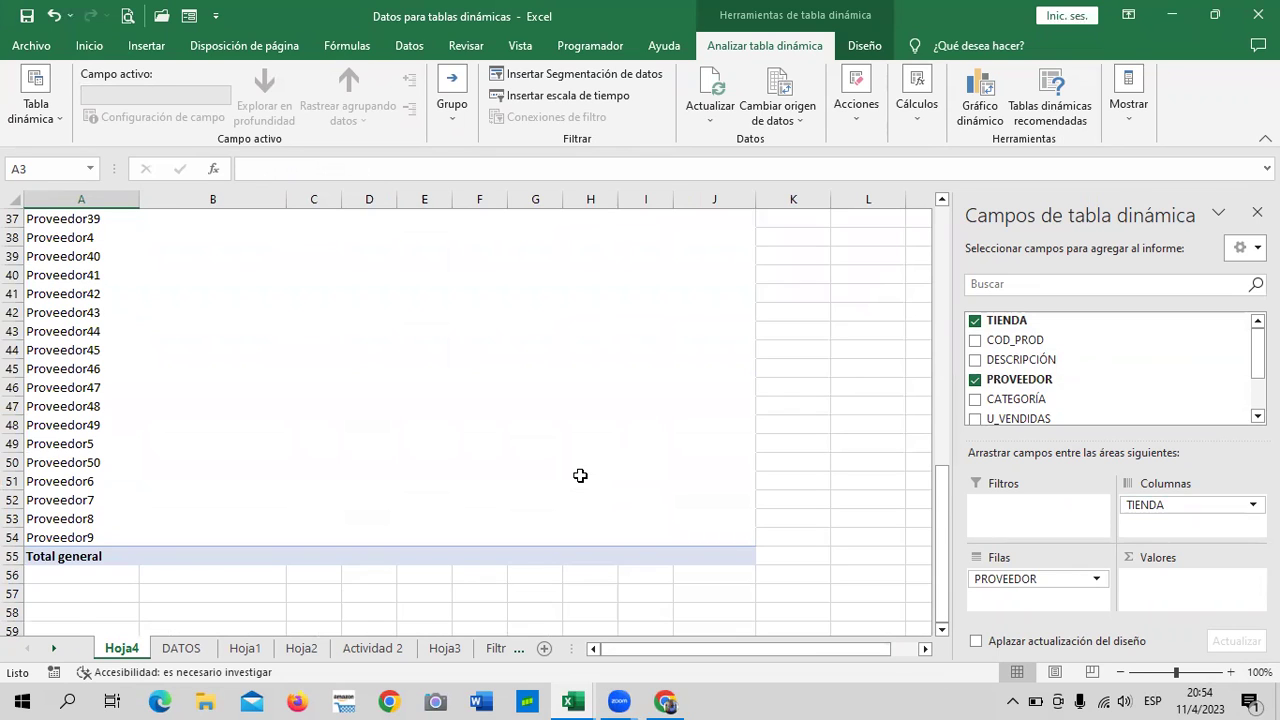
pyautogui.scroll(2, 580, 475)
pyautogui.scroll(3, 580, 475)
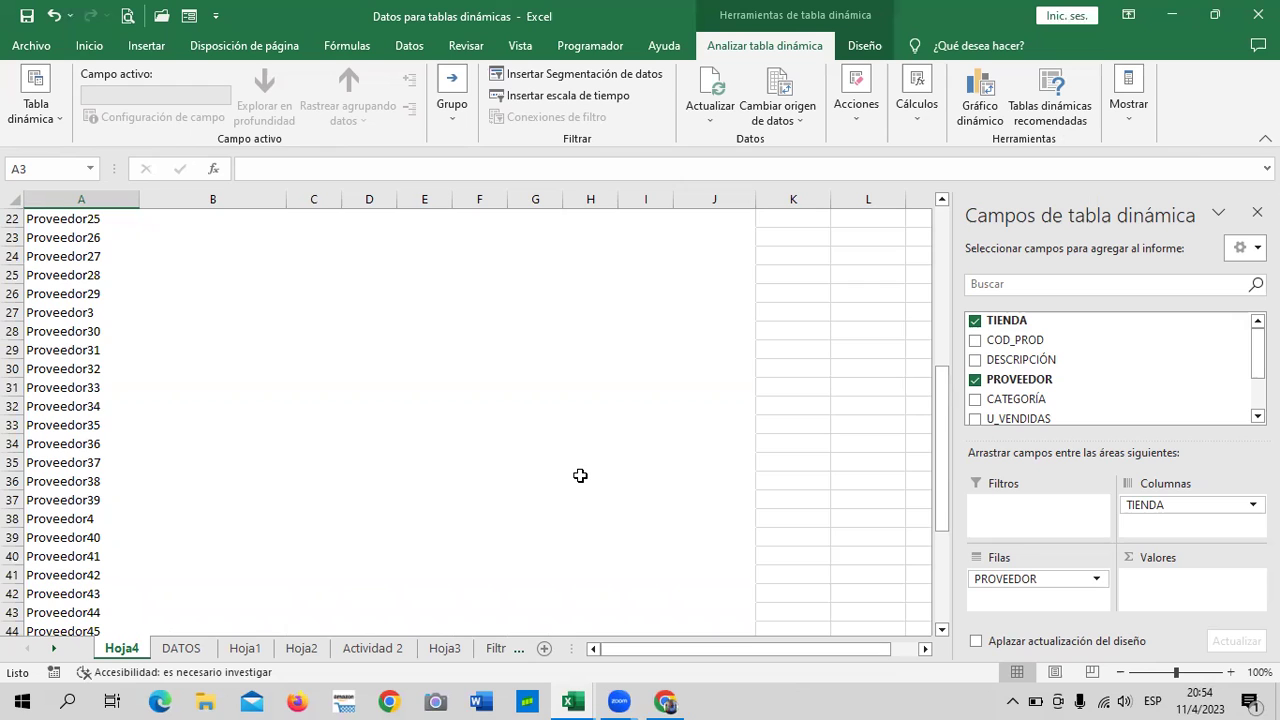
pyautogui.scroll(-3, 580, 475)
pyautogui.scroll(7, 580, 475)
pyautogui.scroll(3, 580, 475)
pyautogui.scroll(-2, 580, 475)
pyautogui.scroll(-3, 580, 475)
pyautogui.scroll(-2, 580, 475)
pyautogui.scroll(-2, 580, 475)
pyautogui.scroll(-1, 580, 475)
pyautogui.scroll(-2, 580, 475)
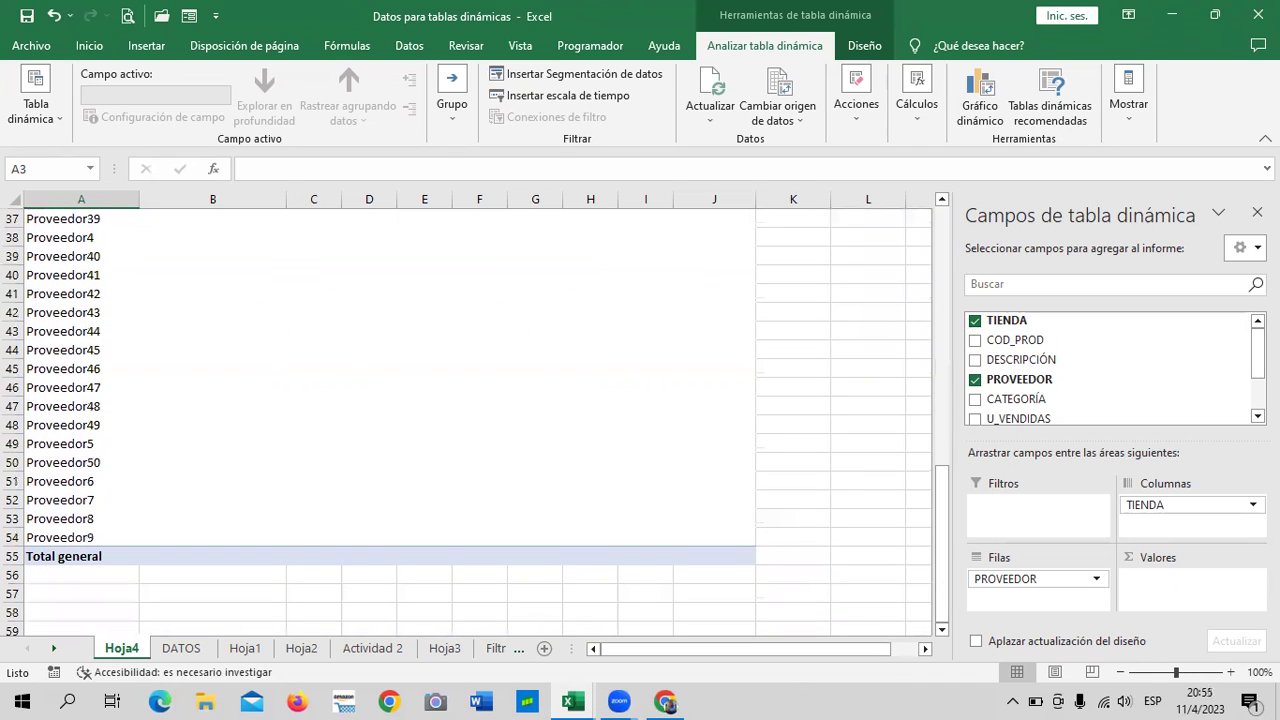
pyautogui.scroll(-2, 1110, 400)
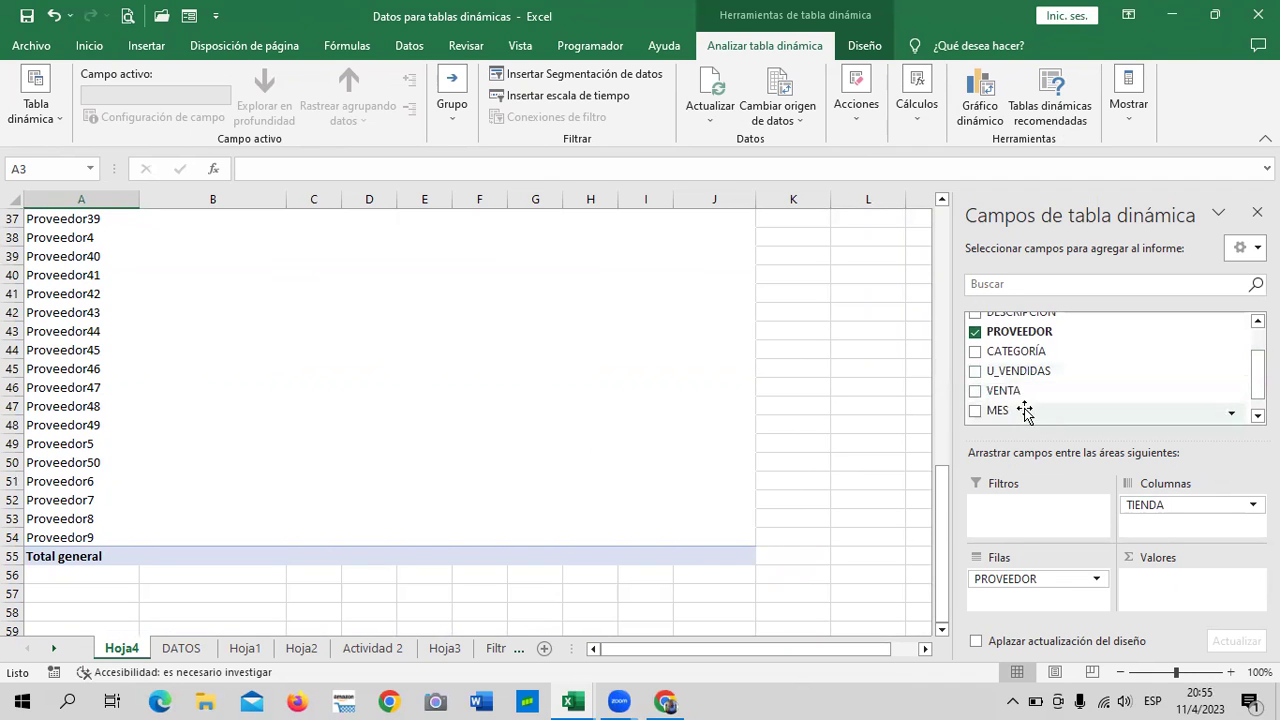
pyautogui.click(975, 372)
pyautogui.scroll(4, 520, 390)
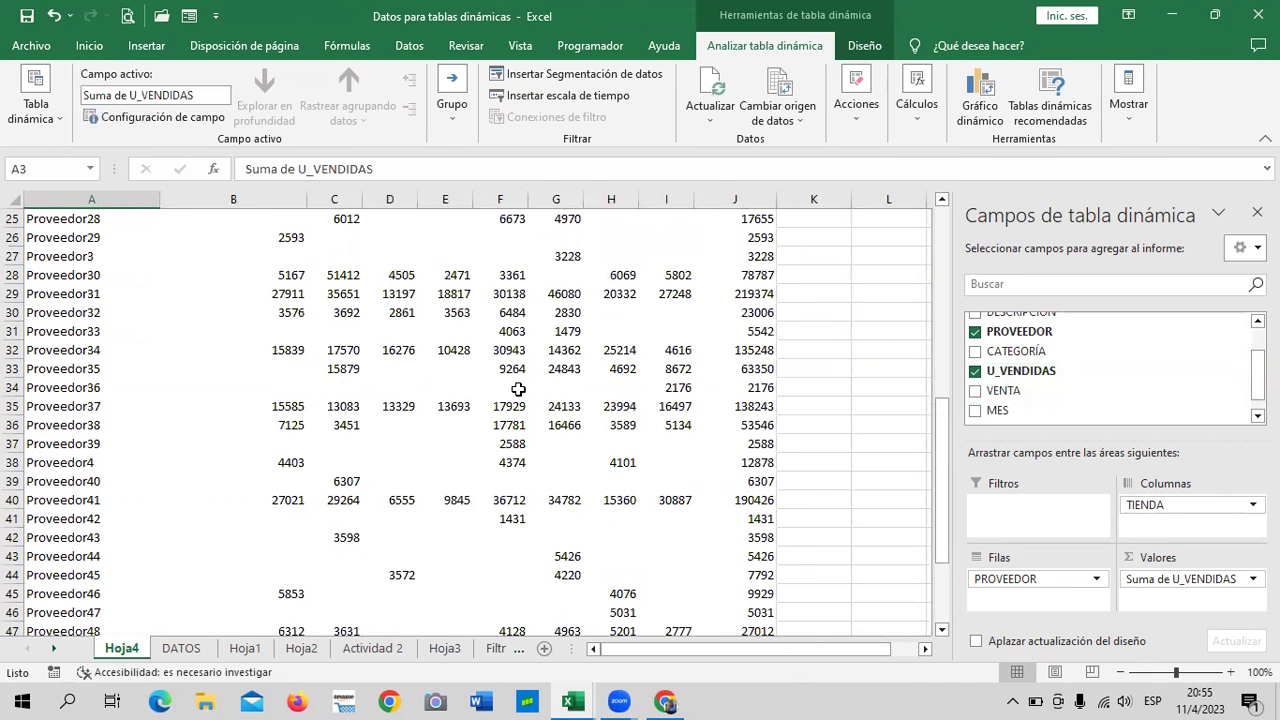
pyautogui.scroll(-2, 520, 390)
pyautogui.click(975, 411)
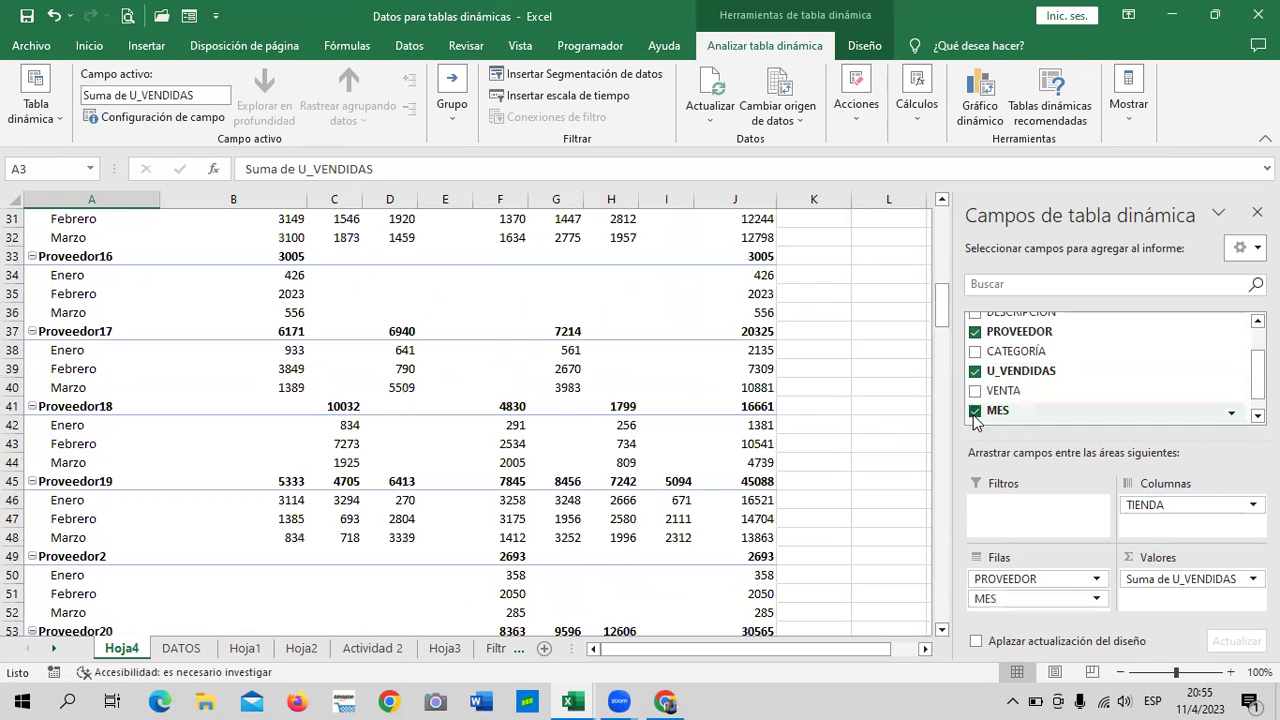
pyautogui.scroll(5, 655, 400)
pyautogui.scroll(-6, 655, 400)
pyautogui.scroll(-5, 655, 400)
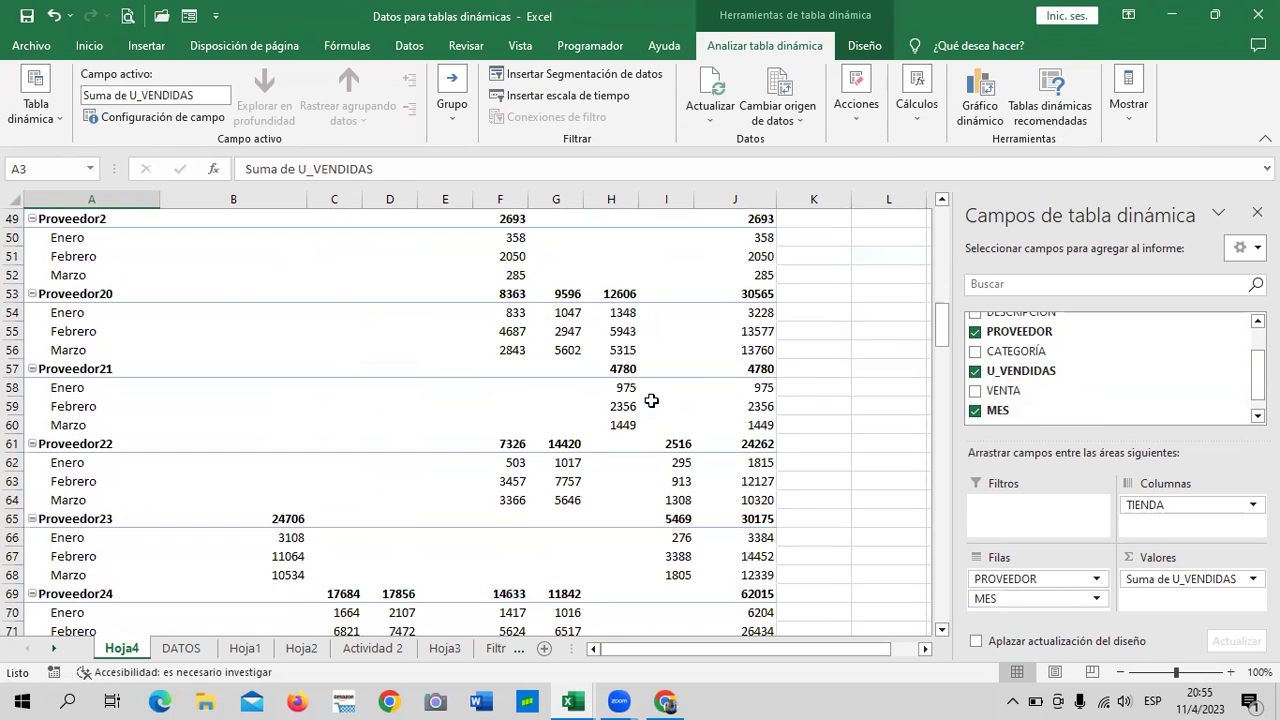
pyautogui.scroll(-6, 653, 428)
pyautogui.scroll(-5, 653, 428)
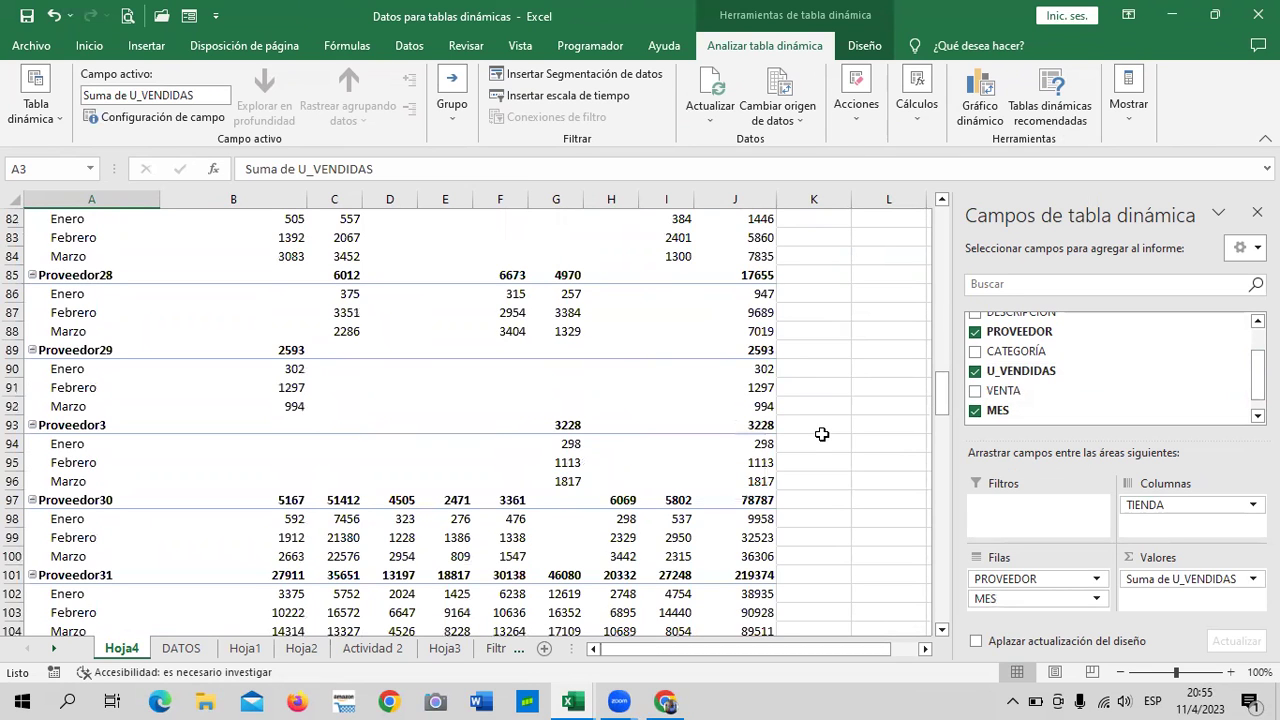
pyautogui.scroll(-5, 821, 427)
pyautogui.scroll(-5, 821, 427)
pyautogui.scroll(-5, 821, 427)
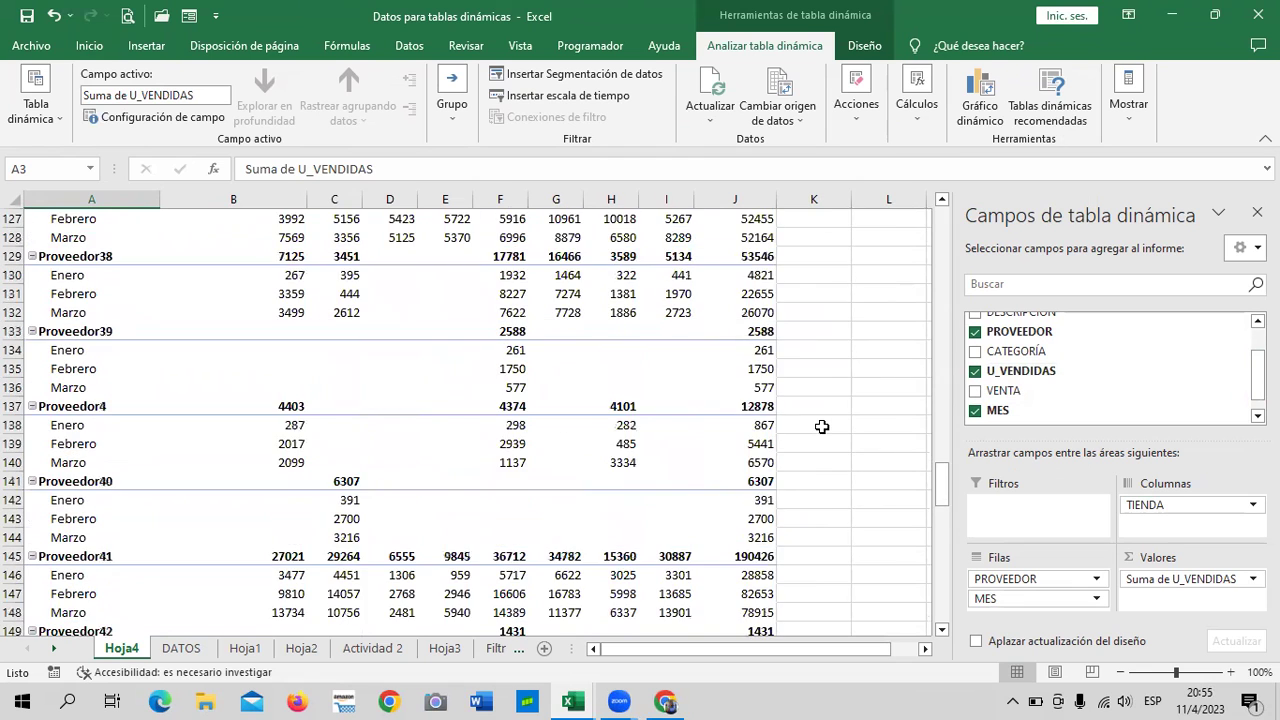
pyautogui.scroll(-4, 821, 427)
pyautogui.scroll(-1, 821, 427)
pyautogui.scroll(-2, 821, 427)
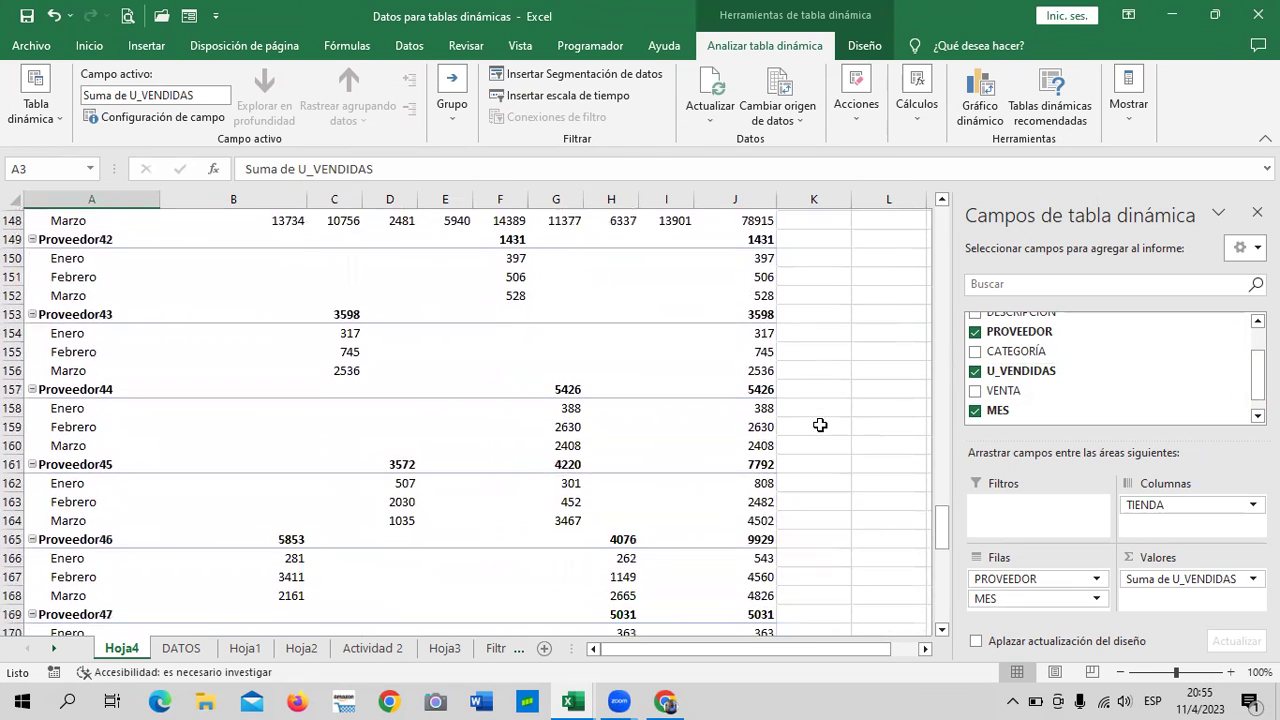
pyautogui.scroll(-4, 821, 427)
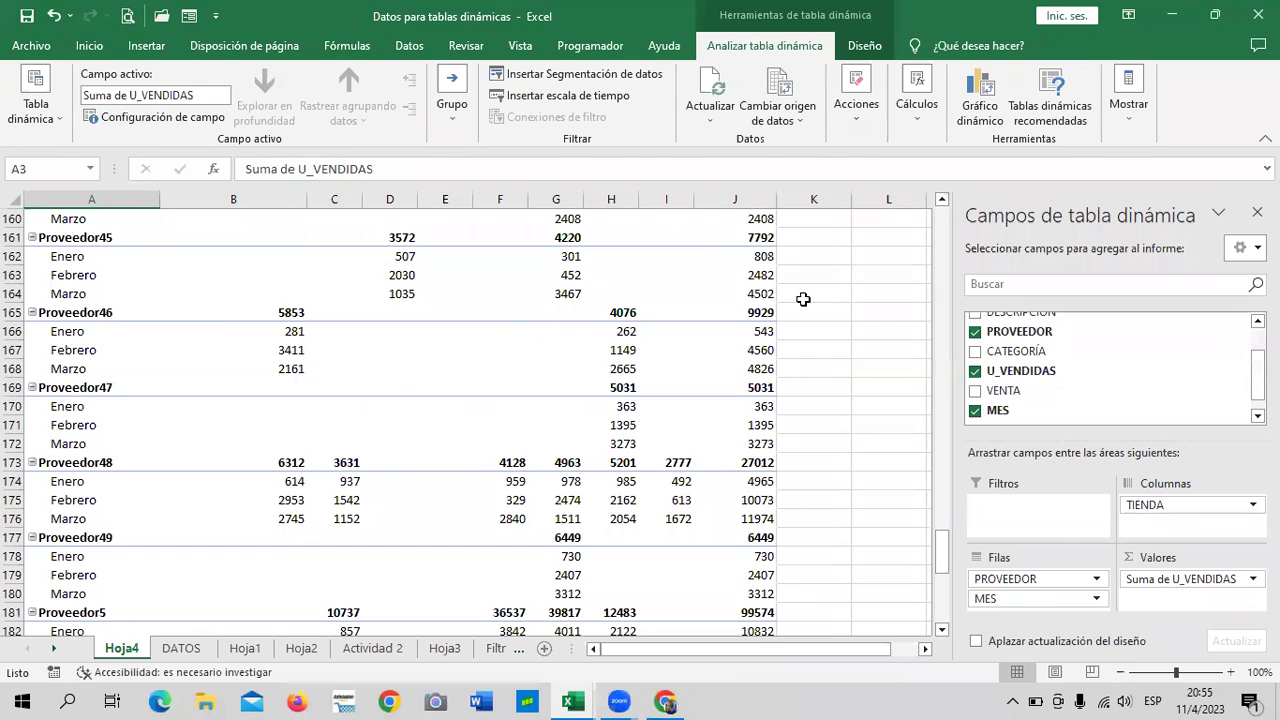
pyautogui.scroll(-4, 382, 335)
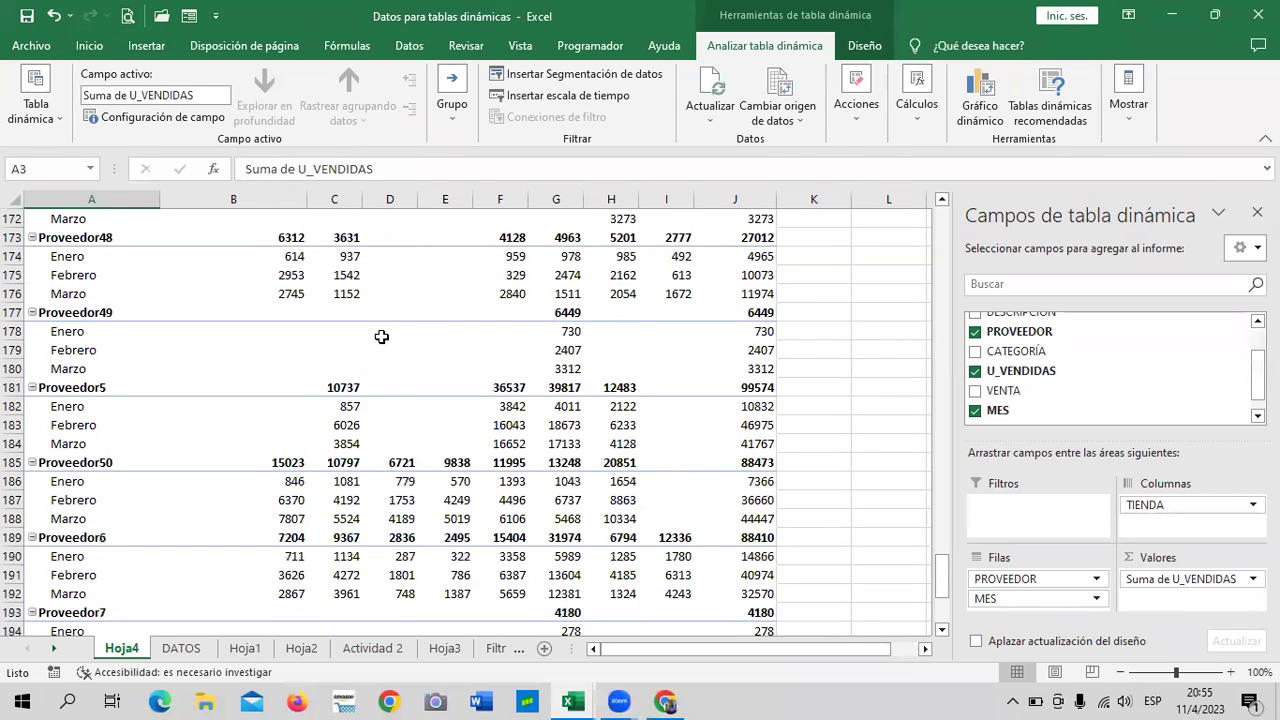
pyautogui.scroll(-5, 400, 345)
pyautogui.scroll(-3, 420, 350)
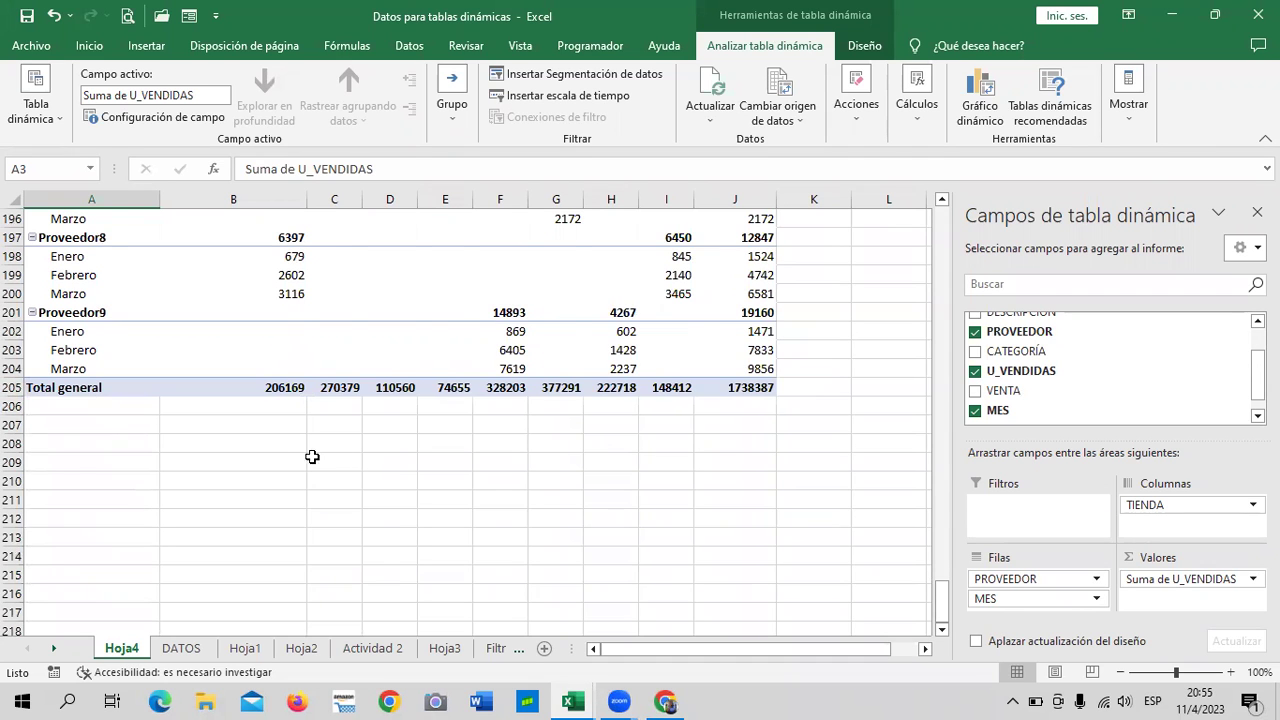
pyautogui.scroll(4, 365, 462)
pyautogui.scroll(4, 372, 458)
pyautogui.scroll(4, 372, 458)
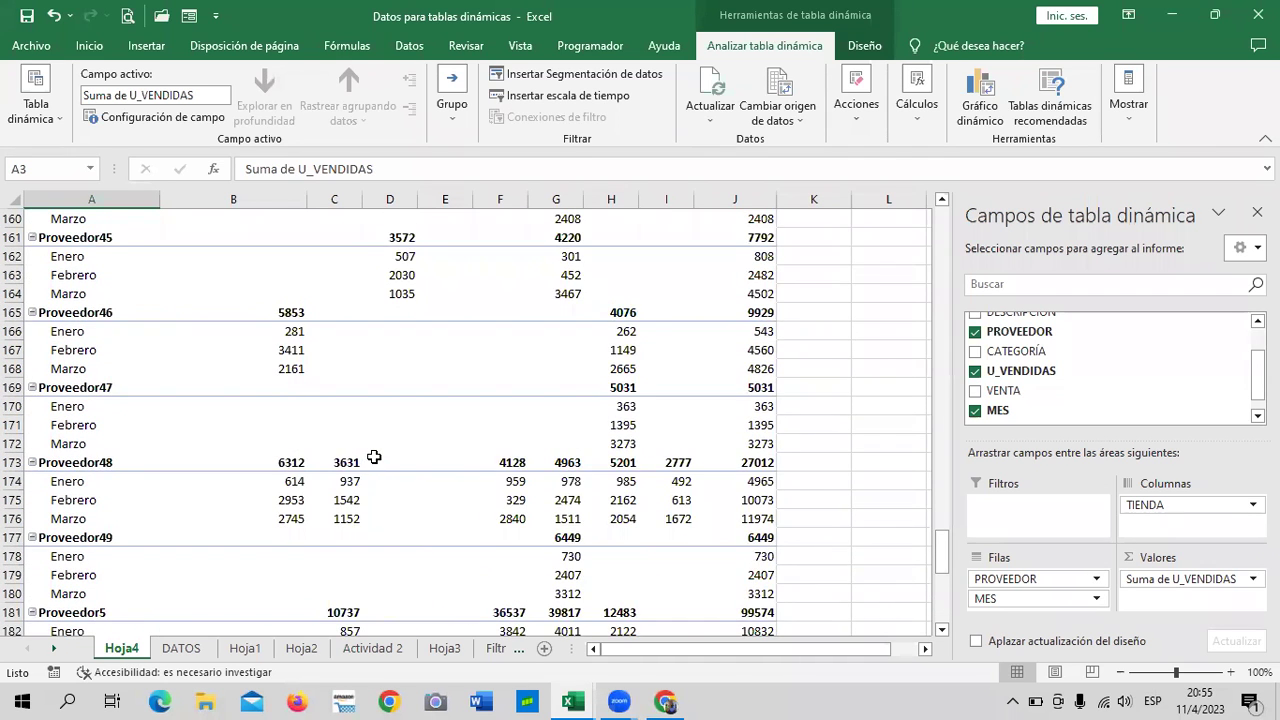
pyautogui.scroll(3, 372, 458)
pyautogui.scroll(11, 373, 451)
pyautogui.scroll(5, 373, 451)
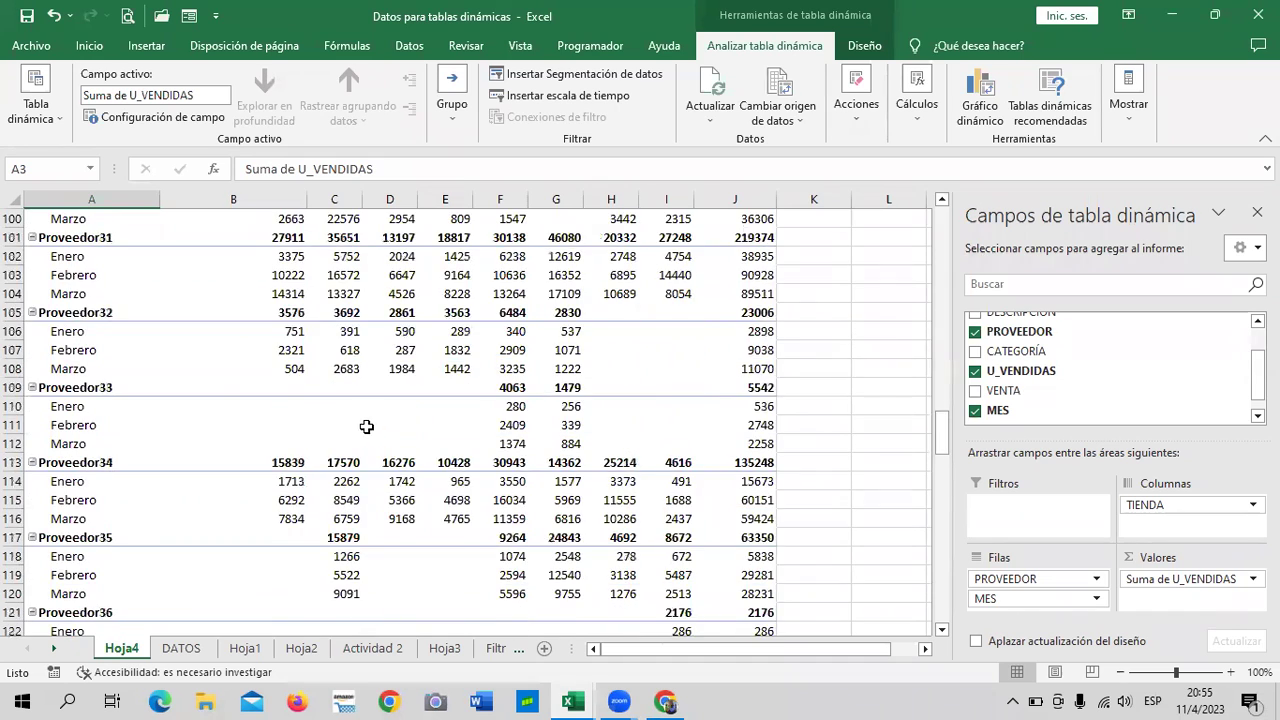
pyautogui.scroll(8, 366, 425)
pyautogui.scroll(4, 363, 410)
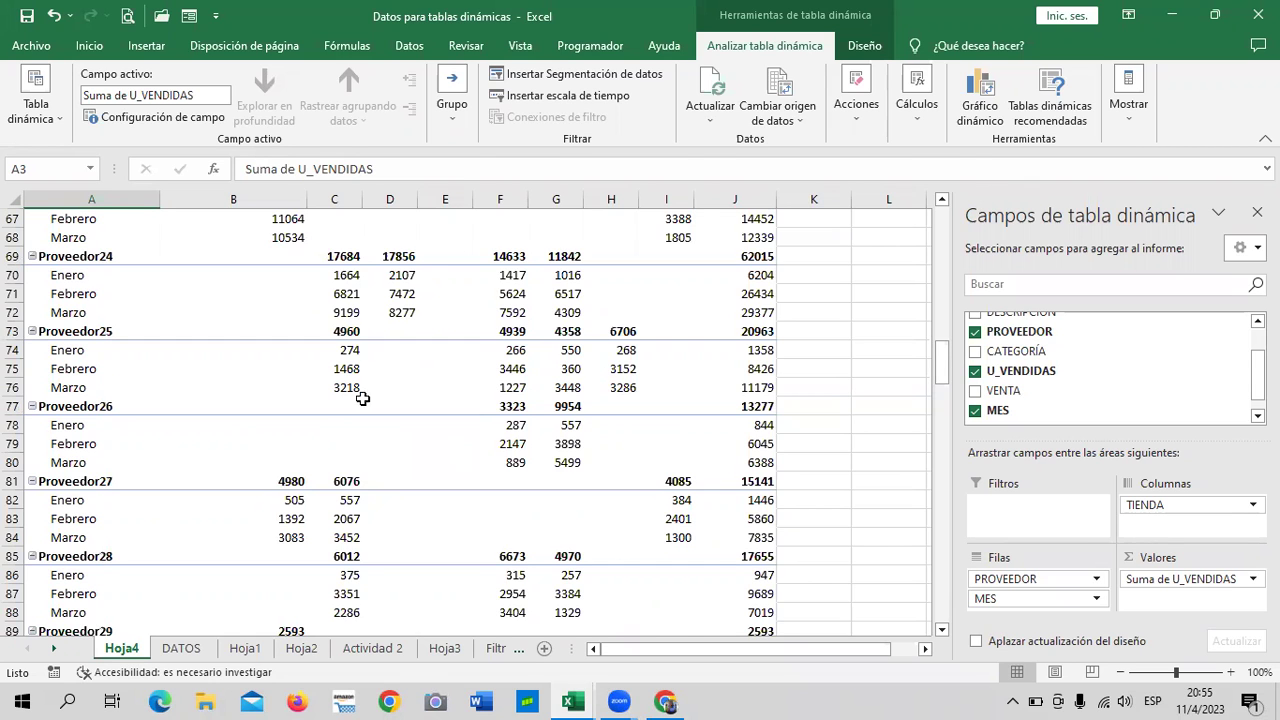
pyautogui.scroll(12, 363, 391)
pyautogui.scroll(7, 371, 388)
pyautogui.scroll(3, 371, 388)
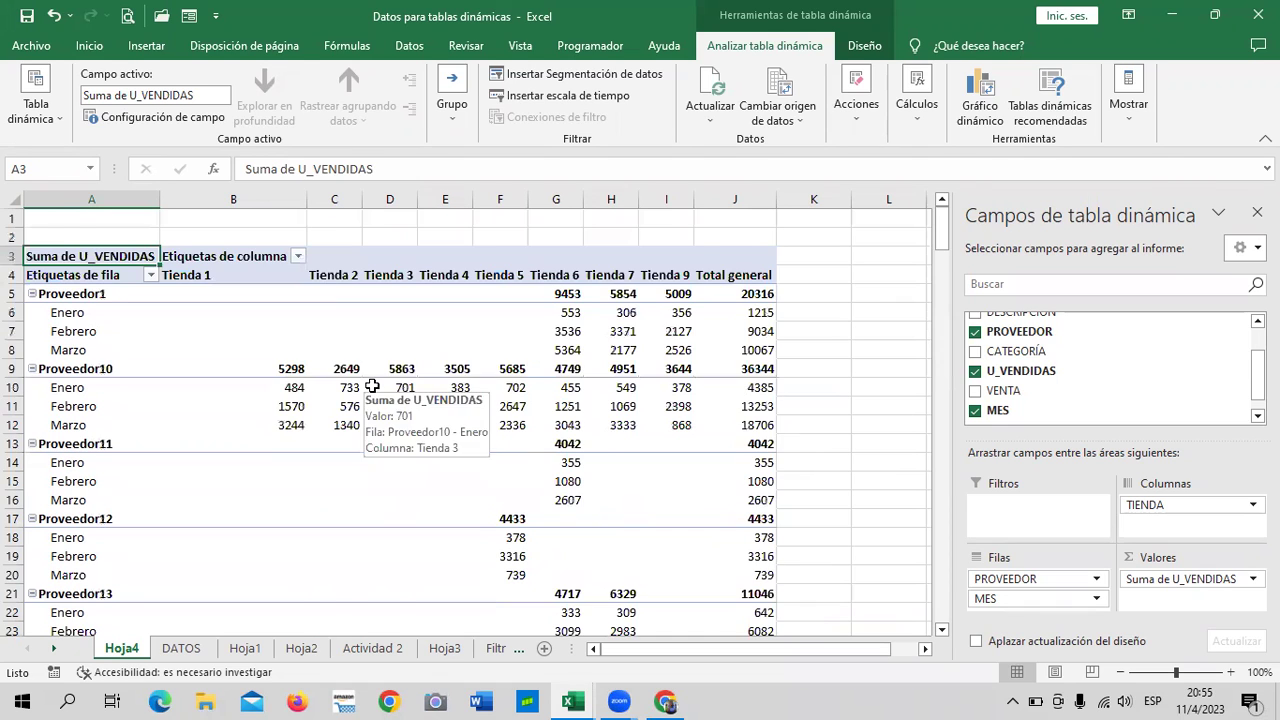
pyautogui.scroll(-3, 371, 387)
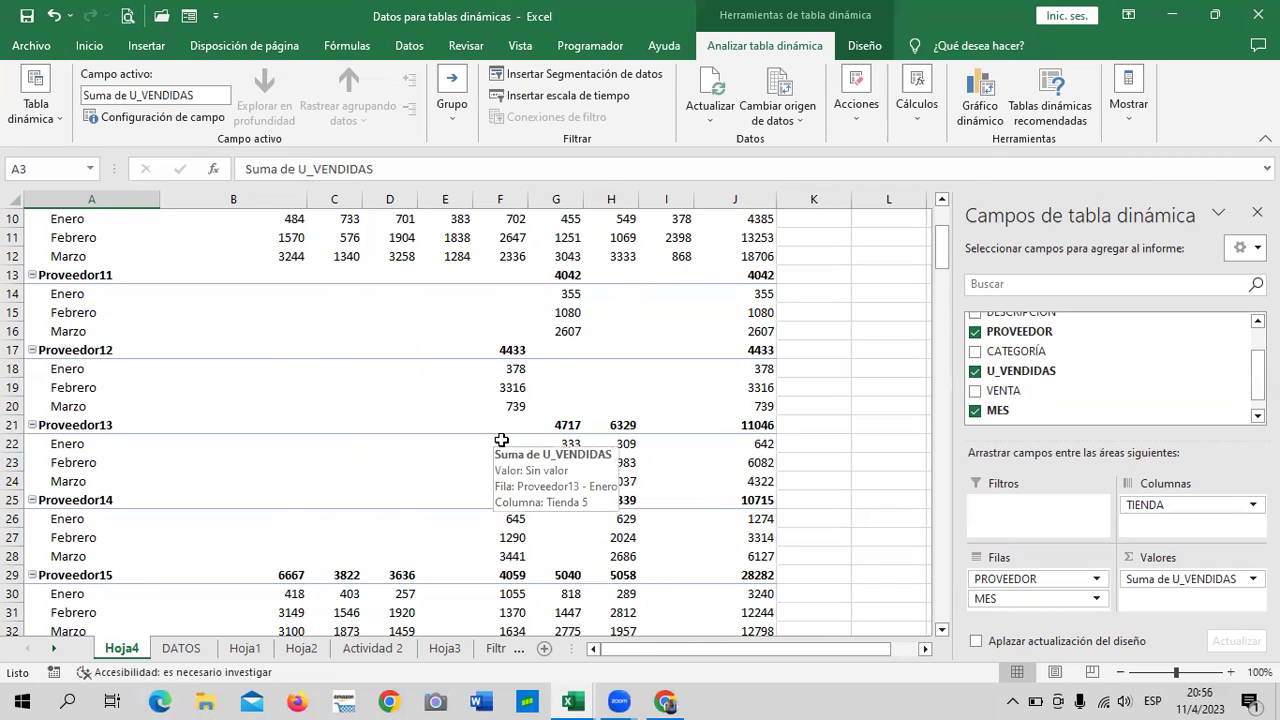
pyautogui.scroll(-3, 501, 440)
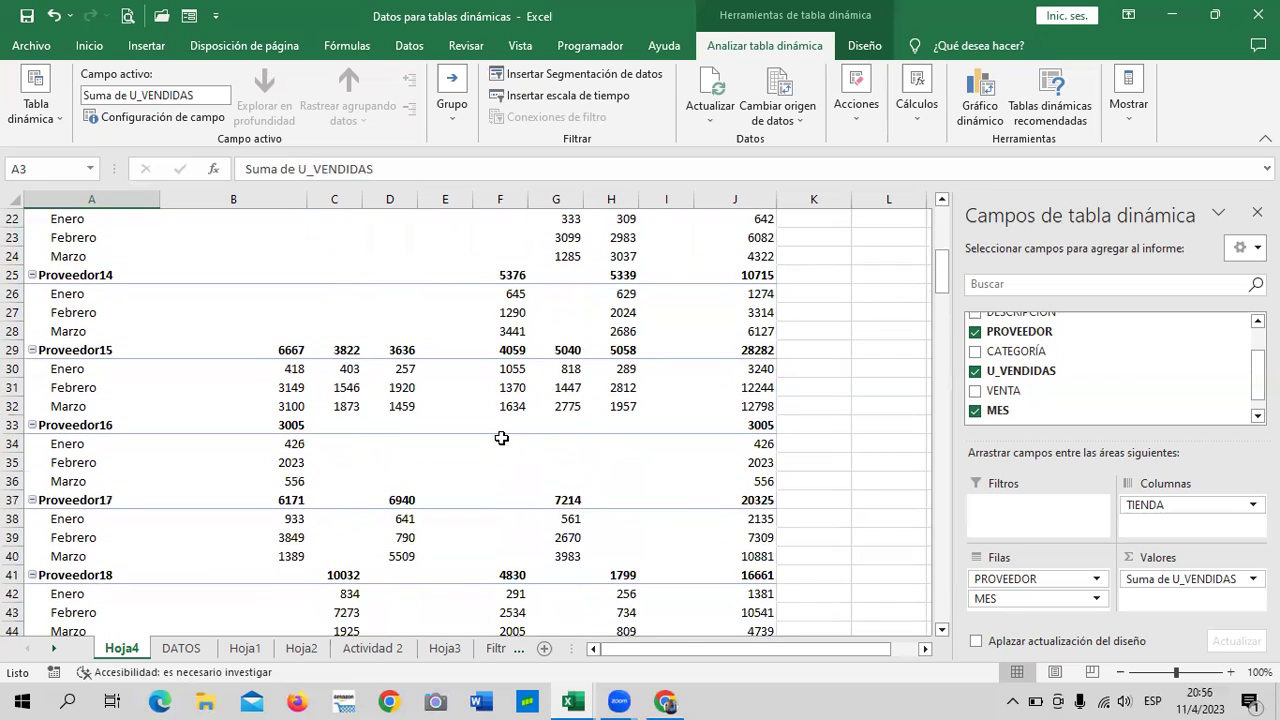
pyautogui.scroll(-2, 501, 438)
pyautogui.scroll(-1, 501, 435)
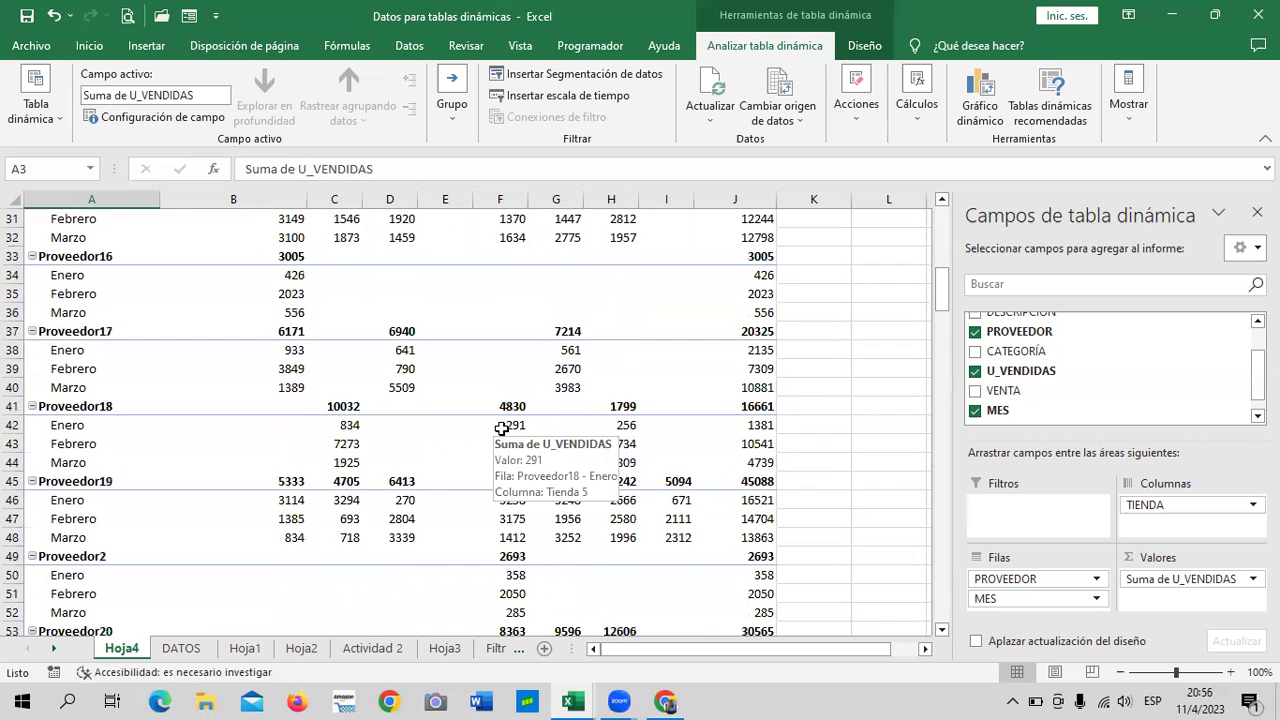
pyautogui.scroll(-2, 501, 428)
pyautogui.scroll(-2, 500, 423)
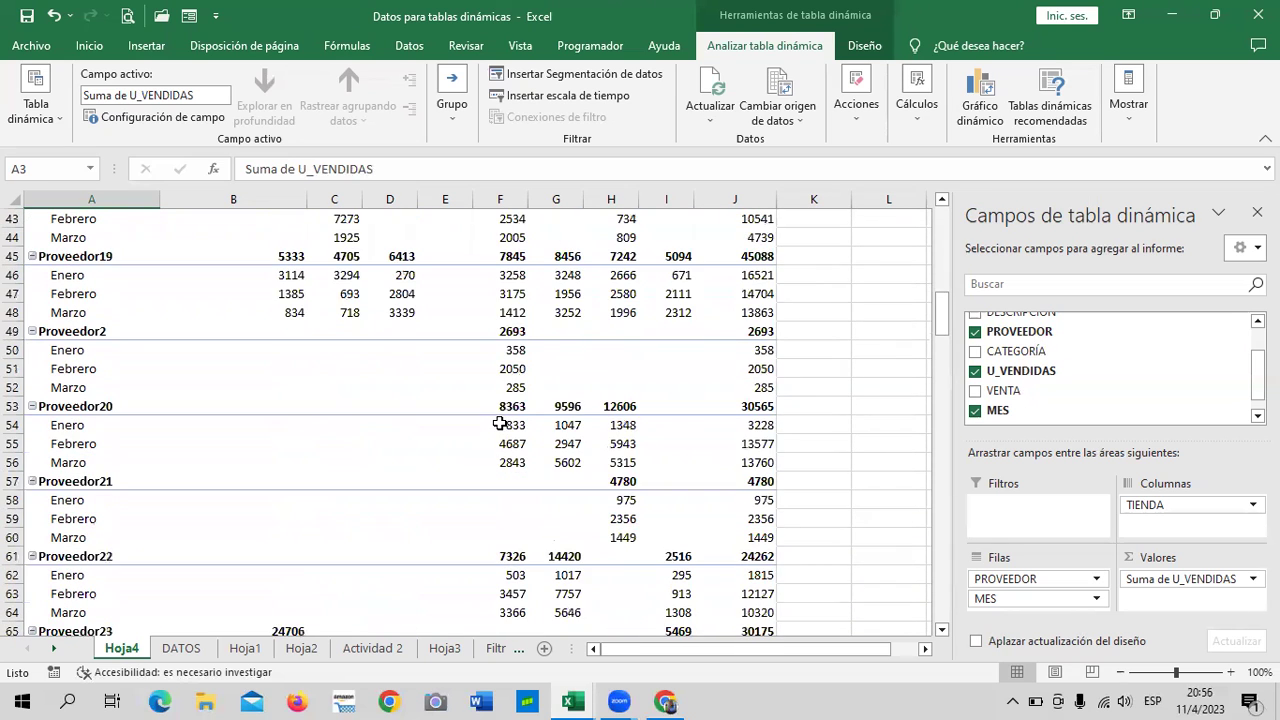
pyautogui.scroll(-2, 500, 423)
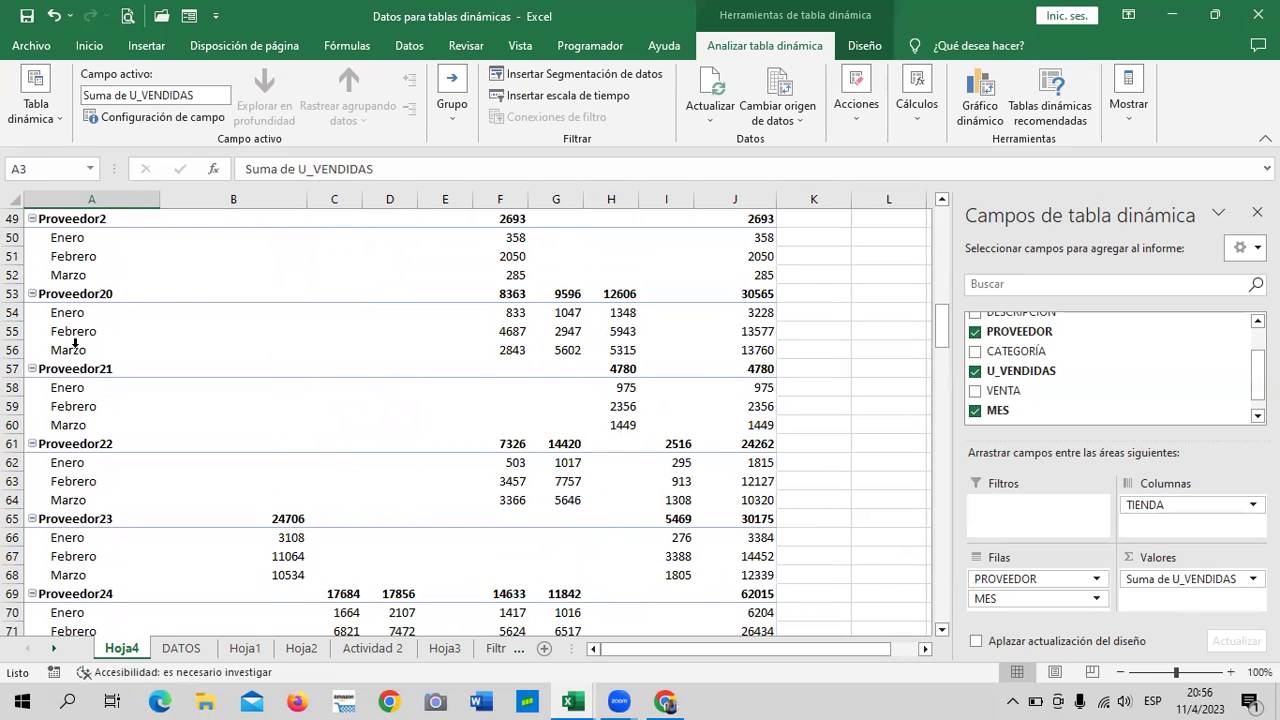
pyautogui.scroll(4, 458, 396)
pyautogui.scroll(8, 458, 396)
pyautogui.scroll(4, 458, 396)
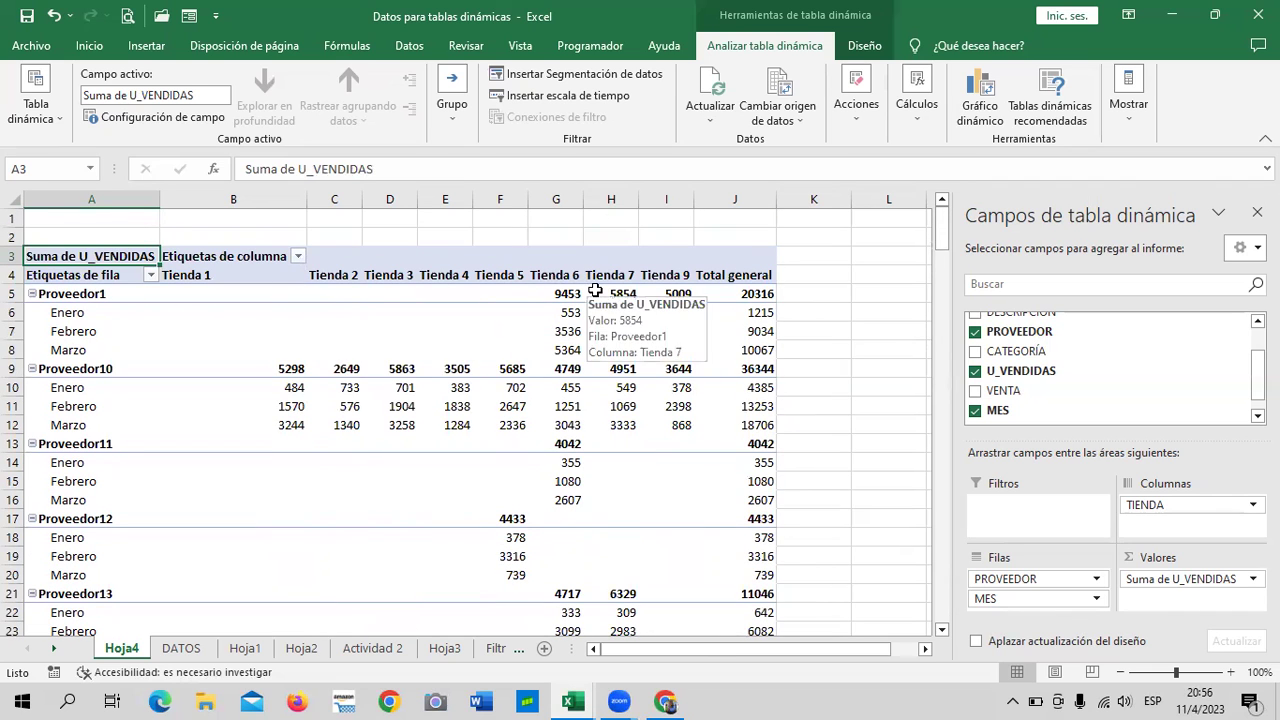
pyautogui.scroll(-2, 600, 295)
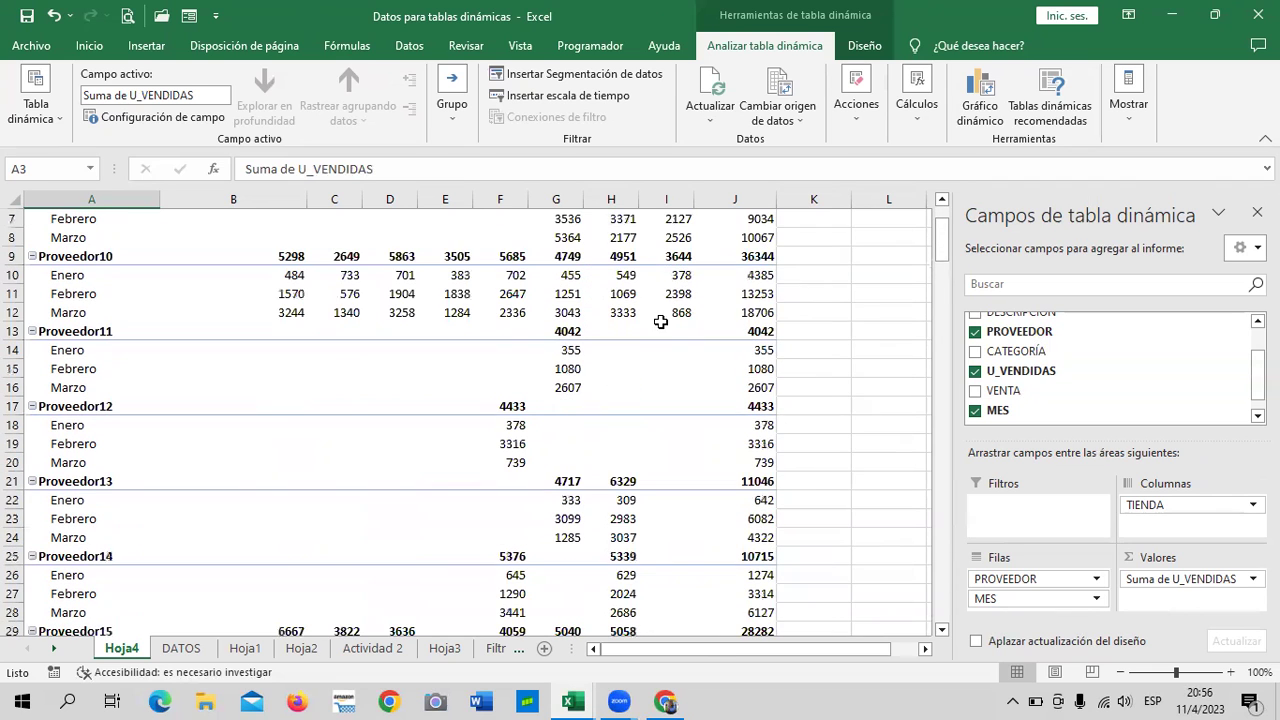
# Add CATEGORÍA, Suma de VENTA and DESCRIPCIÓN to the Hoja4 pivot.
pyautogui.click(975, 351)
pyautogui.click(975, 392)
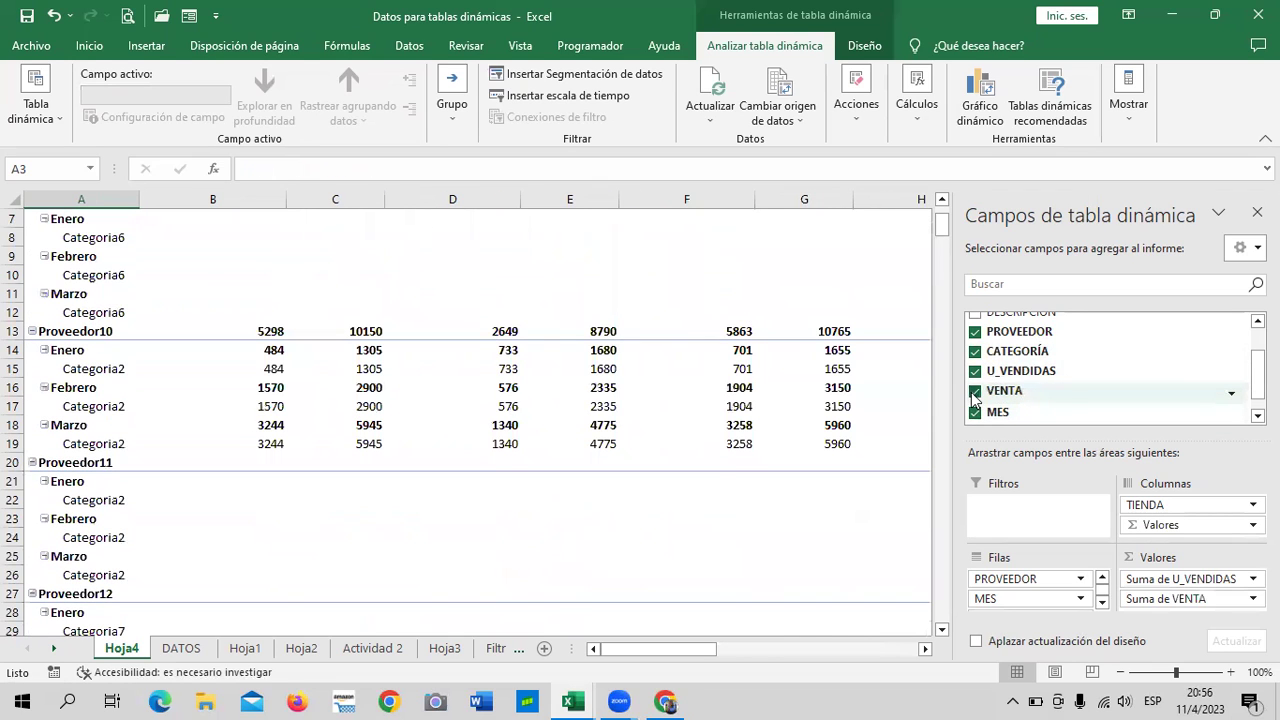
pyautogui.scroll(1, 1072, 400)
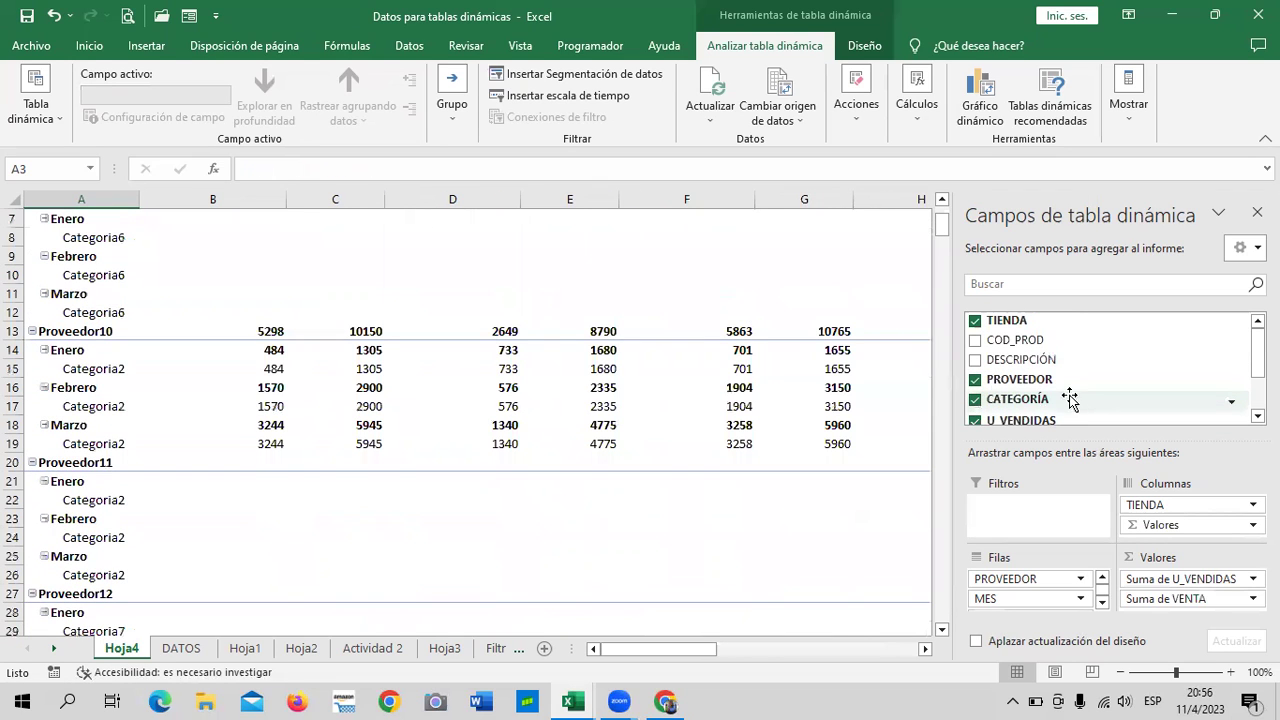
pyautogui.click(975, 360)
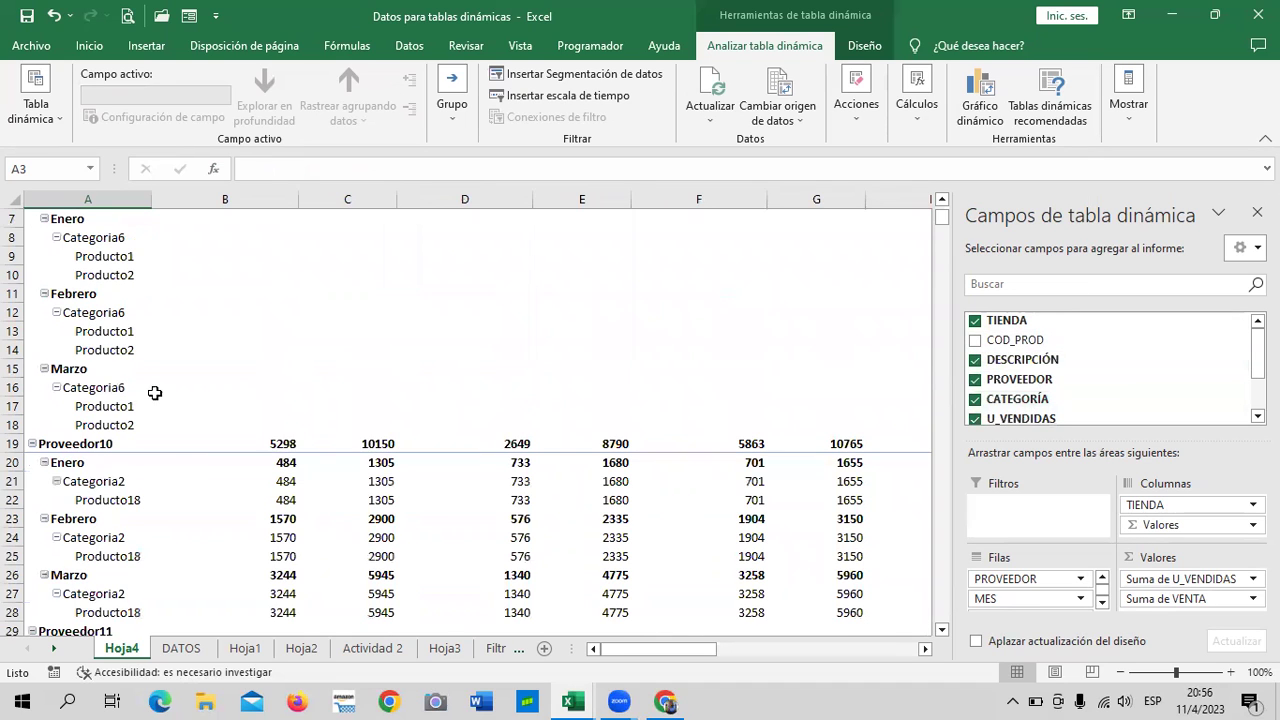
pyautogui.scroll(2, 378, 393)
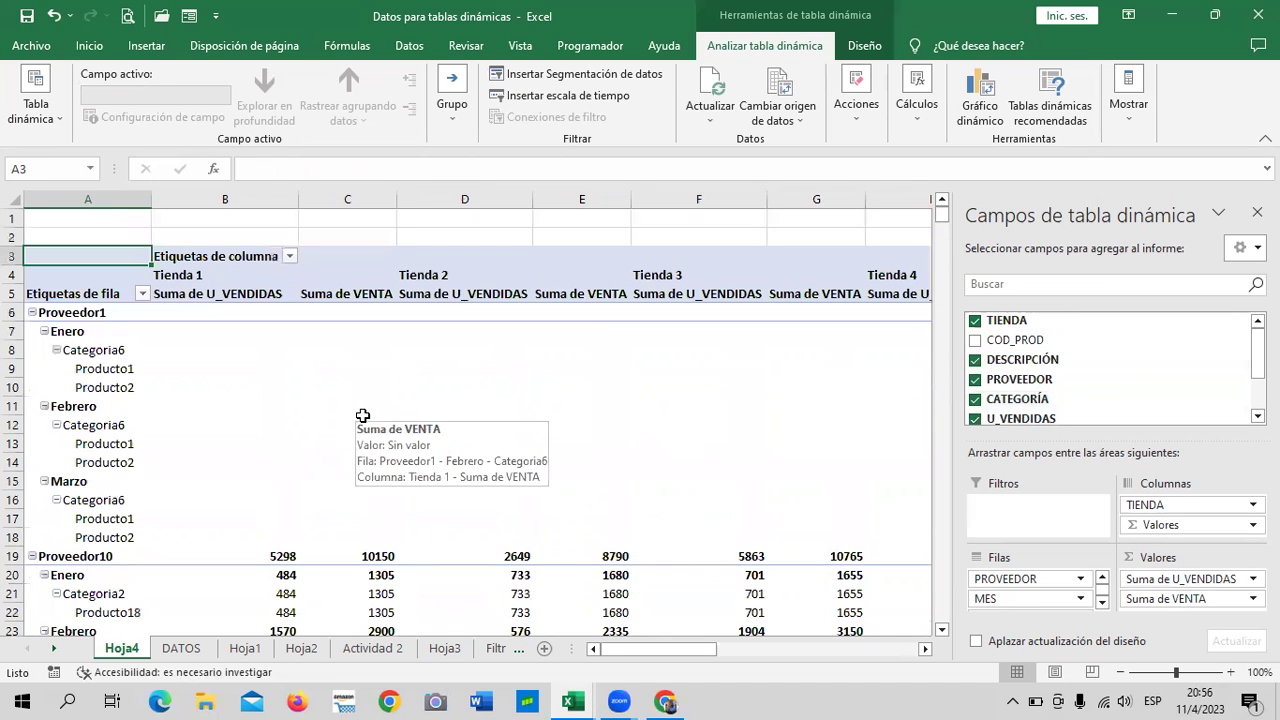
pyautogui.scroll(-1, 363, 414)
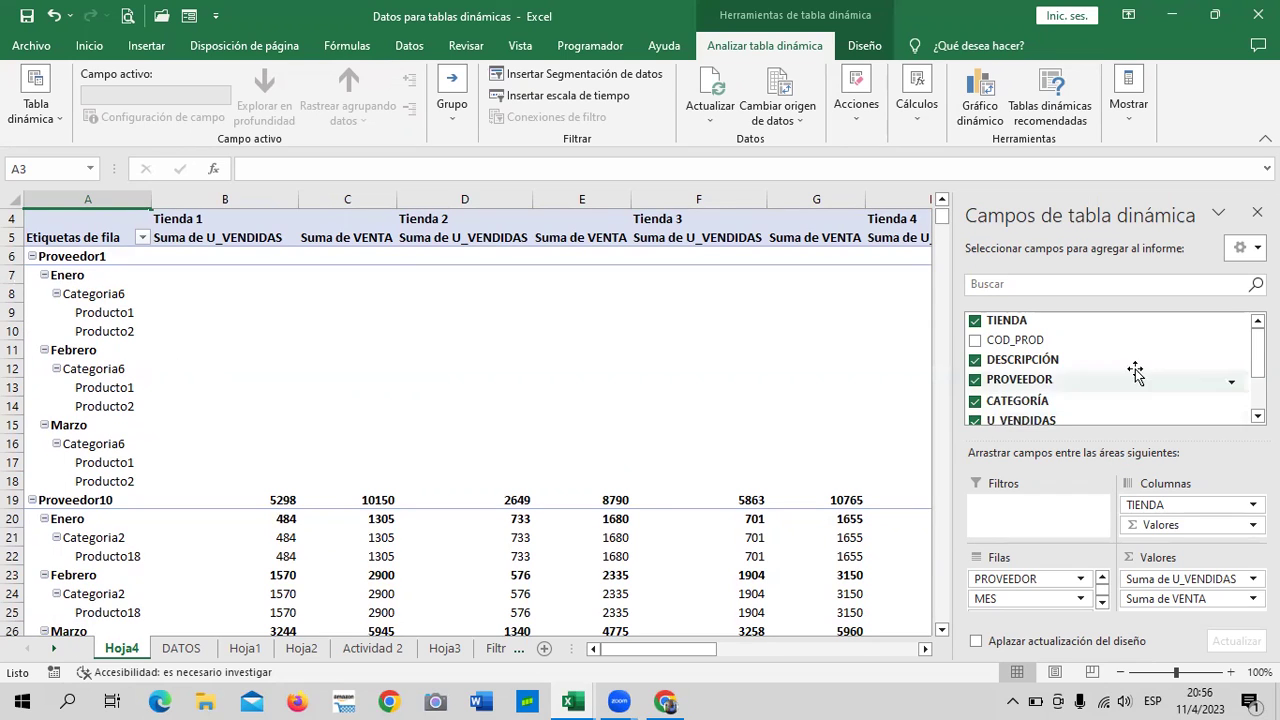
pyautogui.scroll(-2, 1131, 372)
pyautogui.scroll(3, 1129, 372)
pyautogui.scroll(-2, 226, 462)
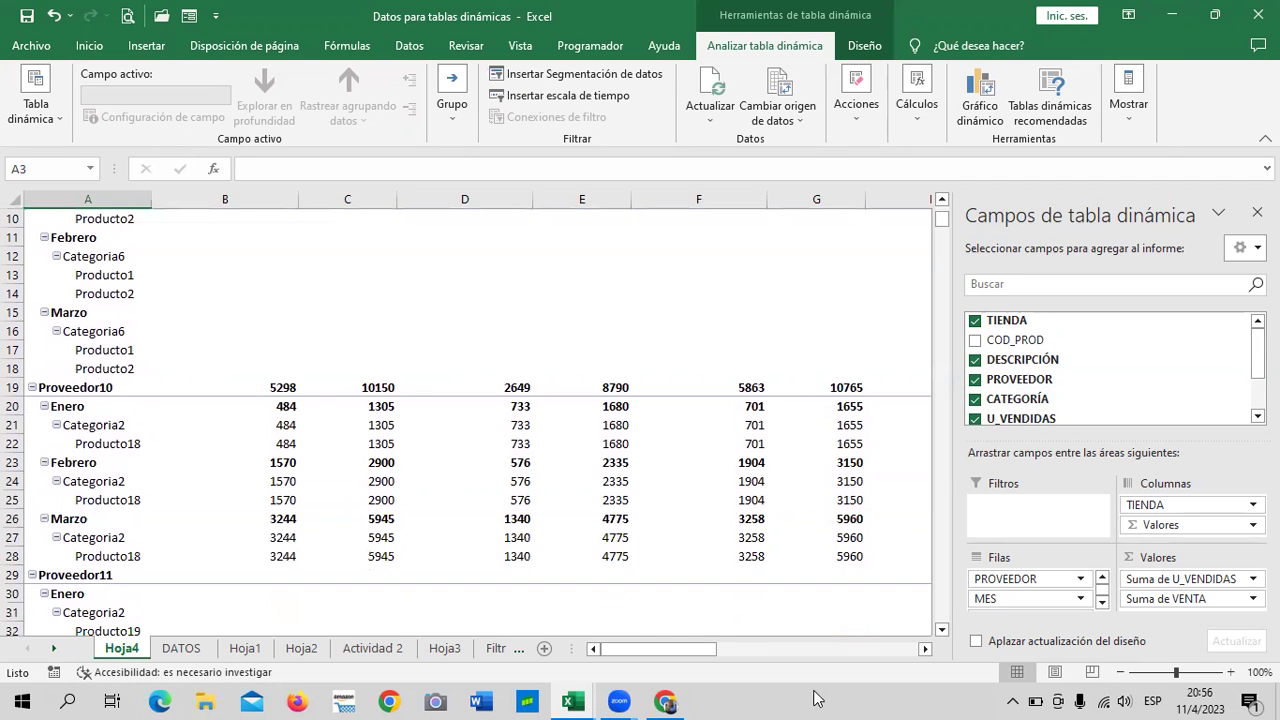
# Check the source records on the DATOS sheet, then return to Hoja4.
pyautogui.click(181, 648)
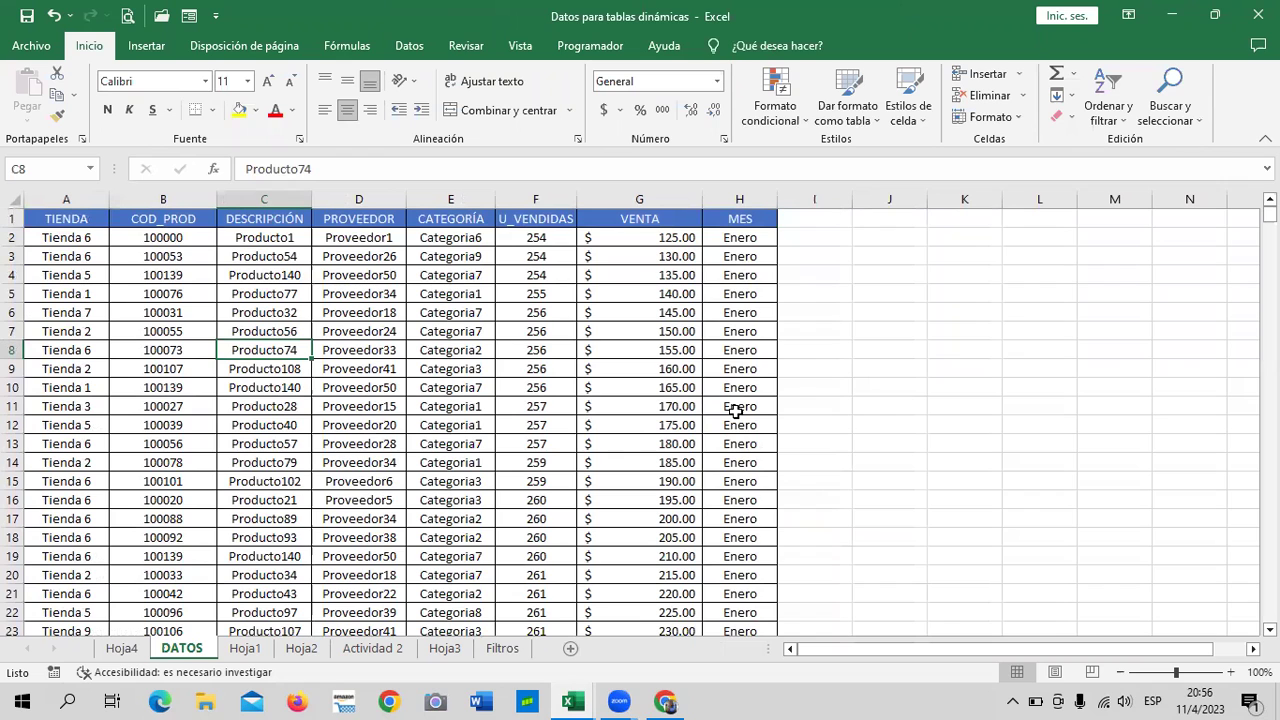
pyautogui.scroll(-5, 745, 386)
pyautogui.scroll(5, 745, 386)
pyautogui.click(121, 648)
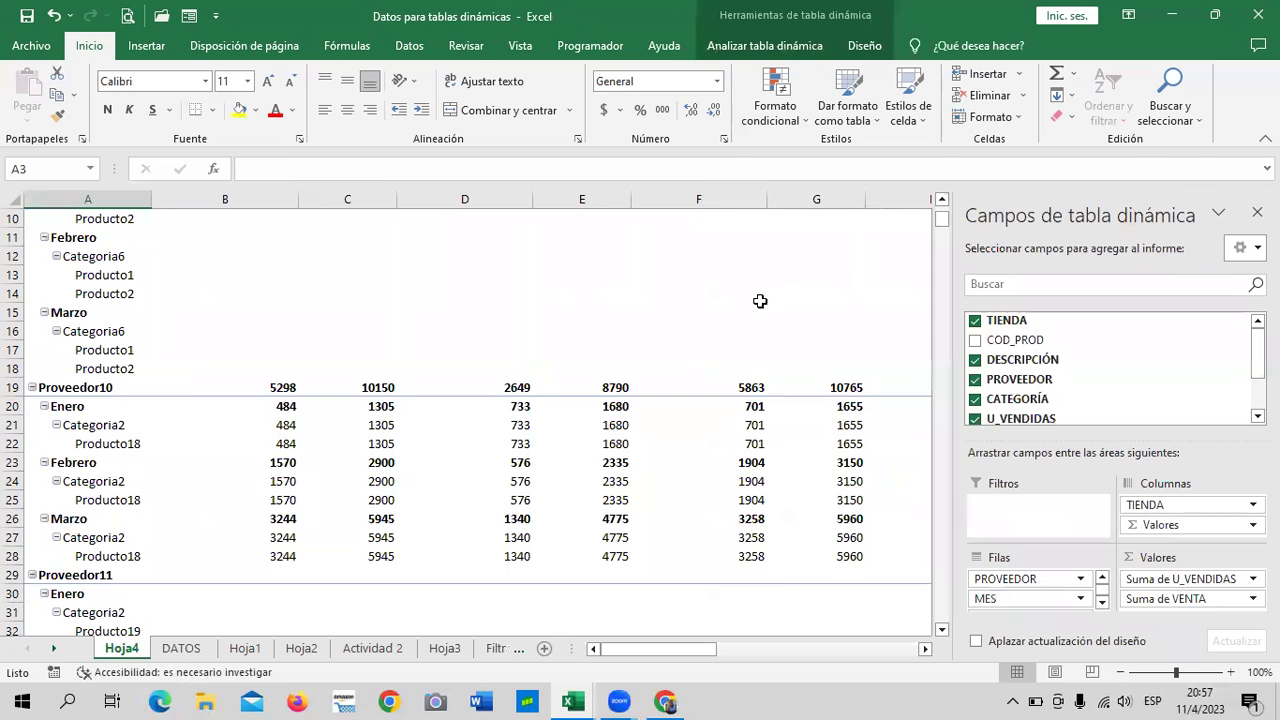
pyautogui.scroll(-3, 1005, 360)
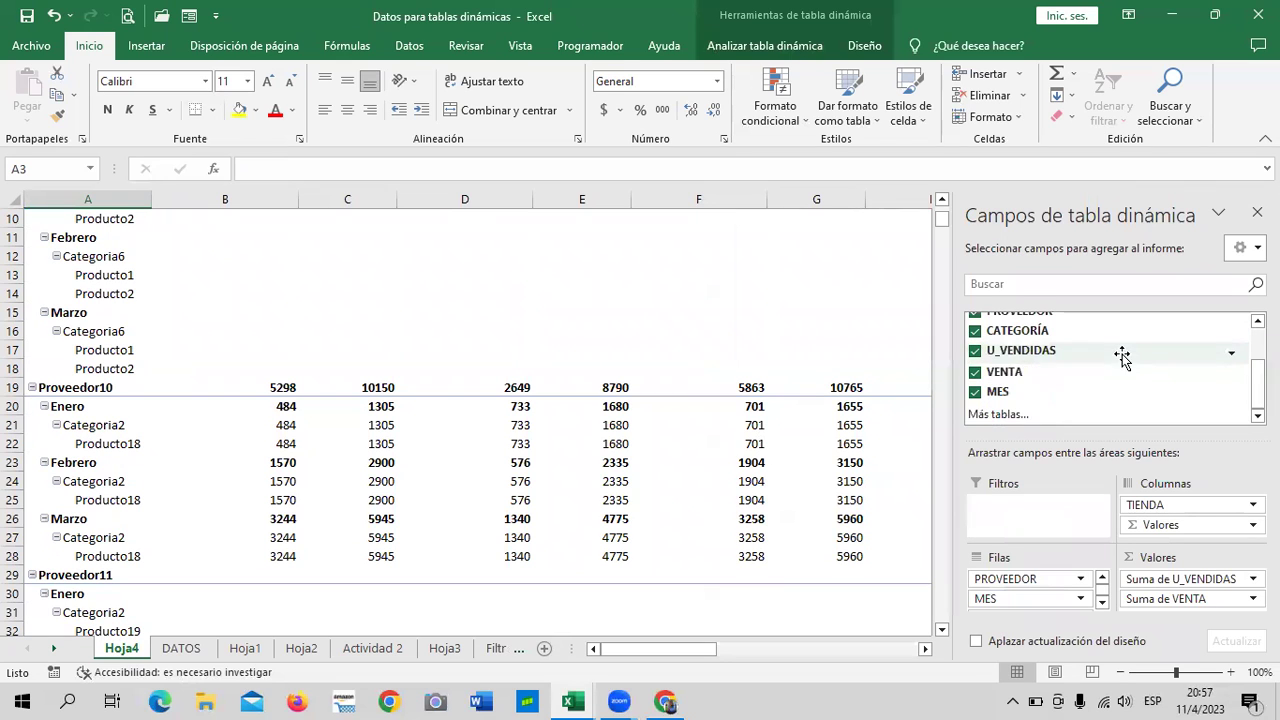
# Remove MES from the pivot rows, review the result, then add MES back under products.
pyautogui.click(975, 392)
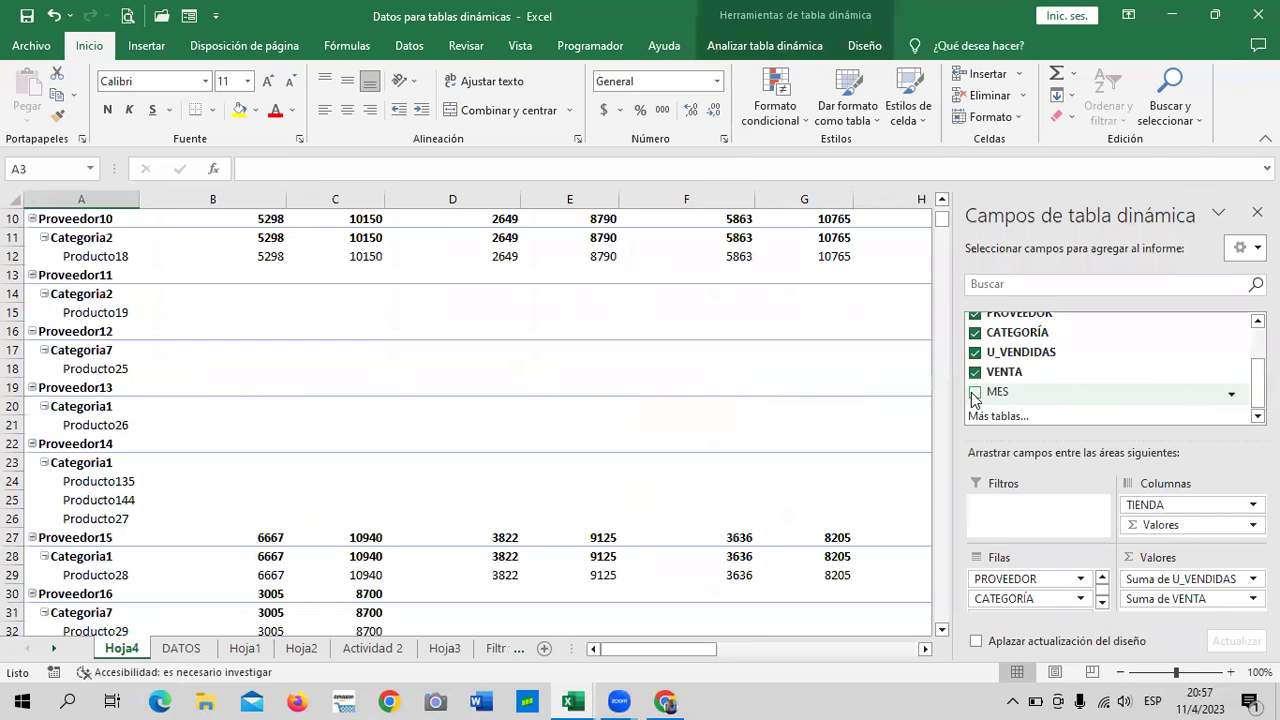
pyautogui.scroll(3, 611, 423)
pyautogui.scroll(-5, 608, 428)
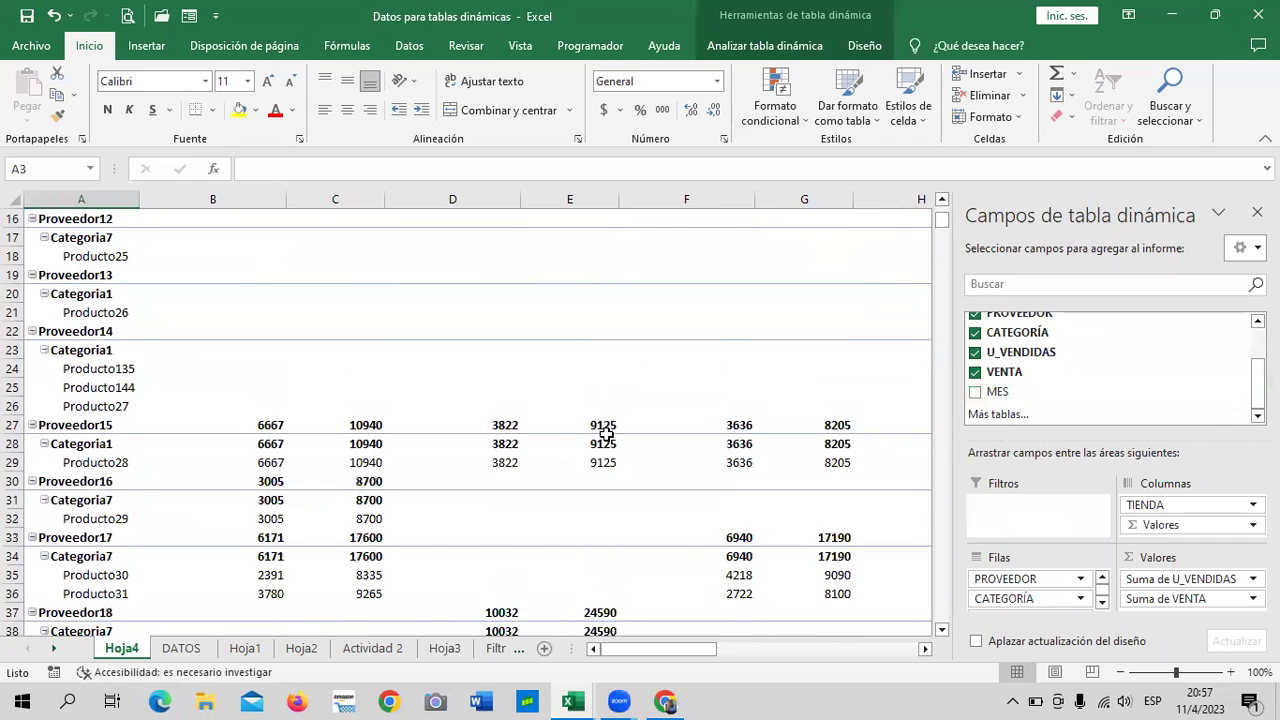
pyautogui.scroll(-6, 606, 434)
pyautogui.scroll(-3, 606, 434)
pyautogui.scroll(-7, 606, 434)
pyautogui.scroll(-5, 606, 434)
pyautogui.scroll(-5, 606, 434)
pyautogui.scroll(-7, 606, 432)
pyautogui.scroll(-5, 606, 432)
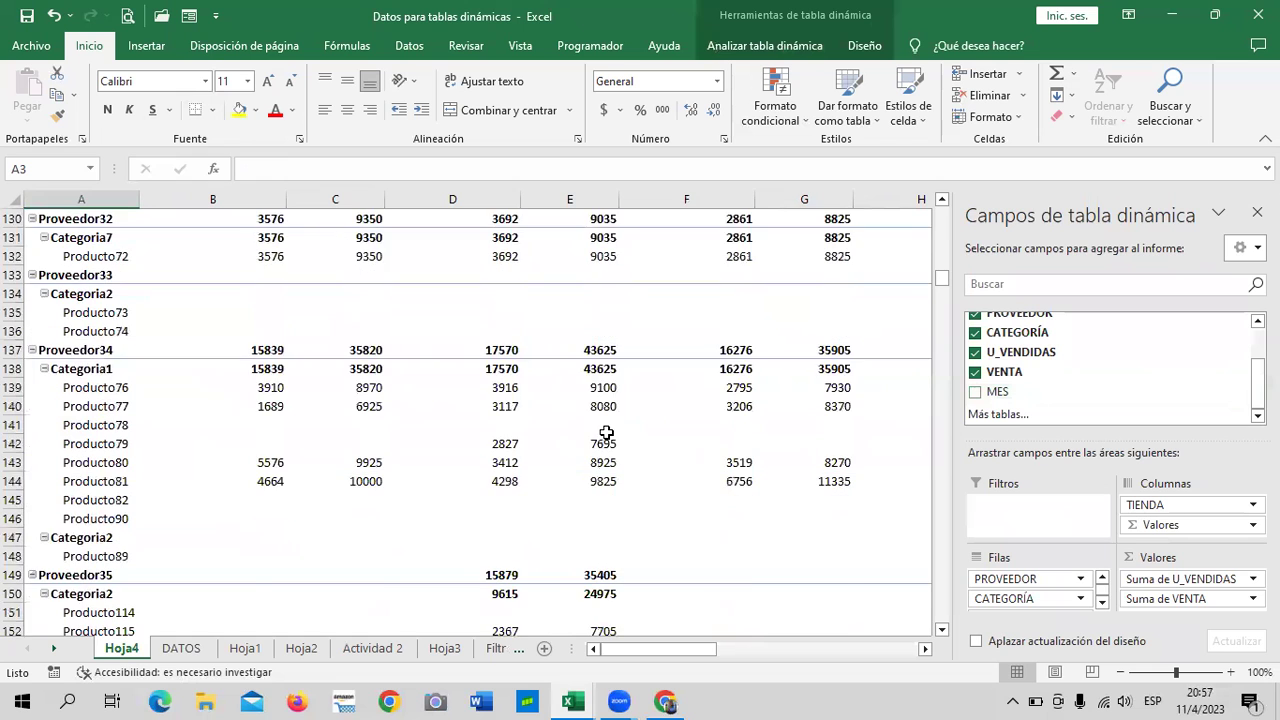
pyautogui.scroll(-5, 606, 432)
pyautogui.scroll(-4, 607, 432)
pyautogui.scroll(-6, 608, 431)
pyautogui.scroll(-6, 608, 431)
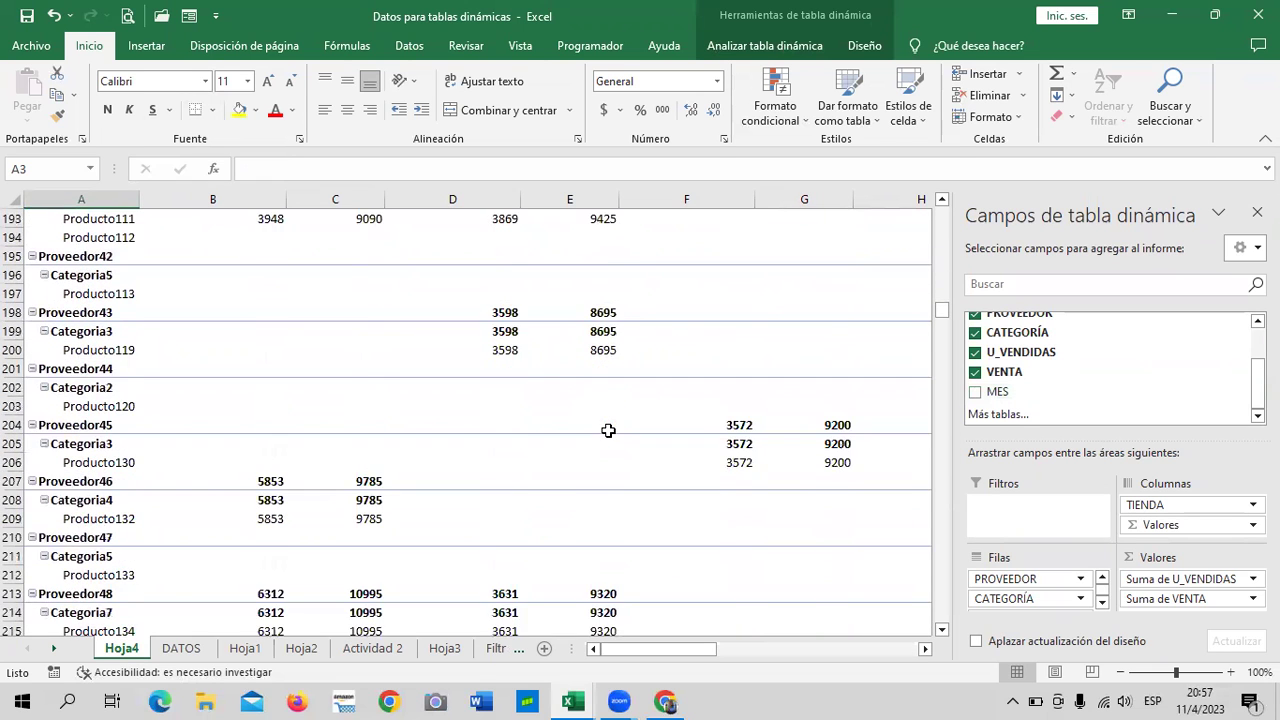
pyautogui.scroll(-13, 608, 430)
pyautogui.scroll(-8, 608, 428)
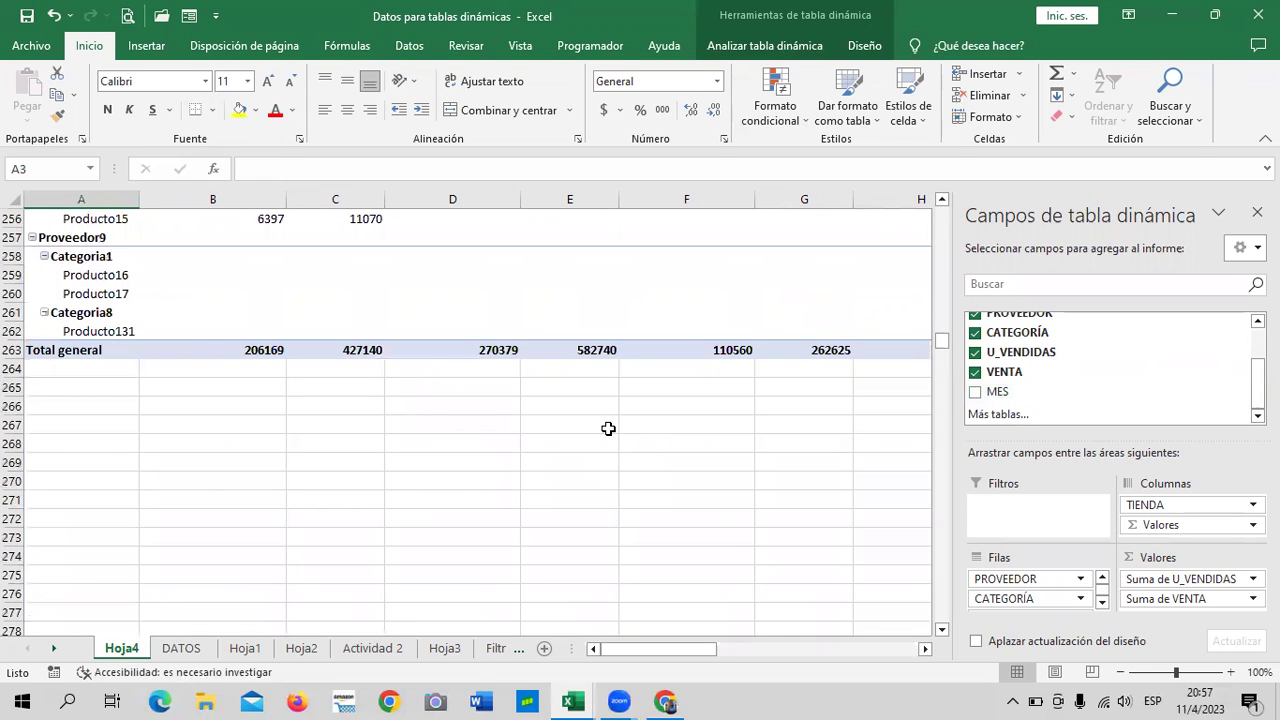
pyautogui.scroll(2, 657, 490)
pyautogui.scroll(1, 657, 490)
pyautogui.scroll(1, 657, 490)
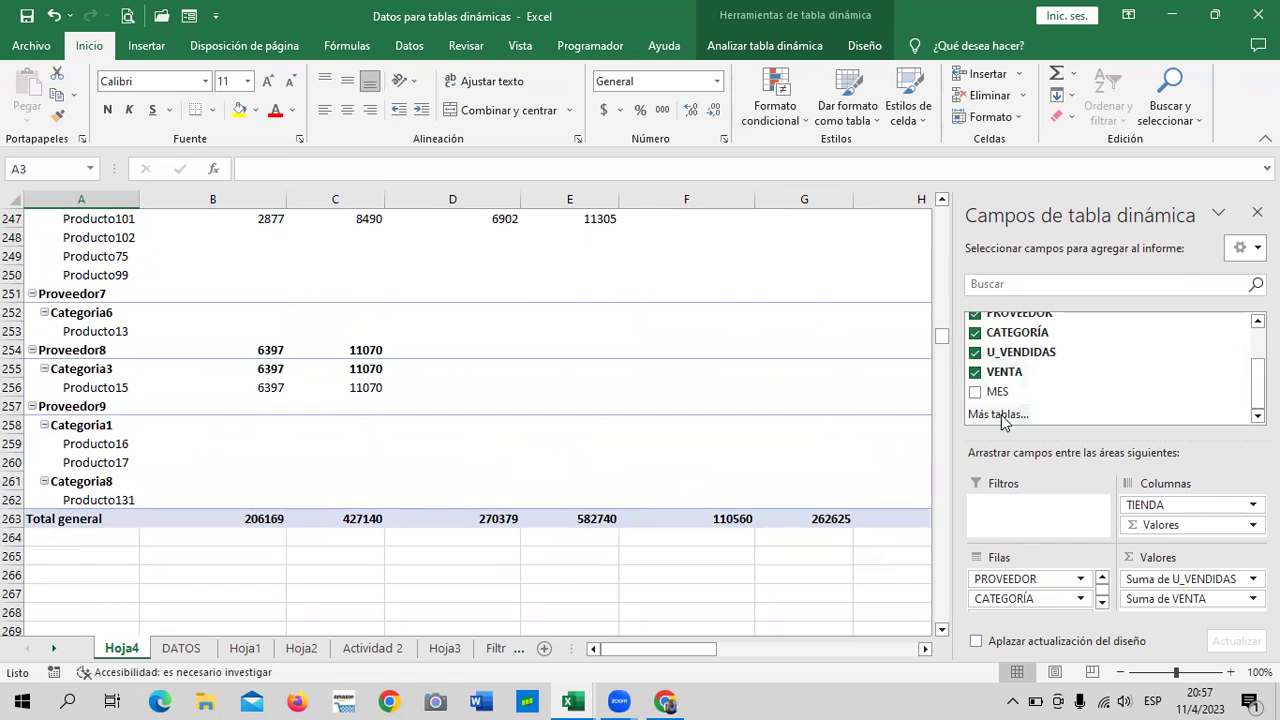
pyautogui.click(975, 392)
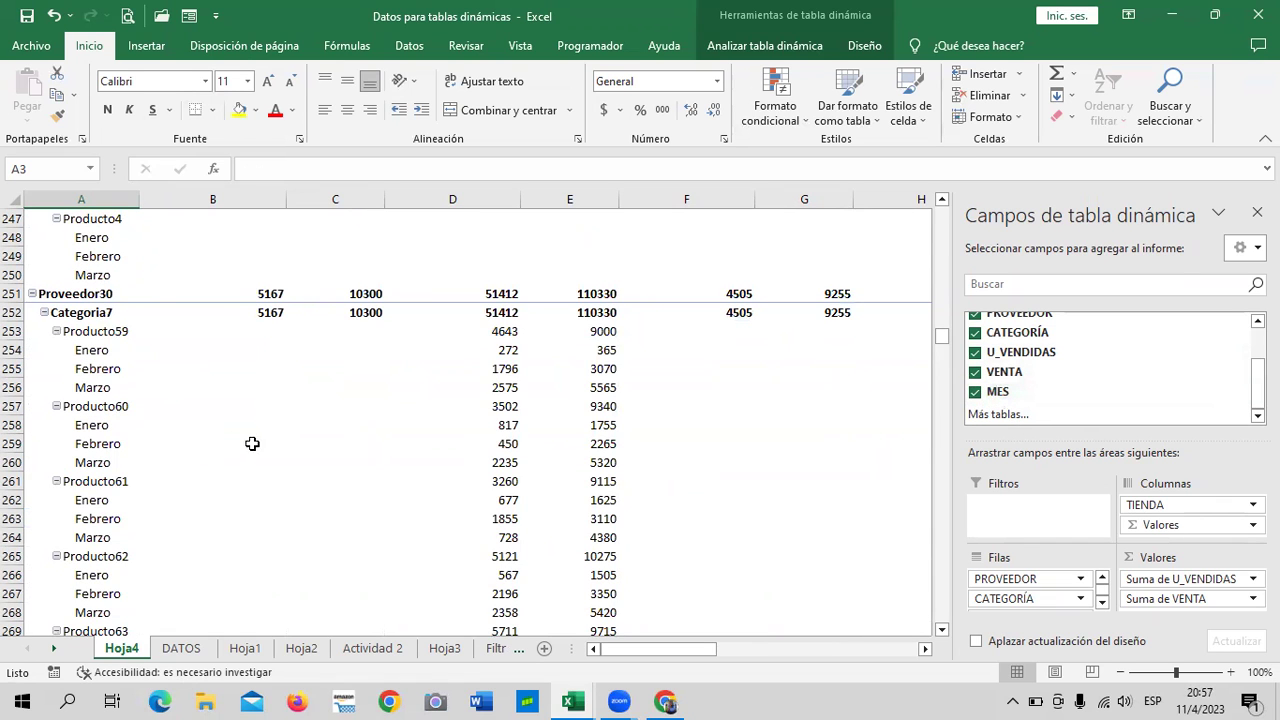
pyautogui.scroll(5, 327, 509)
pyautogui.scroll(6, 327, 509)
pyautogui.scroll(9, 327, 509)
pyautogui.scroll(8, 327, 509)
pyautogui.scroll(6, 327, 509)
pyautogui.scroll(7, 327, 509)
pyautogui.scroll(6, 340, 500)
pyautogui.scroll(12, 349, 494)
pyautogui.scroll(8, 349, 494)
pyautogui.scroll(10, 355, 490)
pyautogui.scroll(5, 361, 485)
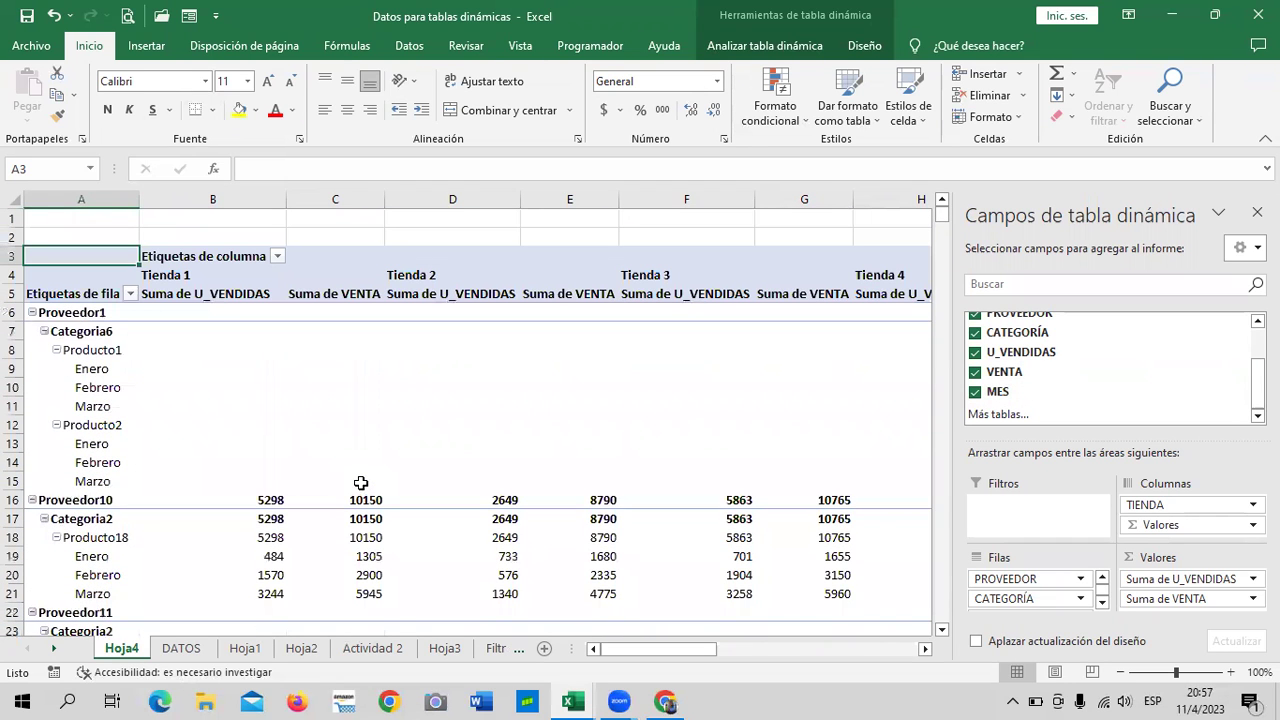
# Reopen the pivot's field list and toggle VENTA off and back on in Valores.
pyautogui.click(717, 239)
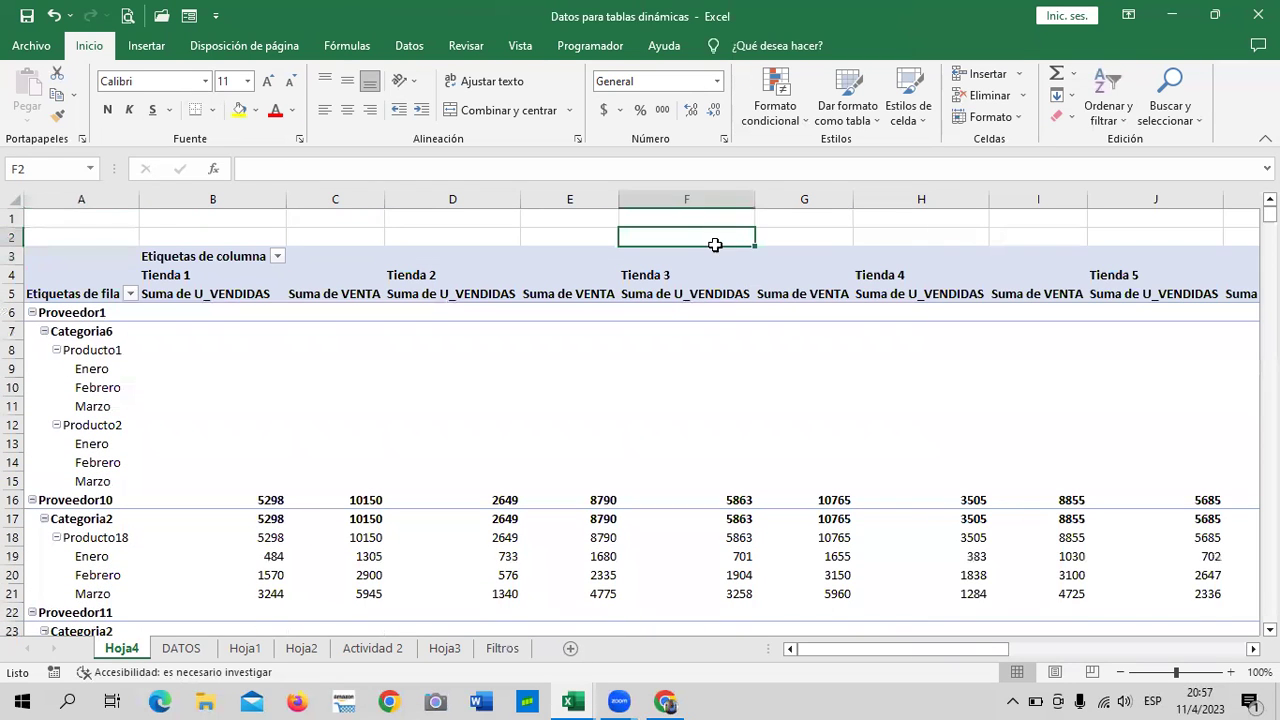
pyautogui.scroll(-7, 913, 406)
pyautogui.scroll(-6, 913, 406)
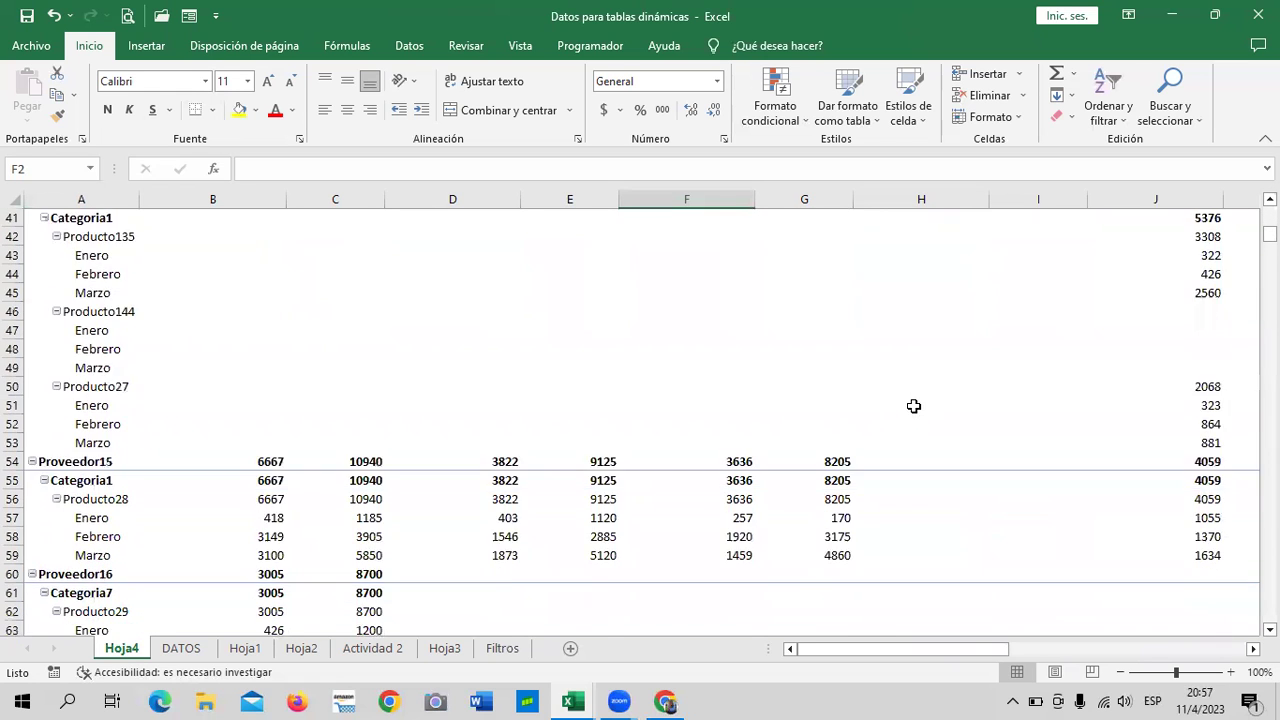
pyautogui.scroll(2, 913, 406)
pyautogui.scroll(6, 917, 403)
pyautogui.scroll(6, 943, 397)
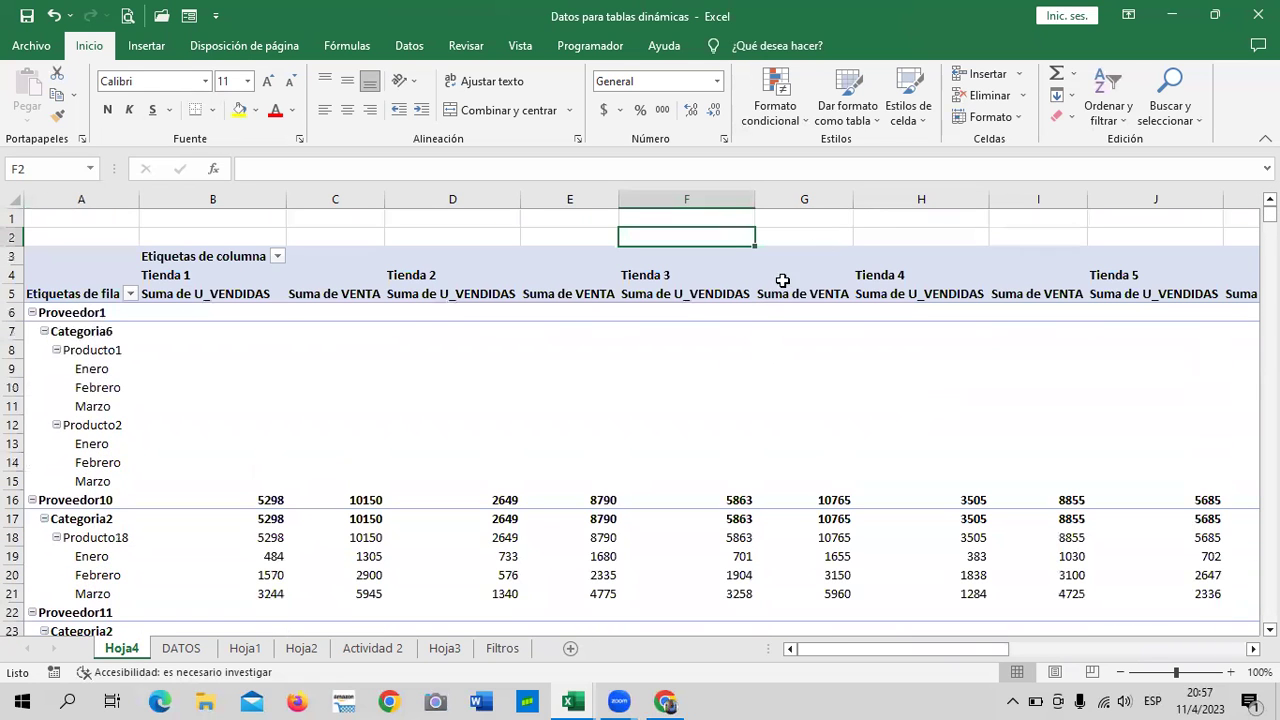
pyautogui.click(812, 270)
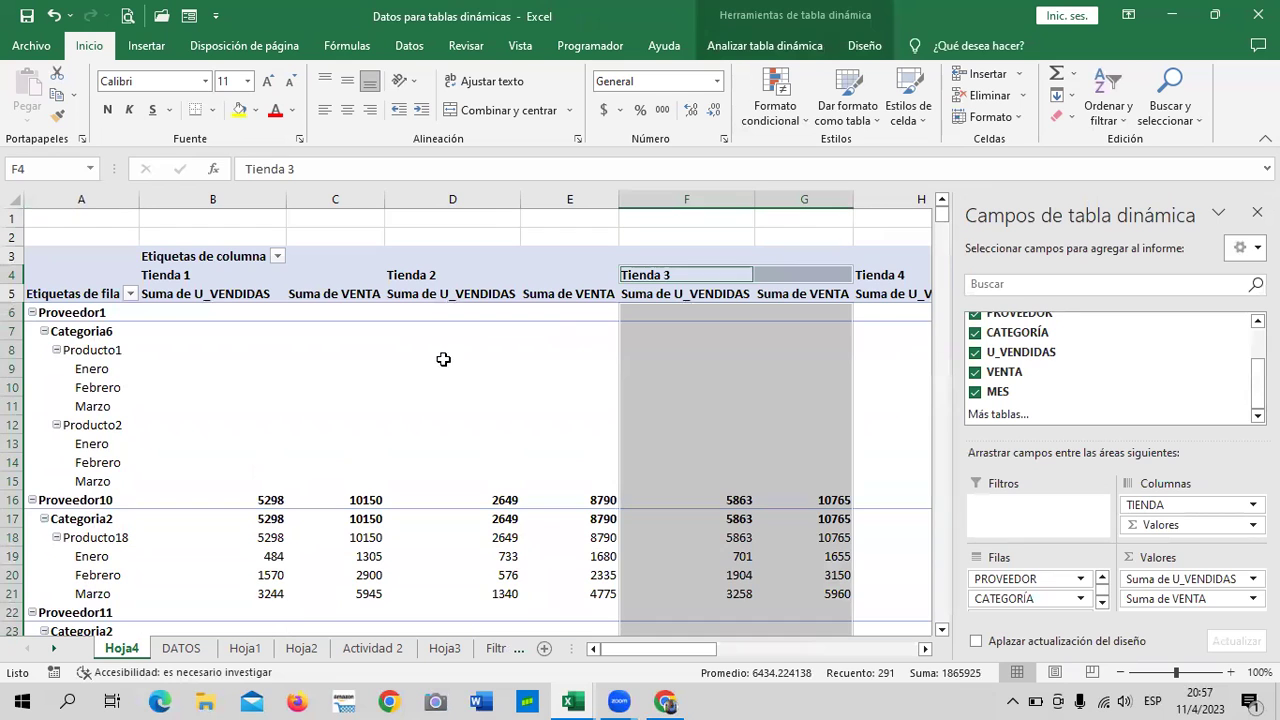
pyautogui.click(443, 360)
pyautogui.click(975, 373)
pyautogui.click(975, 373)
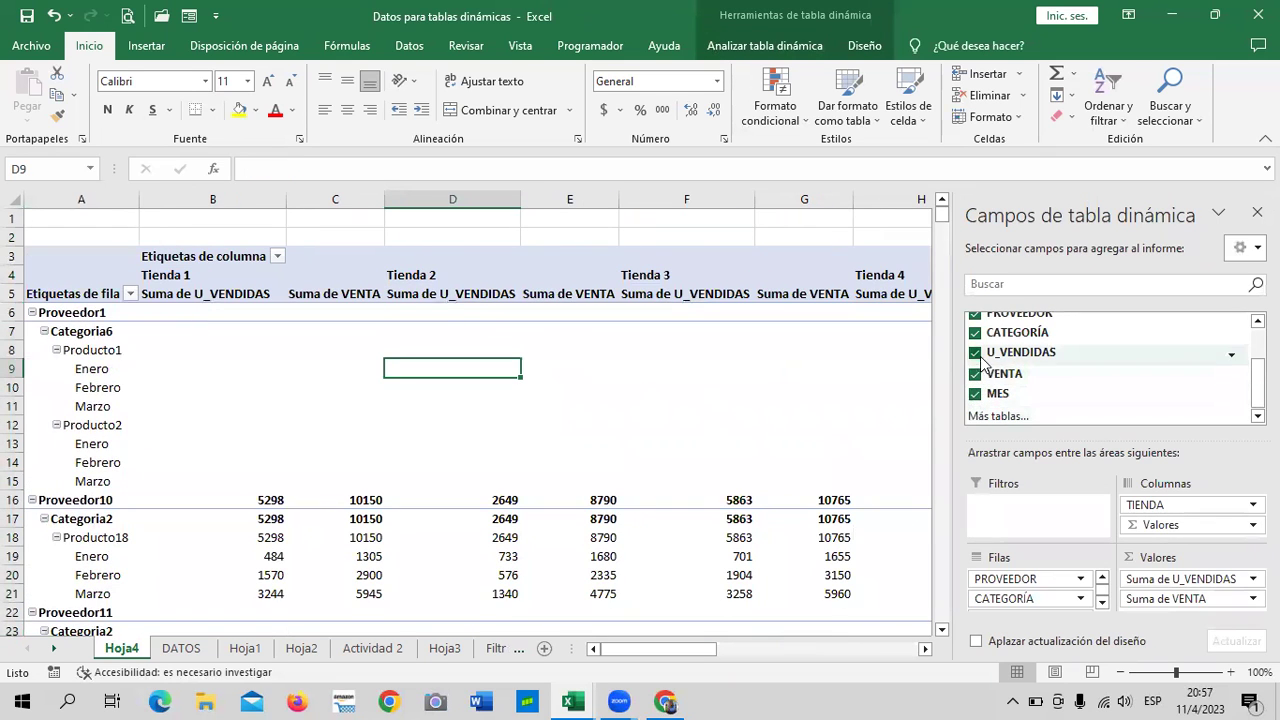
# Remove U_VENDIDAS from the values and CATEGORÍA from the pivot rows.
pyautogui.click(975, 352)
pyautogui.scroll(3, 977, 390)
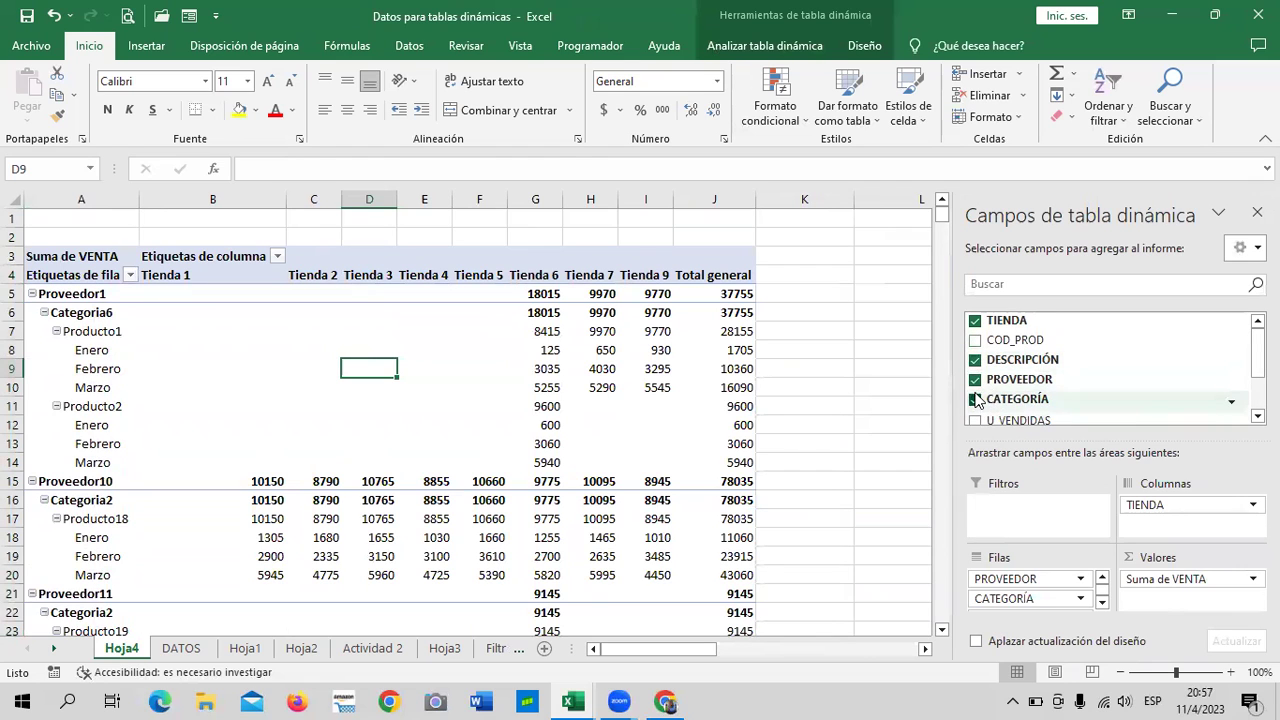
pyautogui.click(975, 399)
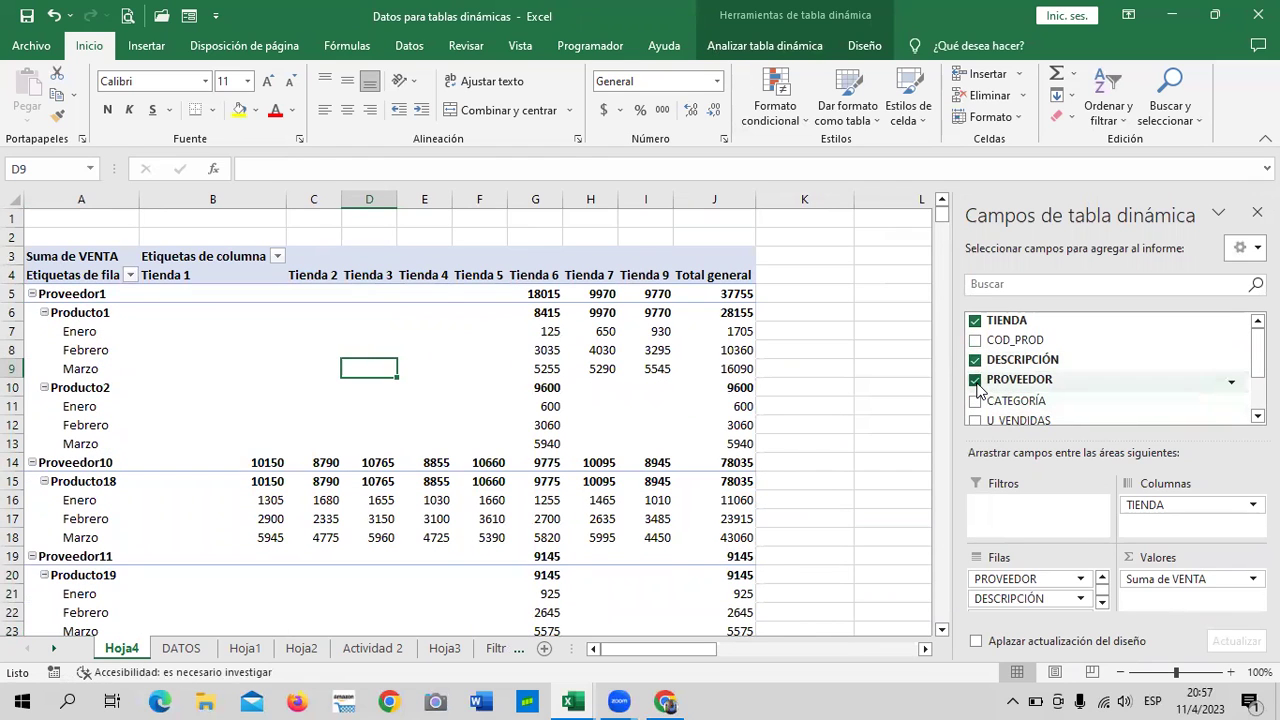
pyautogui.scroll(-3, 977, 387)
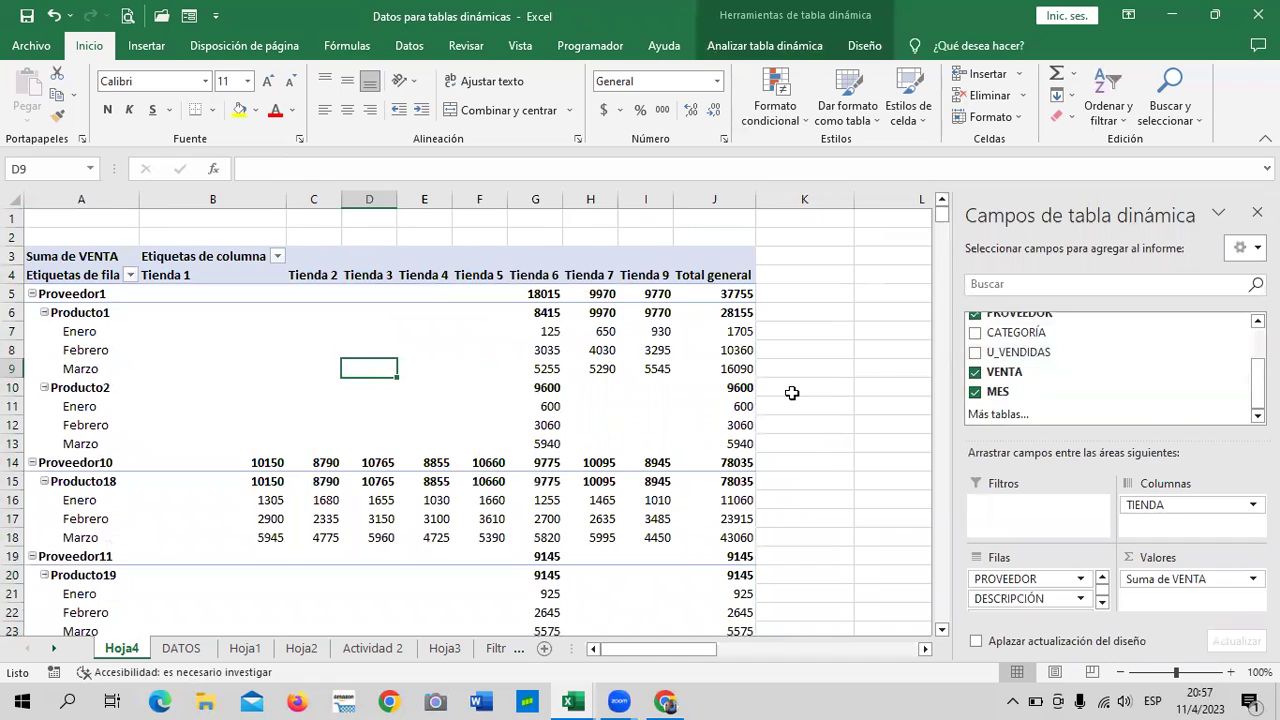
pyautogui.click(825, 372)
pyautogui.scroll(-6, 825, 375)
pyautogui.scroll(-16, 825, 379)
pyautogui.scroll(-7, 826, 379)
pyautogui.scroll(-14, 824, 377)
pyautogui.scroll(-8, 823, 376)
pyautogui.scroll(15, 821, 374)
pyautogui.scroll(-7, 821, 374)
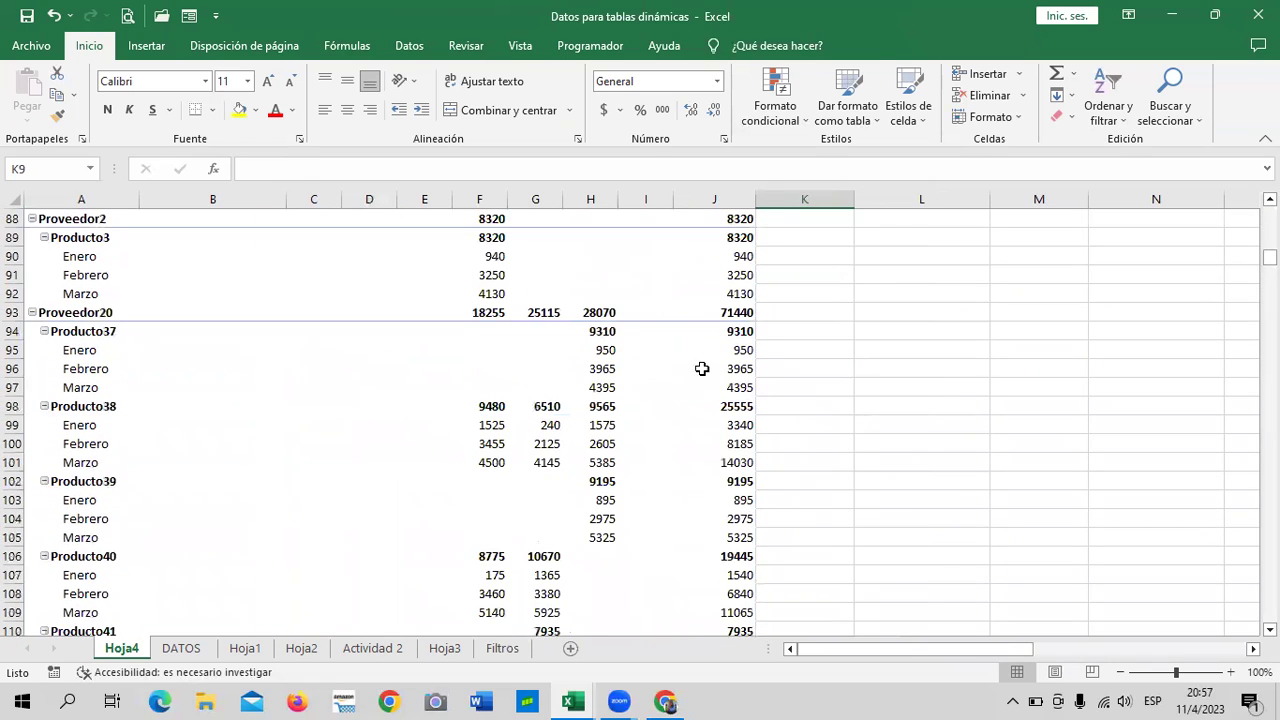
pyautogui.moveTo(700, 312); pyautogui.dragTo(675, 296)
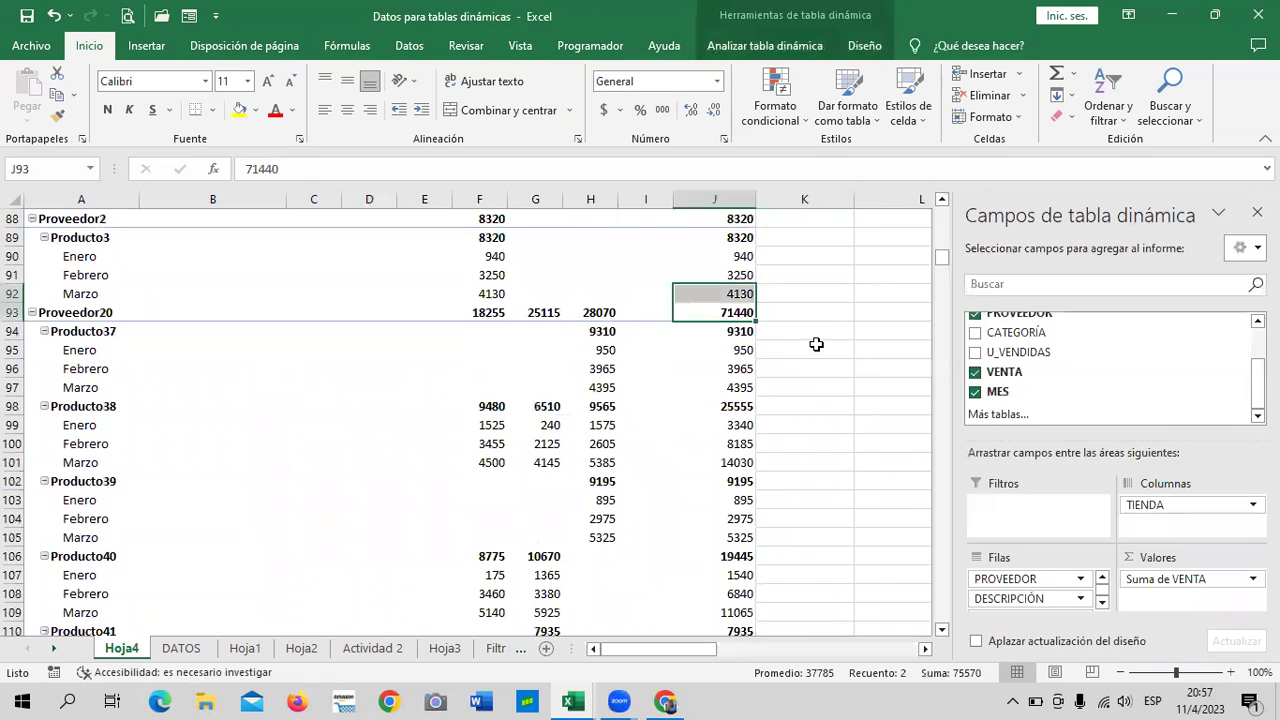
# Remove MES and DESCRIPCIÓN so rows list only suppliers, totalling 3728655.
pyautogui.click(975, 391)
pyautogui.scroll(-6, 534, 481)
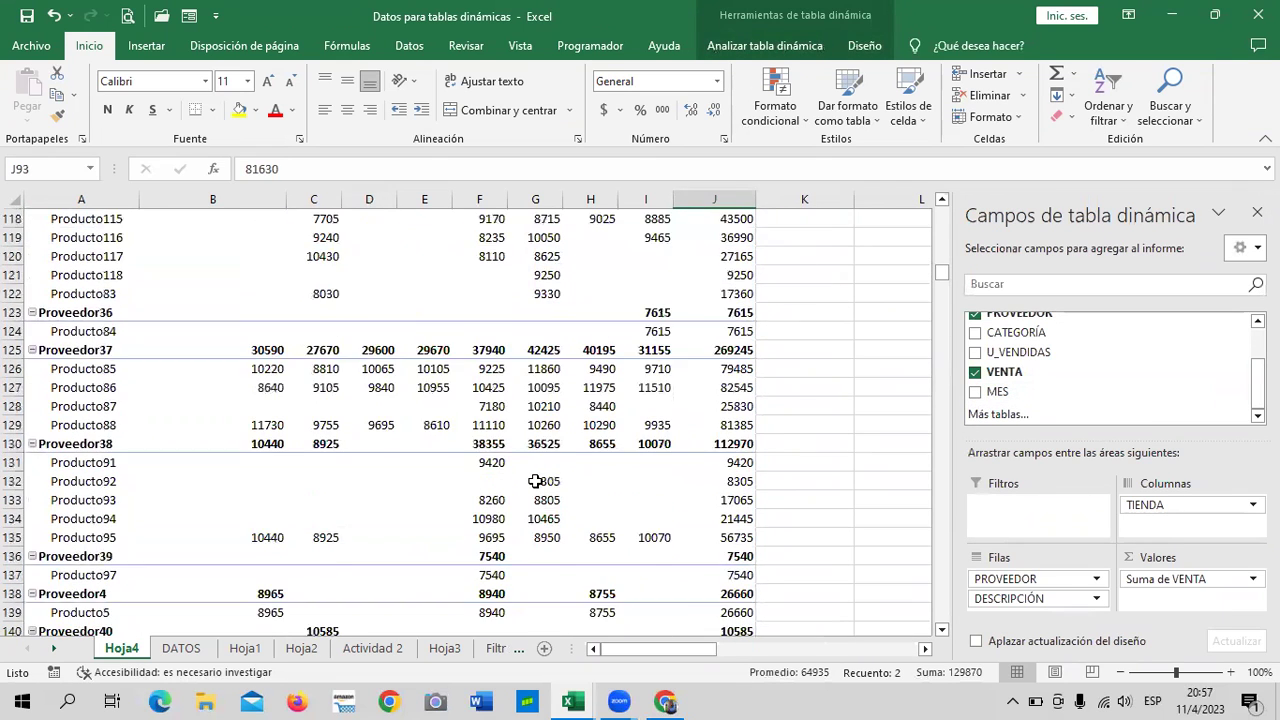
pyautogui.scroll(-5, 737, 483)
pyautogui.scroll(-5, 757, 477)
pyautogui.scroll(-5, 757, 477)
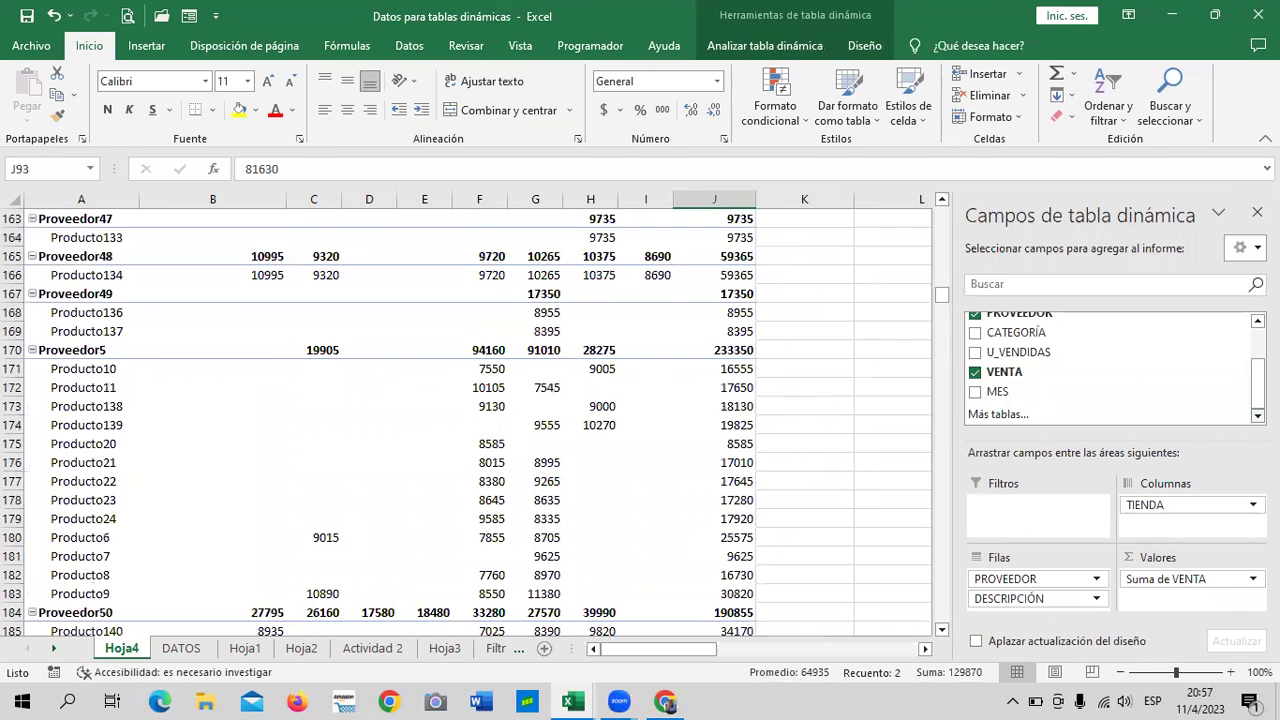
pyautogui.scroll(3, 1110, 365)
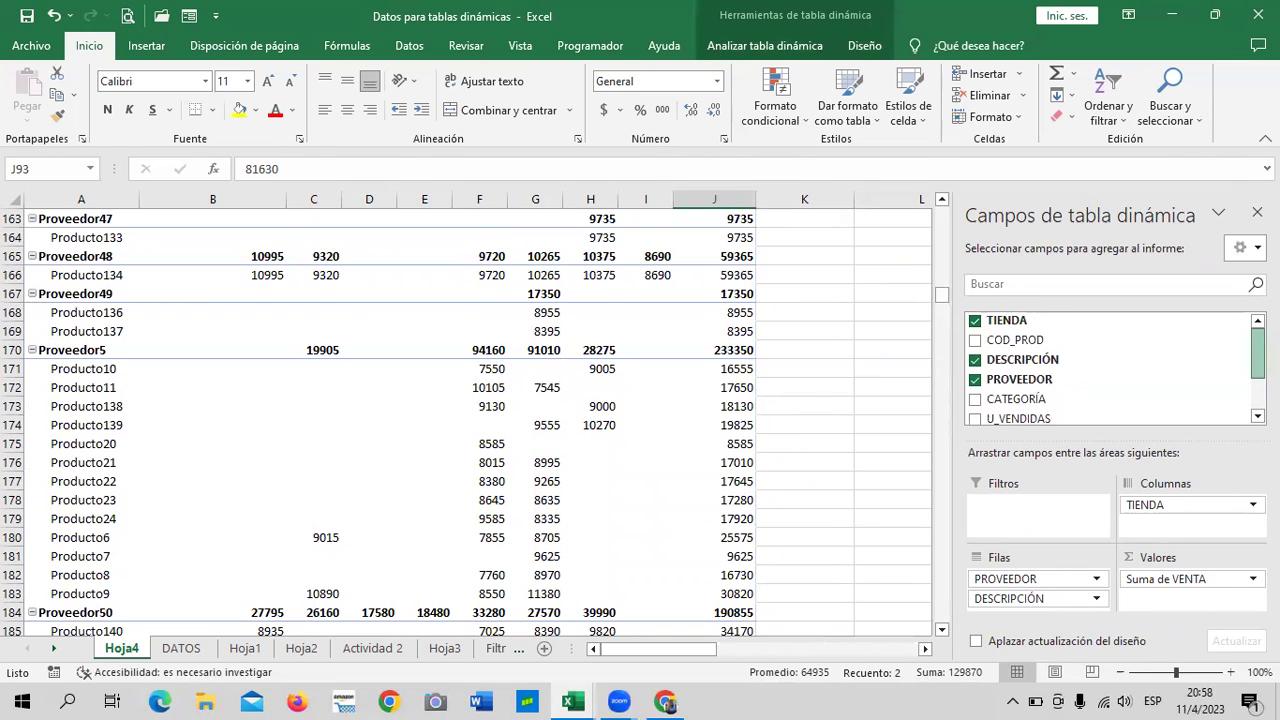
pyautogui.click(975, 360)
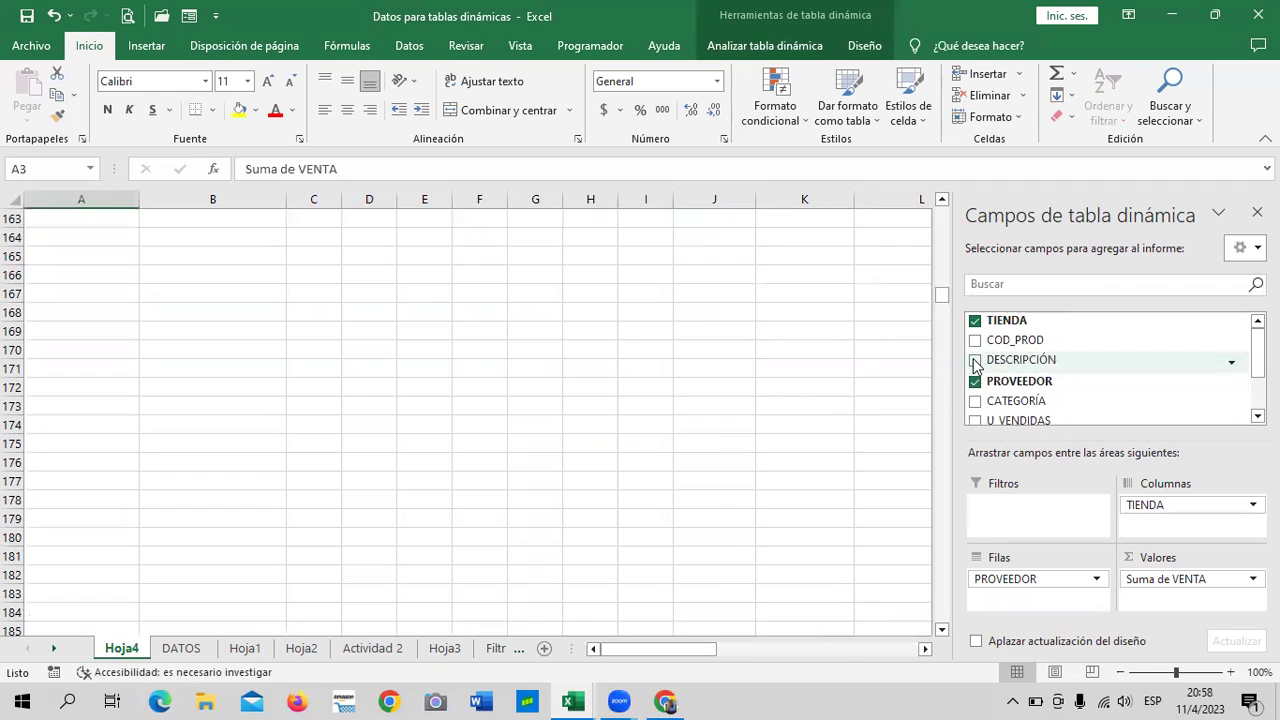
pyautogui.scroll(6, 486, 408)
pyautogui.scroll(20, 490, 420)
pyautogui.scroll(9, 520, 425)
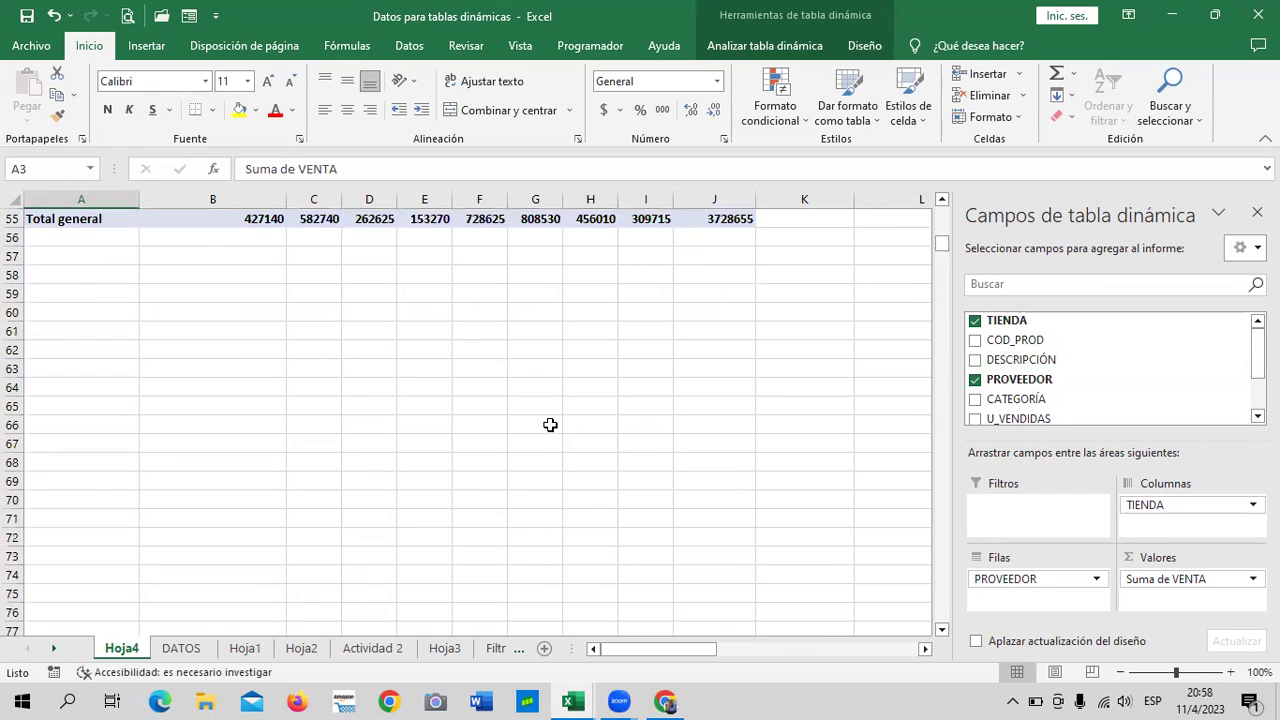
pyautogui.scroll(13, 550, 425)
pyautogui.scroll(5, 548, 425)
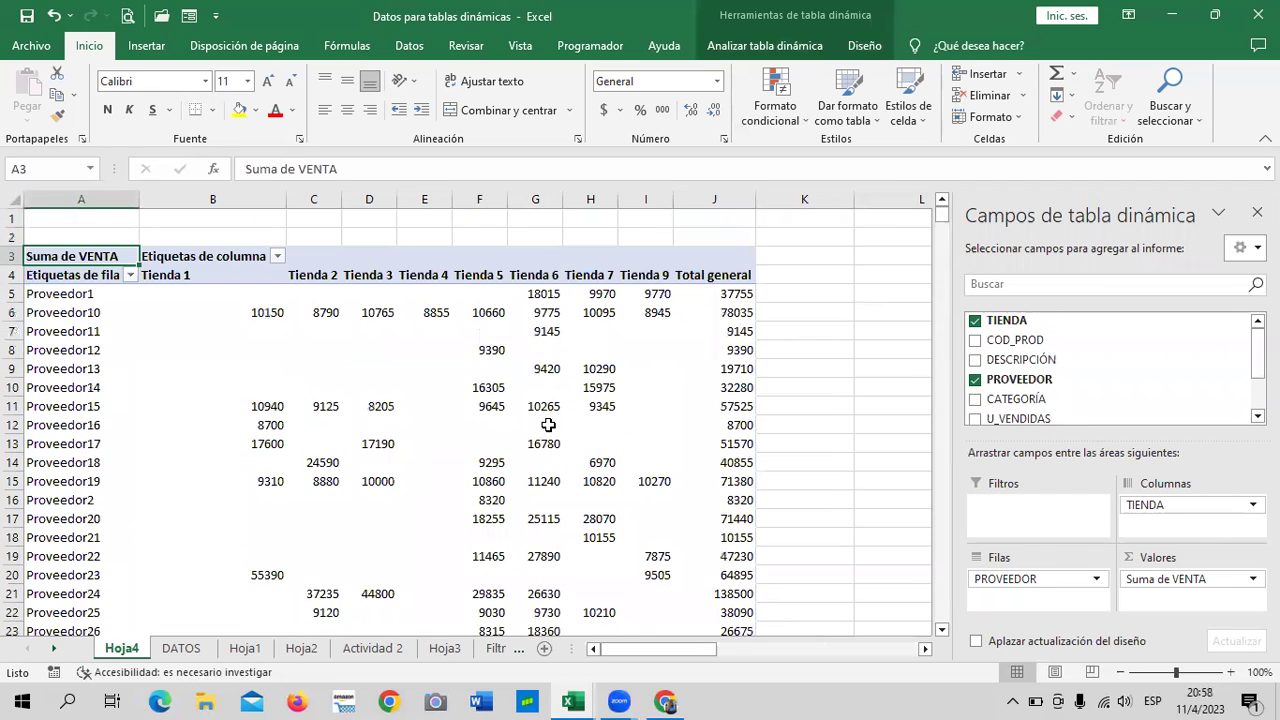
pyautogui.scroll(-3, 548, 425)
pyautogui.scroll(-3, 548, 425)
pyautogui.scroll(6, 548, 420)
pyautogui.scroll(-7, 548, 420)
pyautogui.scroll(-10, 548, 420)
pyautogui.scroll(2, 548, 418)
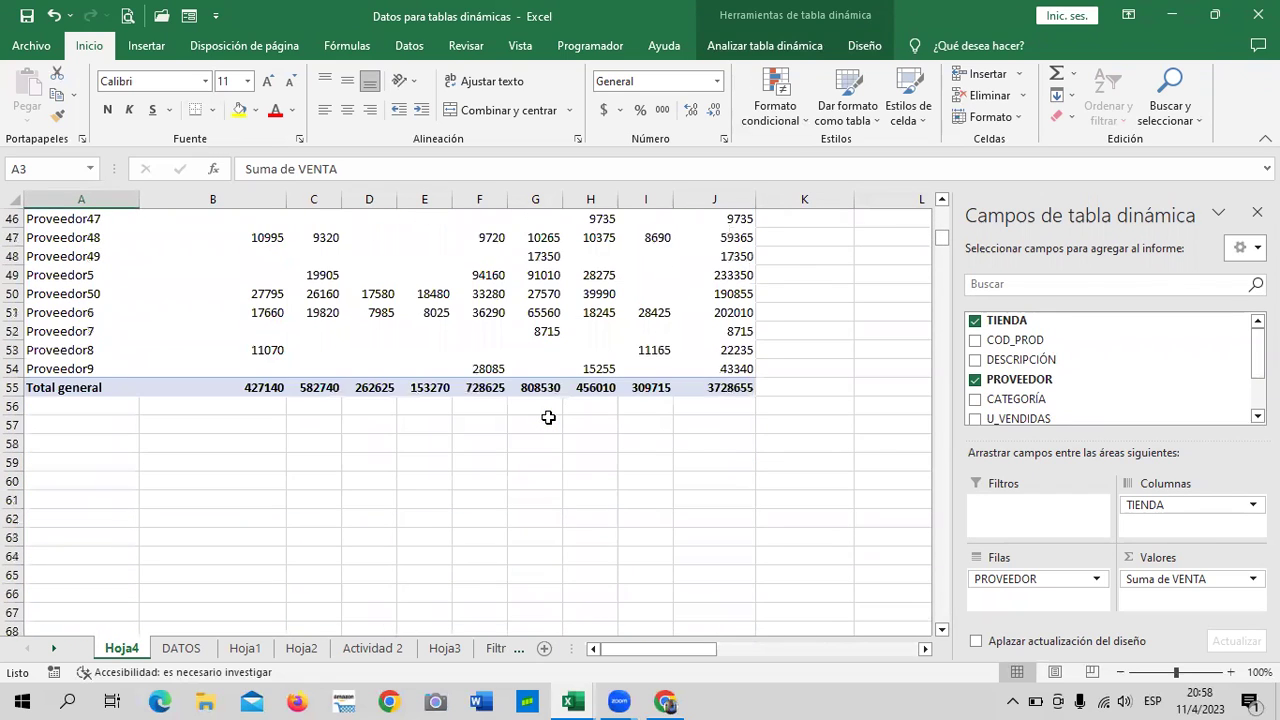
pyautogui.scroll(1, 548, 417)
pyautogui.scroll(4, 548, 417)
pyautogui.scroll(-5, 546, 414)
pyautogui.scroll(7, 544, 410)
pyautogui.scroll(6, 544, 410)
pyautogui.scroll(3, 544, 410)
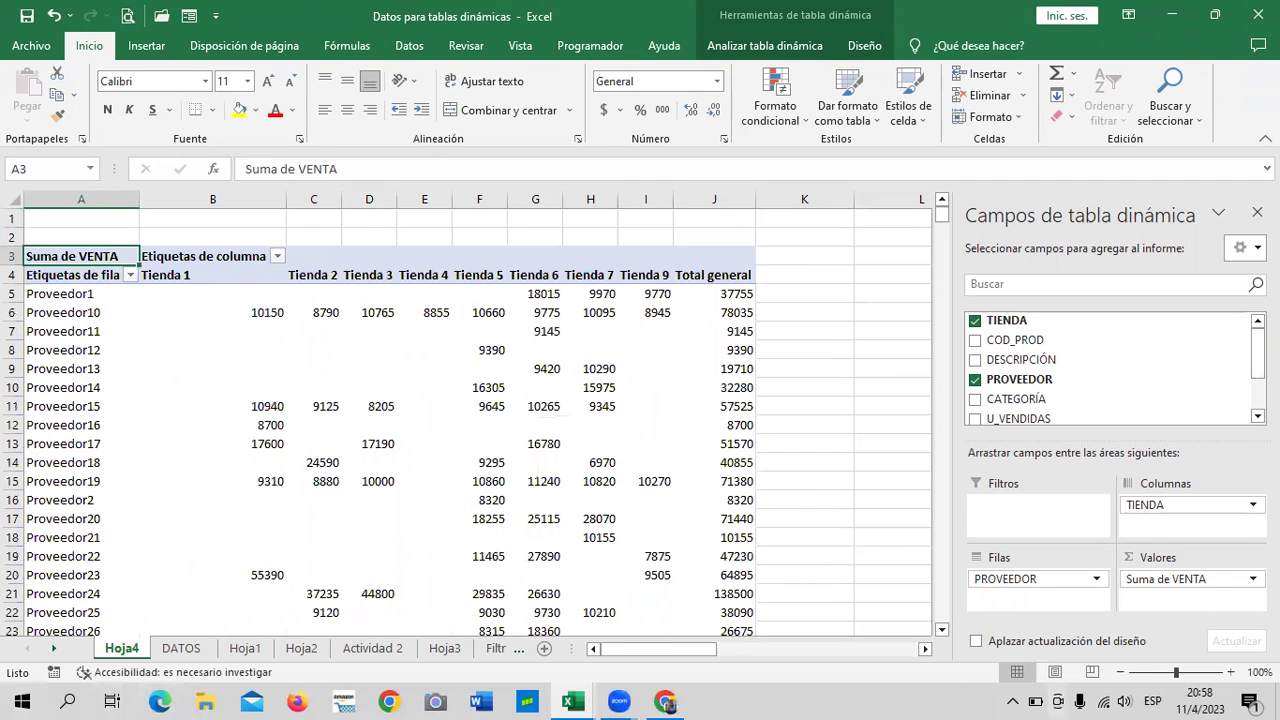
# Look through the Hoja3, Actividad 2, Hoja2, Hoja1 and DATOS sheets, returning to the Hoja4 pivot.
pyautogui.click(439, 652)
pyautogui.click(378, 650)
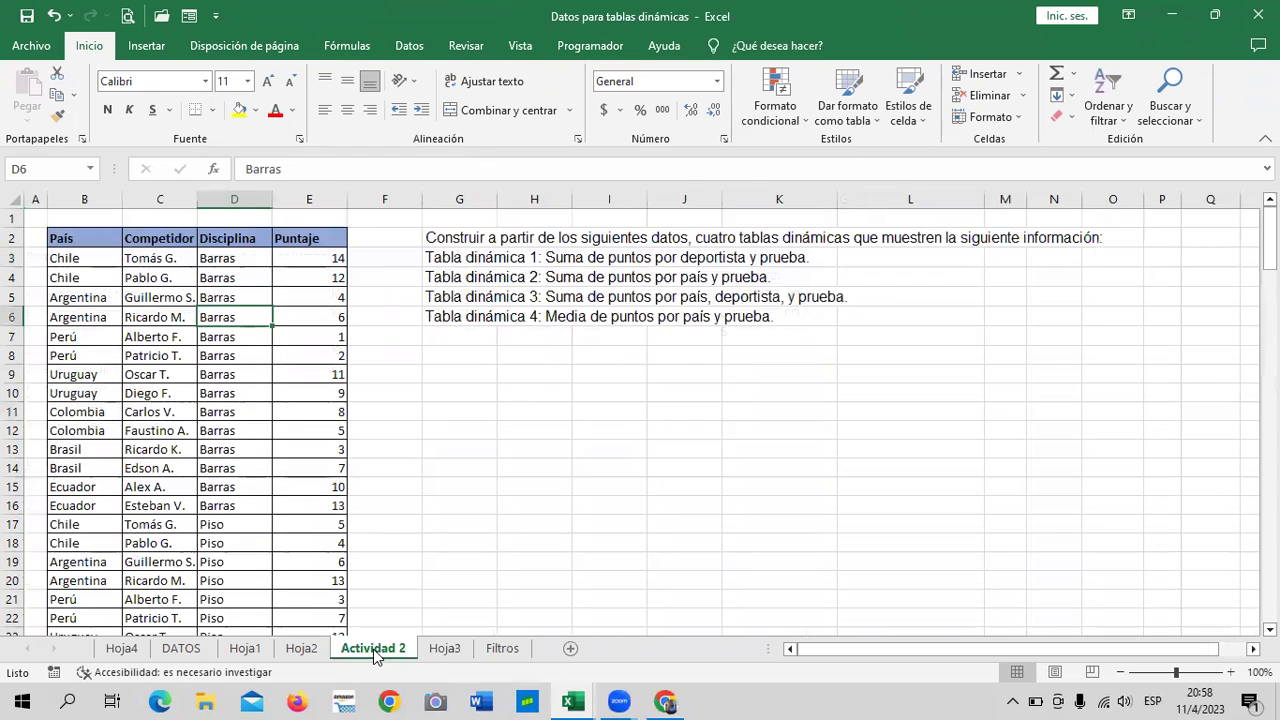
pyautogui.click(316, 652)
pyautogui.click(249, 652)
pyautogui.click(552, 612)
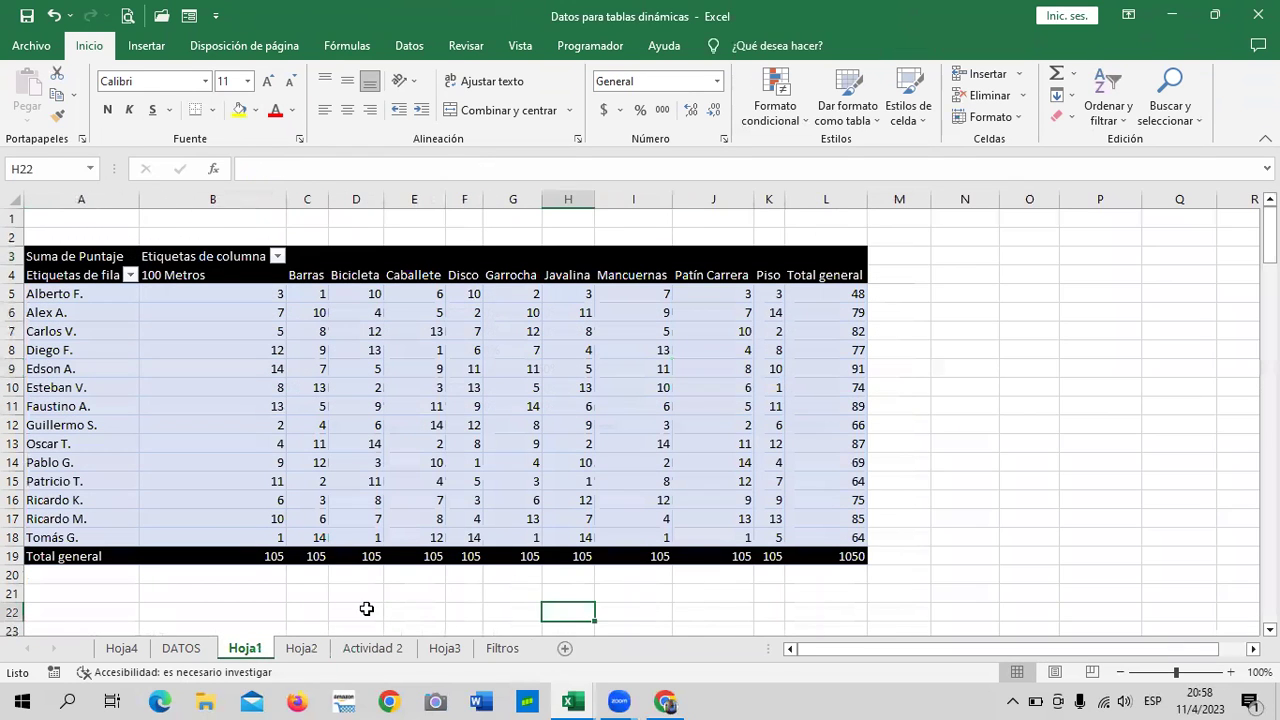
pyautogui.click(168, 650)
pyautogui.scroll(-3, 486, 528)
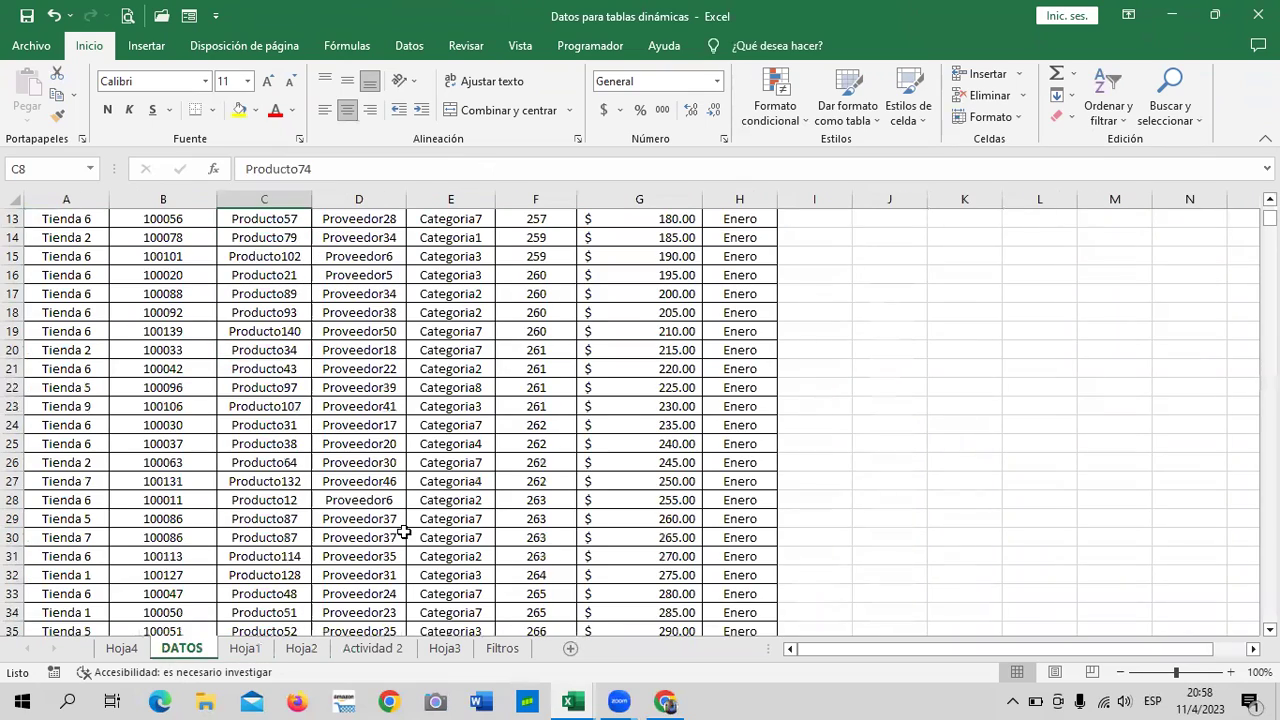
pyautogui.click(122, 648)
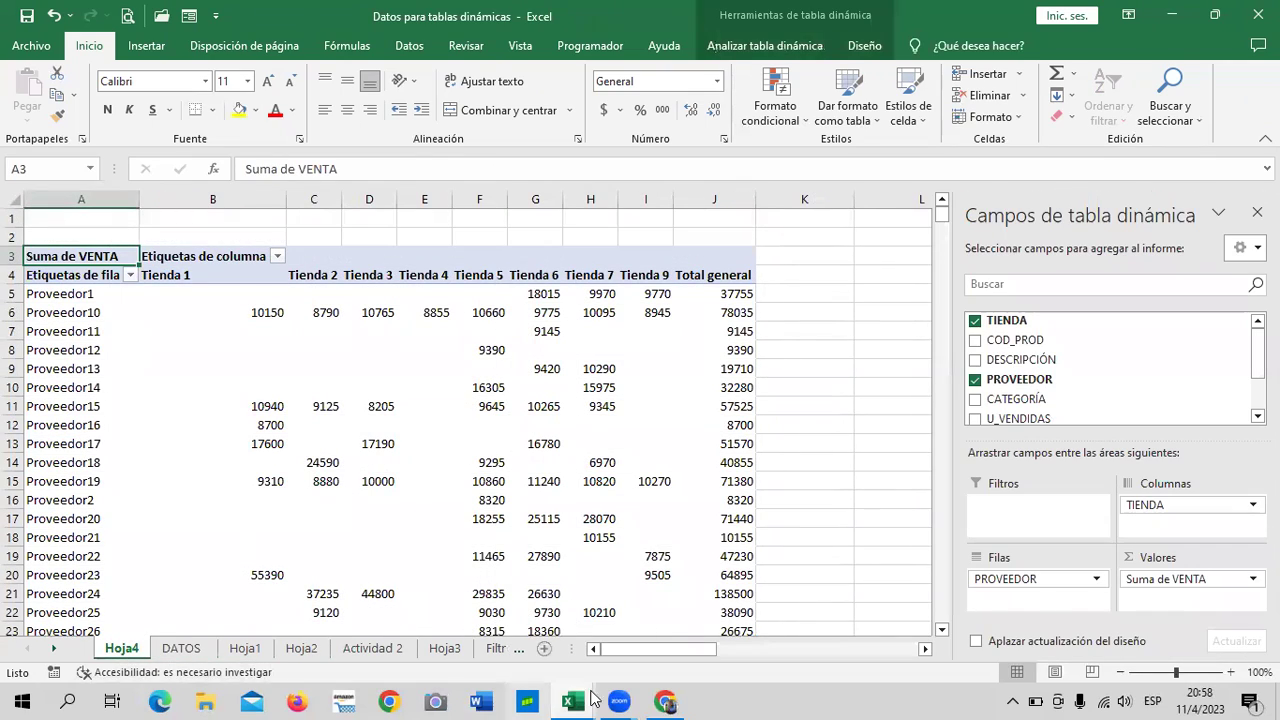
pyautogui.moveTo(572, 701)
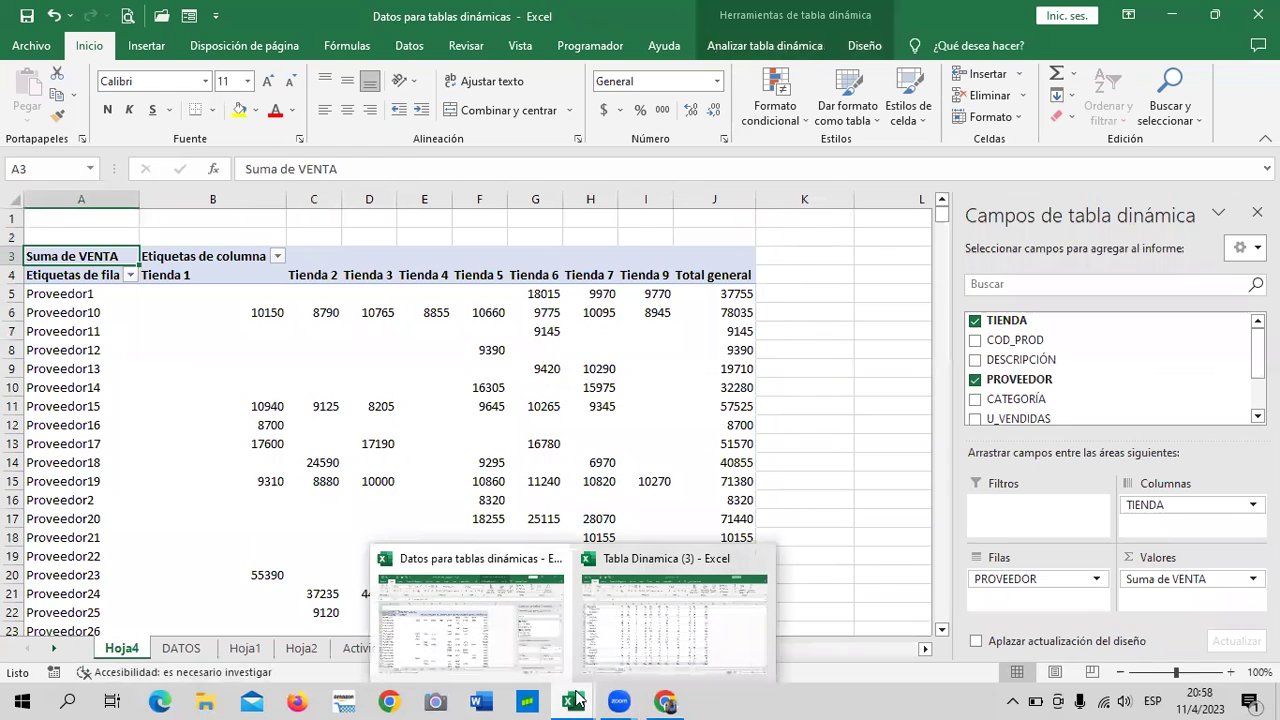
# Bring up Tabla Dinamica (3)'s Hoja3 pivot and check the PRECIO TOTAL for Camara Dg. and Monitor.
pyautogui.click(678, 630)
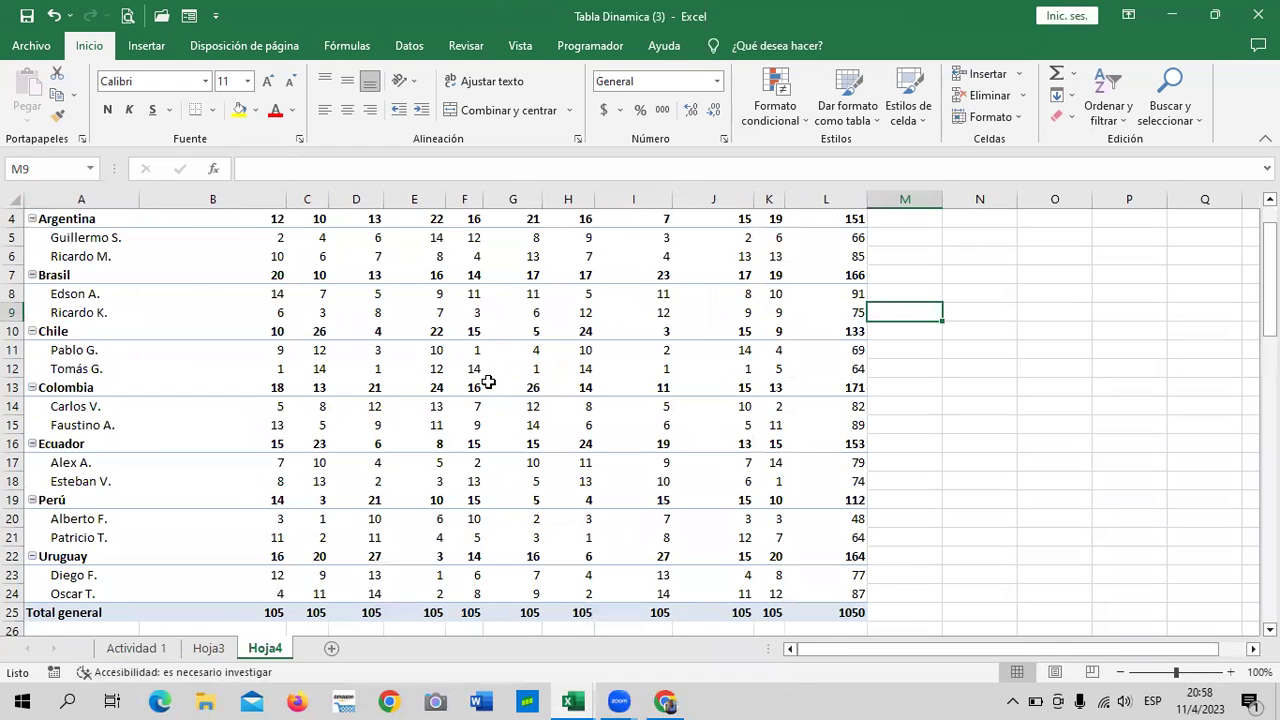
pyautogui.scroll(-3, 483, 508)
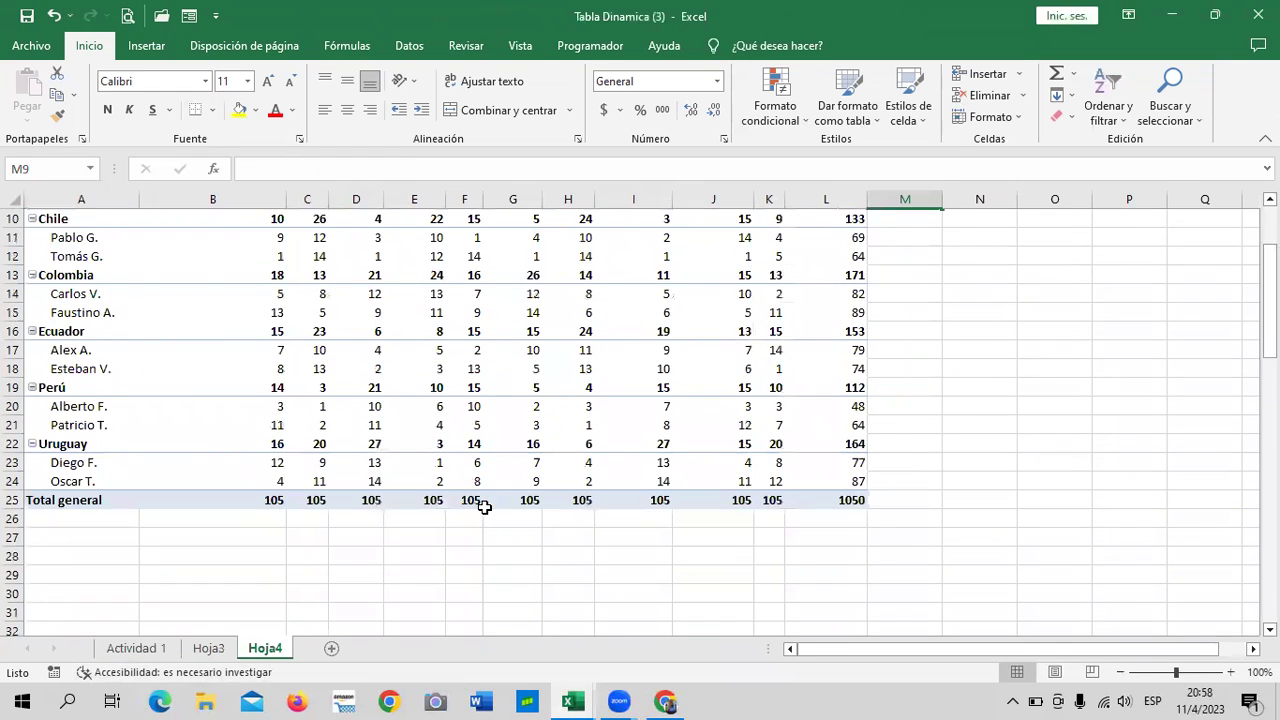
pyautogui.scroll(3, 483, 506)
pyautogui.scroll(-2, 483, 500)
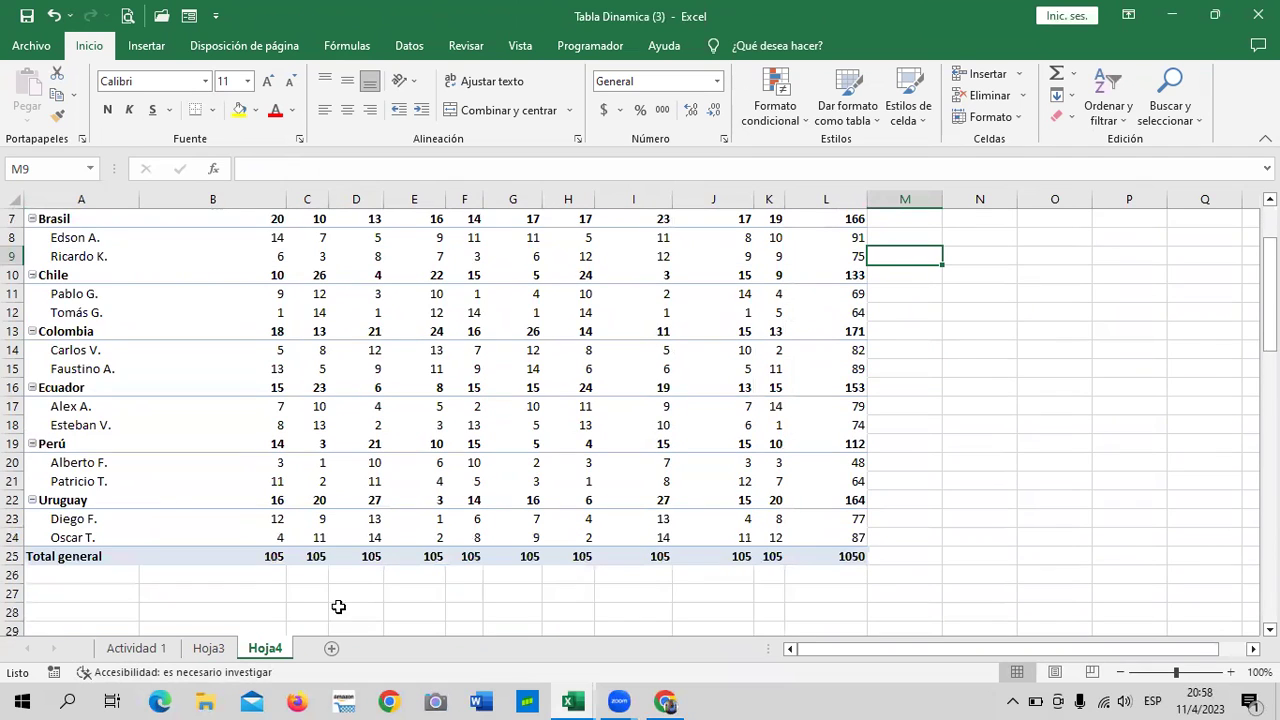
pyautogui.click(209, 648)
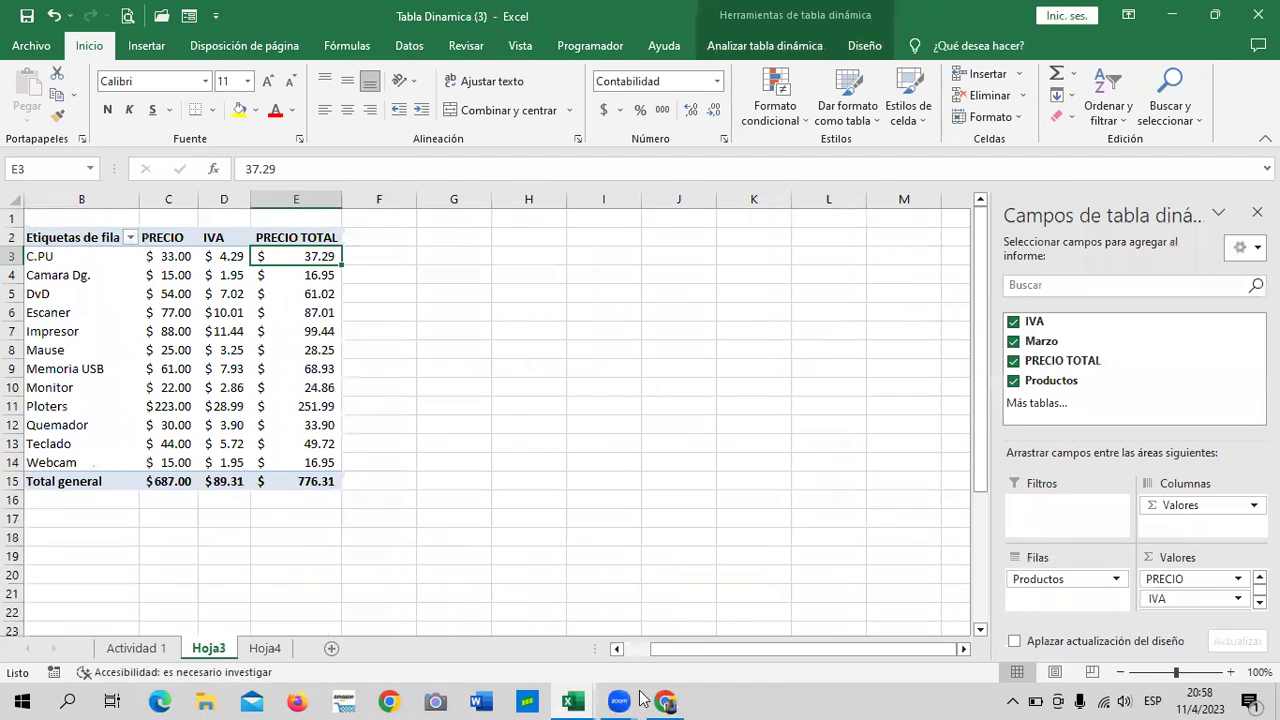
pyautogui.click(271, 270)
pyautogui.click(291, 389)
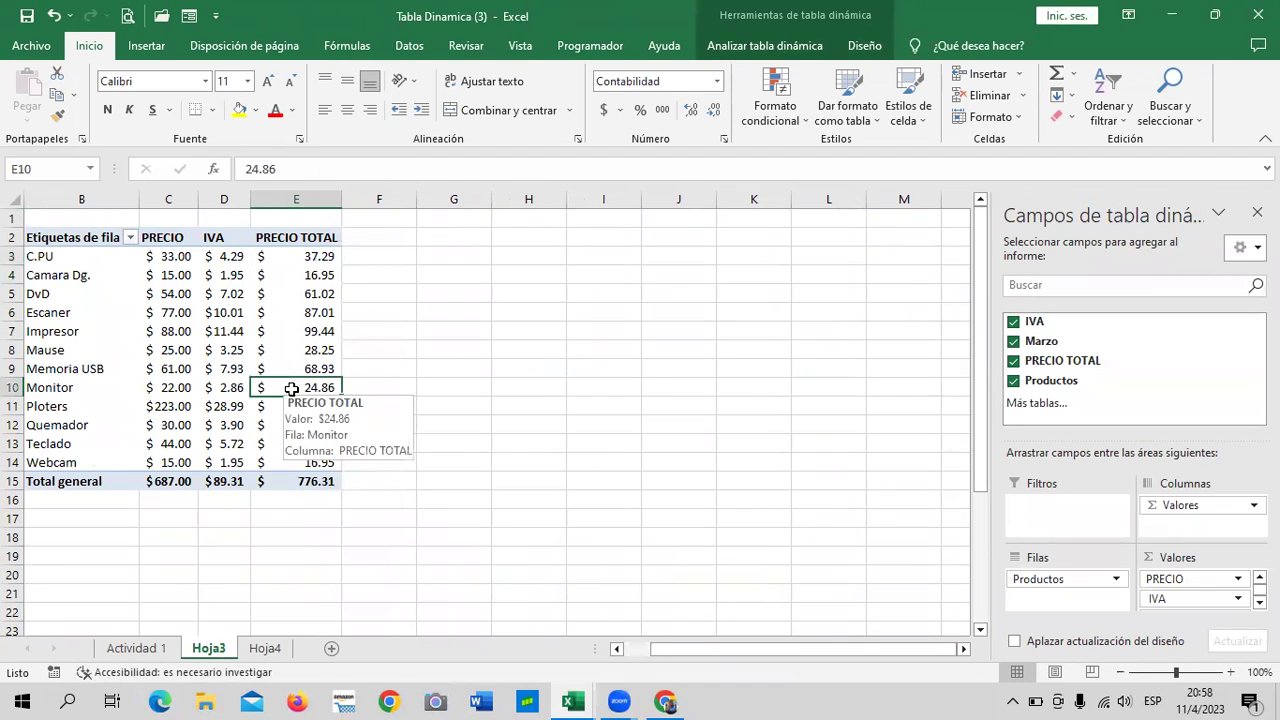